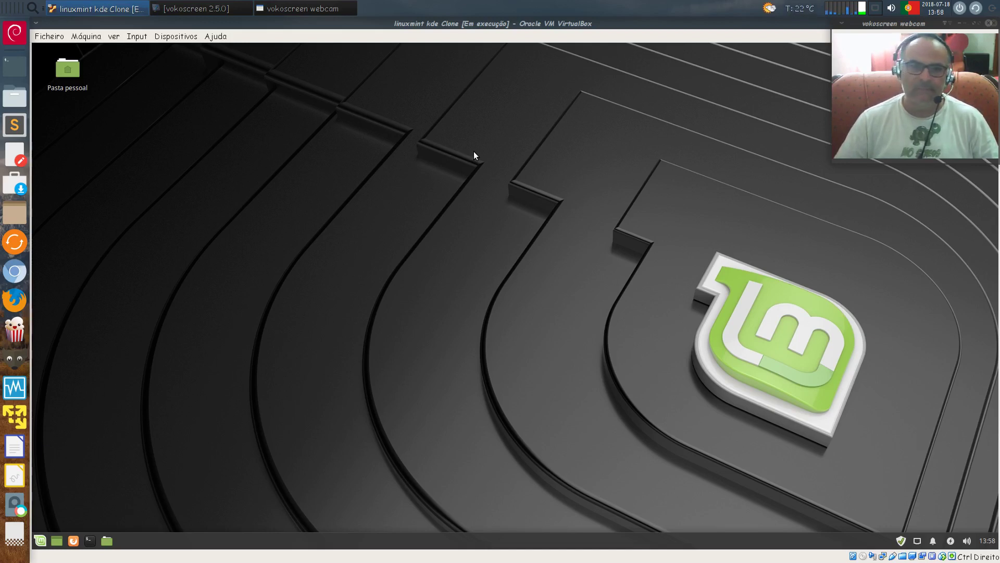
drag(775, 92, 313, 464)
drag(104, 499, 815, 77)
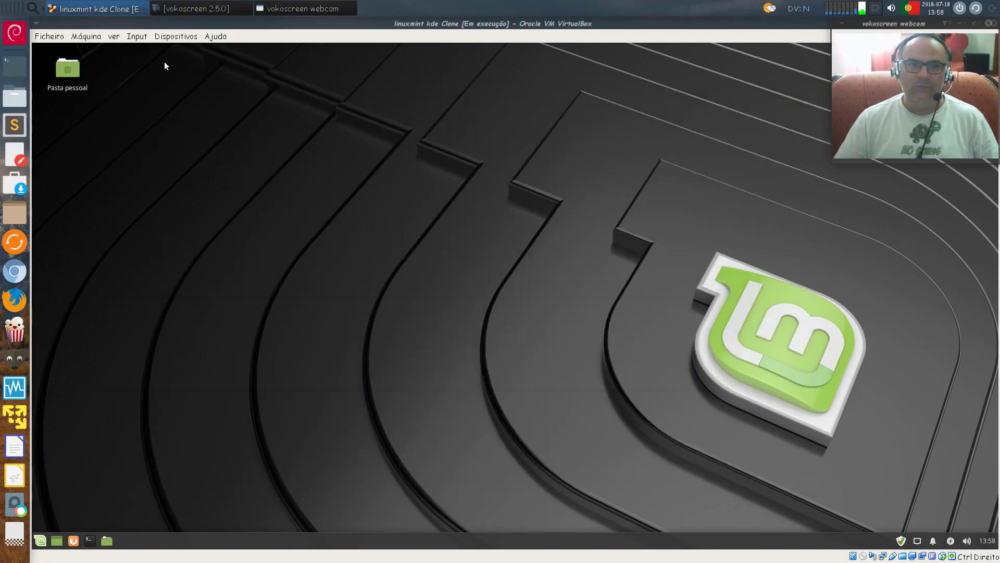
drag(164, 62, 891, 532)
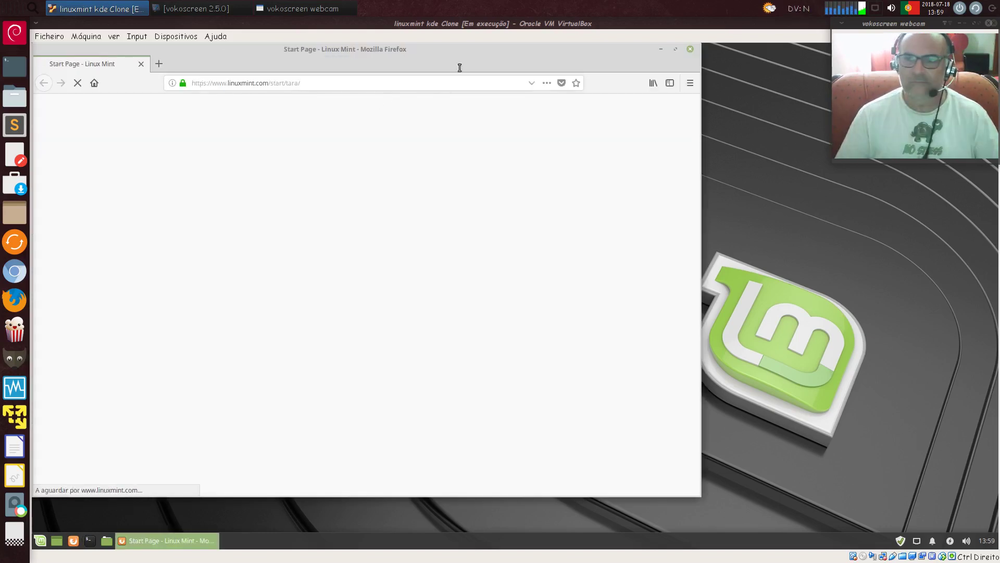
Search the web for "kubuntu ppa" from the Linux Mint start page
drag(359, 50, 458, 73)
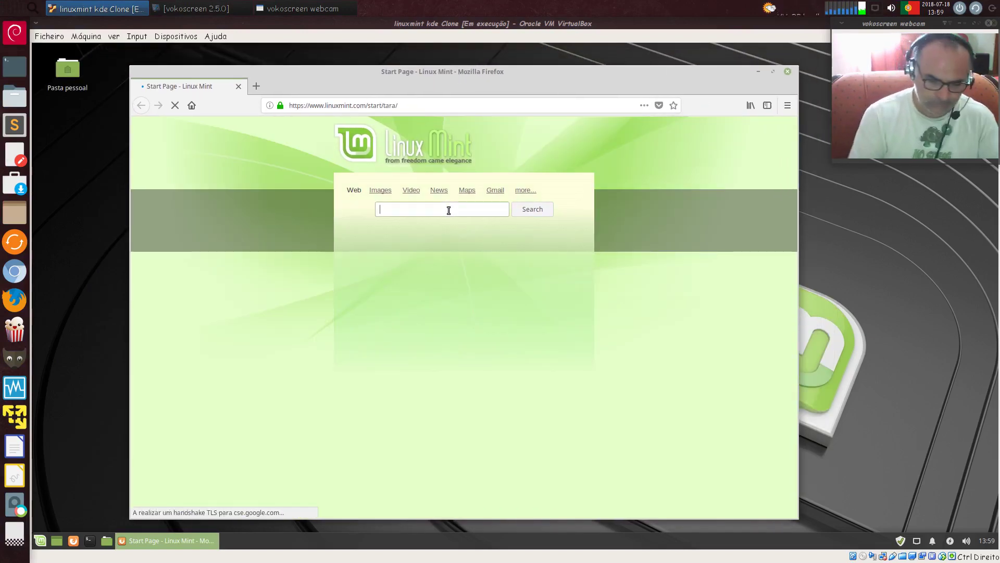
text(kubuny)
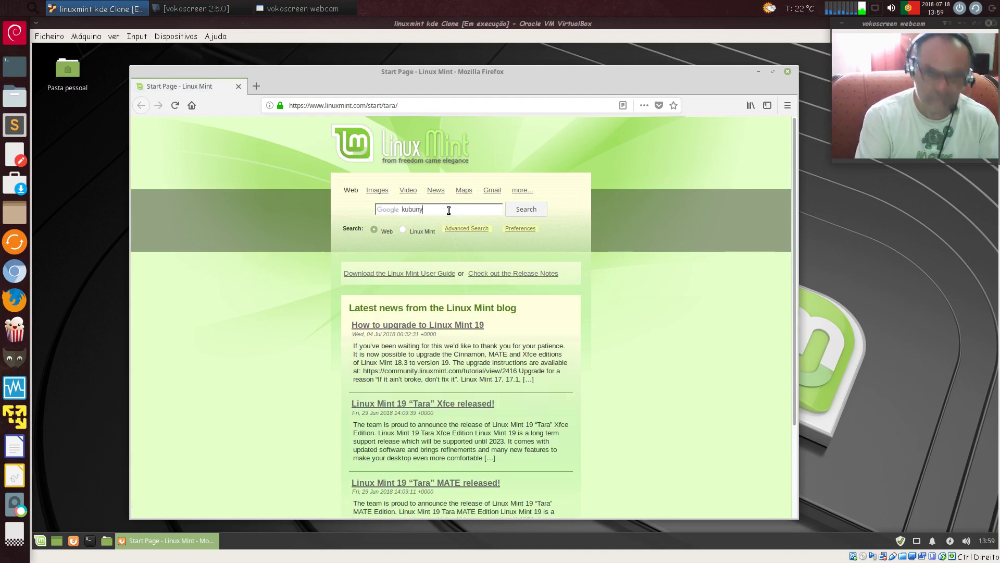
key(BackSpace)
text(rt)
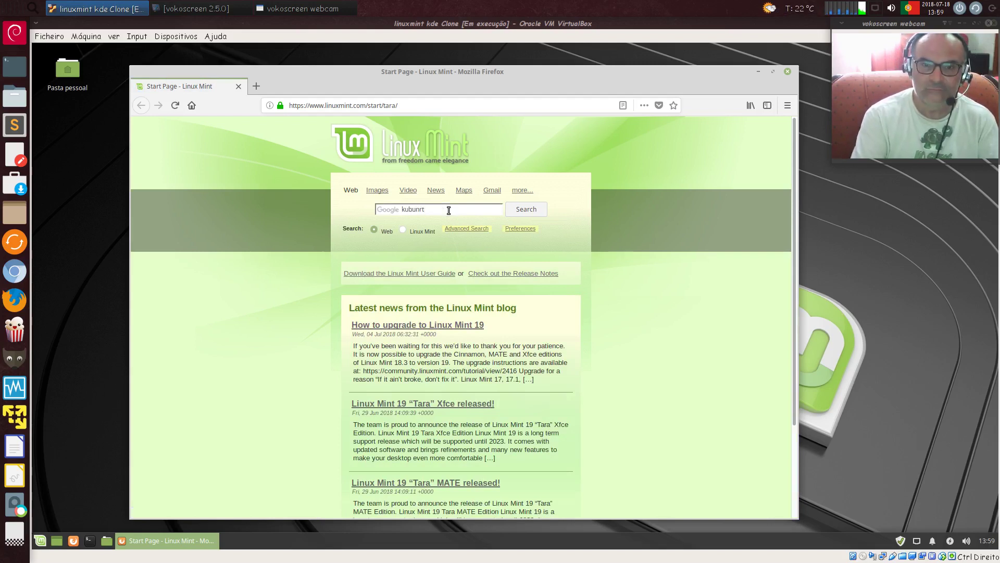
key(BackSpace)
key(BackSpace)
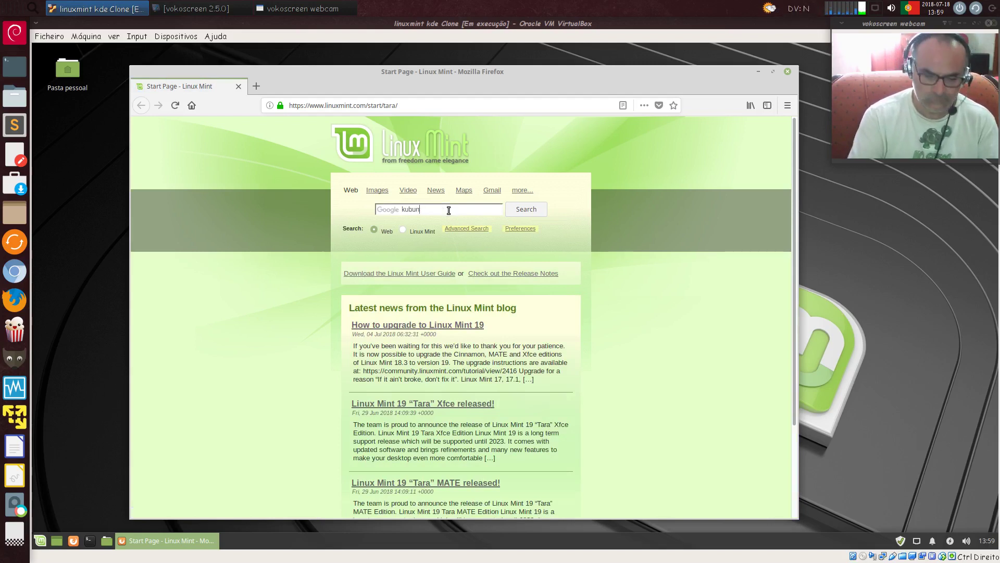
text(tu)
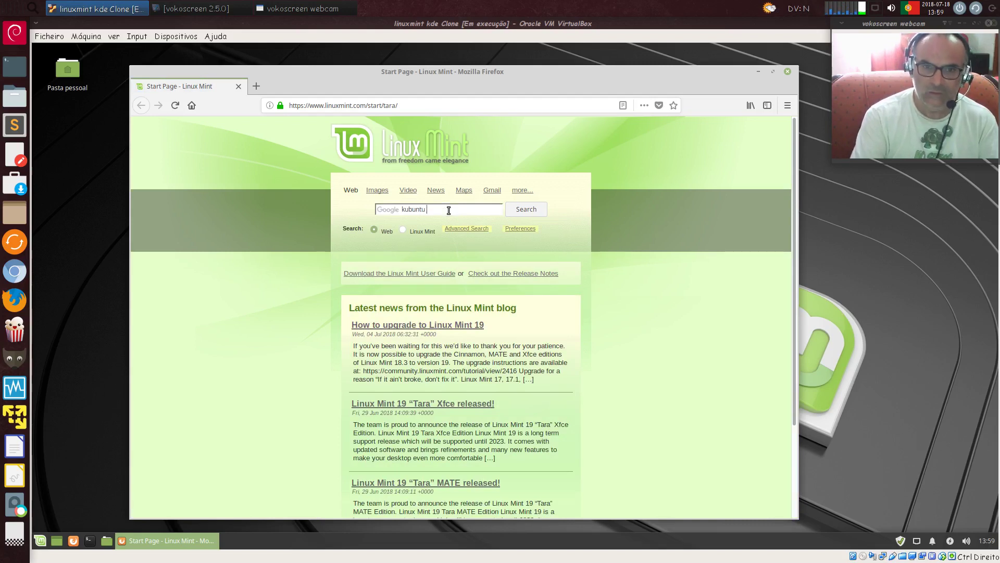
text( ppa)
key(Return)
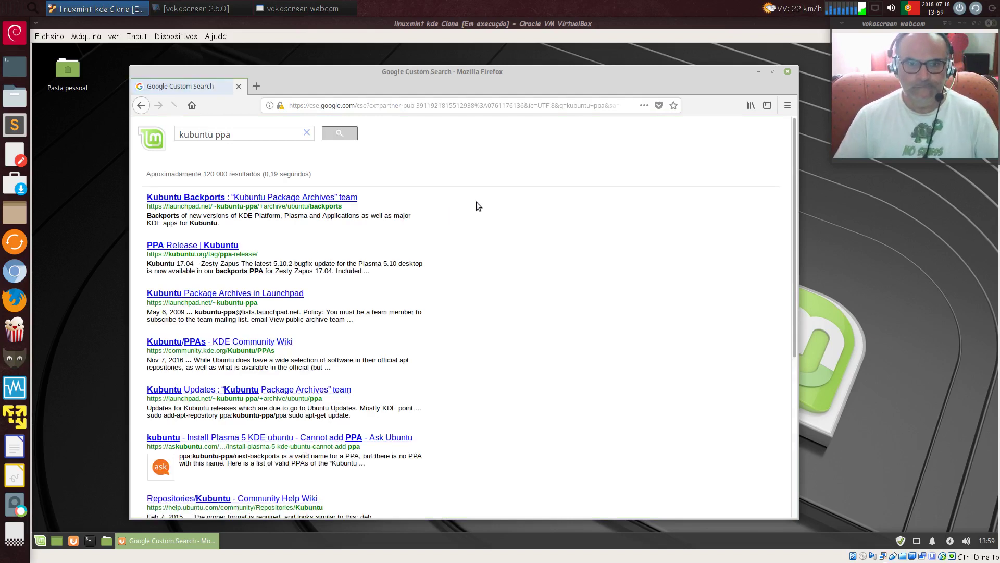
Open the Kubuntu Backports result on Launchpad and place a new terminal window beside the page
click(266, 197)
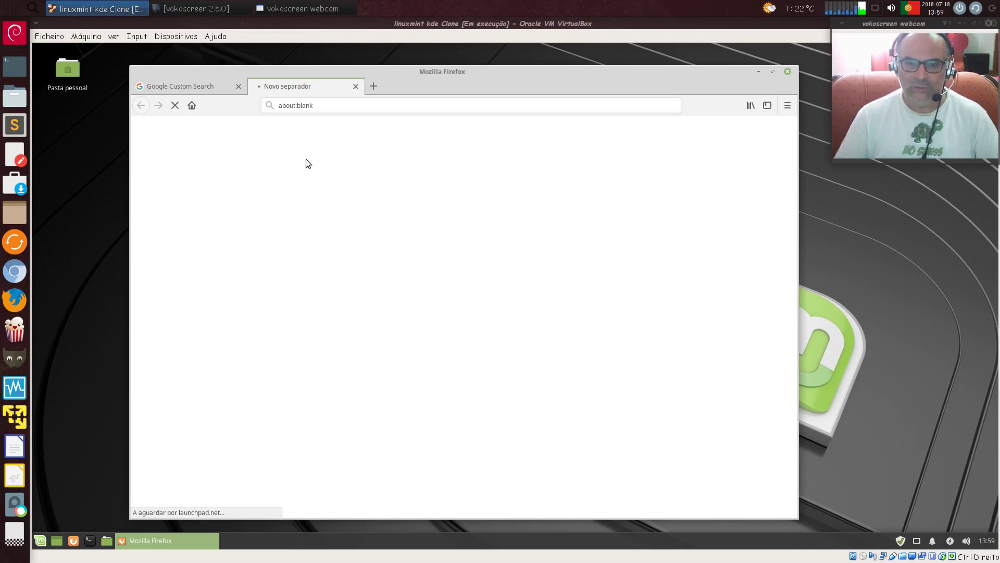
drag(452, 72, 651, 58)
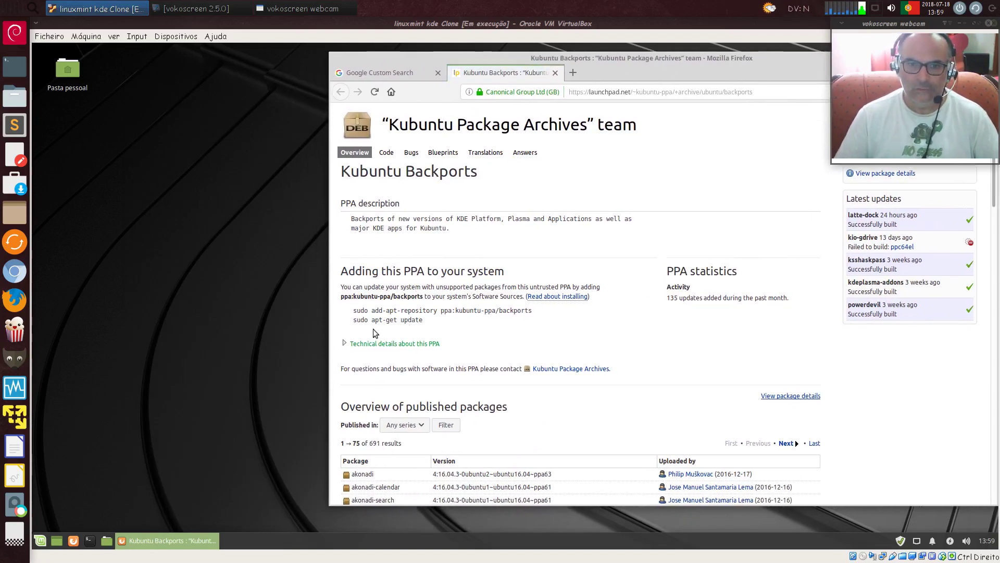
click(87, 542)
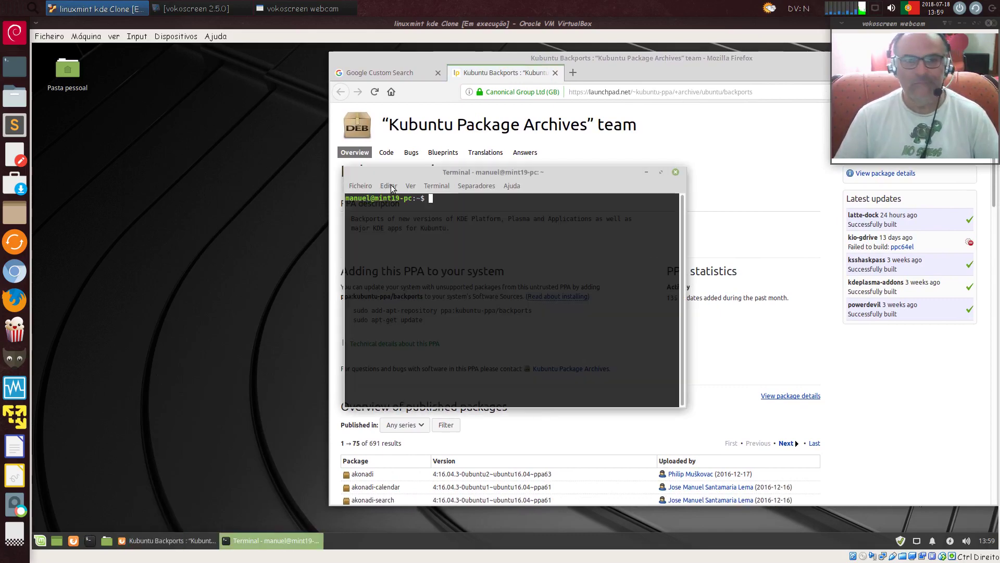
drag(499, 170, 222, 85)
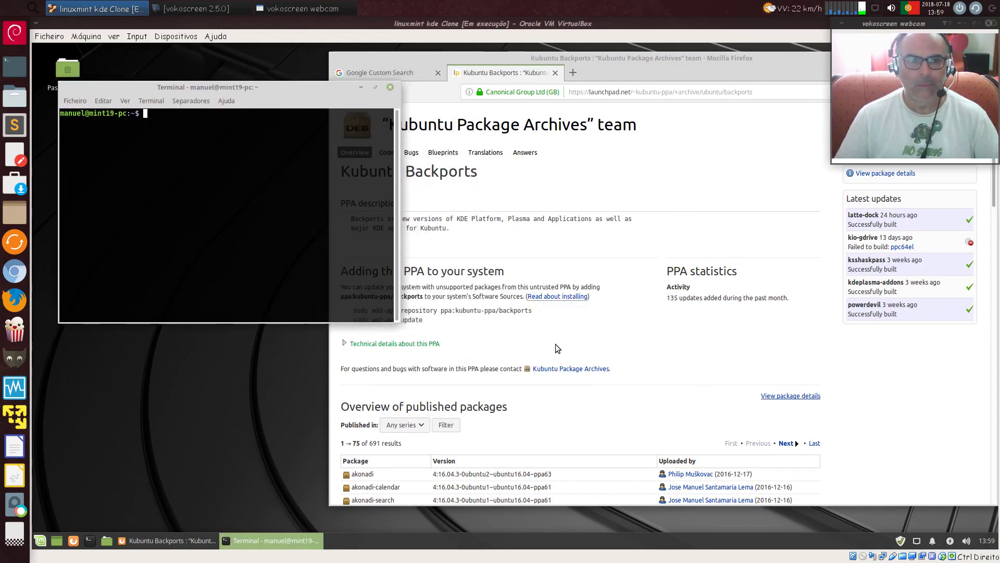
Copy the command sudo add-apt-repository ppa:kubuntu-ppa/backports from the PPA page into the terminal
click(394, 344)
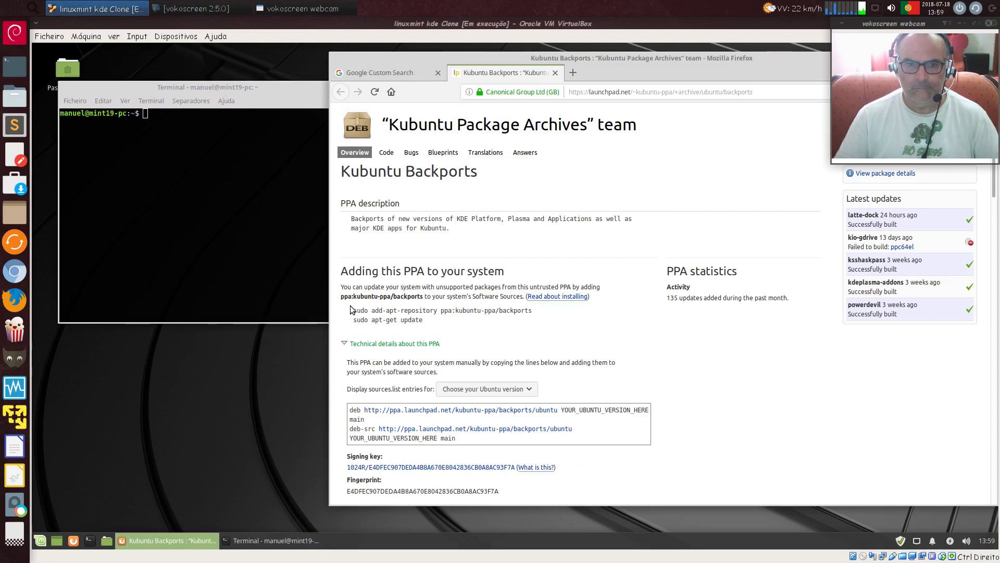
drag(353, 310, 557, 312)
right_click(527, 312)
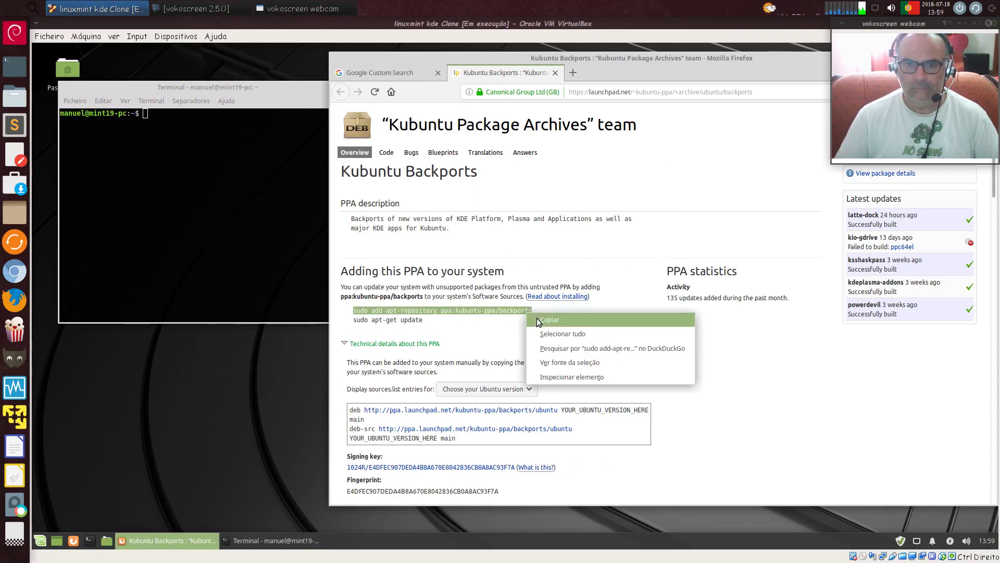
click(536, 319)
click(212, 190)
right_click(212, 190)
click(232, 259)
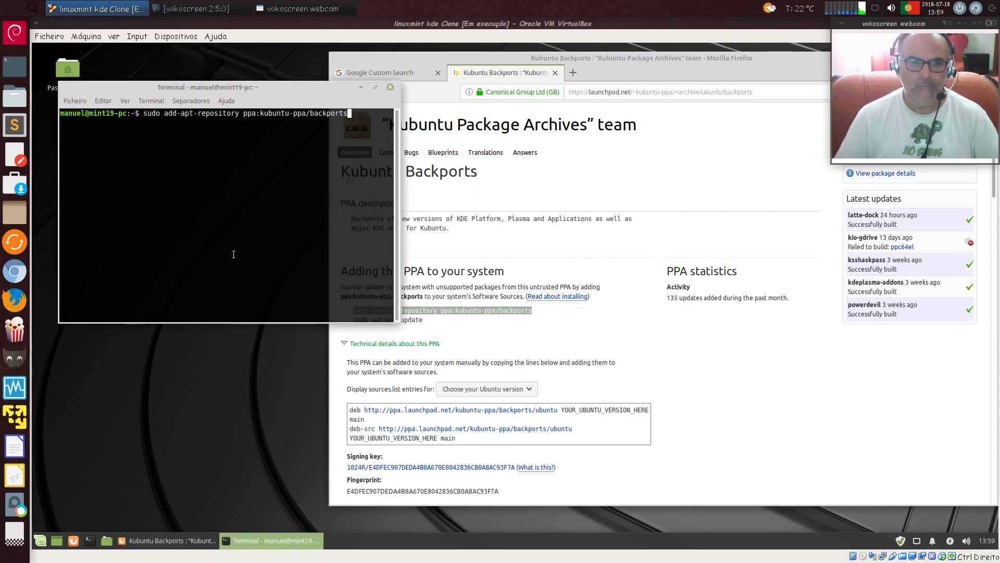
Run the add-apt-repository command, enter the sudo password and agree to adding the PPA
key(Return)
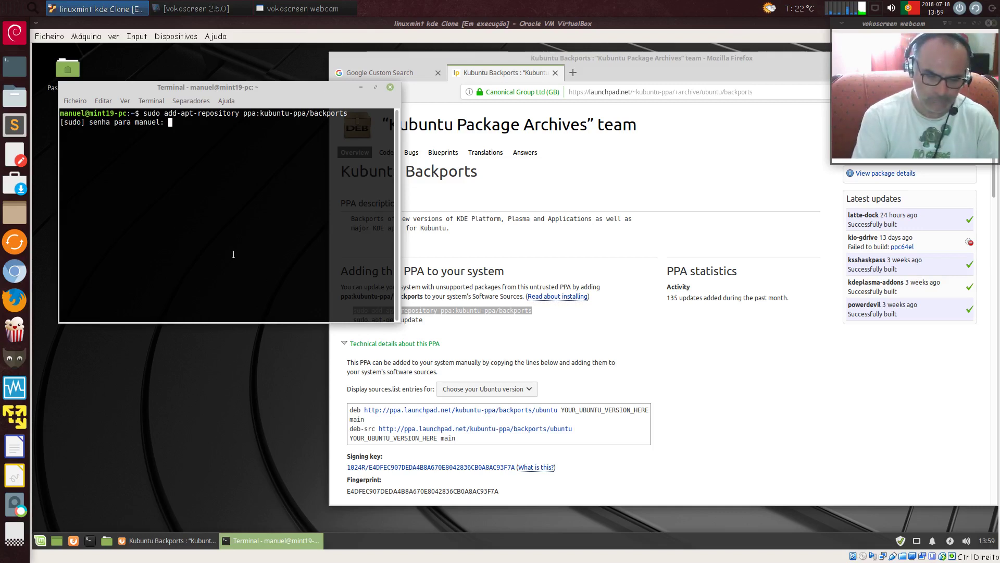
key(Return)
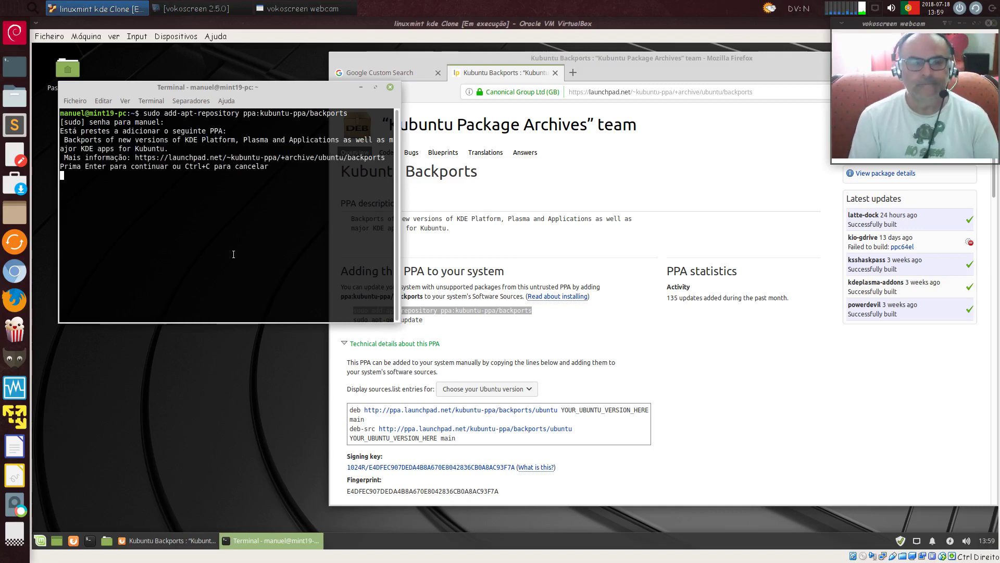
key(Return)
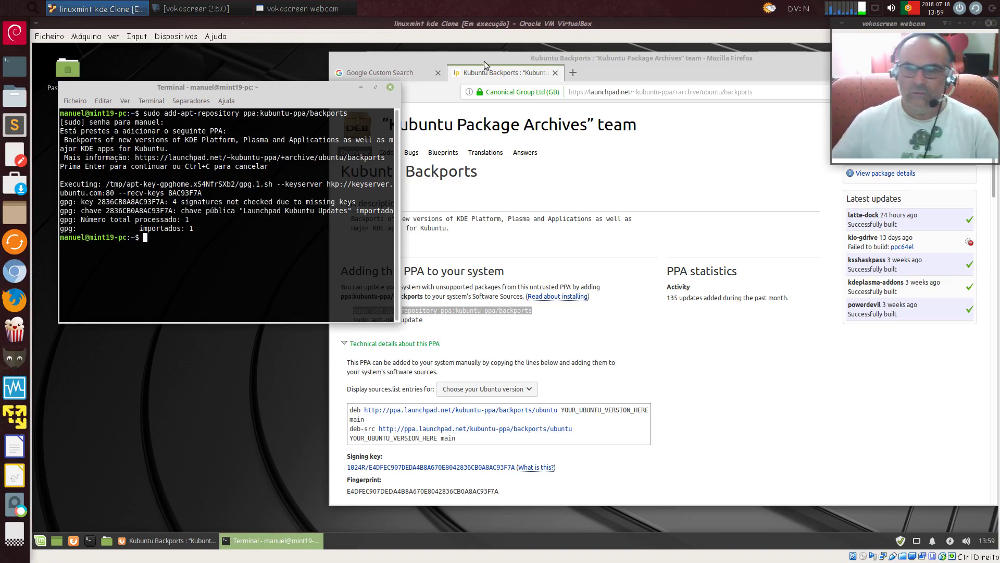
Close the Firefox window together with its open tabs
drag(749, 60, 452, 87)
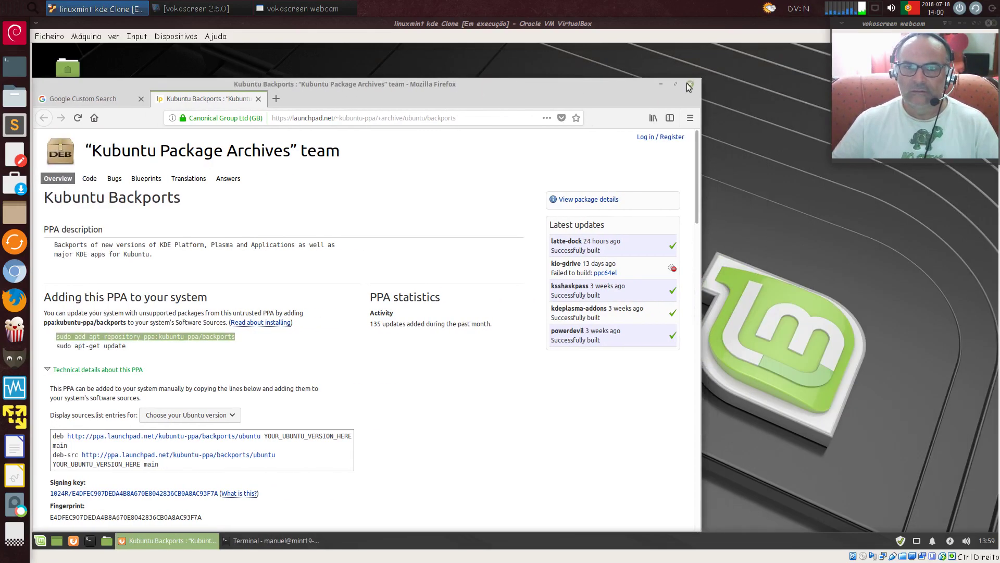
click(690, 85)
click(449, 337)
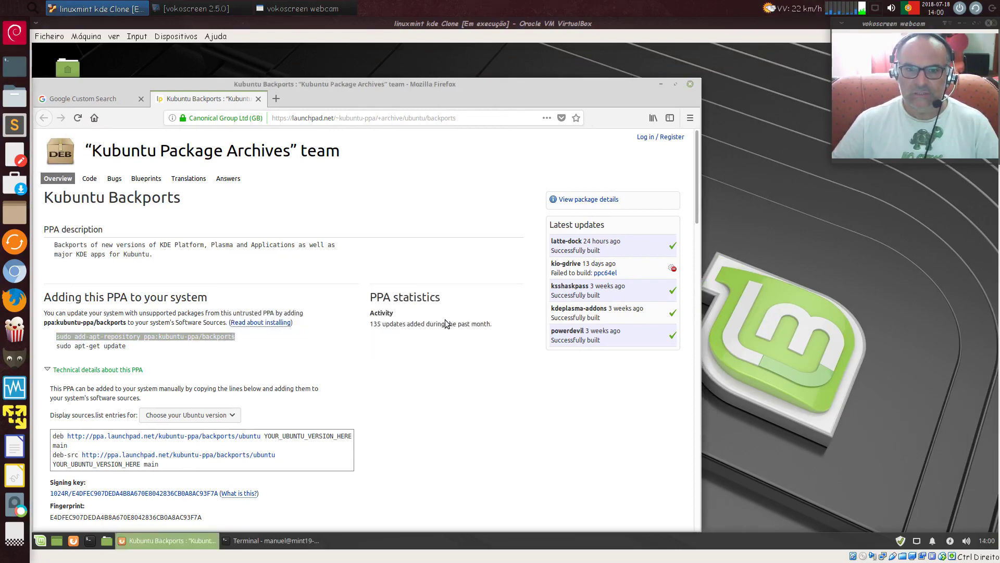
Refresh the package lists with sudo apt-get update, and close the terminal
drag(239, 87, 497, 85)
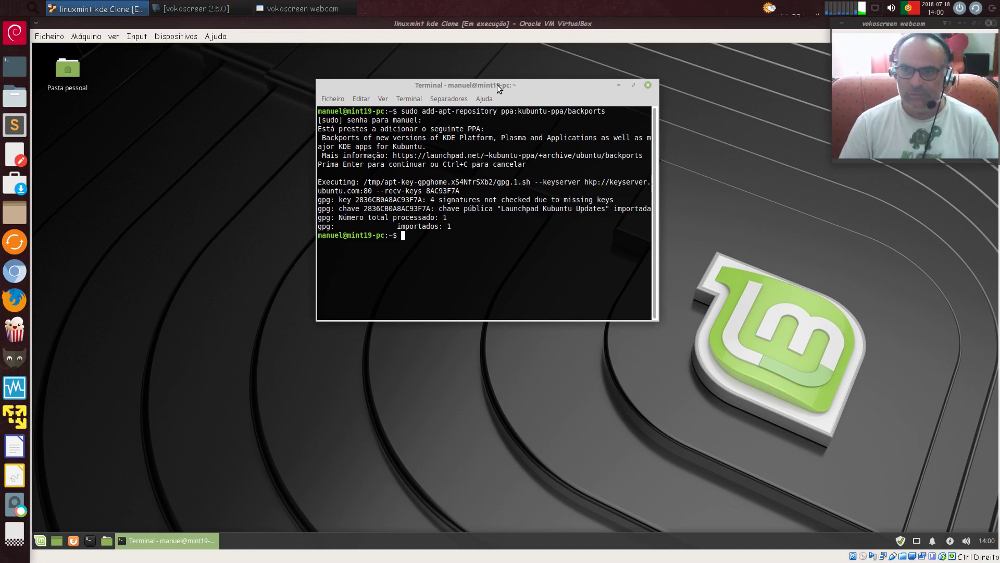
text(sudo a)
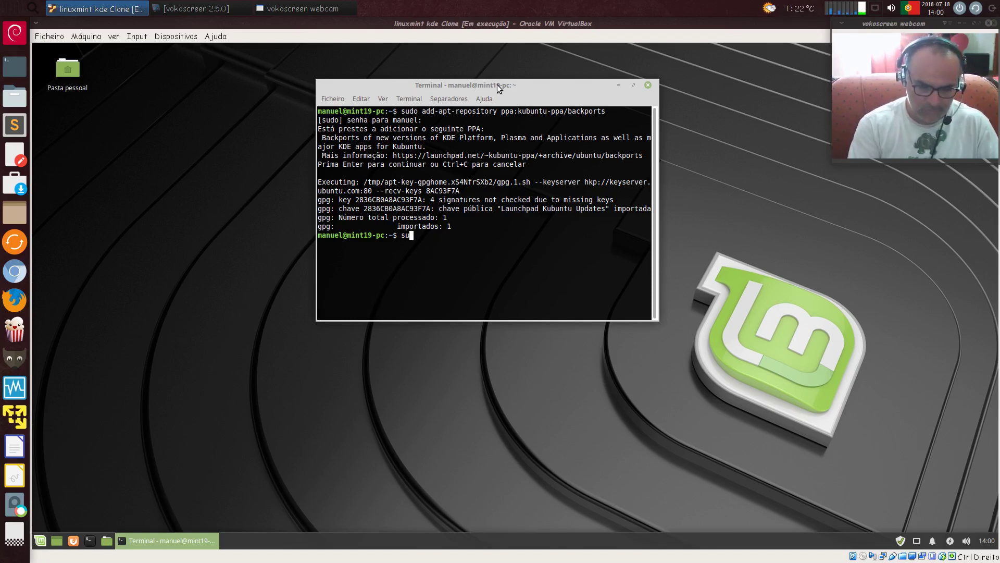
text(pt)
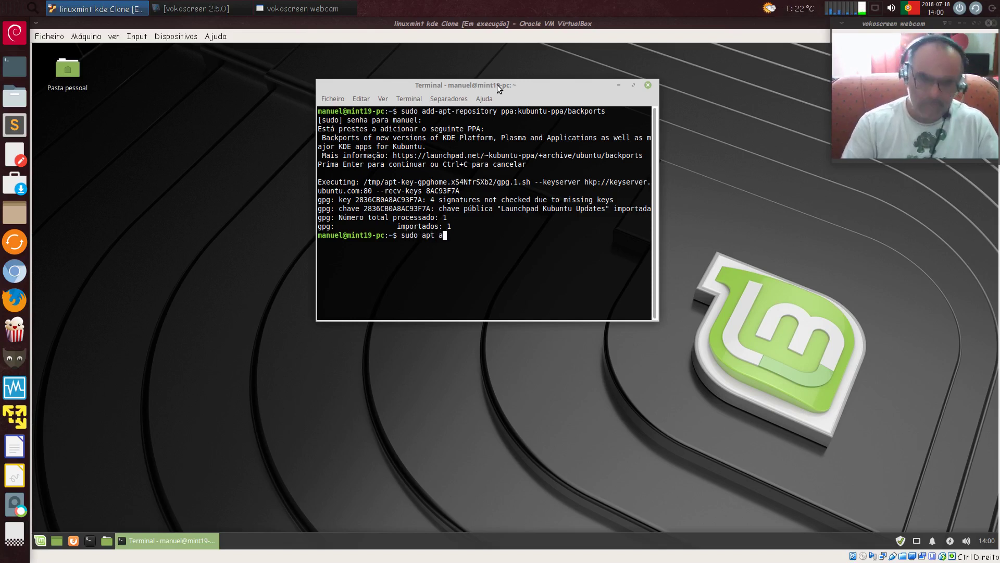
key(BackSpace)
text(-)
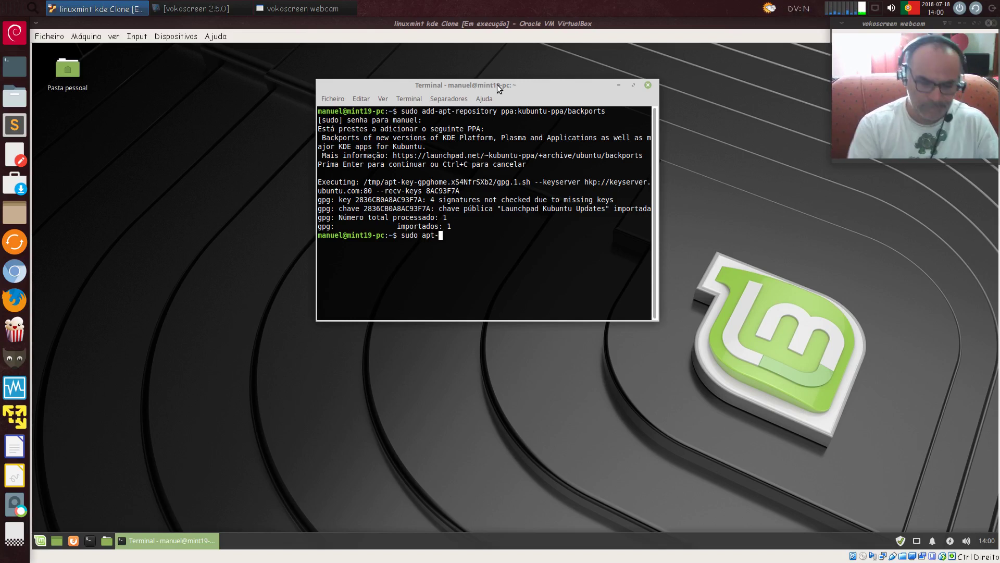
text(get u)
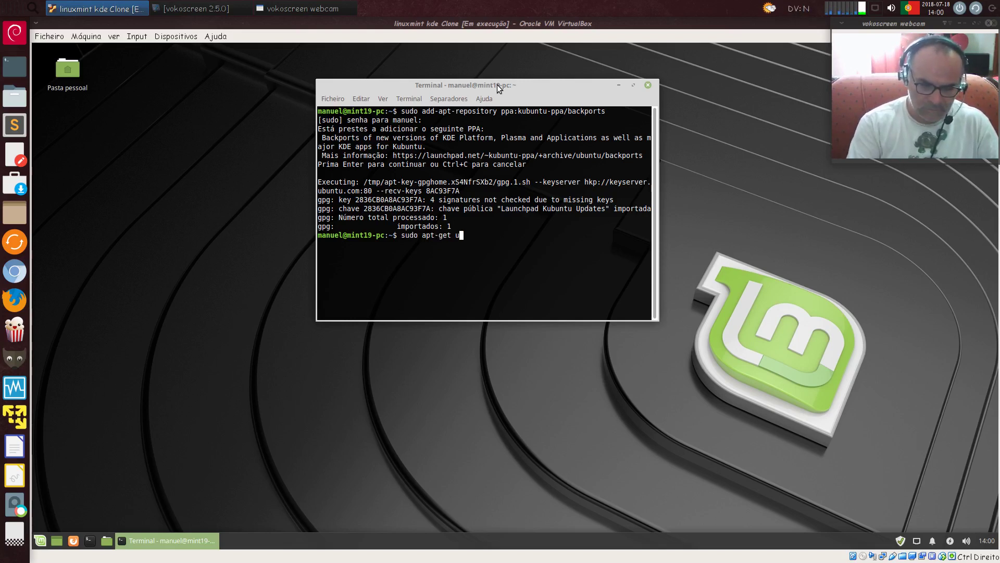
text(pdate)
key(Return)
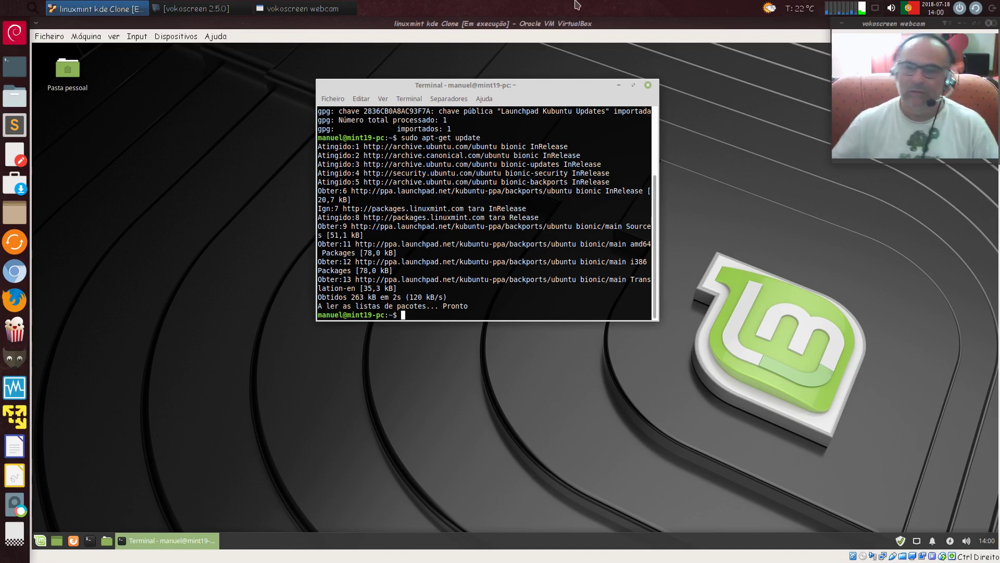
click(649, 85)
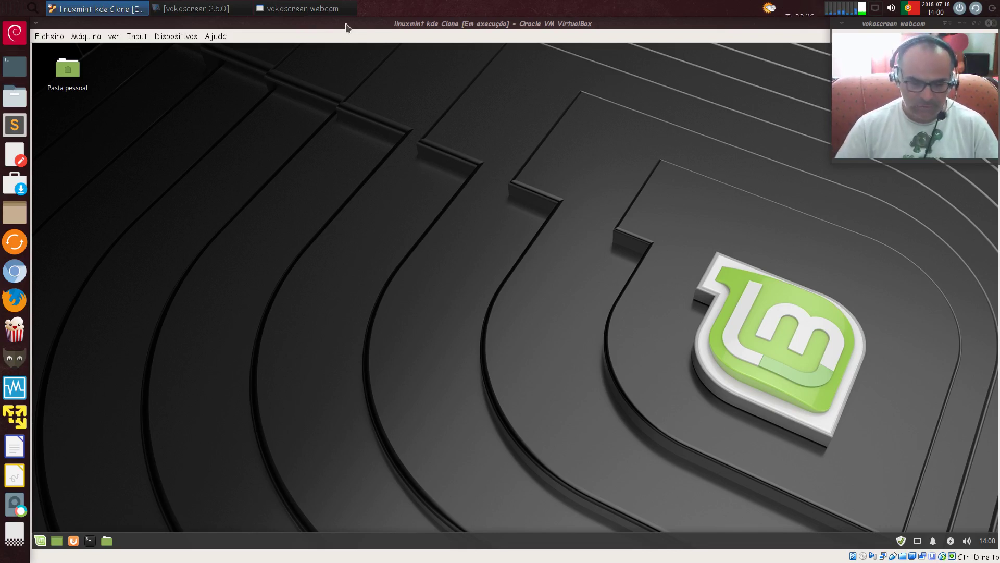
Switch the virtual machine to the text console tty2 and log in with the account's username and password
key(ctrl+alt+F2)
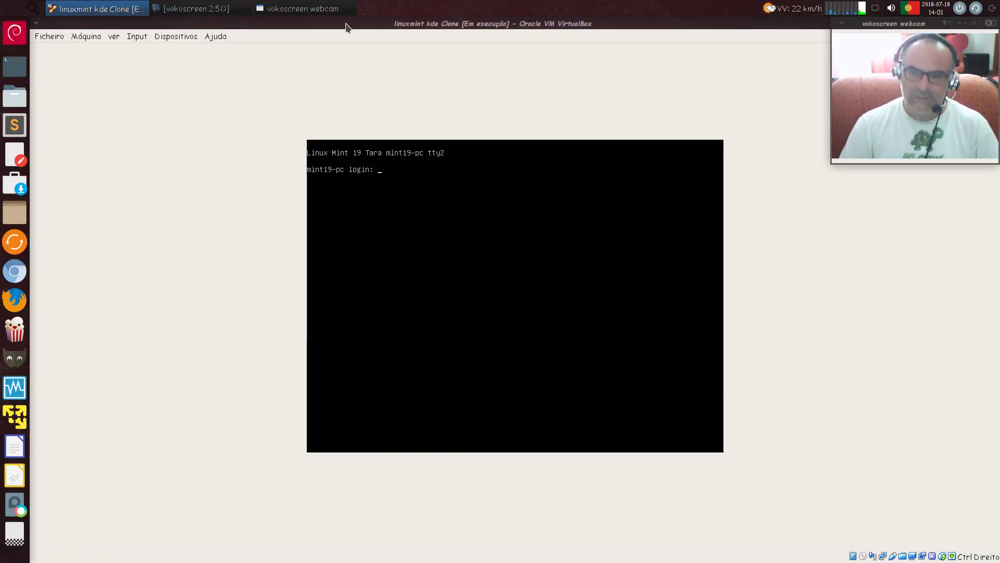
text(m)
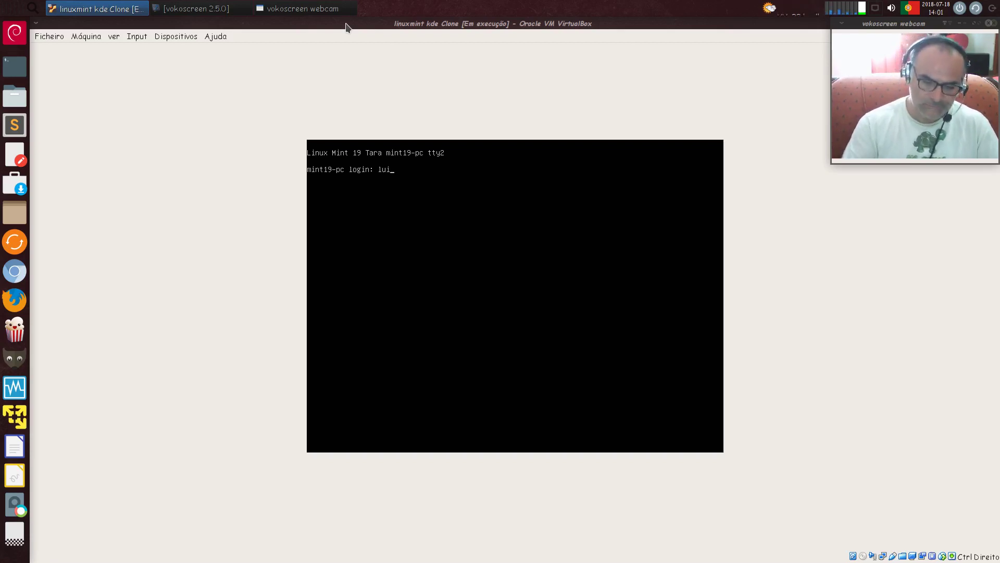
key(BackSpace)
text(manuel)
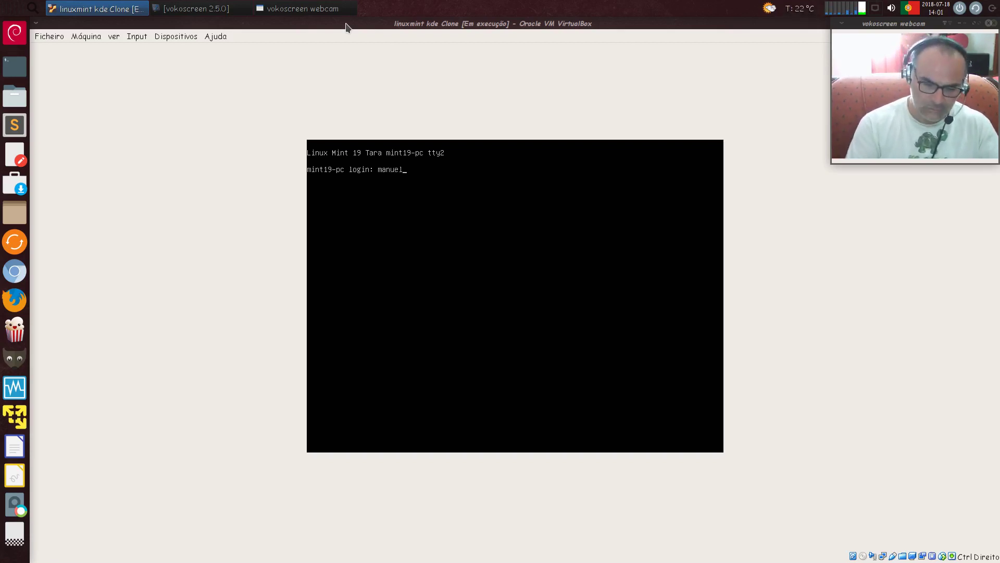
key(Return)
key(Return)
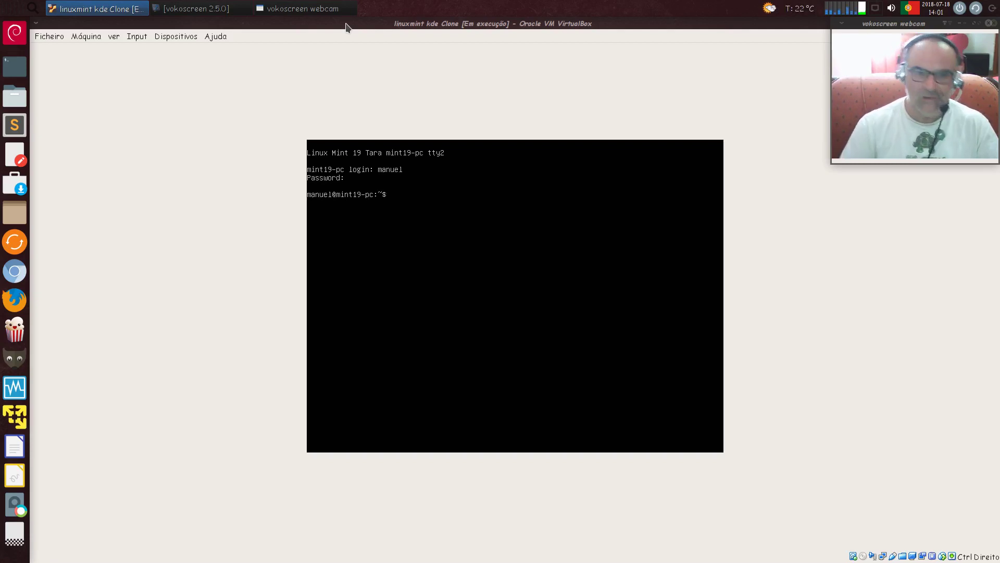
Purge the xfce4*, thunar* and lightdm* packages with sudo apt purge, entering the sudo password and agreeing to the removal
text(sud)
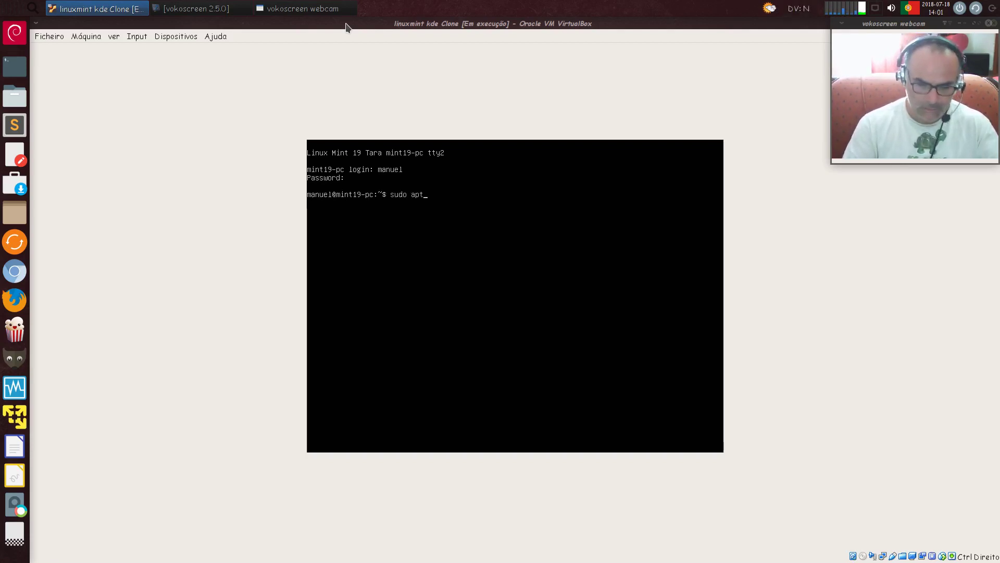
text(o apt )
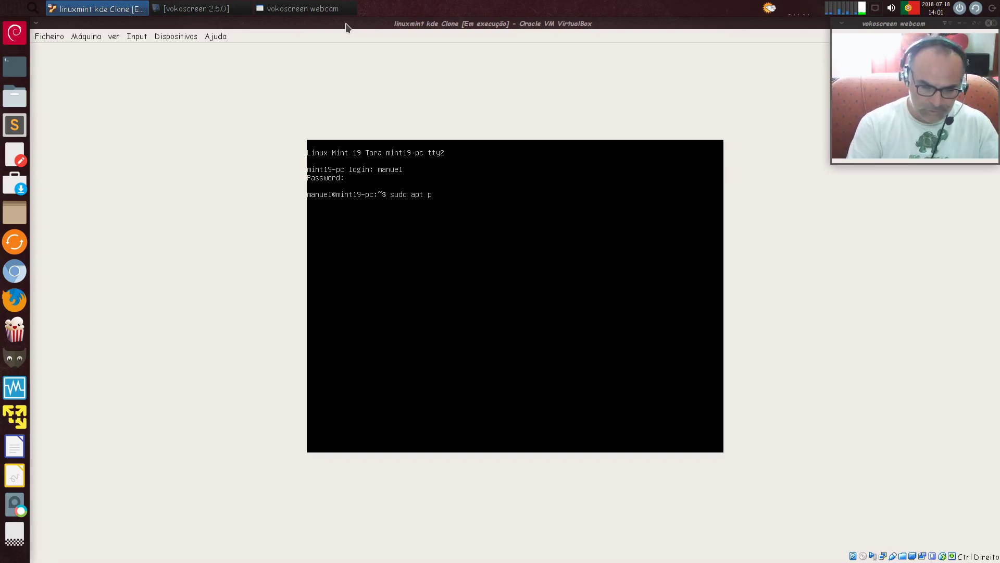
text(purge )
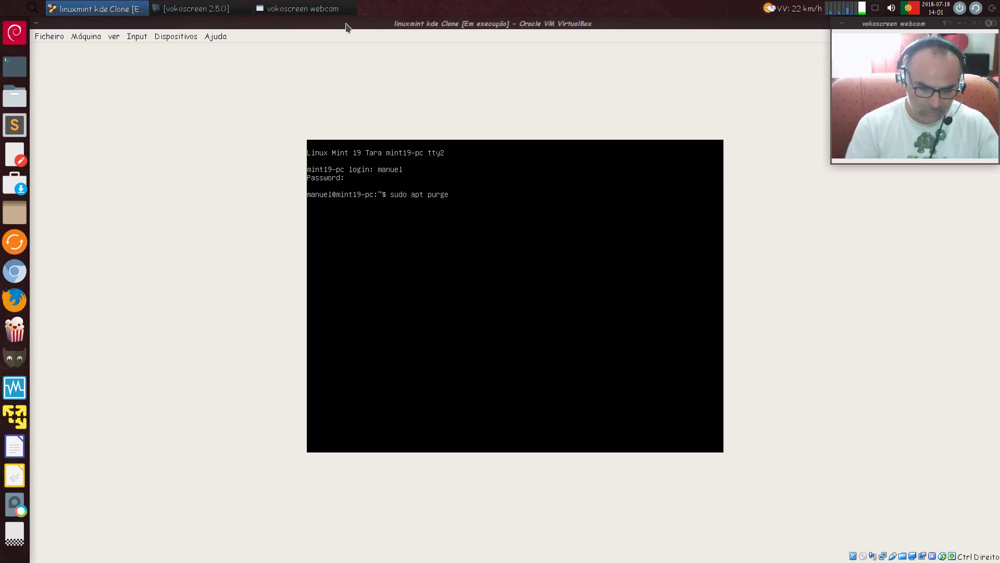
text(xfce4*)
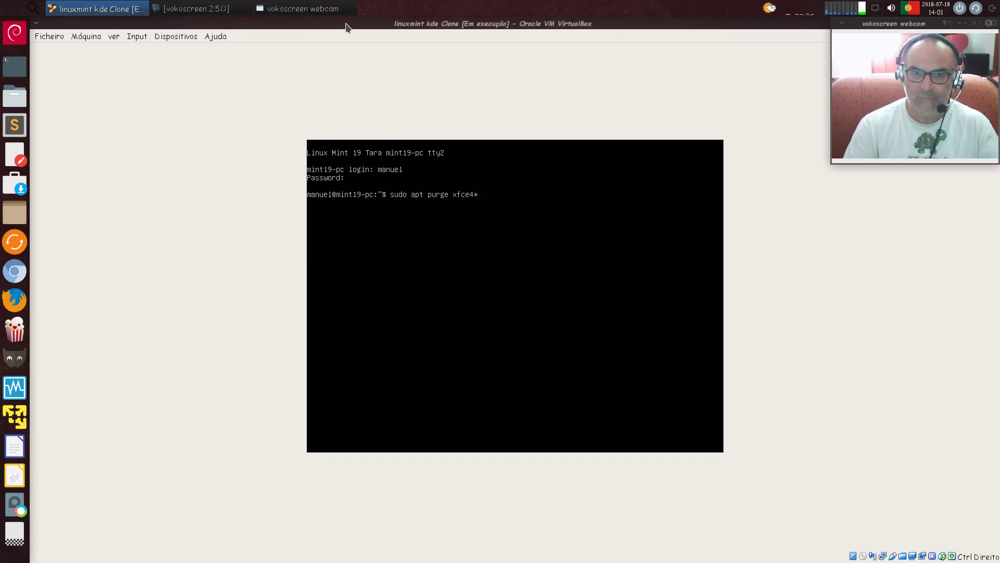
text(thun)
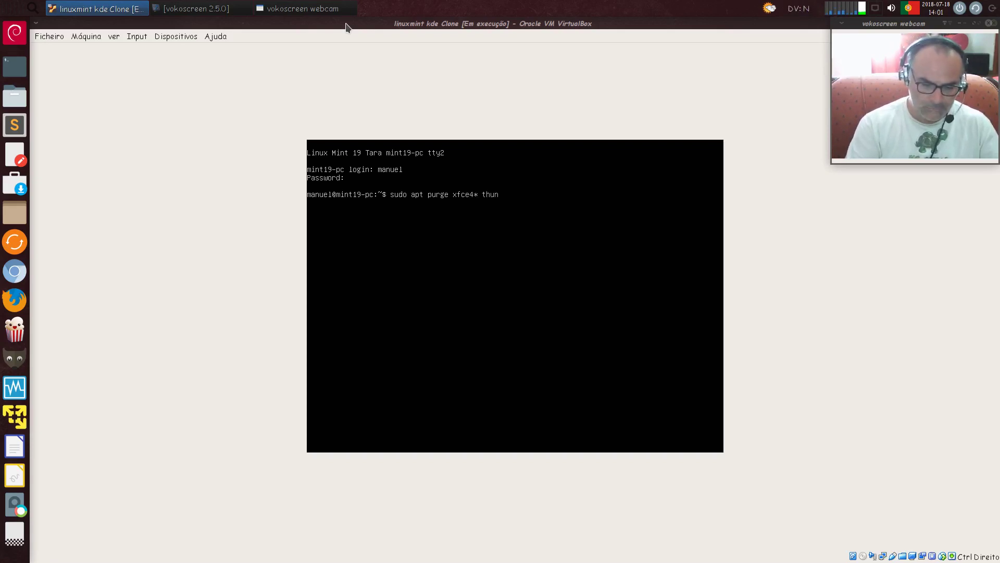
text(ar)
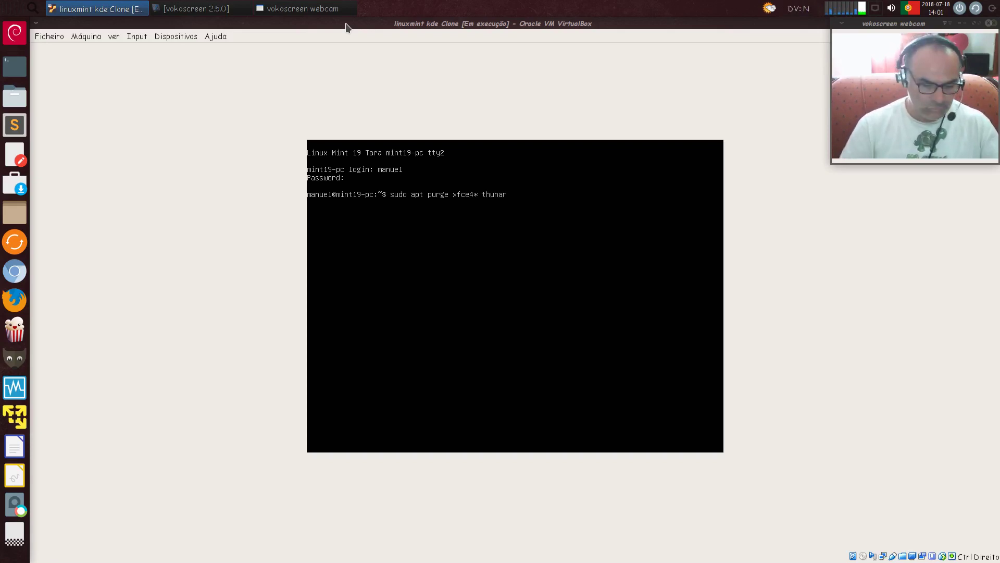
text(* )
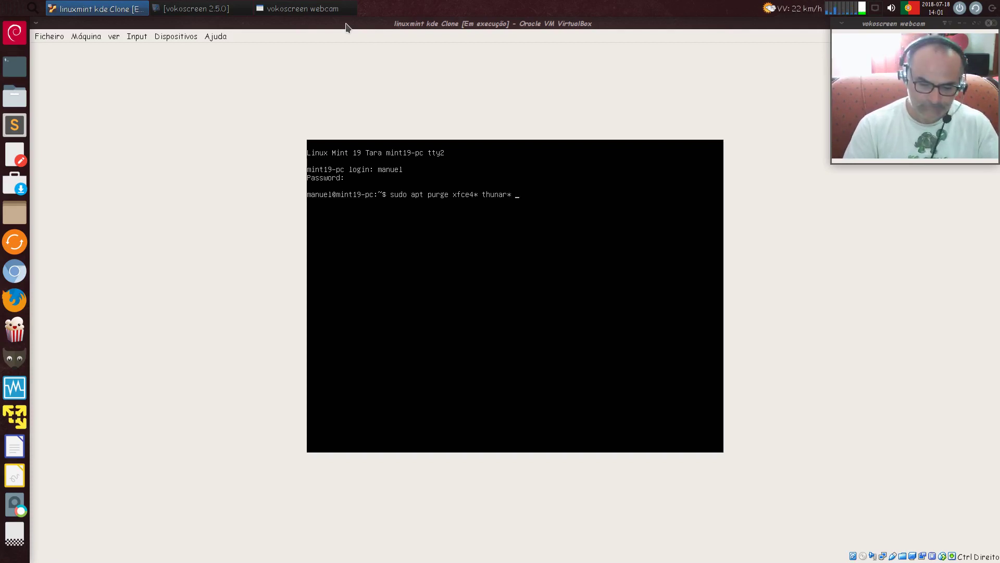
text(lu)
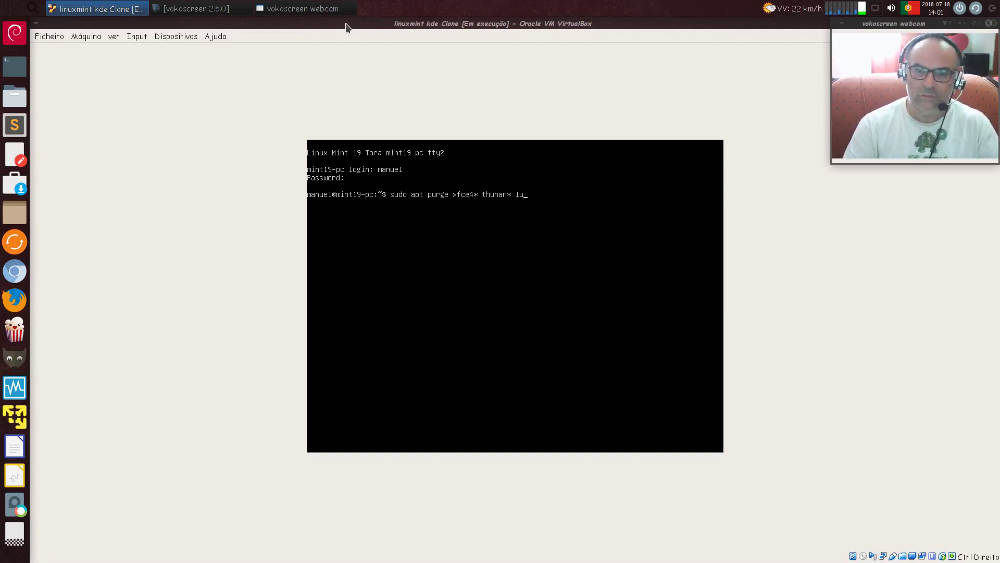
key(BackSpace)
text(ig)
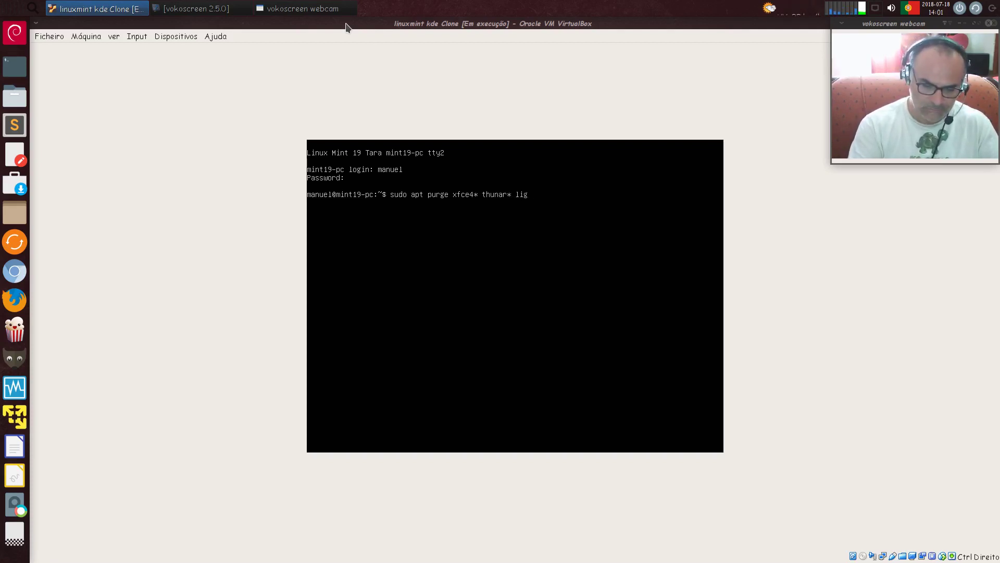
text(htdm*)
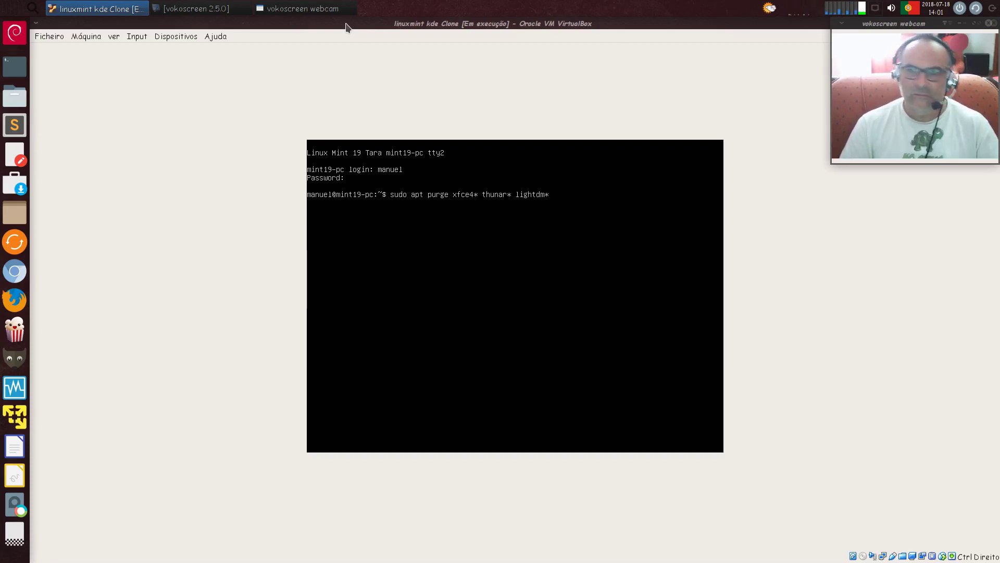
key(Return)
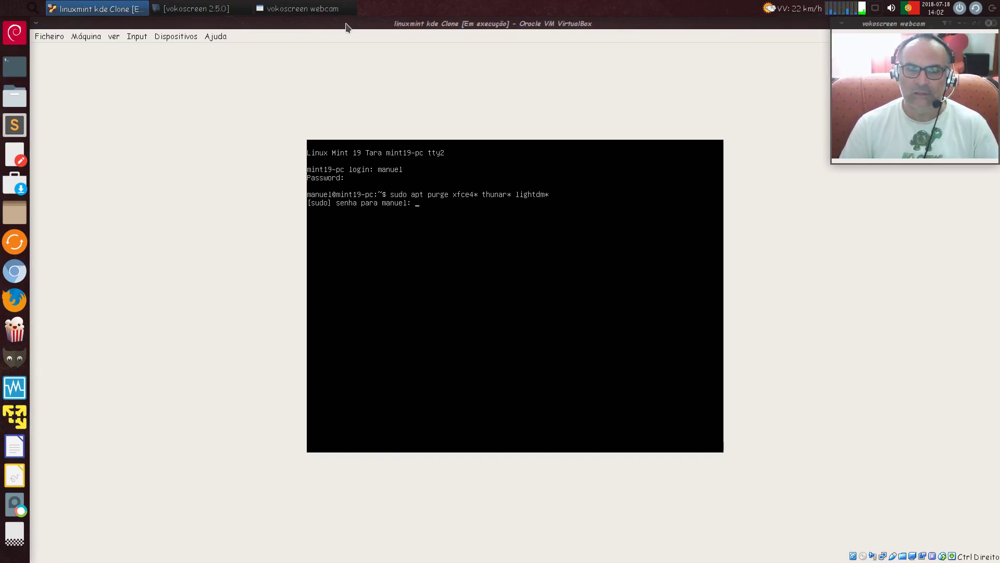
key(Return)
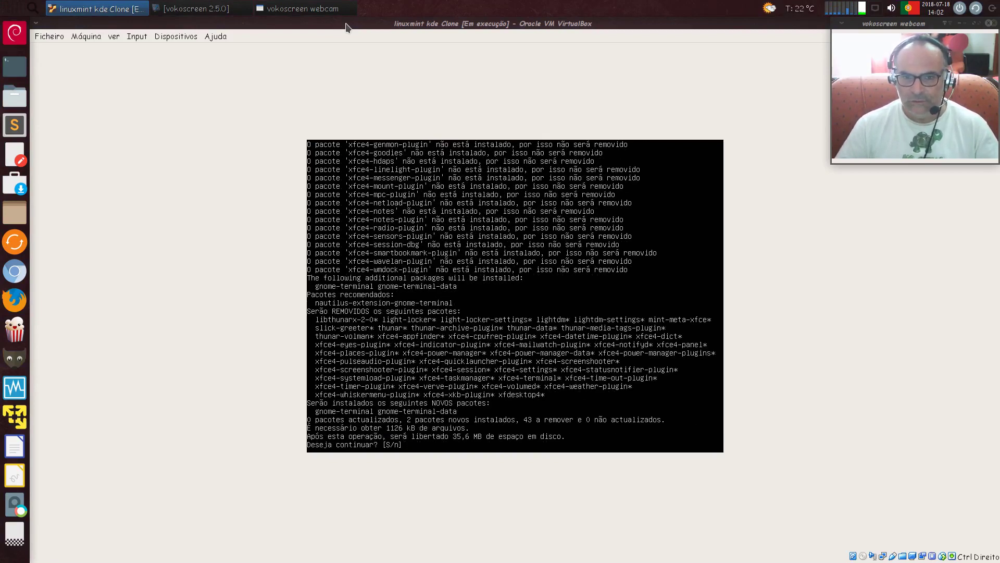
key(Return)
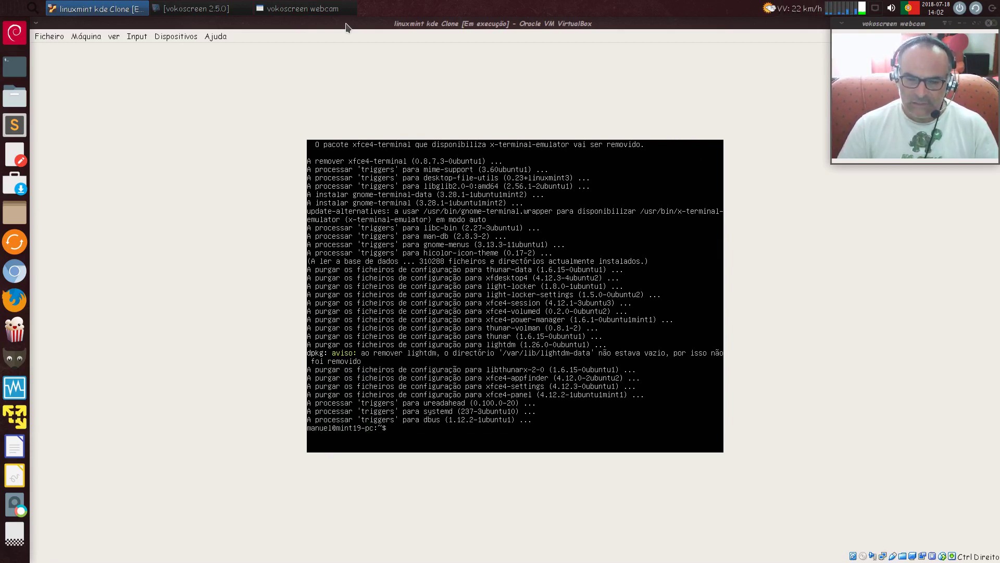
Try to remove unused packages by reworking the previous purge command into sudo apt autoreemove and running it
key(Up)
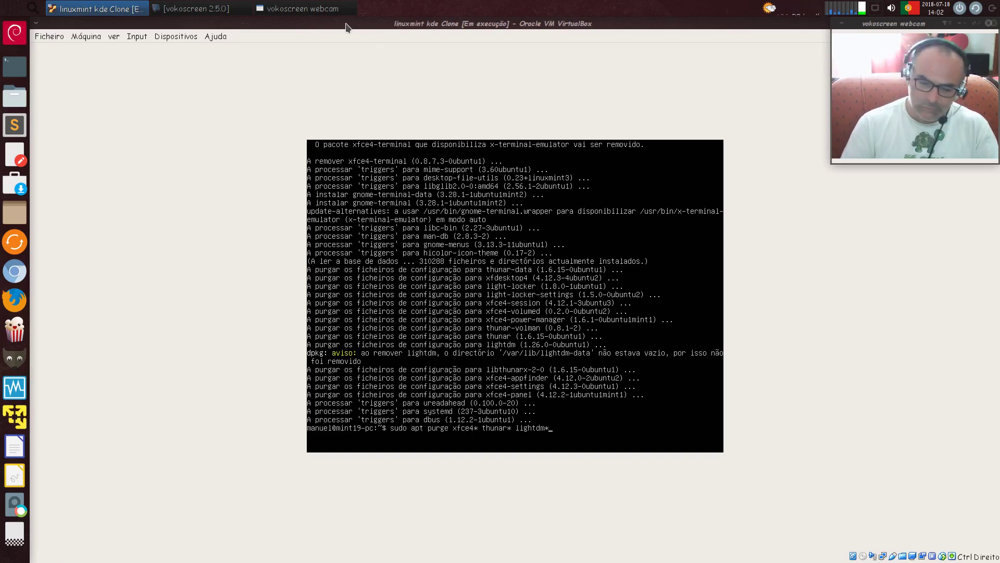
key(BackSpace)
key(BackSpace)
key(BackSpace)
key(BackSpace)
key(BackSpace)
key(BackSpace)
key(BackSpace)
key(BackSpace)
key(BackSpace)
key(BackSpace)
key(BackSpace)
key(BackSpace)
key(BackSpace)
key(BackSpace)
key(BackSpace)
key(BackSpace)
key(BackSpace)
key(BackSpace)
key(BackSpace)
key(BackSpace)
key(BackSpace)
key(BackSpace)
key(BackSpace)
key(BackSpace)
key(BackSpace)
key(BackSpace)
key(BackSpace)
key(BackSpace)
key(BackSpace)
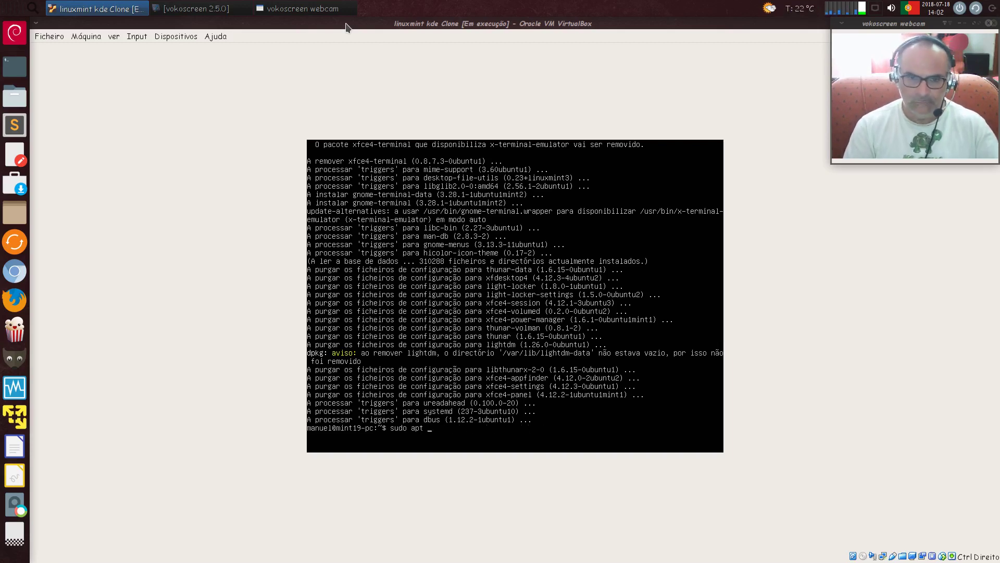
text(autore)
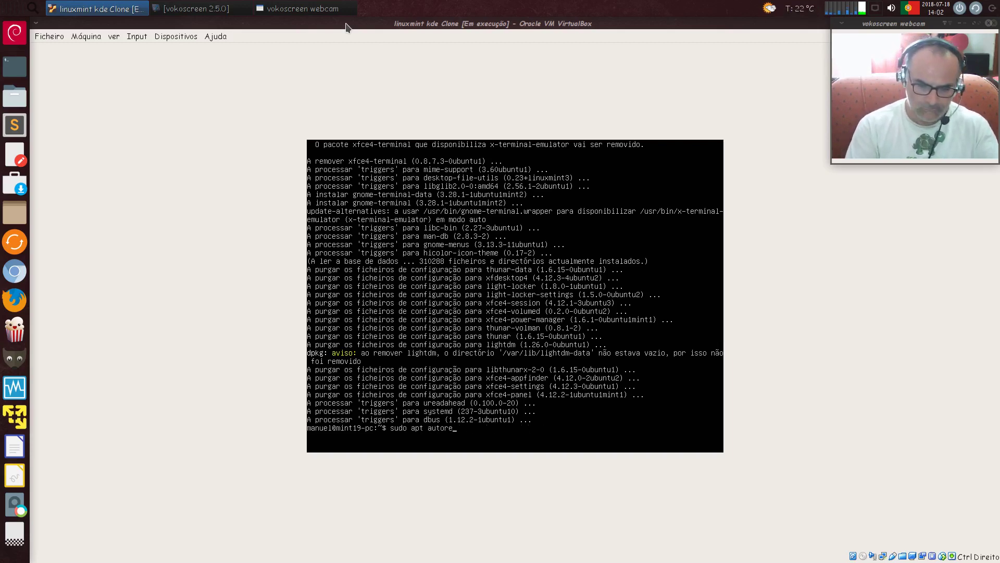
text(emove)
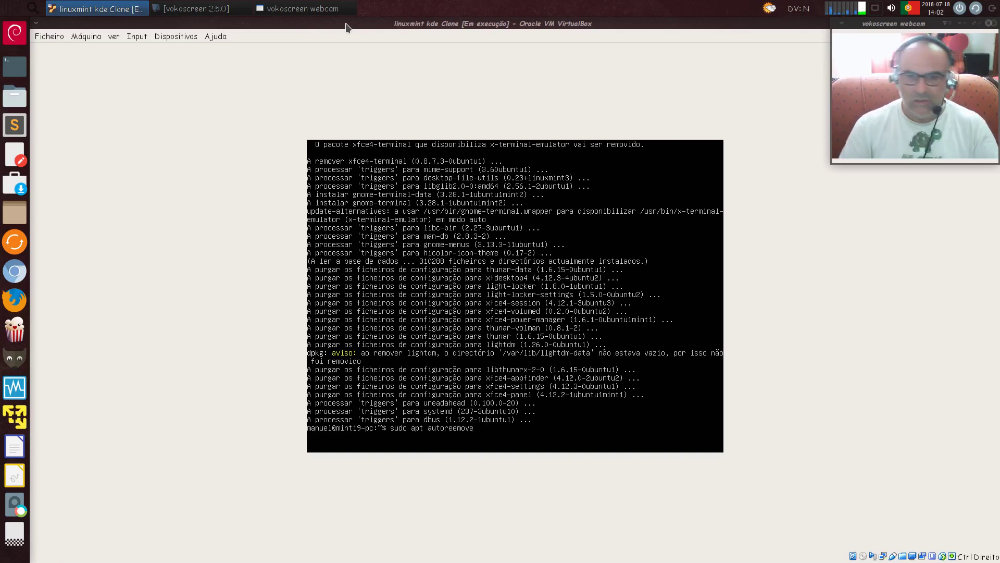
key(Return)
Correct the misspelled command to sudo apt autoremove and run it twice to clear out unused packages
key(Up)
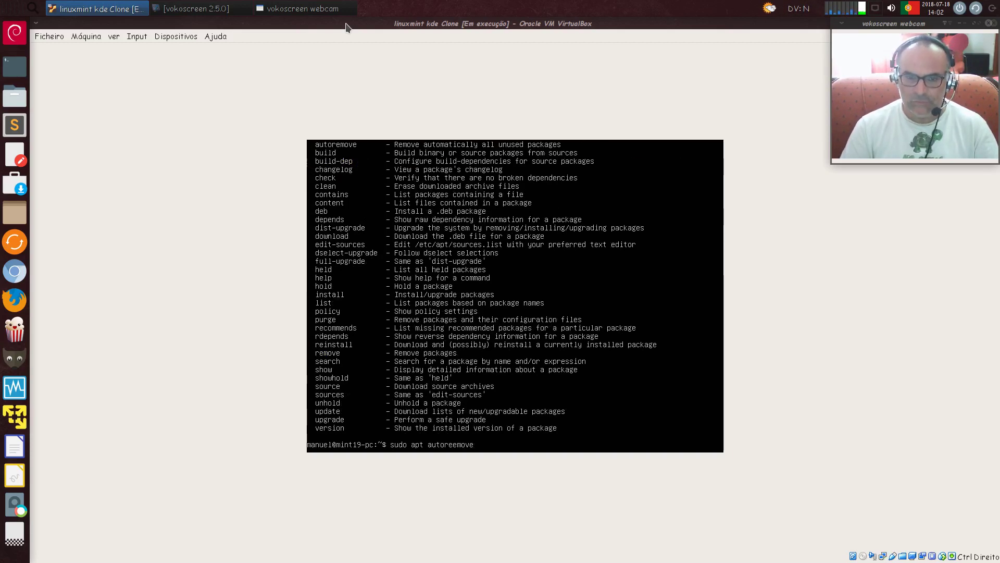
key(BackSpace)
key(BackSpace)
key(BackSpace)
key(BackSpace)
key(BackSpace)
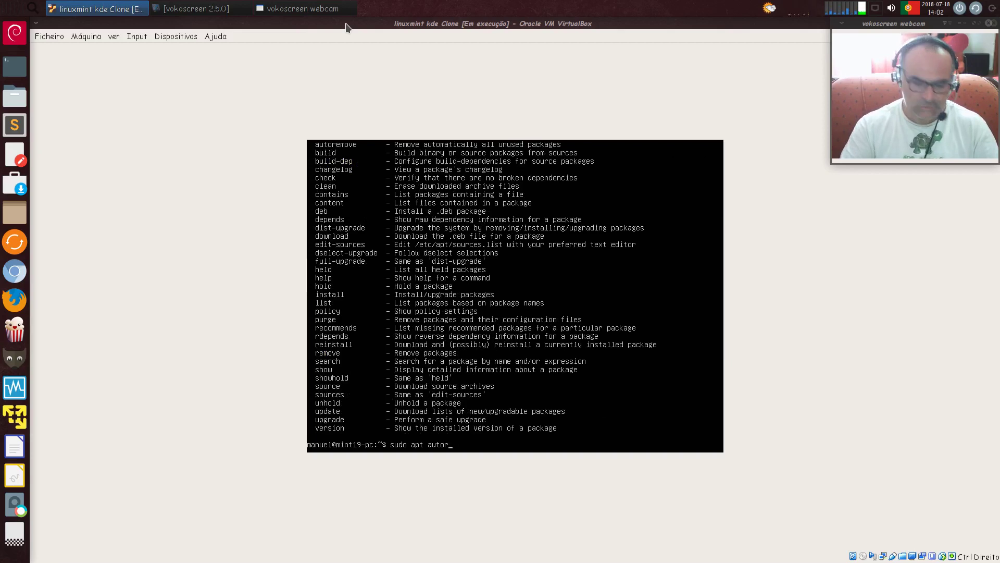
text(emove)
key(Return)
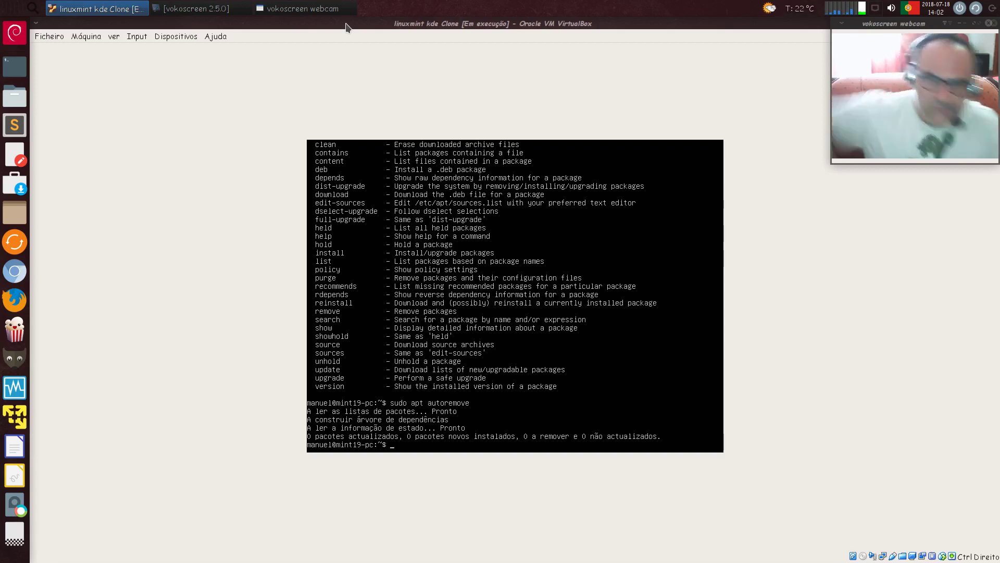
key(Up)
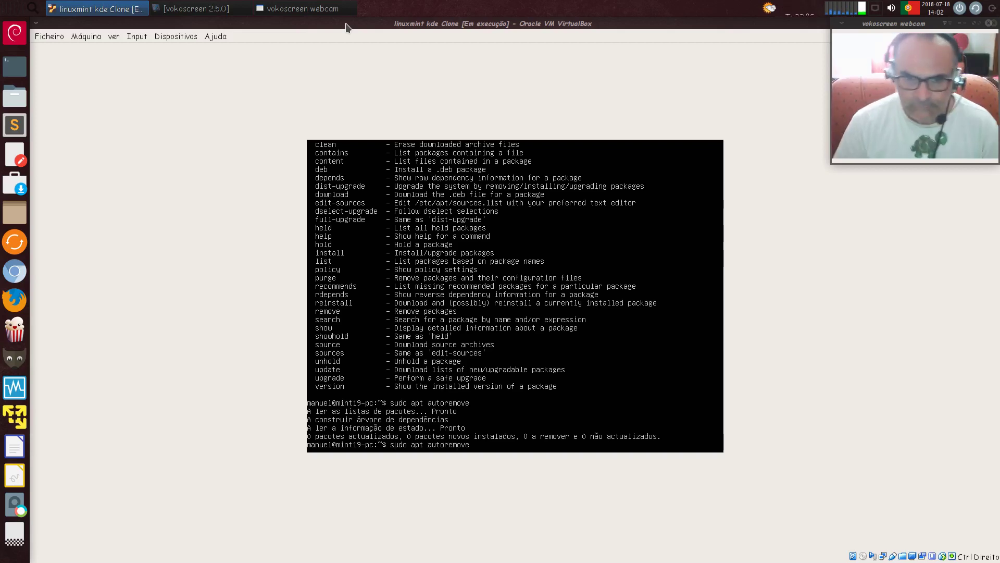
key(Return)
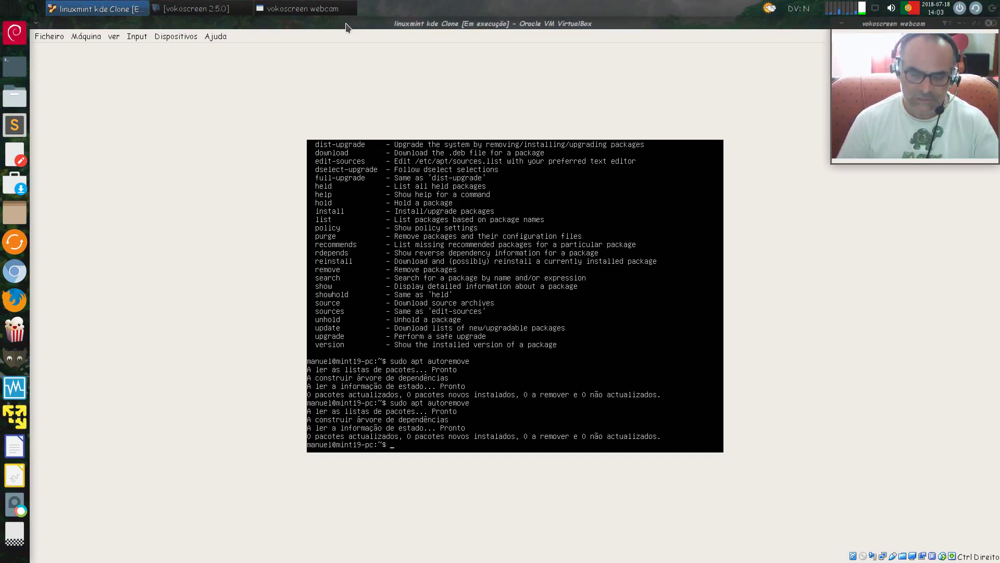
Rework the last command into sudo apt kubuntu-desktop konsole dolphin and try to run it
key(Up)
key(BackSpace)
key(BackSpace)
key(BackSpace)
key(BackSpace)
key(BackSpace)
key(BackSpace)
key(BackSpace)
key(BackSpace)
key(BackSpace)
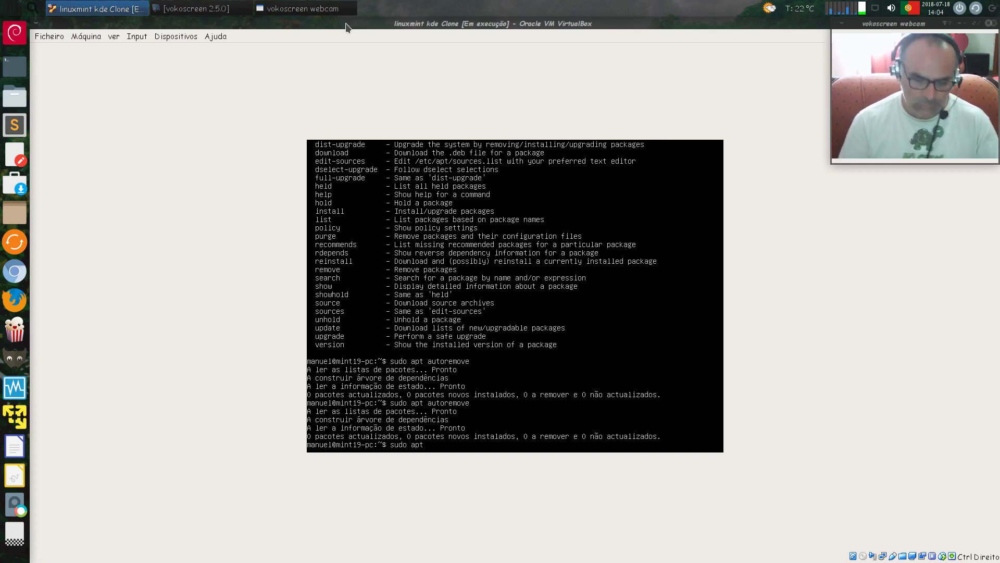
text(buntu)
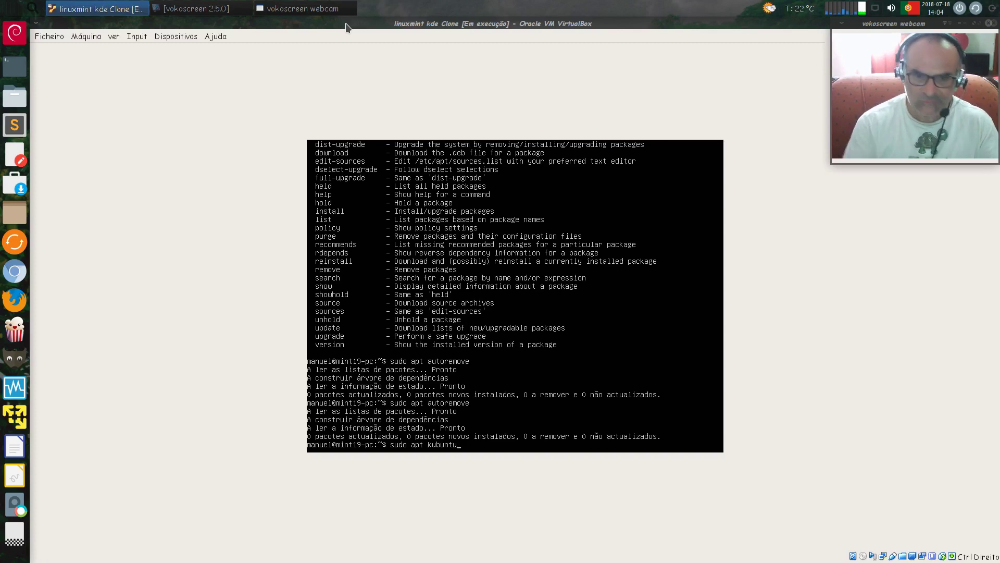
text(-desktop)
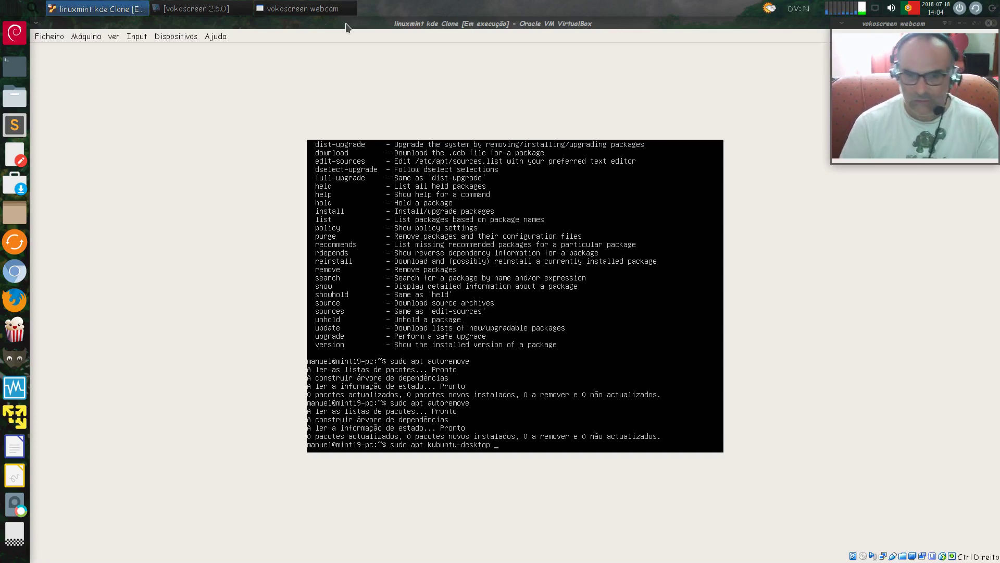
text( kons)
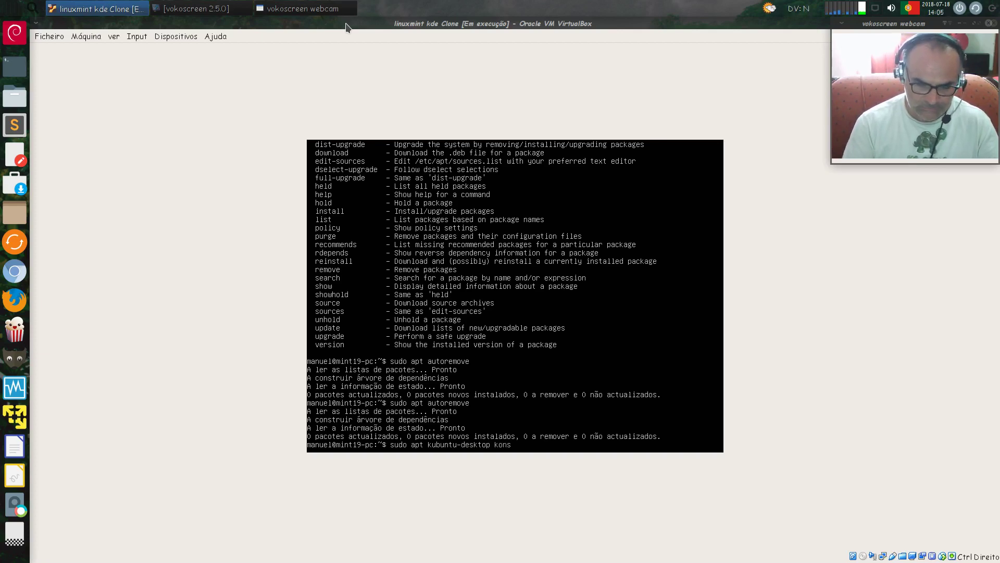
text(ole do)
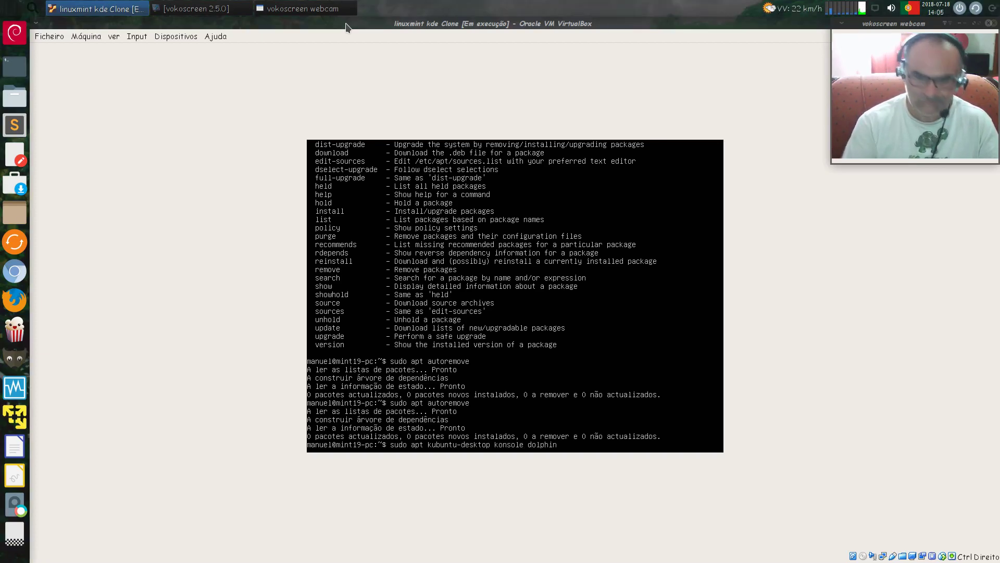
text(lphin)
key(Return)
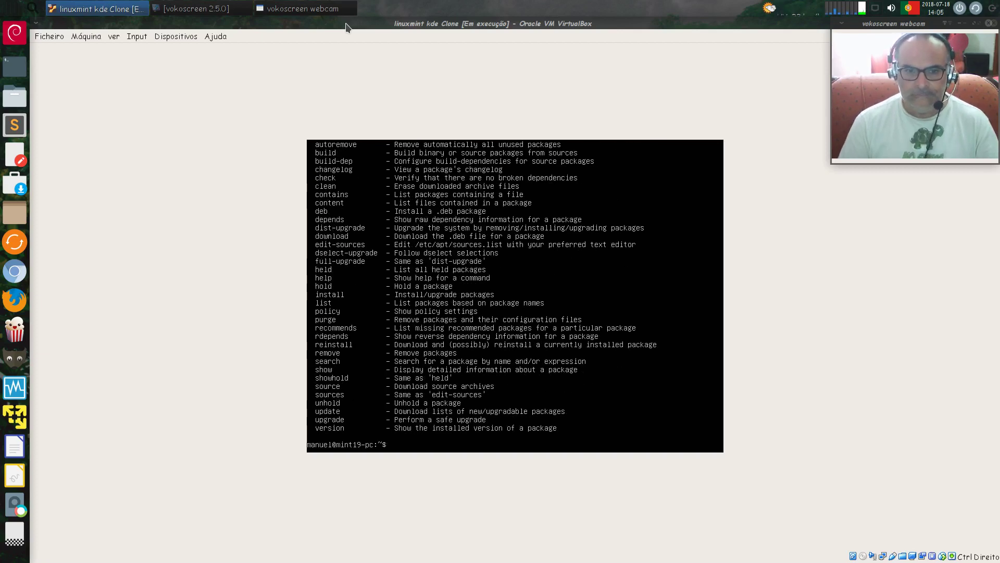
Insert the missing install keyword after sudo apt in the recalled command, run it and agree to installing kubuntu-desktop, konsole and dolphin
key(Up)
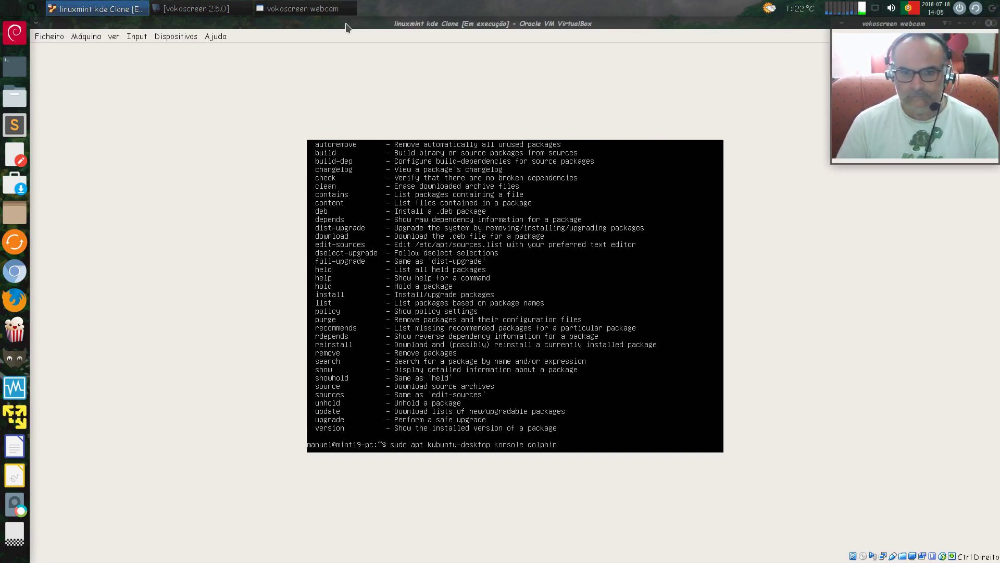
key(Left)
key(Left)
key(Left)
key(Left)
key(Left)
key(Left)
key(Left)
key(Left)
key(Left)
key(Left)
key(Left)
key(Left)
key(Left)
key(Left)
key(Left)
key(Left)
key(Left)
key(Left)
key(Left)
key(Left)
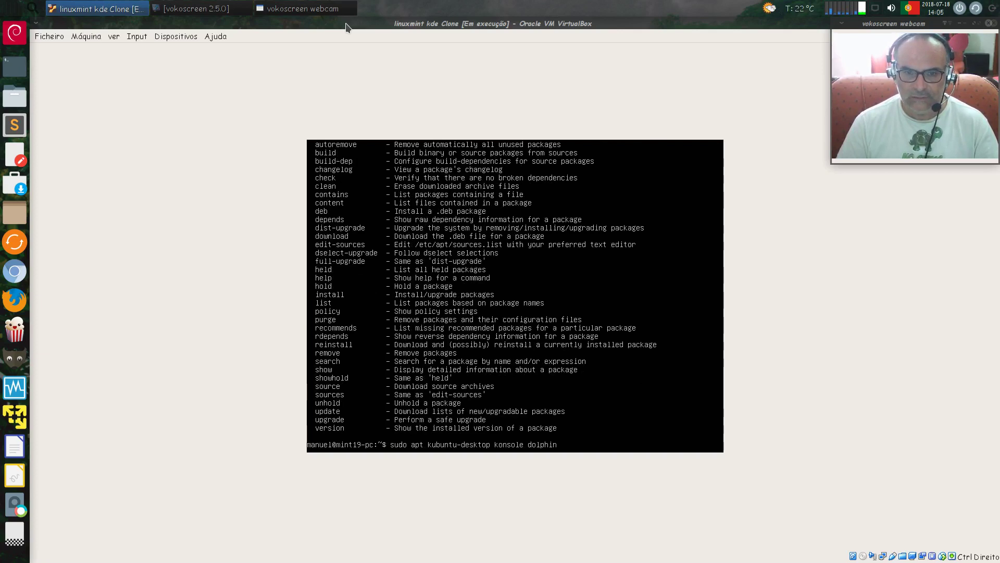
key(Right)
key(Right)
text(in)
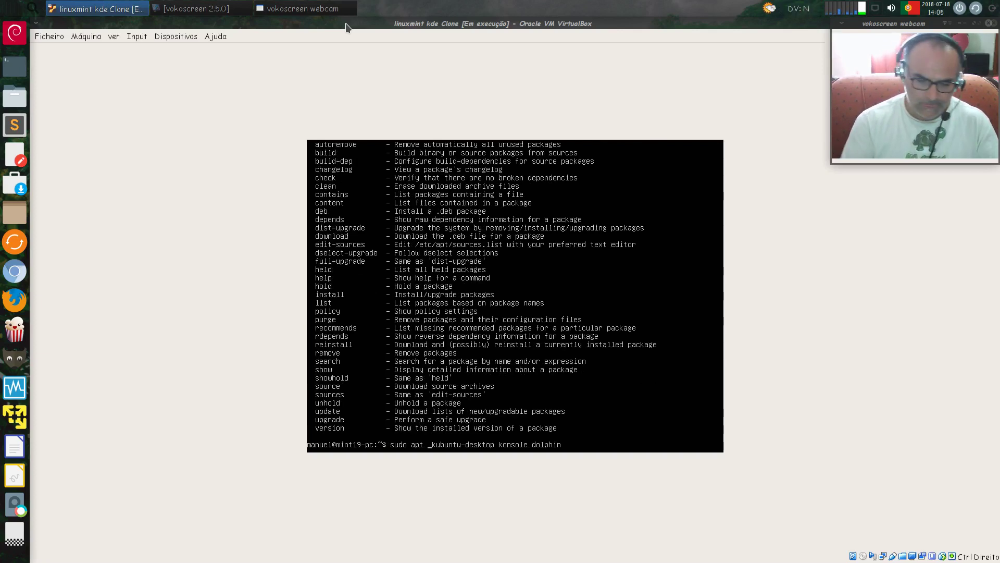
text(stall)
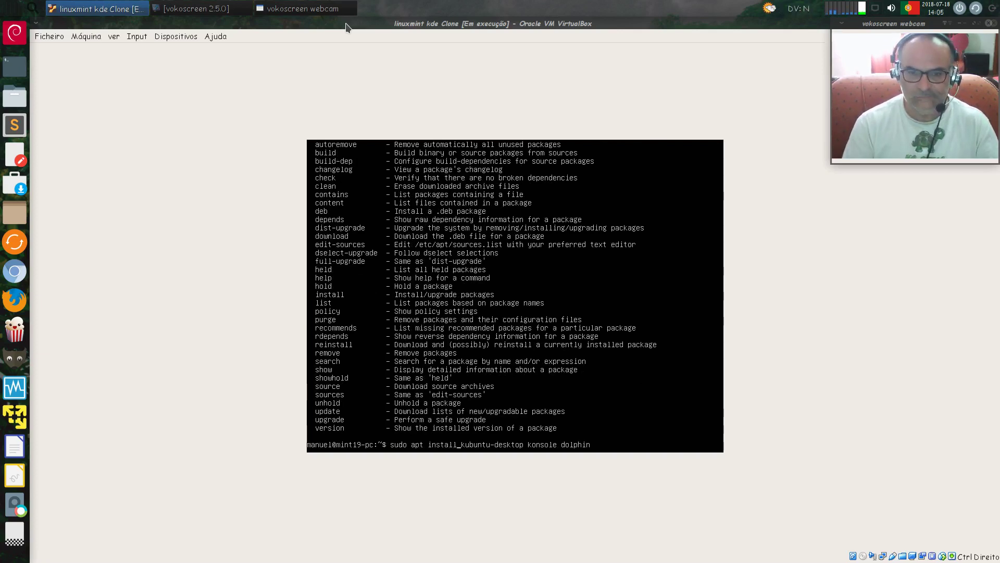
key(Return)
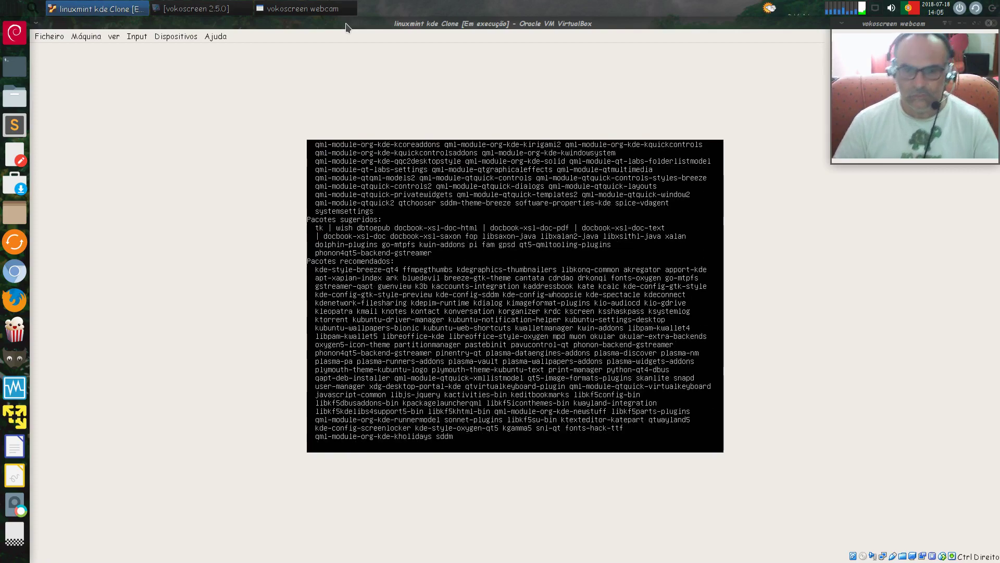
key(Return)
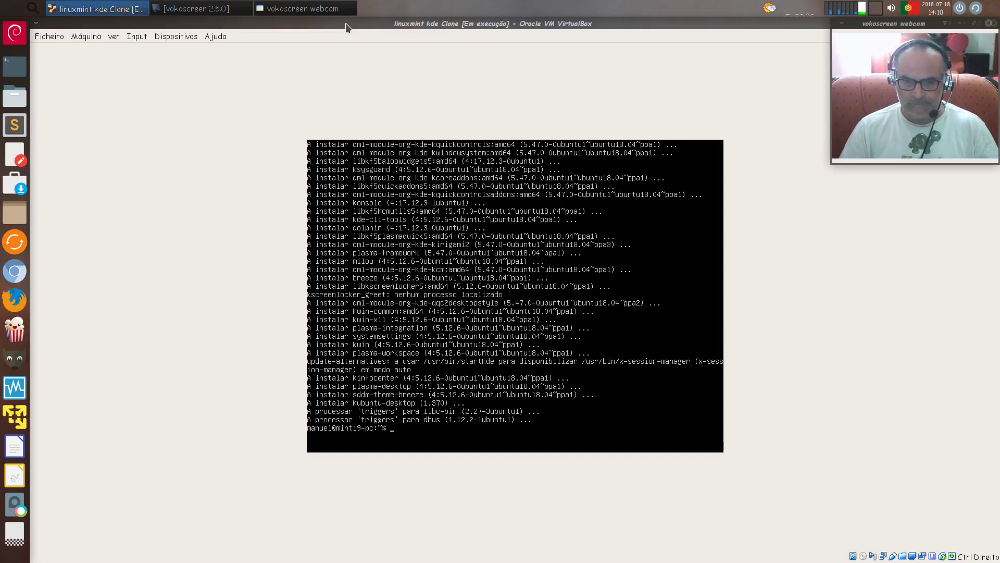
Rework the recalled install command into sudo apt install sddm and run it to install the display manager
key(Up)
key(BackSpace)
key(BackSpace)
key(BackSpace)
key(BackSpace)
key(BackSpace)
key(BackSpace)
key(BackSpace)
key(BackSpace)
key(BackSpace)
key(BackSpace)
key(BackSpace)
key(BackSpace)
key(BackSpace)
key(BackSpace)
key(BackSpace)
key(BackSpace)
key(BackSpace)
key(BackSpace)
key(BackSpace)
key(BackSpace)
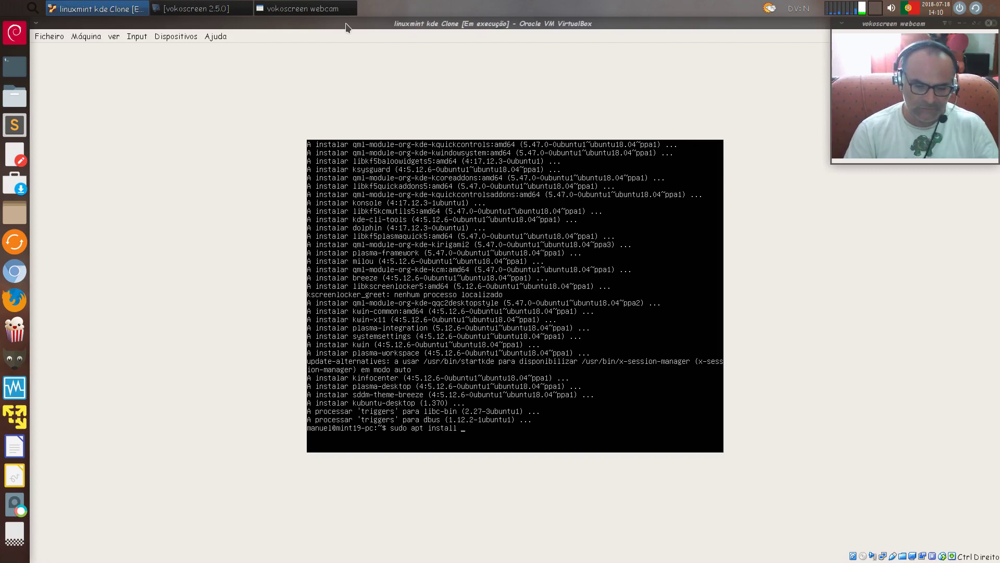
text(sd)
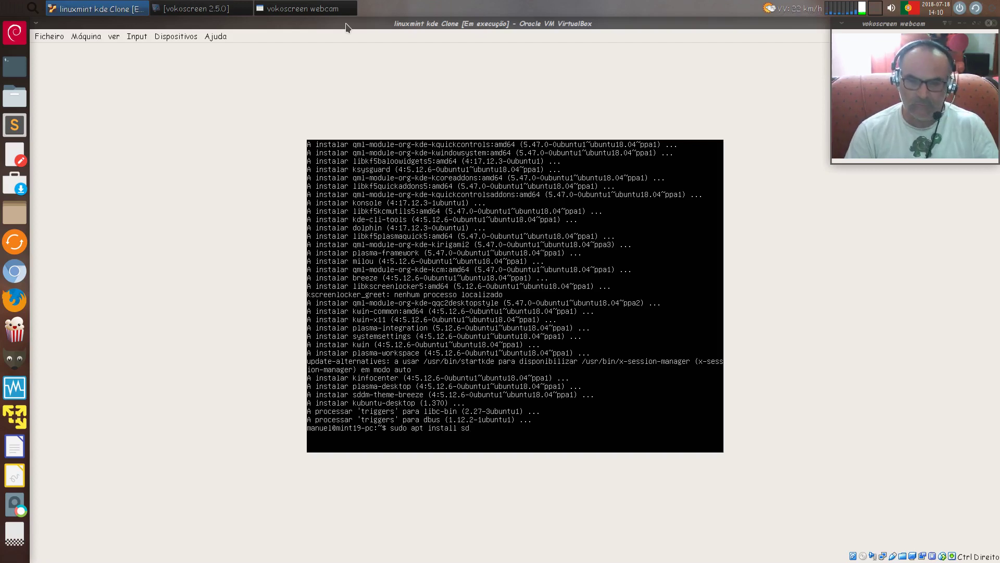
text(dm)
key(Return)
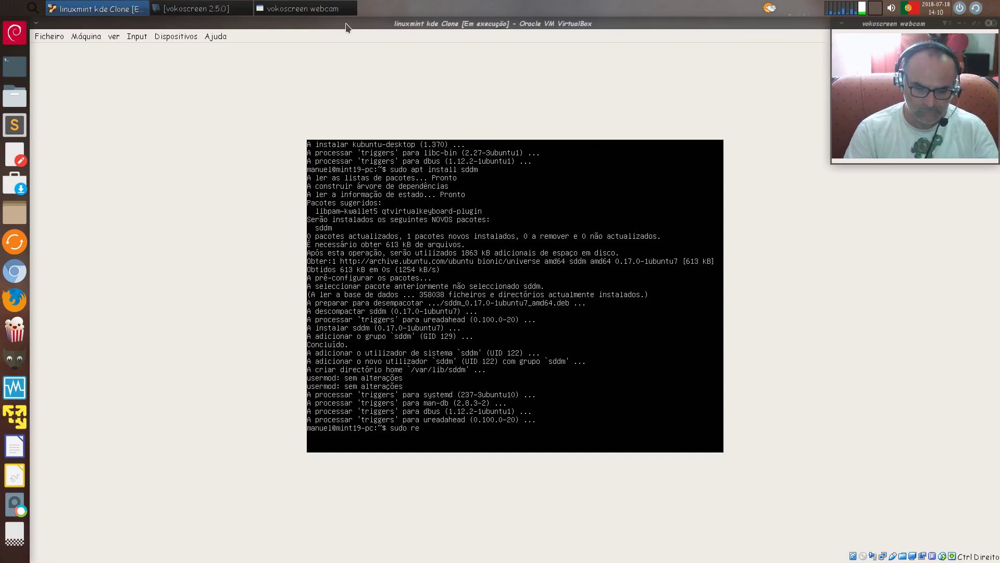
Reboot the virtual machine from the command line and log in to the Plasma session with the account password
text(ot)
key(Return)
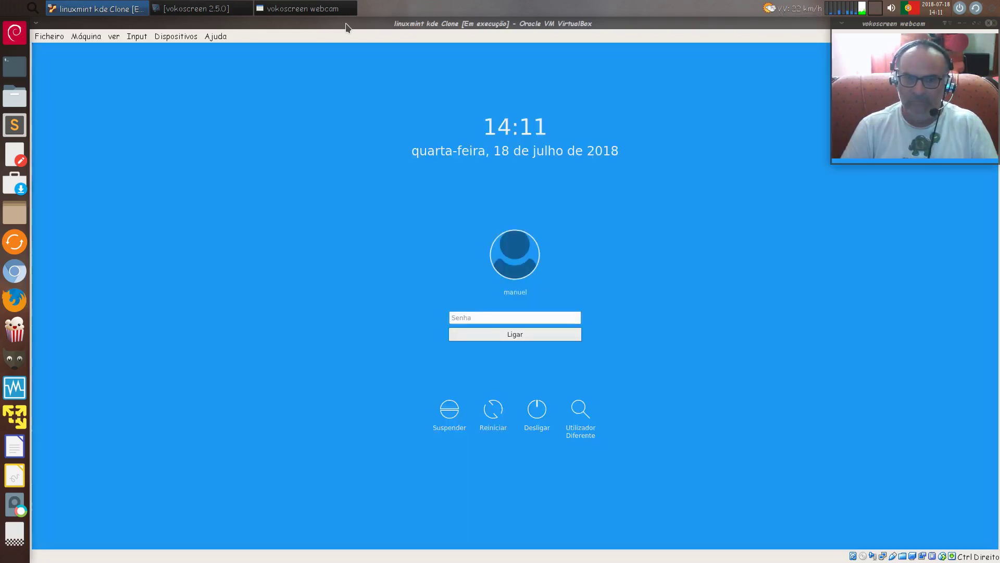
text(••••••)
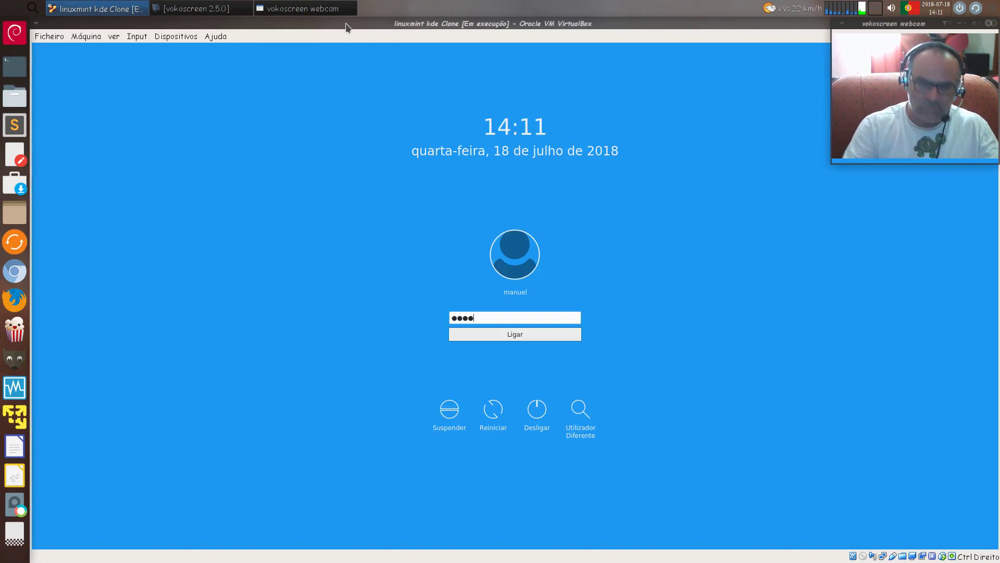
key(Return)
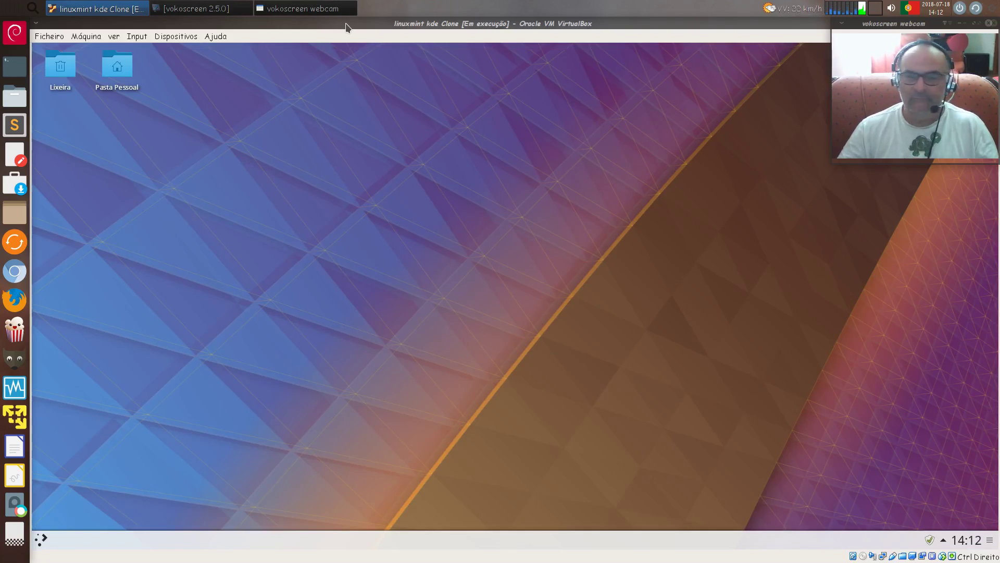
Open the desktop settings and apply the wallpaper showing rows of wooden posts in the water
right_click(472, 182)
click(539, 379)
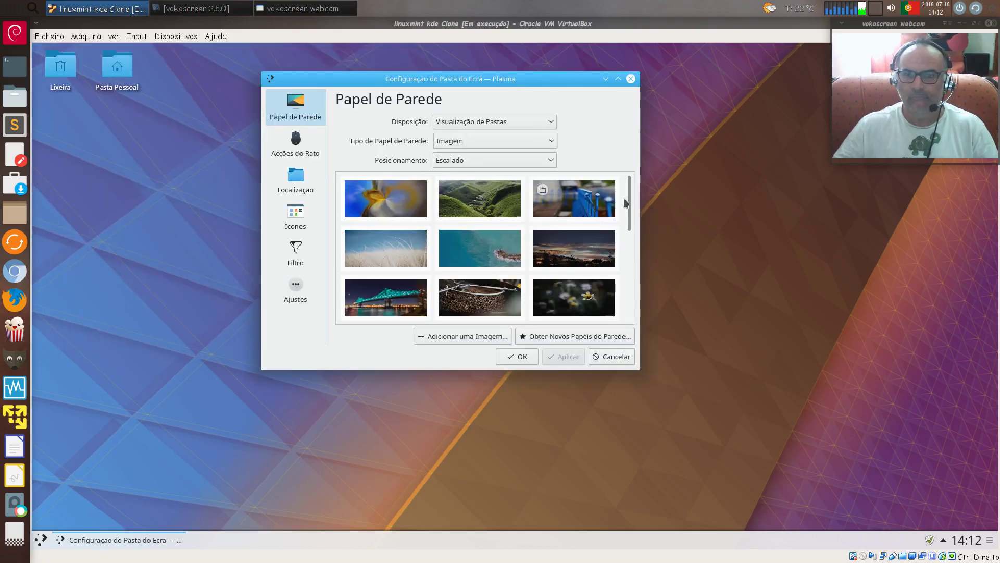
drag(628, 203, 629, 319)
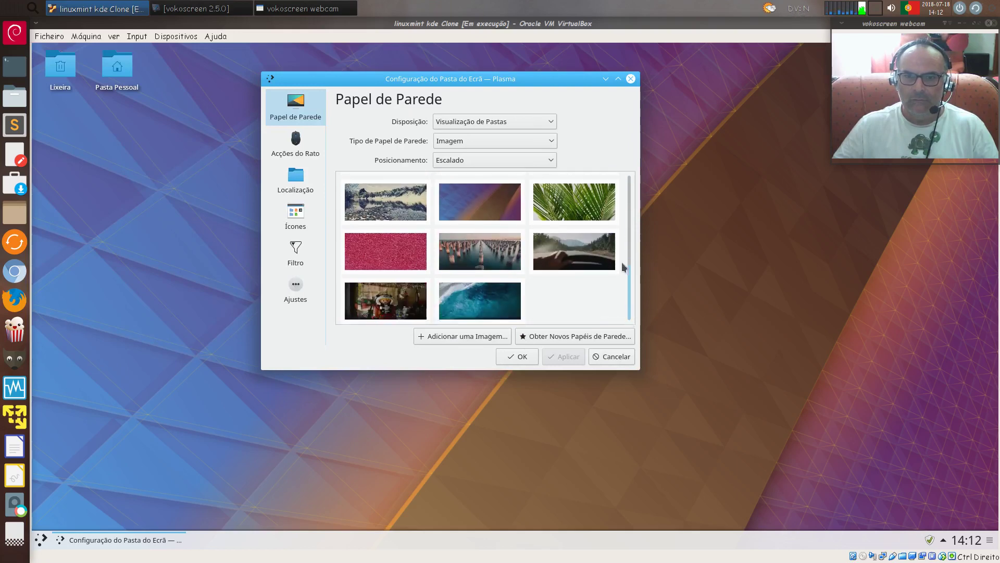
drag(629, 265, 620, 336)
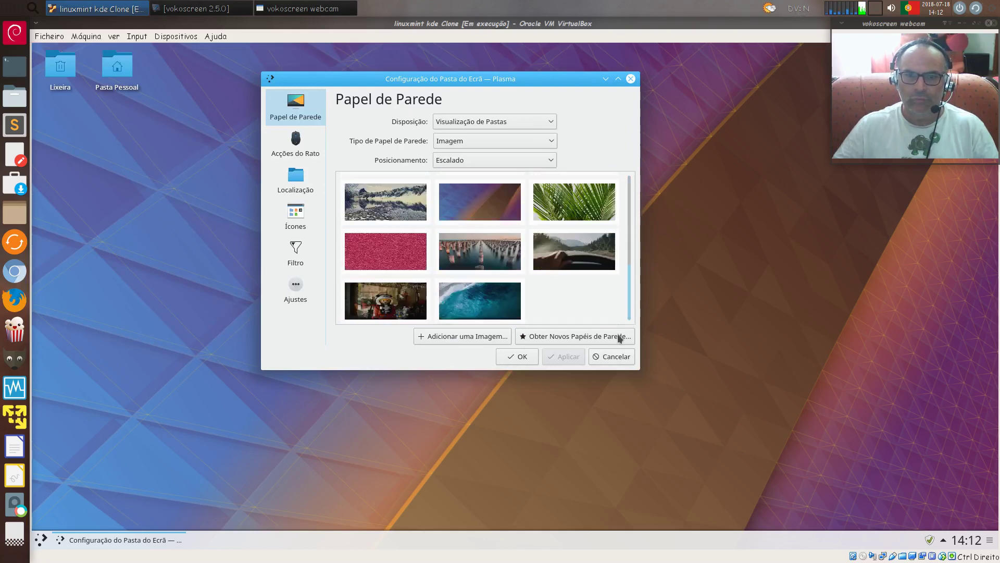
click(483, 242)
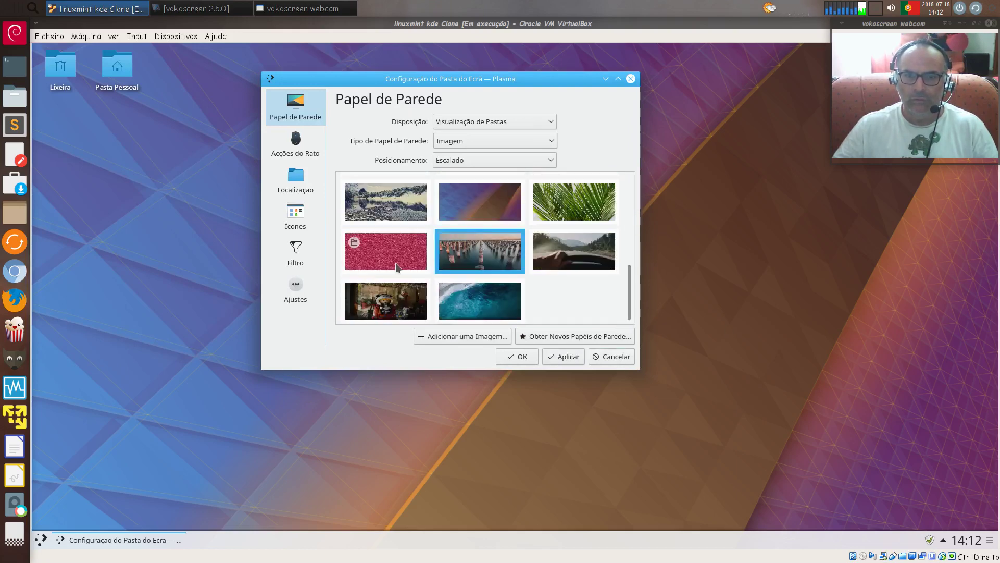
click(553, 357)
scroll(549, 301, up, 5)
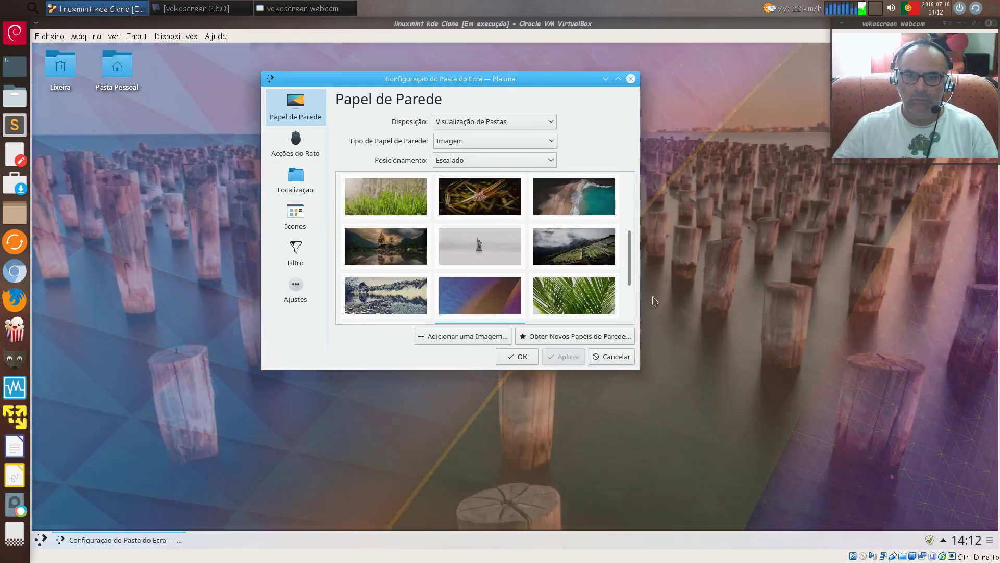
scroll(523, 213, up, 2)
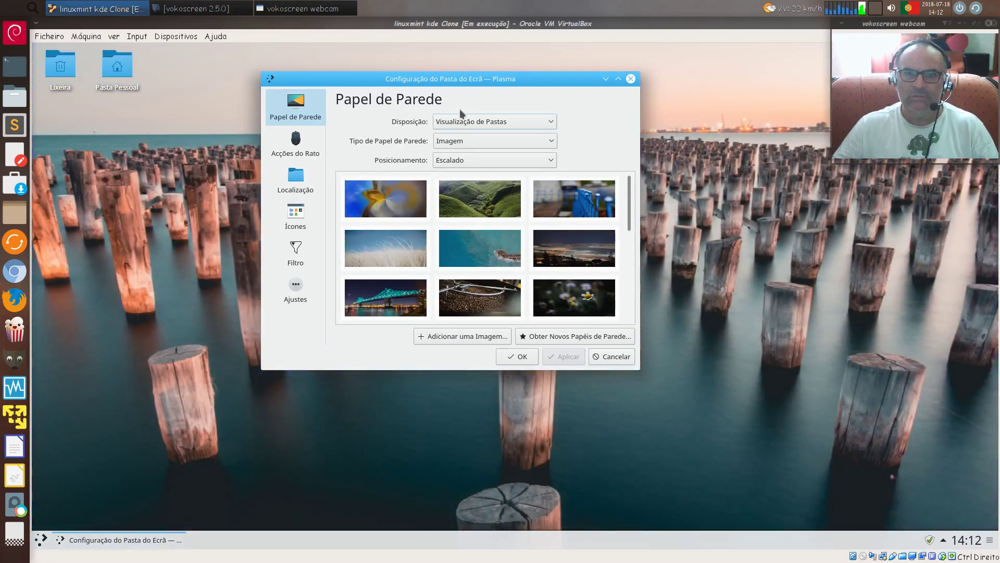
Keep the desktop layout as Visualização de Pastas, set the desktop icons to be organised by Colunas and confirm the settings
click(482, 118)
click(464, 152)
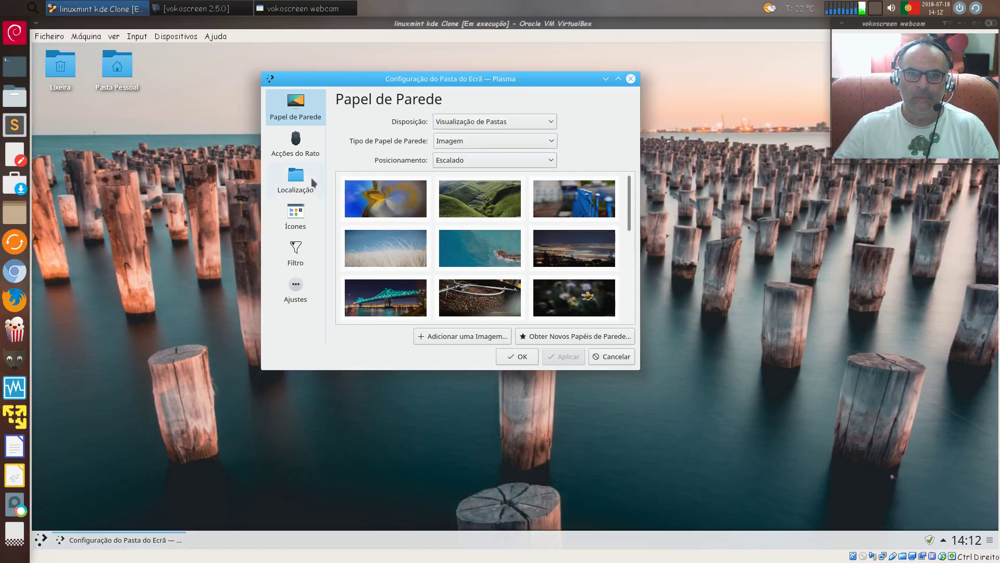
click(296, 211)
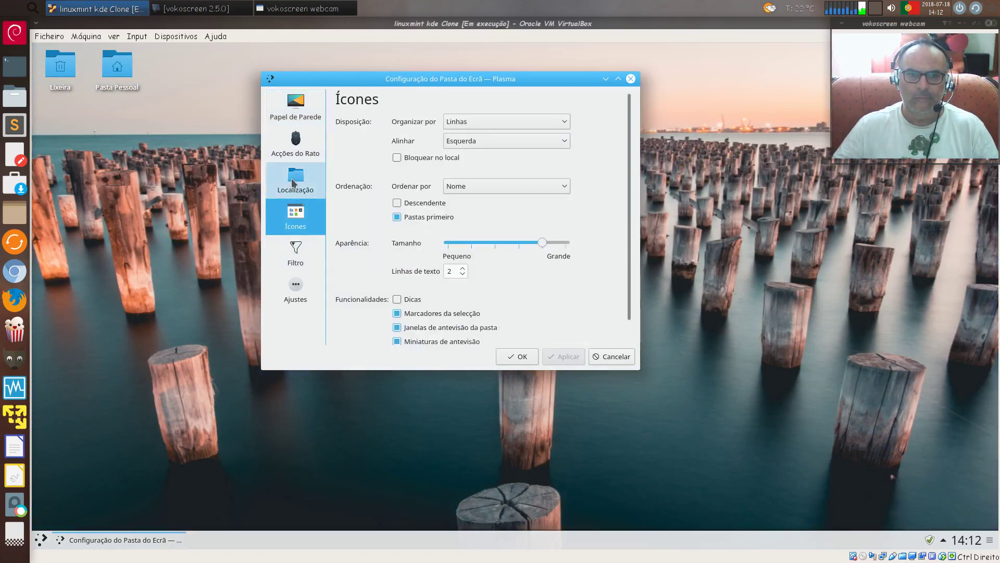
click(296, 180)
click(290, 216)
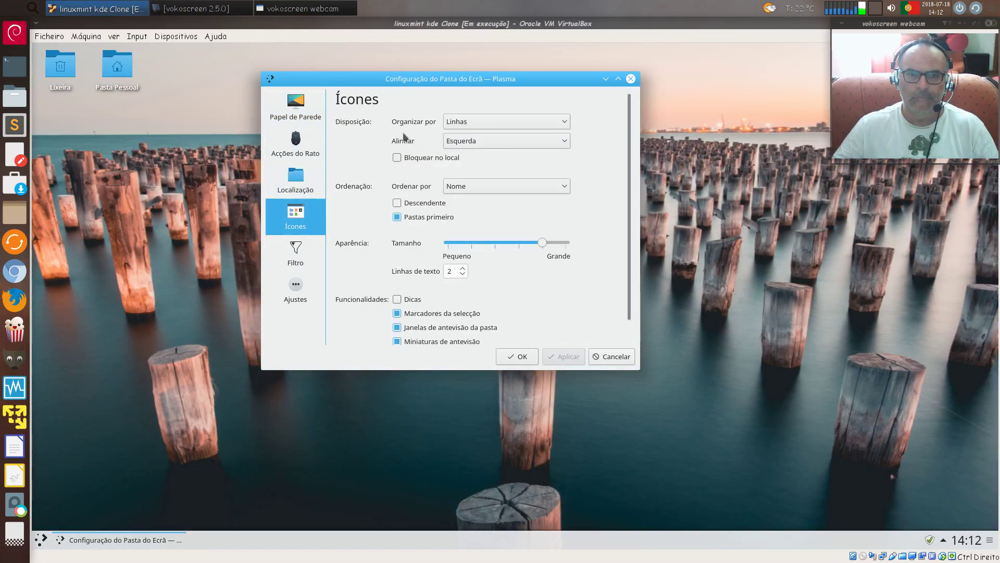
click(499, 123)
click(488, 149)
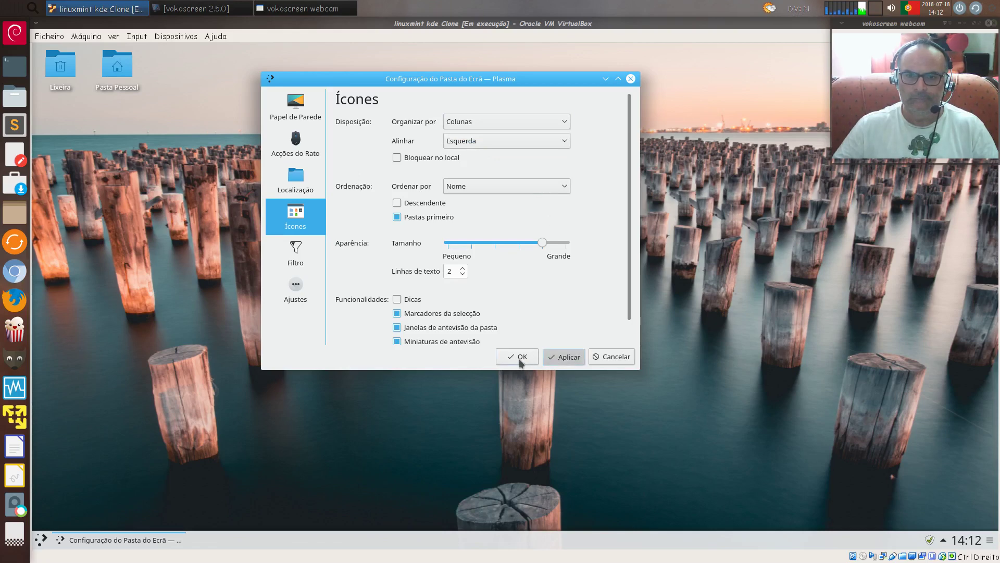
click(520, 359)
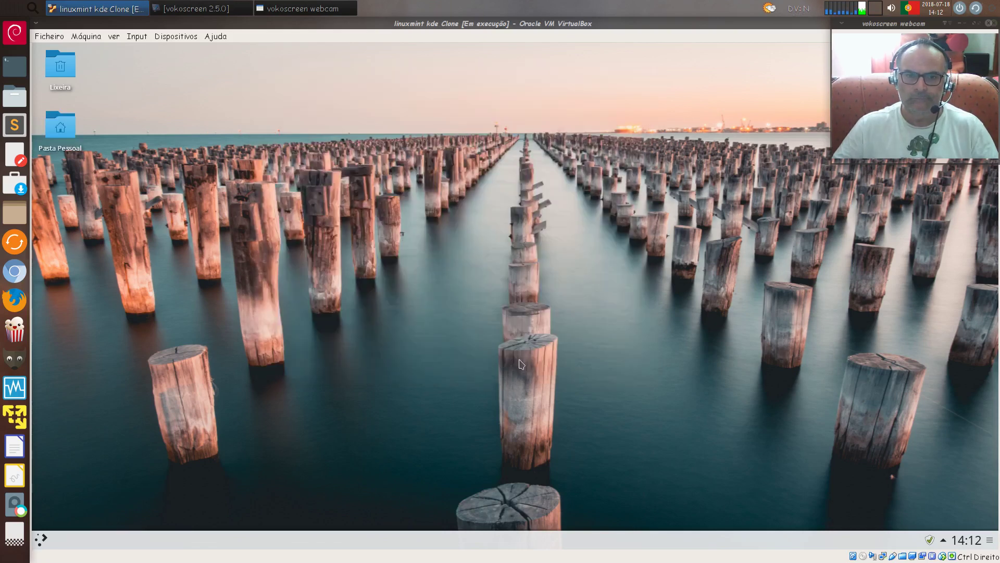
Open the application launcher's configuration and bring up the chooser for its icon
click(42, 541)
click(45, 538)
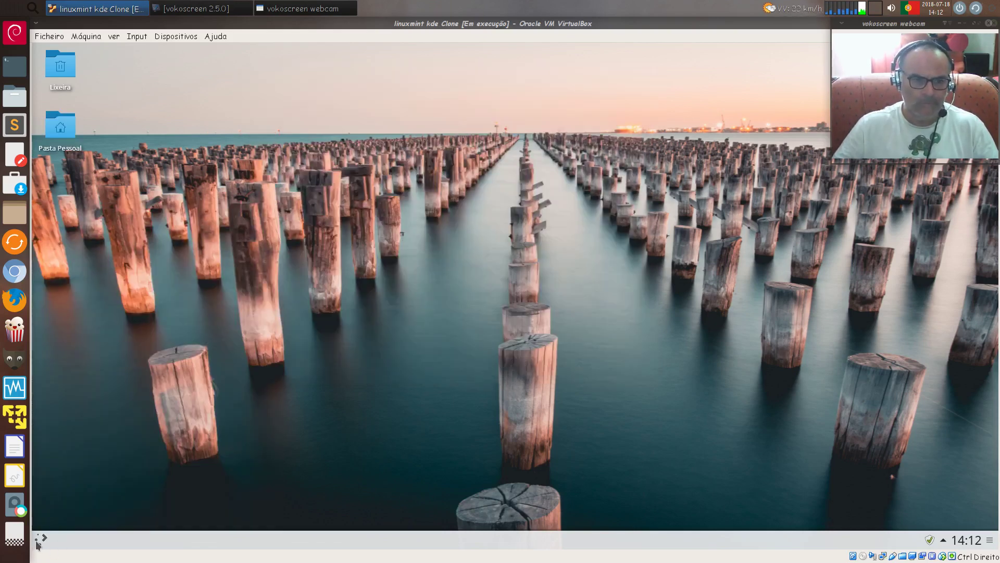
right_click(38, 542)
click(68, 496)
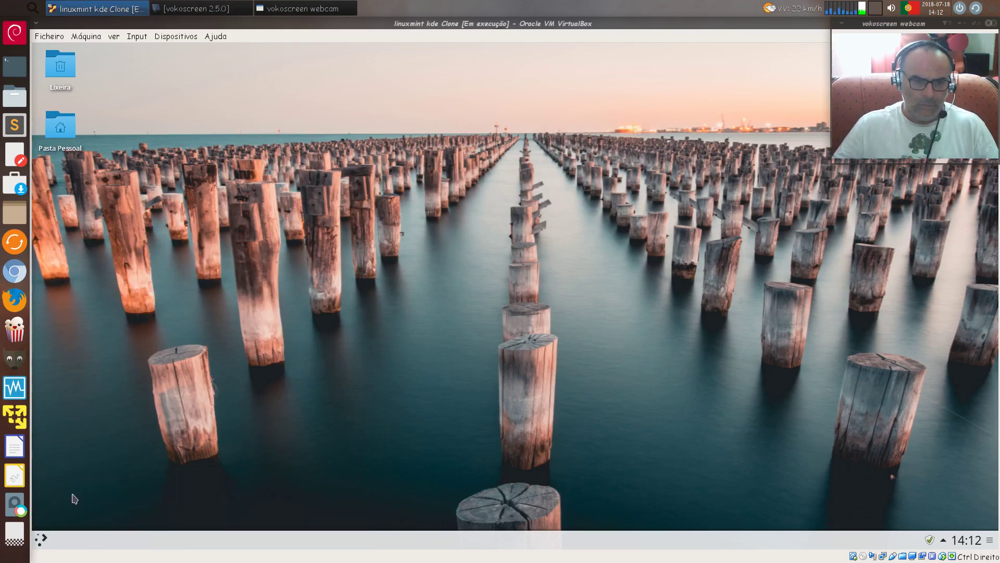
click(147, 105)
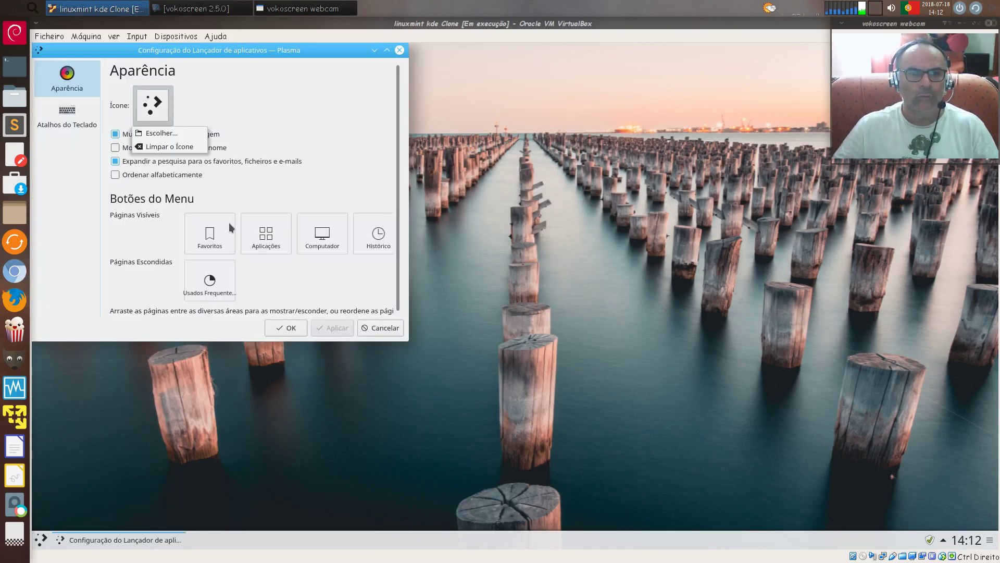
click(158, 133)
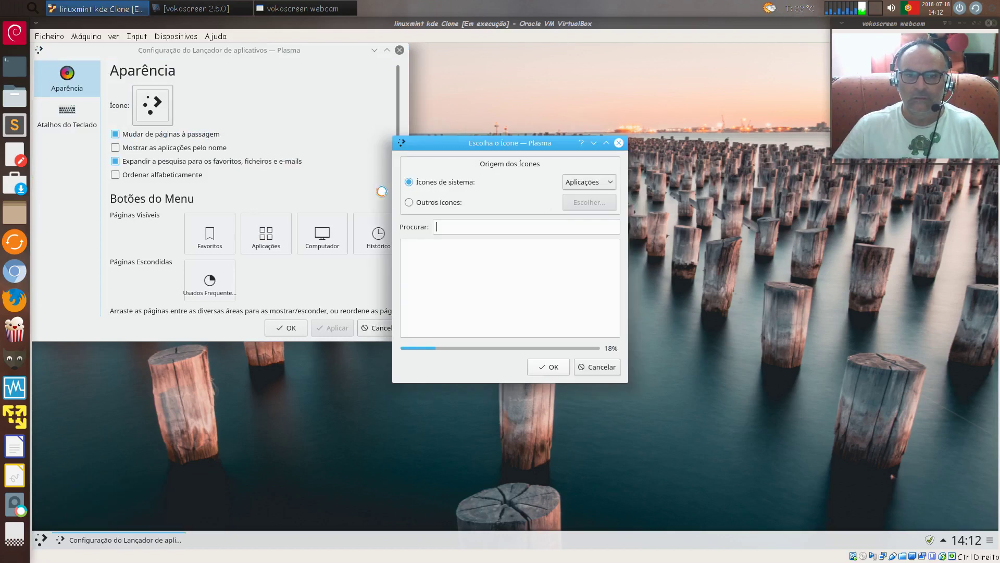
Search the system icons for mint, set the first green Linux Mint logo as the launcher icon and confirm the settings
drag(538, 142, 579, 104)
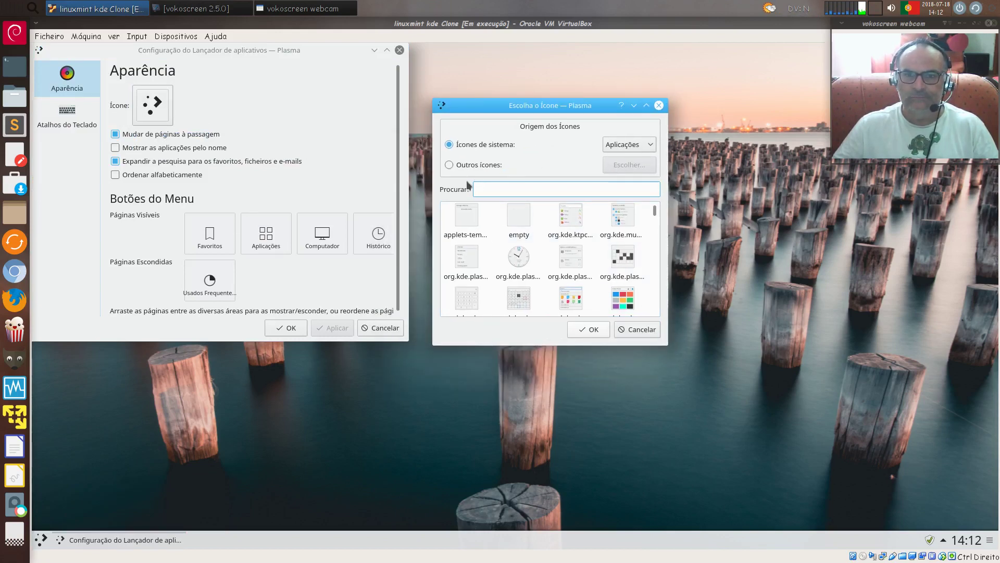
click(469, 165)
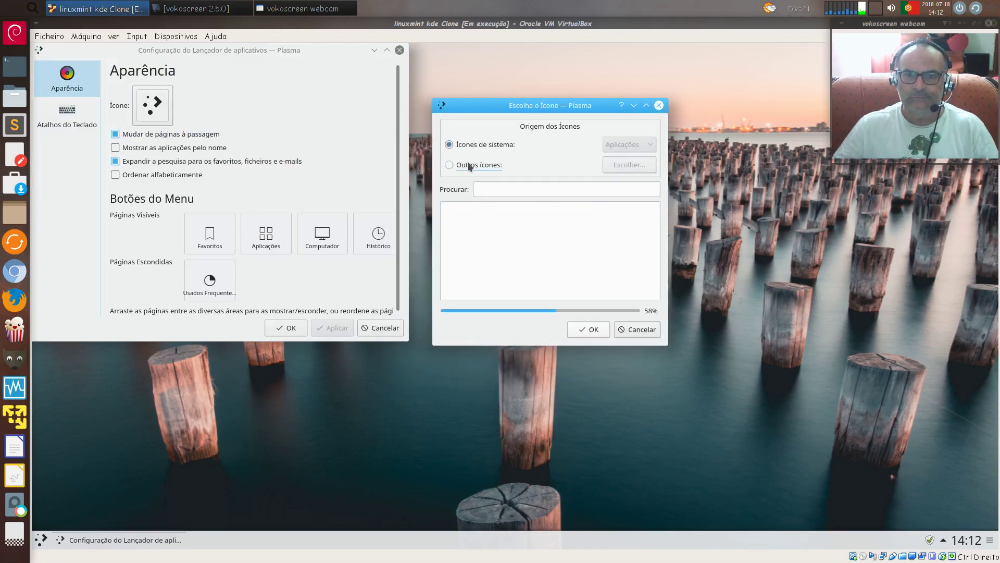
click(491, 190)
text(mint)
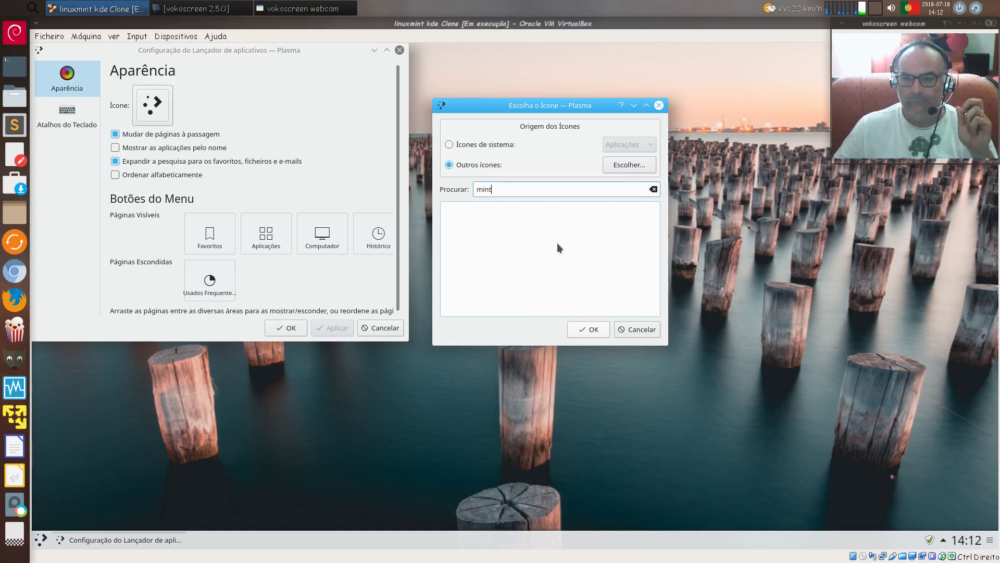
click(456, 145)
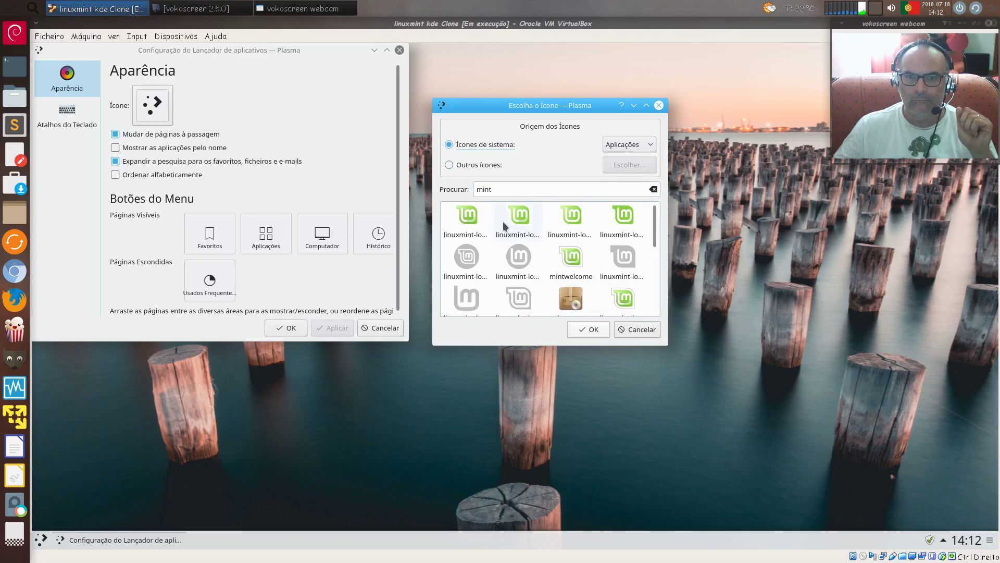
double_click(466, 217)
click(318, 329)
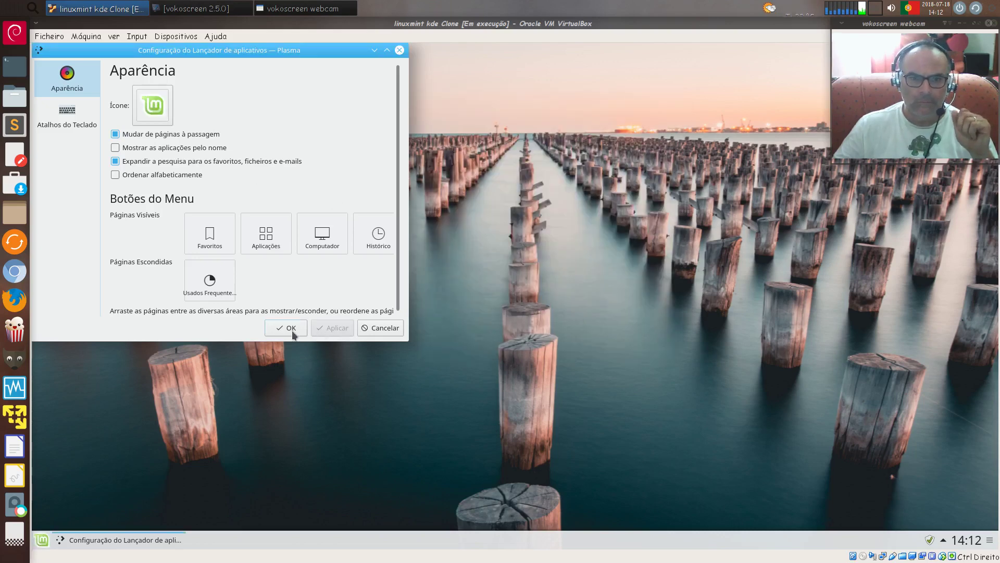
click(290, 328)
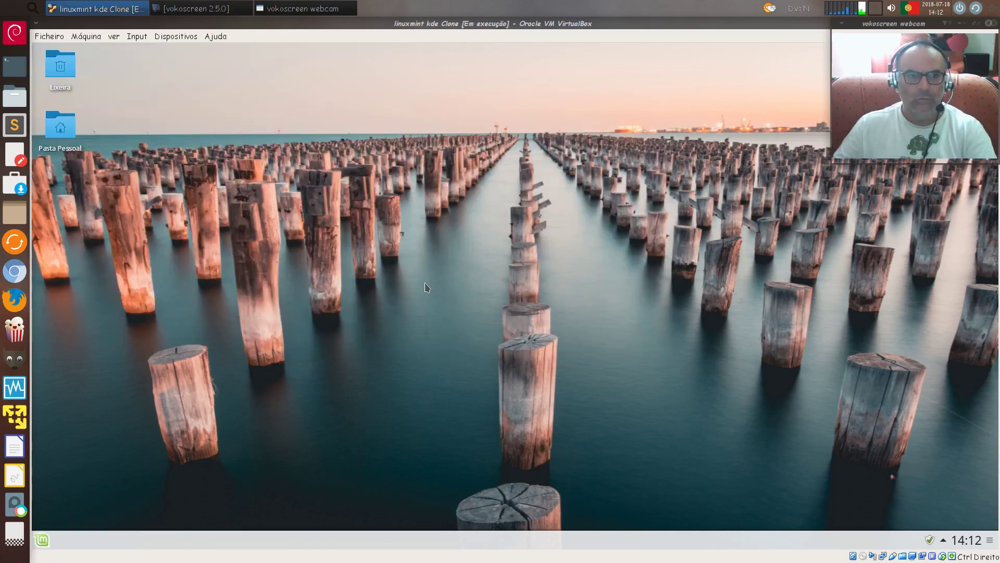
right_click(292, 348)
key(Escape)
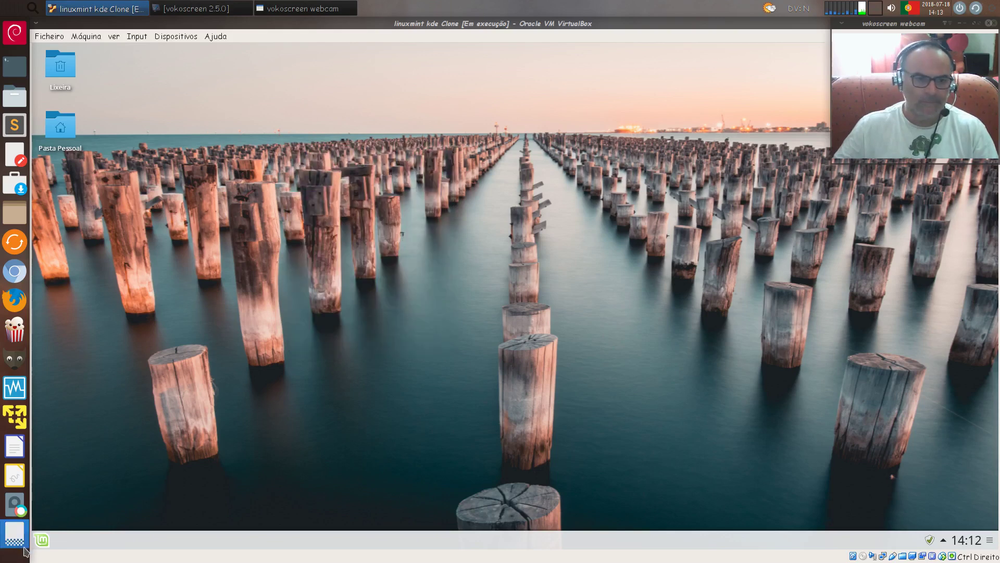
Open the system settings and apply the Breeze Dark look under Tema do Espaço de Trabalho
click(41, 539)
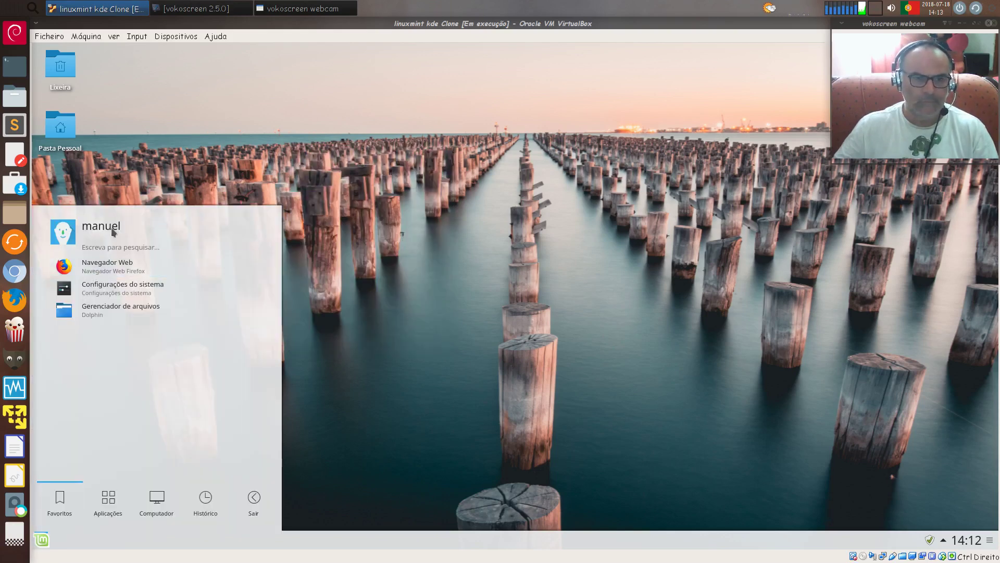
click(90, 289)
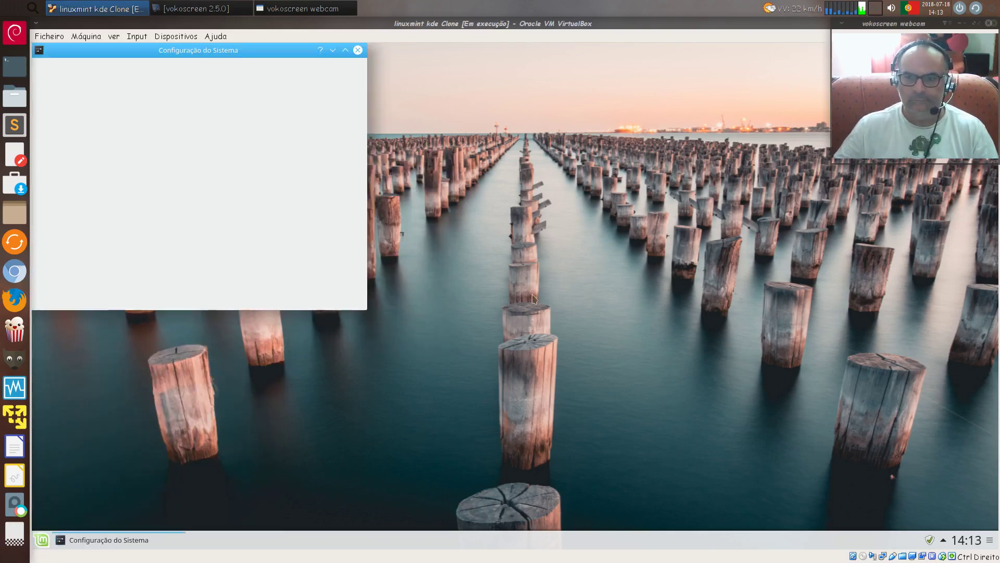
drag(443, 114, 499, 174)
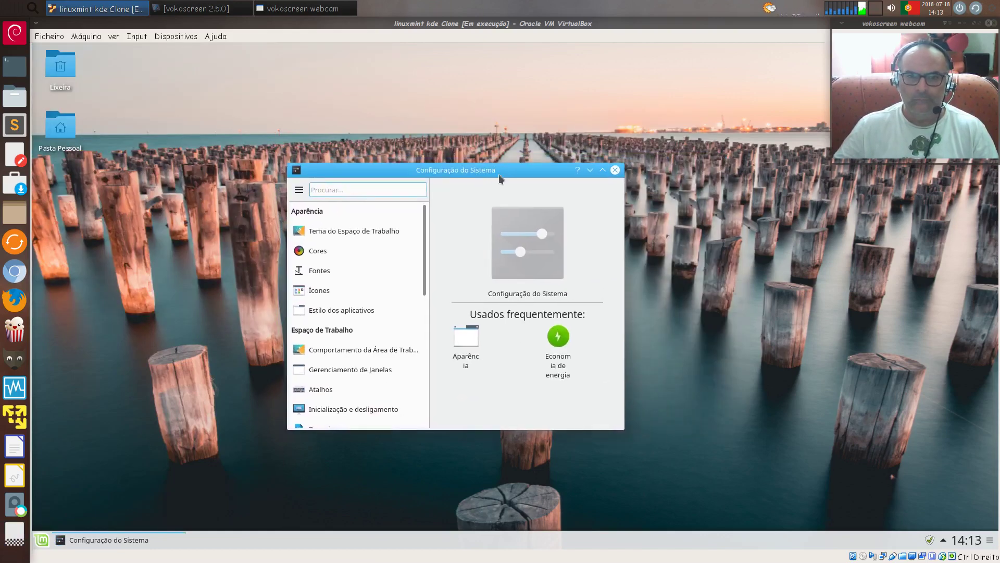
click(336, 230)
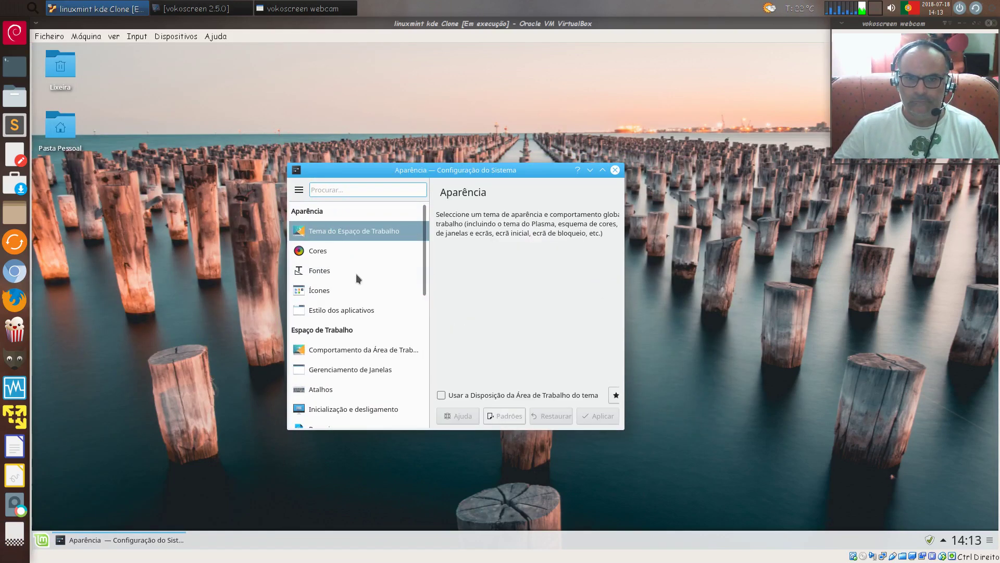
drag(518, 156, 564, 97)
click(560, 192)
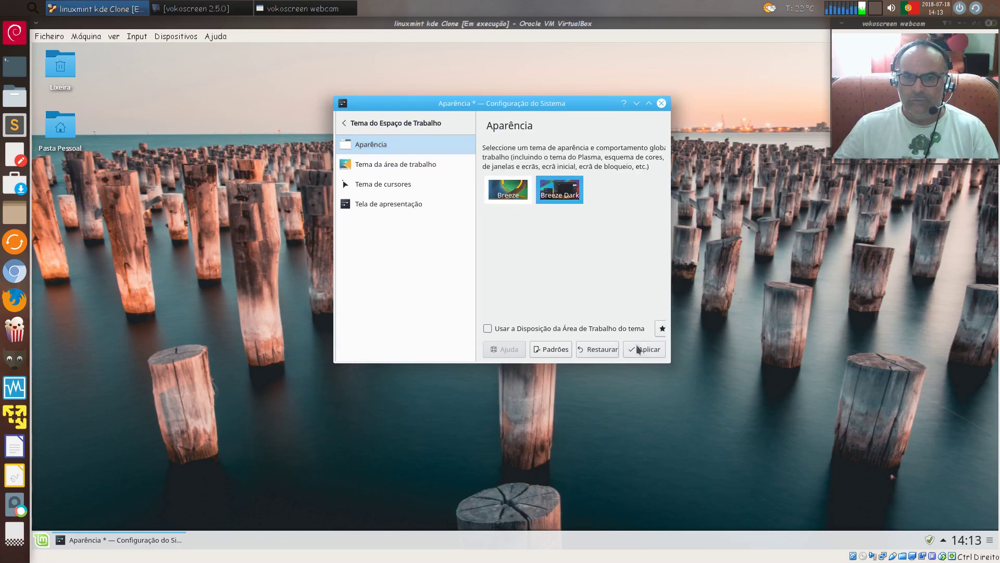
click(645, 349)
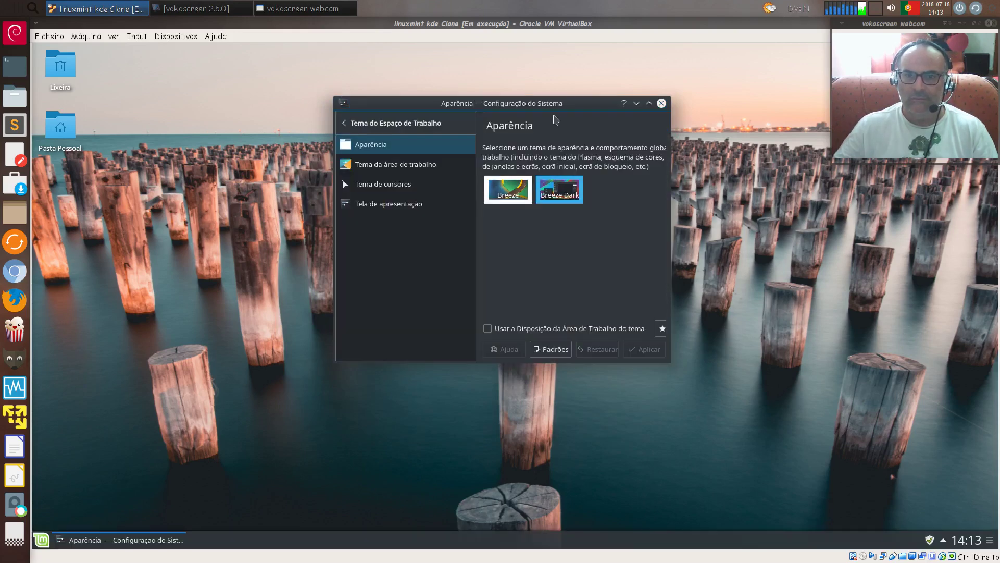
drag(595, 97, 649, 74)
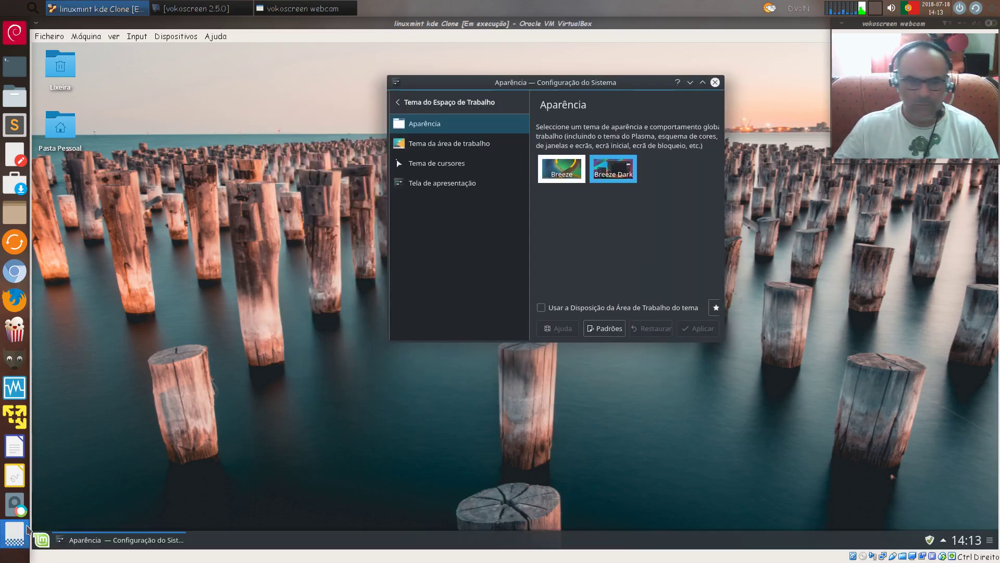
Review the available desktop themes, mouse cursor themes and splash screen themes under Tema do Espaço de Trabalho
click(43, 545)
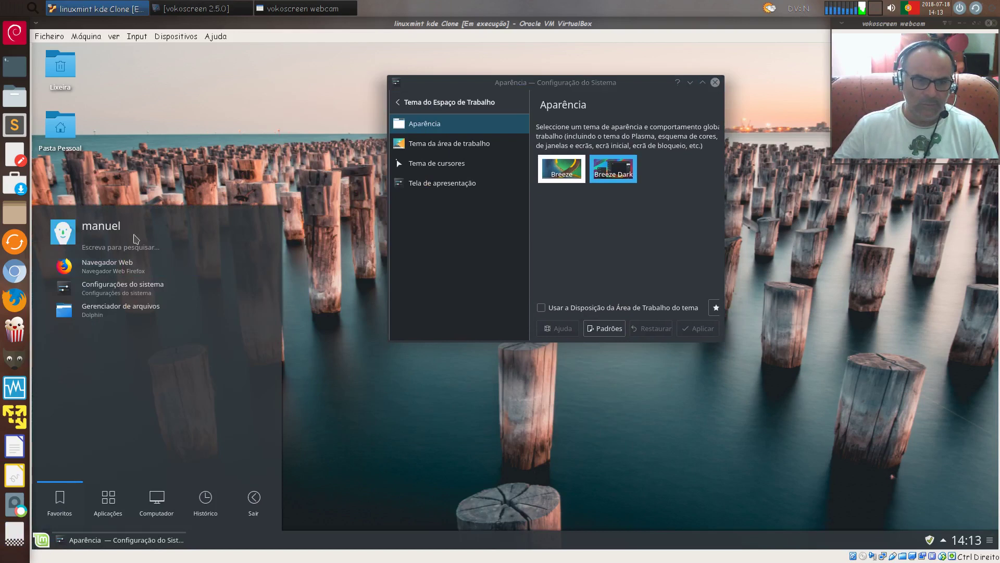
click(172, 156)
click(454, 145)
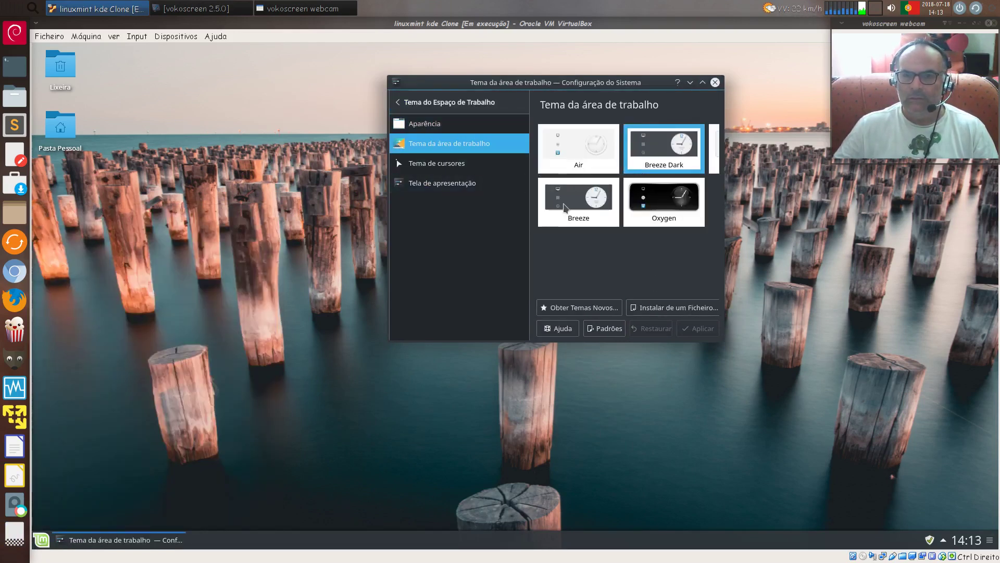
click(464, 166)
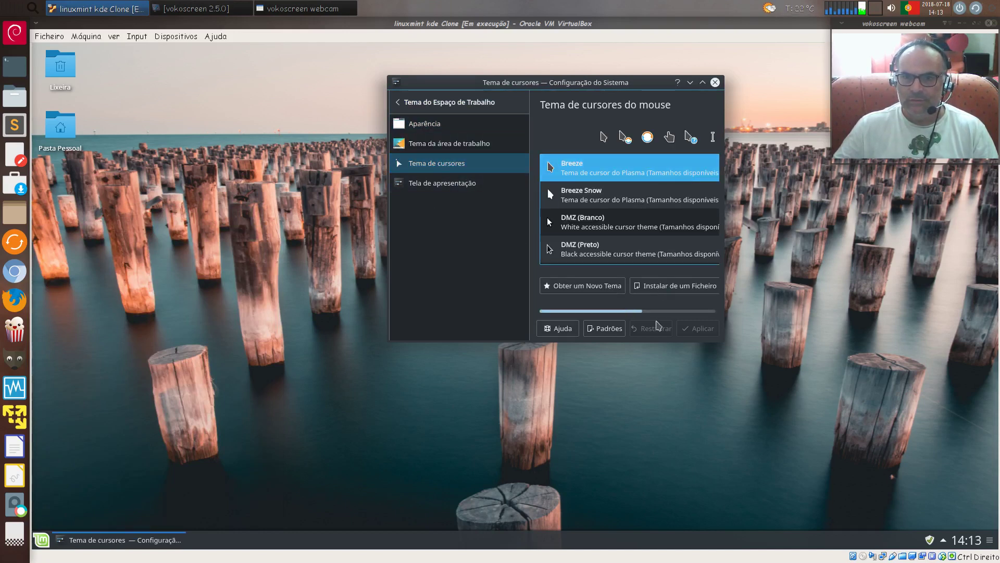
click(420, 185)
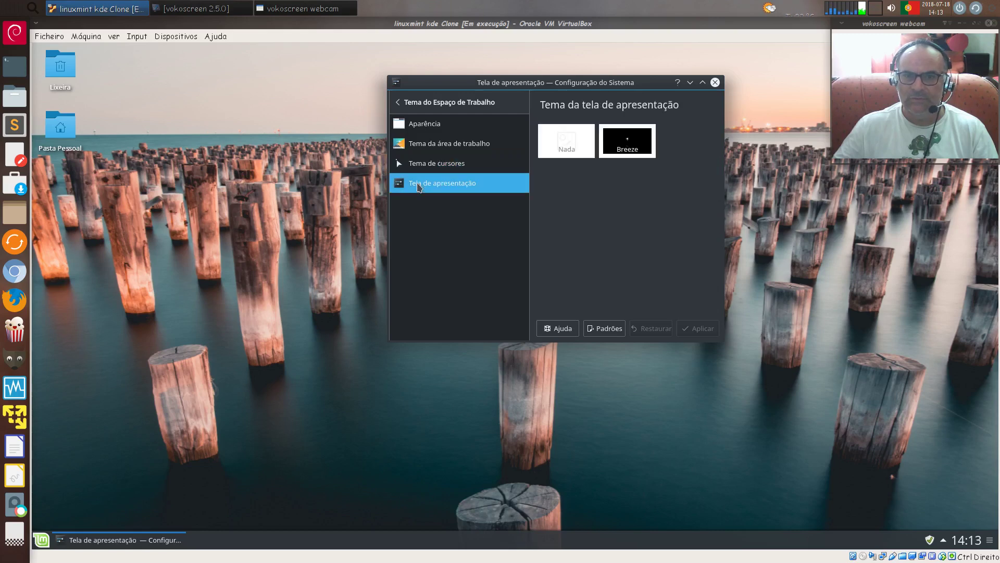
Enlarge and reposition the system settings window so the full category list shows beside the theme pages
click(447, 103)
drag(554, 92, 304, 81)
drag(669, 333, 793, 446)
drag(631, 68, 661, 43)
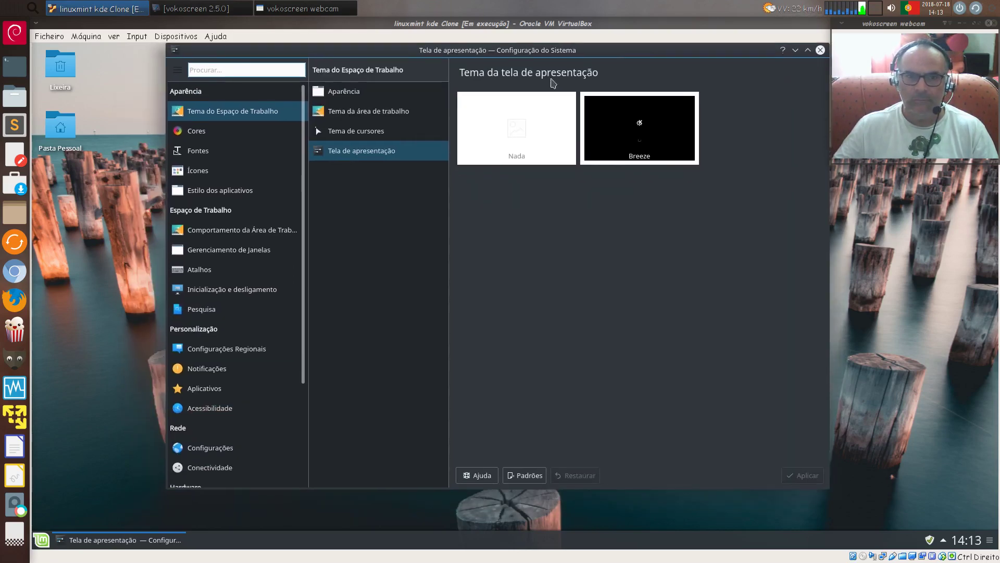
Review the Cores, Fontes, Estilo dos aplicativos and Decorações da janela settings, and close the system settings
click(191, 137)
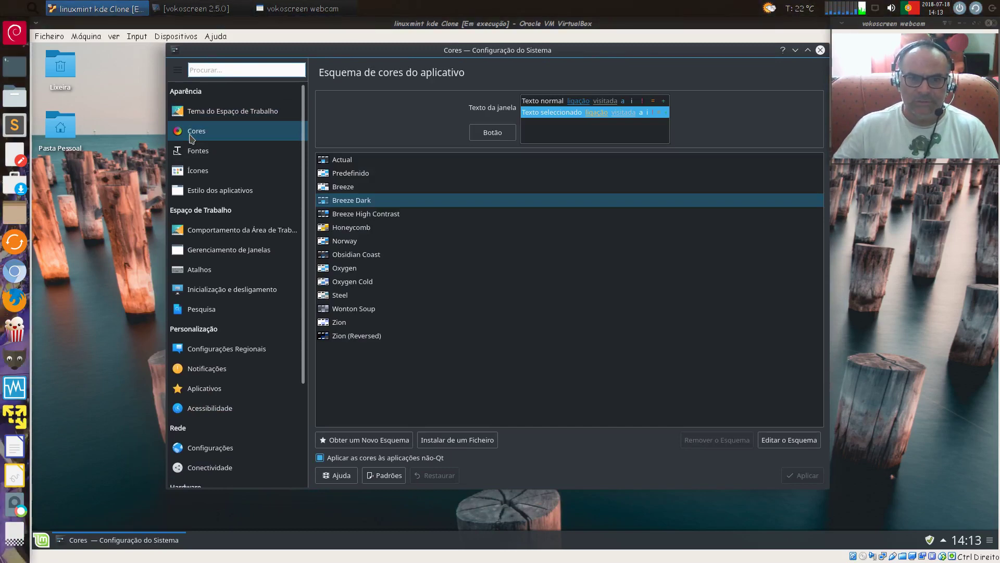
click(192, 151)
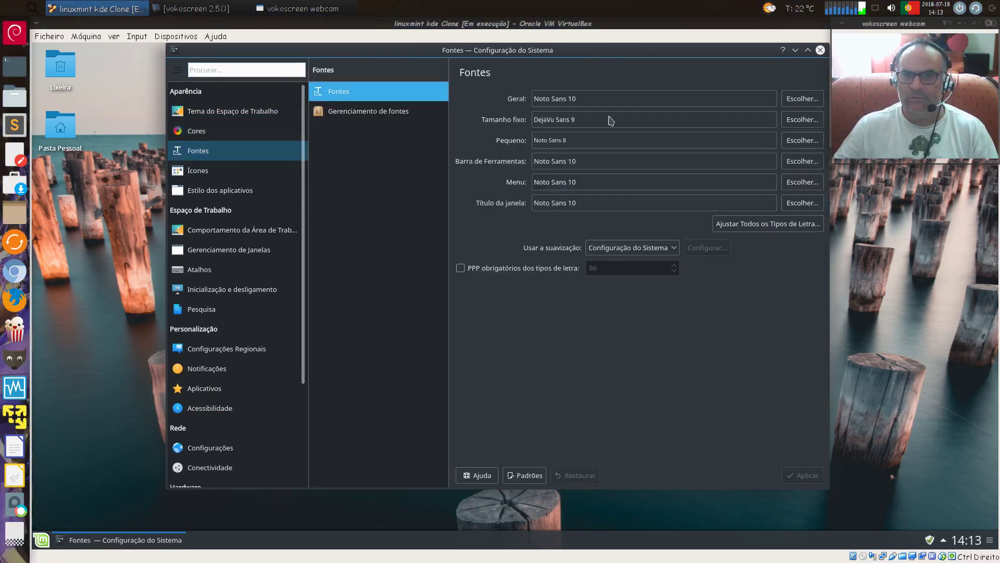
click(189, 192)
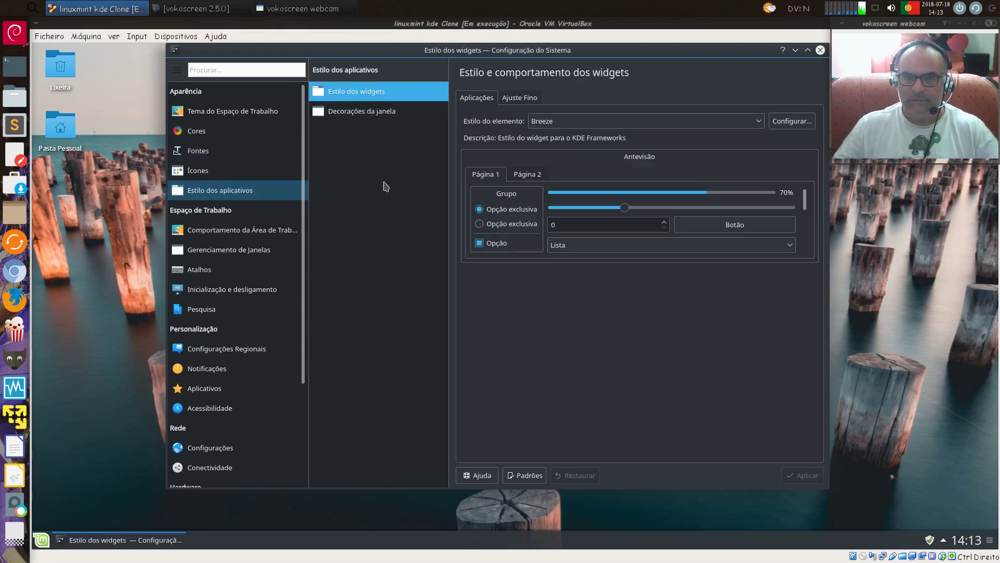
click(359, 111)
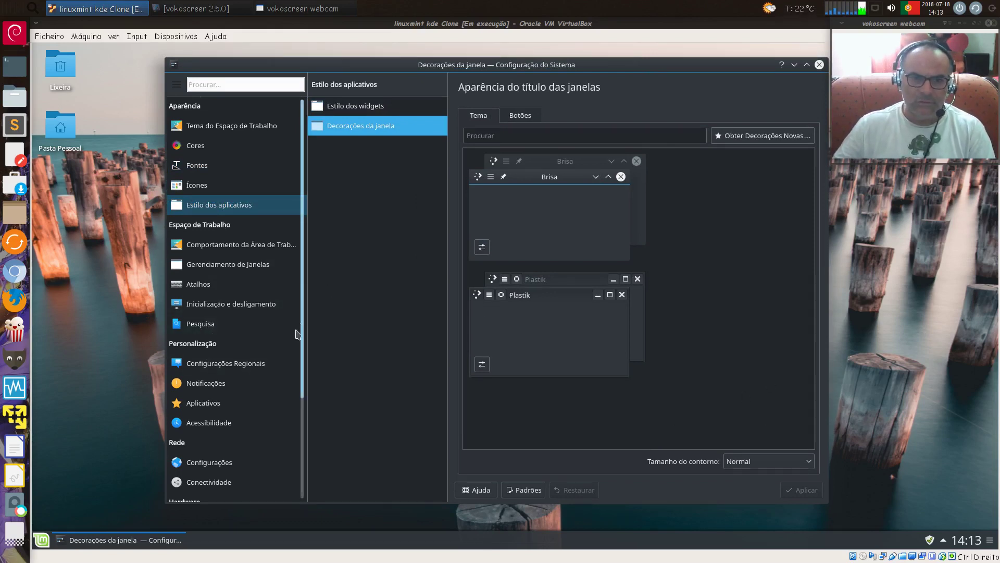
drag(296, 330, 311, 141)
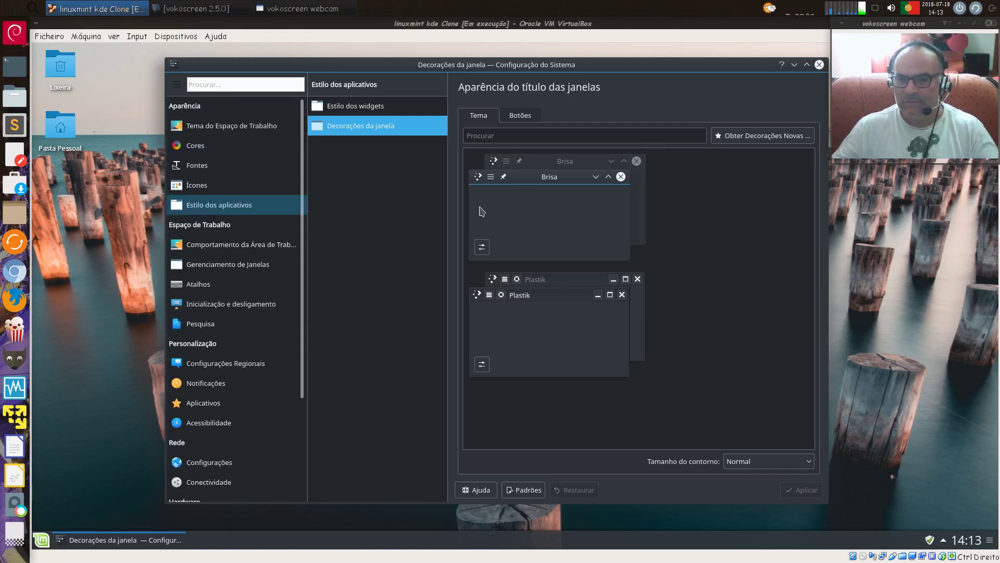
click(819, 64)
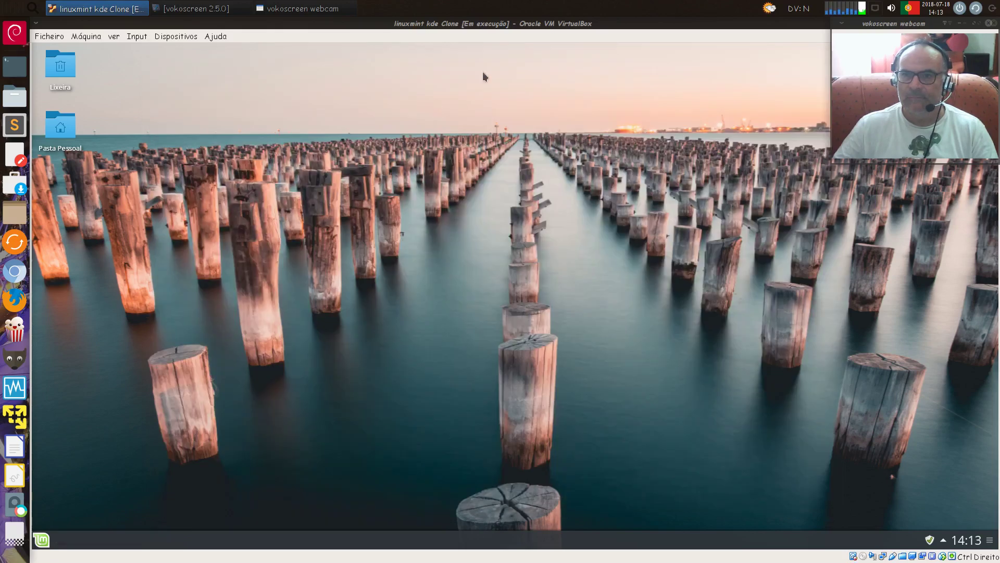
Search the application launcher for sy and add the Synaptic package manager to the favourites
click(42, 540)
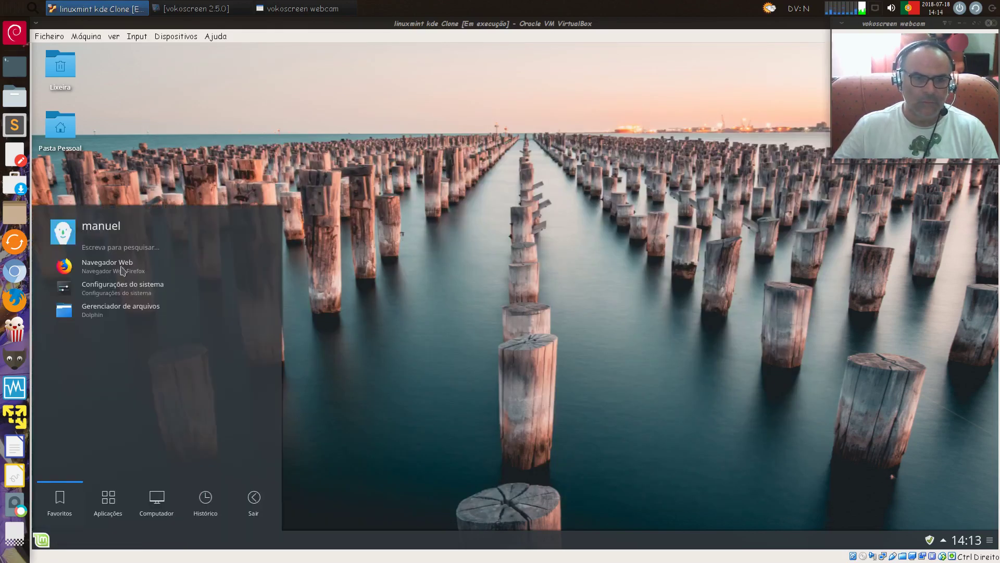
text(sy)
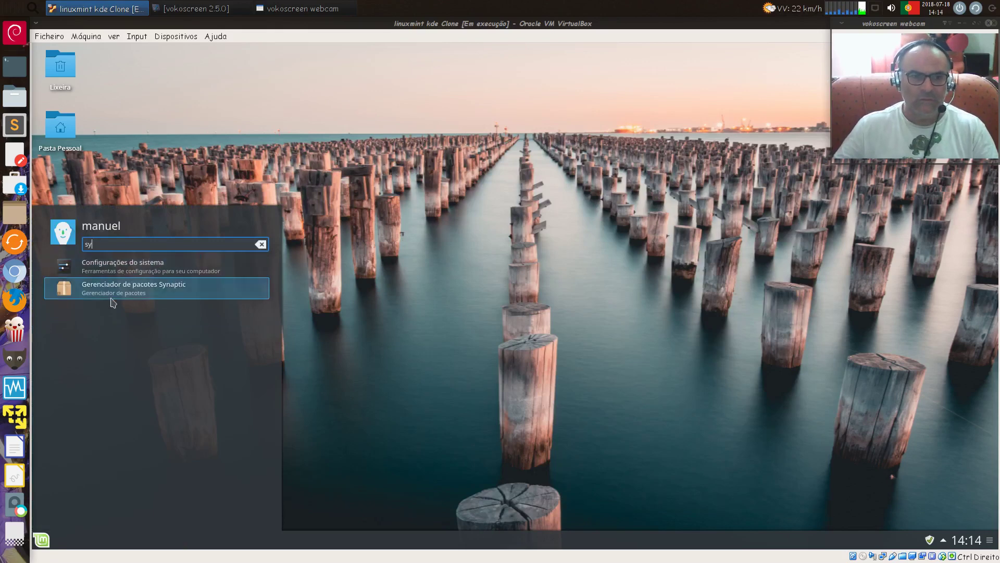
right_click(112, 299)
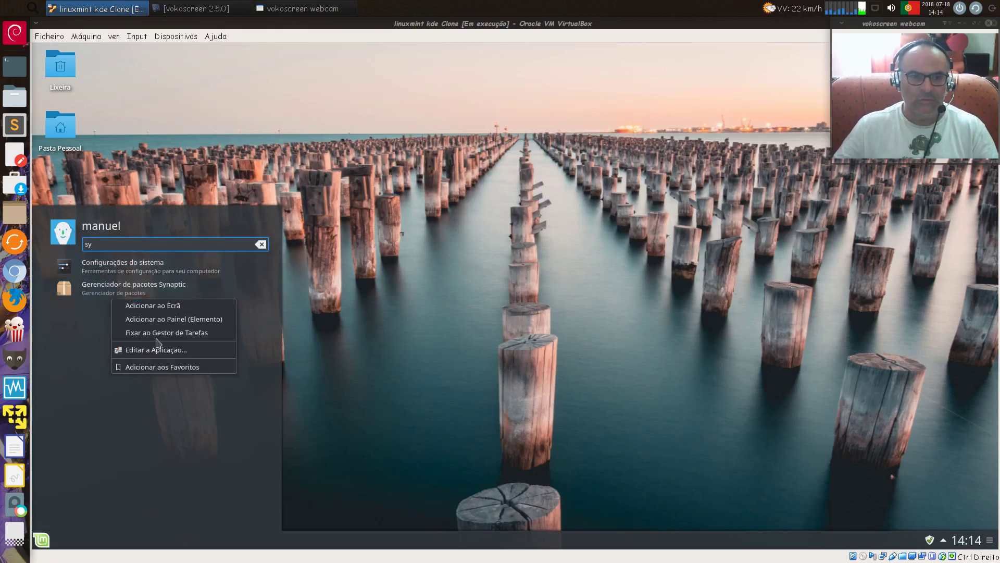
click(160, 368)
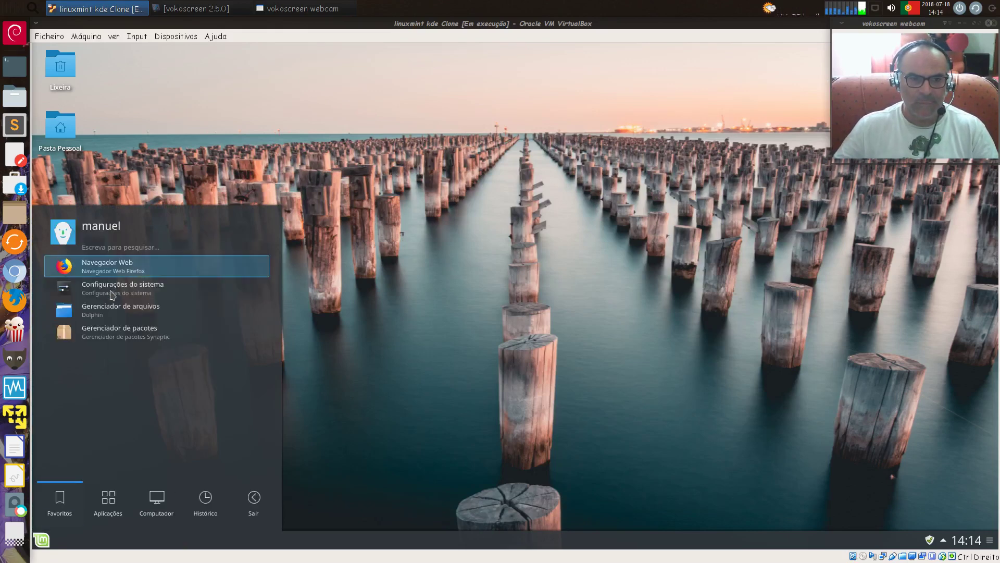
Launch Synaptic from the launcher's favourites and authenticate with the account password
click(97, 334)
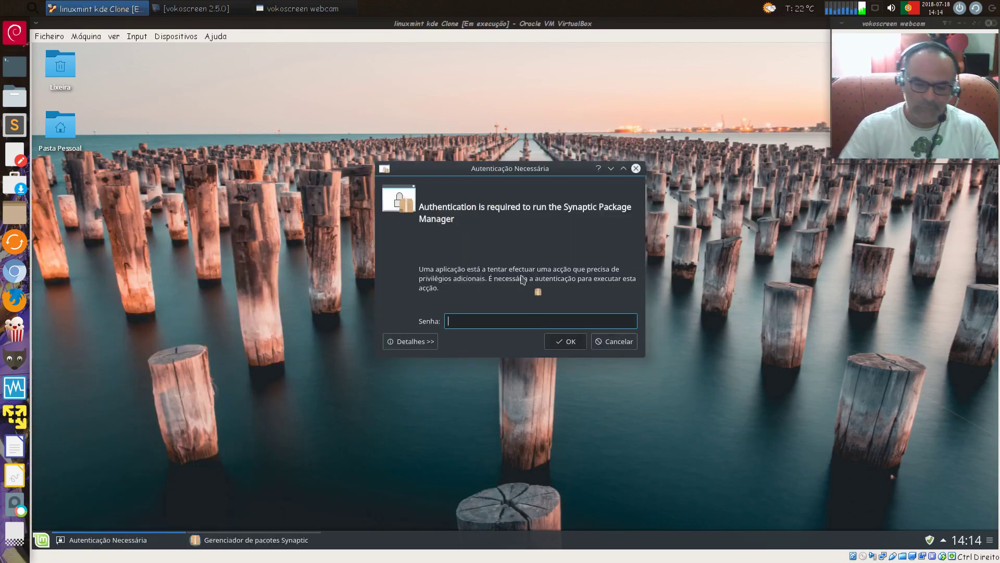
text(*******)
key(Return)
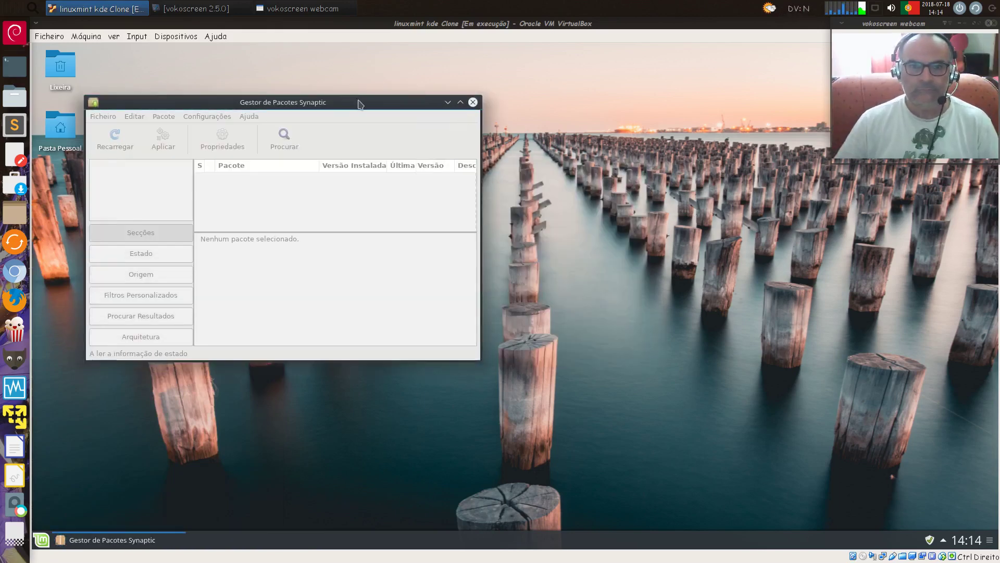
Maximise the Synaptic window and enlarge the package list above the description pane
drag(358, 100, 510, 71)
click(677, 271)
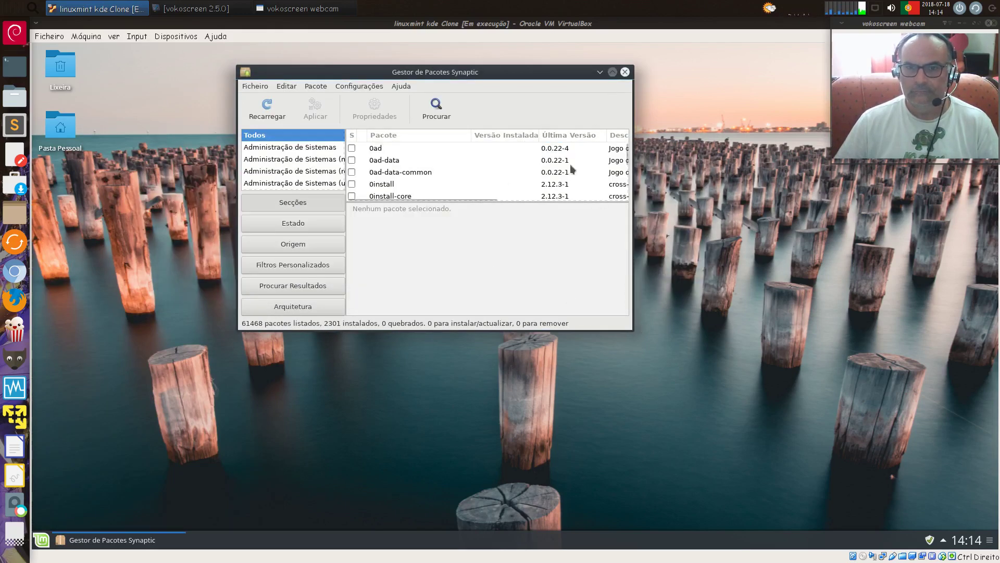
key(super+Page_Up)
drag(570, 270, 539, 471)
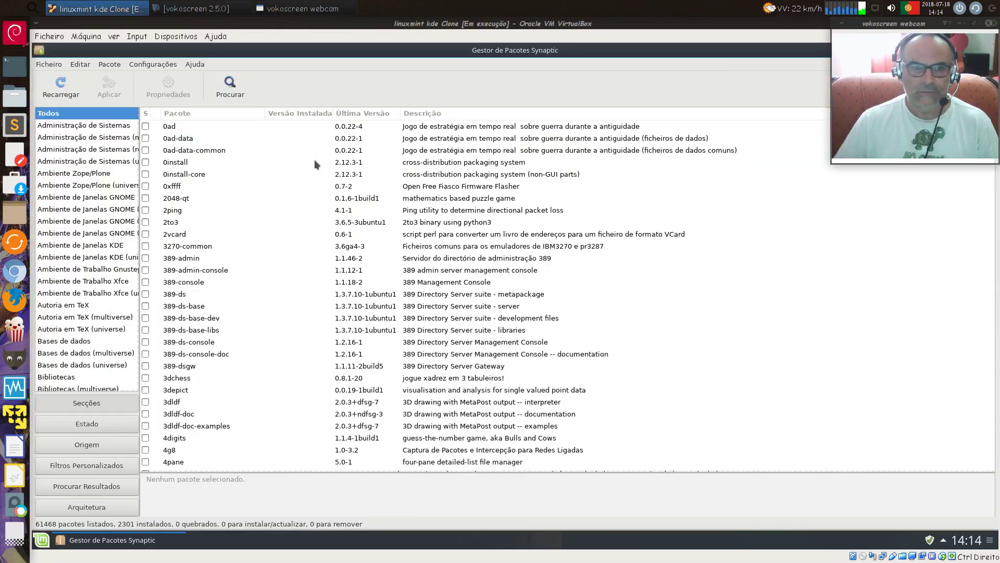
Search the packages for mint in Descrição e Nome
click(221, 89)
text(muon)
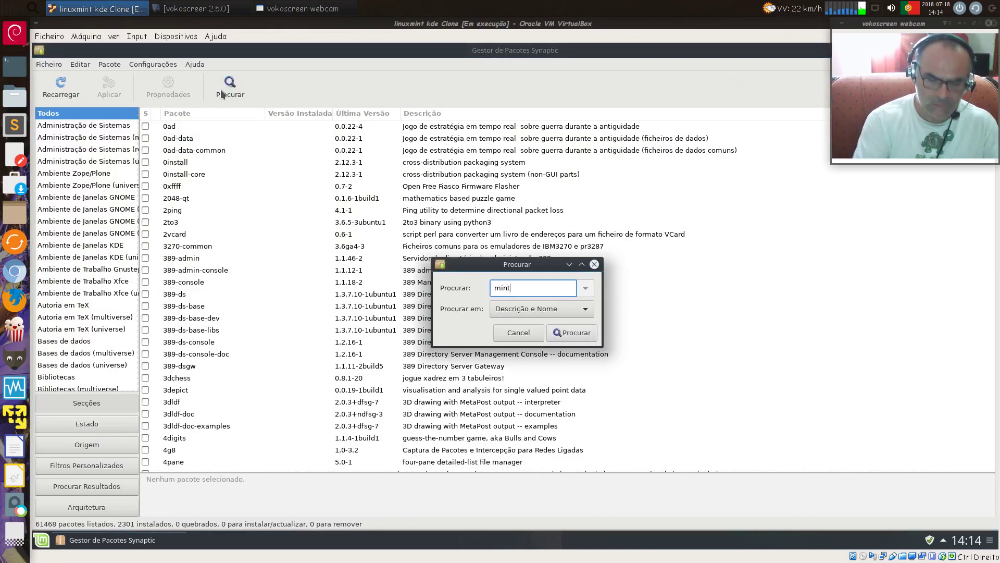
key(Return)
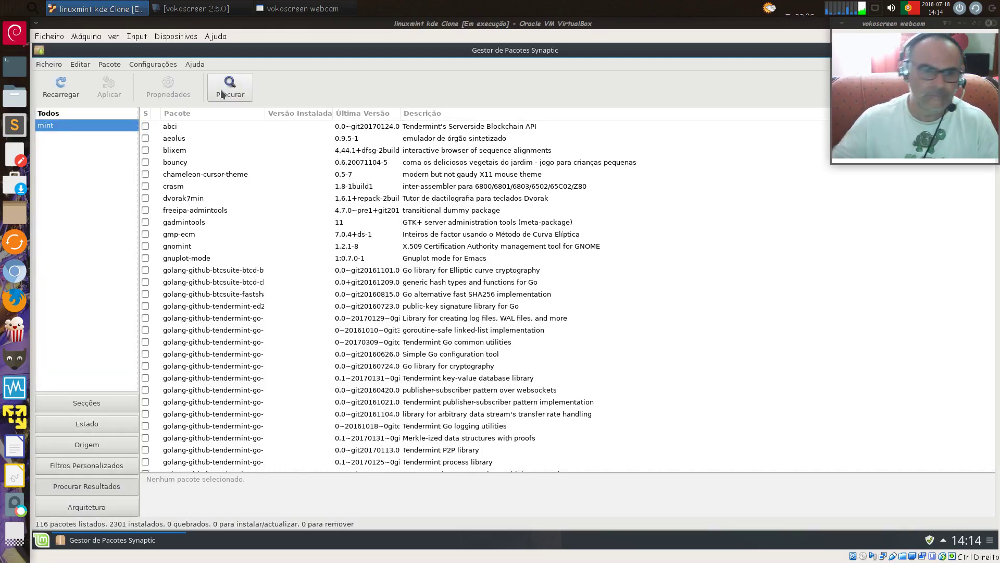
Mark the mint-info-xfce package for complete removal and accept the additional removals it requires
scroll(376, 219, down, 10)
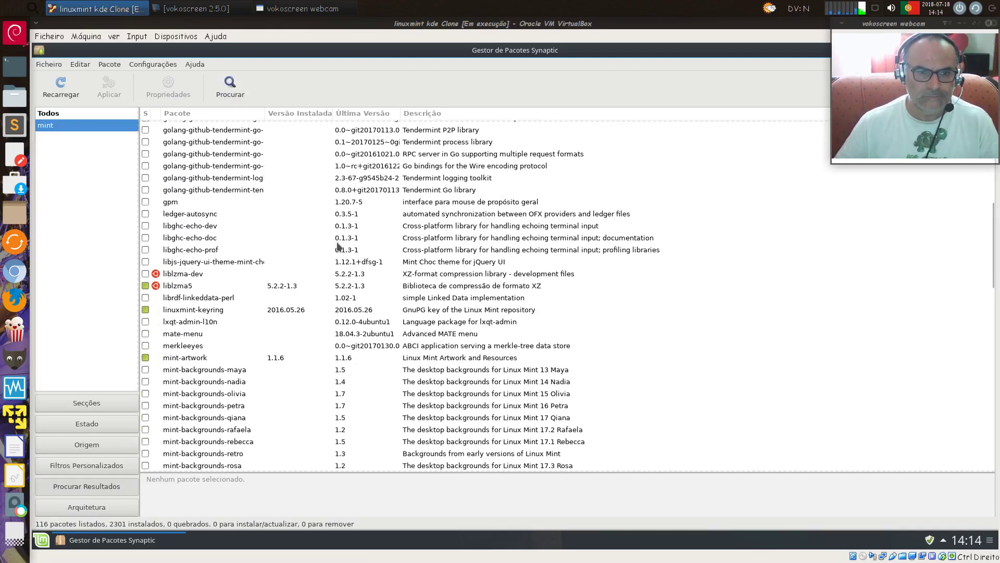
scroll(240, 374, down, 4)
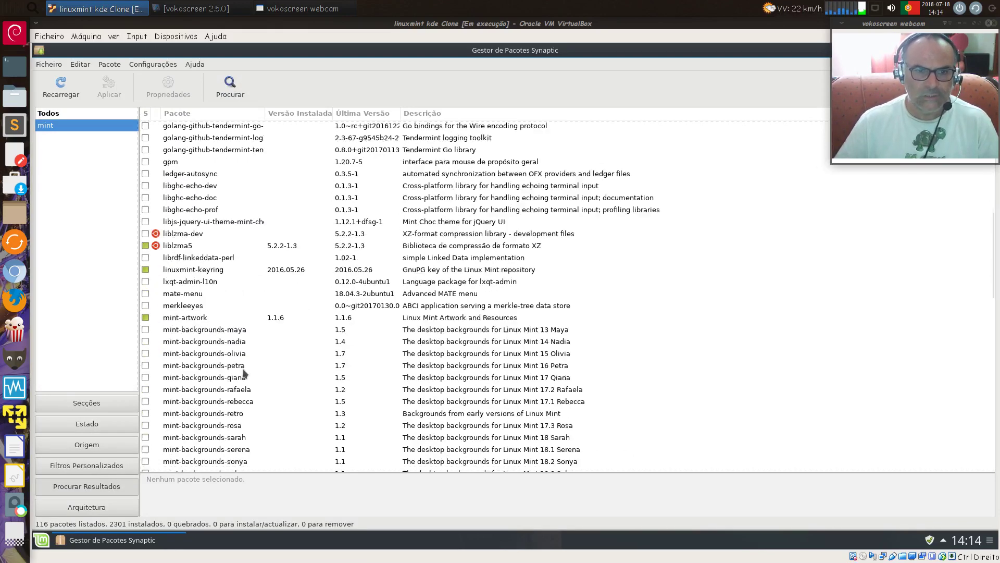
scroll(276, 365, down, 3)
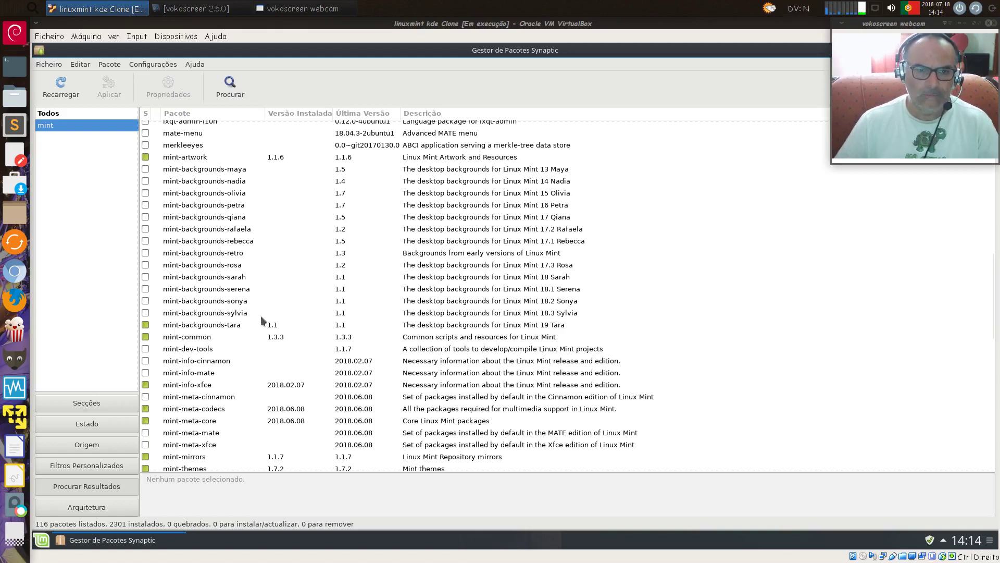
scroll(261, 376, up, 1)
scroll(261, 376, down, 4)
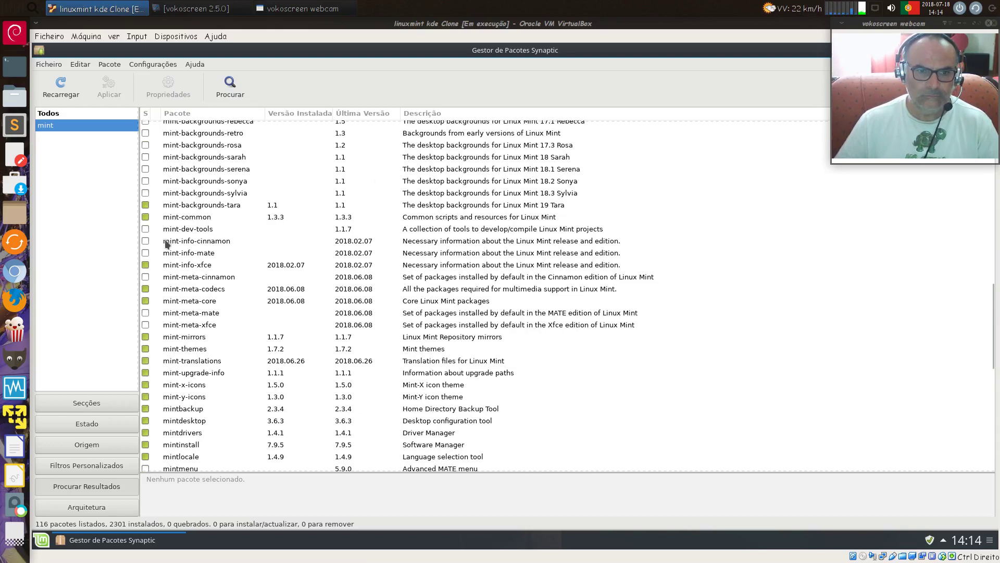
right_click(203, 270)
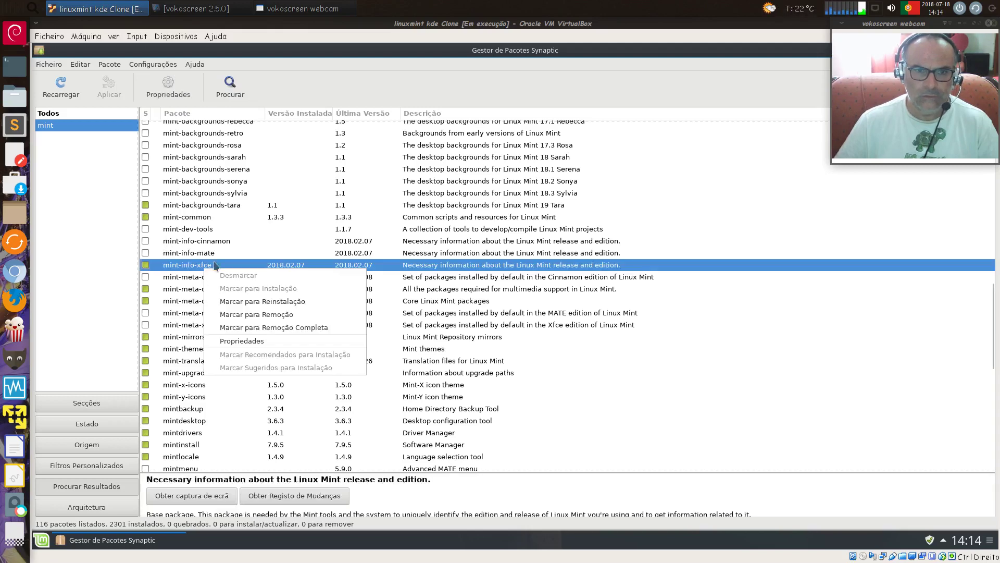
click(256, 328)
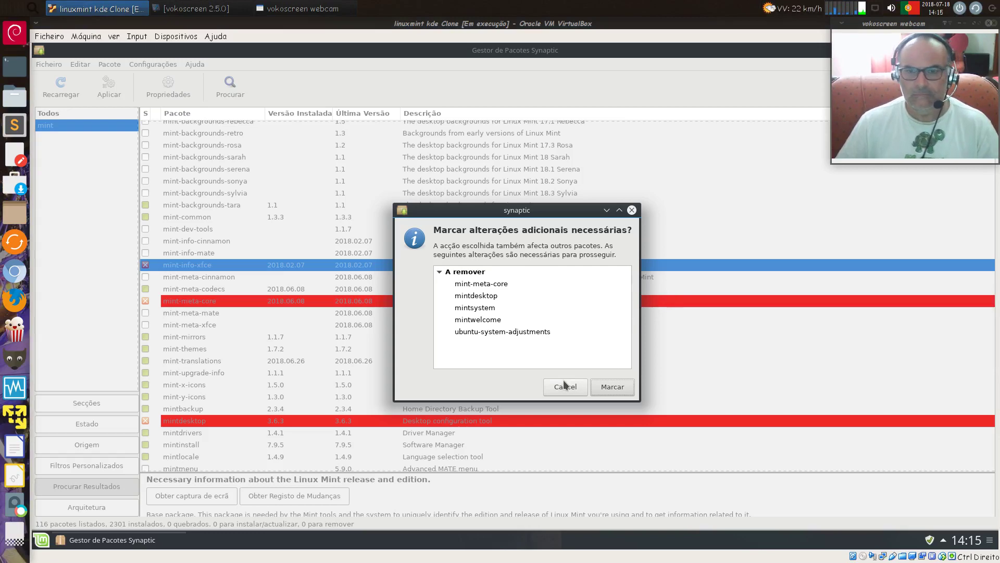
click(612, 387)
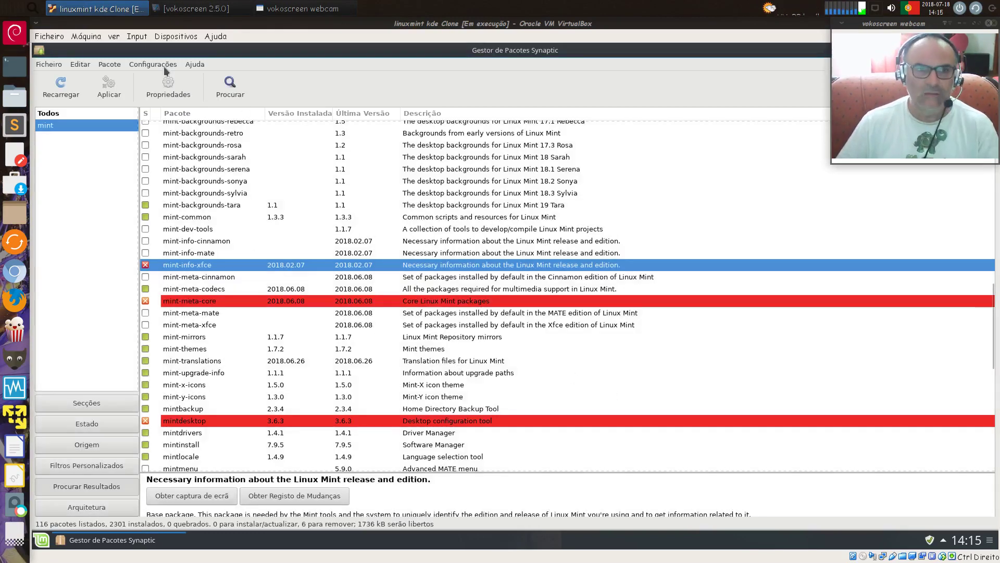
Apply the marked package removals with the progress details expanded, and close the dialog when the process ends
click(114, 94)
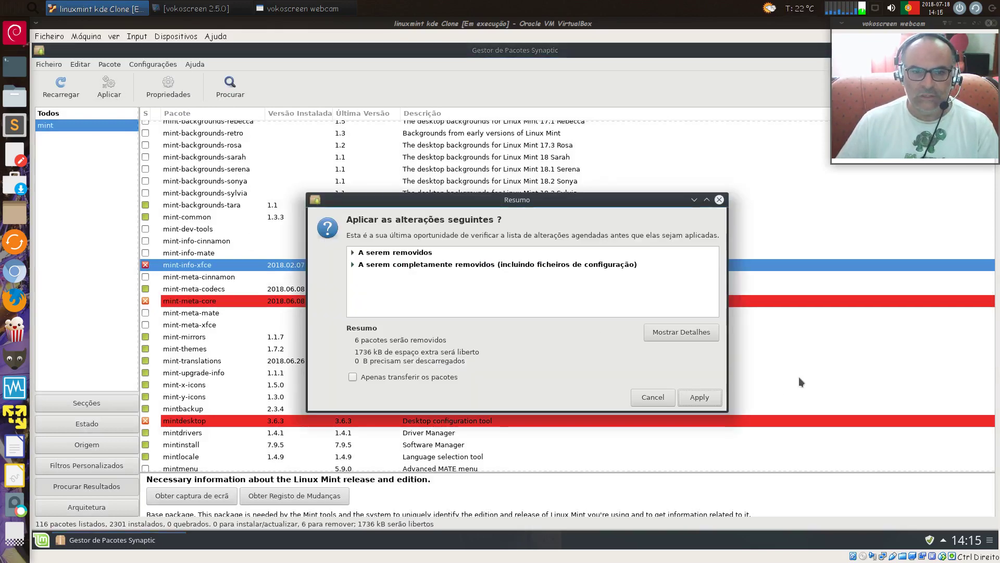
click(701, 398)
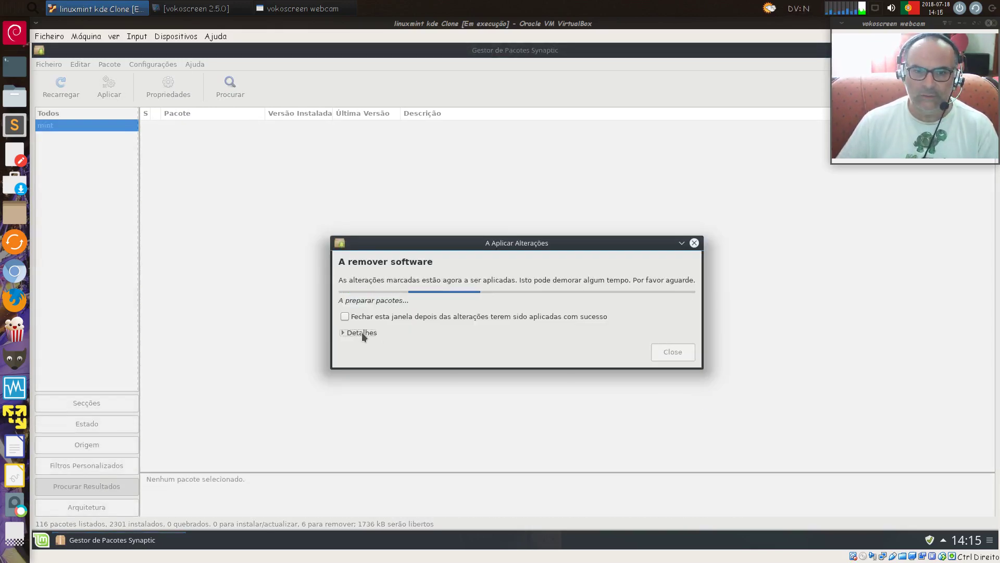
click(360, 333)
drag(501, 241, 485, 161)
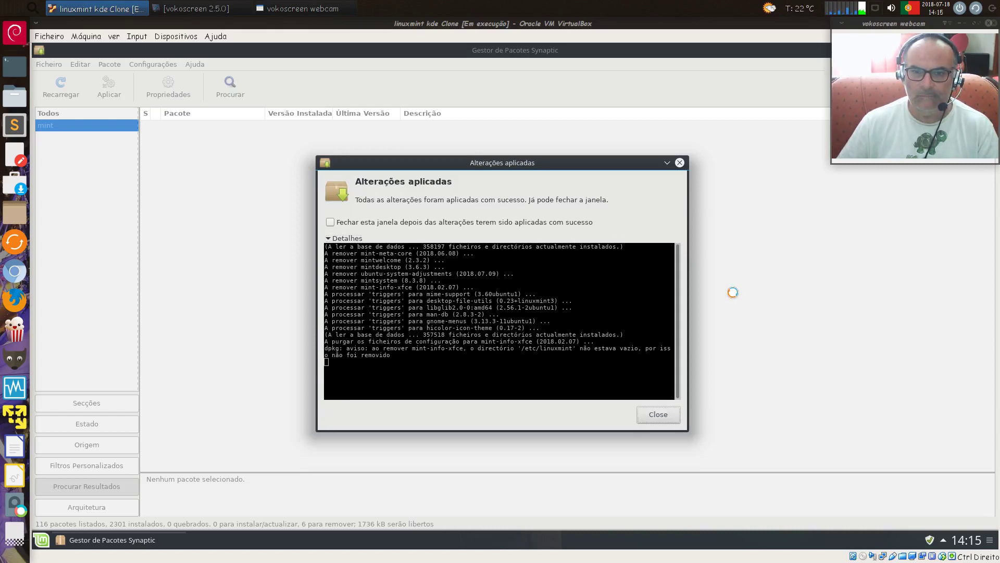
click(663, 418)
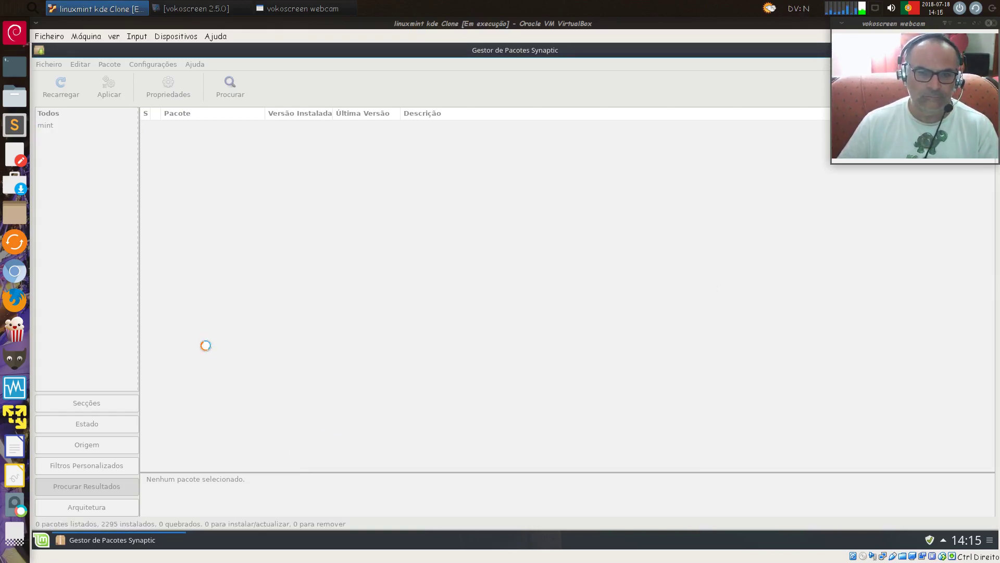
Try to mark mint-meta-core for installation among the mint search results, declining the additional required changes
scroll(205, 348, down, 10)
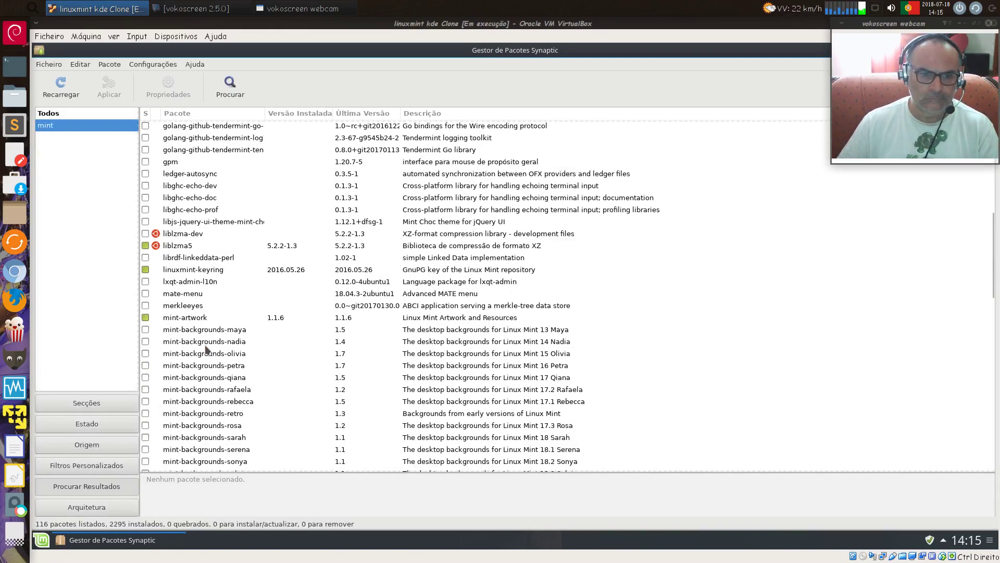
scroll(246, 350, down, 1)
scroll(248, 310, up, 1)
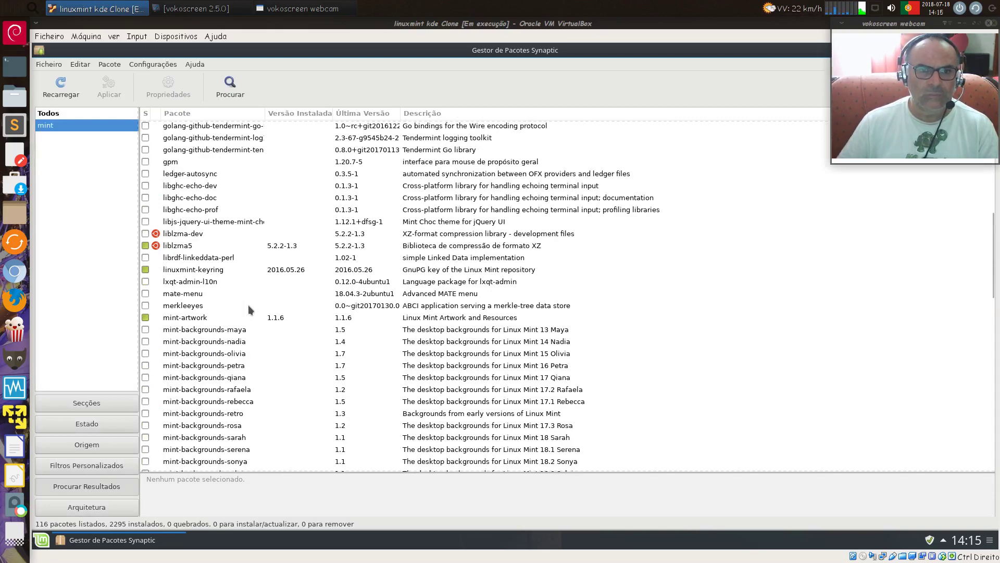
scroll(248, 310, down, 7)
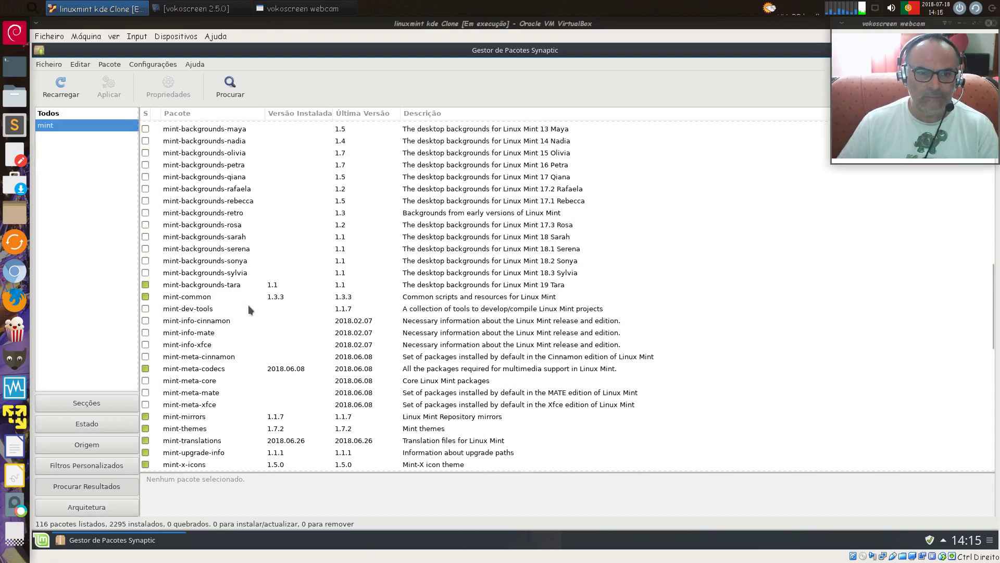
scroll(249, 307, down, 1)
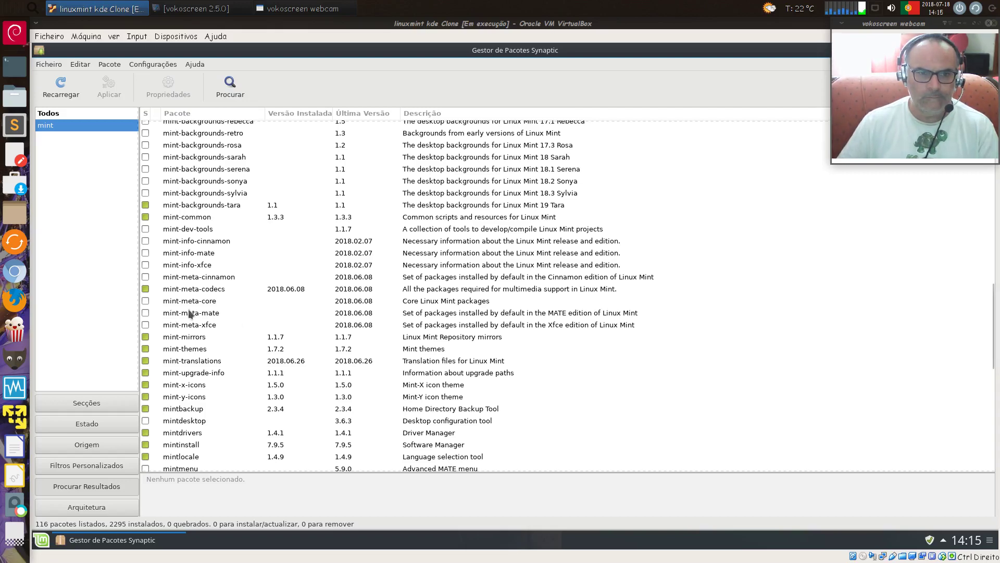
click(448, 302)
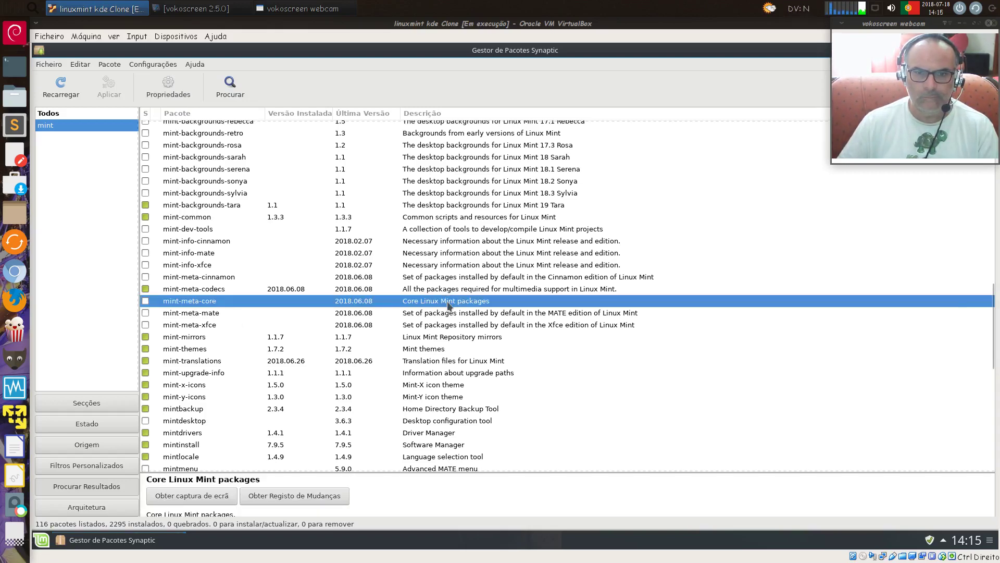
double_click(448, 303)
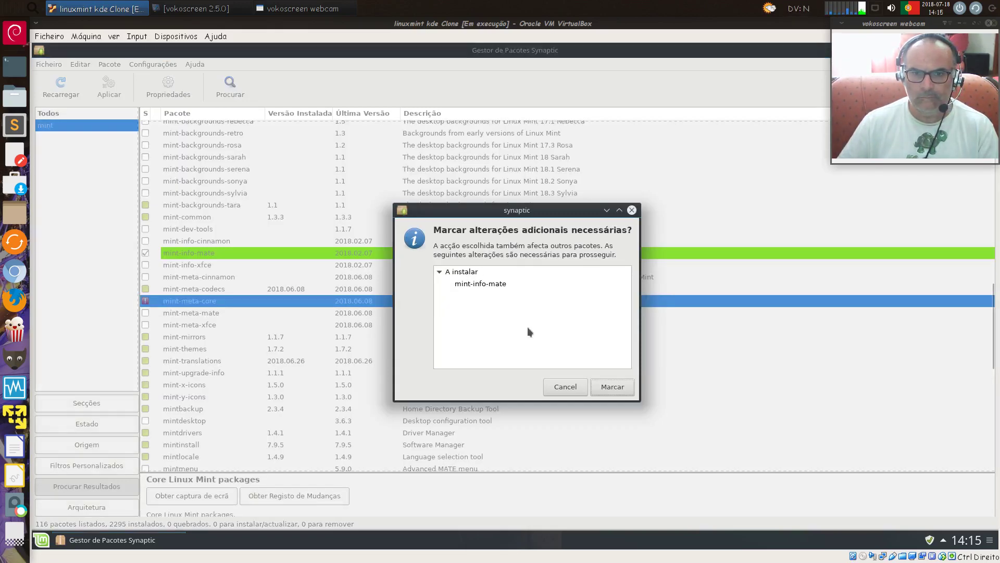
click(552, 393)
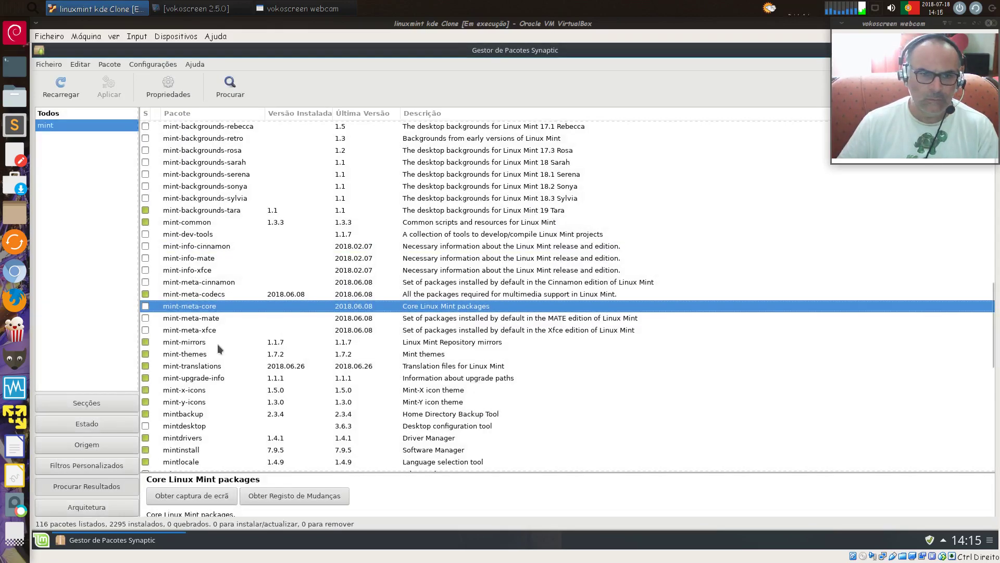
Try to mark mintdesktop and mintsystem for installation, declining the additional required changes each time
scroll(255, 356, down, 3)
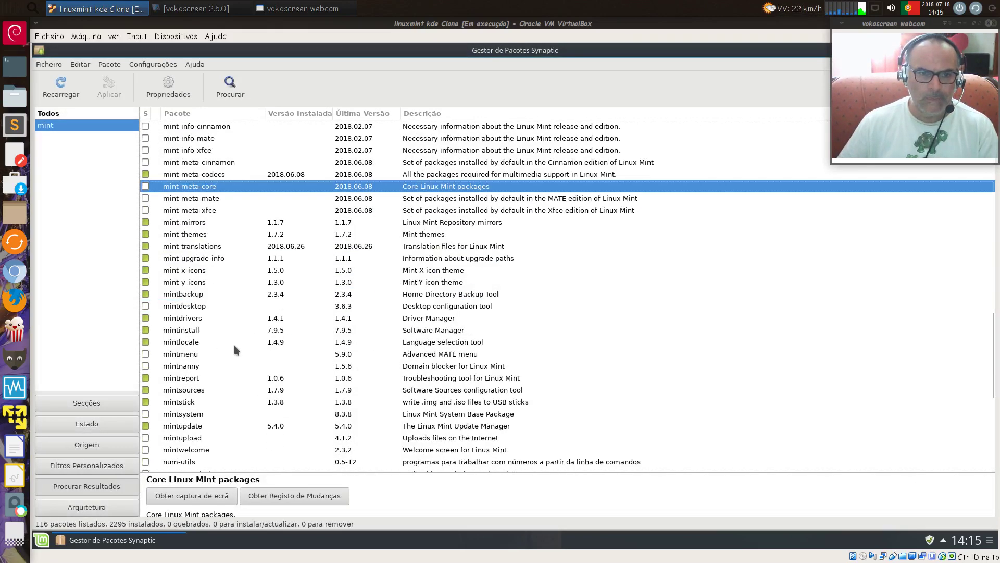
double_click(447, 306)
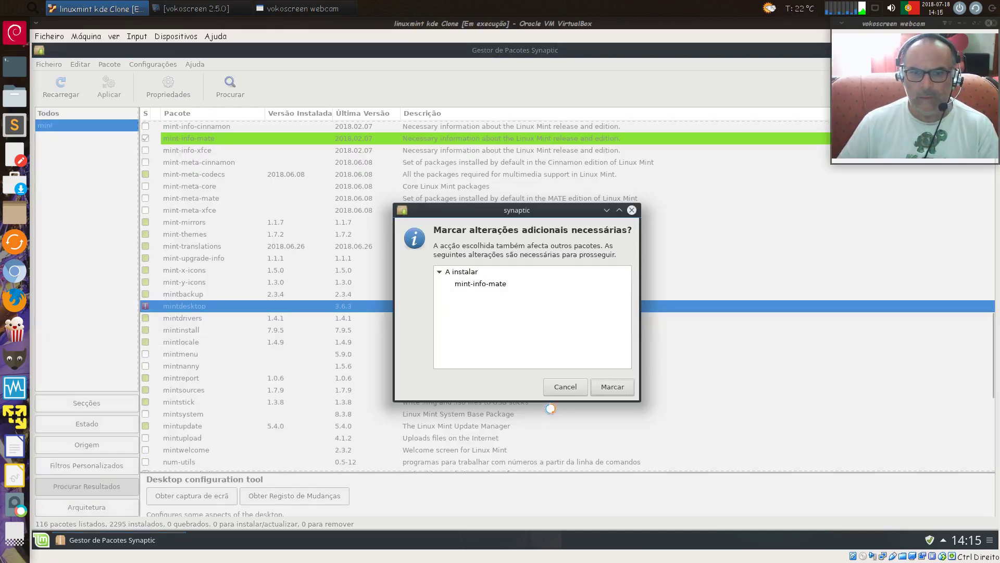
click(563, 388)
scroll(228, 320, down, 1)
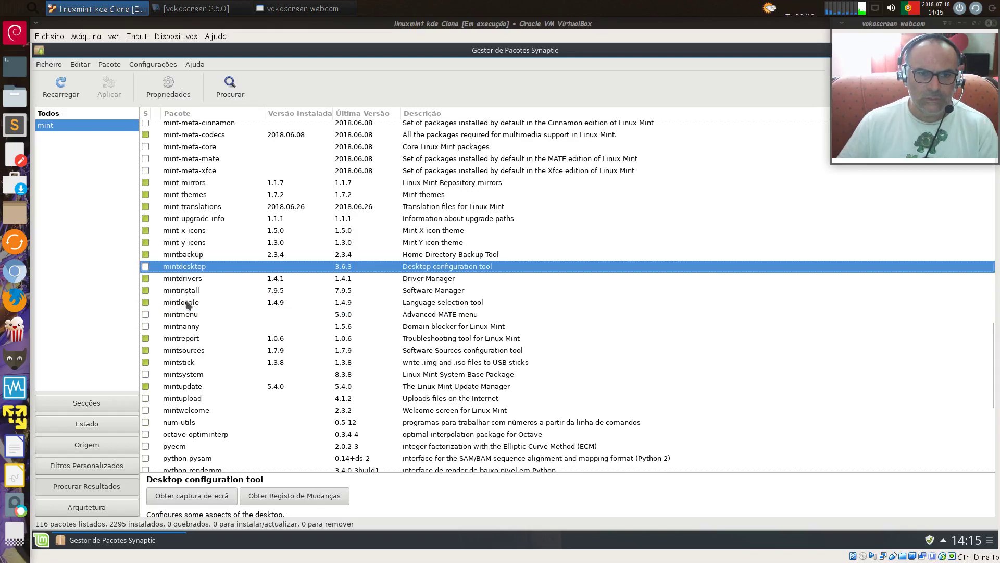
double_click(191, 375)
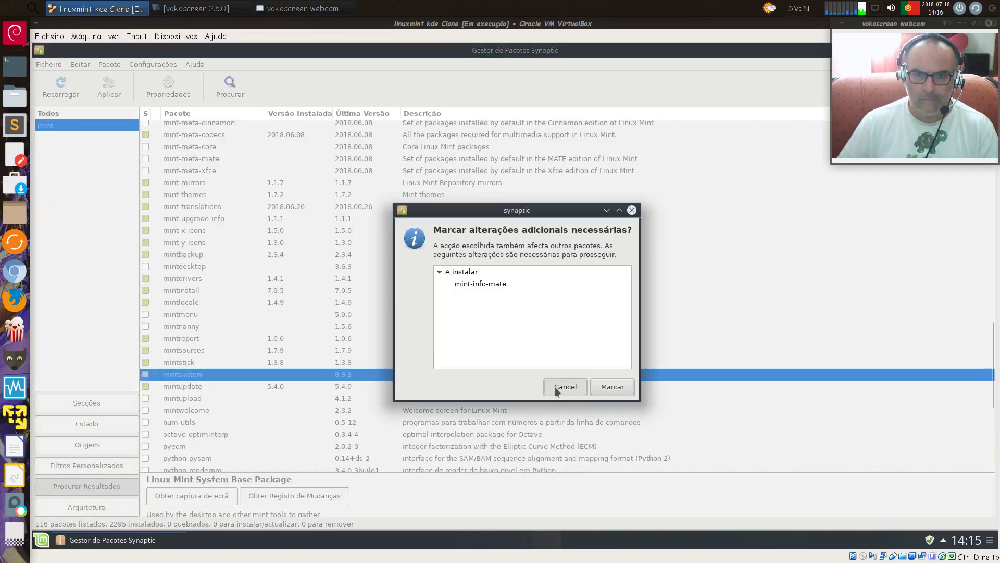
click(557, 388)
Mark the mintwelcome package for installation and accept mint-info-mate as its additional required package
scroll(239, 386, down, 4)
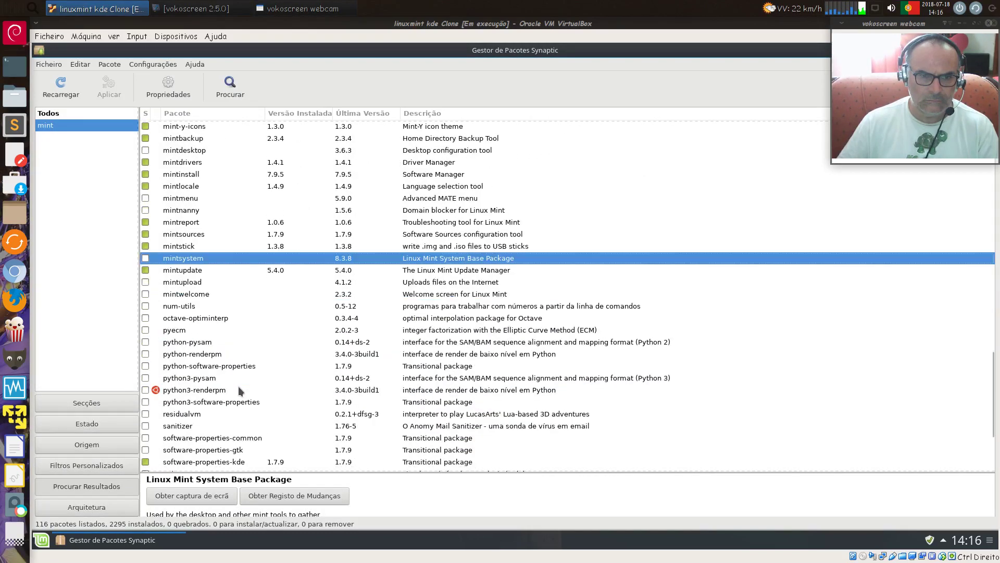
double_click(193, 294)
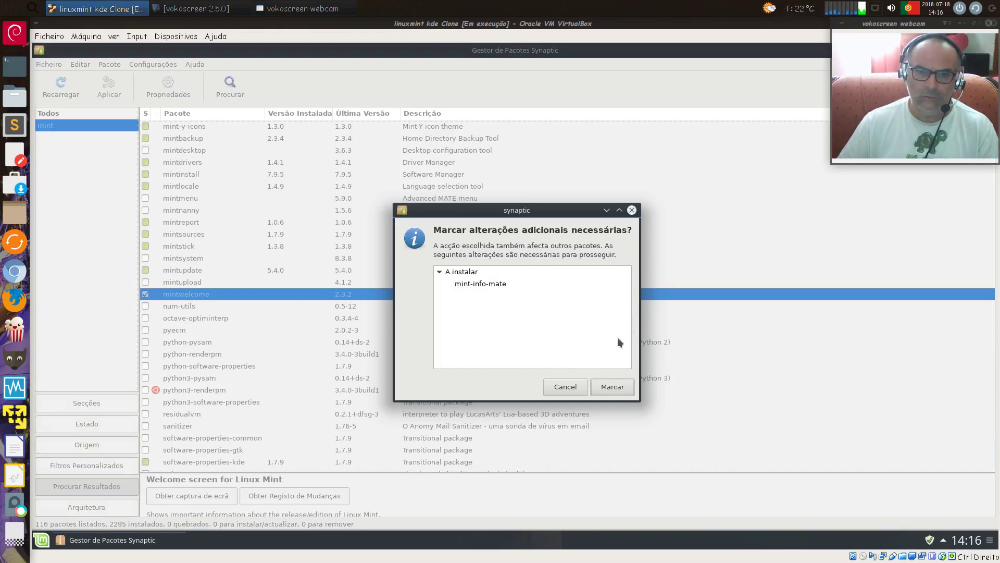
click(610, 386)
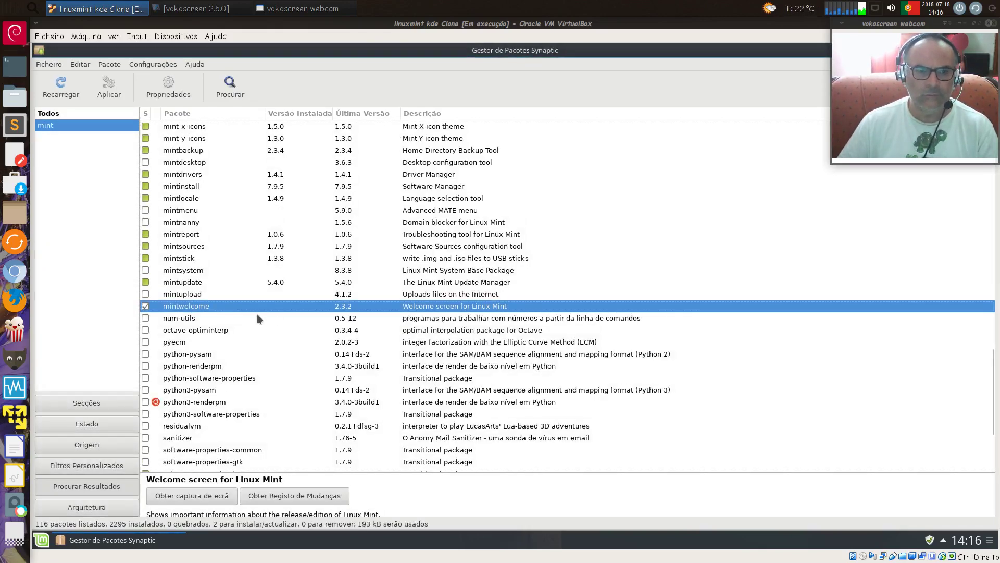
Unmark the mint-info-mate package and accept the additional change concerning mintwelcome
scroll(258, 314, up, 5)
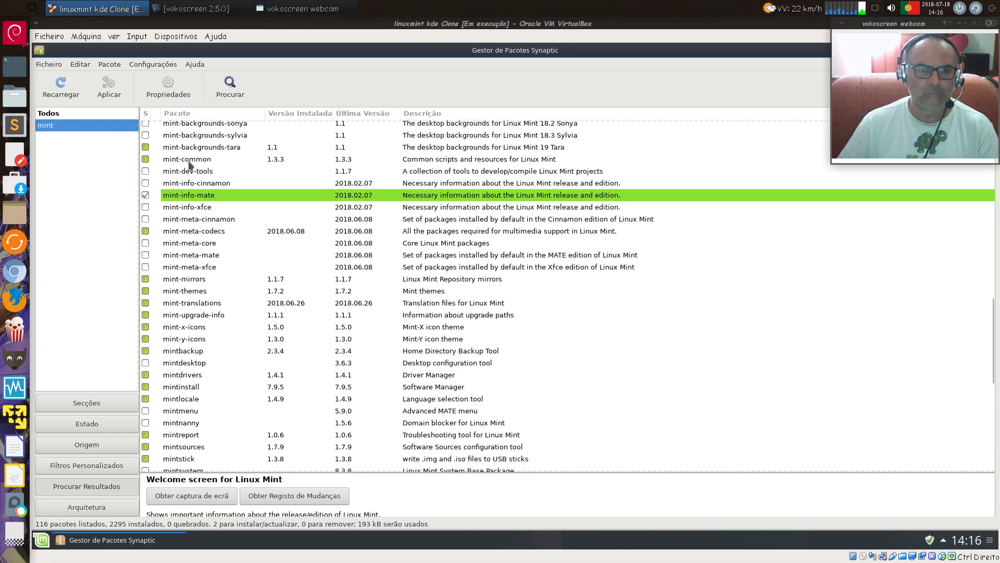
right_click(183, 194)
click(219, 202)
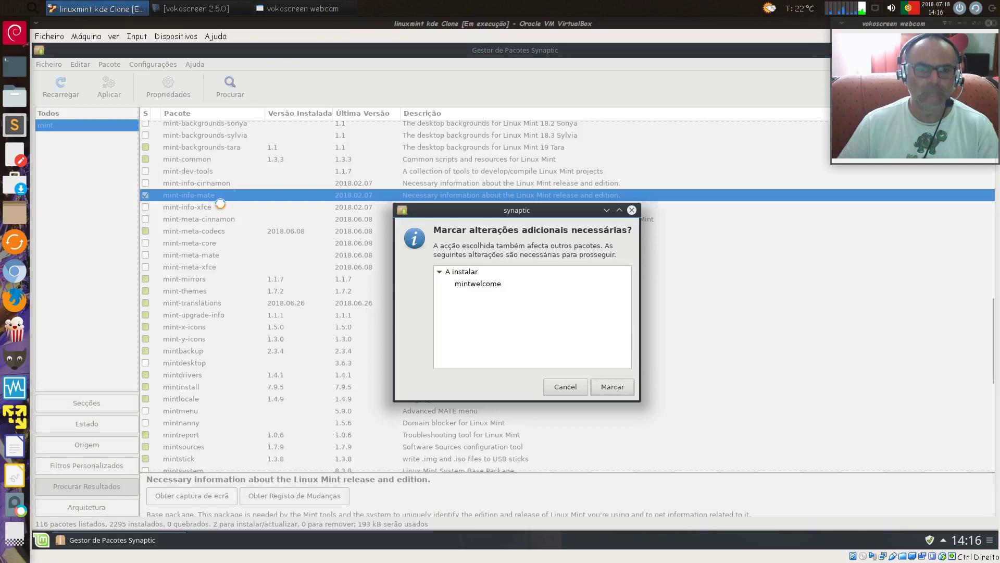
click(610, 390)
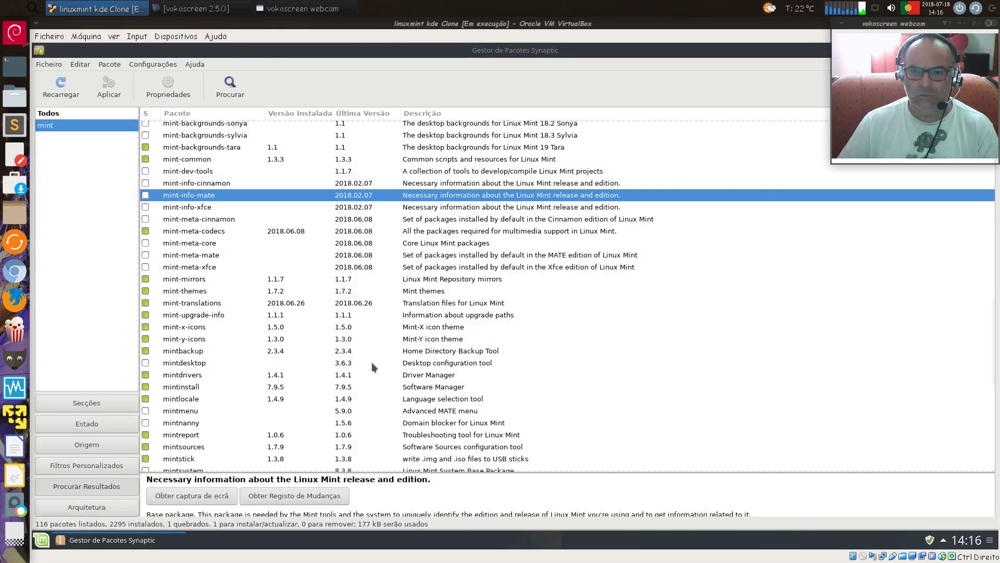
Try to apply the marked changes and to mark mint-meta-mate for installation, declining its additional changes
scroll(197, 274, down, 4)
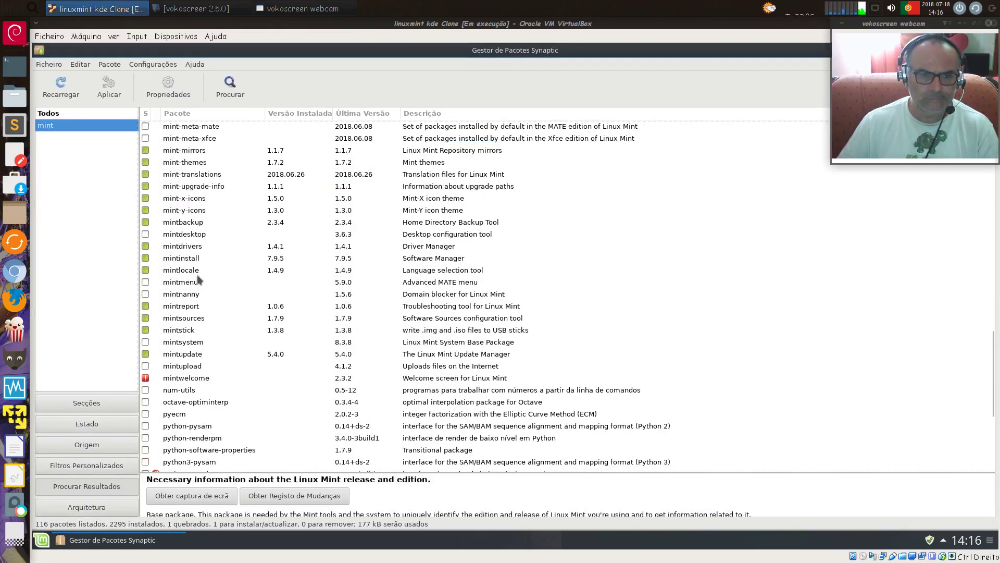
scroll(197, 274, down, 2)
click(103, 89)
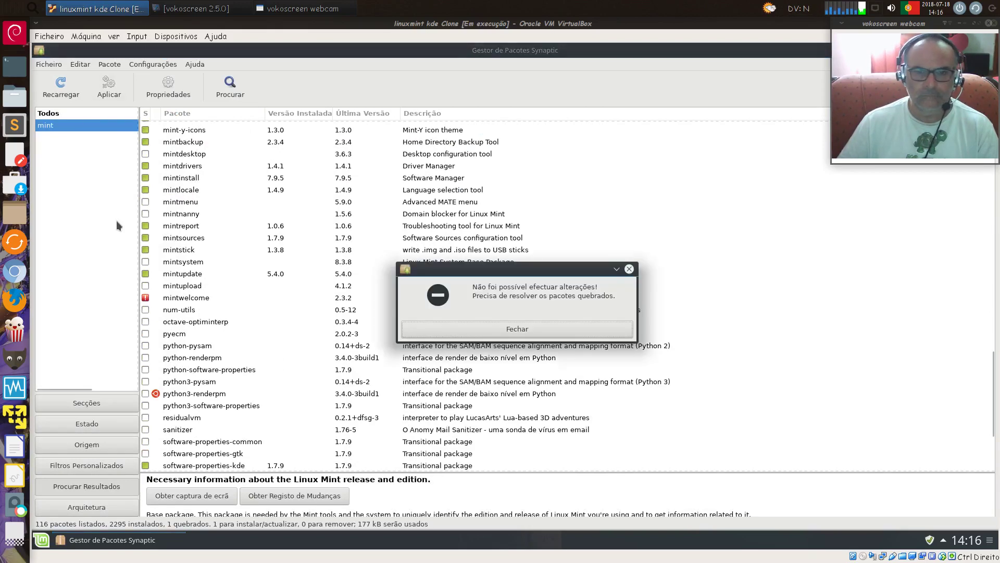
key(Return)
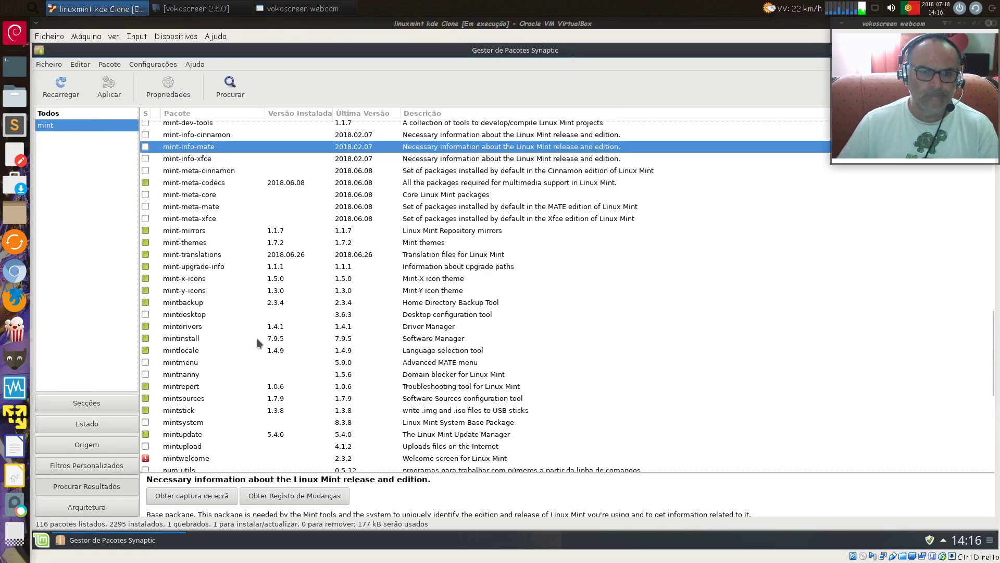
double_click(182, 207)
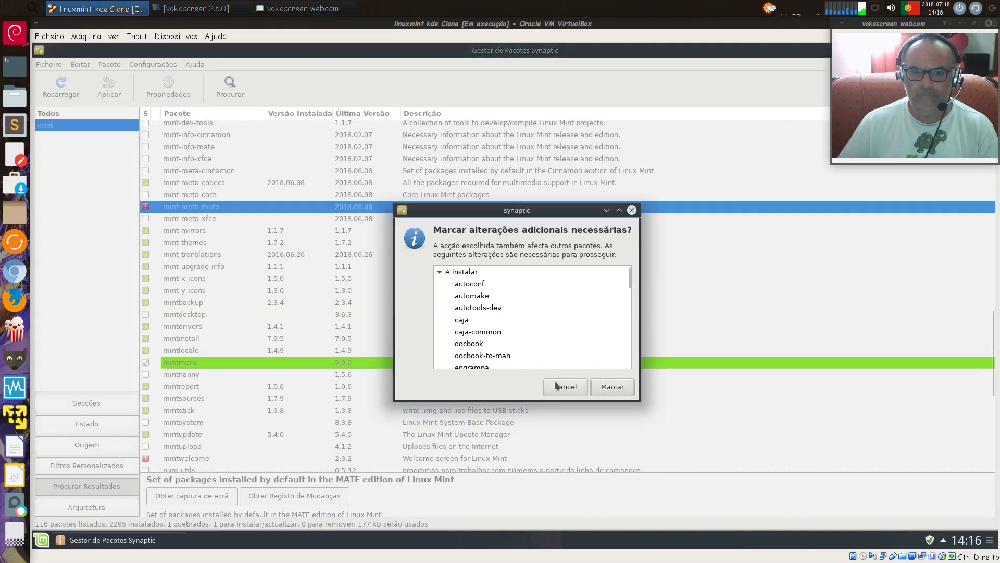
click(555, 385)
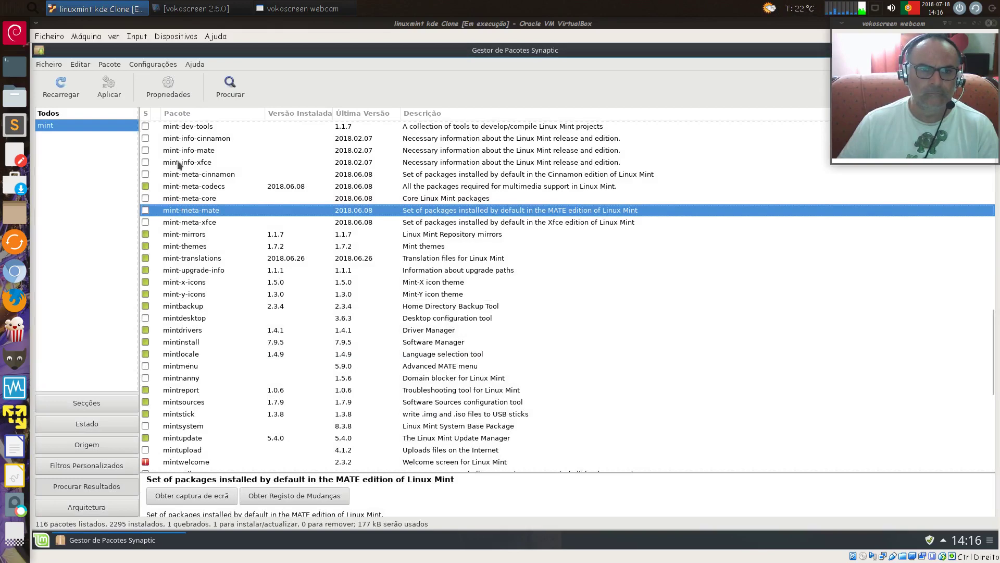
Mark mint-info-mate for installation again with its required mintwelcome package, and apply the marked changes
double_click(183, 151)
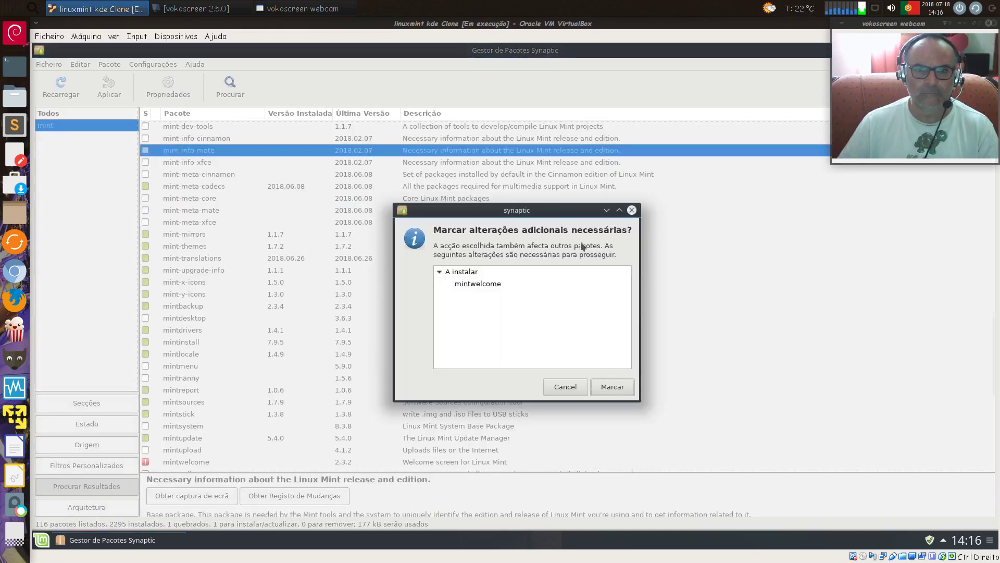
click(610, 386)
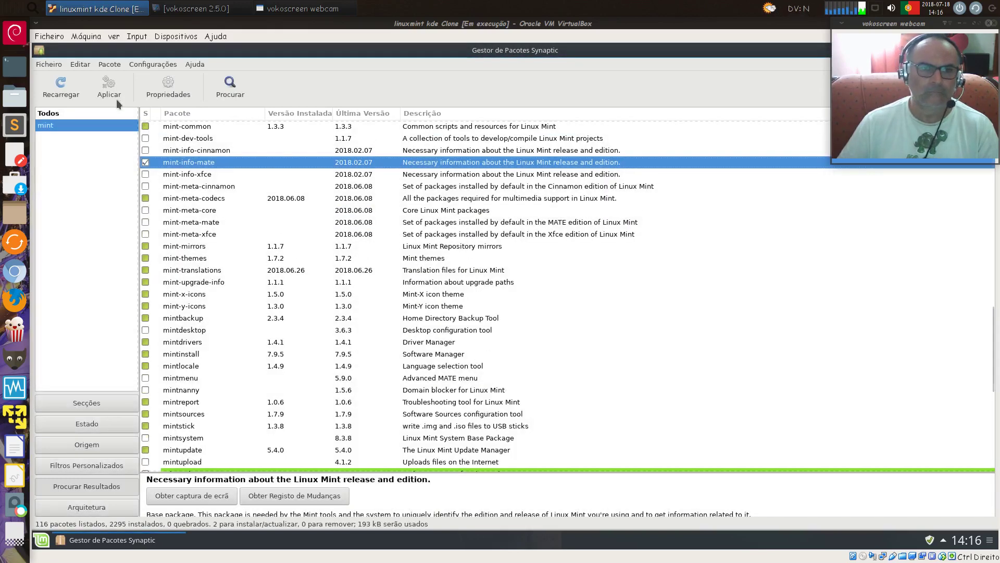
key(ctrl+p)
click(699, 398)
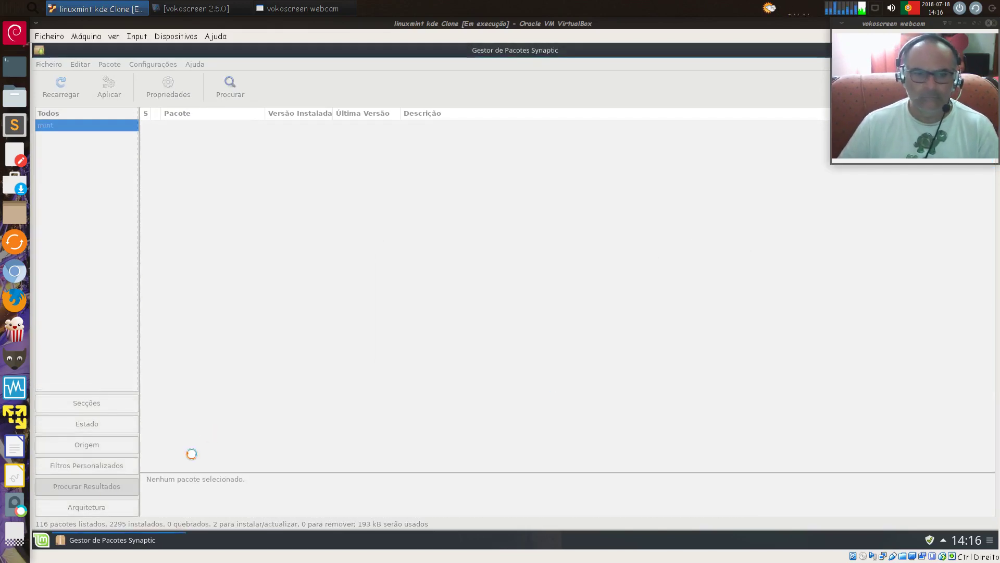
Switch to a new Konsole terminal and move its window away from the corner of the desktop
click(40, 547)
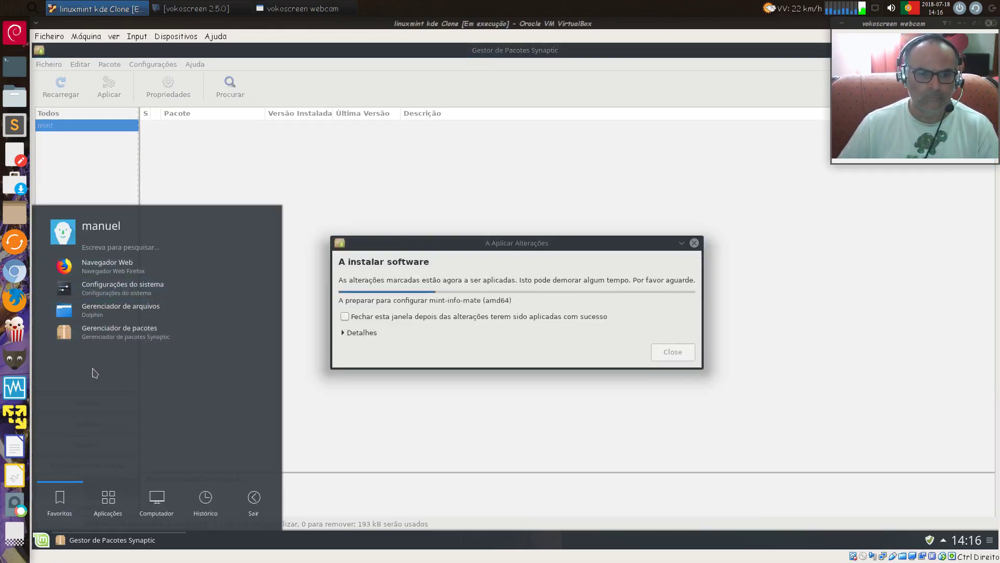
text(konsole)
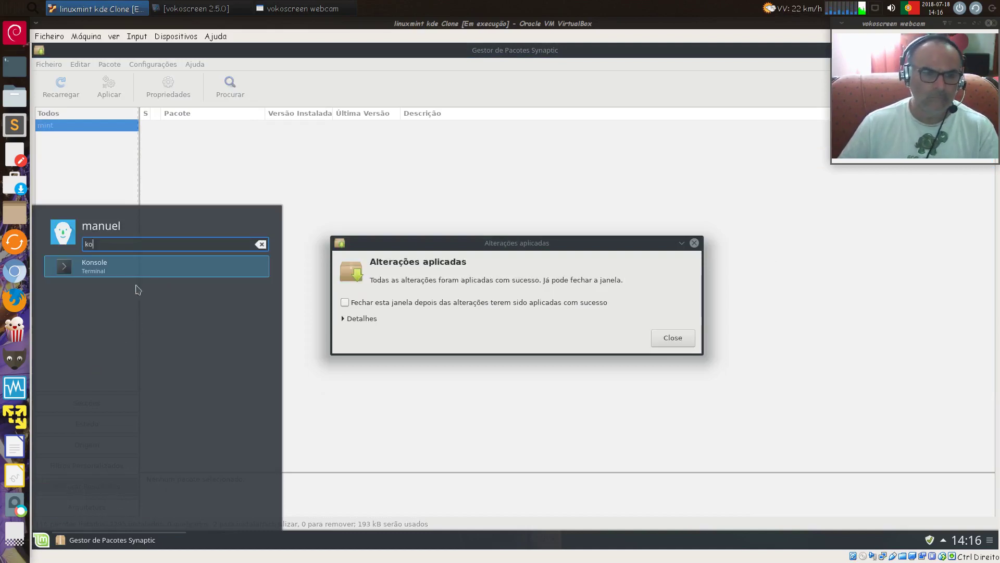
key(Return)
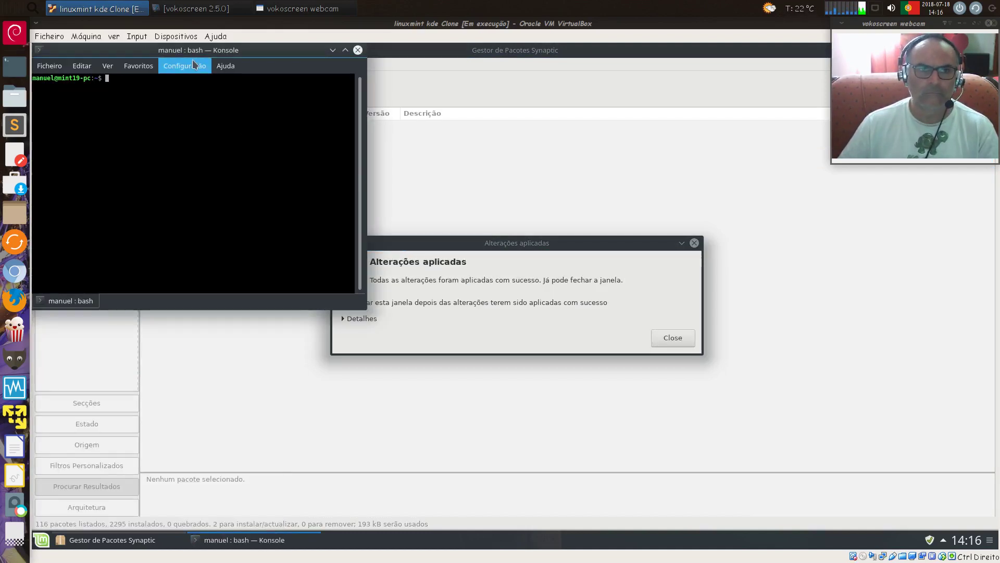
drag(222, 66, 381, 102)
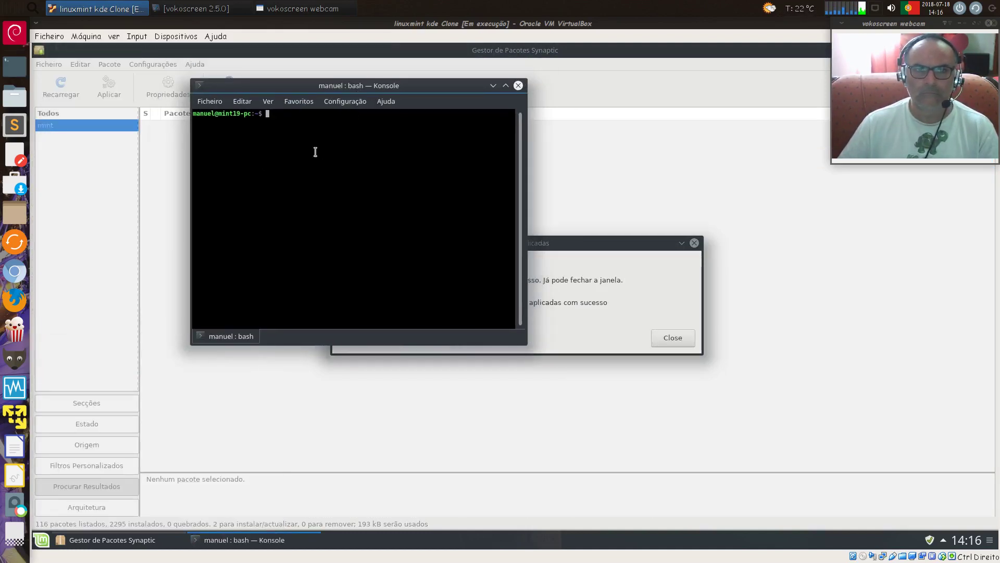
Examine Konsole's general settings and profile list, and leave the configuration without changes
click(345, 101)
click(341, 221)
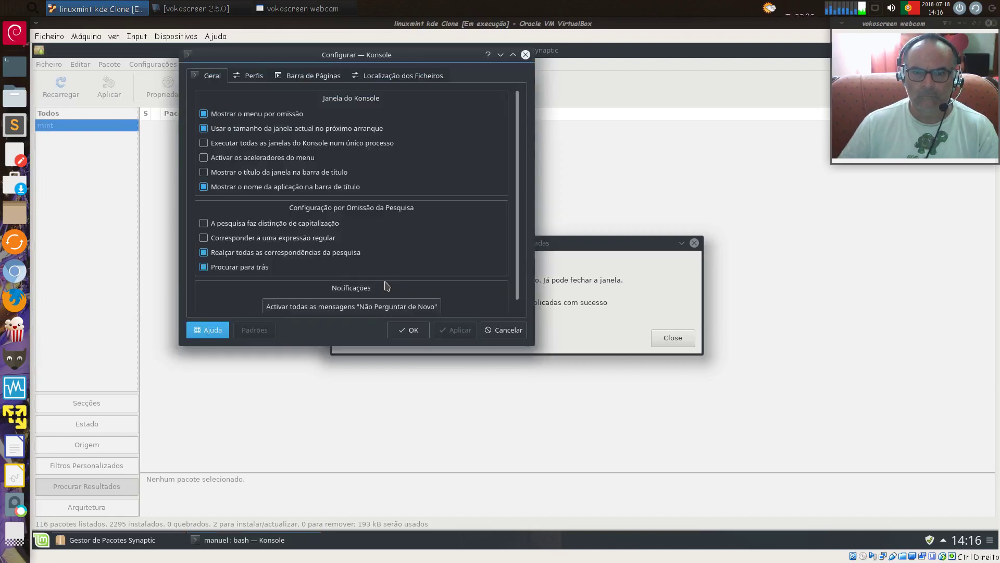
click(250, 76)
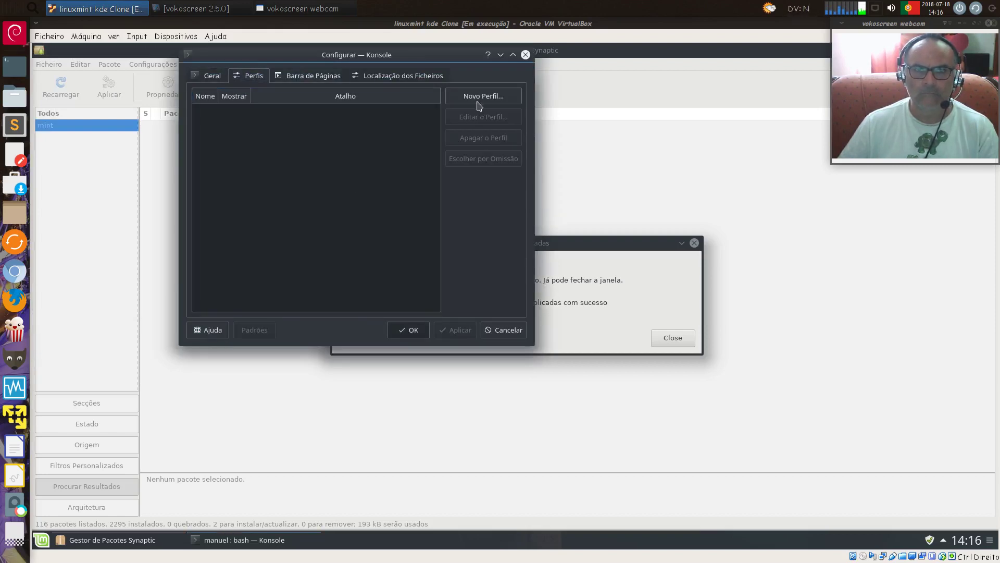
click(504, 329)
click(209, 101)
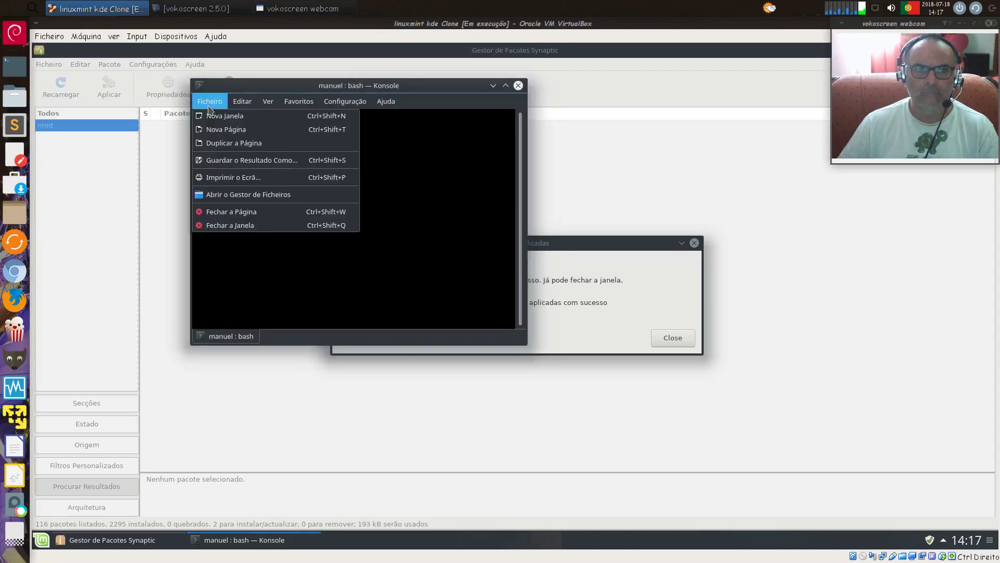
click(242, 101)
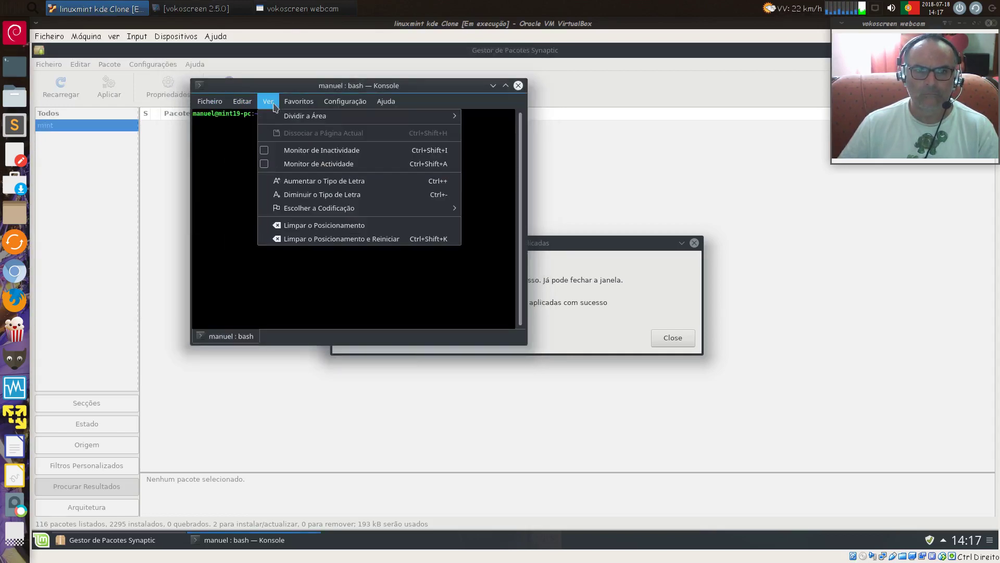
mouse_move(299, 105)
mouse_move(345, 102)
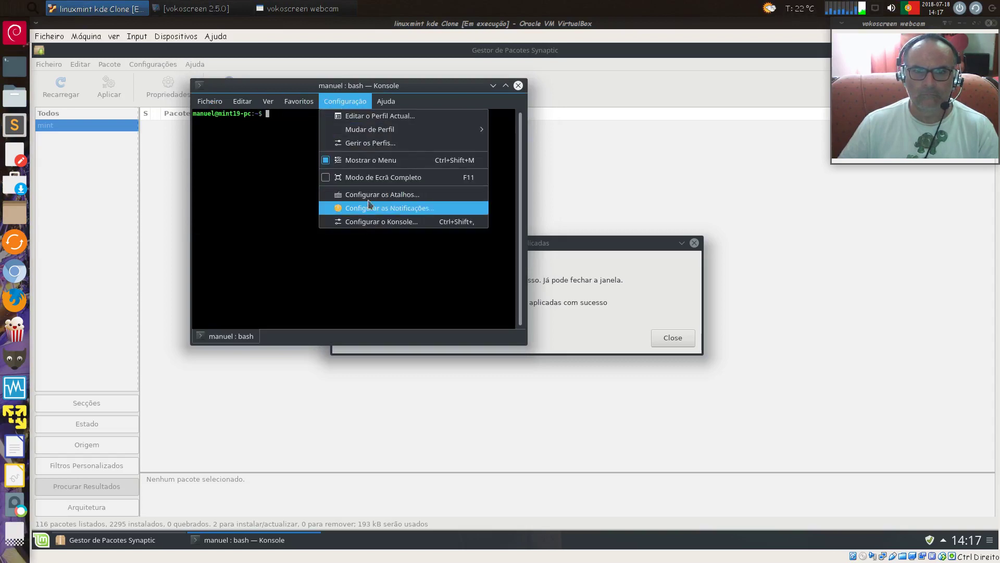
click(356, 142)
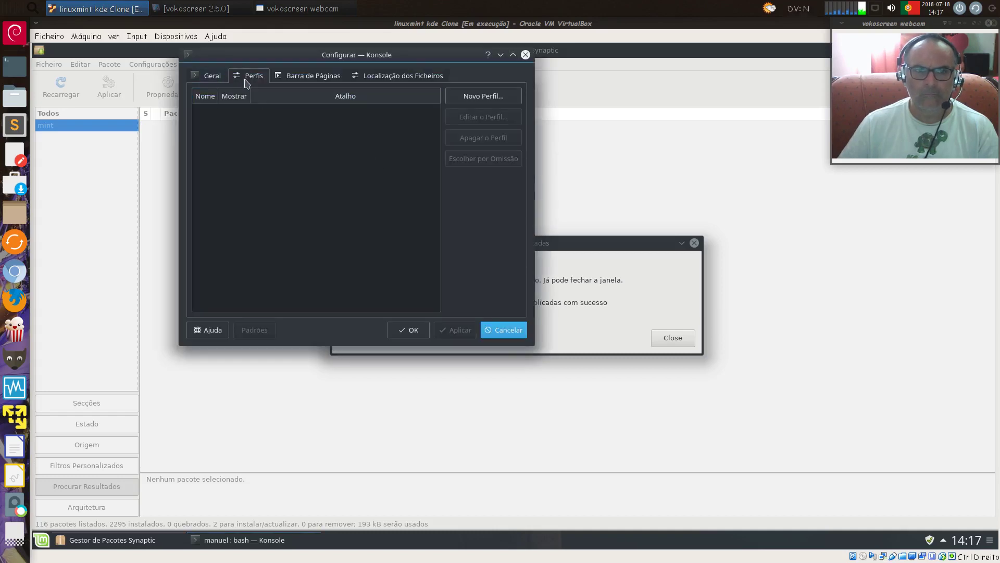
click(503, 331)
Create a new Konsole profile named linuxmint
click(308, 101)
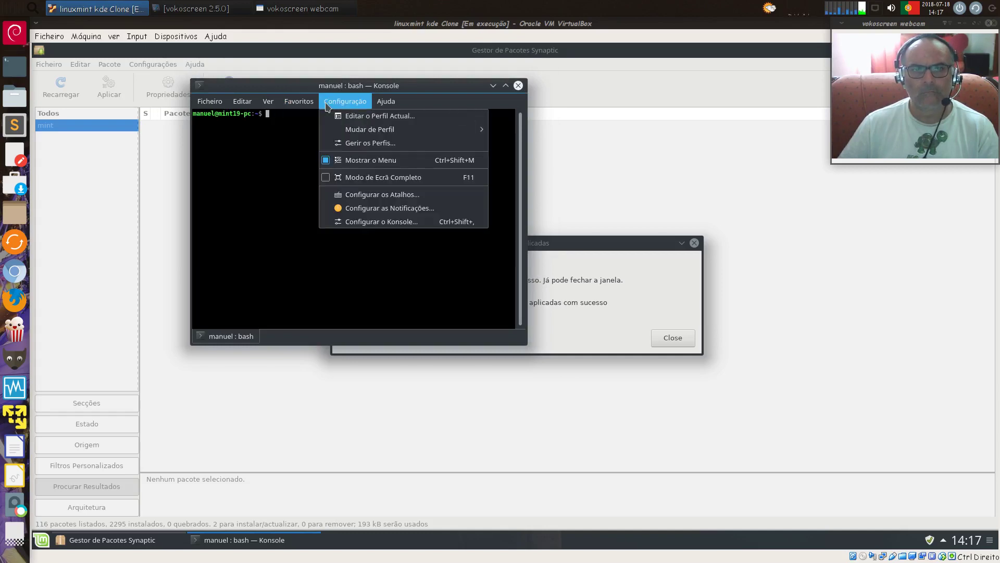
click(348, 222)
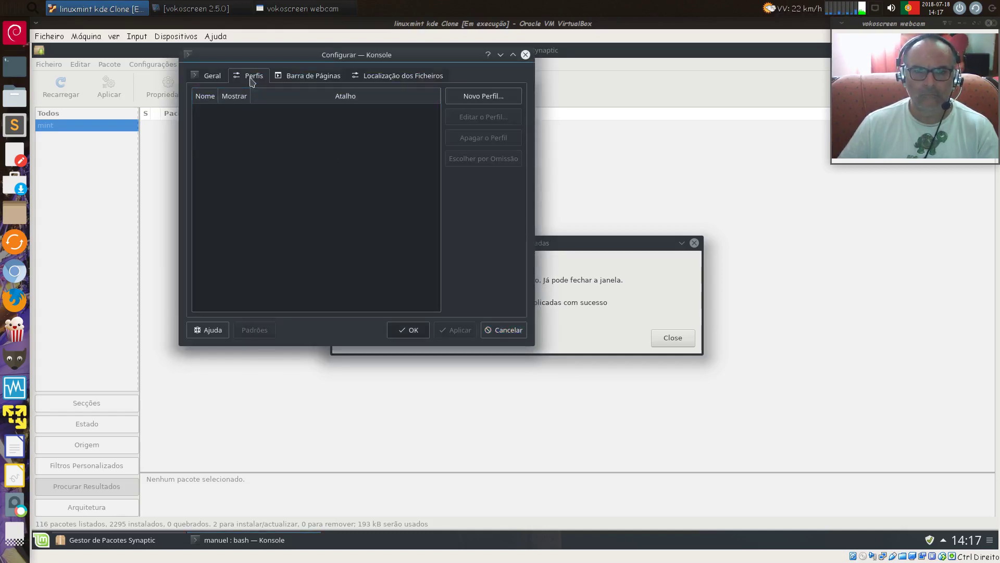
click(384, 74)
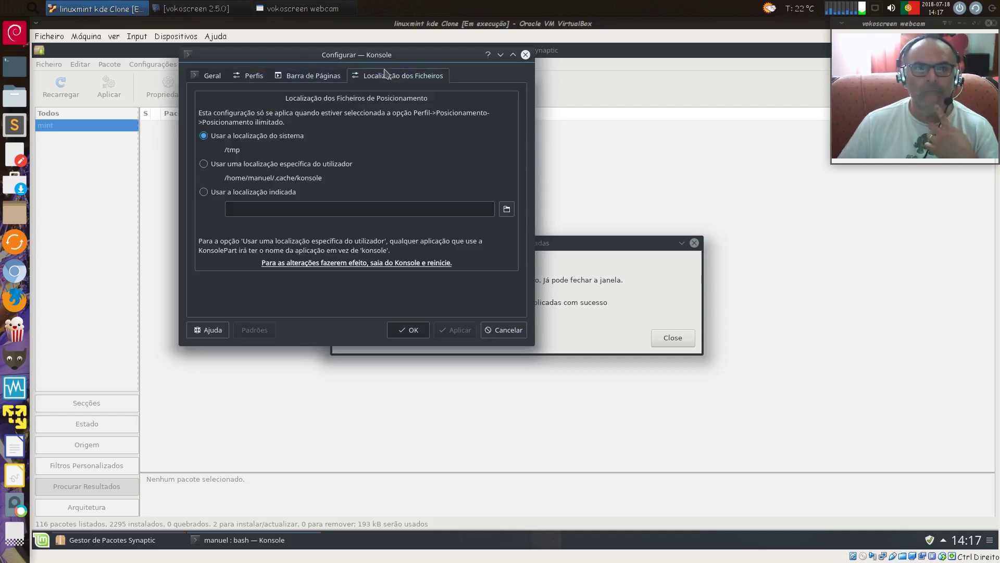
click(291, 76)
click(248, 77)
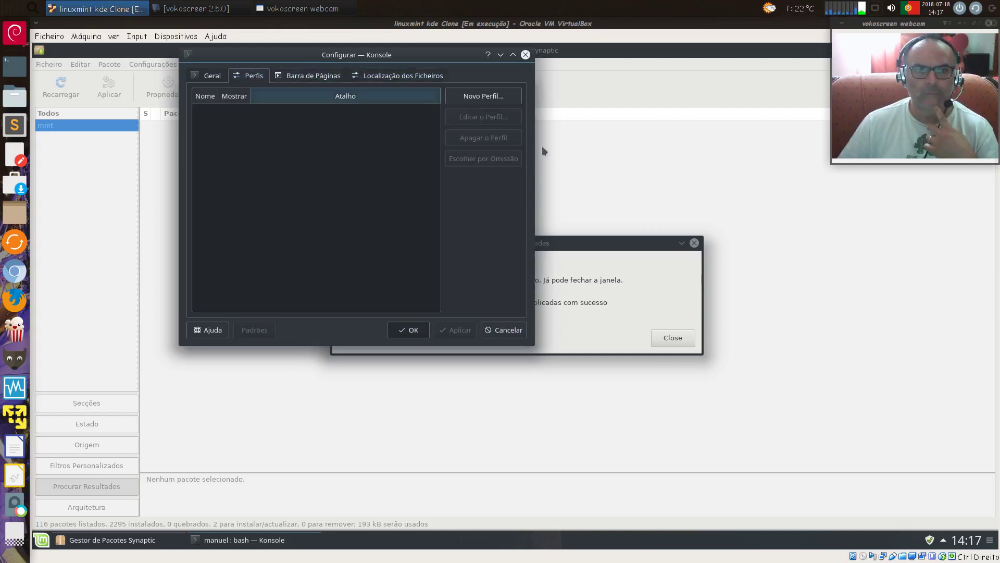
click(508, 97)
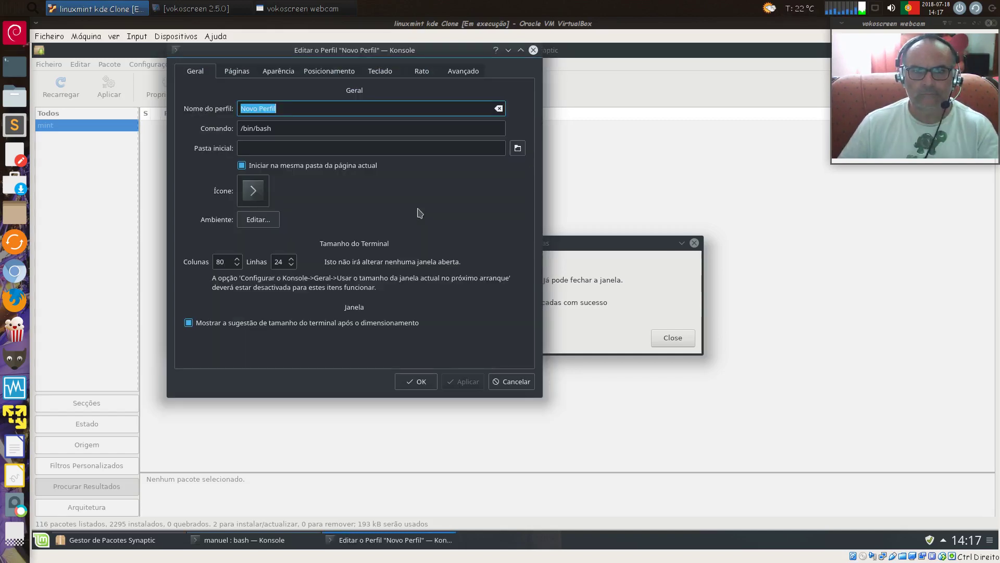
triple_click(281, 112)
text(l)
key(BackSpace)
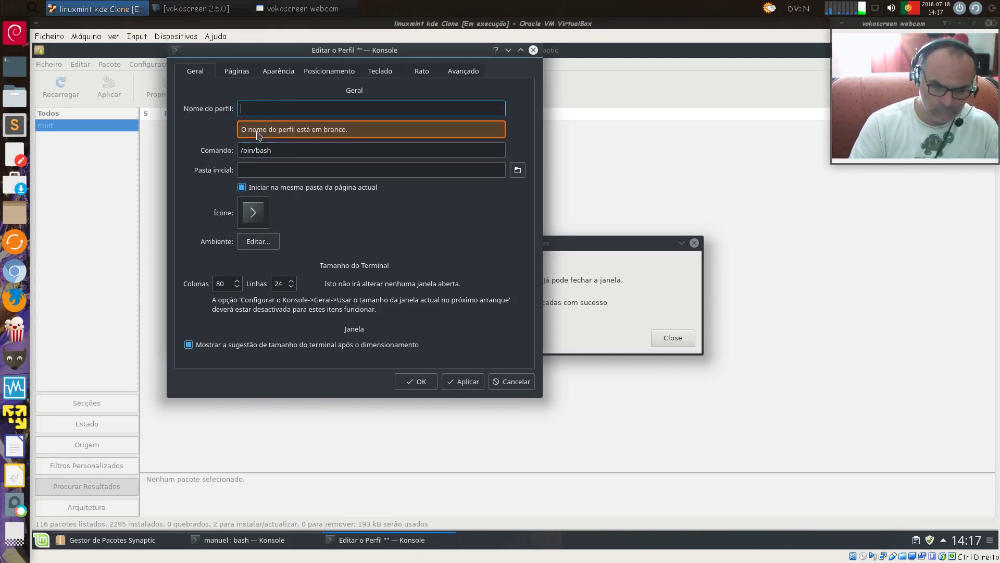
text(linus)
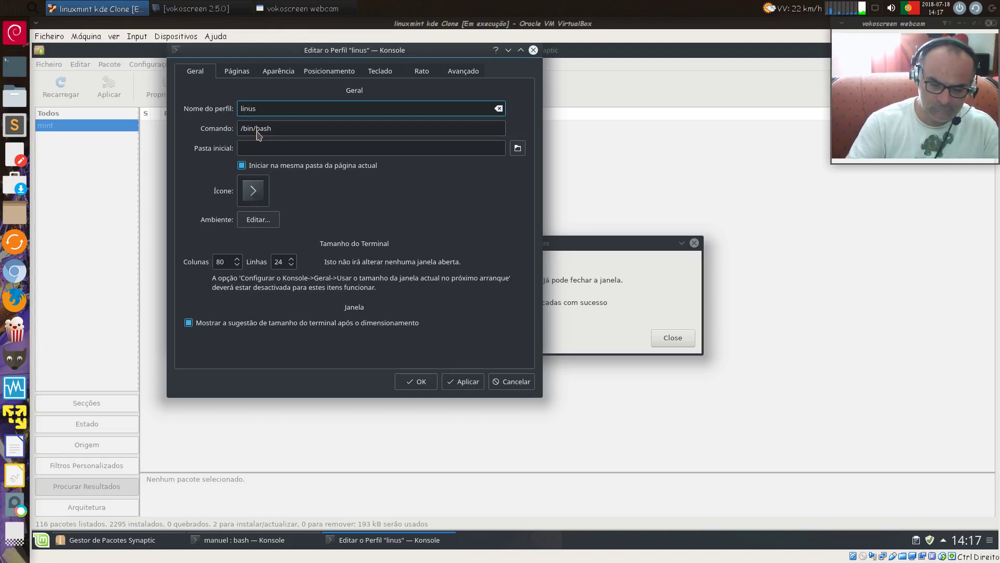
key(BackSpace)
text(xmint)
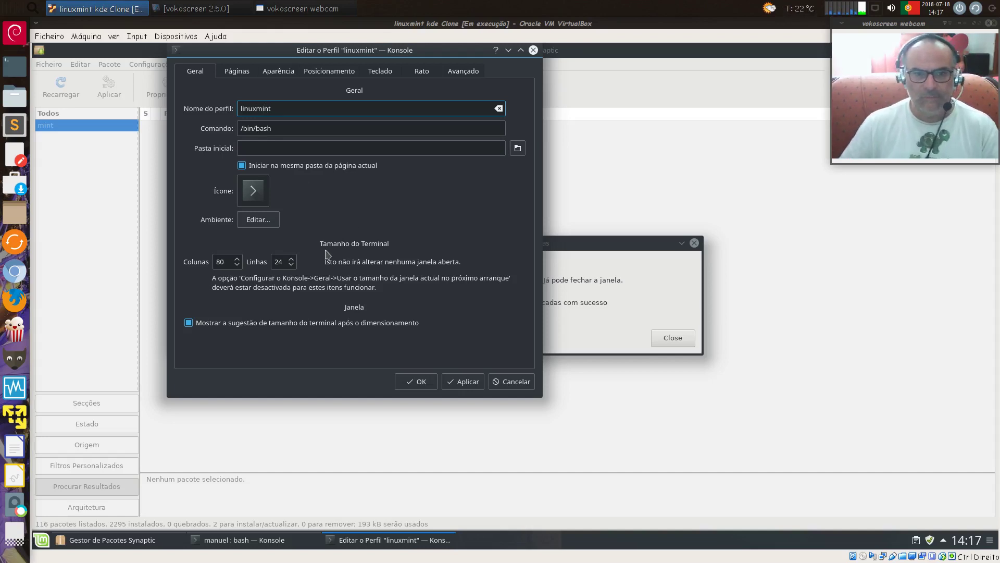
Set the linuxmint profile's text size to 11,0 and apply the change
click(242, 74)
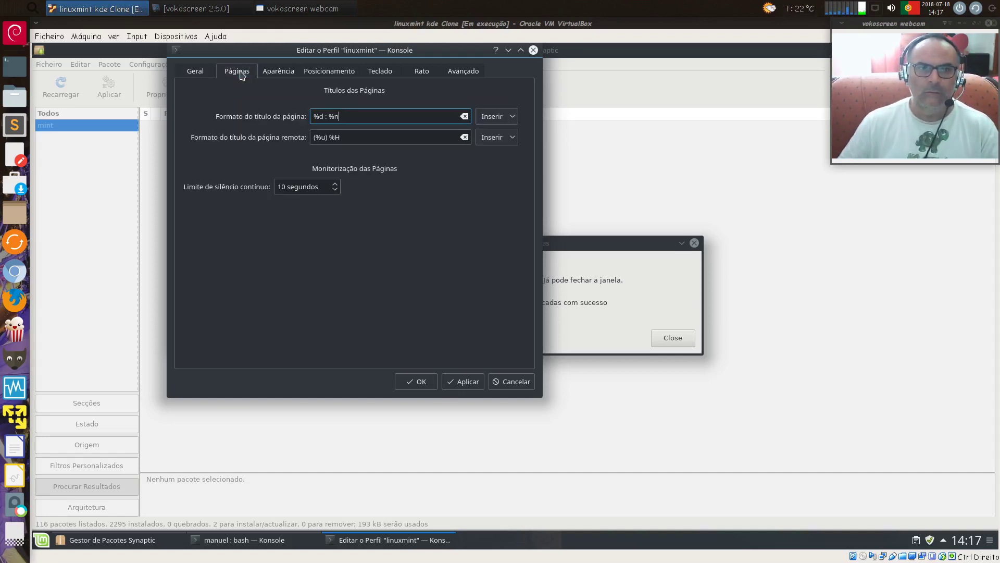
click(289, 76)
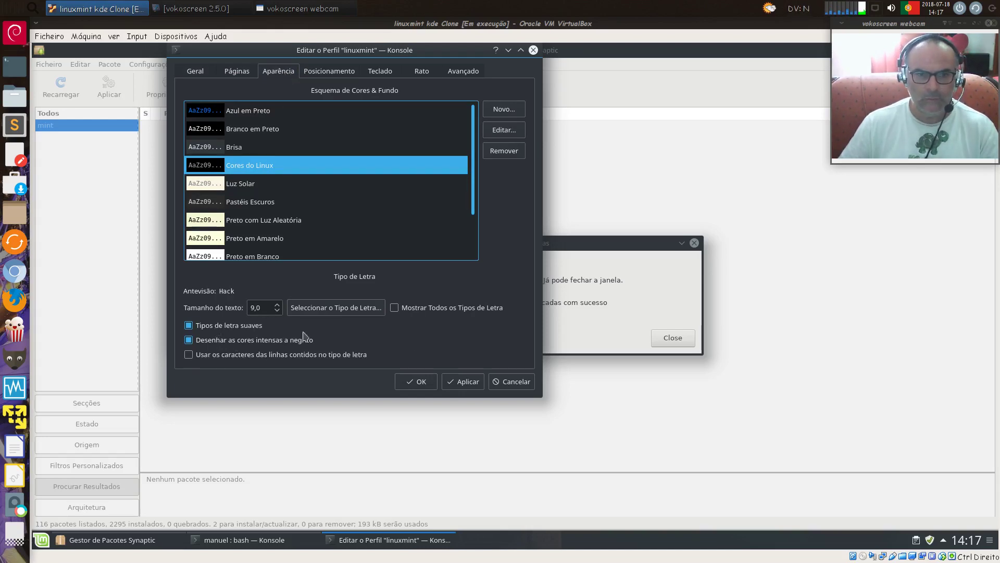
click(276, 304)
click(276, 305)
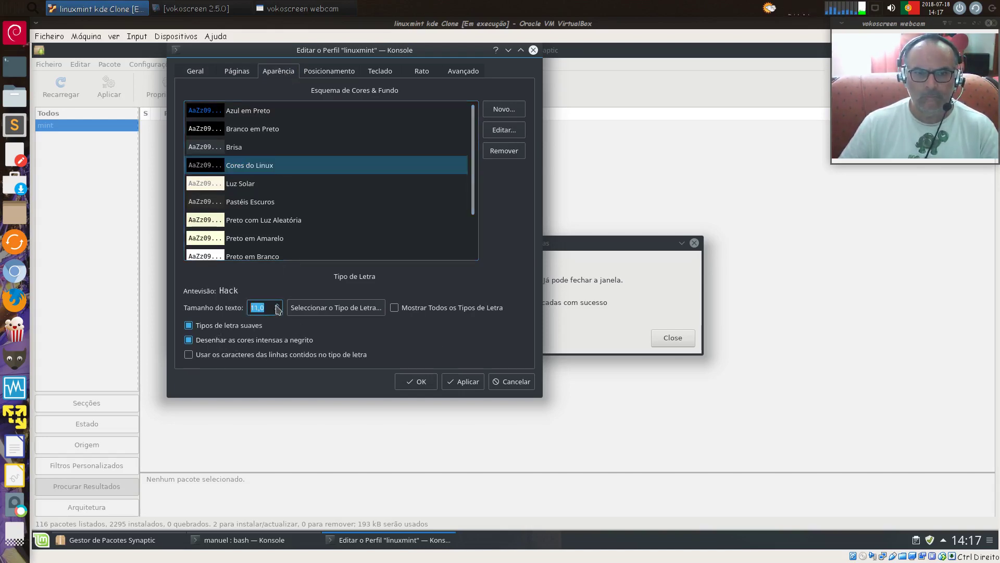
click(462, 381)
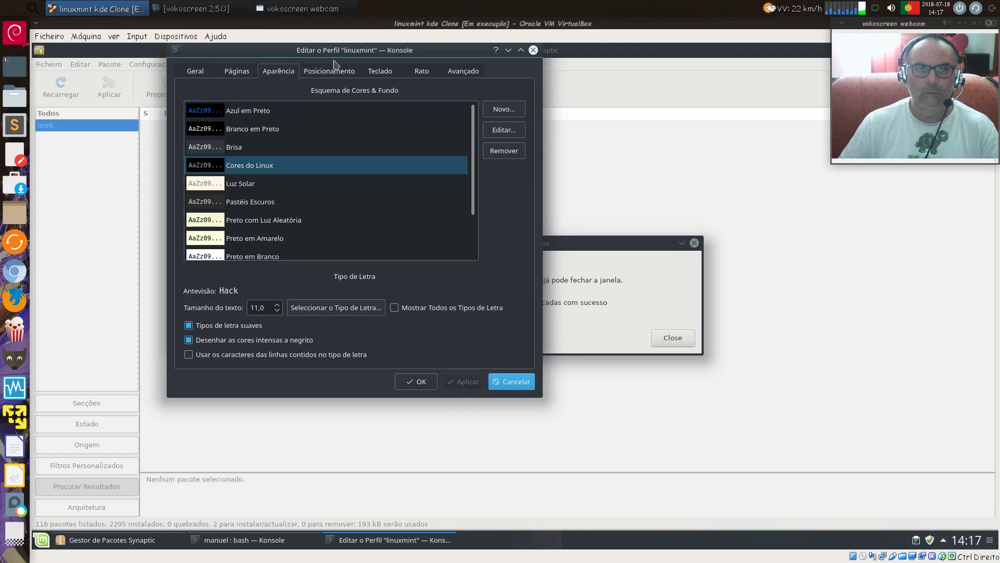
Edit the Cores do Linux colour scheme to use a background transparency of 50%, and apply it
click(350, 71)
click(366, 72)
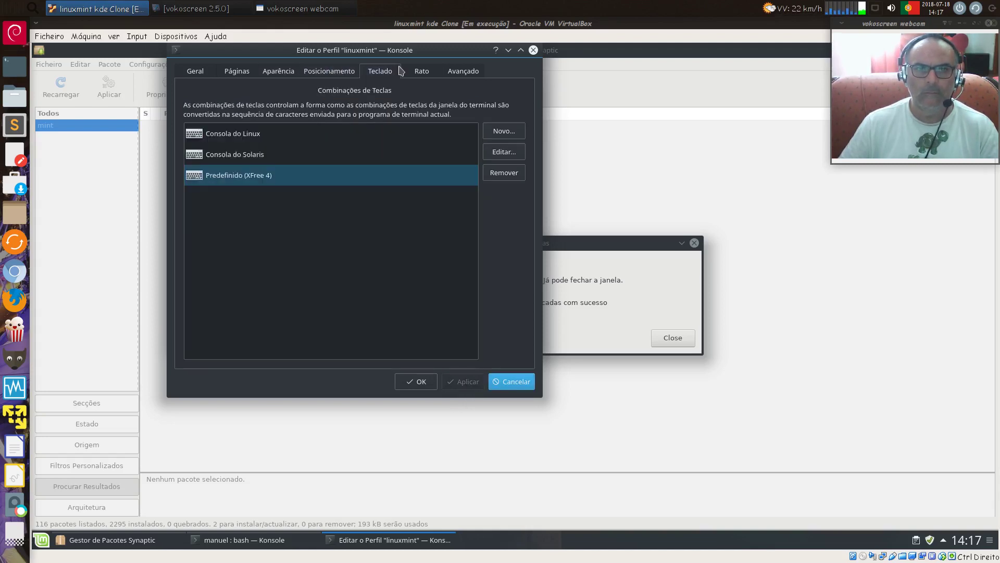
click(280, 76)
click(279, 166)
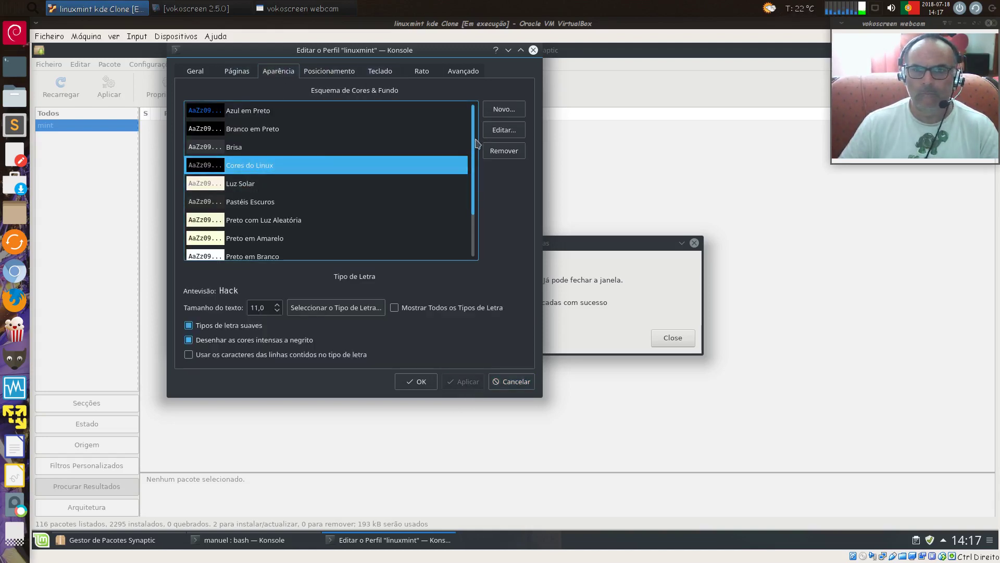
click(501, 133)
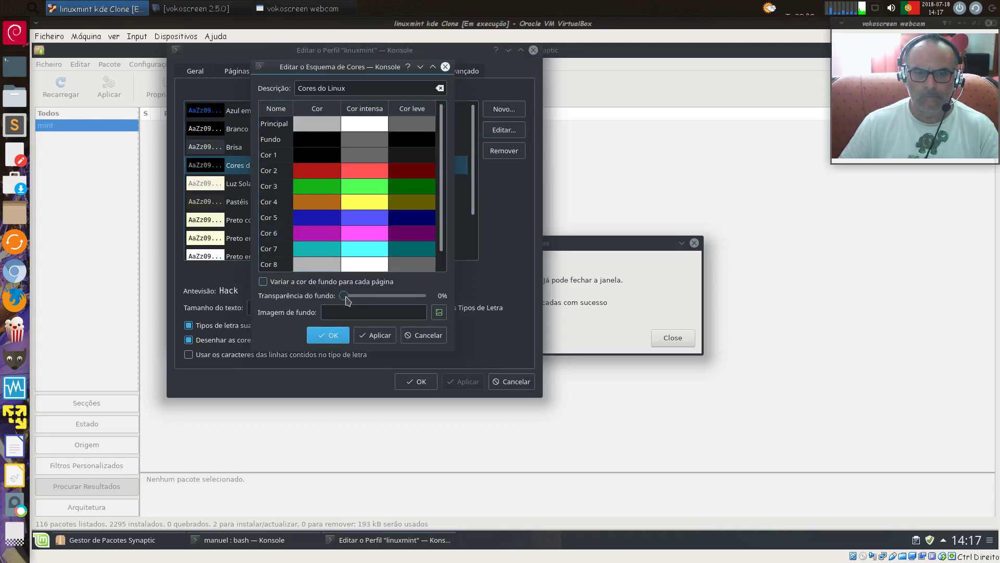
drag(344, 295, 395, 298)
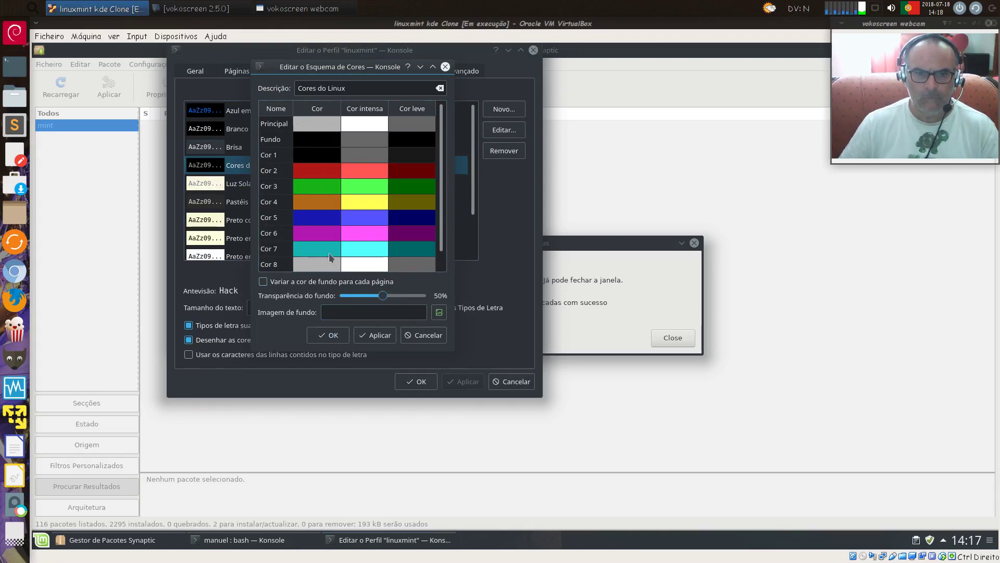
click(379, 336)
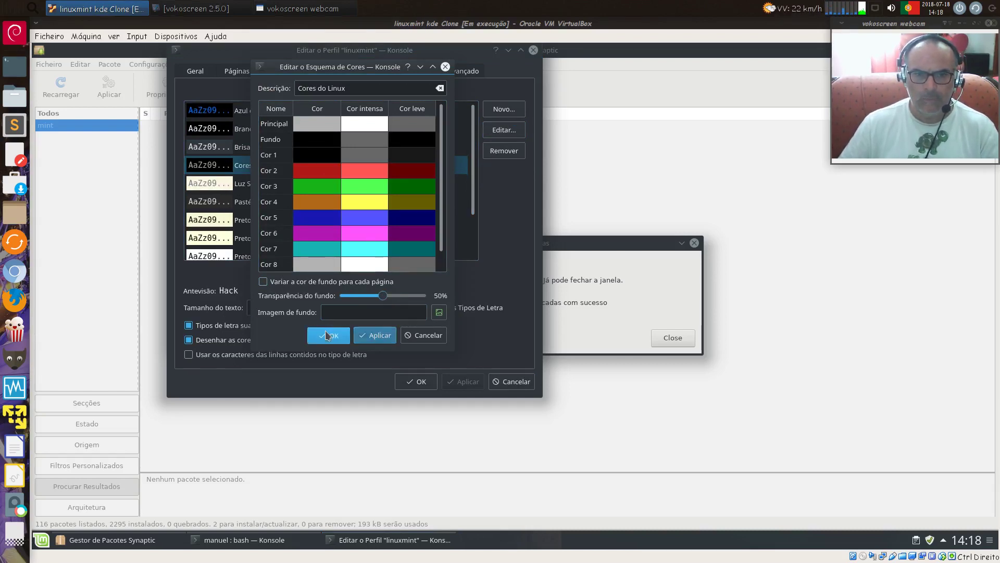
click(329, 335)
Save the new profile and the Konsole configuration, and switch the current terminal to the linuxmint profile
click(415, 383)
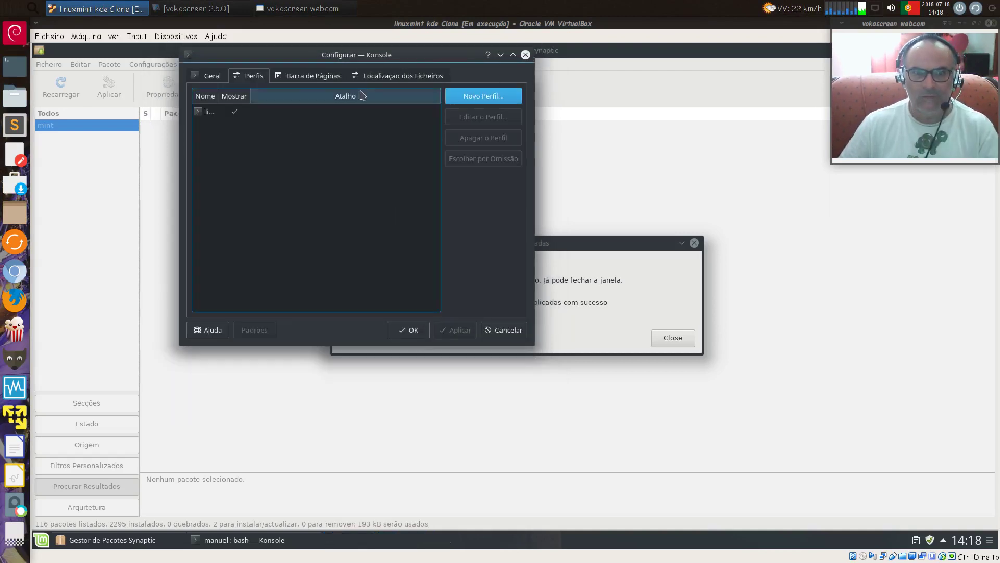
click(411, 331)
right_click(344, 206)
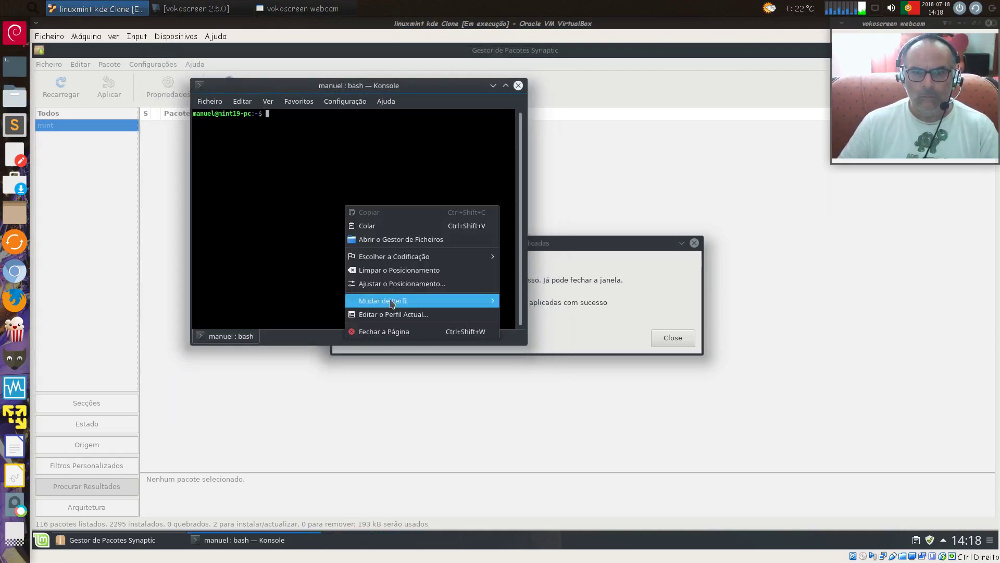
mouse_move(383, 302)
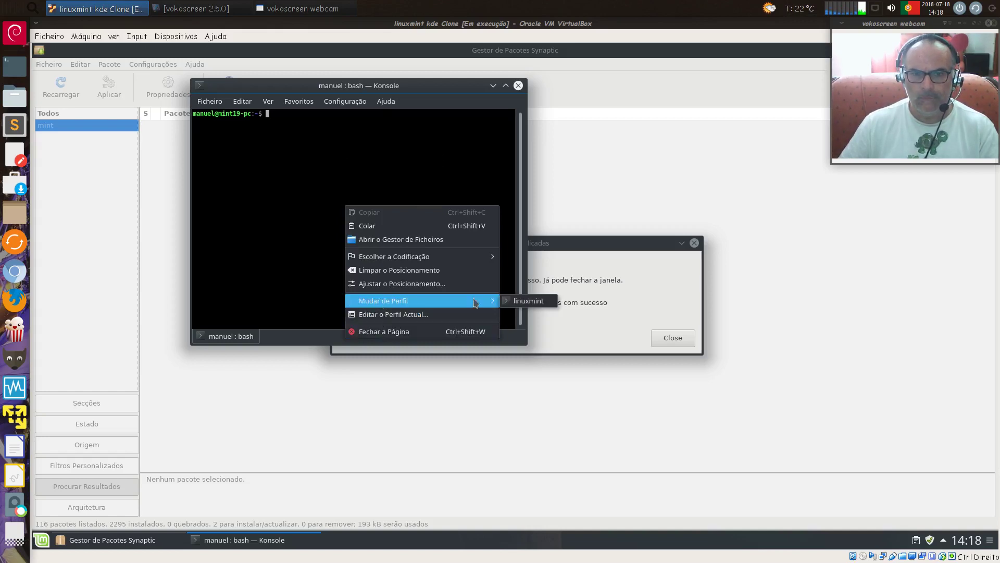
click(526, 301)
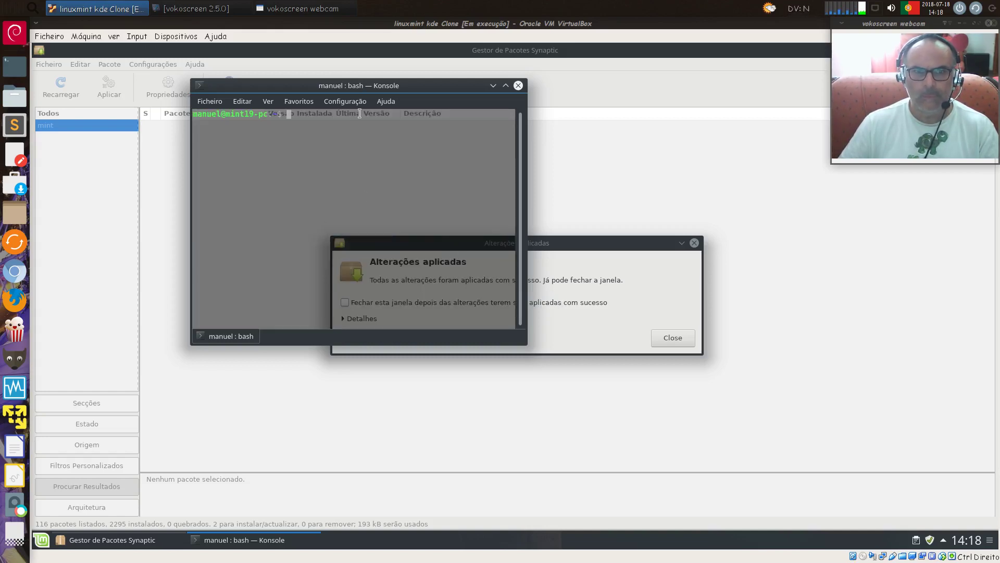
Move the terminal window over the Synaptic dialog and check the linuxmint profile's appearance settings without changing them
drag(399, 89, 491, 190)
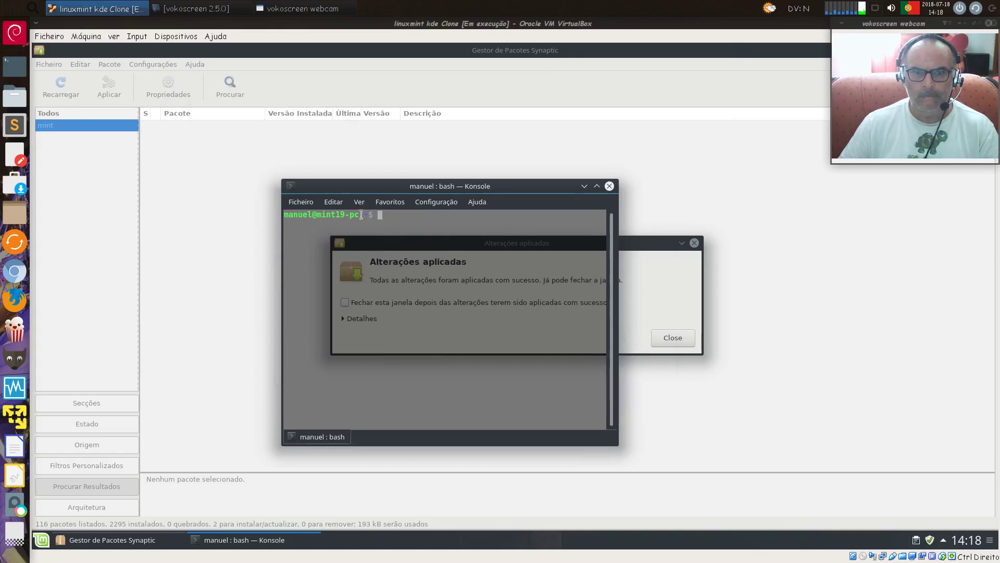
right_click(453, 331)
click(485, 440)
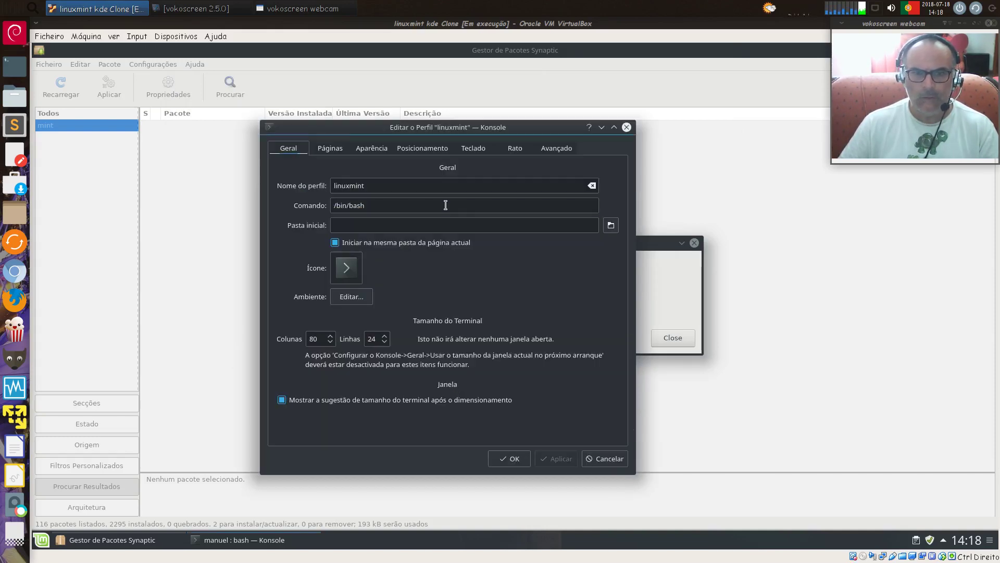
click(372, 148)
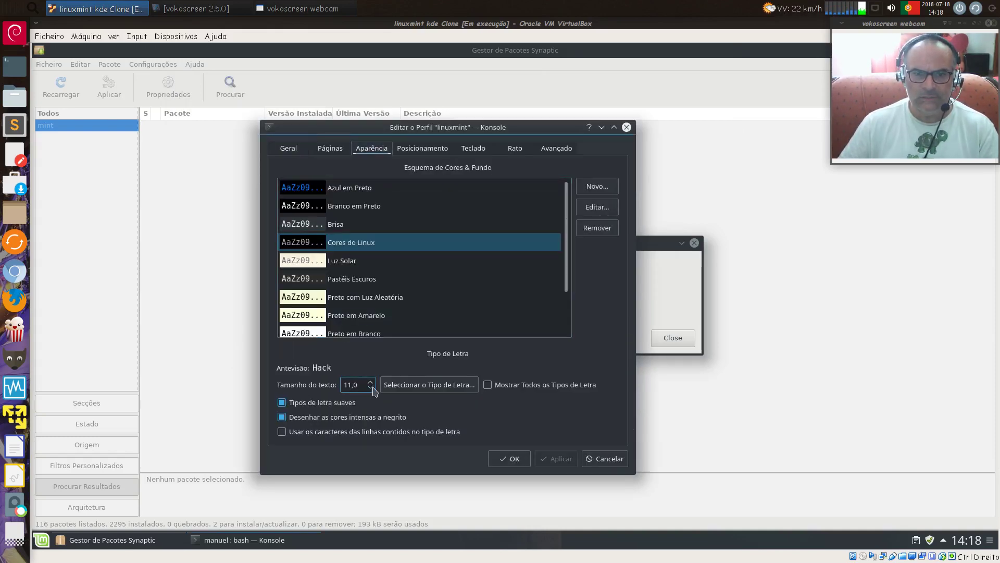
click(603, 458)
right_click(455, 269)
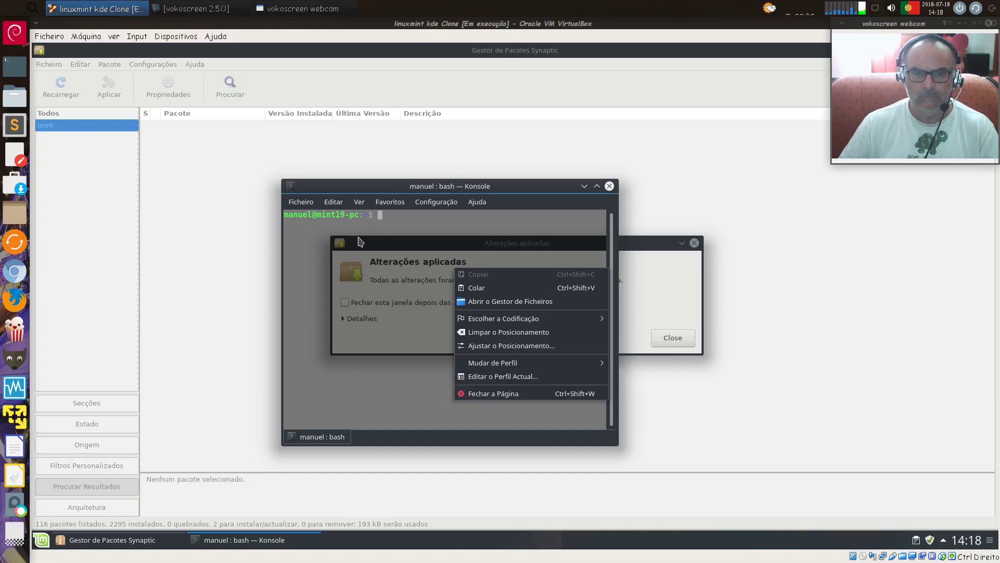
Enlarge the Konsole window and reposition it so that it covers the Synaptic changes-applied dialog
drag(428, 186, 399, 114)
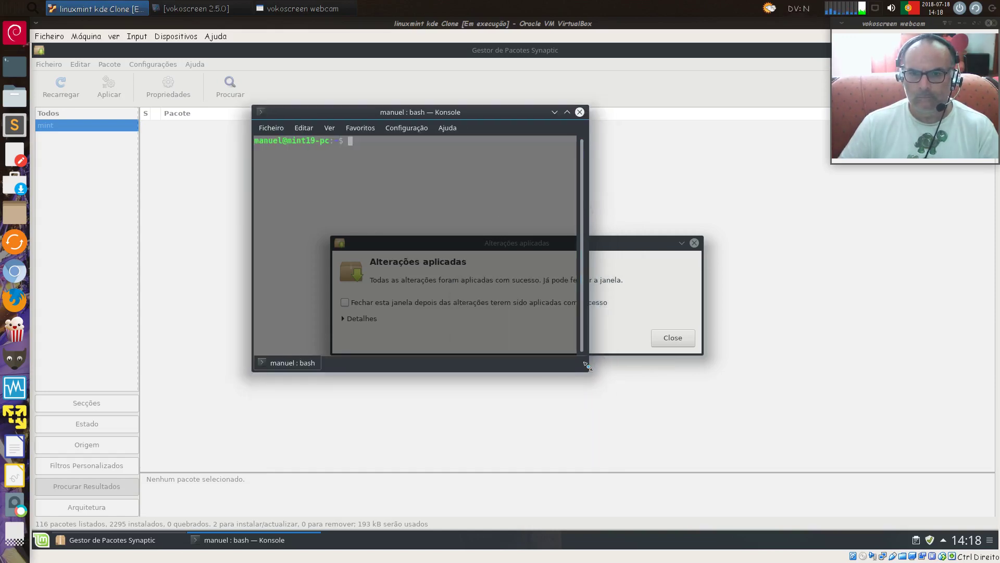
drag(585, 372, 615, 372)
drag(734, 401, 758, 425)
drag(527, 115, 478, 129)
Review the current Konsole profile's general, tab, appearance, scrolling, keyboard, mouse and advanced settings
right_click(390, 269)
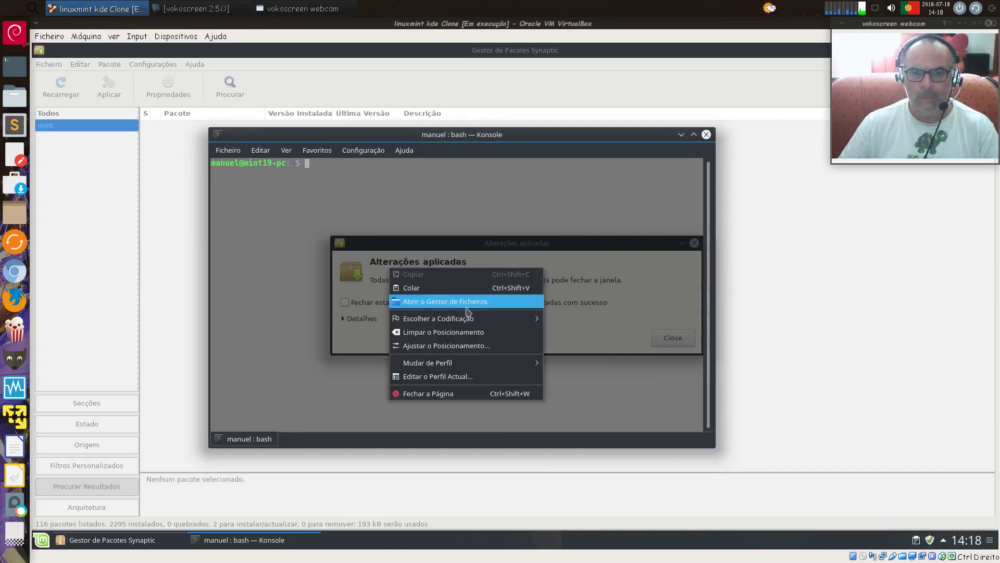
click(436, 378)
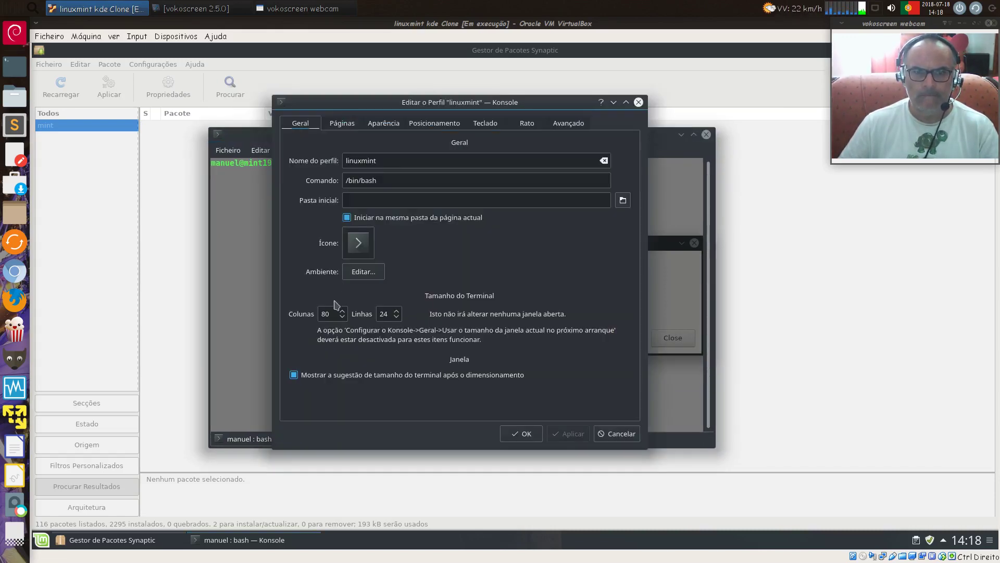
click(344, 124)
click(381, 128)
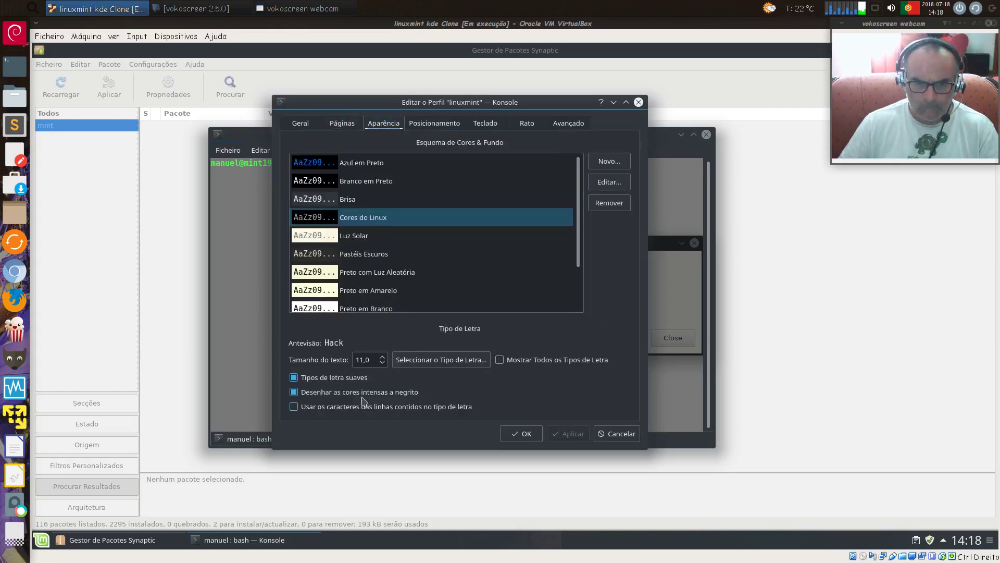
click(426, 127)
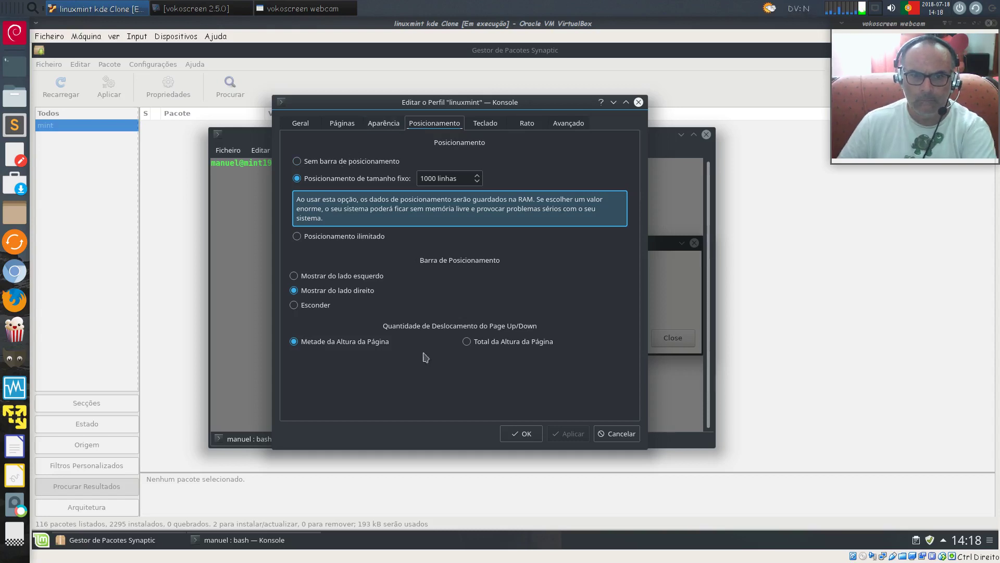
click(486, 125)
click(531, 128)
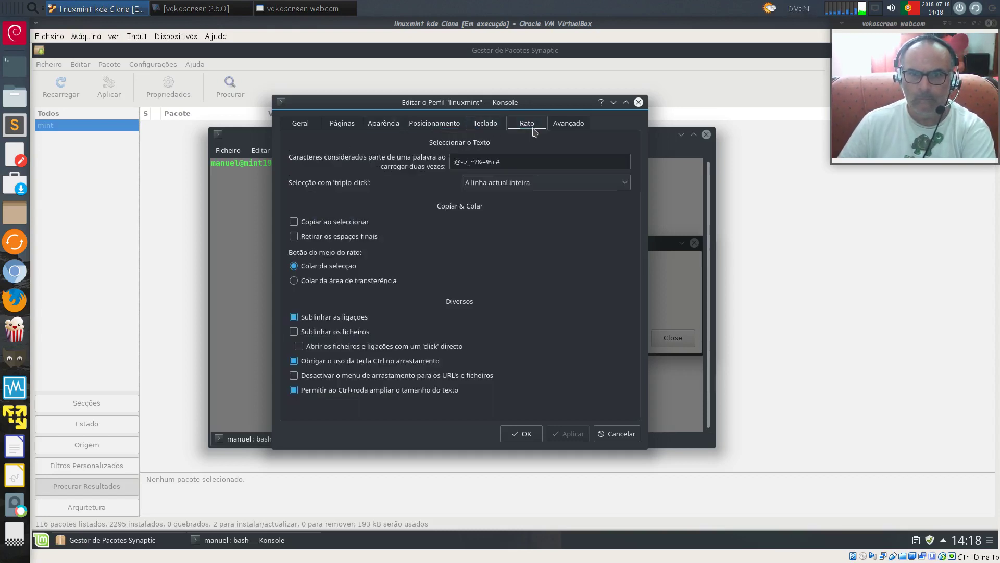
click(572, 128)
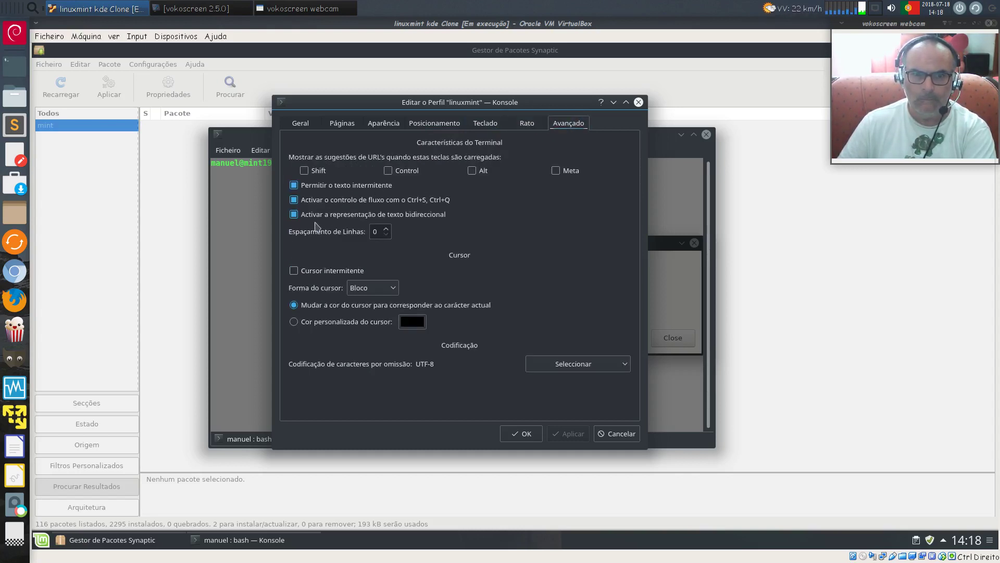
Set the linuxmint profile's key bindings to Consola do Linux and save the profile
click(299, 123)
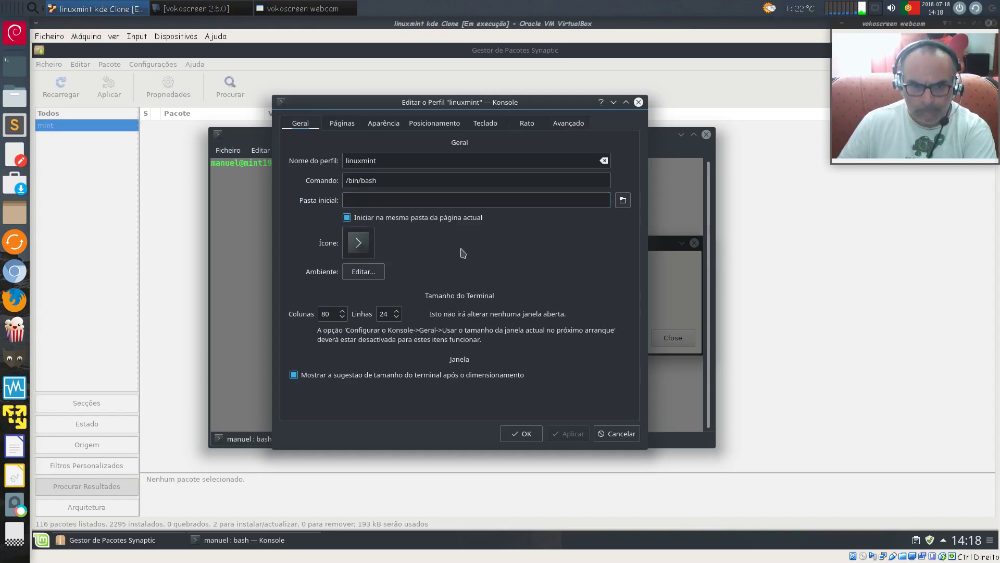
click(342, 124)
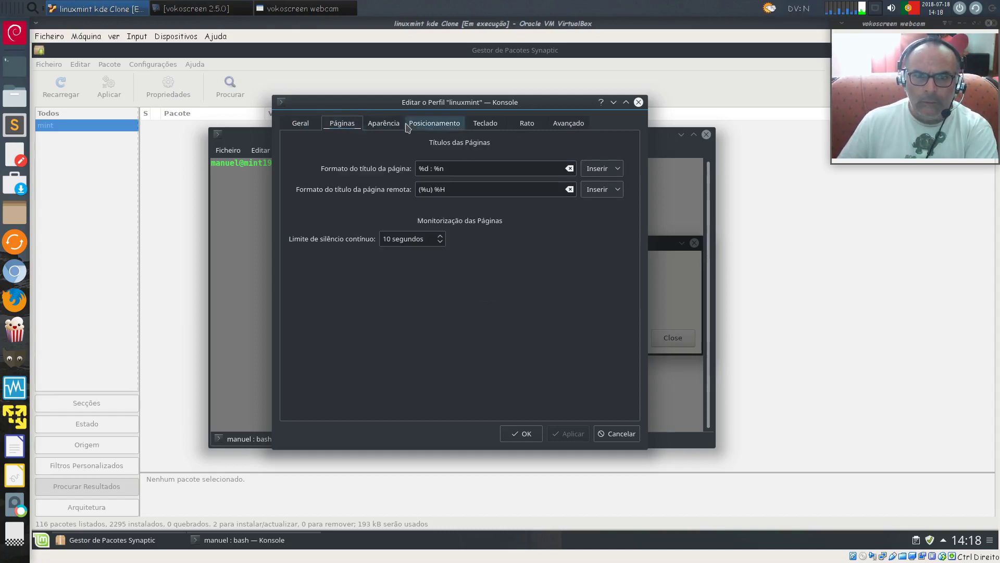
click(434, 123)
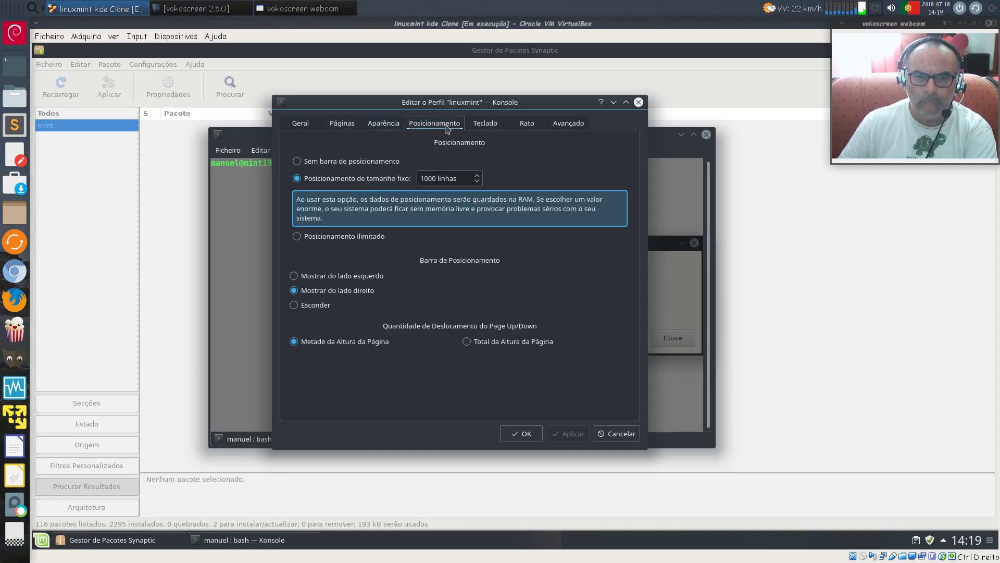
click(482, 123)
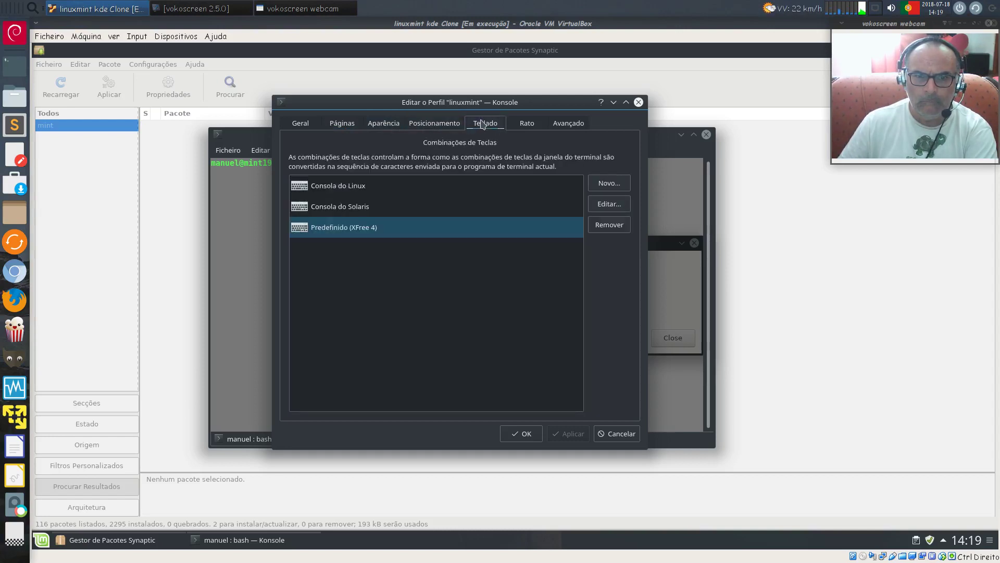
click(526, 124)
click(487, 125)
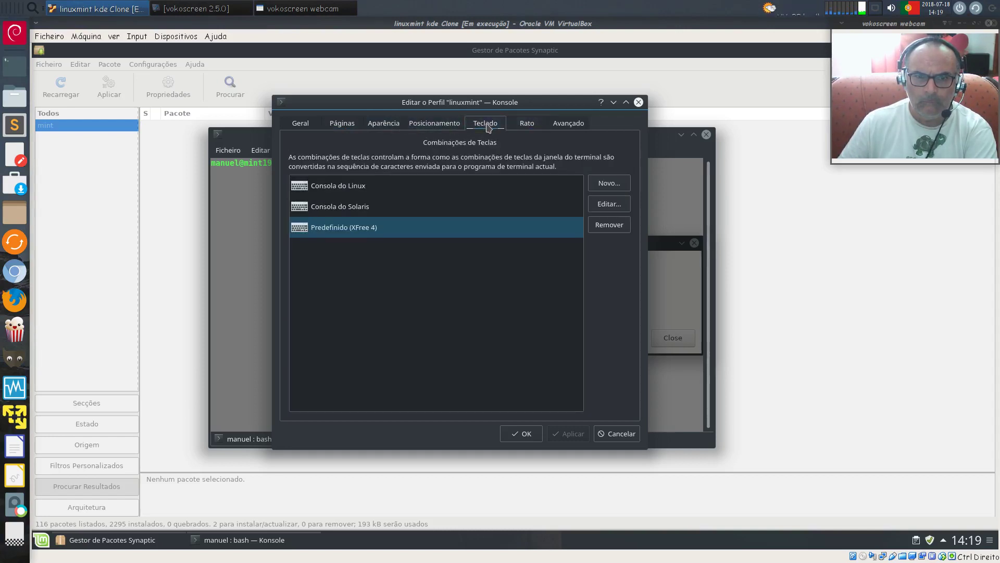
click(332, 192)
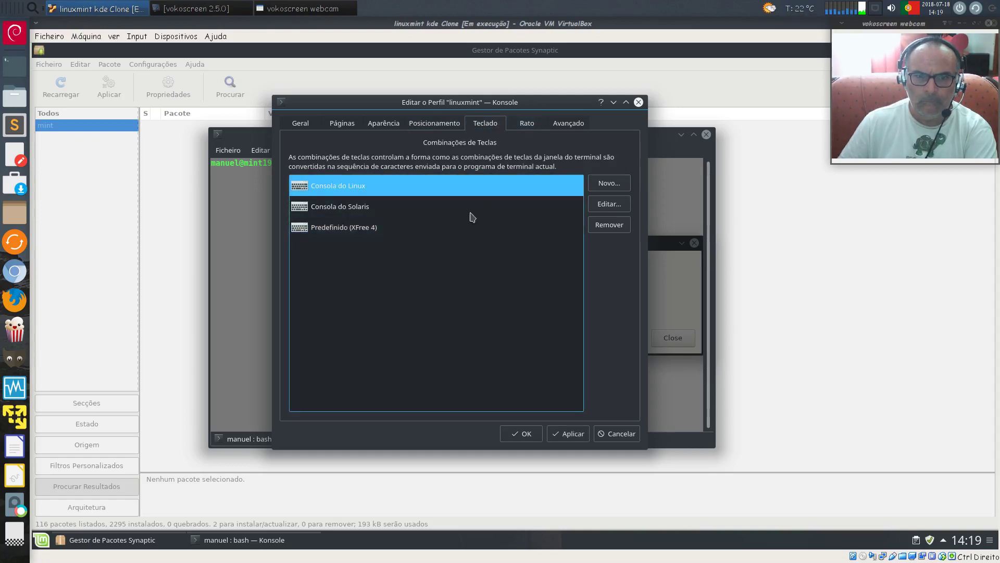
click(524, 122)
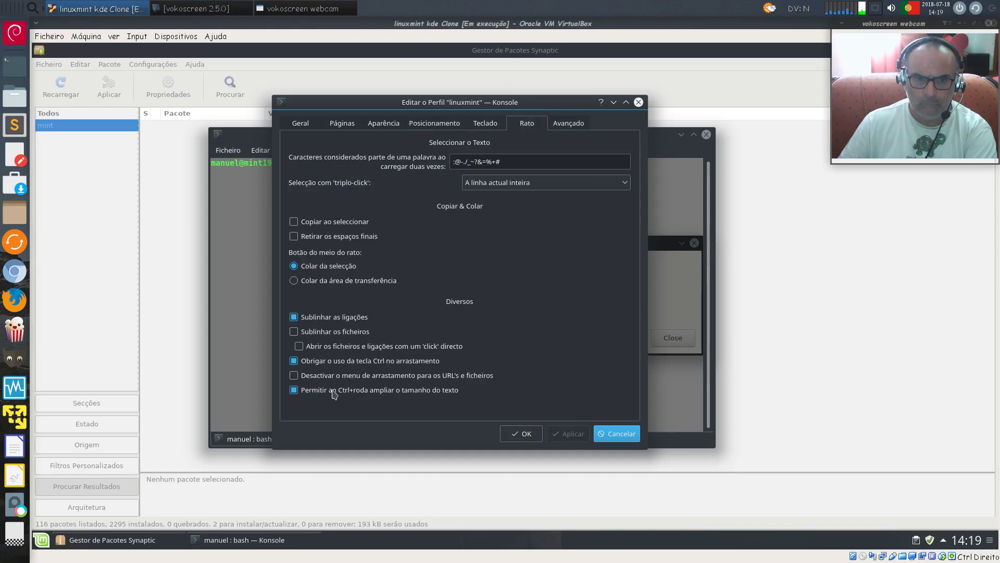
click(519, 437)
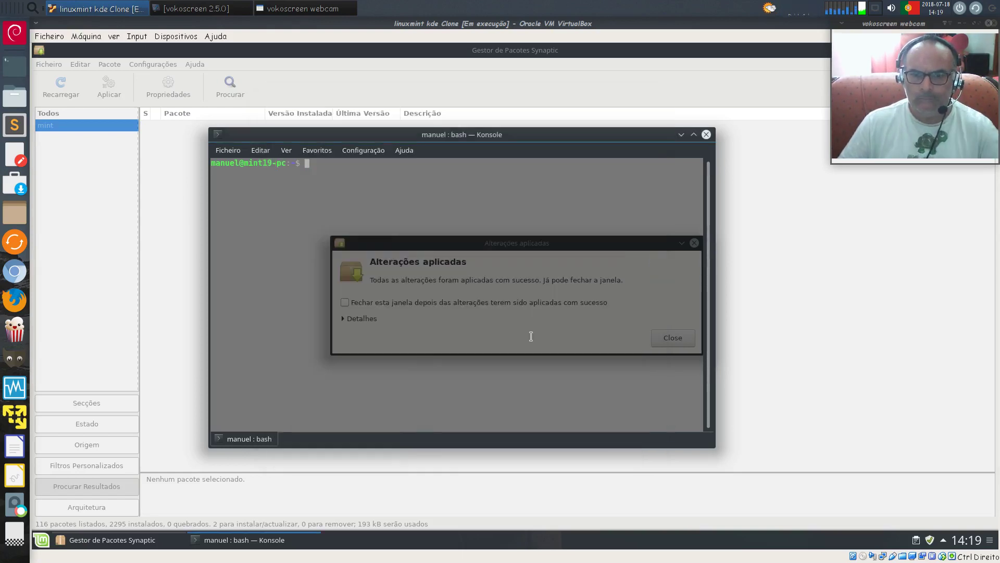
Close the terminal window and dismiss Synaptic's changes-applied dialog
drag(620, 143, 647, 133)
click(734, 124)
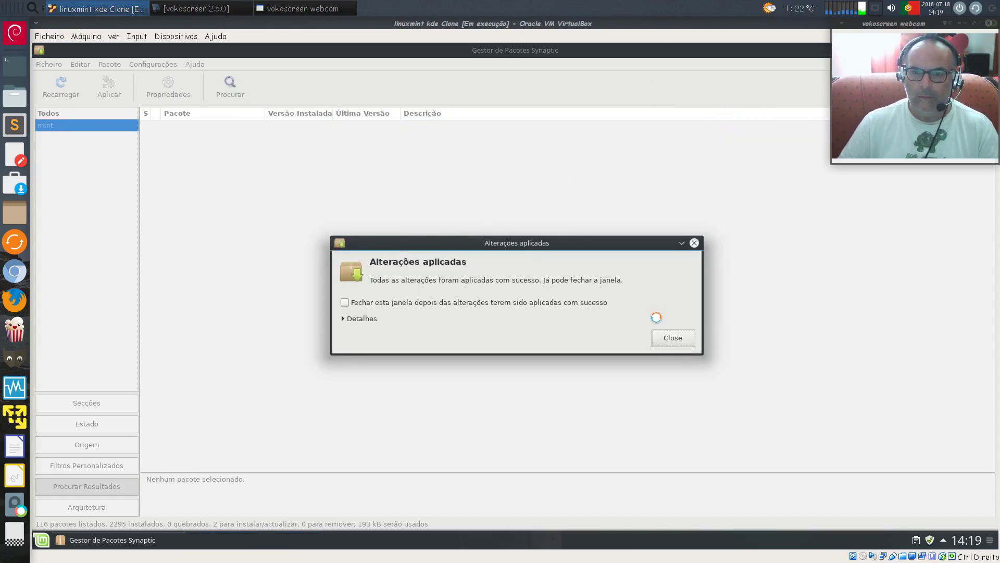
click(668, 337)
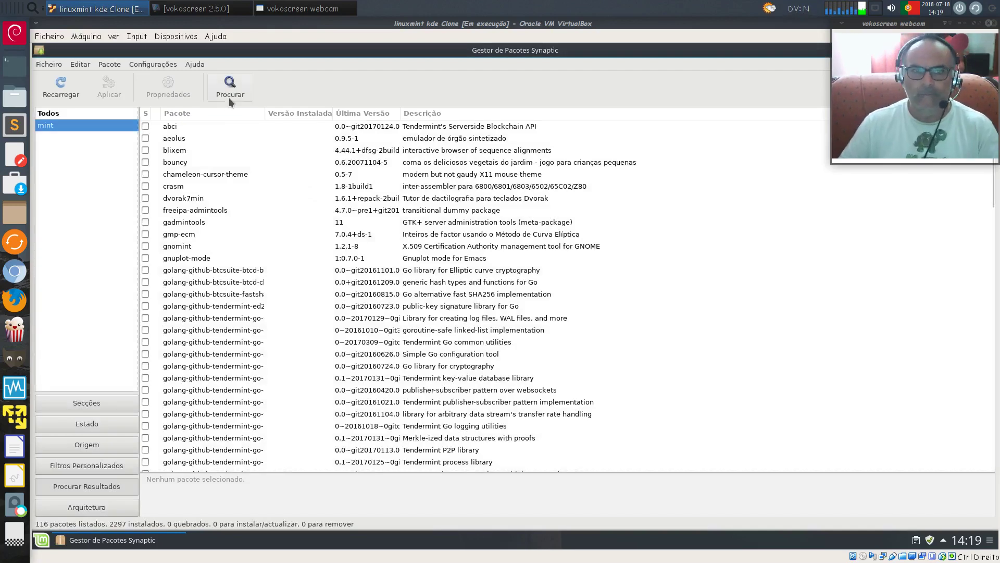
Search Synaptic for screenfetch, mark the package for installation and apply the change
click(229, 90)
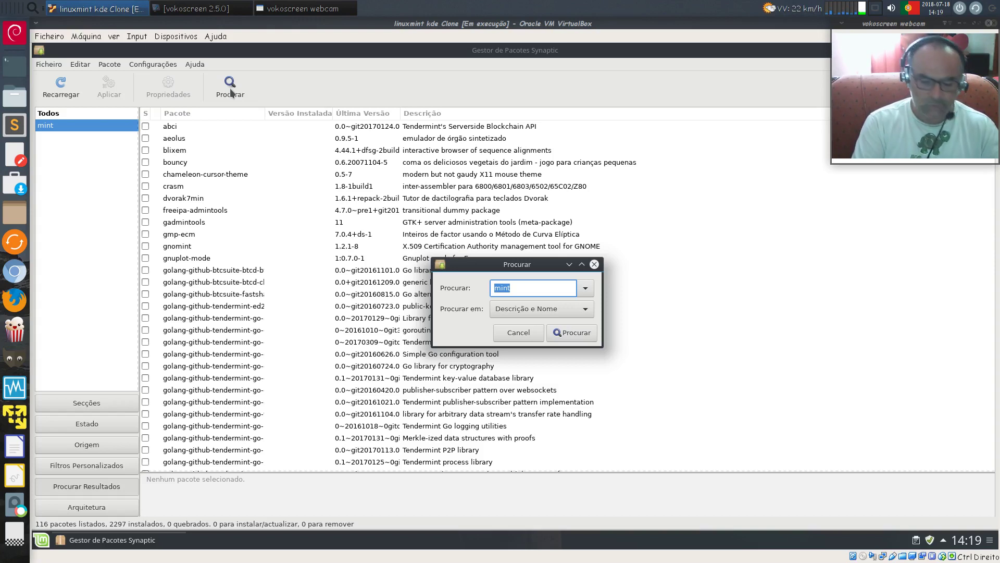
text(screenfetch)
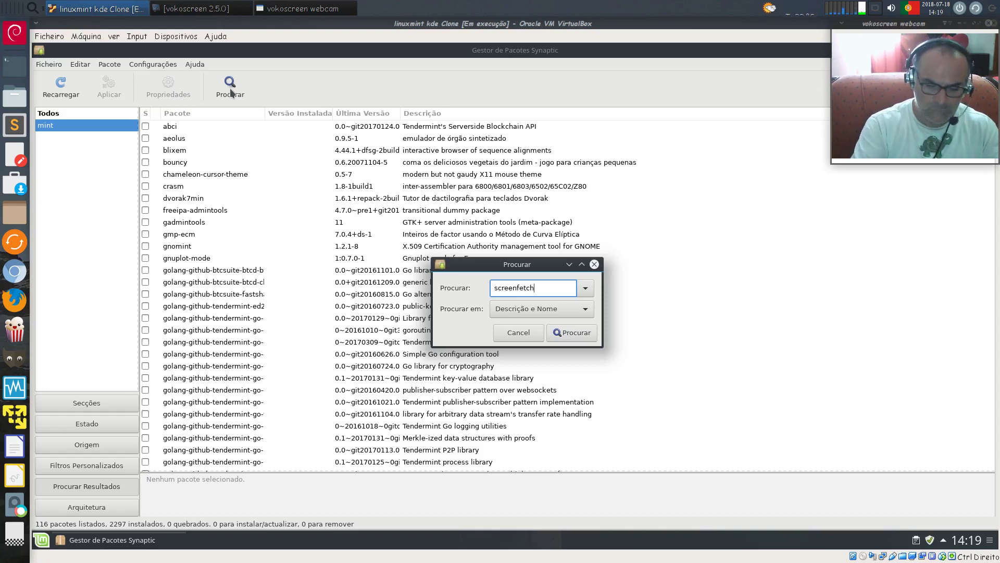
key(Return)
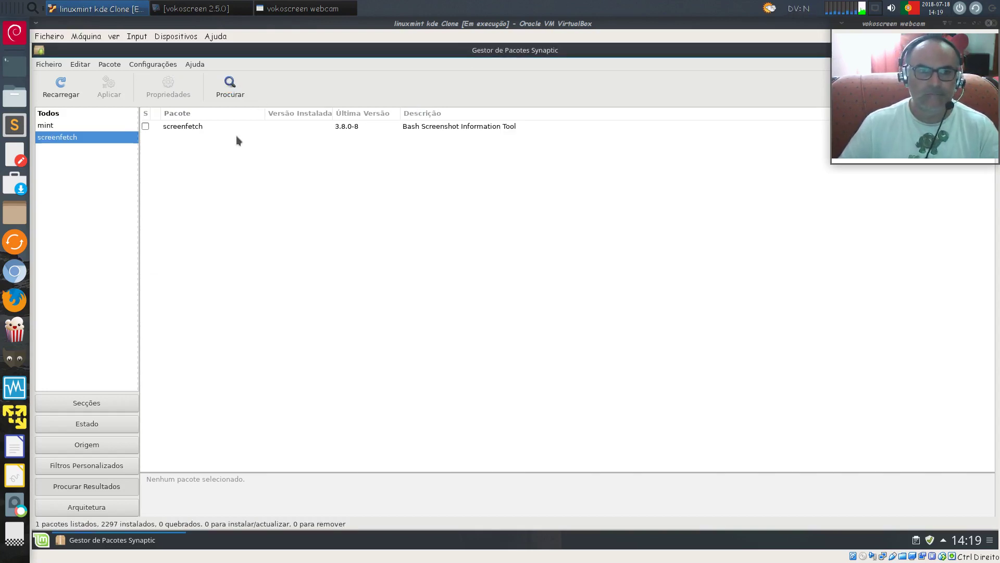
double_click(238, 126)
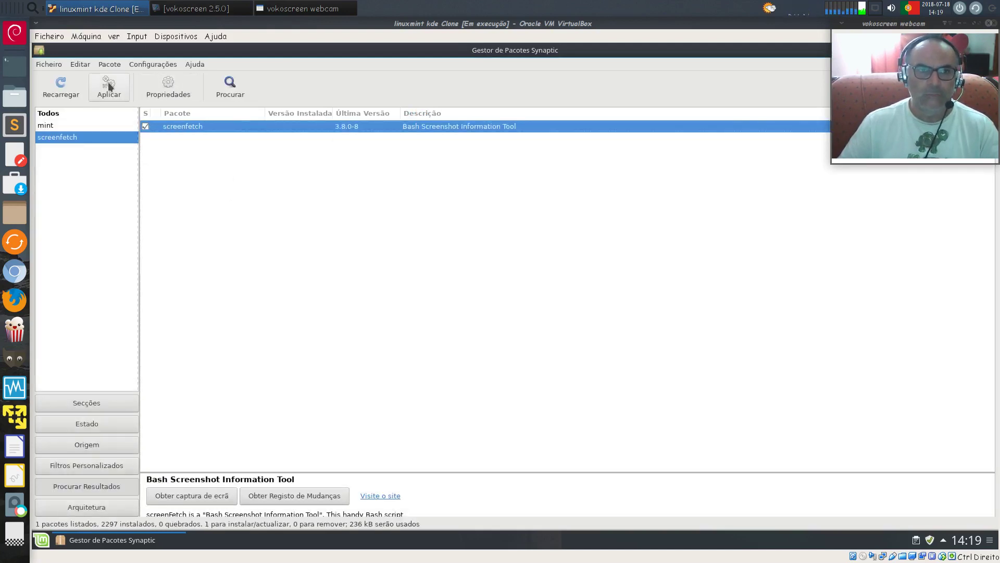
click(109, 86)
click(700, 397)
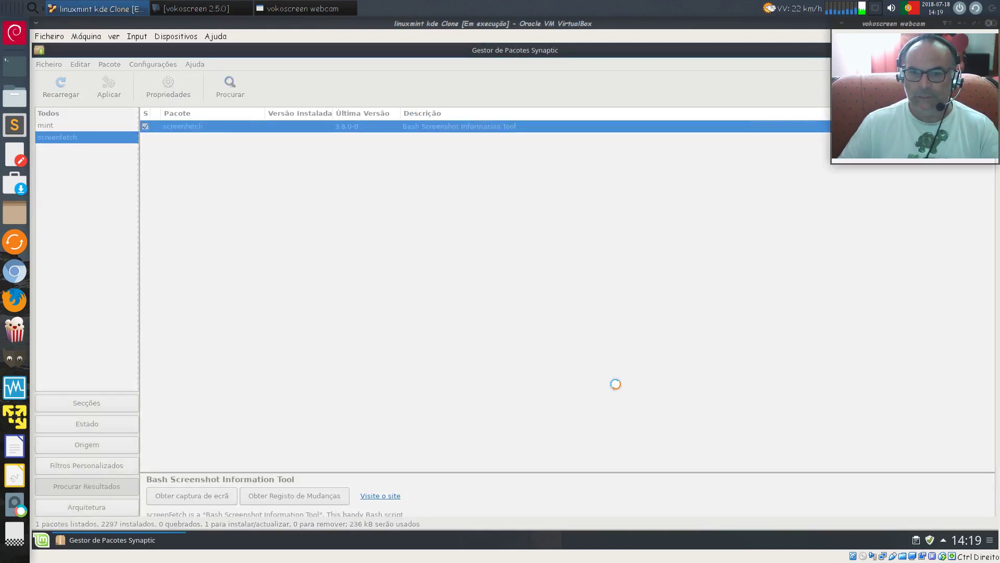
Show the hidden files of the home folder in Dolphin and open .bashrc
click(41, 540)
click(96, 312)
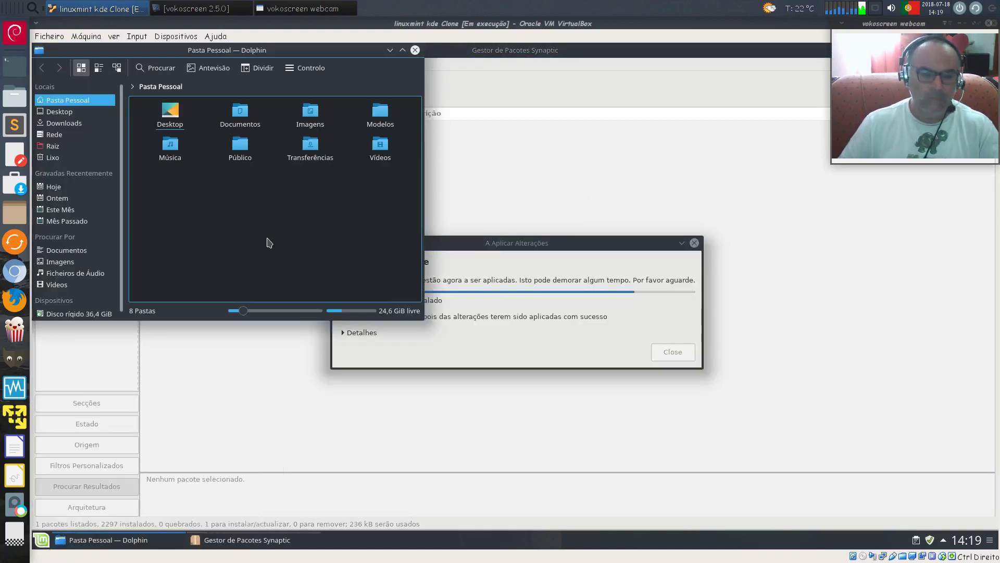
key(ctrl+h)
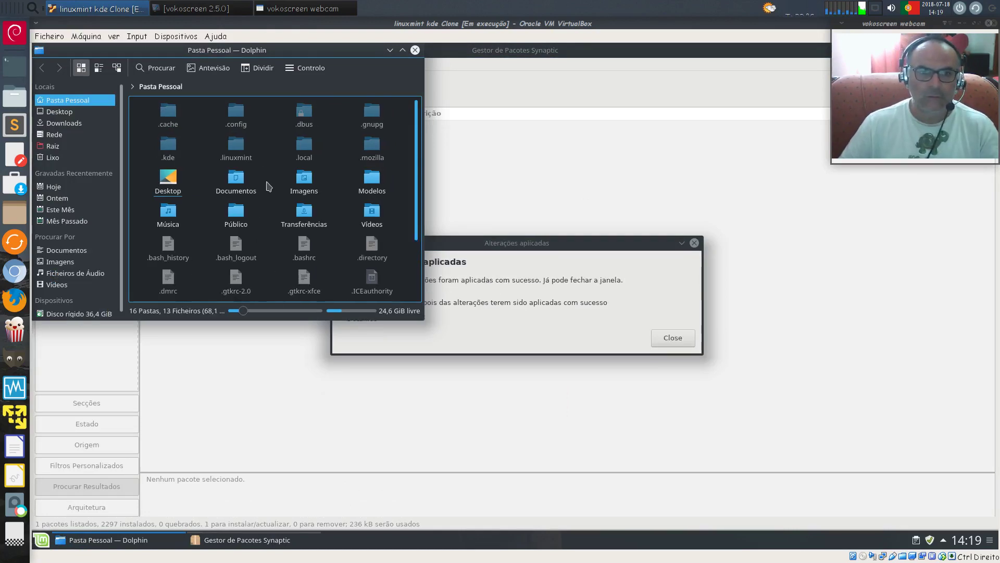
click(303, 257)
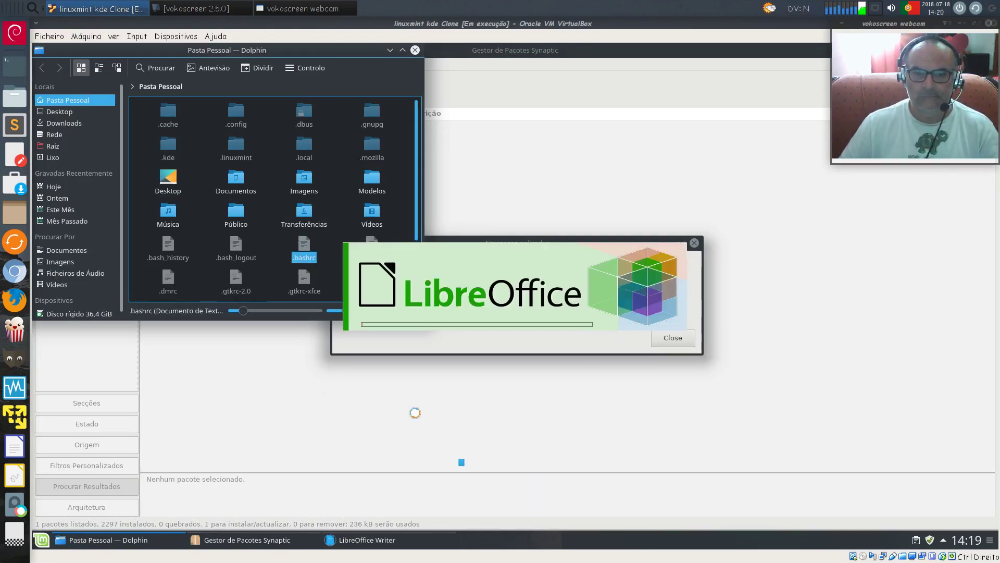
In the file type options of .bashrc, remove LibreOffice Writer from the preferred applications so that only Editor de texto is left
right_click(301, 256)
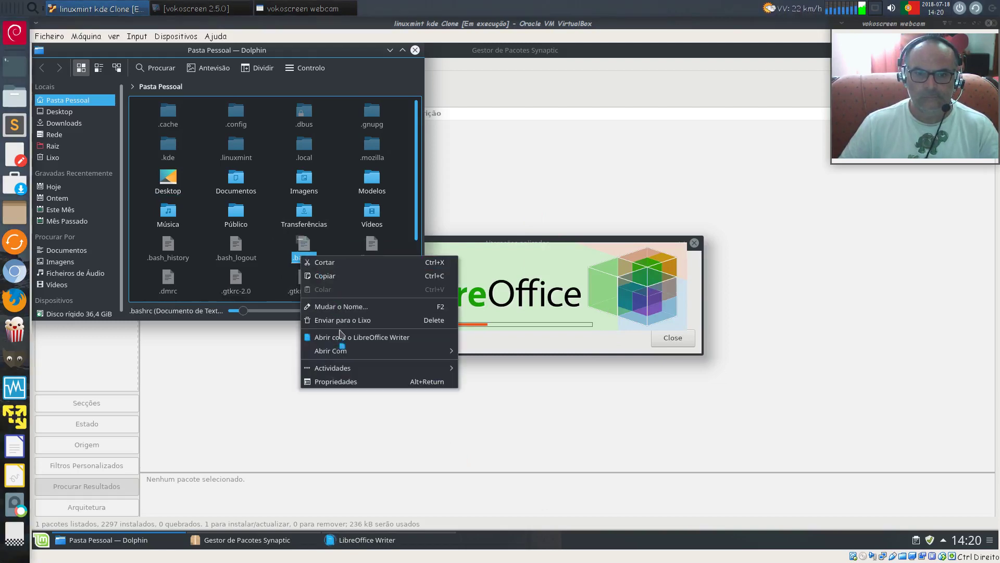
click(328, 381)
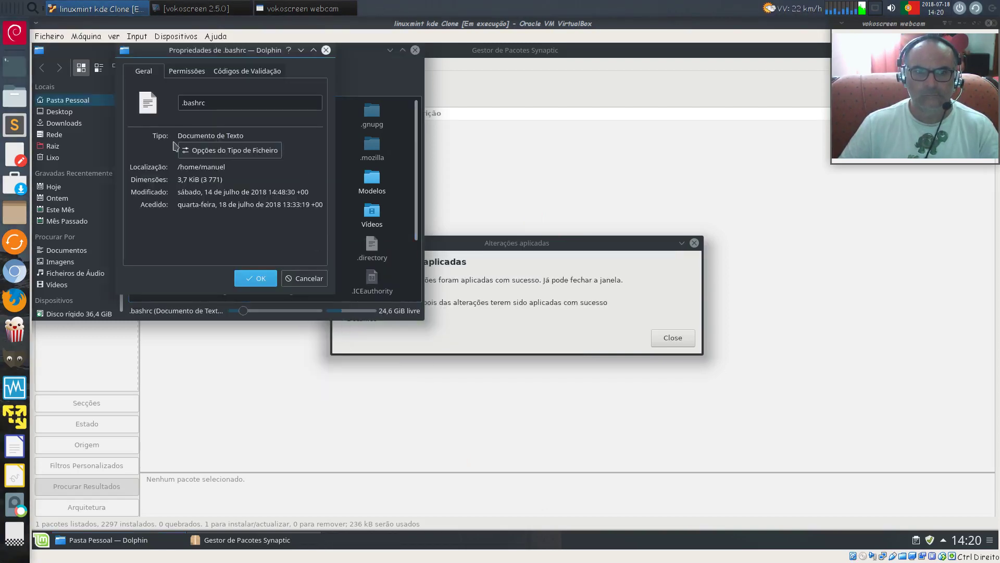
click(230, 154)
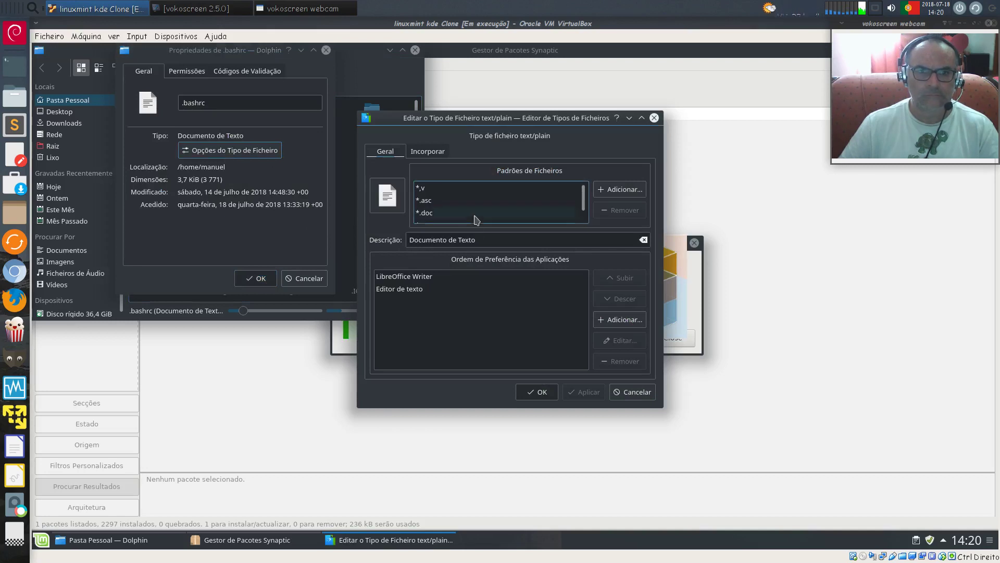
click(411, 276)
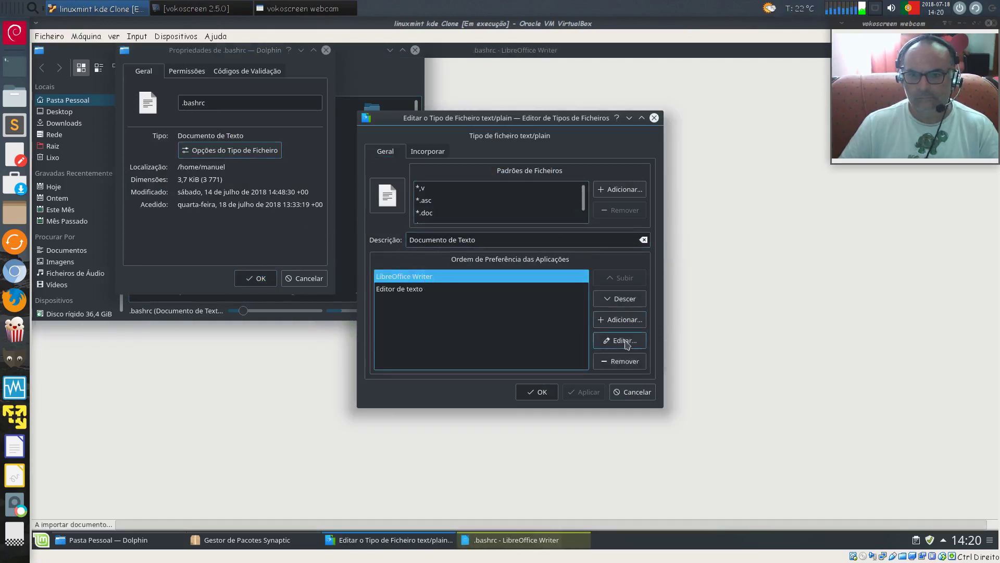
click(621, 363)
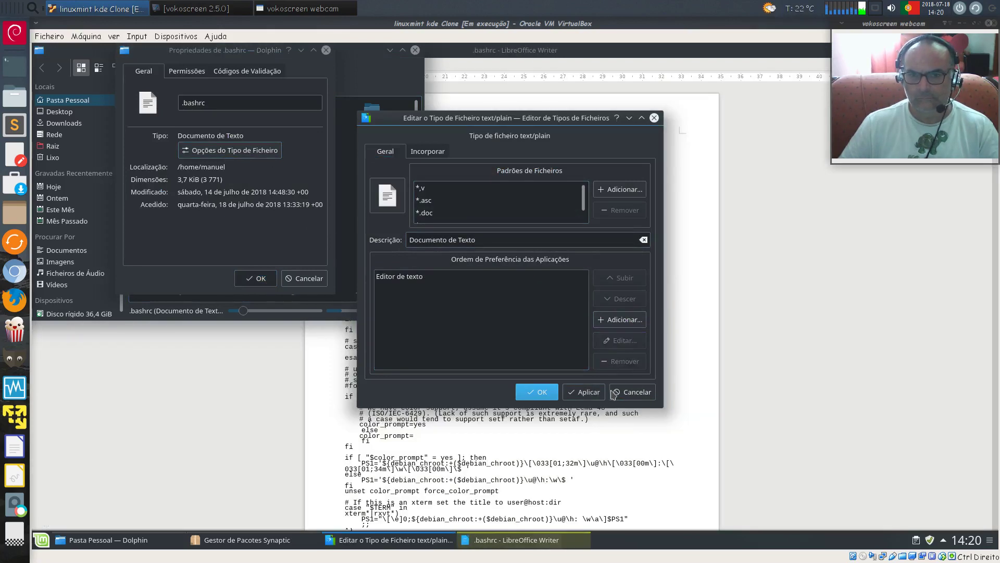
click(412, 276)
click(583, 392)
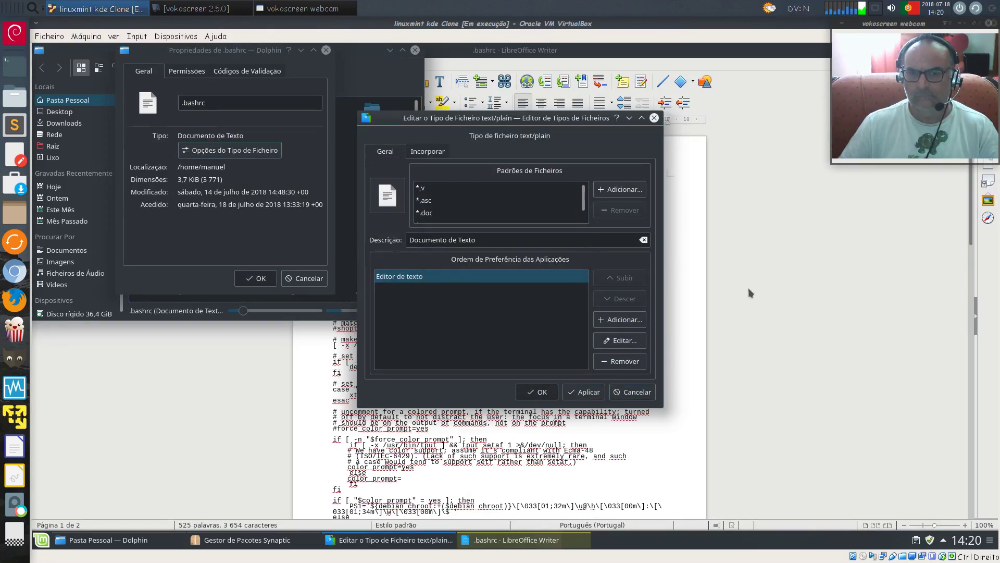
Close the .bashrc document in LibreOffice Writer, and accept the file type and properties dialogs
click(748, 288)
drag(663, 73, 663, 127)
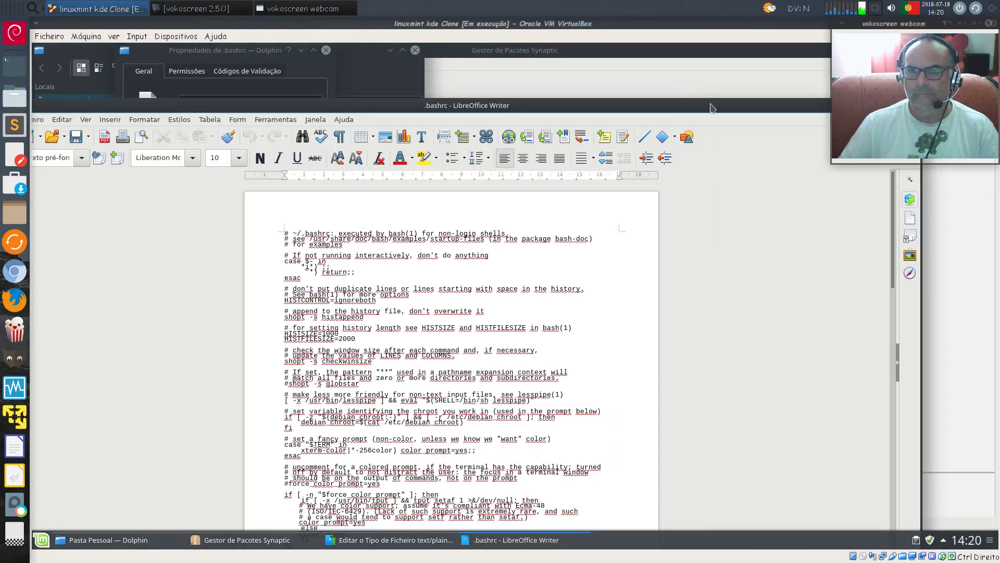
drag(712, 106, 491, 211)
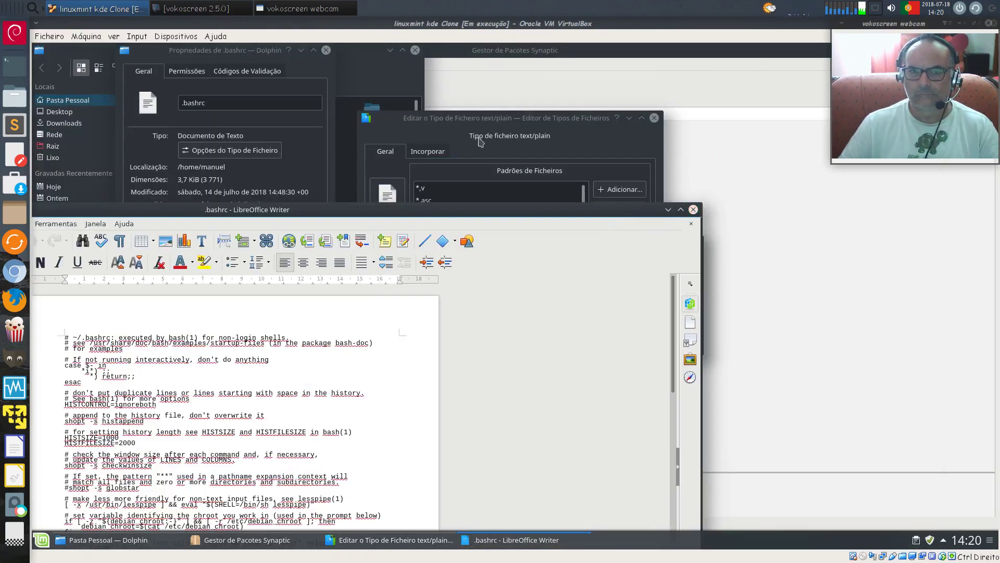
click(694, 209)
click(537, 391)
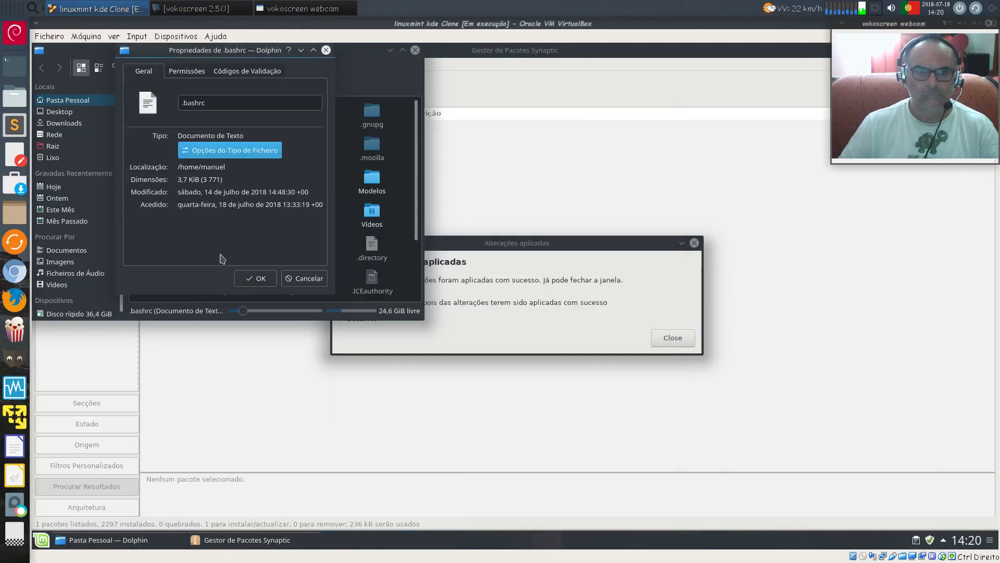
click(256, 278)
Open .bashrc in the text editor and add the line screenfetch at the end, below the final fi
double_click(304, 247)
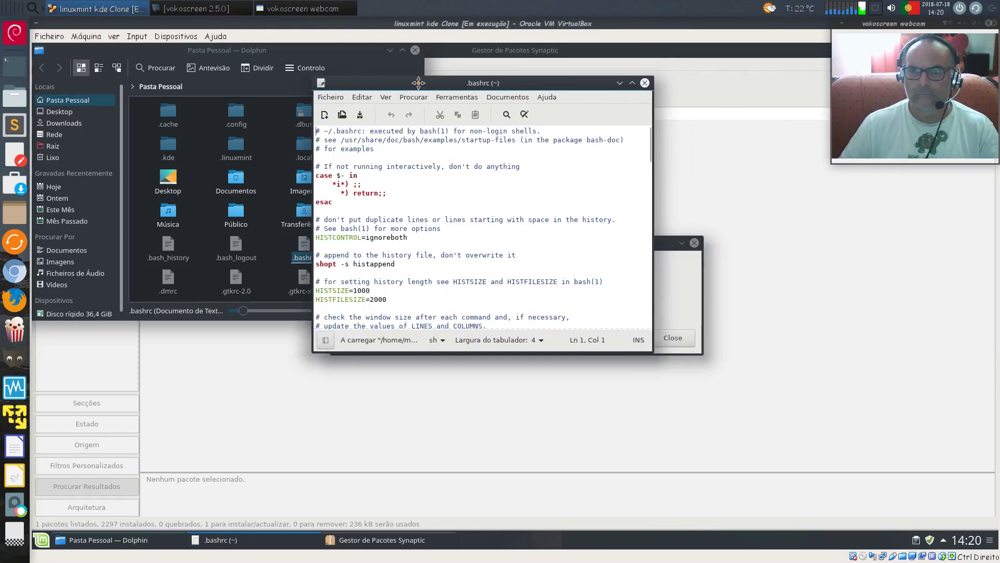
scroll(567, 272, down, 5)
scroll(573, 268, down, 3)
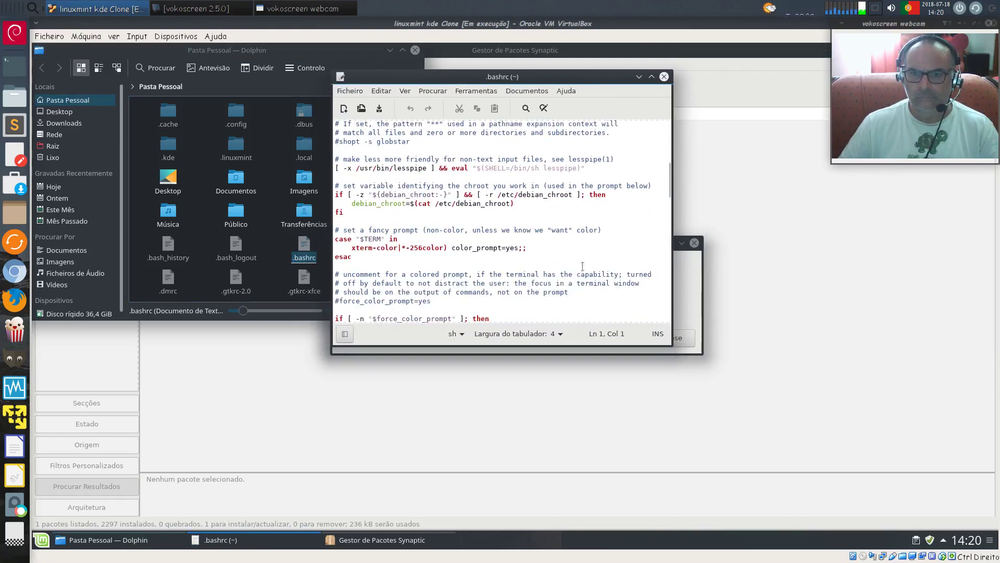
drag(670, 180, 670, 307)
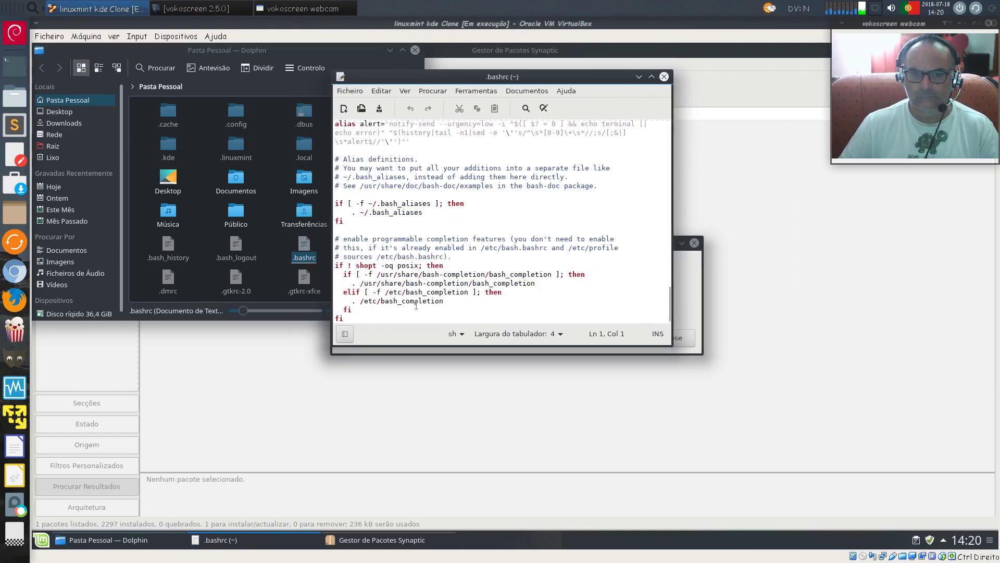
click(364, 316)
key(Return)
key(Return)
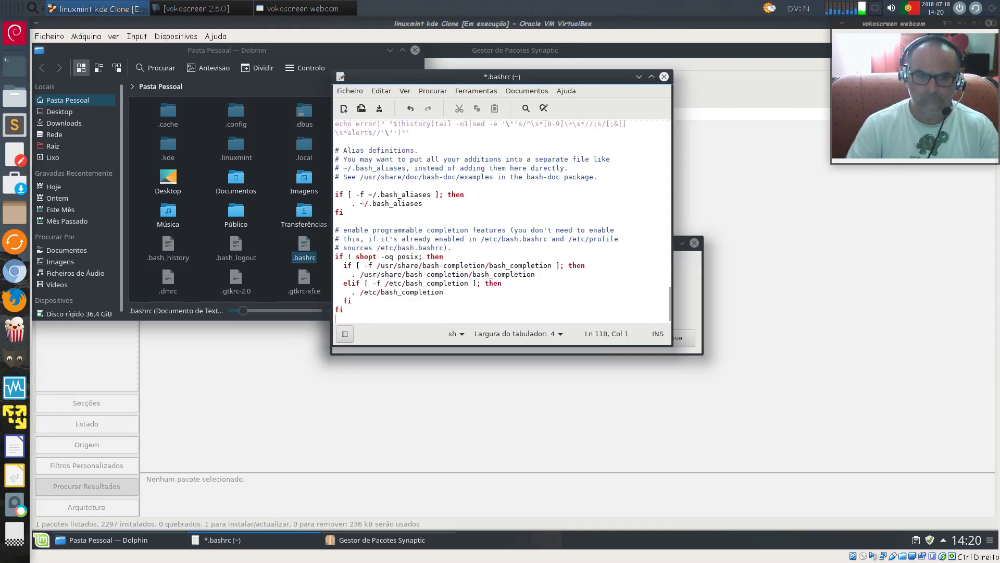
text(sc)
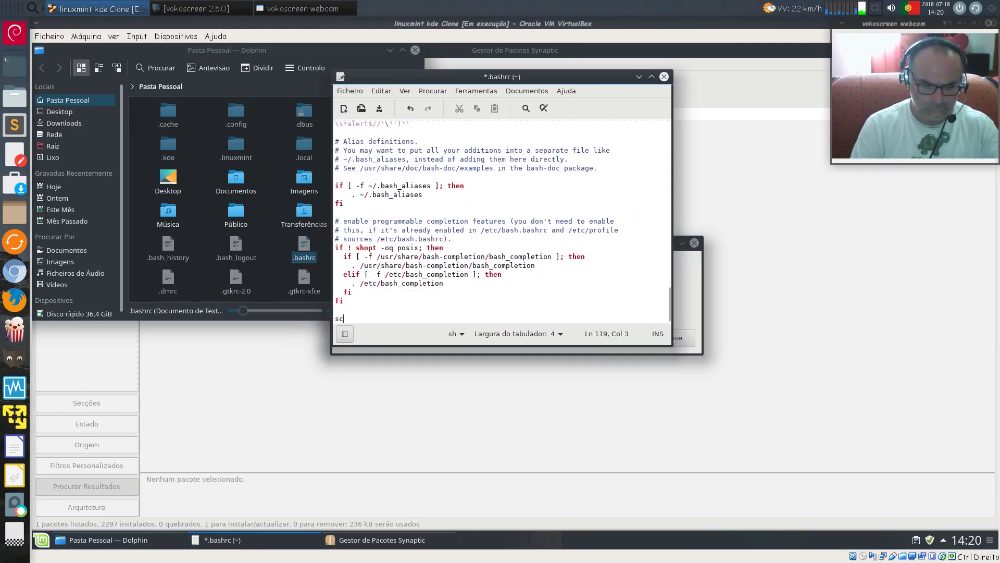
text(reenfetch)
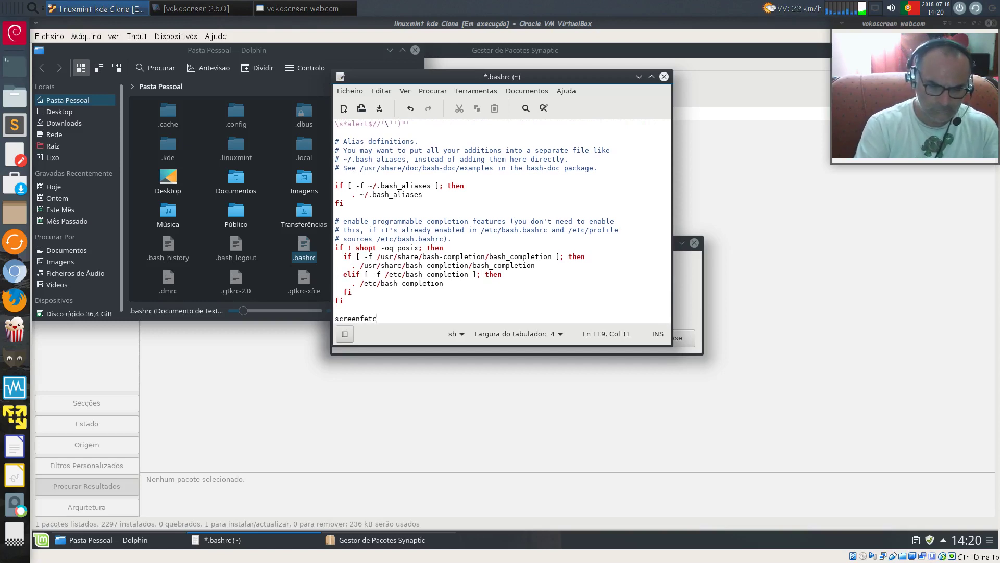
Save the edited .bashrc and close the text editor
click(349, 91)
click(359, 131)
click(664, 77)
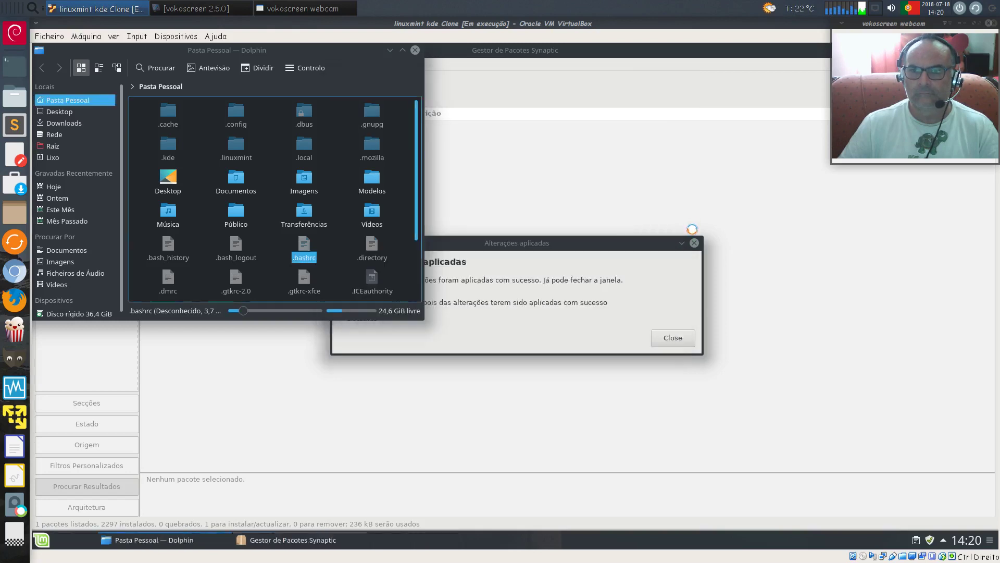
Dismiss Synaptic's applied-changes dialog, hide the hidden files in Dolphin, and close both Dolphin and Synaptic
click(695, 243)
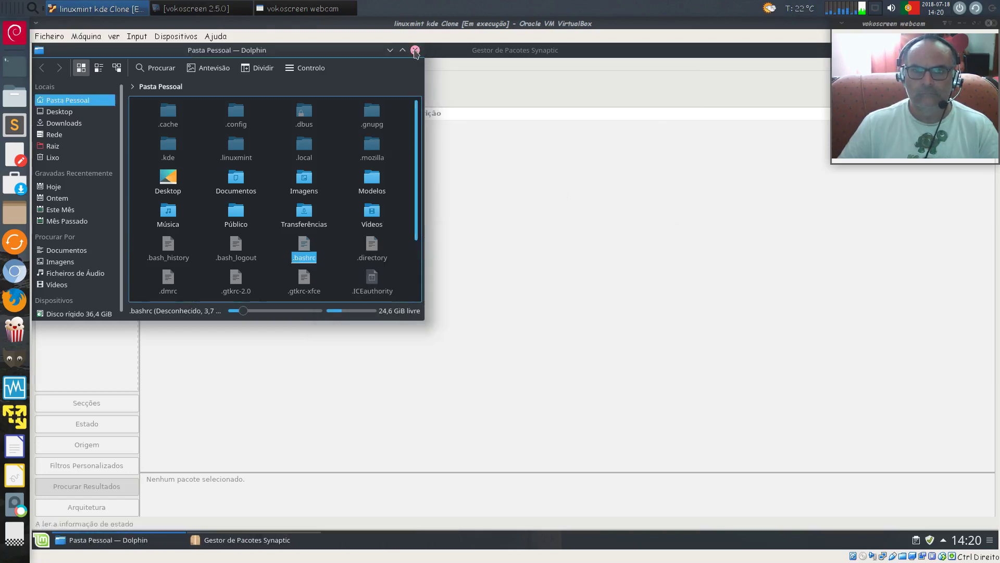
key(ctrl+h)
click(415, 51)
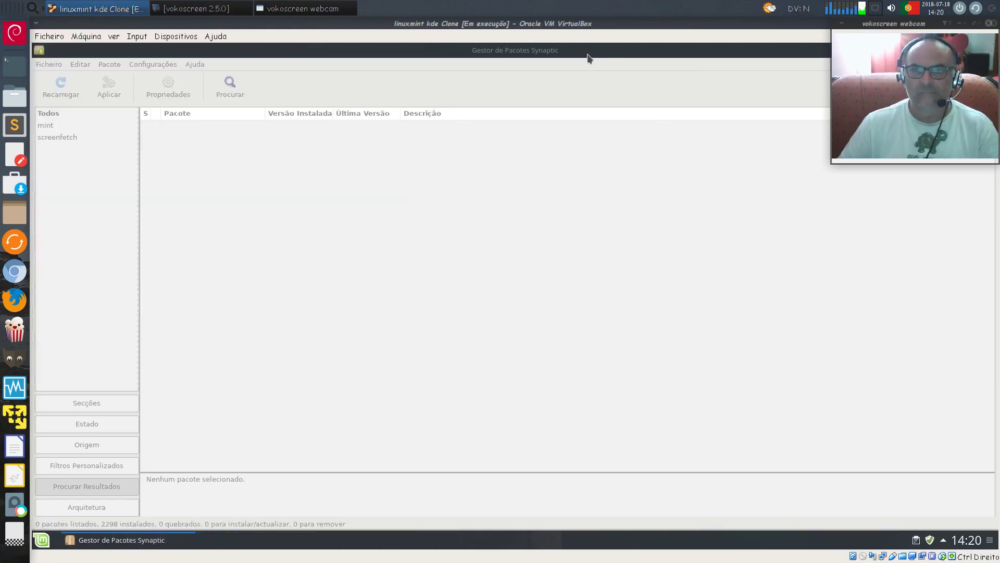
drag(638, 148, 710, 177)
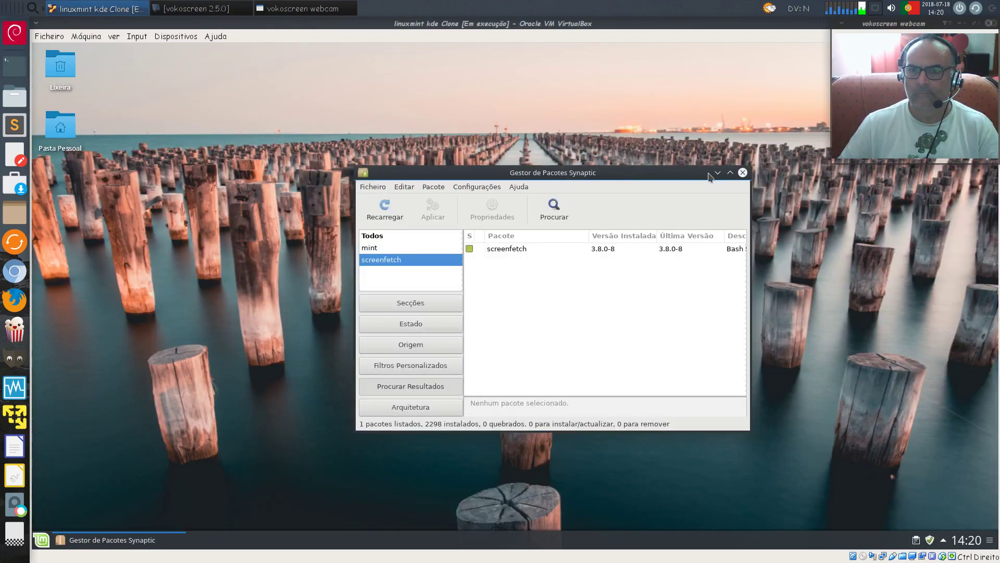
click(742, 172)
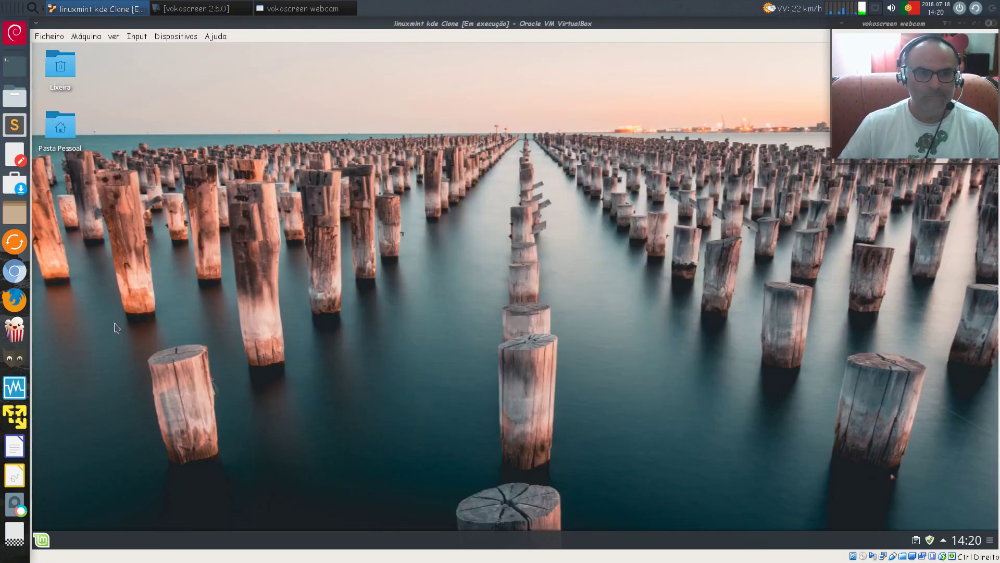
Search the application launcher for Konsole, launch it and move its window towards the middle of the desktop
click(49, 537)
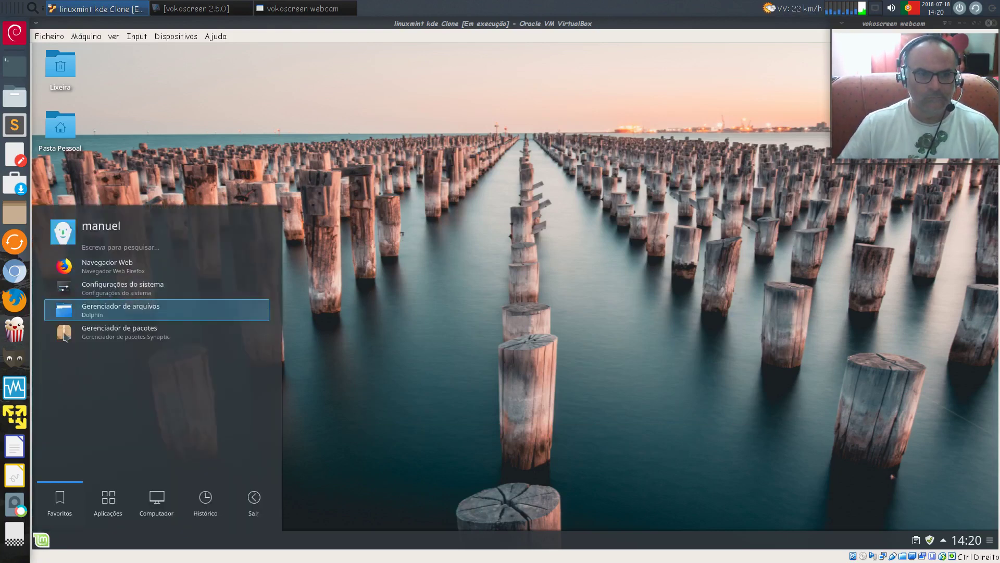
text(ko)
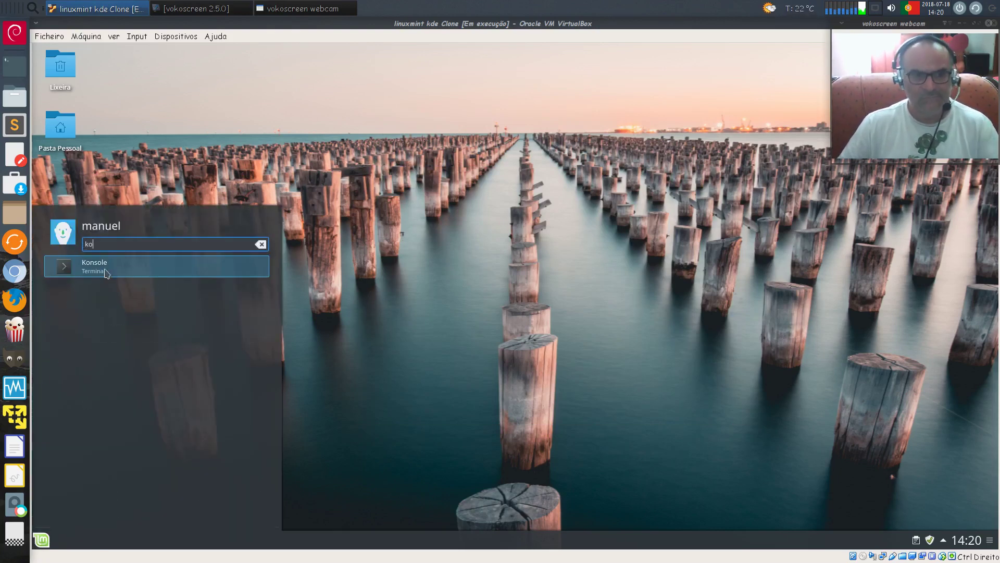
click(106, 266)
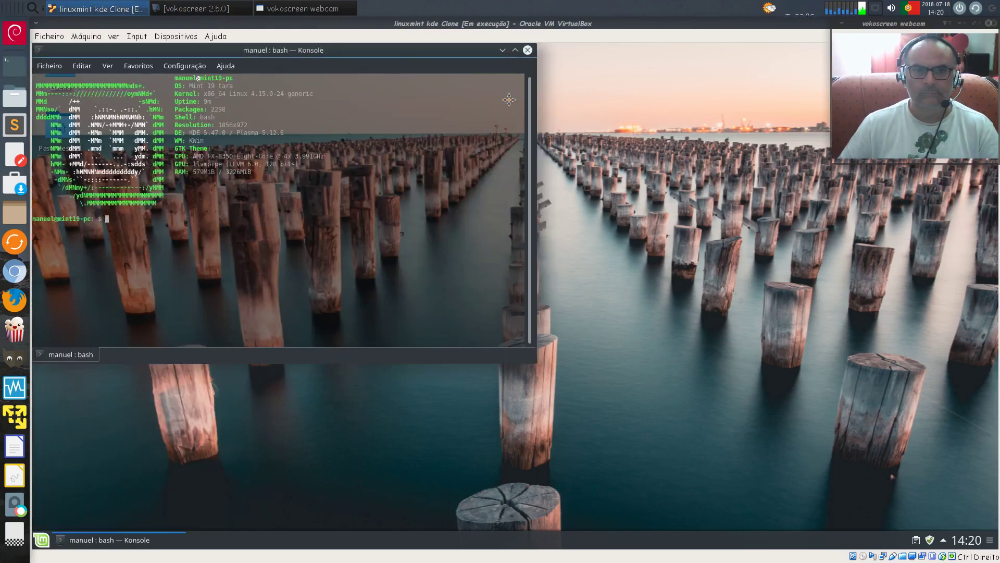
drag(333, 45, 521, 129)
Set the text size of the current Konsole profile to 11 and apply the change
right_click(536, 321)
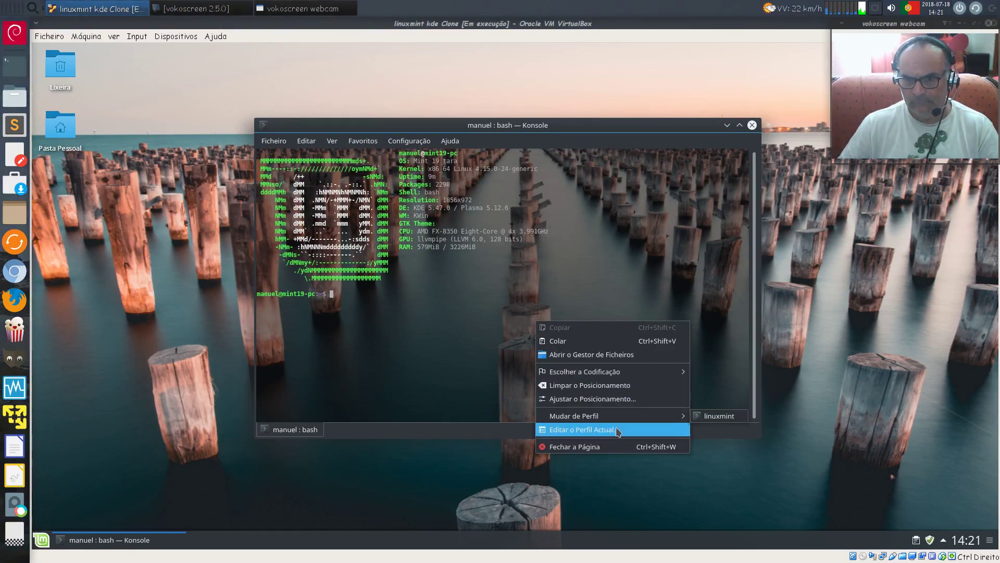
click(617, 430)
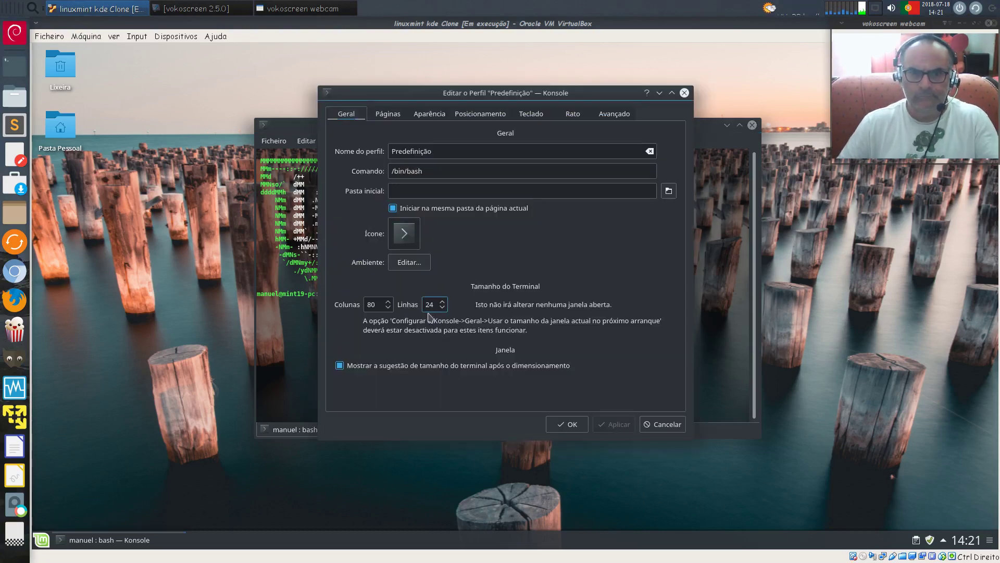
click(429, 113)
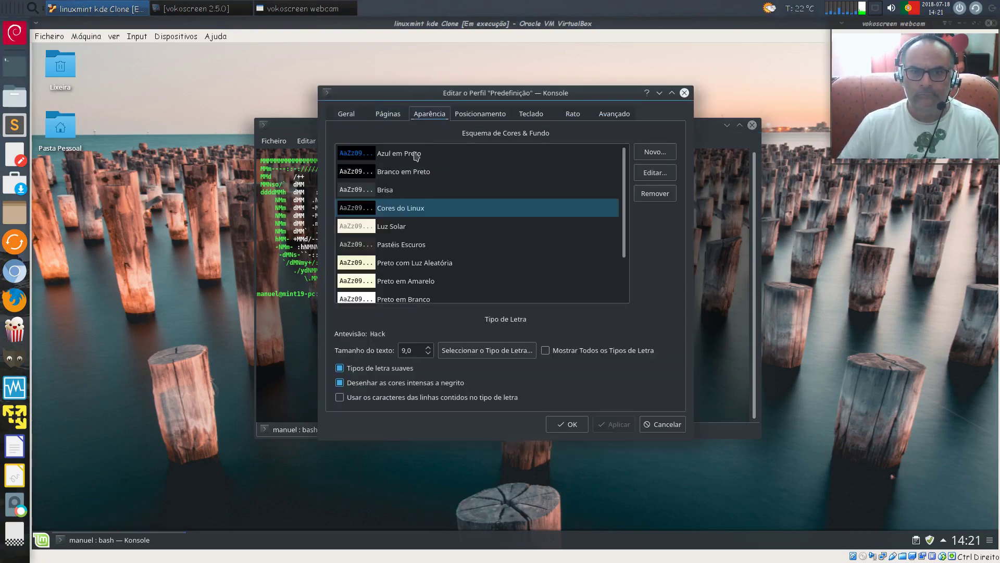
scroll(429, 350, up, 2)
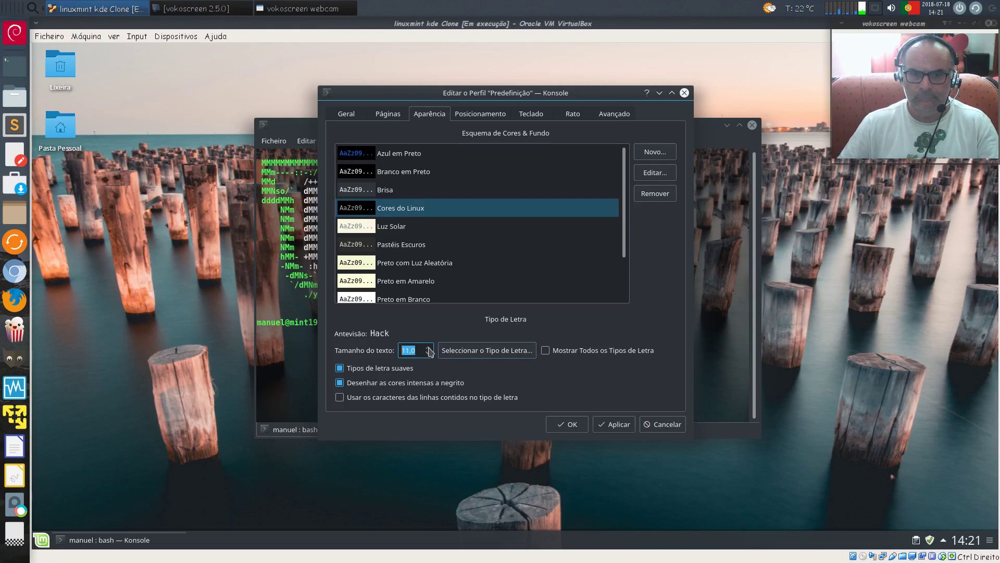
click(615, 424)
click(567, 424)
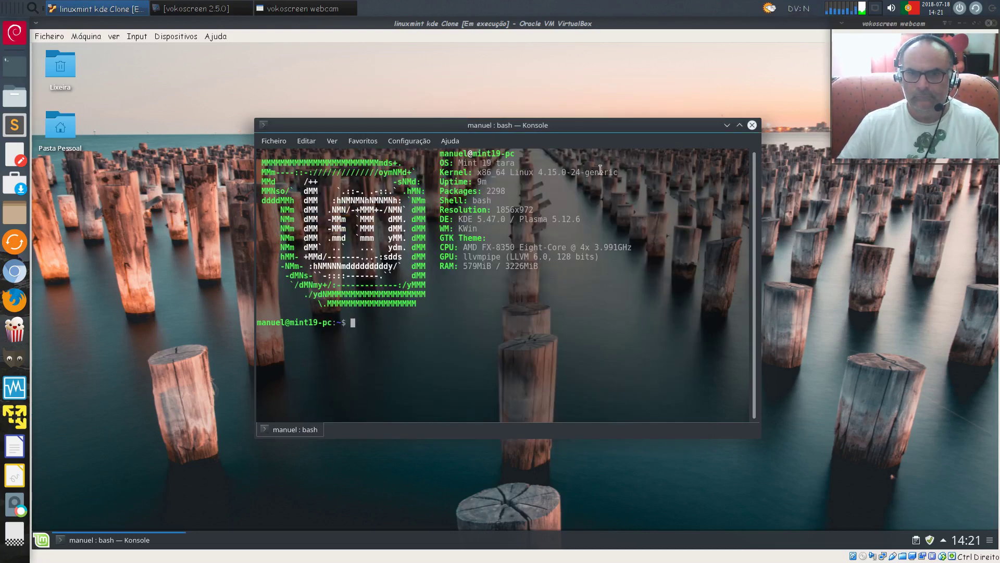
Examine the RAM, operating system and KDE version lines of the screenfetch output, and close Konsole
drag(581, 131, 535, 126)
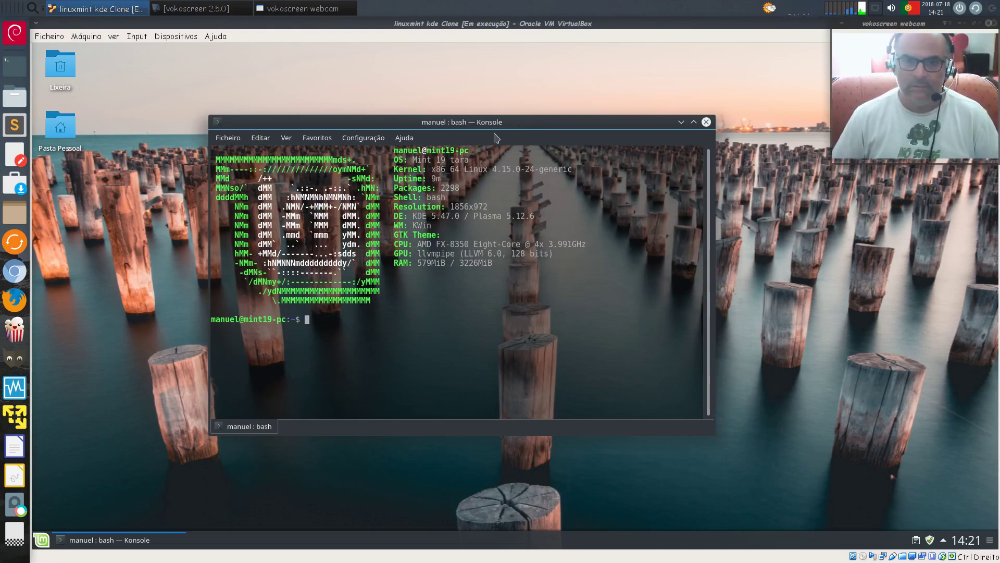
drag(417, 269, 428, 267)
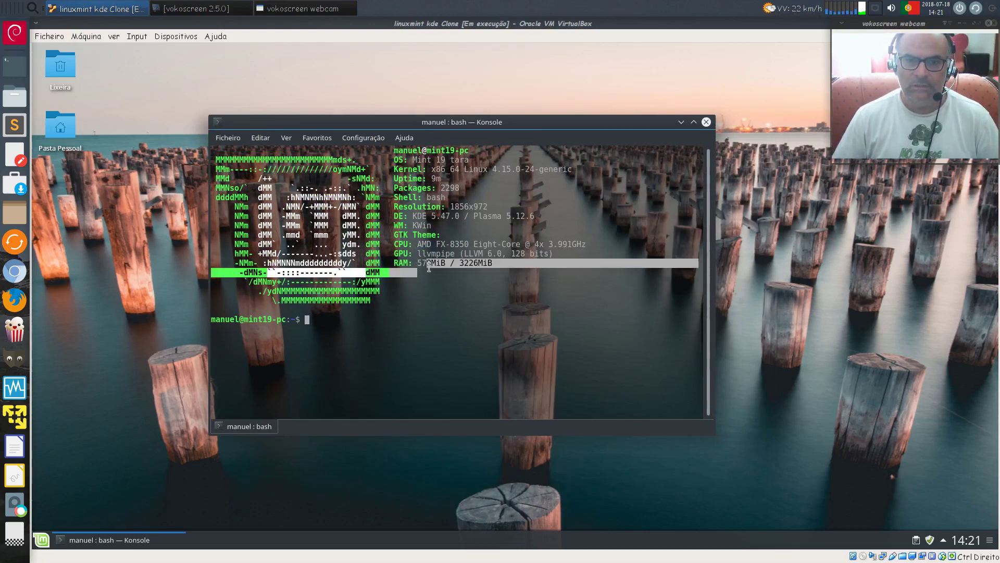
drag(495, 264, 381, 263)
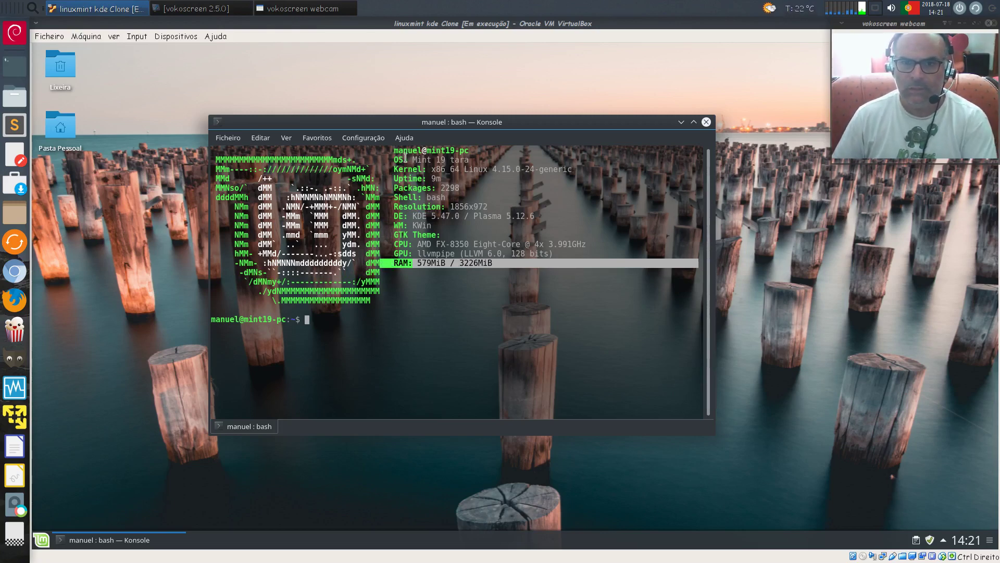
drag(405, 157, 484, 160)
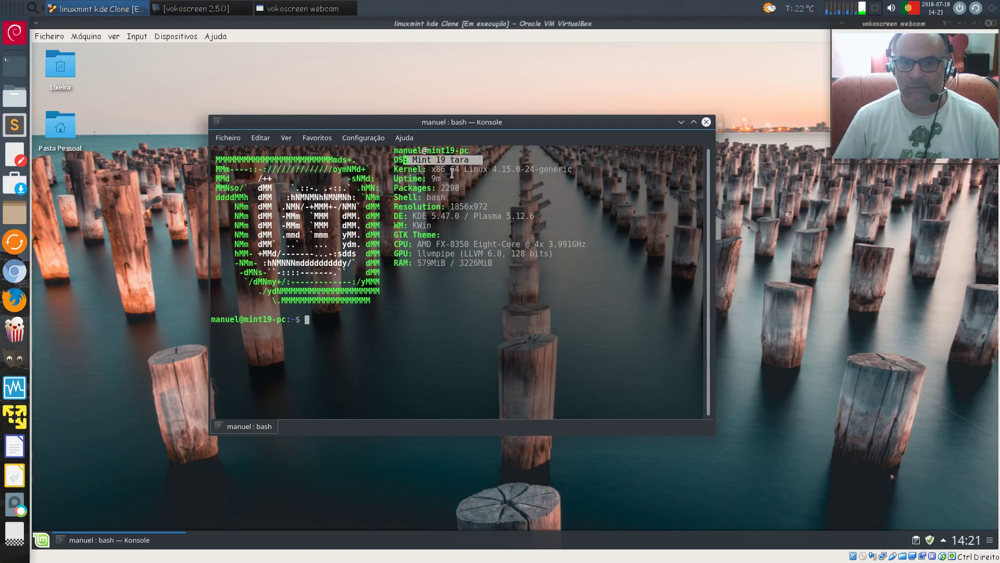
drag(603, 178, 412, 163)
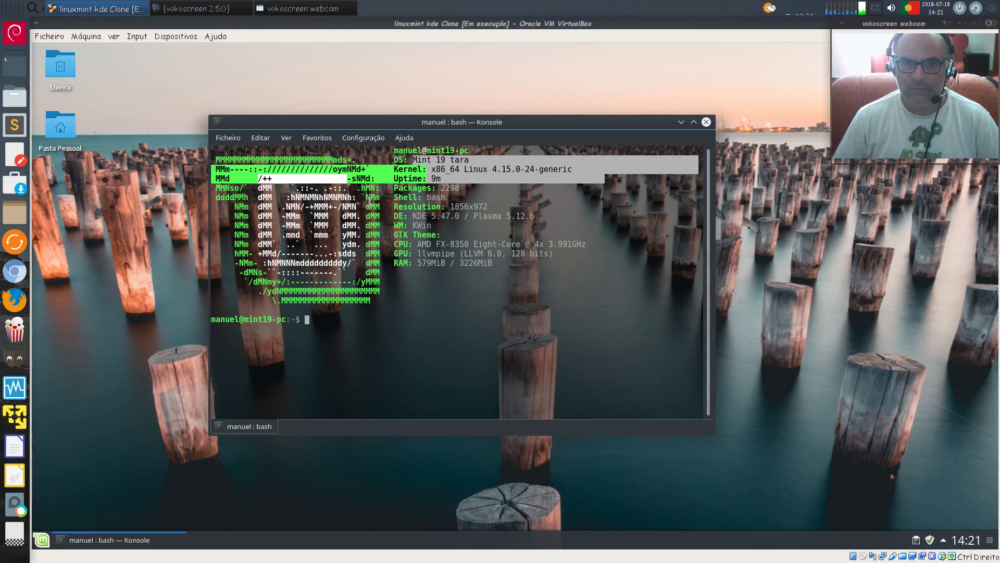
click(428, 219)
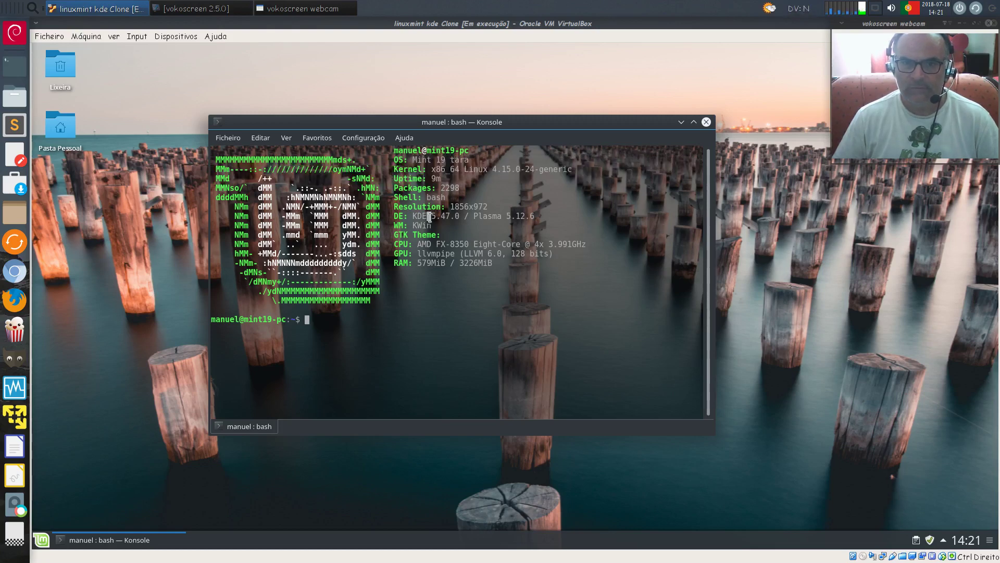
double_click(431, 216)
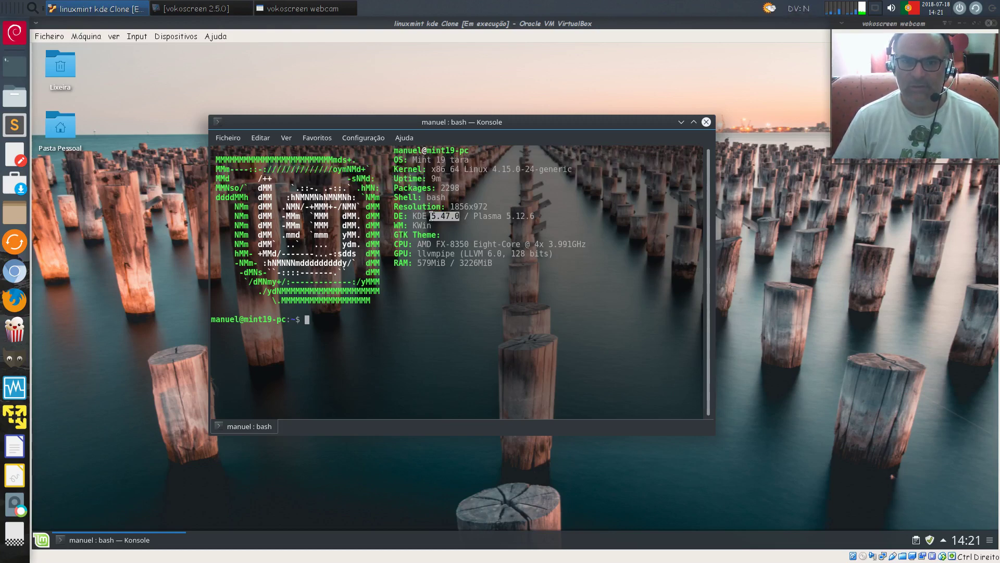
click(706, 122)
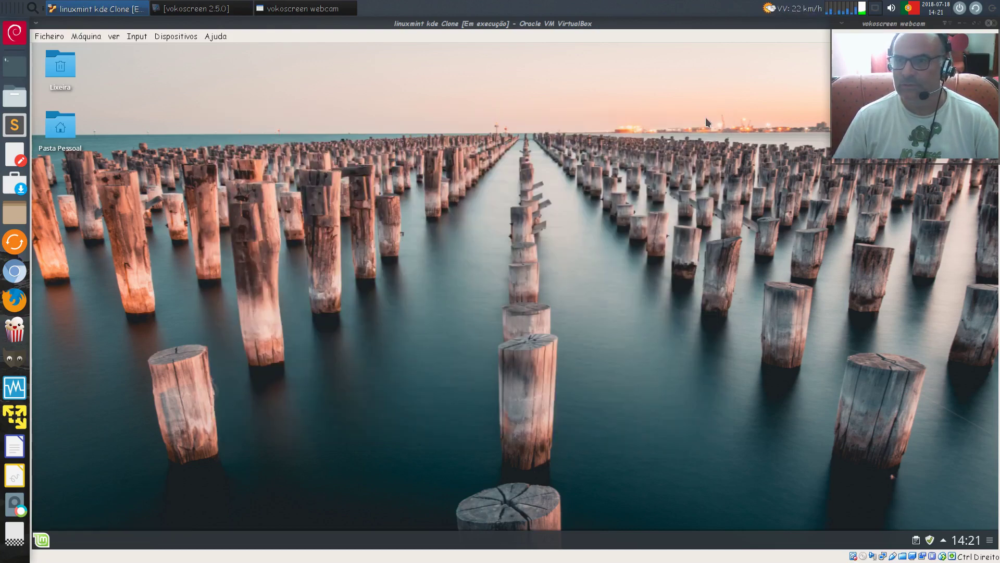
Open KInfocenter, enlarge its window to examine the Linux Mint, Plasma and hardware information, and close it
click(45, 539)
text(kin)
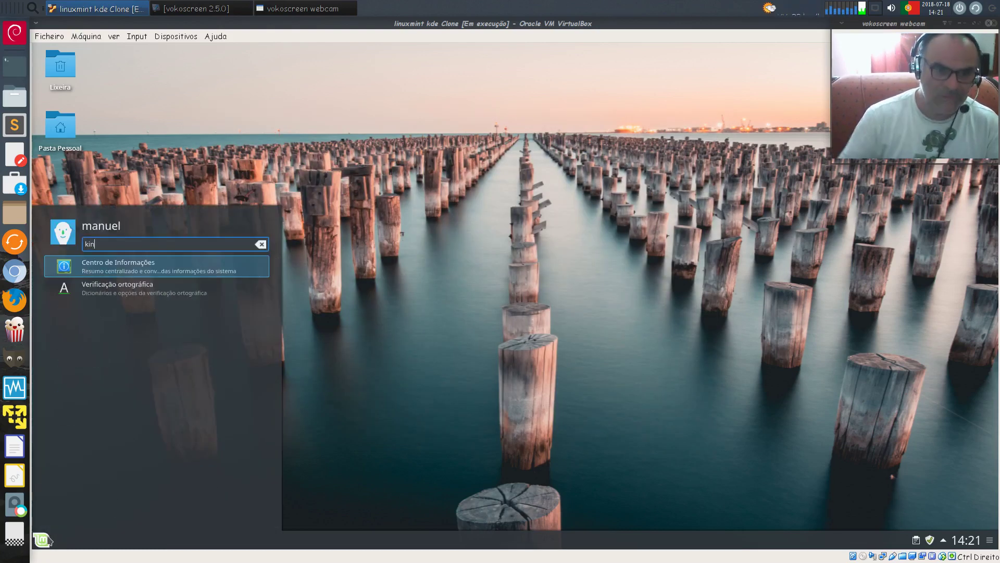
click(116, 266)
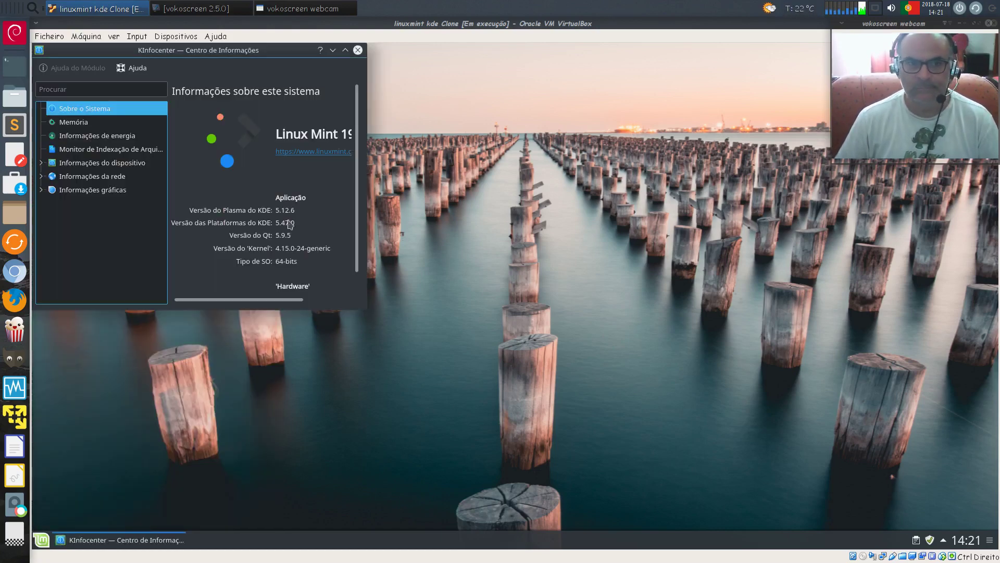
drag(232, 70, 391, 117)
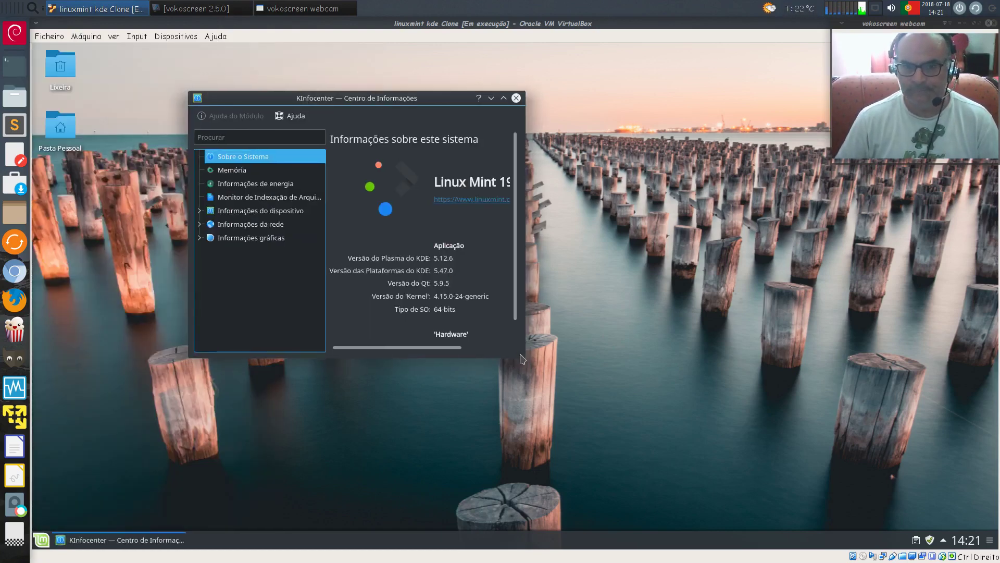
drag(688, 362, 849, 460)
drag(613, 98, 515, 74)
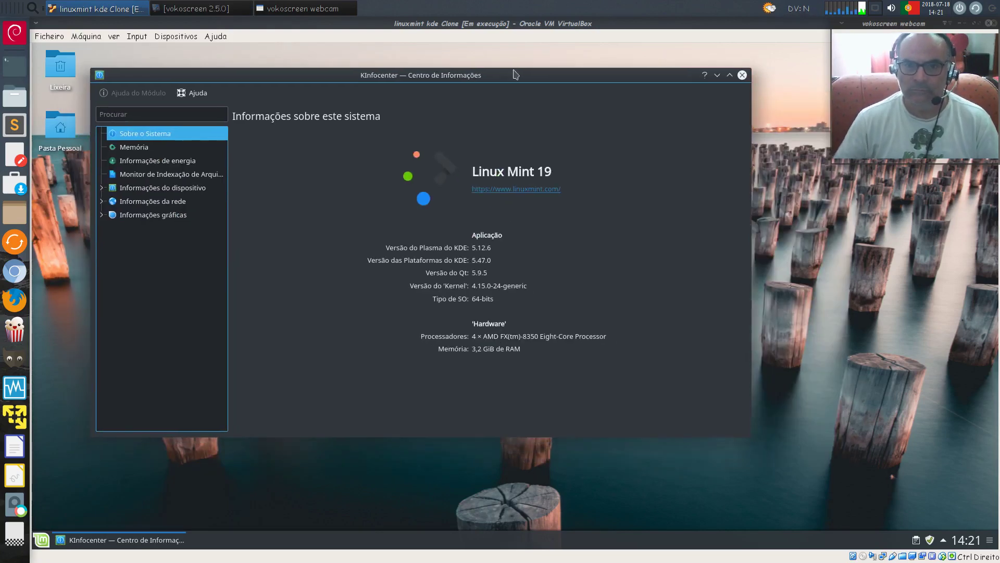
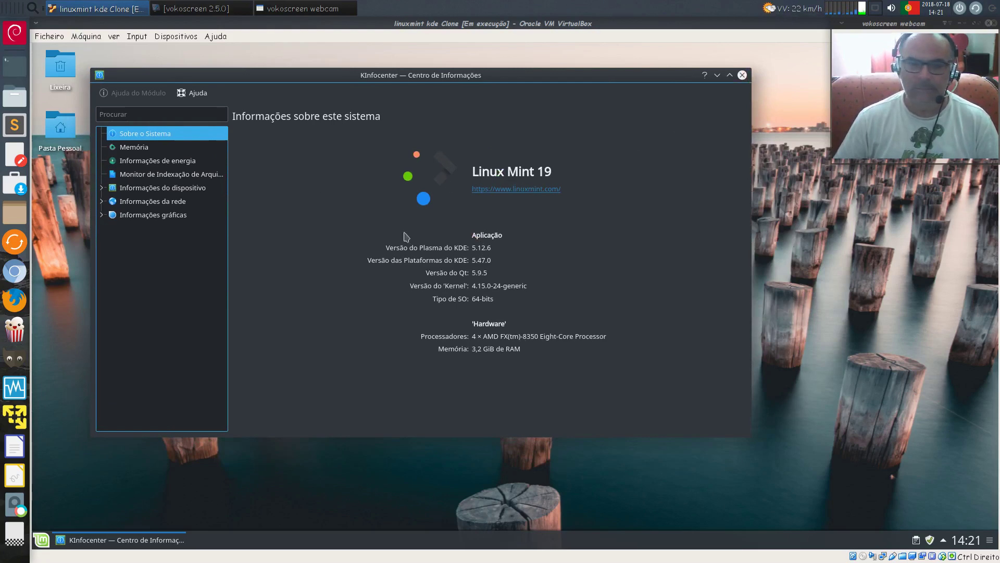
click(743, 74)
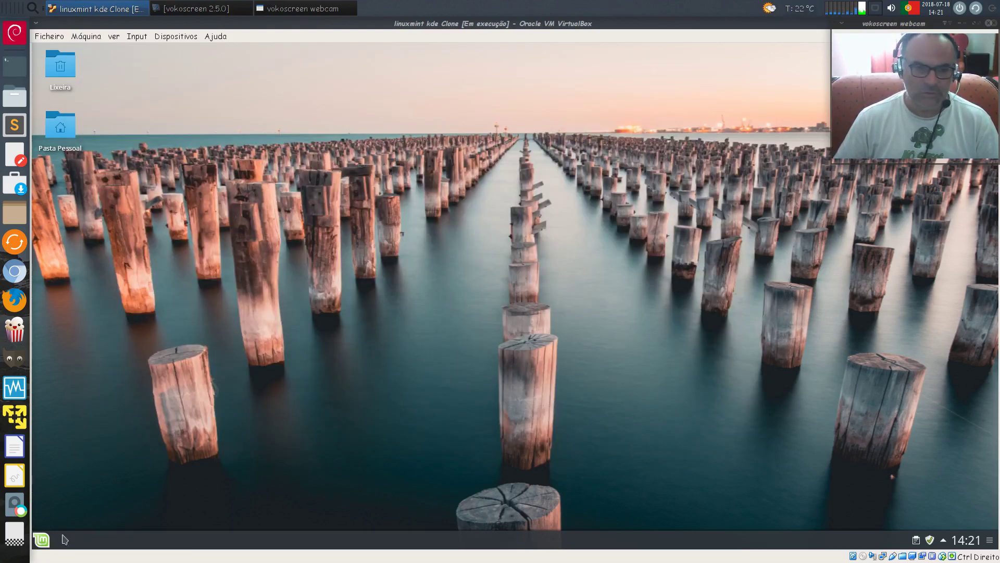
Open the Time and Date tool from the Configurações application category, examine the time zone and synchronisation settings, and close it
click(42, 540)
click(108, 501)
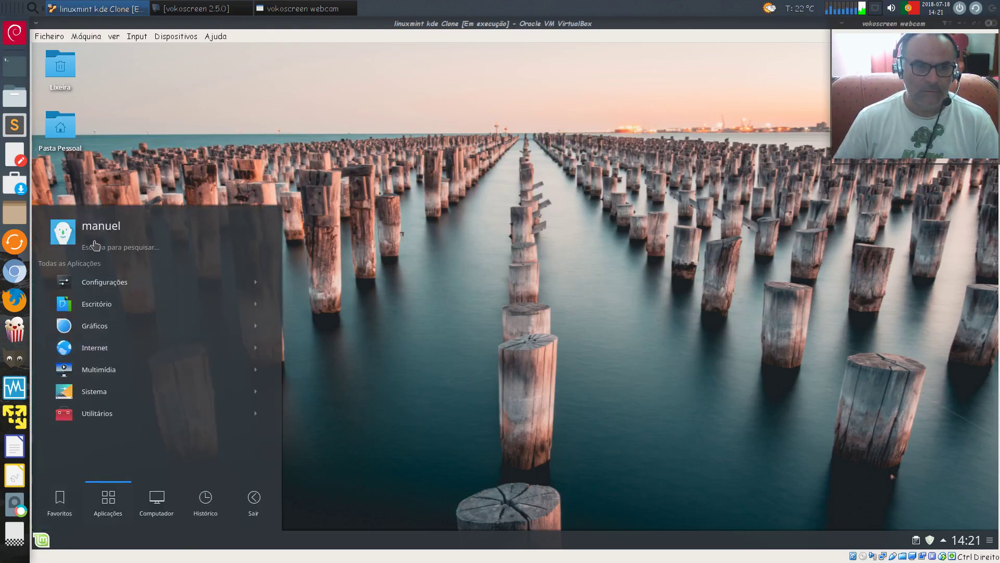
click(104, 282)
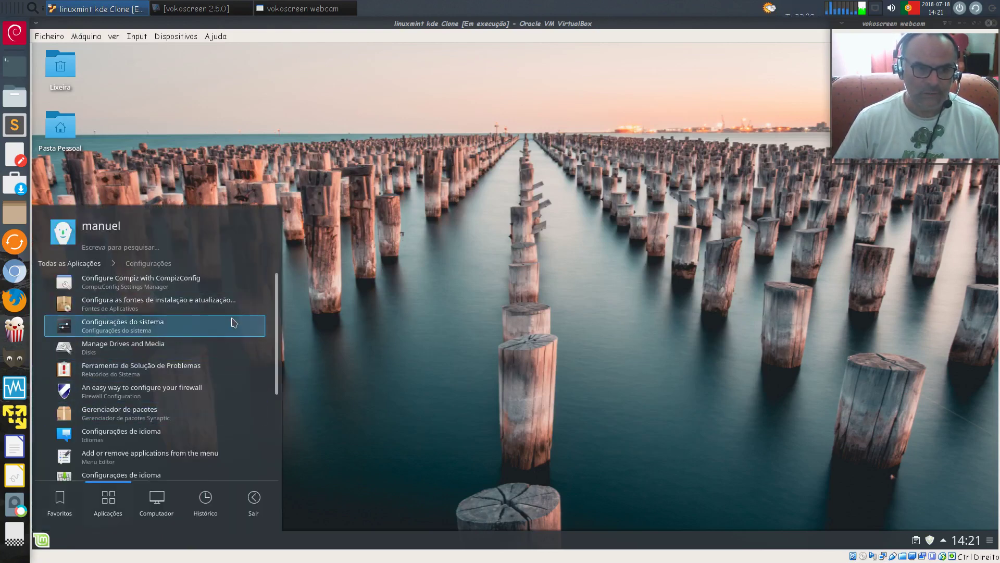
scroll(229, 324, down, 3)
scroll(230, 325, down, 1)
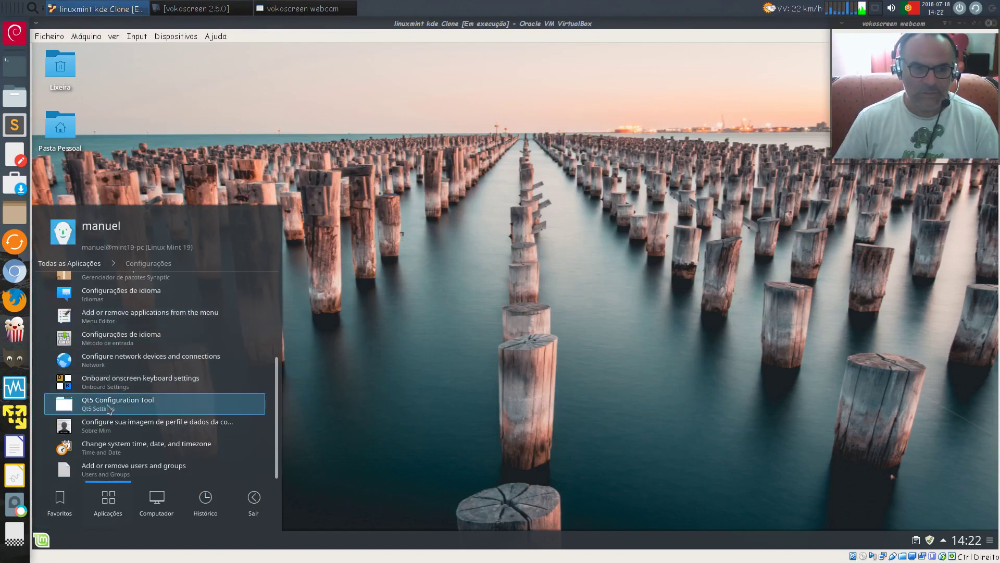
click(152, 448)
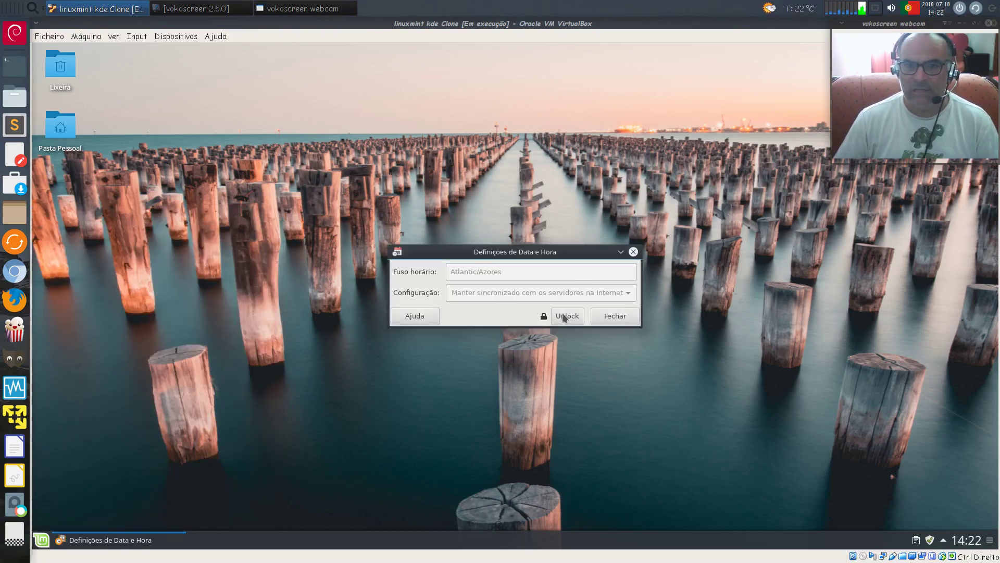
click(564, 318)
click(614, 340)
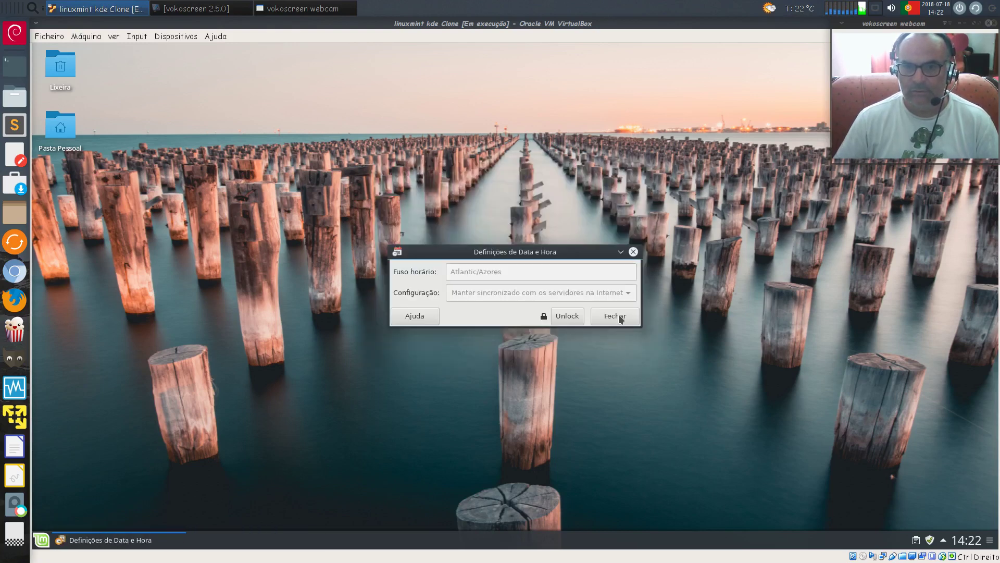
click(620, 317)
Open the desktop configuration and apply the mountain lake image with two trees on a rock as wallpaper
click(42, 540)
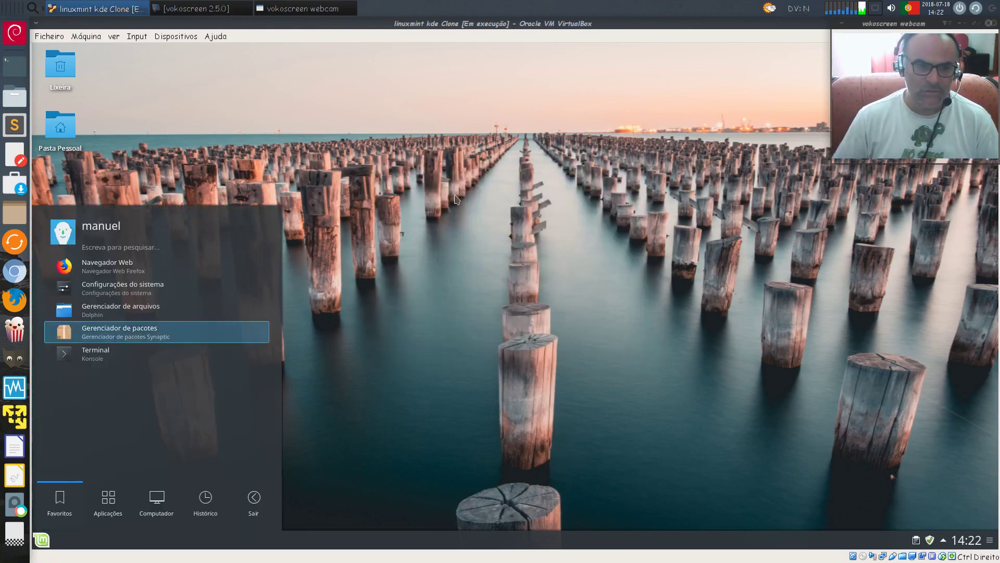
right_click(490, 136)
key(Escape)
right_click(573, 180)
click(607, 376)
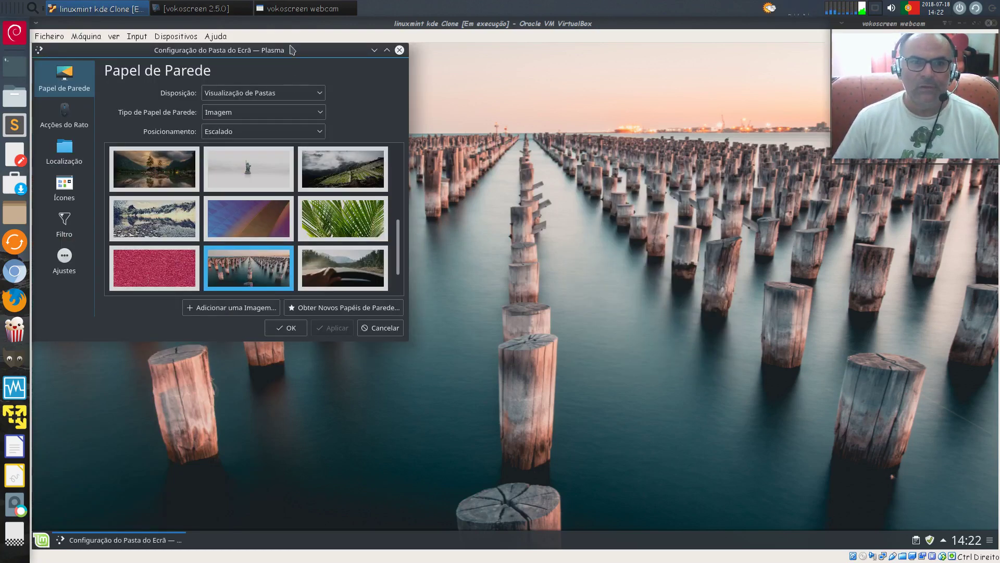
key(super+Page_Up)
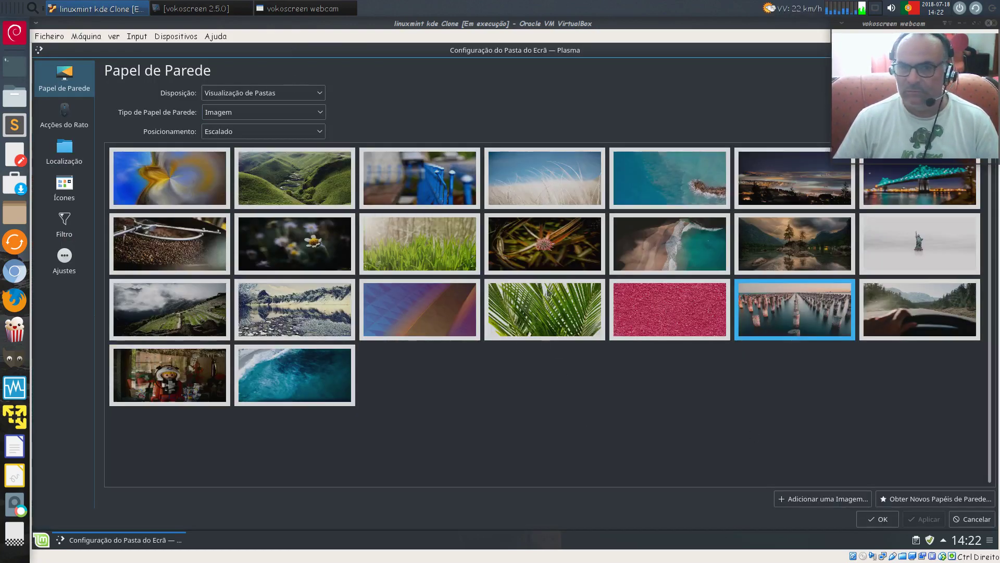
double_click(578, 50)
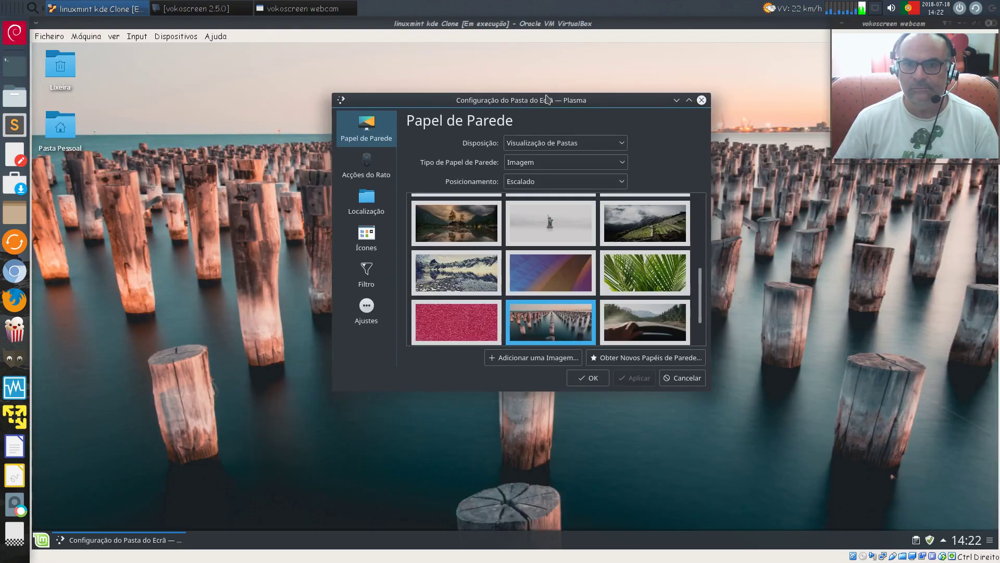
click(456, 223)
click(631, 376)
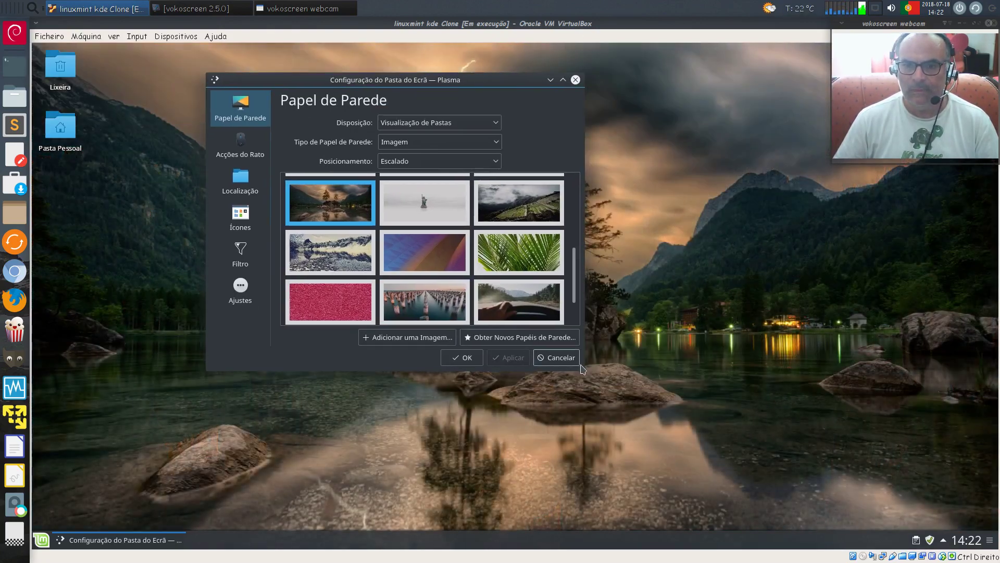
Enlarge the wallpaper configuration window, look through the available images, and close it without further changes
drag(583, 366, 969, 516)
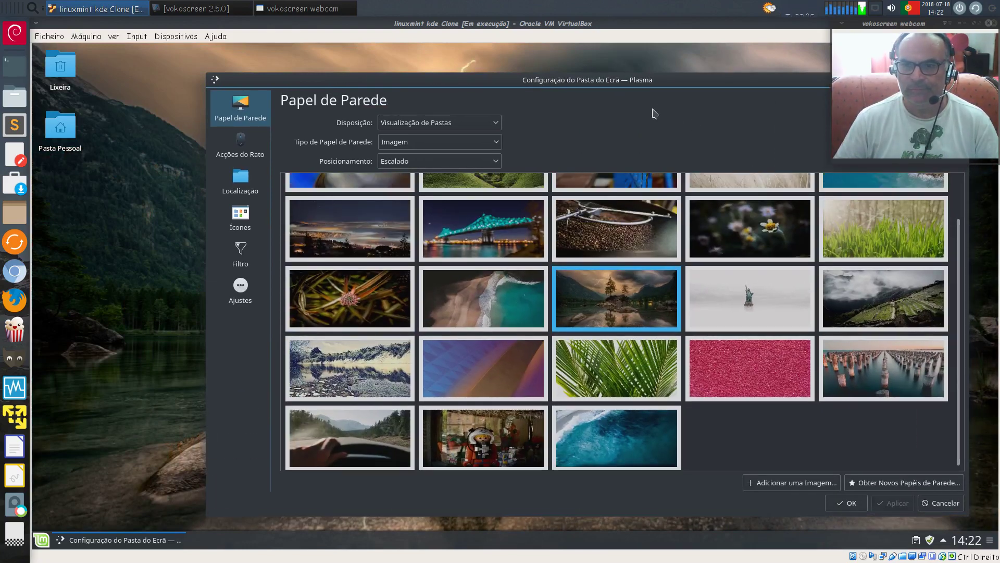
drag(682, 82, 569, 74)
scroll(643, 324, up, 1)
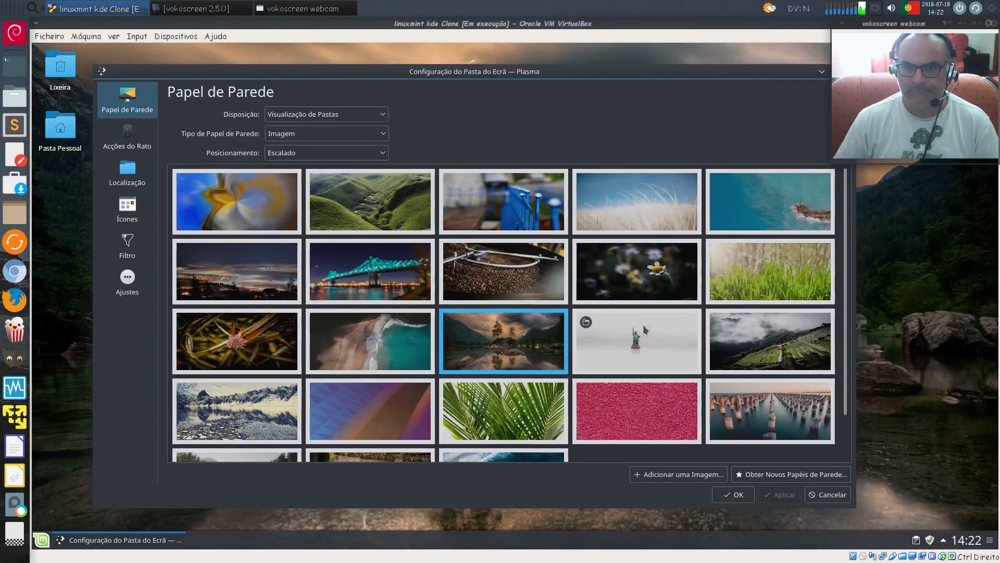
scroll(643, 324, down, 2)
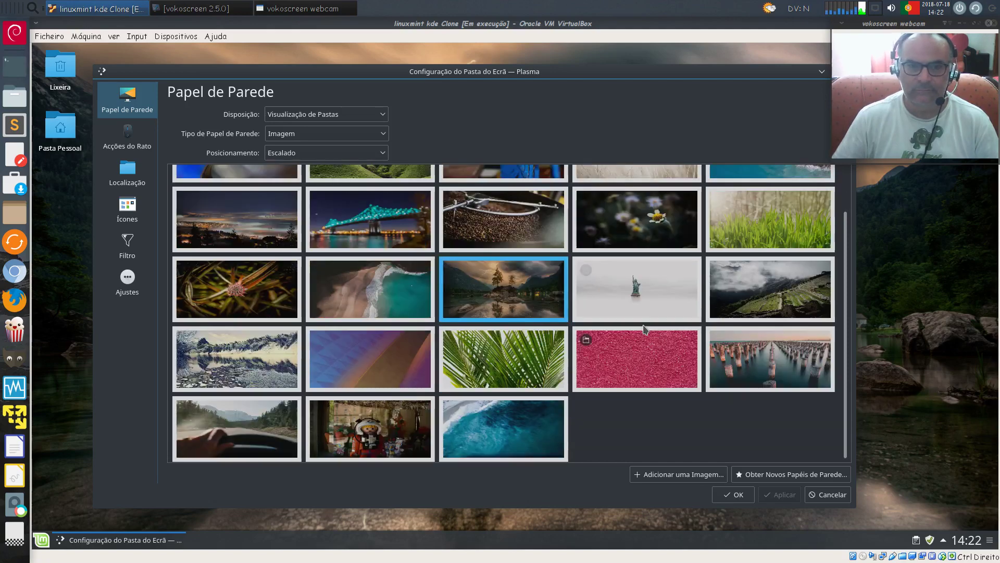
scroll(643, 324, up, 1)
scroll(663, 320, down, 1)
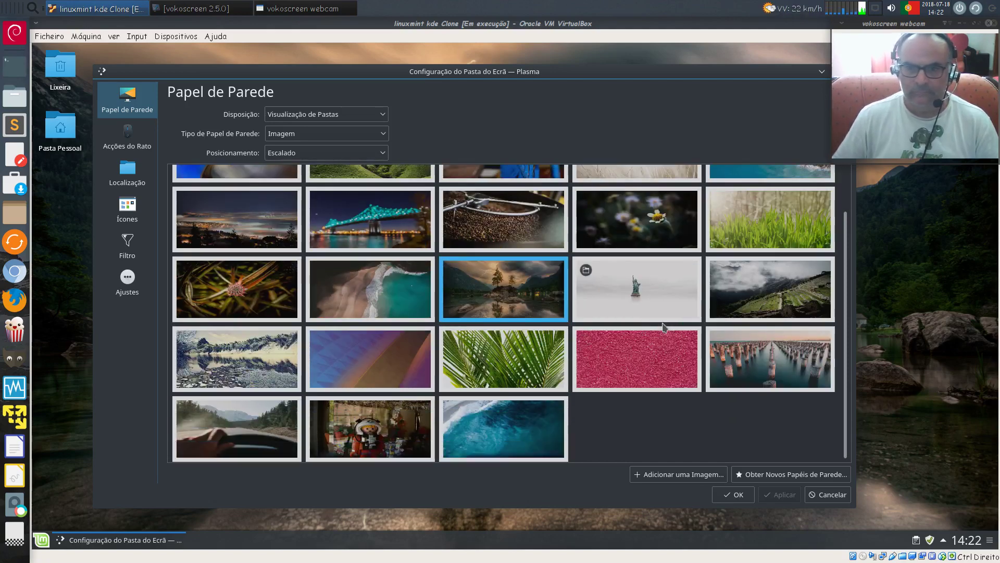
scroll(677, 365, up, 2)
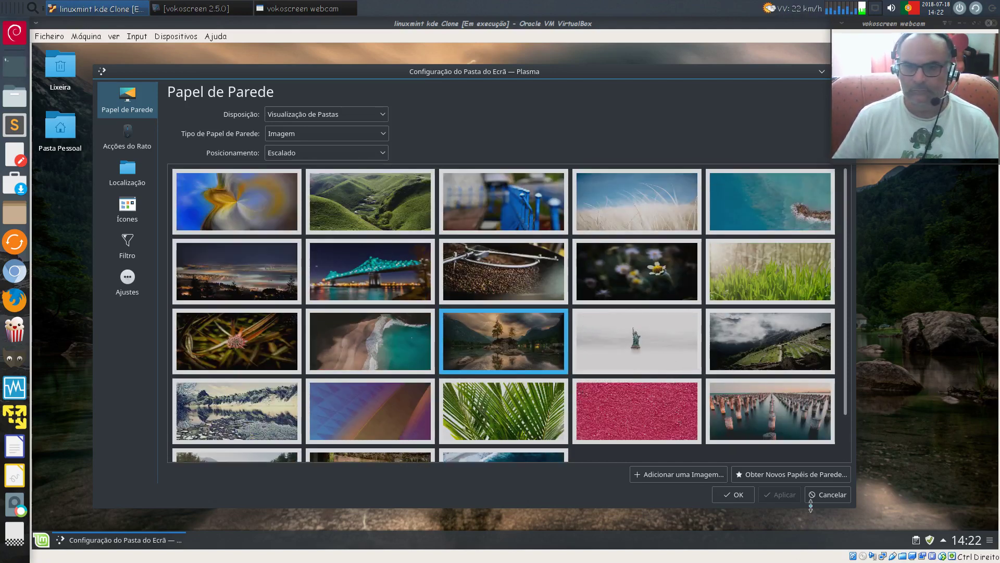
click(828, 495)
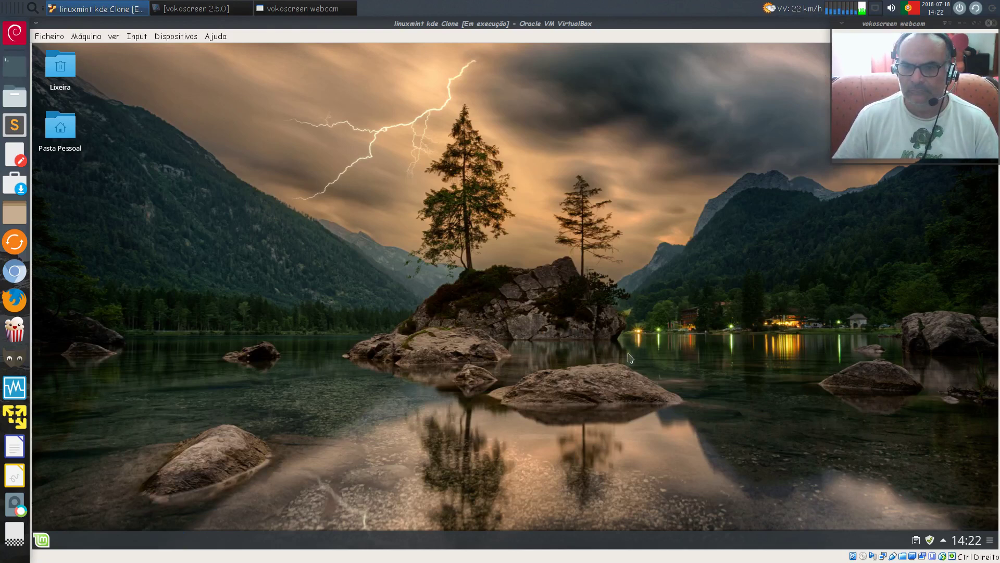
Examine the applications listed in the Escritório, Internet and Multimídia categories of the application launcher
click(41, 539)
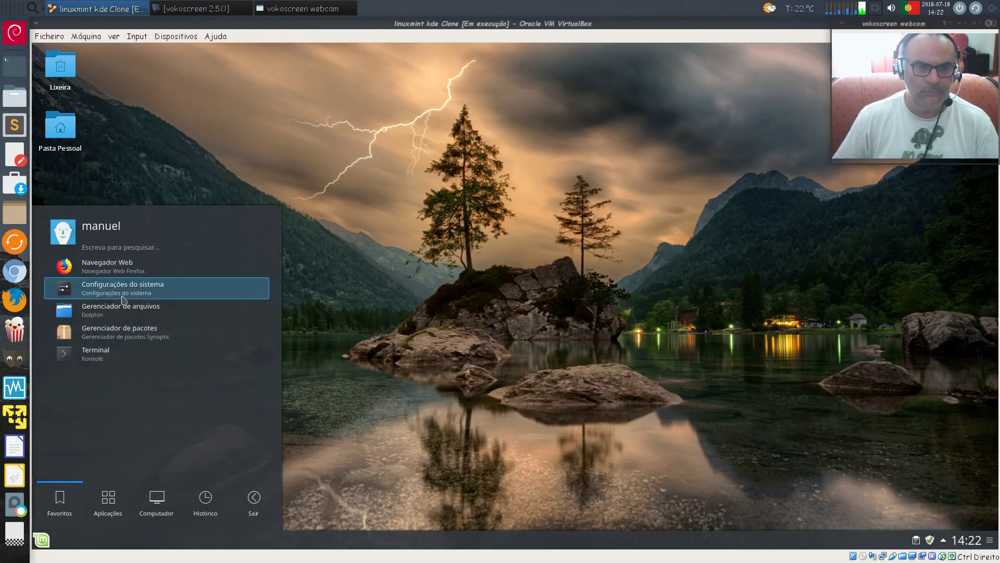
click(108, 503)
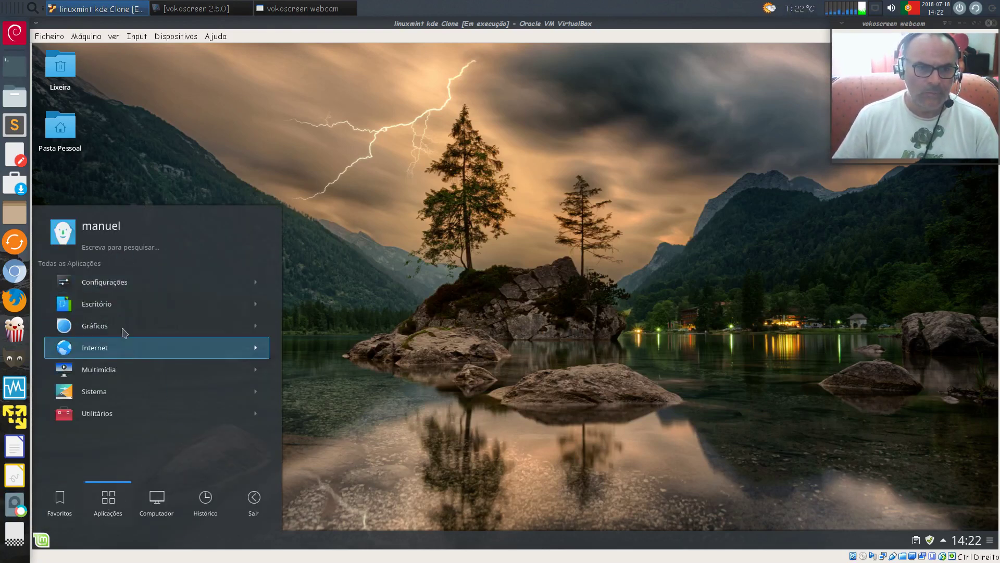
click(124, 312)
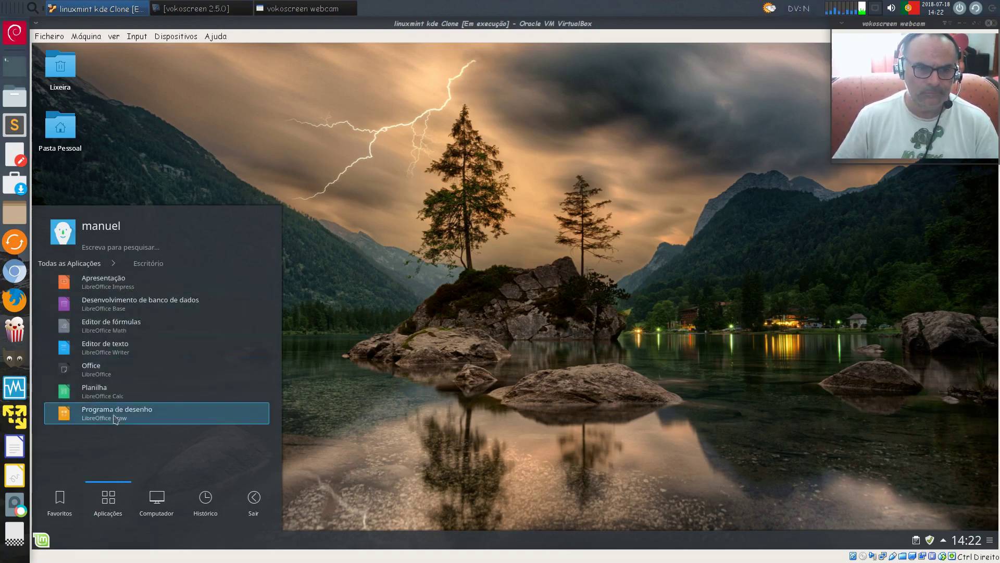
click(97, 268)
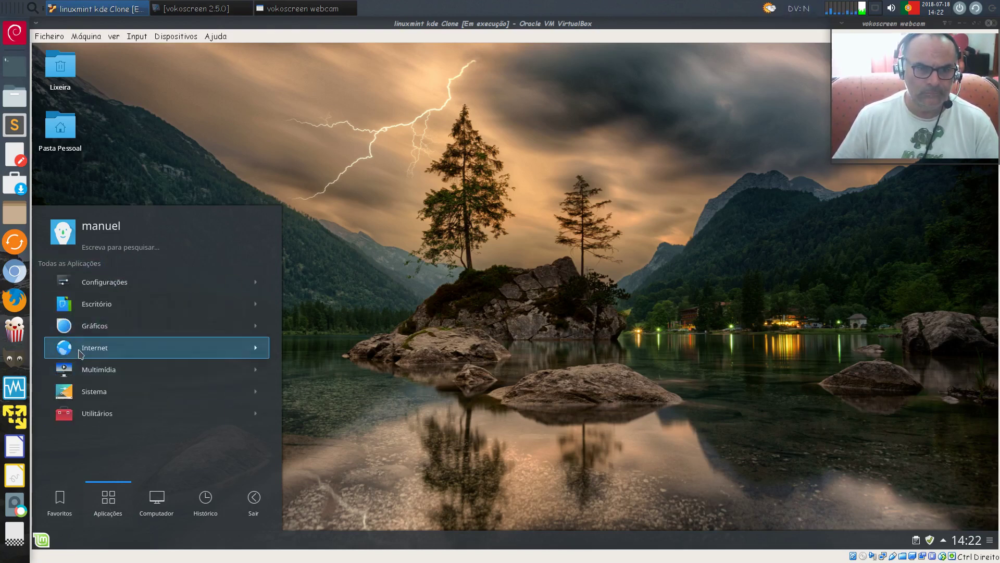
click(81, 350)
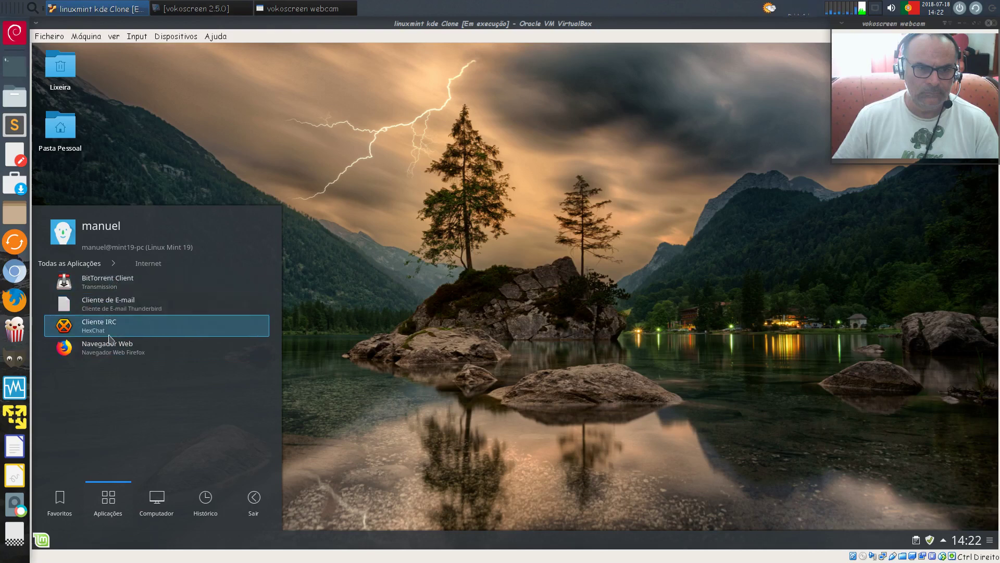
click(80, 264)
click(99, 370)
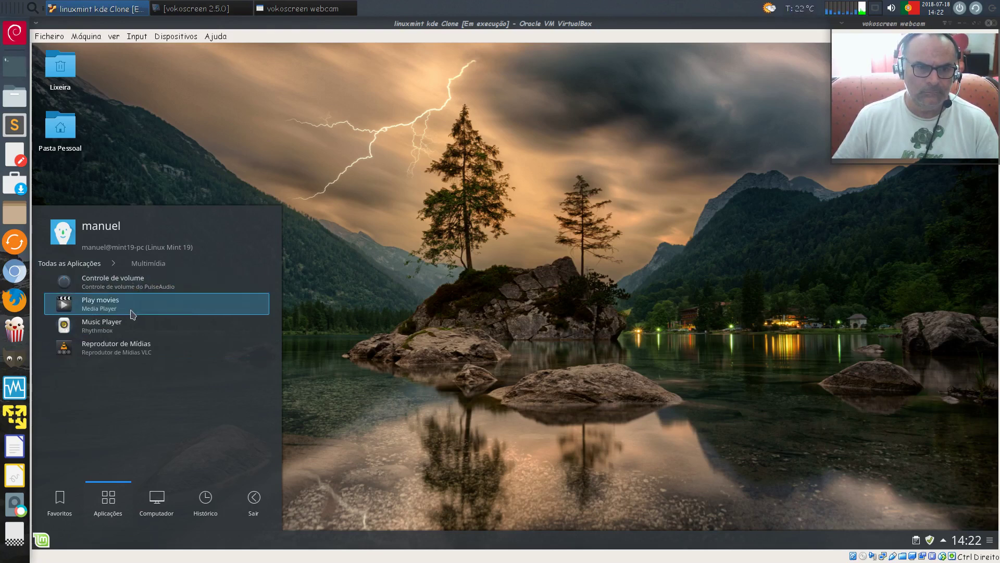
Open the Update Manager from the Sistema category and move its window aside to check the update status
click(87, 264)
click(102, 391)
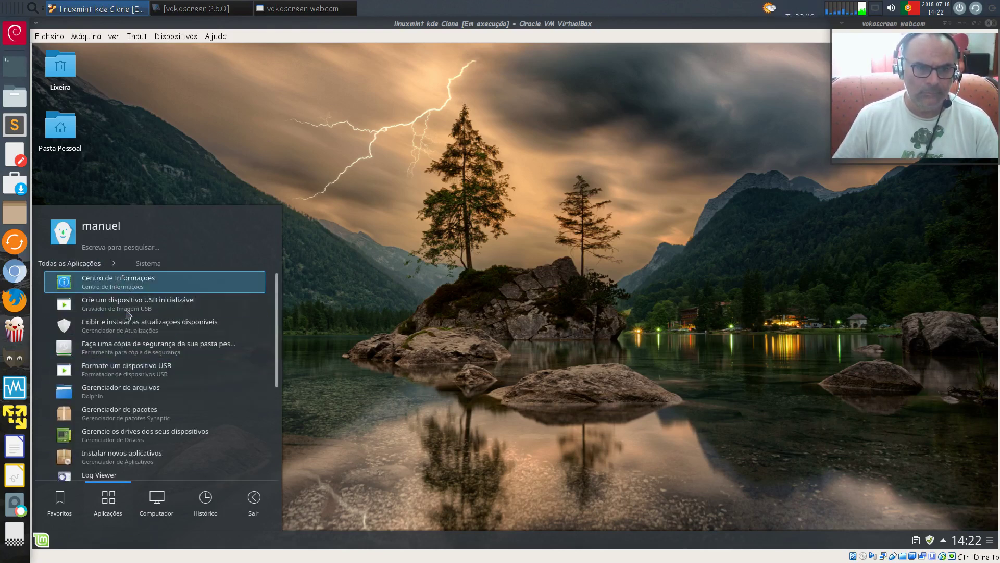
click(156, 326)
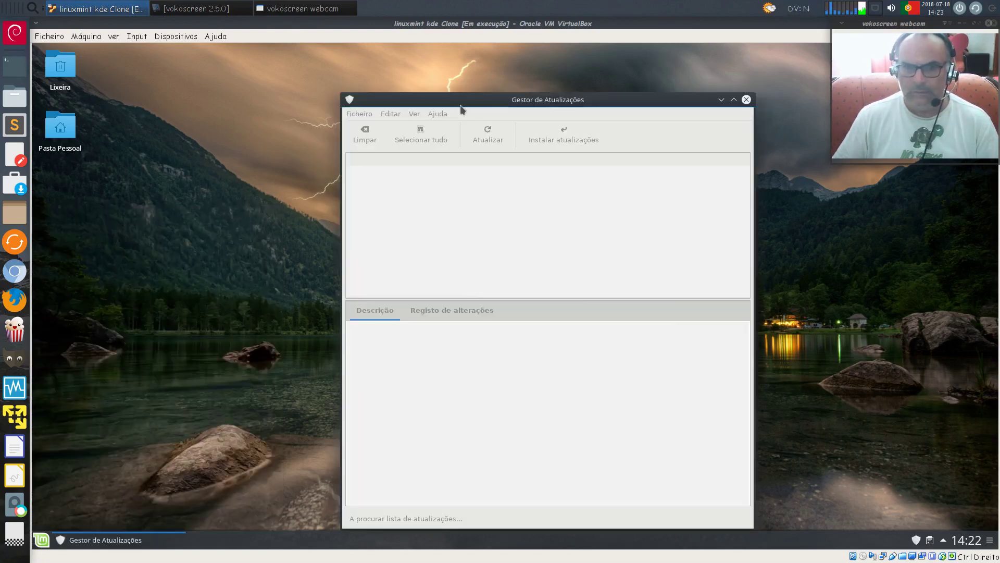
drag(540, 99, 608, 70)
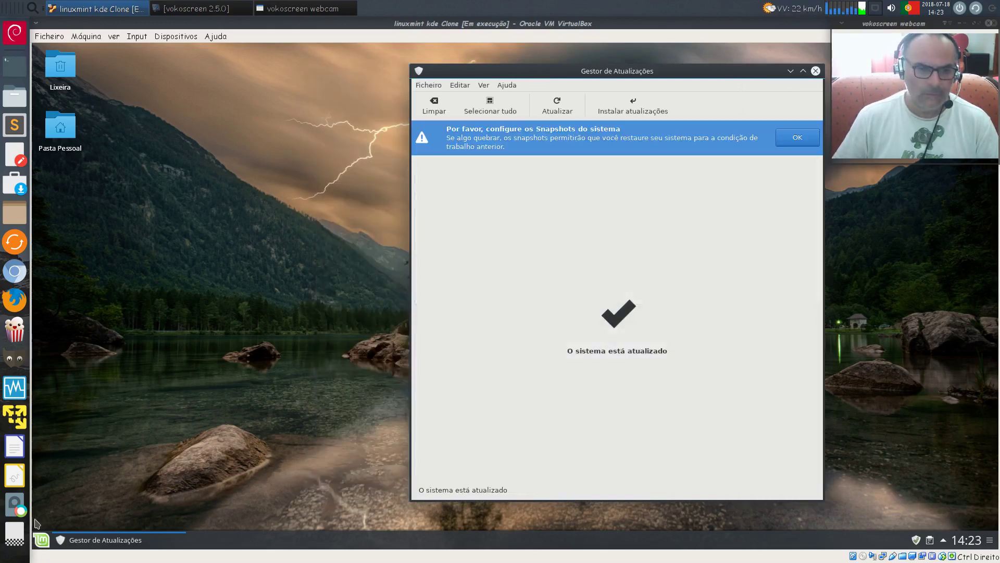
Search the application launcher for "mint", launch the Software Manager and close the Update Manager
click(42, 542)
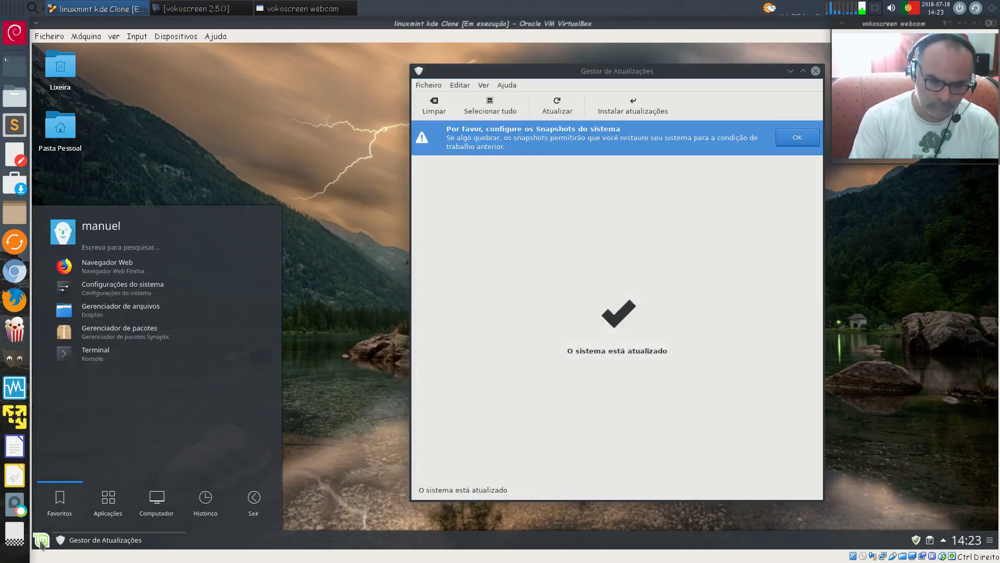
text(mint)
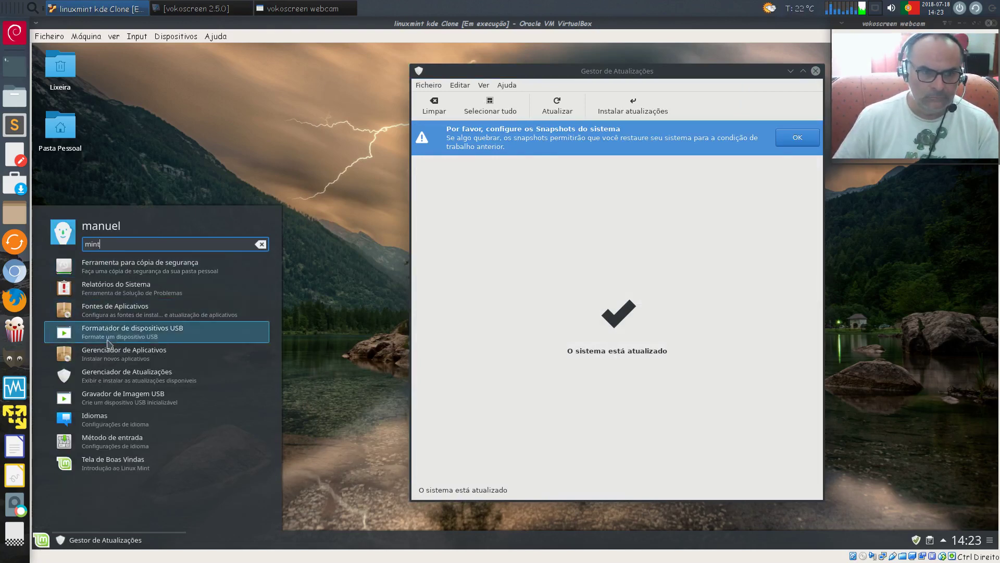
click(127, 359)
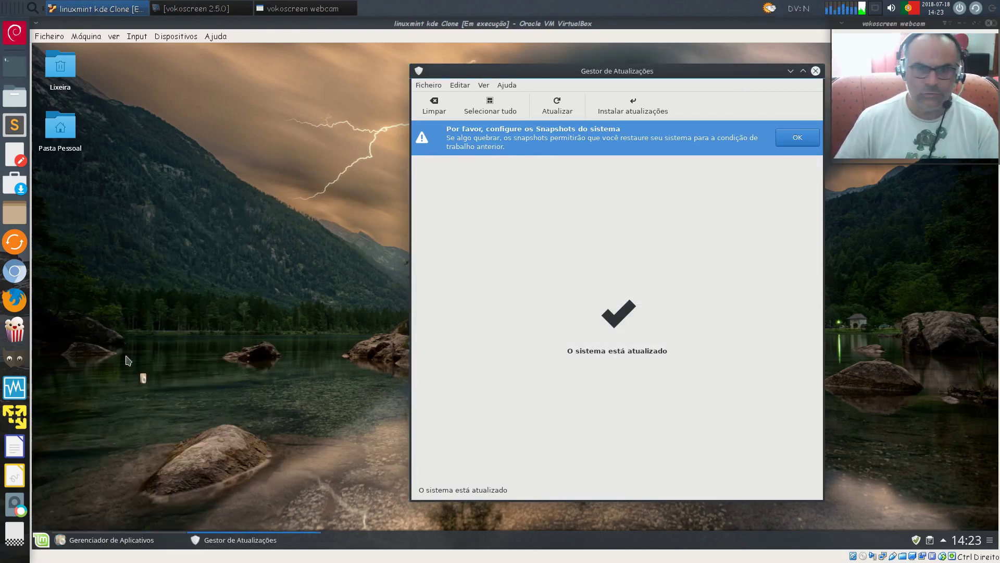
click(816, 71)
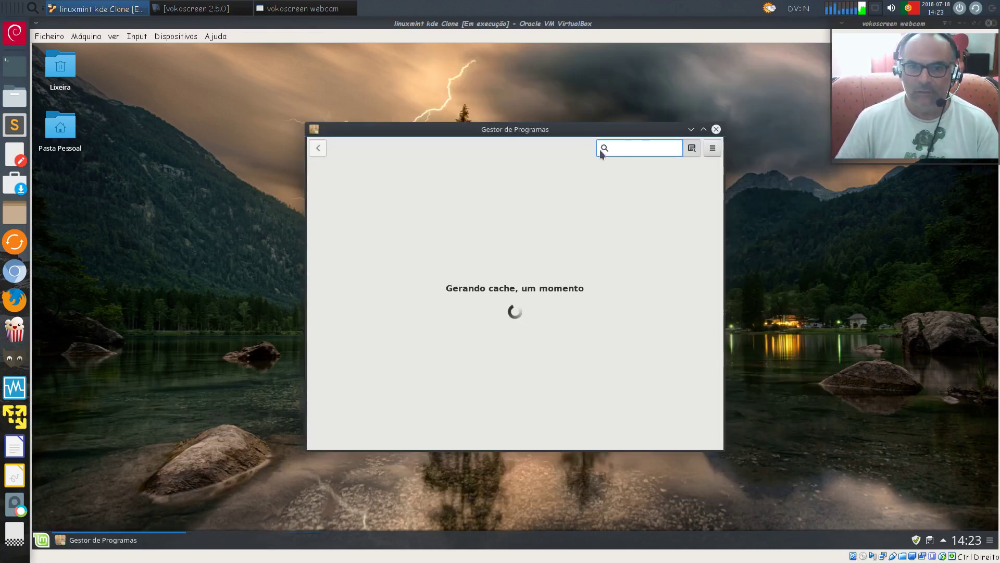
Reposition, widen and maximise the Software Manager window to examine its featured programs and categories, and close it
drag(519, 137, 314, 72)
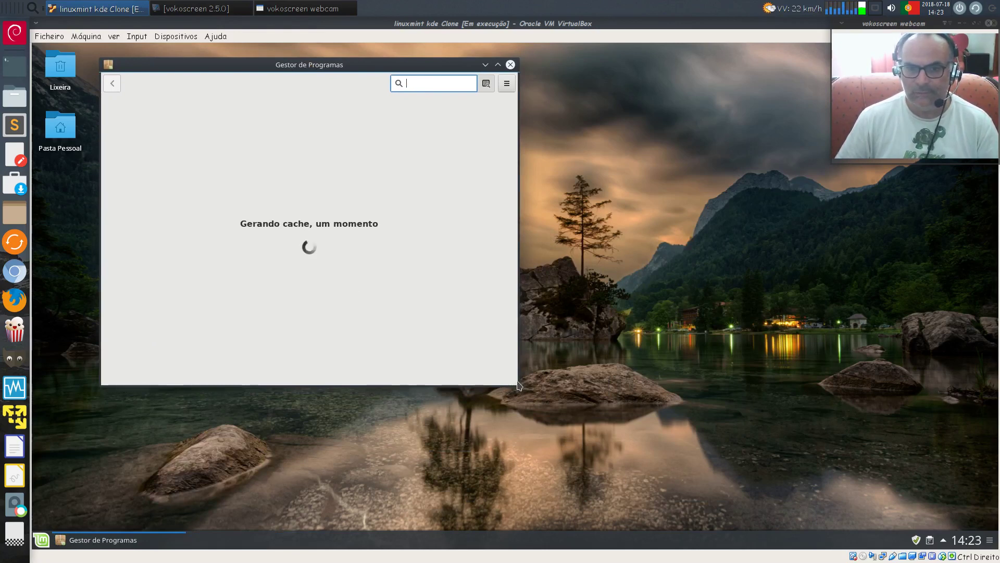
mouse_move(518, 385)
mouse_down()
mouse_move(878, 449)
mouse_move(536, 385)
mouse_up()
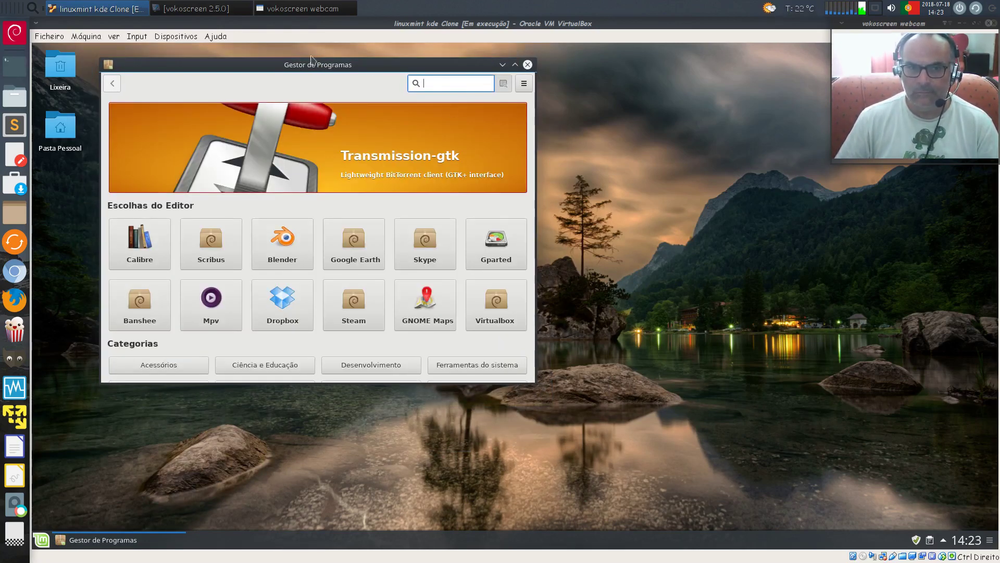
drag(329, 68, 577, 68)
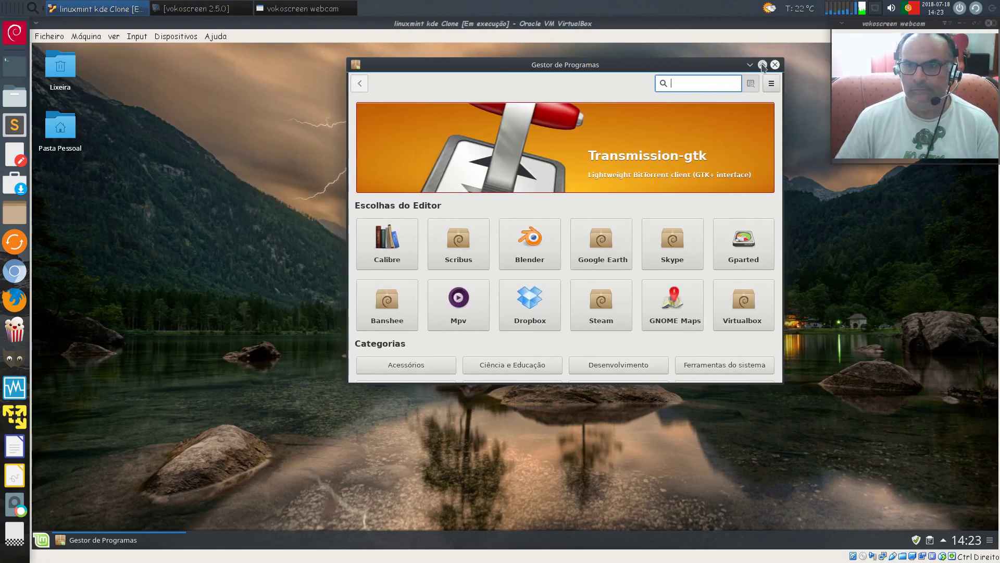
click(763, 65)
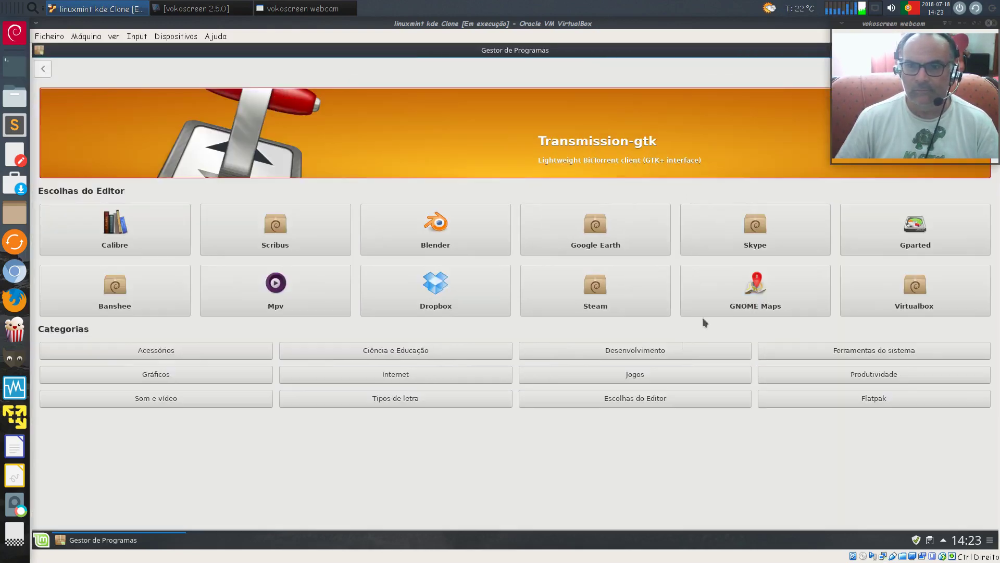
click(39, 50)
click(73, 103)
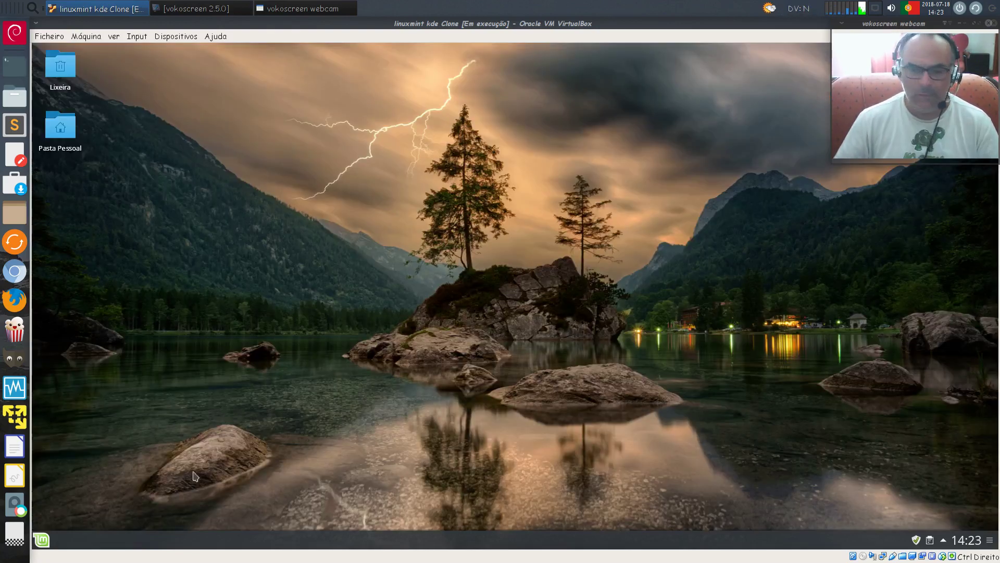
Search the application launcher for "mint", open Tela de Boas Vindas and reposition its window to view the edition details
click(42, 540)
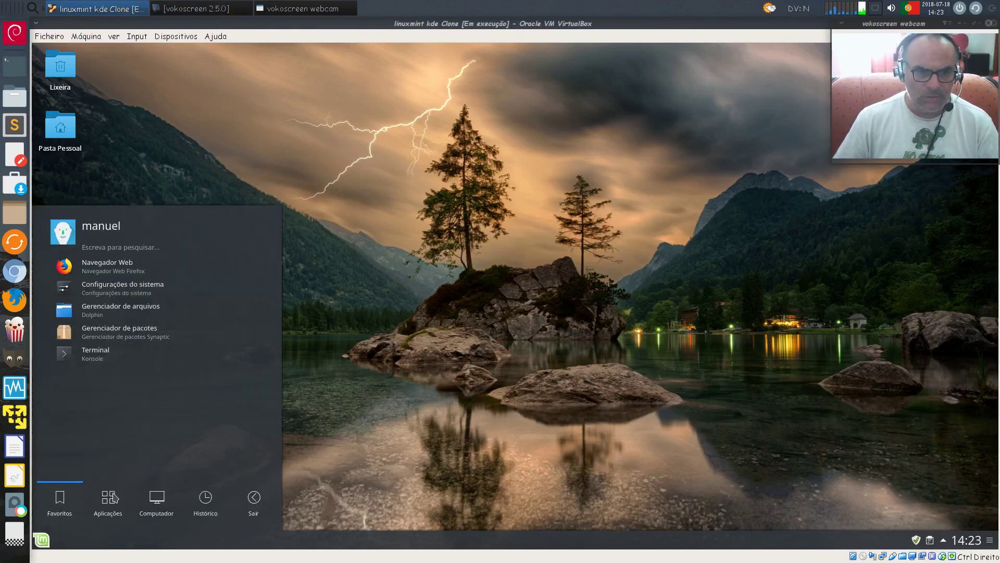
text(mint)
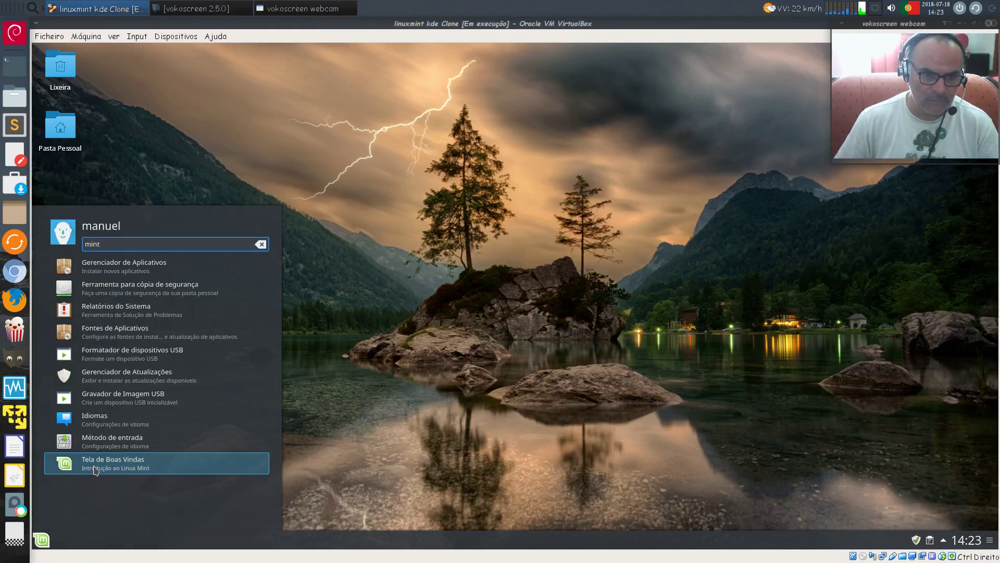
click(95, 469)
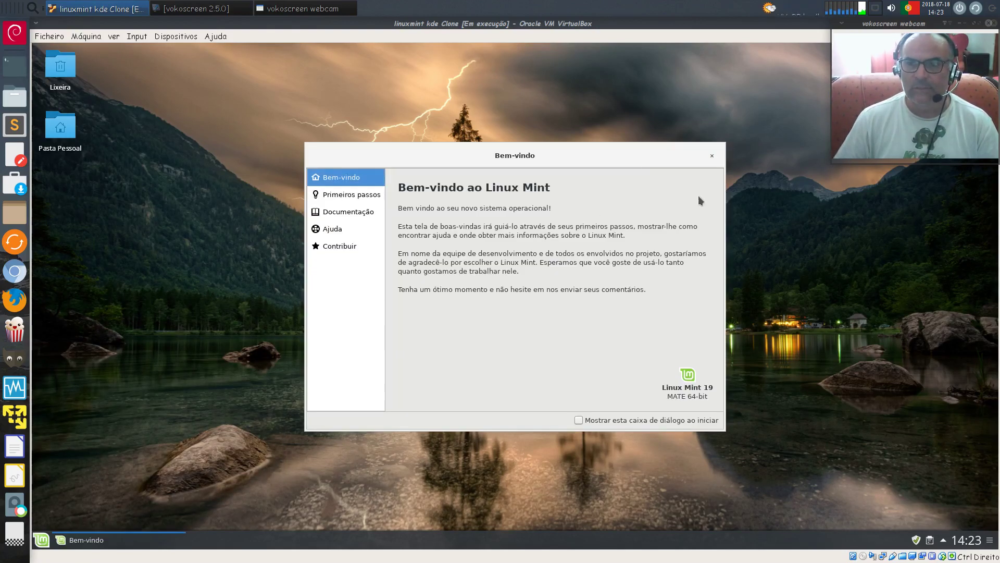
drag(581, 155, 474, 105)
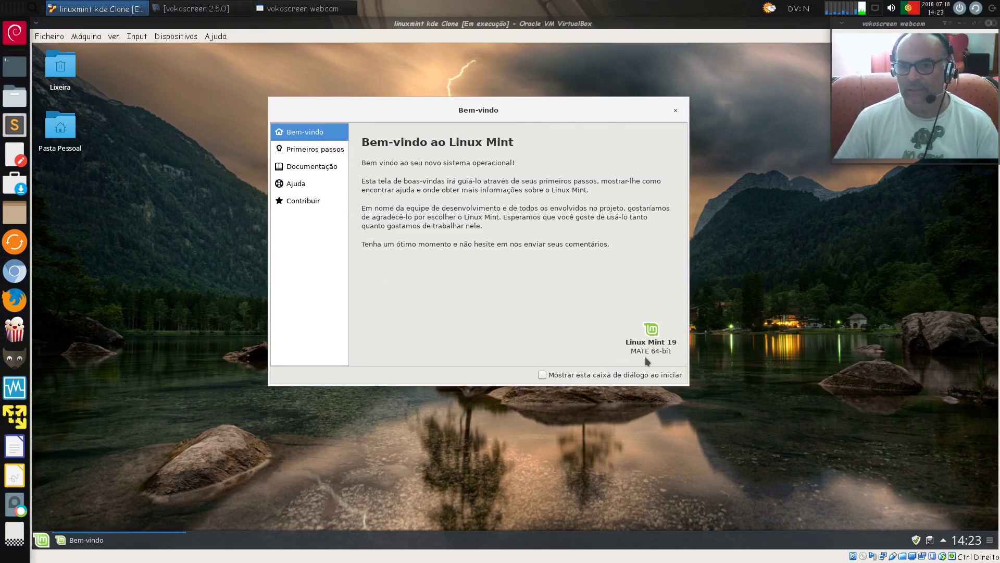
drag(554, 107, 610, 130)
Examine the Primeiros passos, Documentação, Contribuir and Bem-vindo sections of the welcome screen, and close it
click(365, 171)
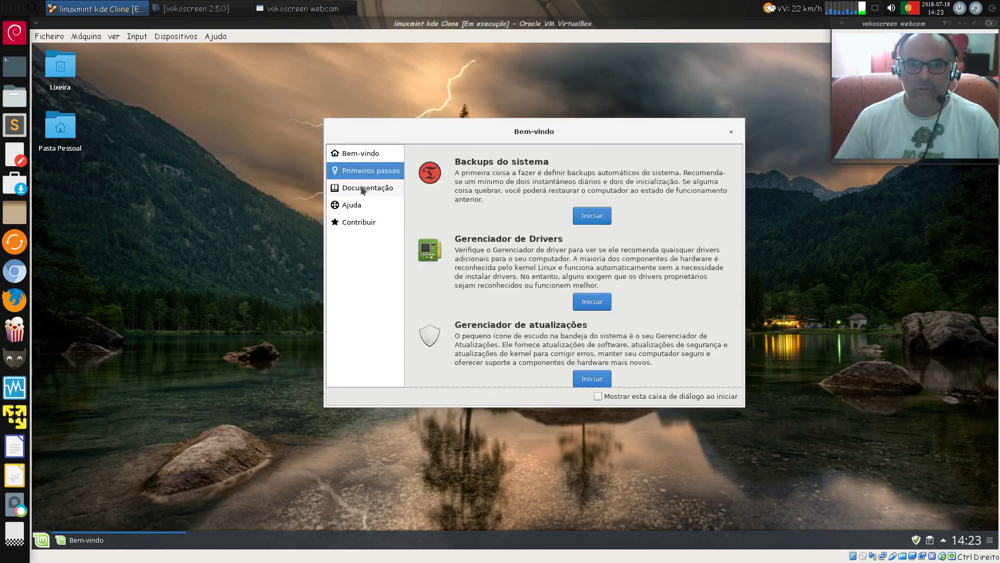
click(362, 188)
click(359, 223)
click(364, 188)
click(369, 170)
click(361, 154)
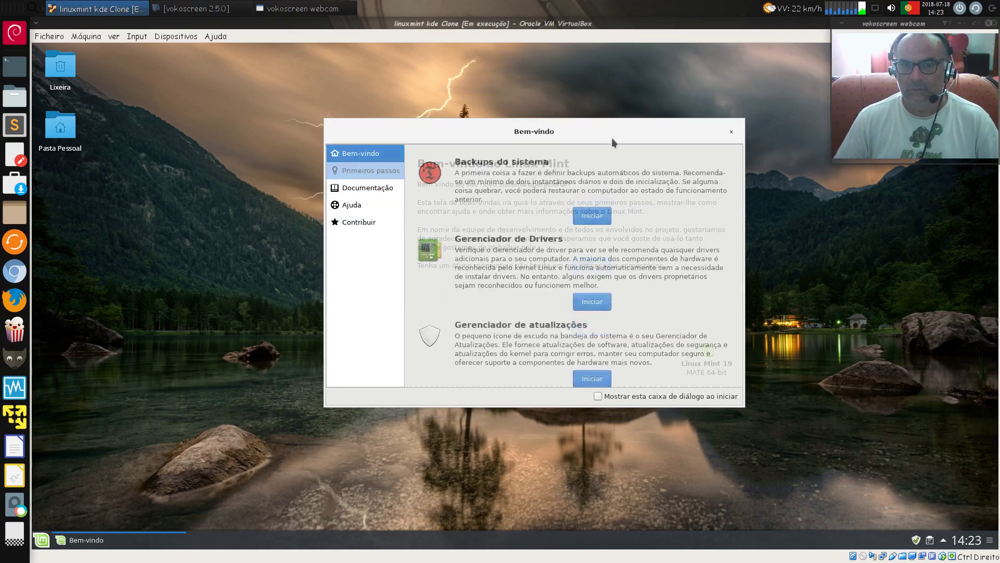
click(367, 188)
click(731, 132)
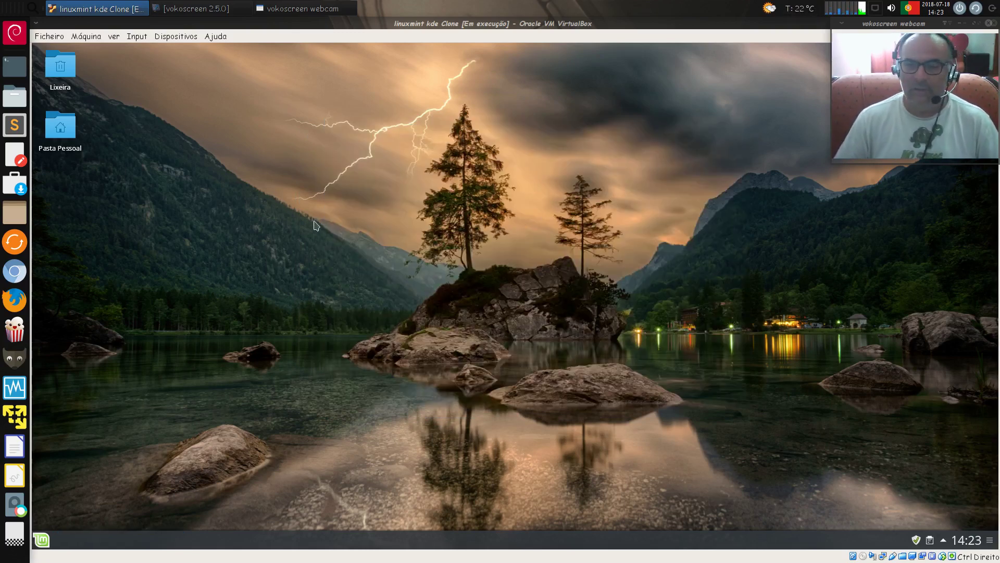
Search the launcher for "syn", open Synaptic by authenticating with the account password, and move and enlarge its window
click(43, 541)
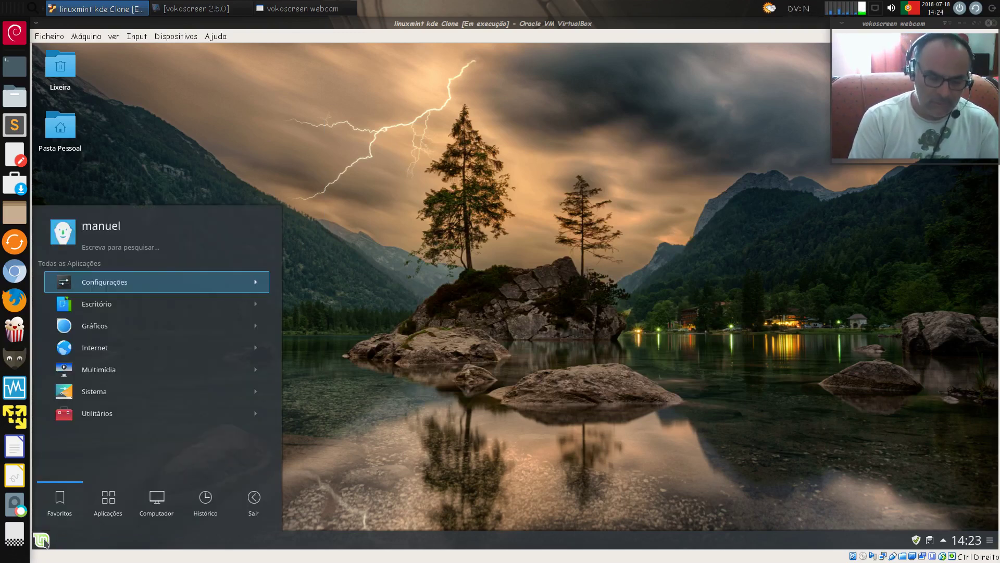
text(syn)
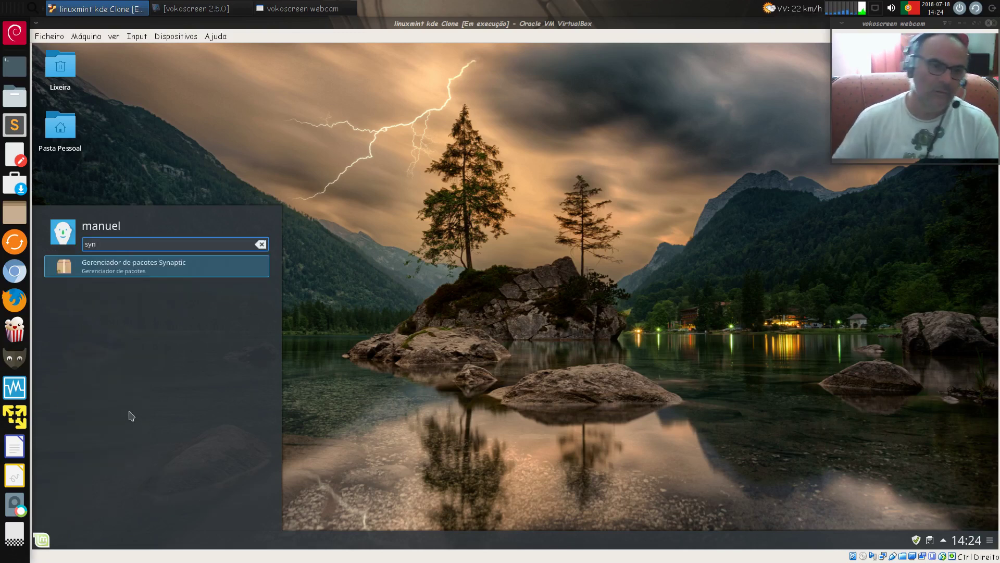
click(175, 275)
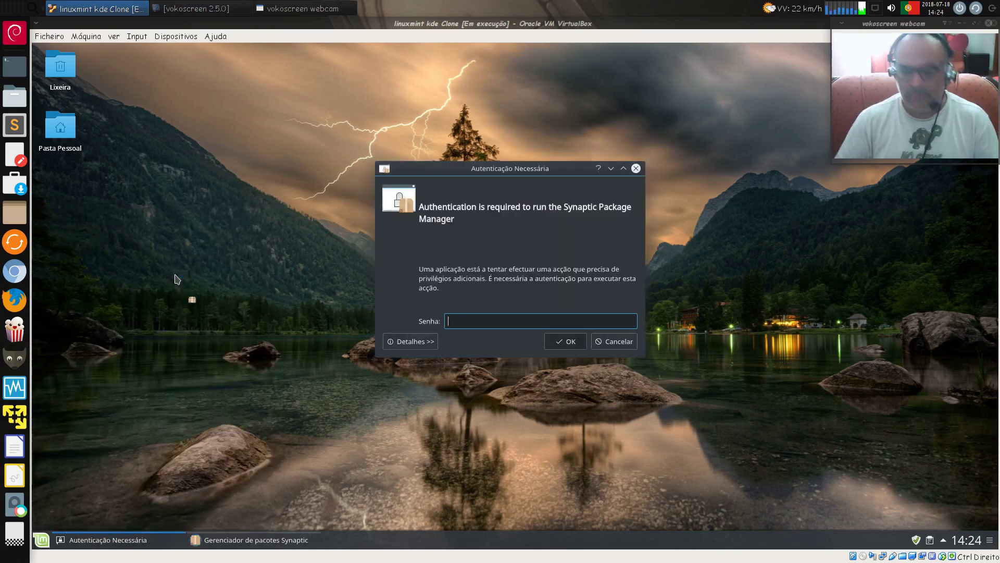
text(*****)
key(Return)
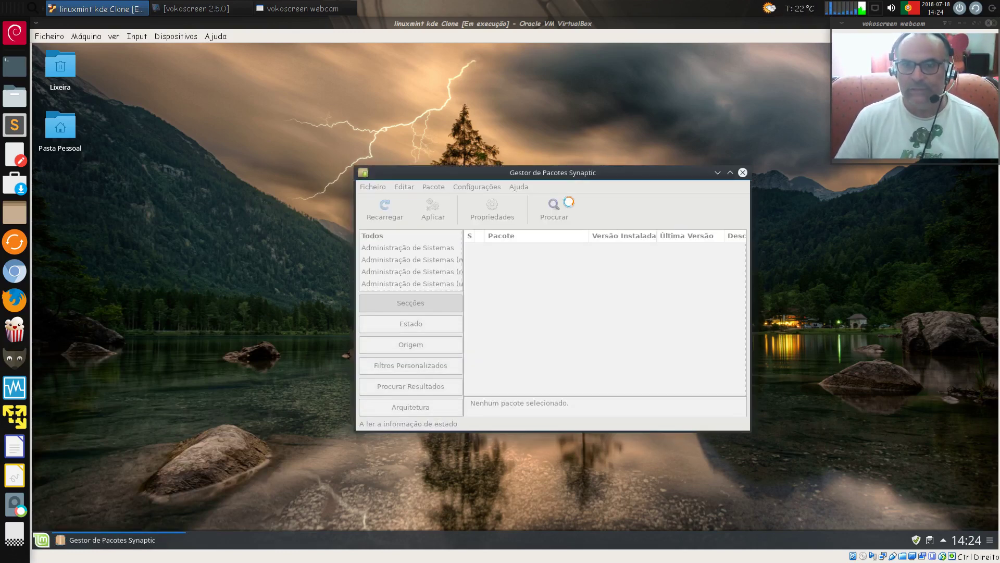
drag(568, 172, 291, 30)
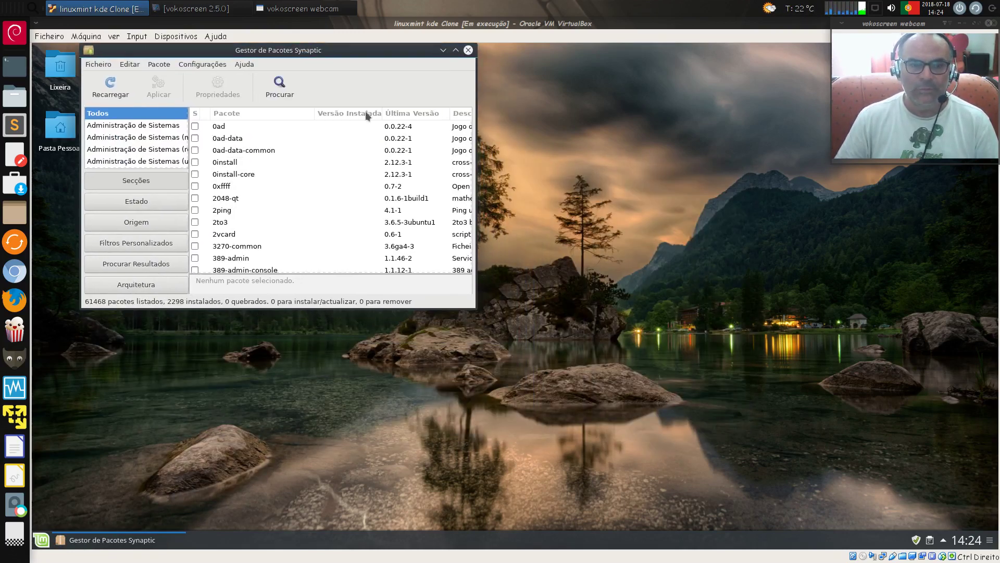
drag(475, 309, 938, 532)
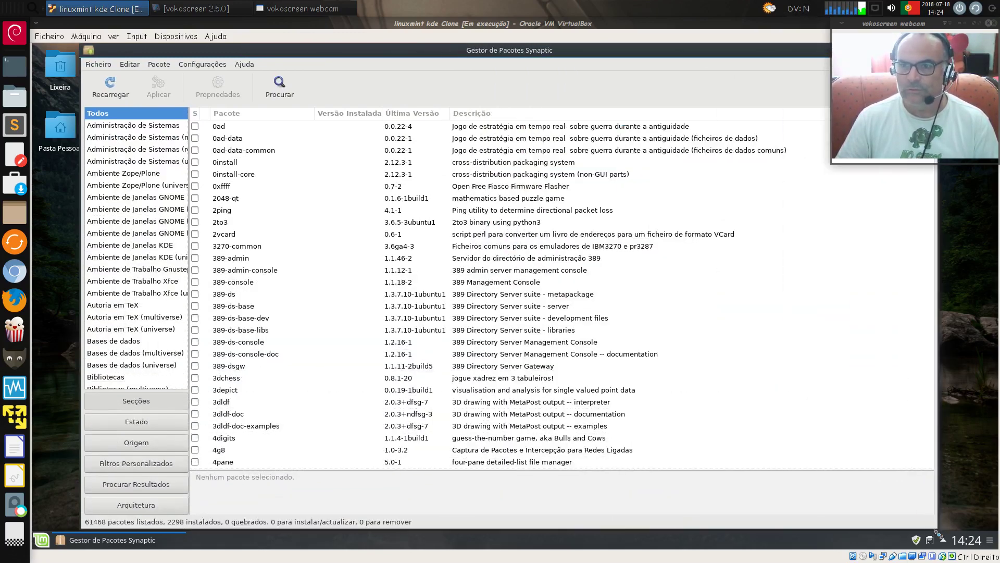
Search package descriptions and names for "plasma-discover"
click(280, 85)
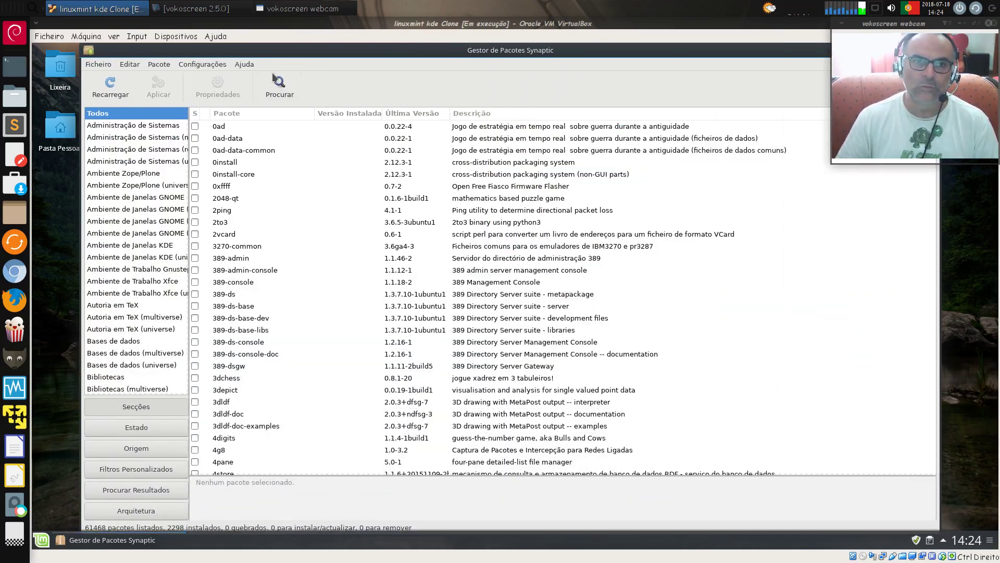
text(p)
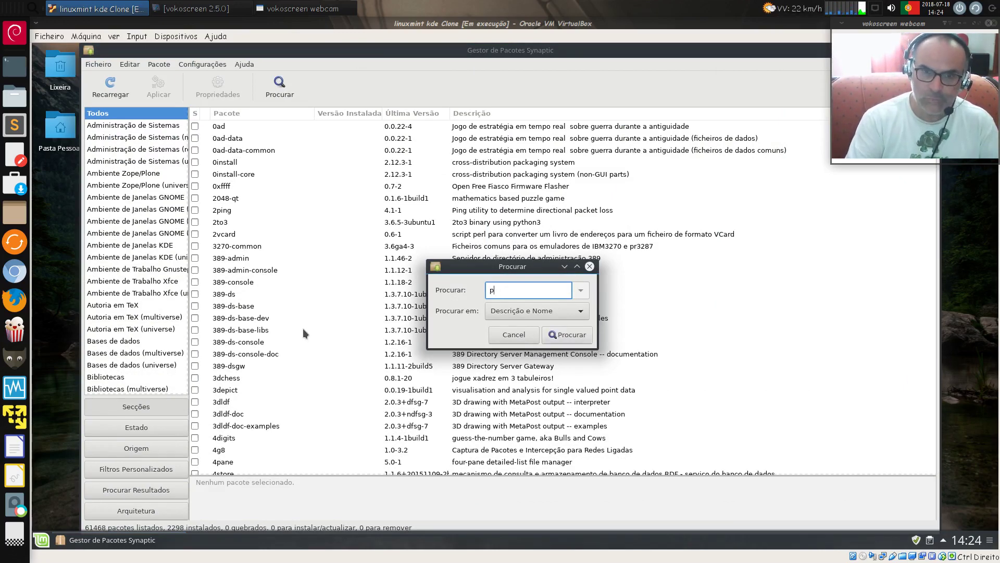
text(lasma-di)
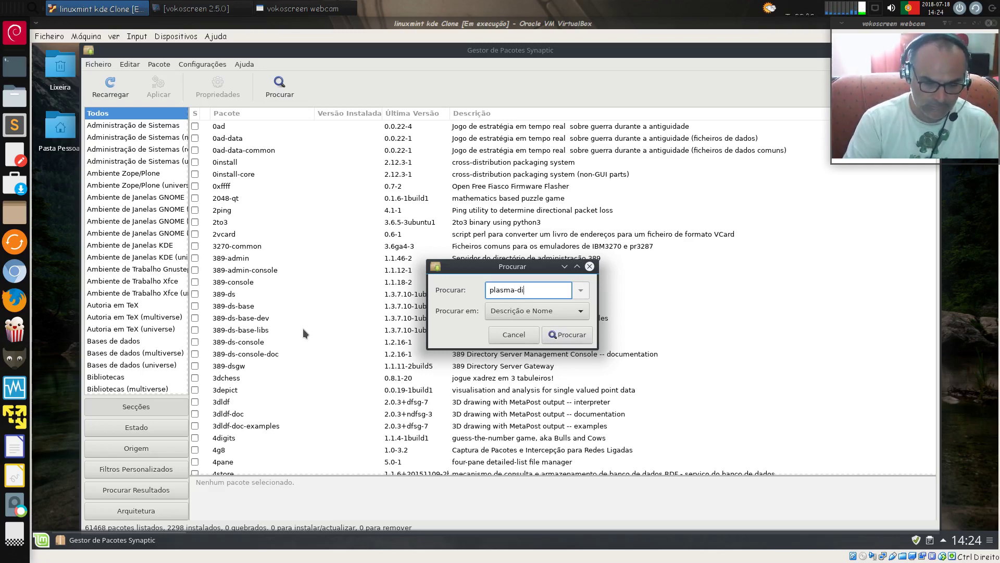
text(scover)
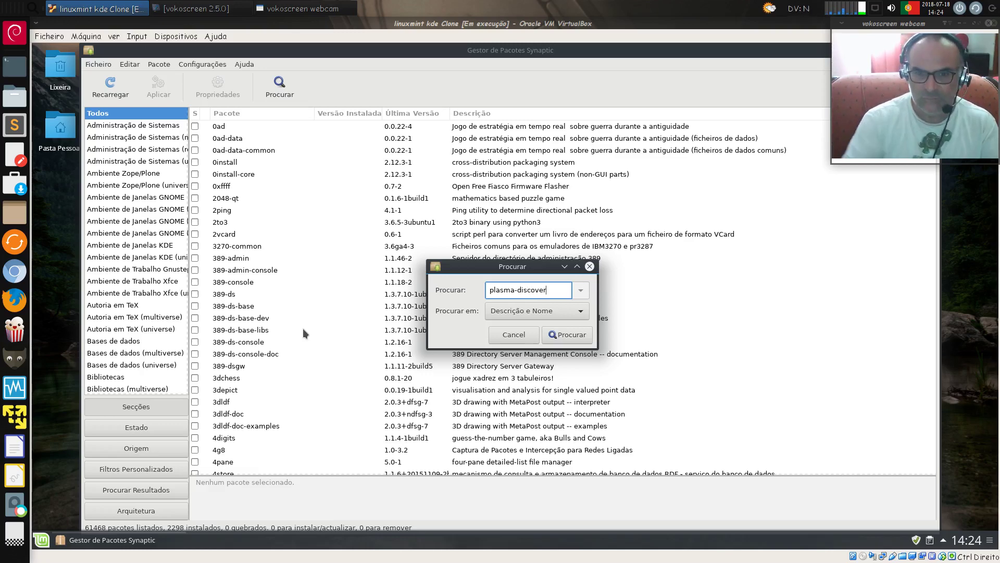
key(Return)
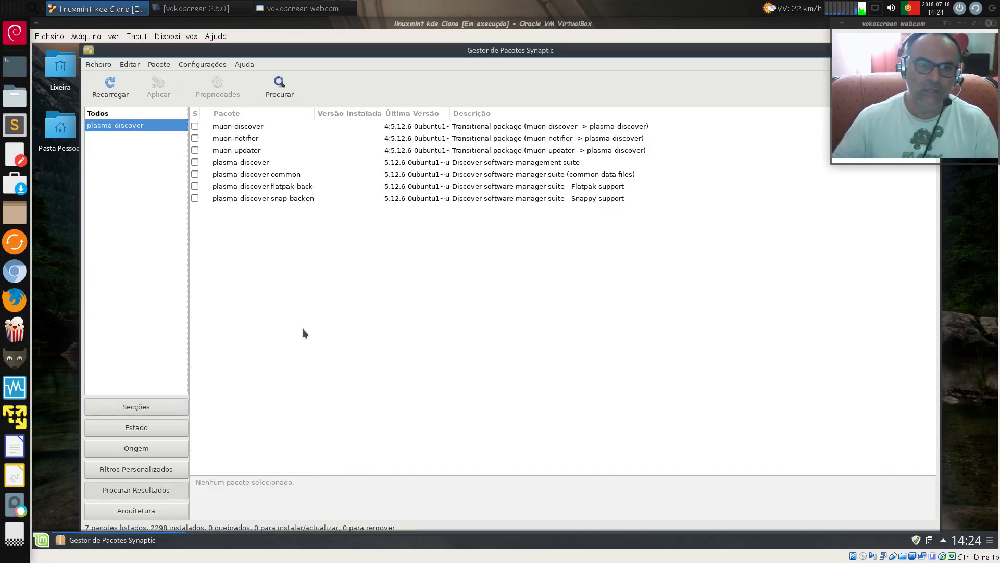
Mark plasma-discover and its Flatpak and Snap backend packages for installation, accepting the additional required changes
double_click(269, 158)
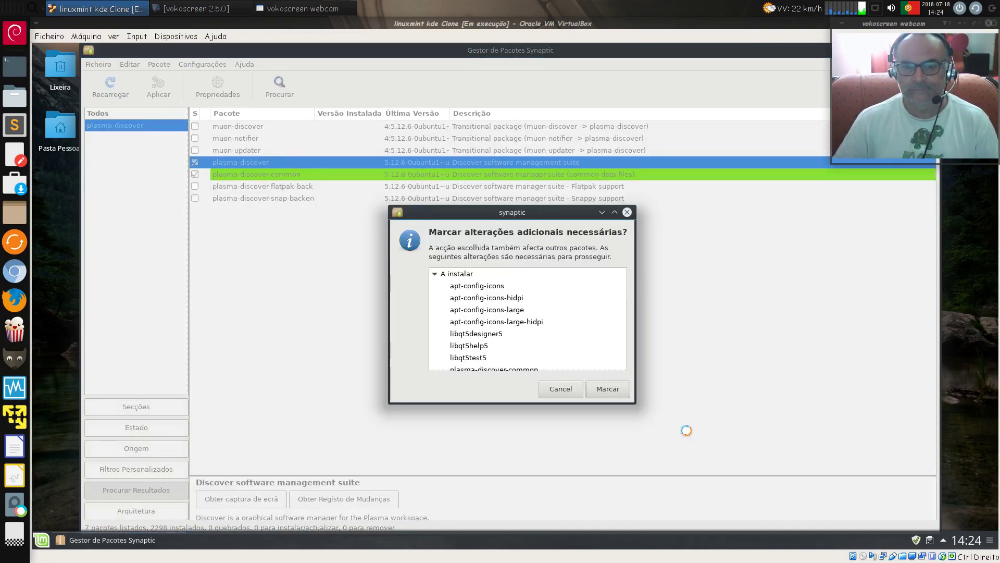
scroll(569, 340, down, 3)
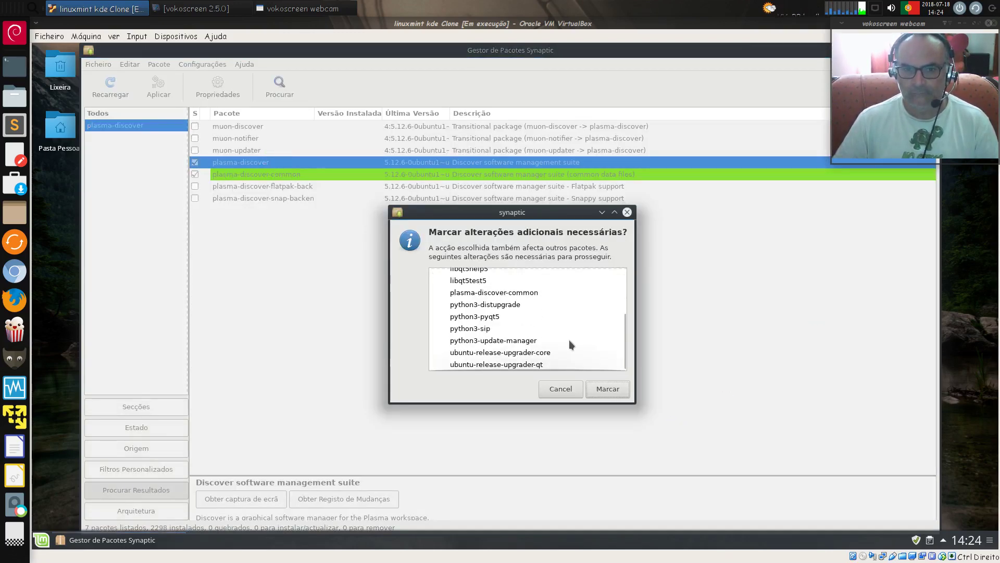
click(608, 388)
double_click(280, 188)
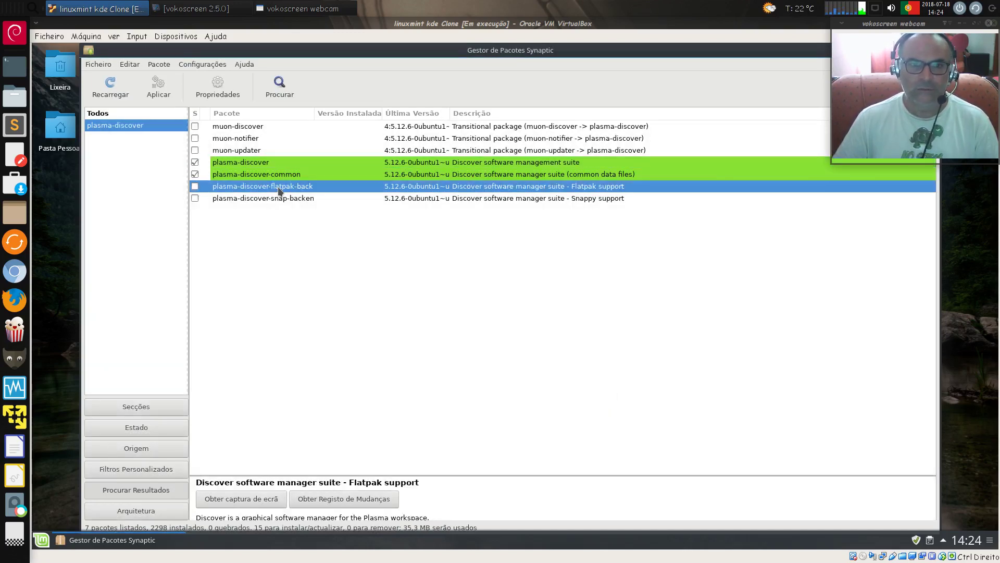
click(608, 388)
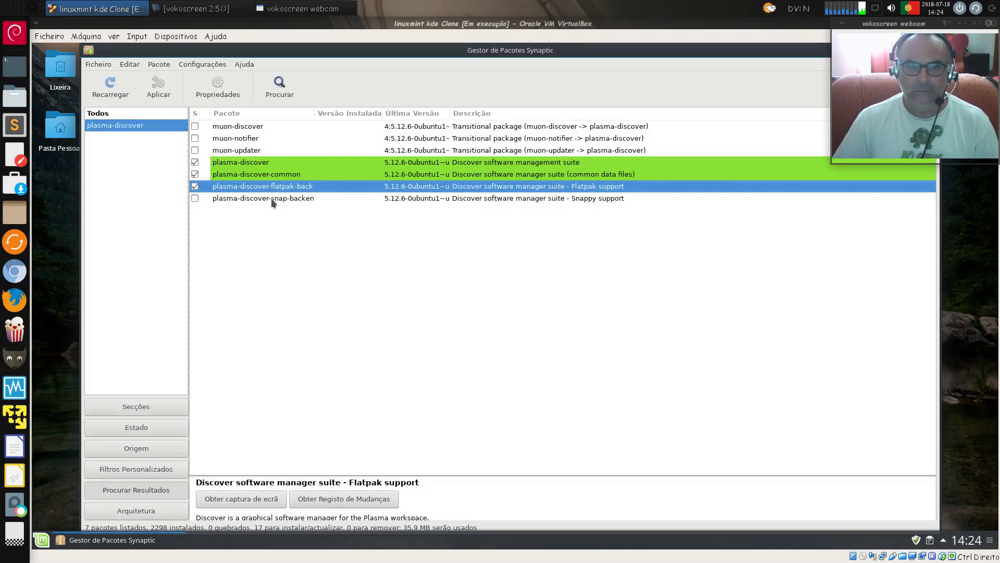
key(Down)
key(Return)
click(618, 392)
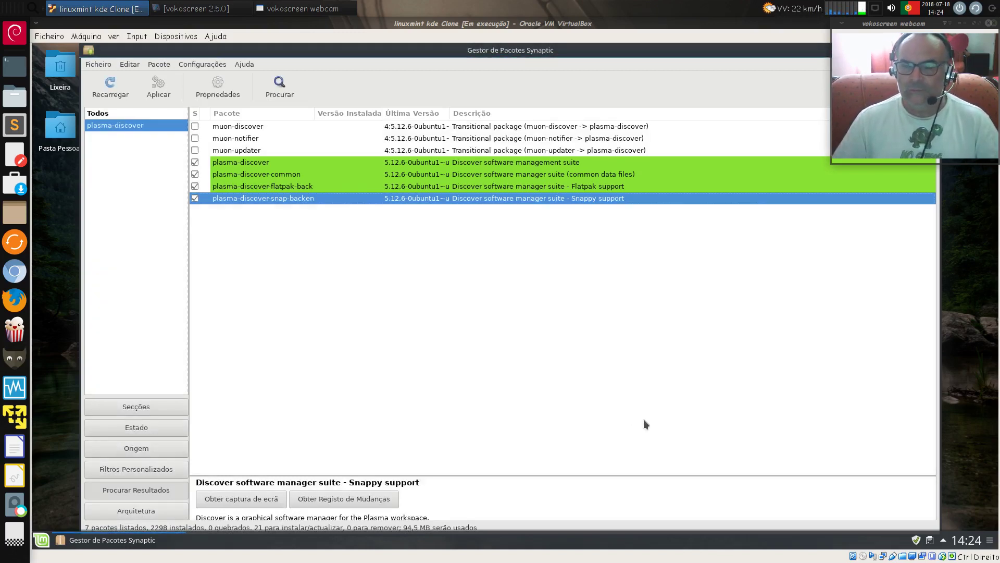
Apply the marked installations with the progress window set to close after success, and show the installation details
click(142, 77)
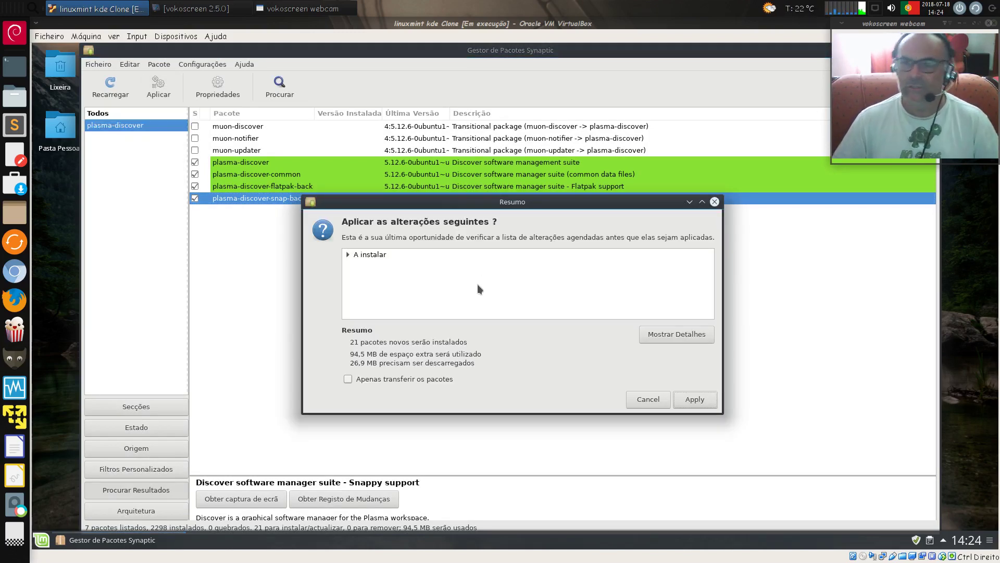
click(695, 399)
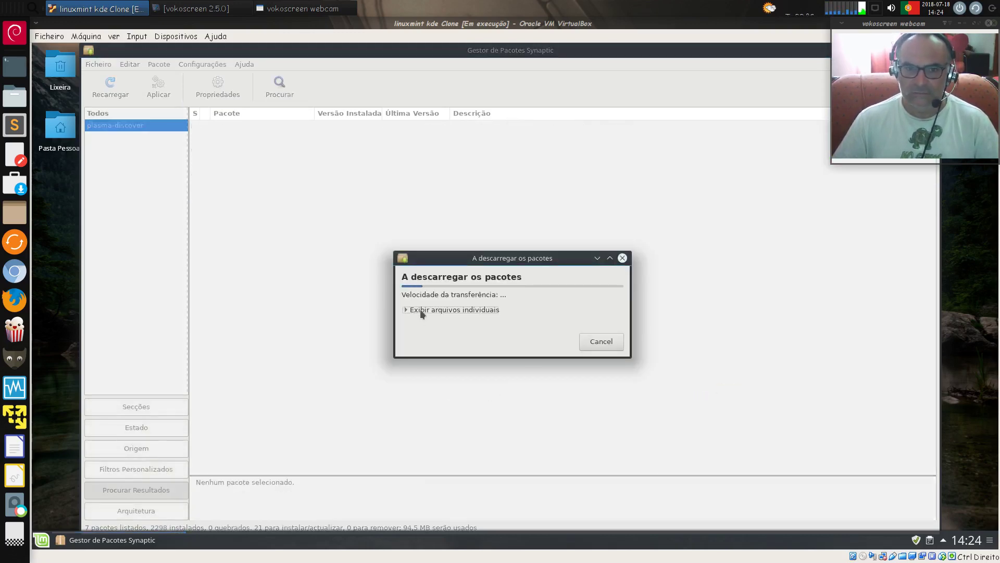
click(420, 309)
drag(513, 259, 469, 161)
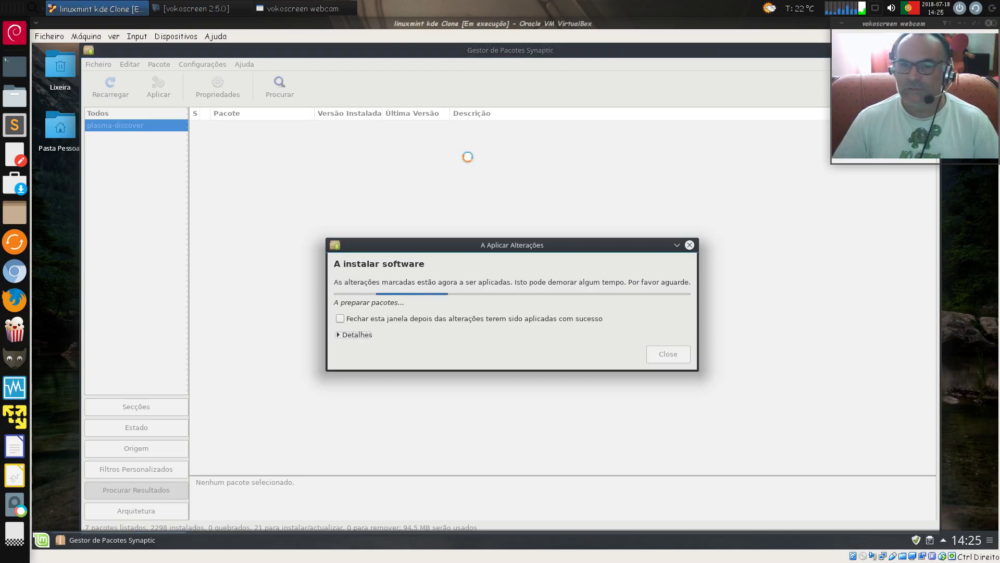
click(340, 318)
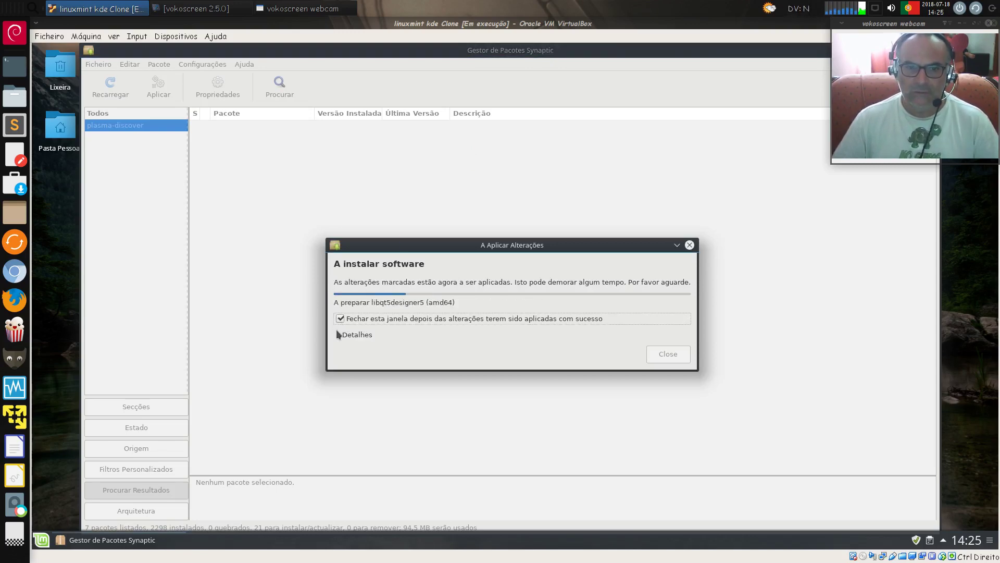
click(338, 334)
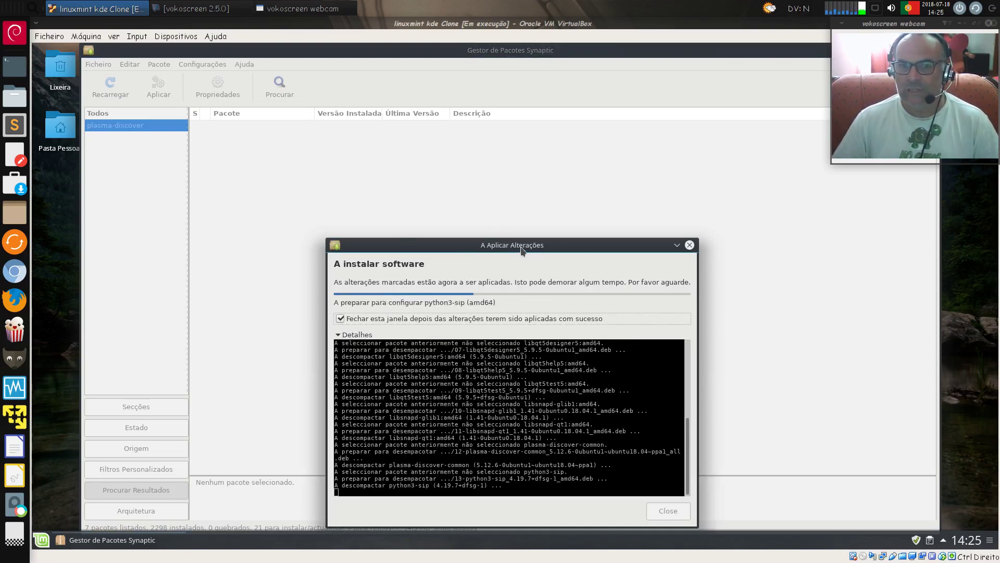
drag(511, 253, 520, 135)
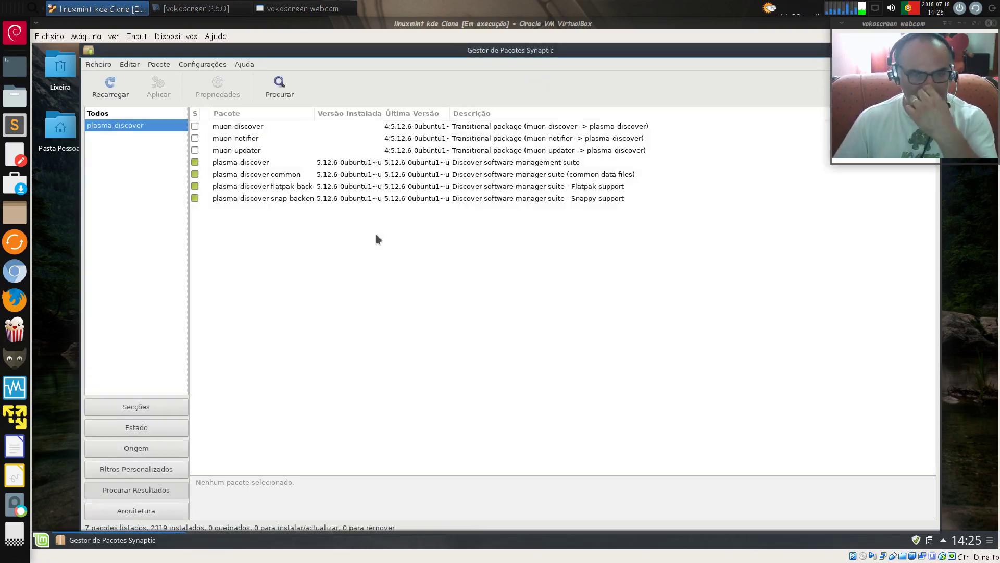
Search the package list for "mint" and find the Linux Mint tool packages in the results
click(265, 84)
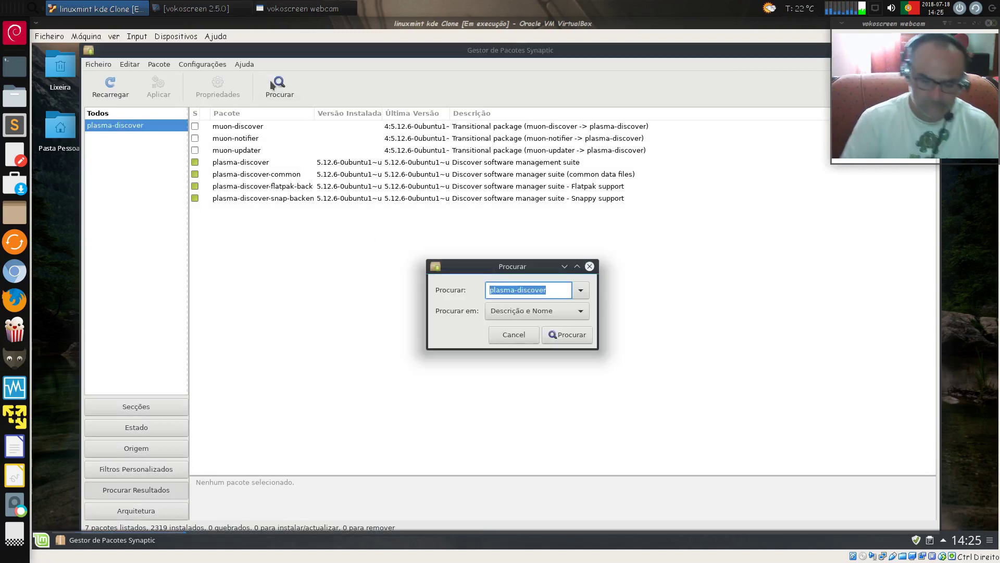
text(mint)
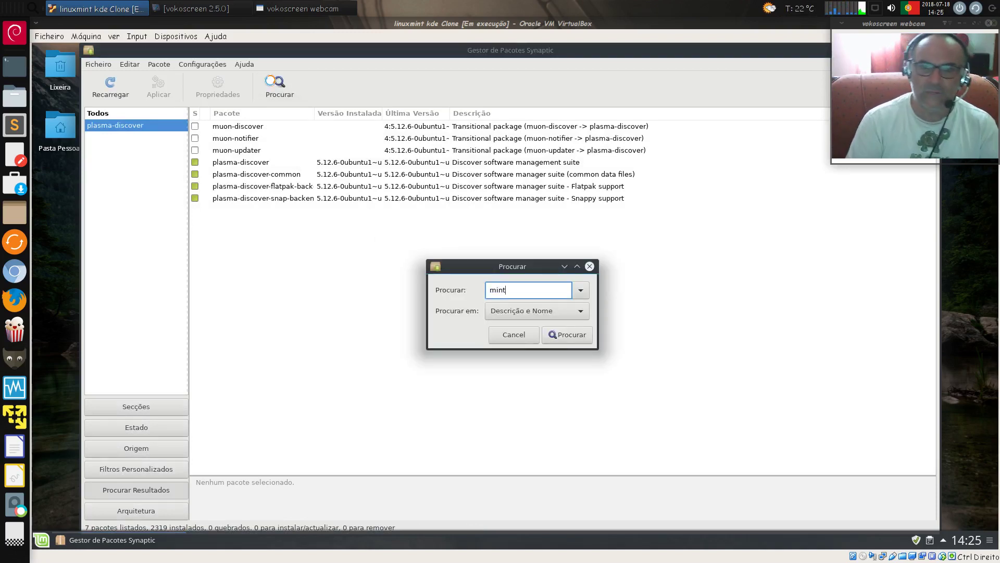
key(Return)
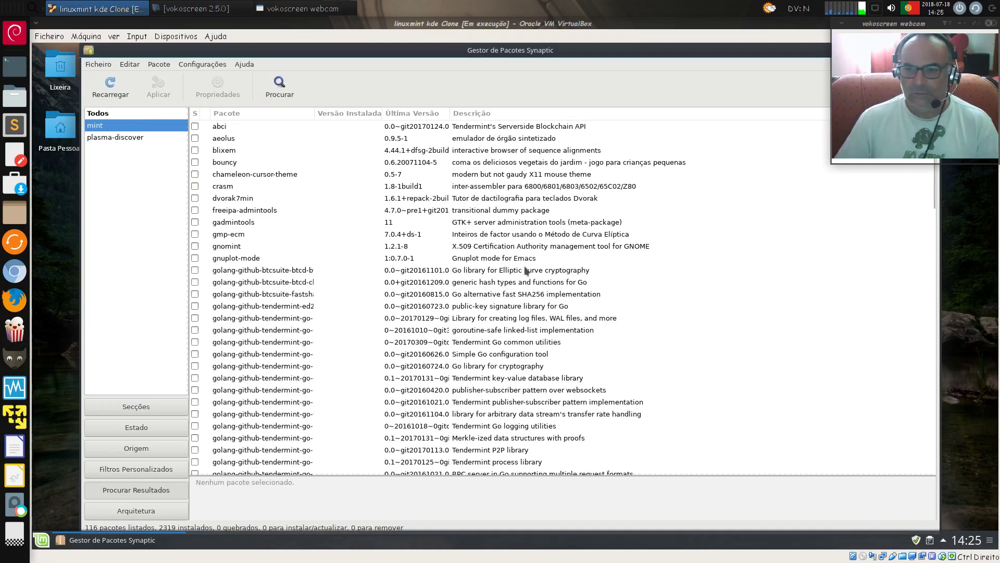
scroll(526, 270, down, 15)
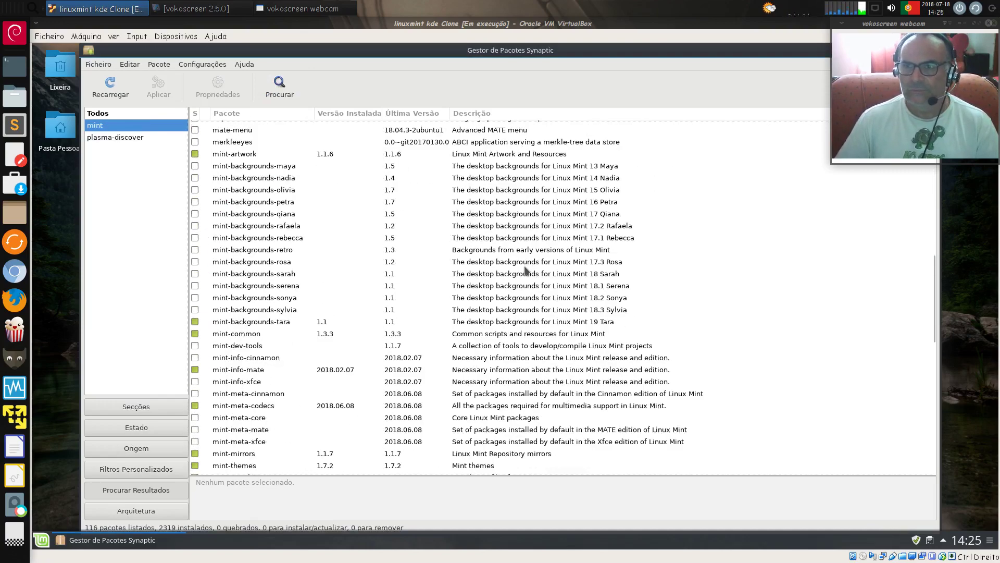
scroll(527, 270, down, 10)
scroll(526, 270, up, 6)
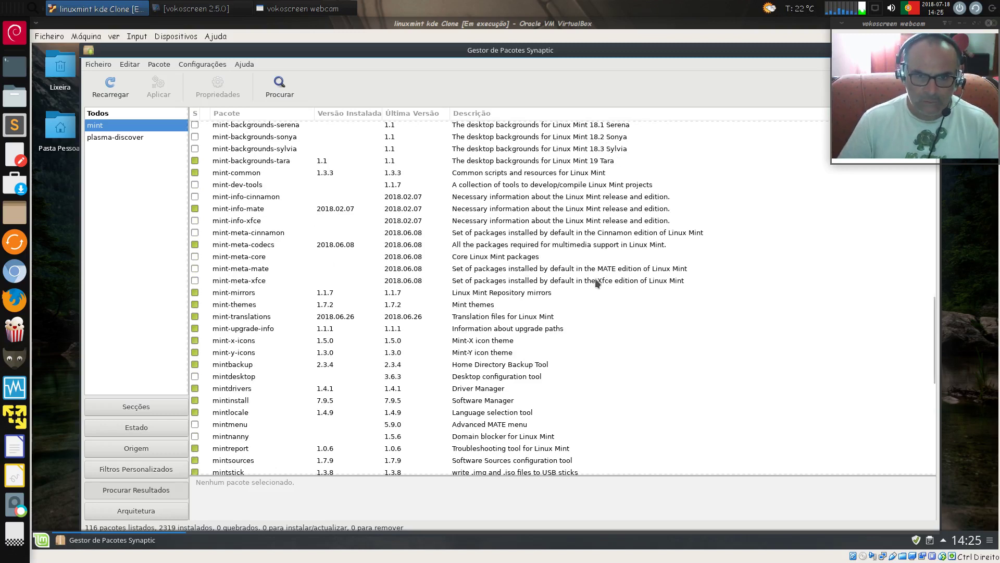
Mark the mintlocale language selection package for removal
click(241, 413)
right_click(242, 413)
click(284, 470)
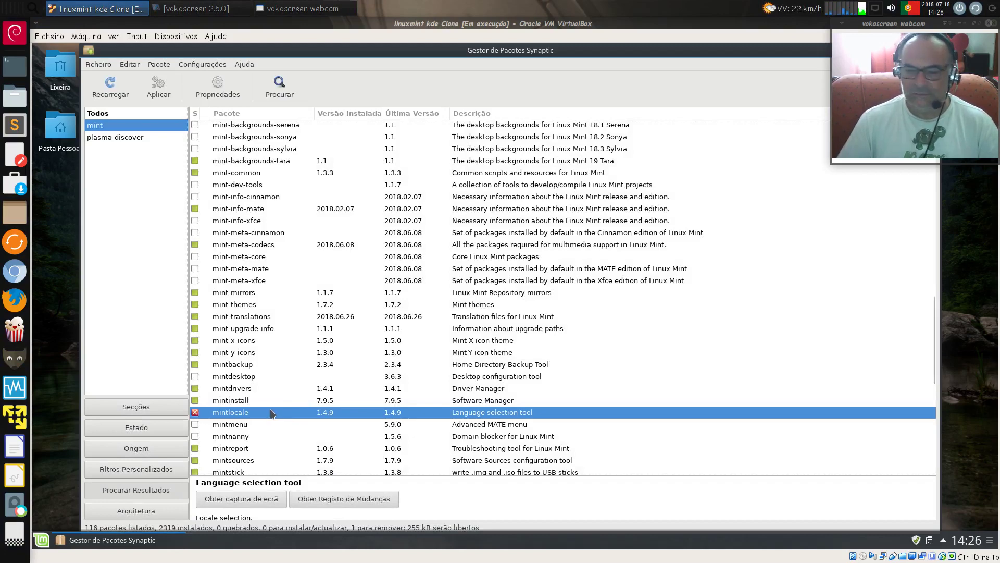
Mark the mintinstall Software Manager package for removal and review the other Mint packages in the search results
right_click(231, 401)
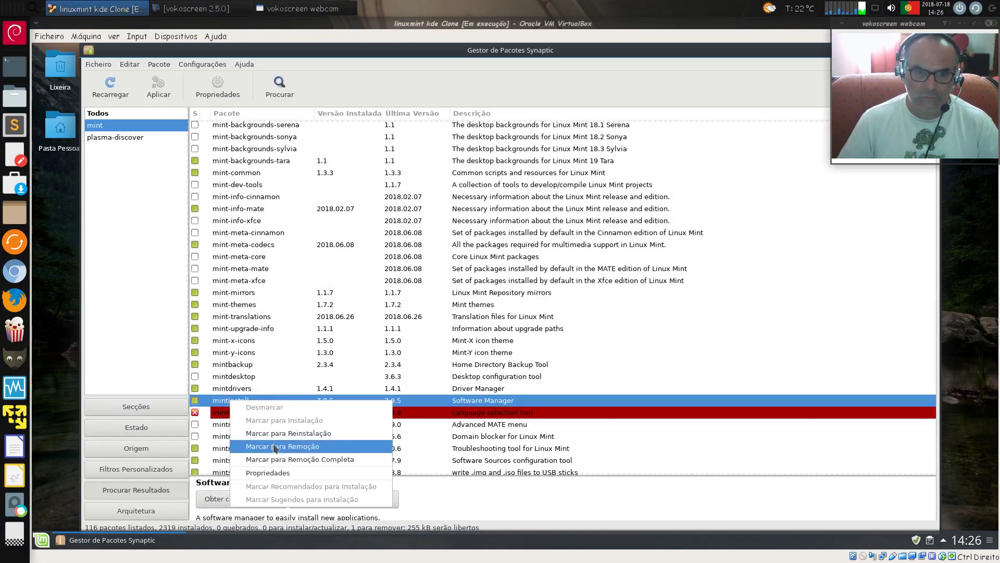
click(282, 447)
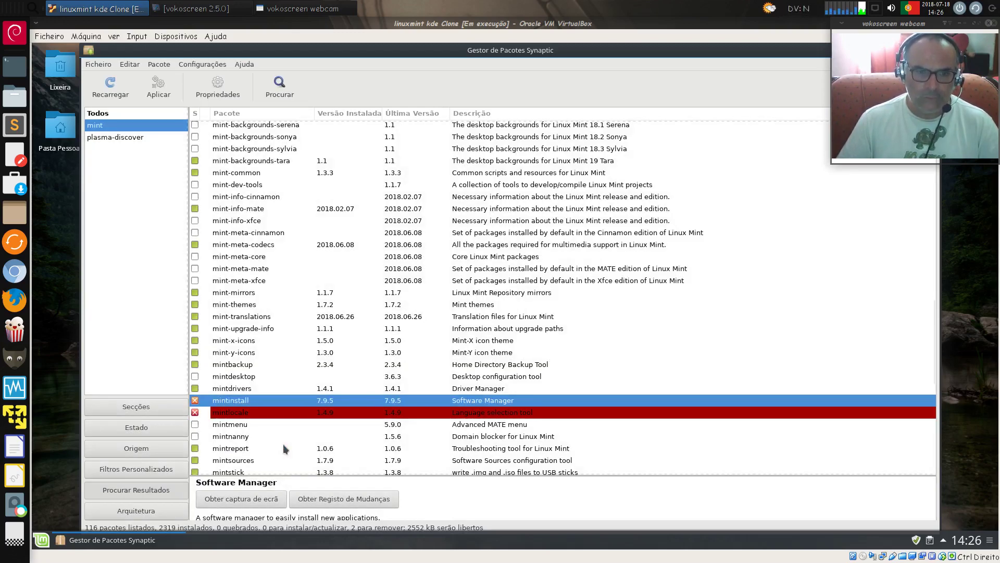
scroll(283, 446, down, 2)
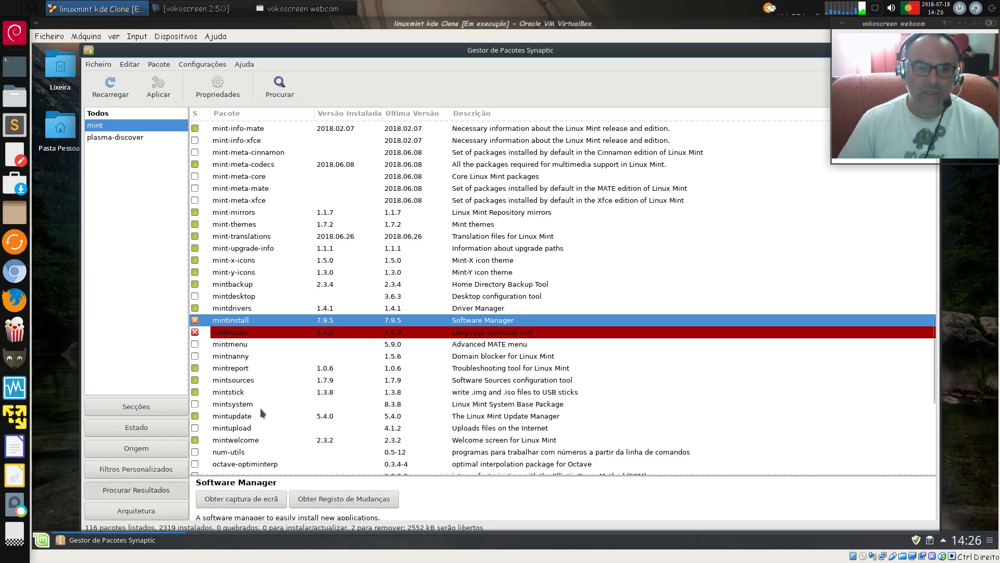
scroll(260, 411, up, 2)
scroll(260, 412, down, 1)
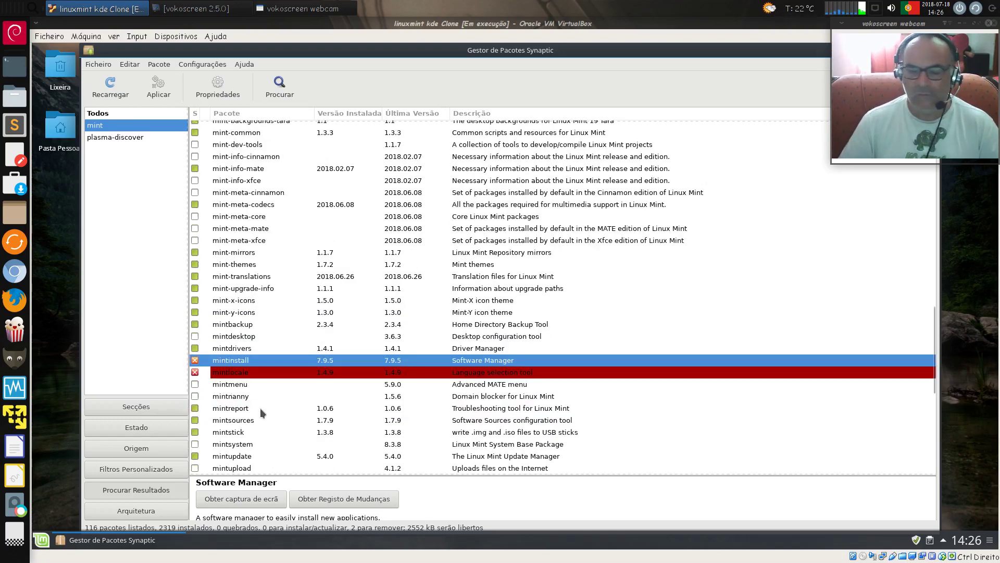
scroll(261, 413, up, 1)
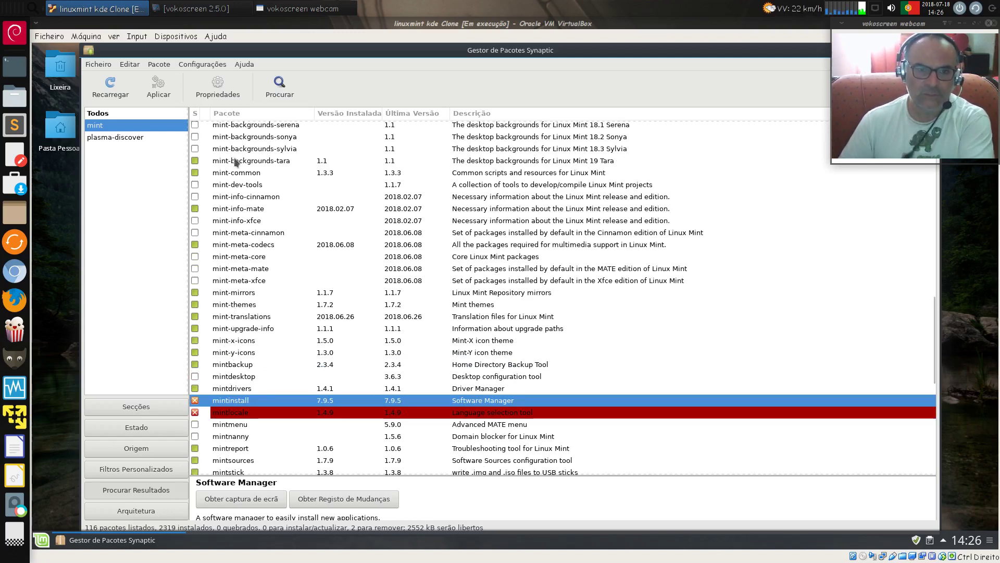
Cancel the summary of pending changes and unmark the mintinstall package
click(168, 93)
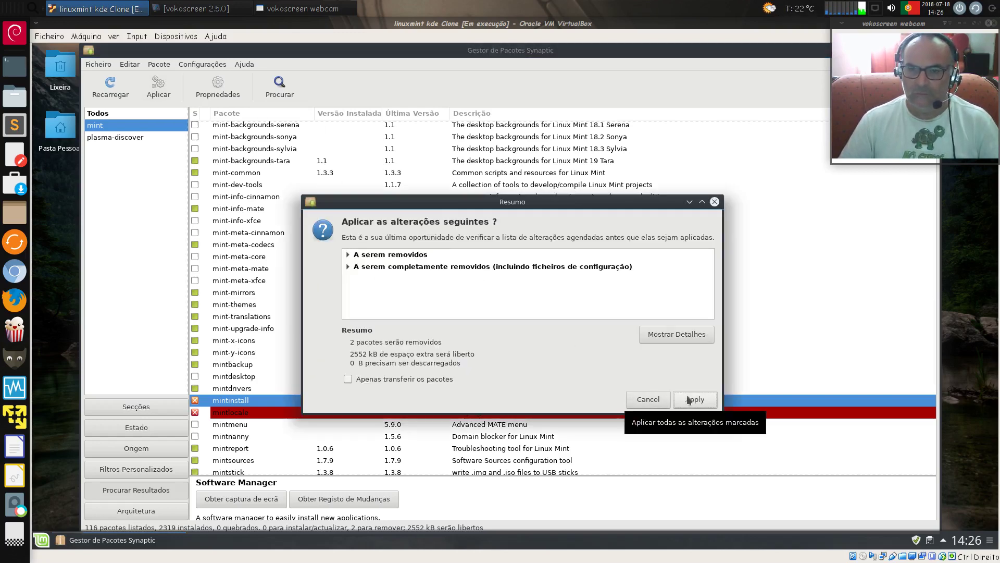
click(649, 400)
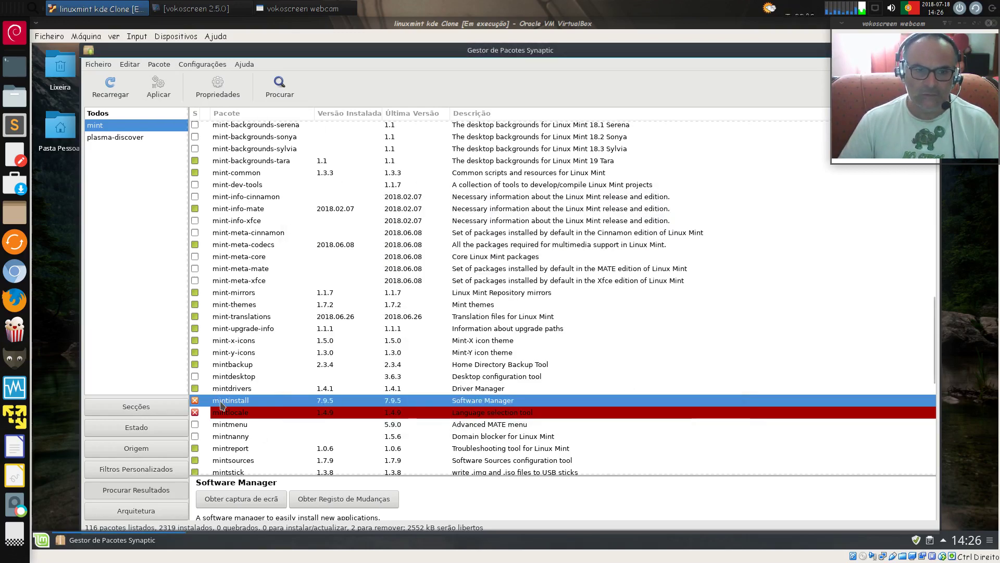
right_click(221, 405)
click(279, 414)
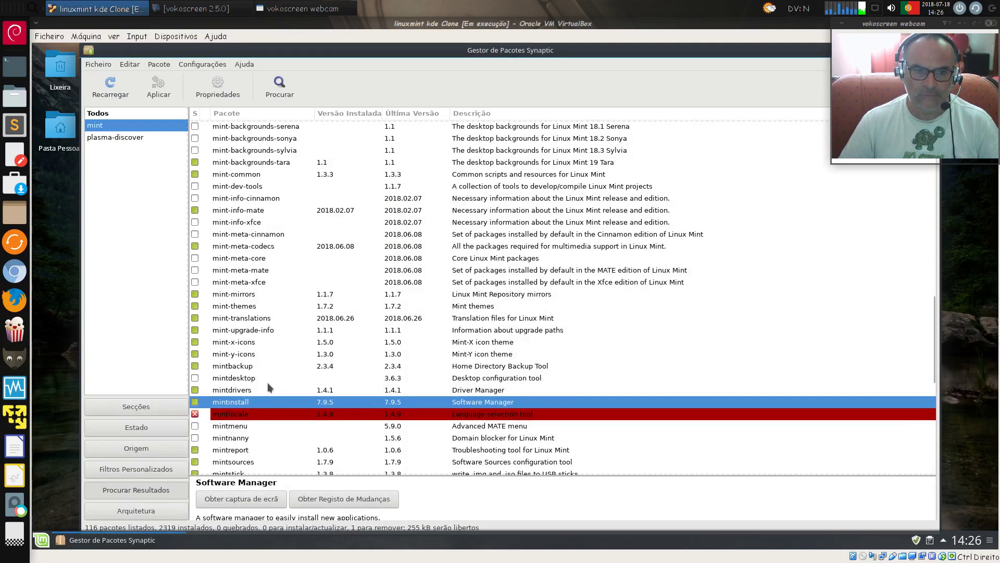
Apply the marked complete removal of the mintlocale package and confirm the summary of changes
scroll(275, 371, up, 7)
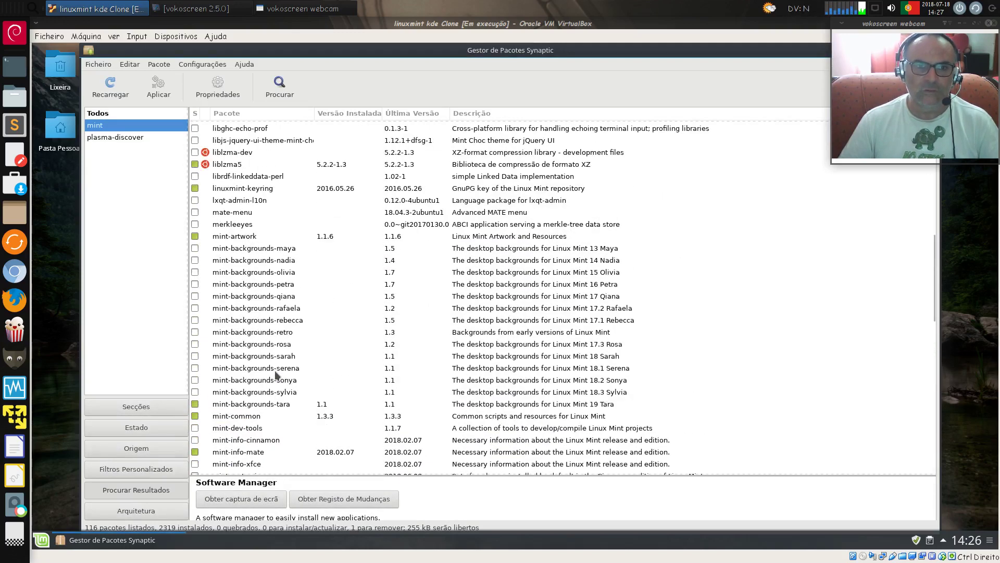
scroll(277, 374, up, 1)
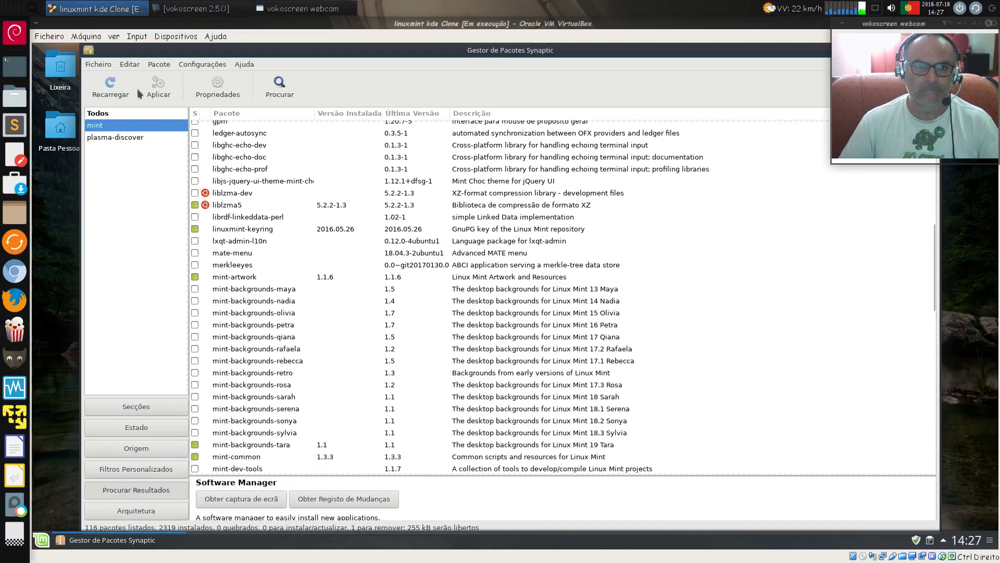
click(158, 86)
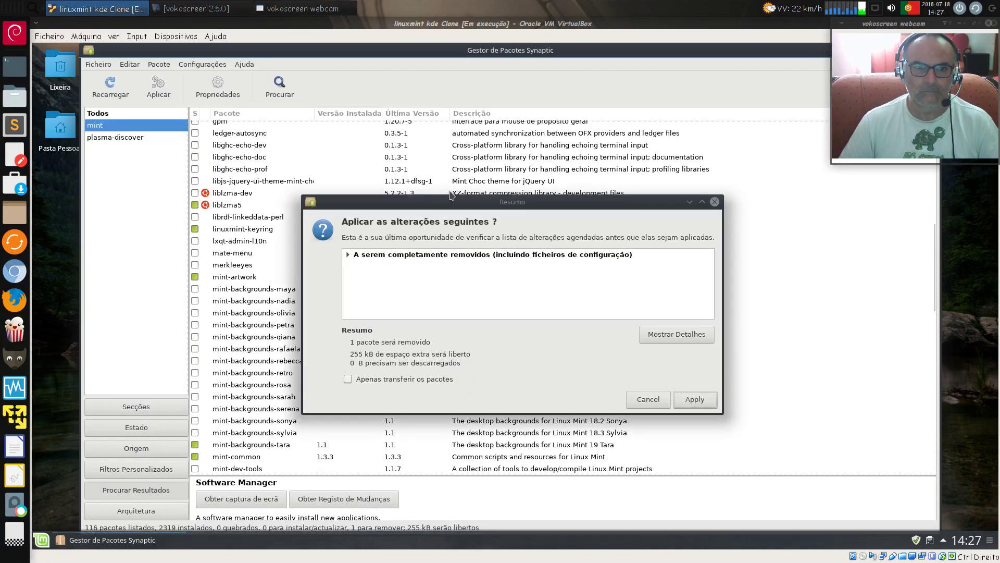
click(689, 396)
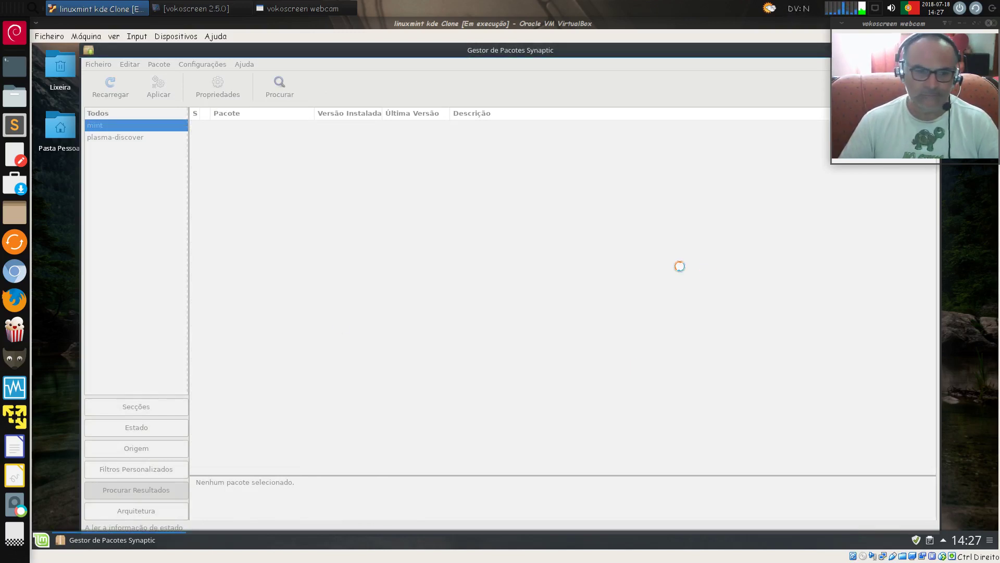
Dismiss the application launcher and close the Synaptic package manager
click(42, 540)
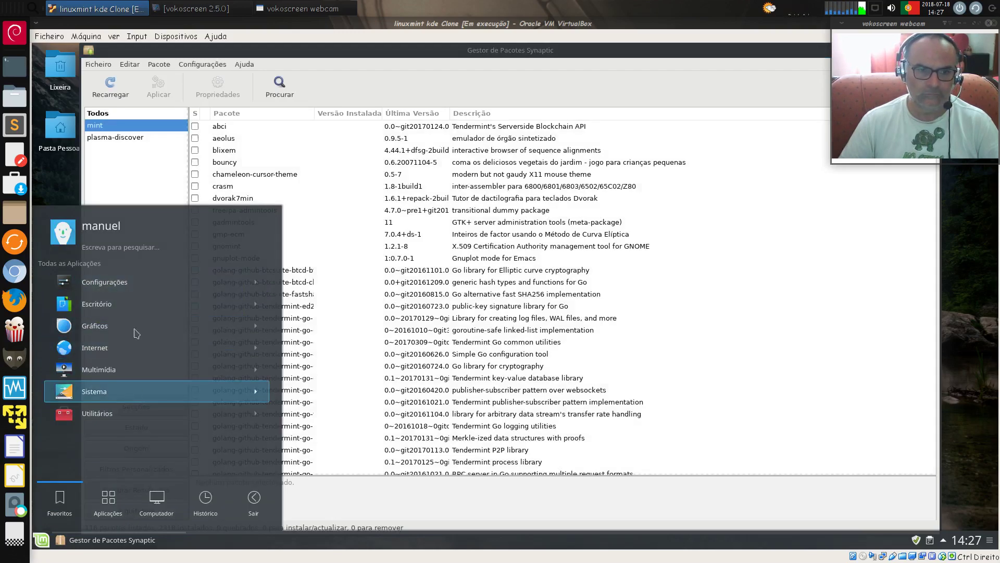
click(758, 61)
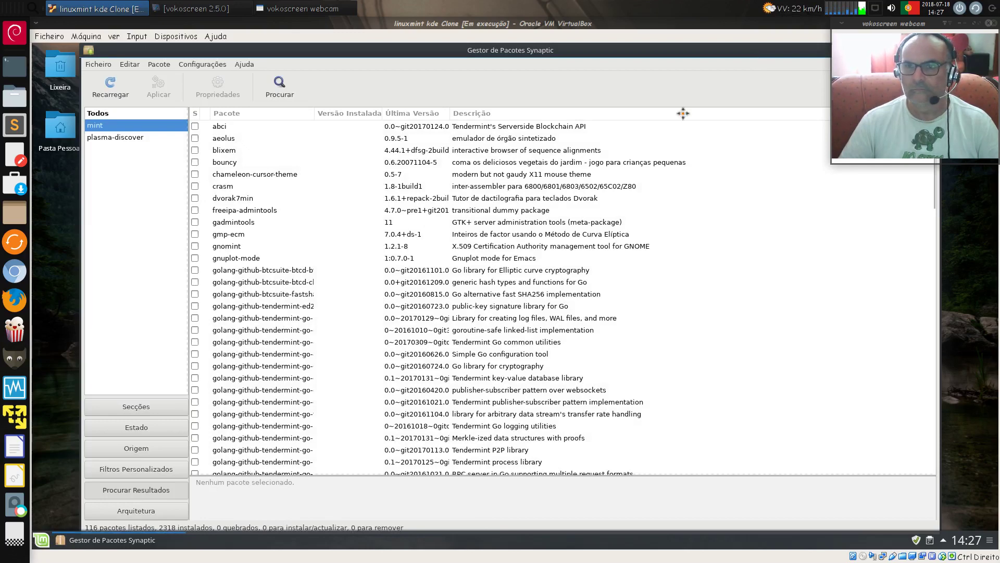
drag(758, 61, 740, 166)
click(762, 166)
Browse the available wallpapers in the Plasma desktop configuration and close it without choosing another image
right_click(538, 253)
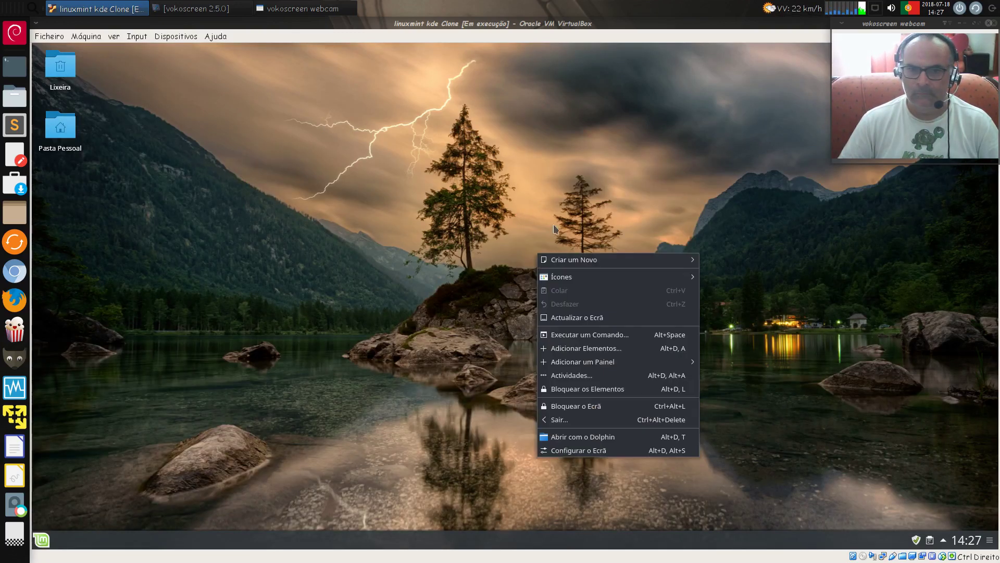
click(600, 462)
right_click(449, 197)
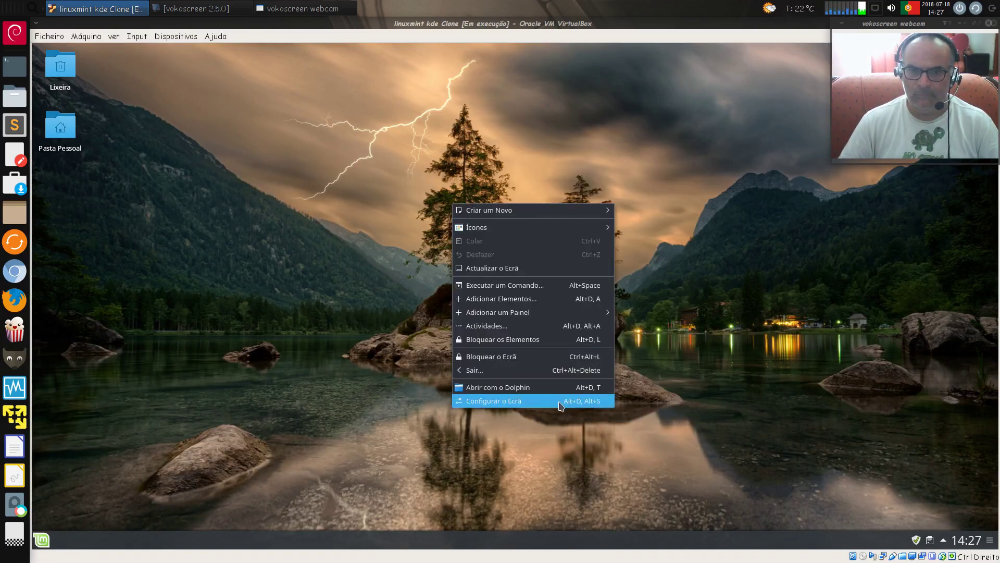
click(562, 400)
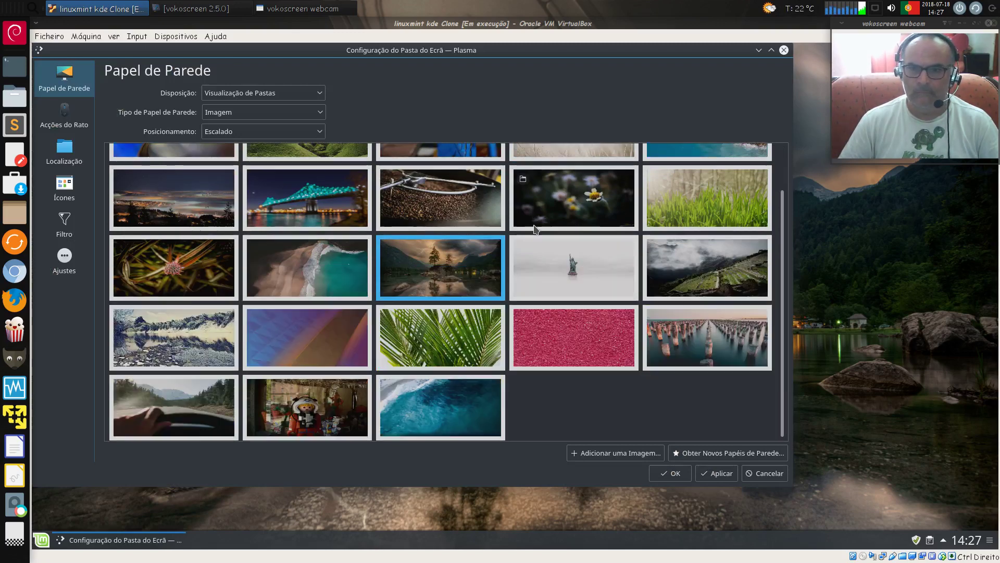
scroll(535, 227, down, 1)
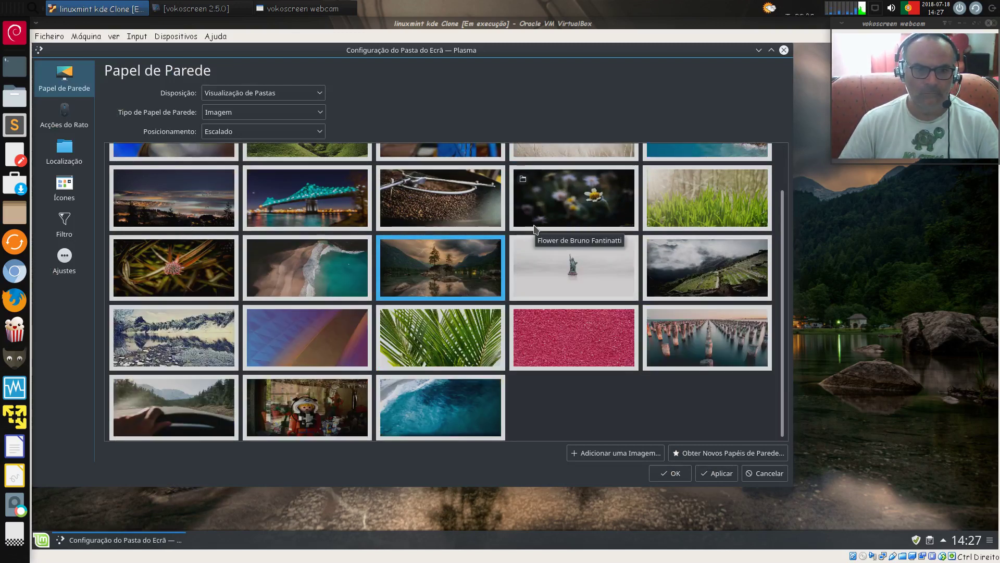
scroll(535, 227, up, 1)
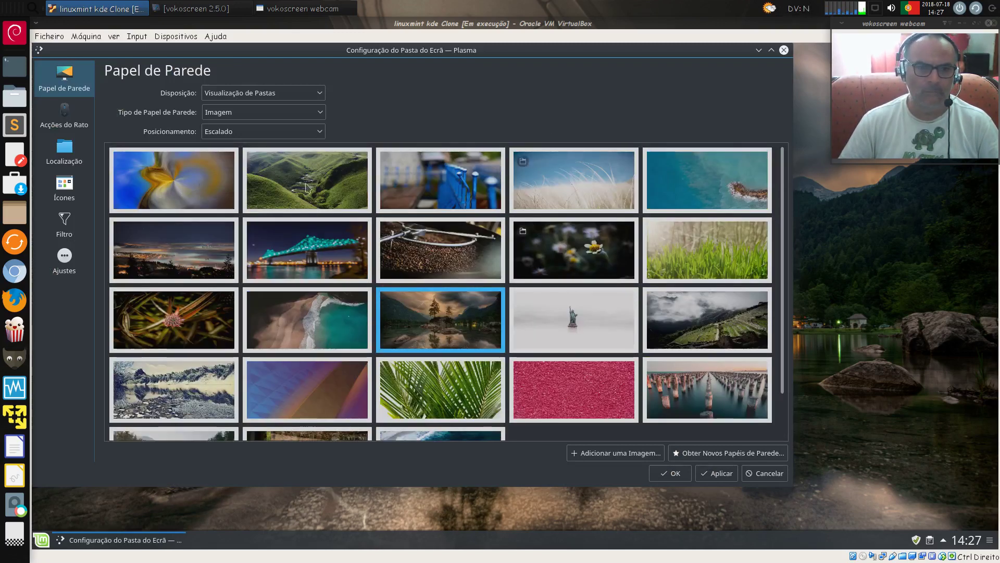
scroll(282, 162, down, 1)
scroll(292, 167, up, 1)
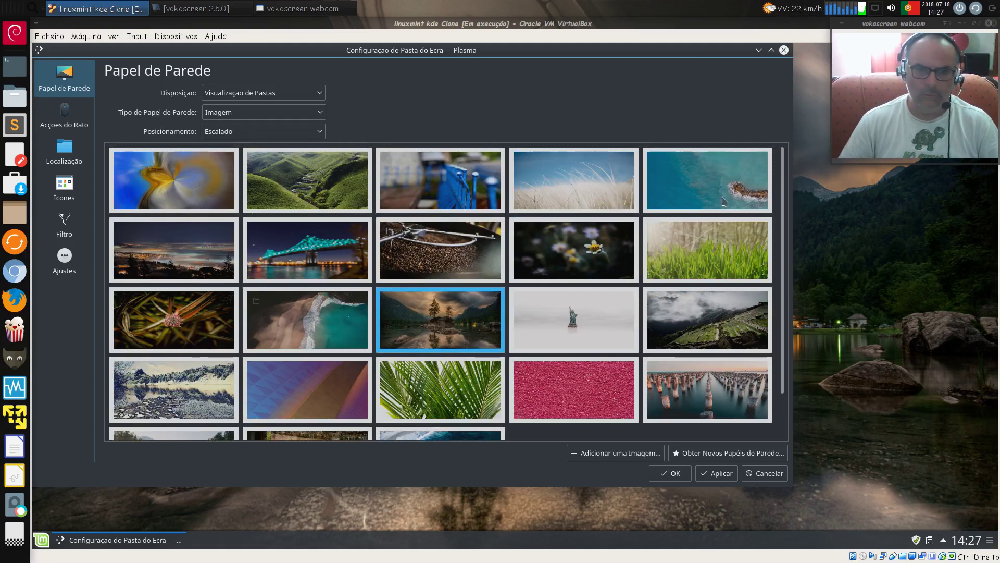
click(784, 50)
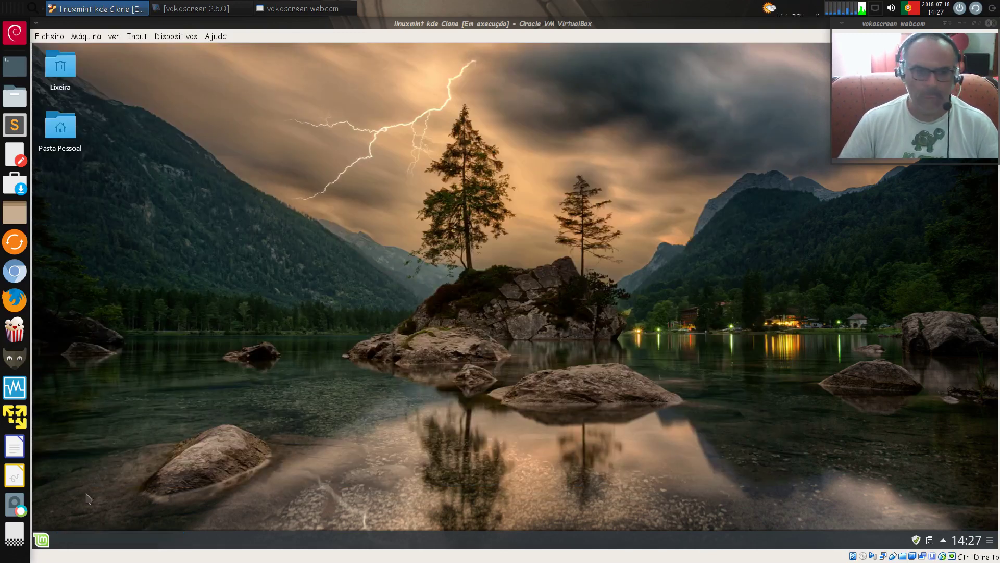
Find Discover in the application launcher with "dis", open it, and enlarge and reposition its window on the desktop
click(42, 540)
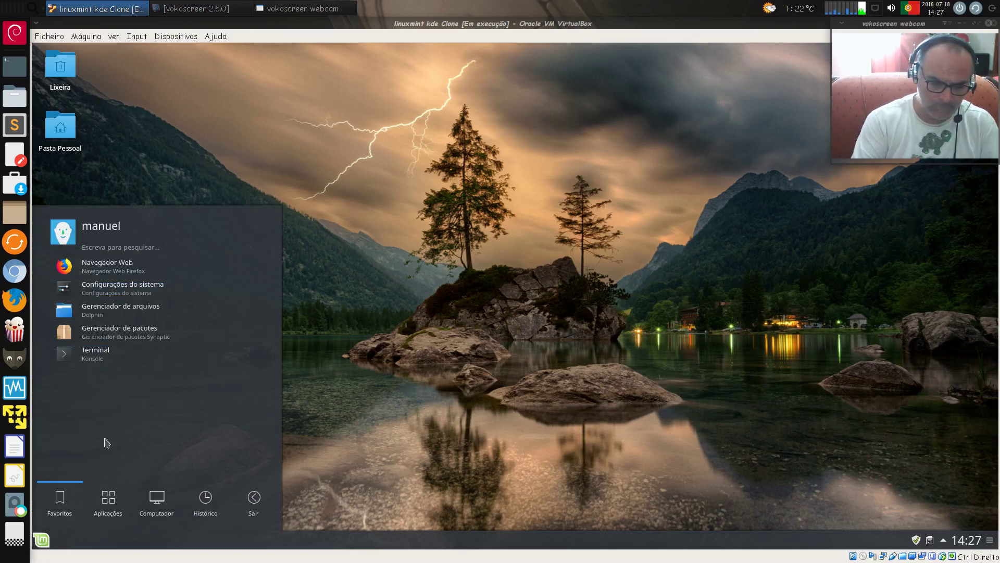
text(dis)
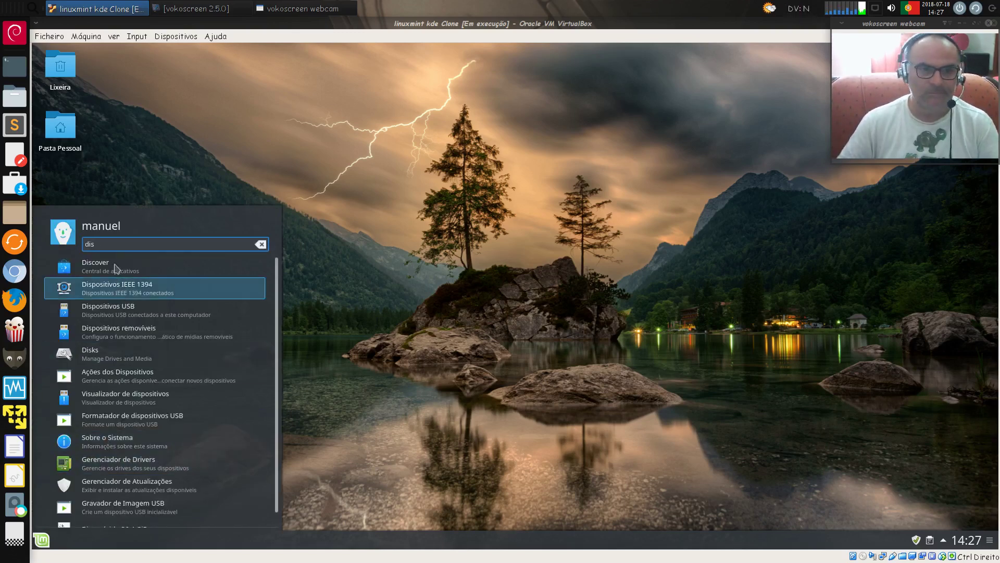
click(115, 268)
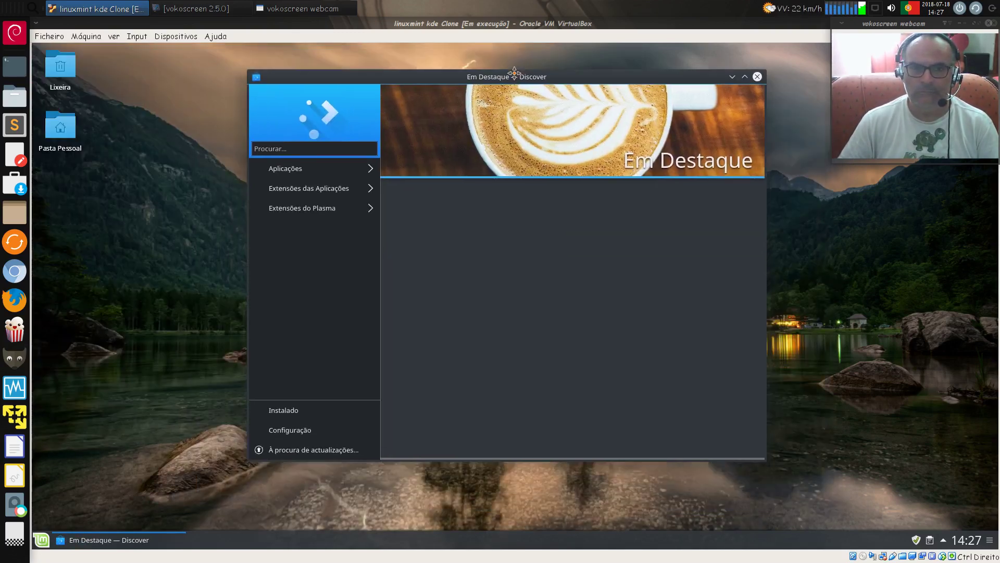
drag(752, 453, 948, 466)
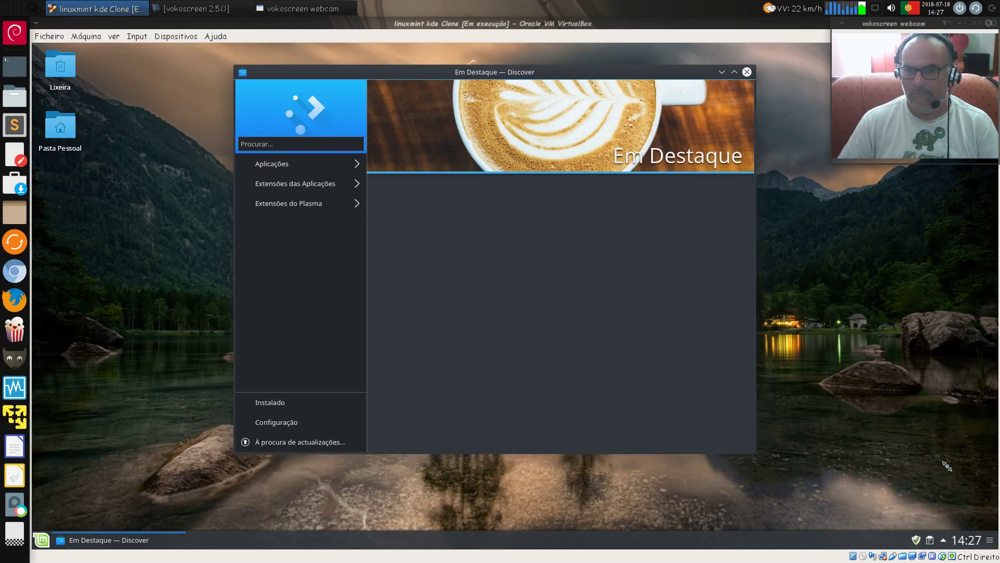
drag(655, 77, 527, 79)
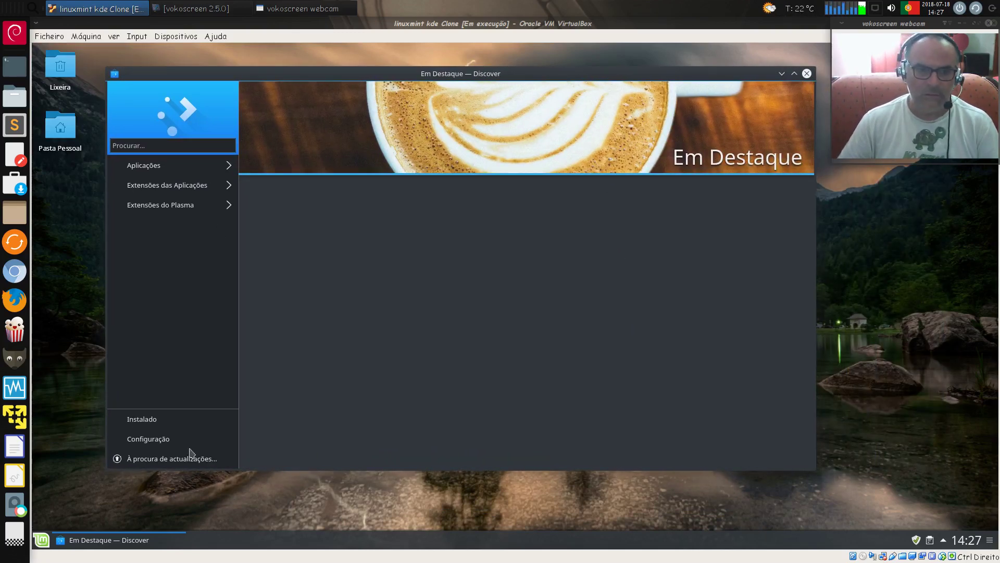
Examine Discover's configured Flatpak, Linux Mint and Snap sources, including the options for the Snap source
click(146, 440)
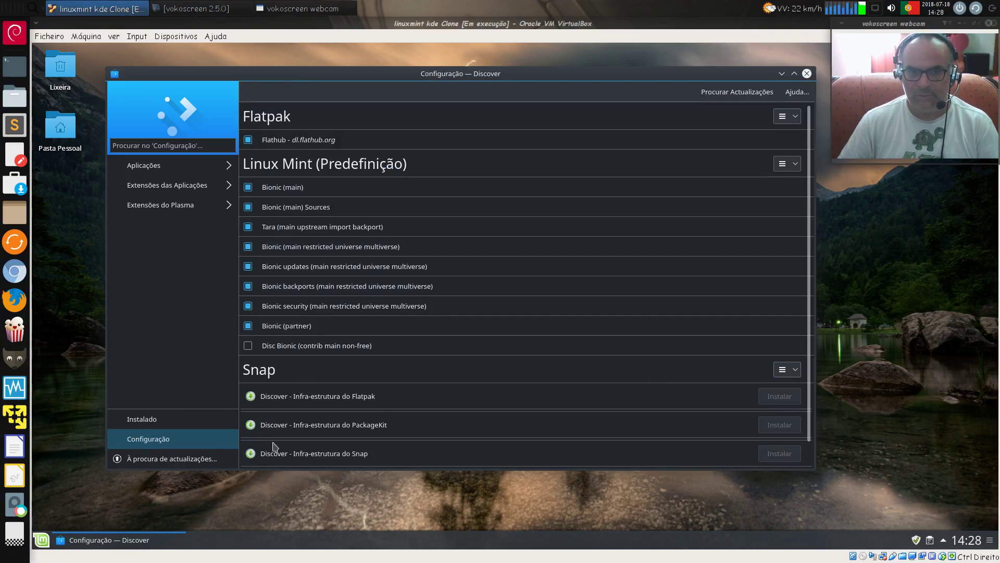
click(786, 370)
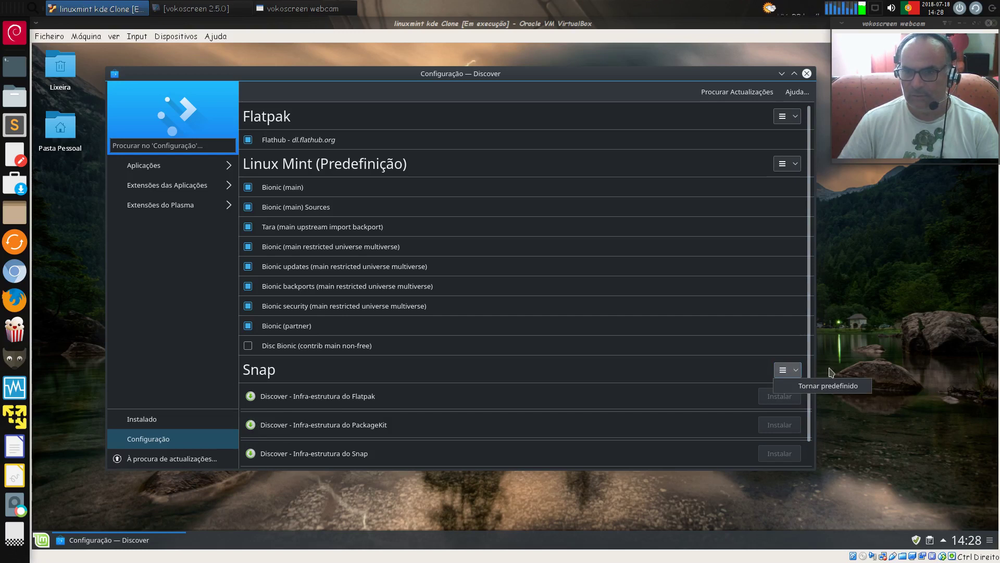
click(311, 450)
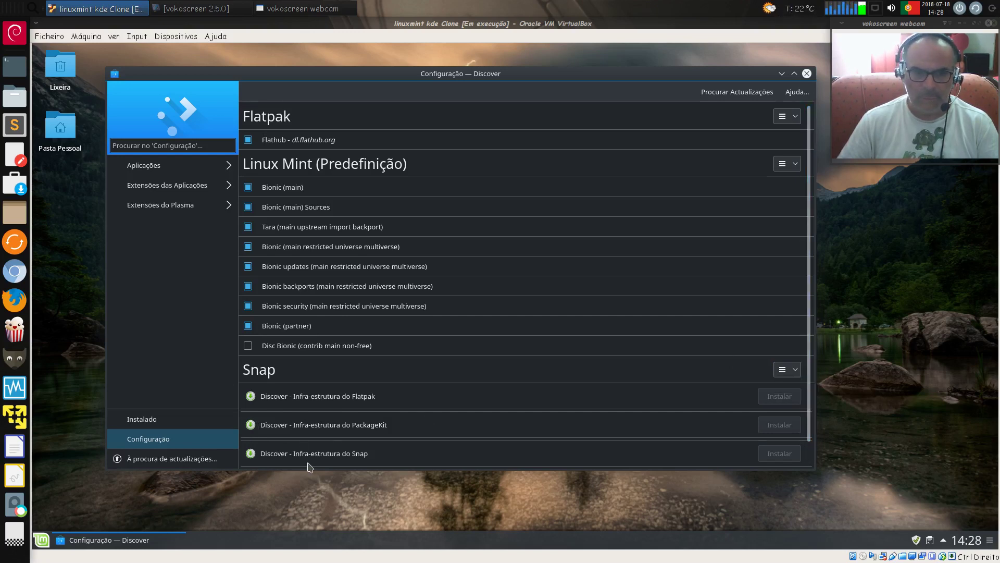
scroll(318, 461, down, 2)
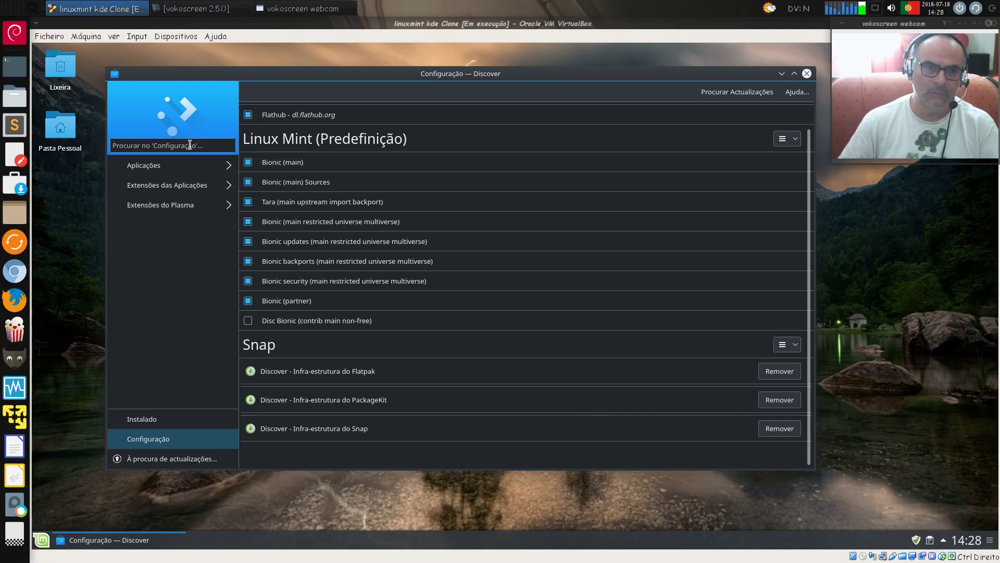
Search Discover's applications category for "snap" and look through the results
click(168, 163)
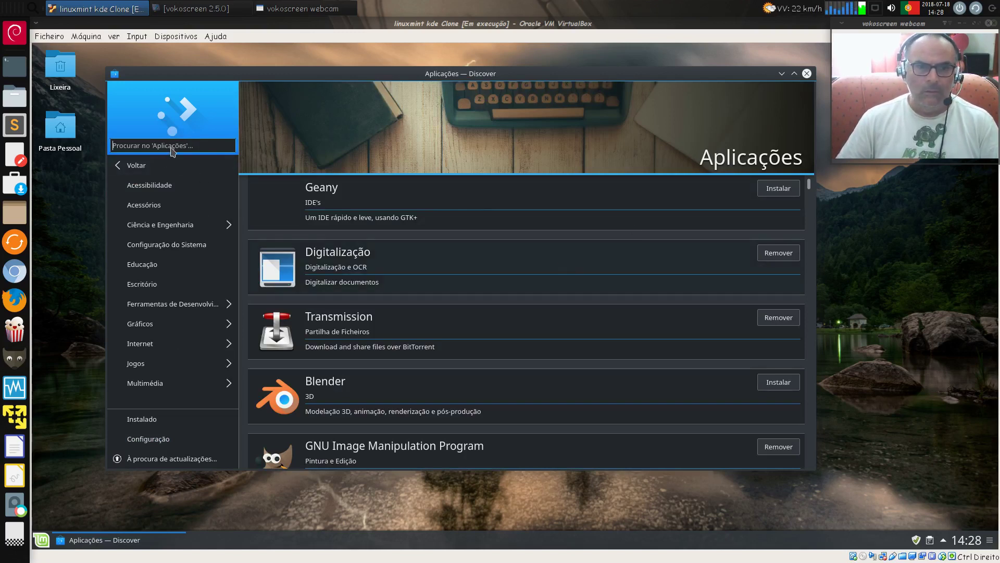
text(snap)
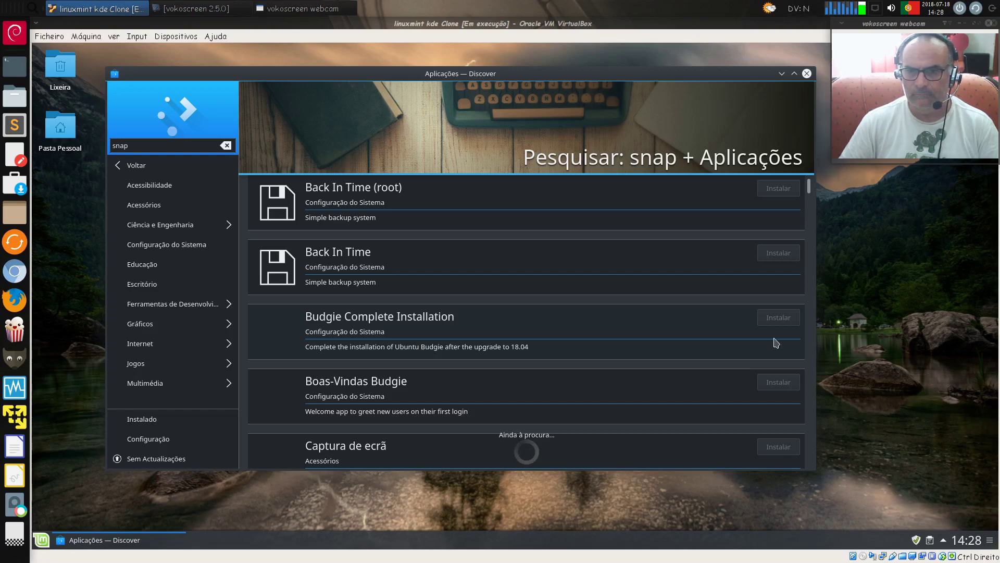
scroll(596, 402, down, 1)
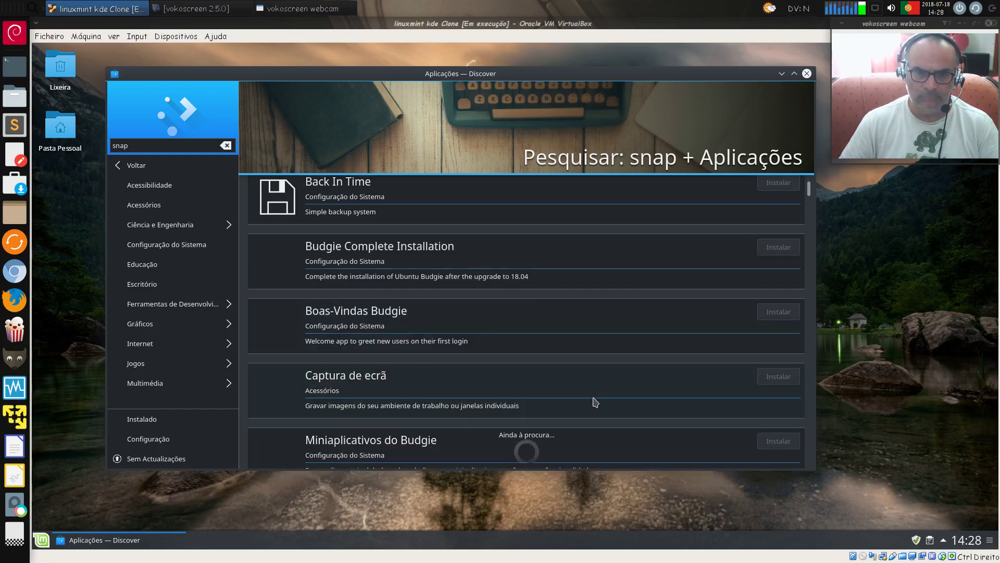
scroll(595, 402, down, 3)
scroll(595, 402, down, 2)
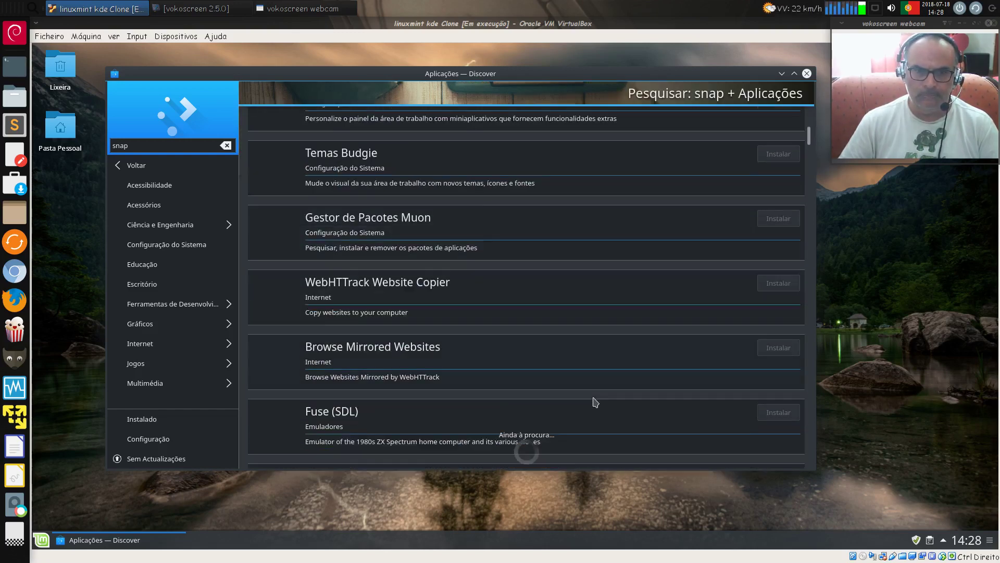
scroll(596, 402, up, 2)
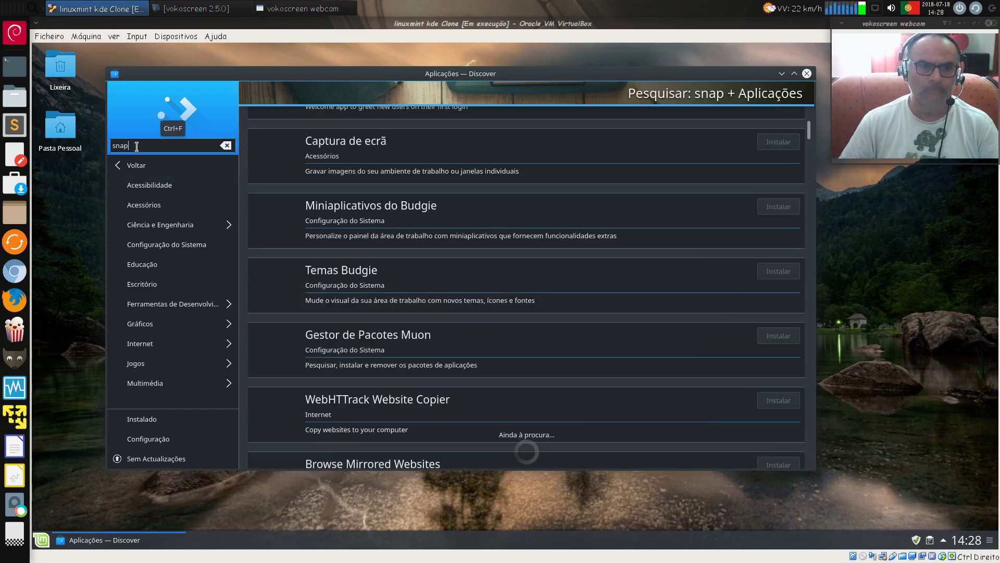
Clear the "snap" search term from Discover's applications search
key(BackSpace)
key(BackSpace)
key(BackSpace)
key(BackSpace)
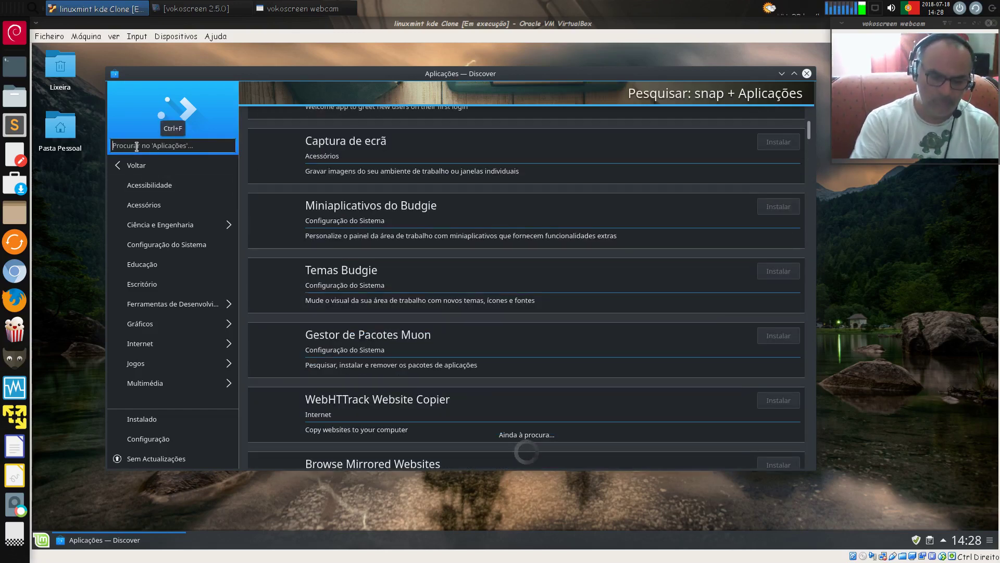
Search the application catalogue for "spotify"
text(spo)
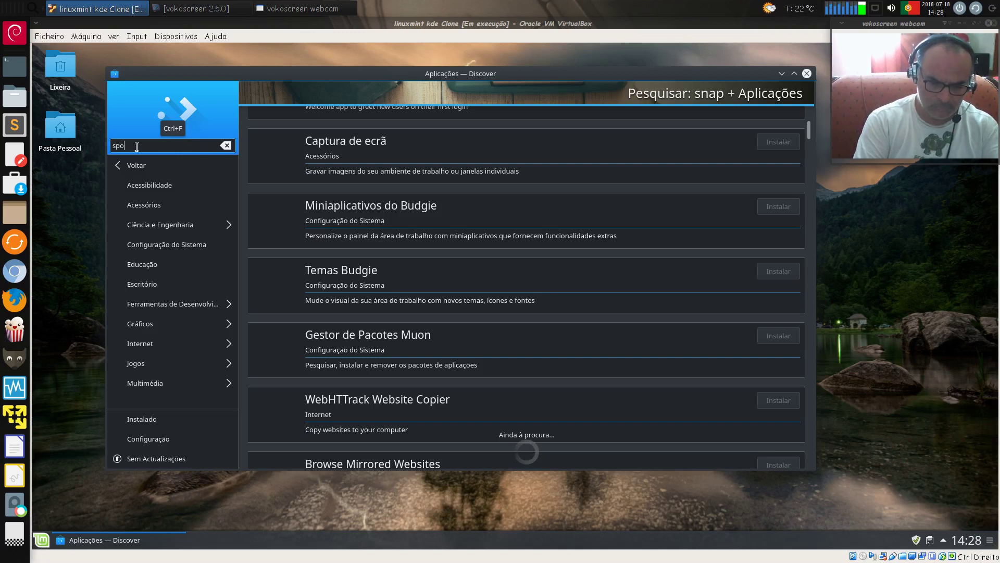
text(tifi)
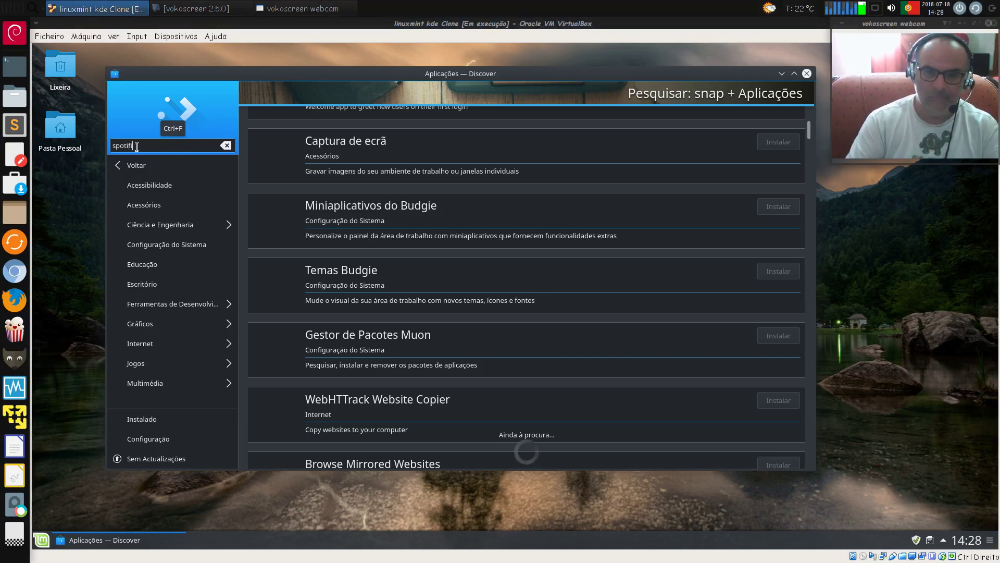
key(BackSpace)
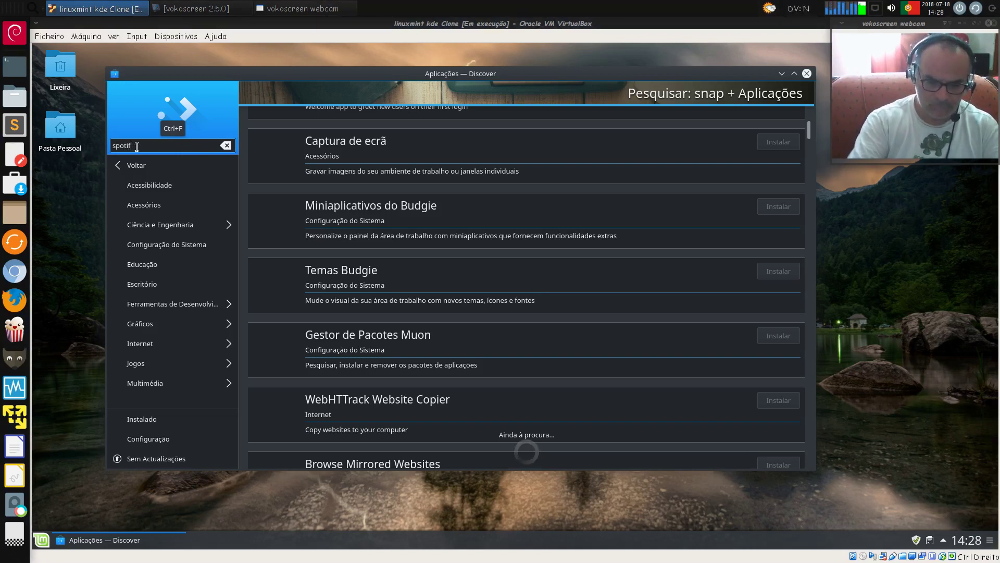
text(y)
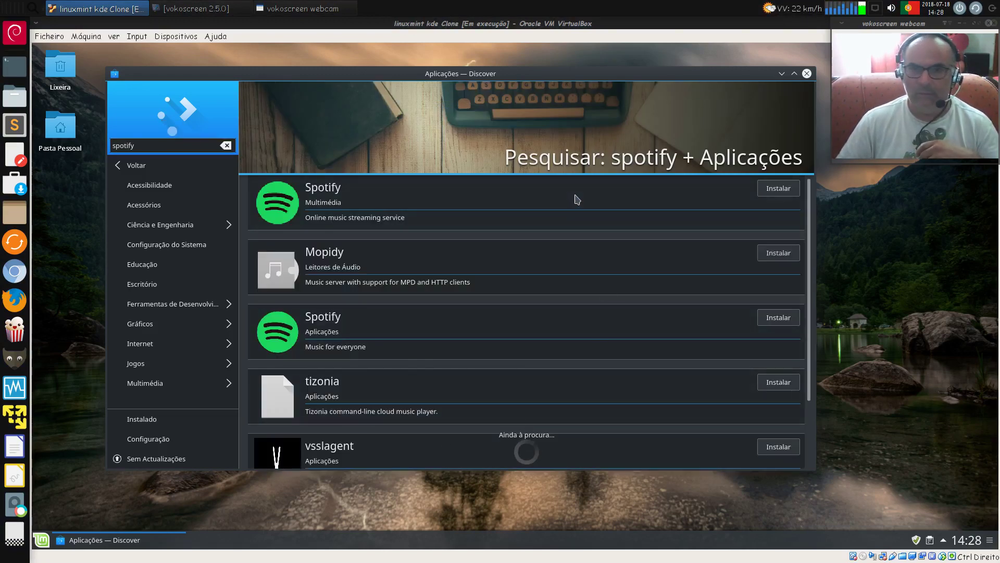
Review the details of the Flatpak and Snap versions of Spotify, and close the software centre
click(409, 201)
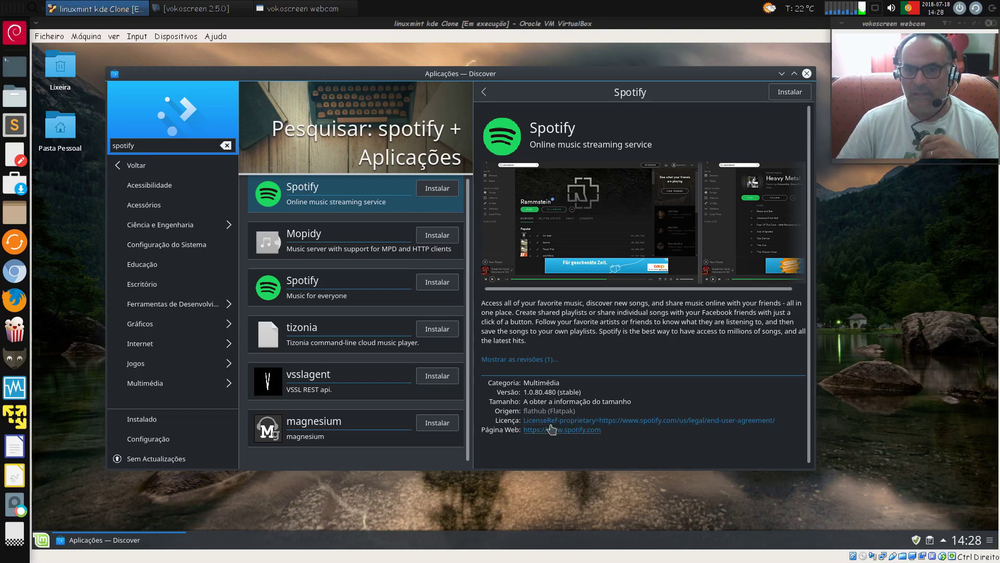
click(331, 291)
scroll(661, 338, down, 8)
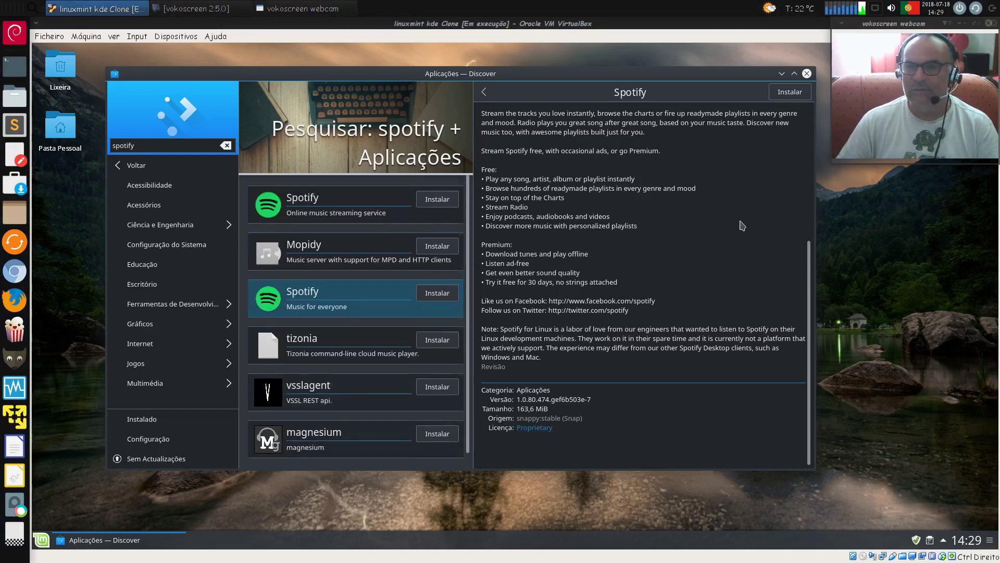
drag(809, 314, 824, 172)
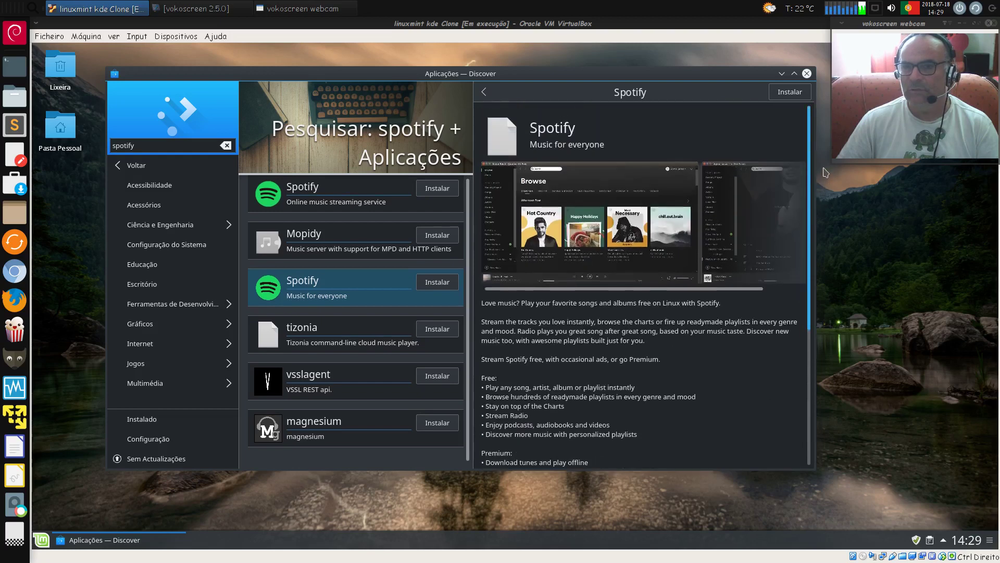
drag(610, 78, 614, 84)
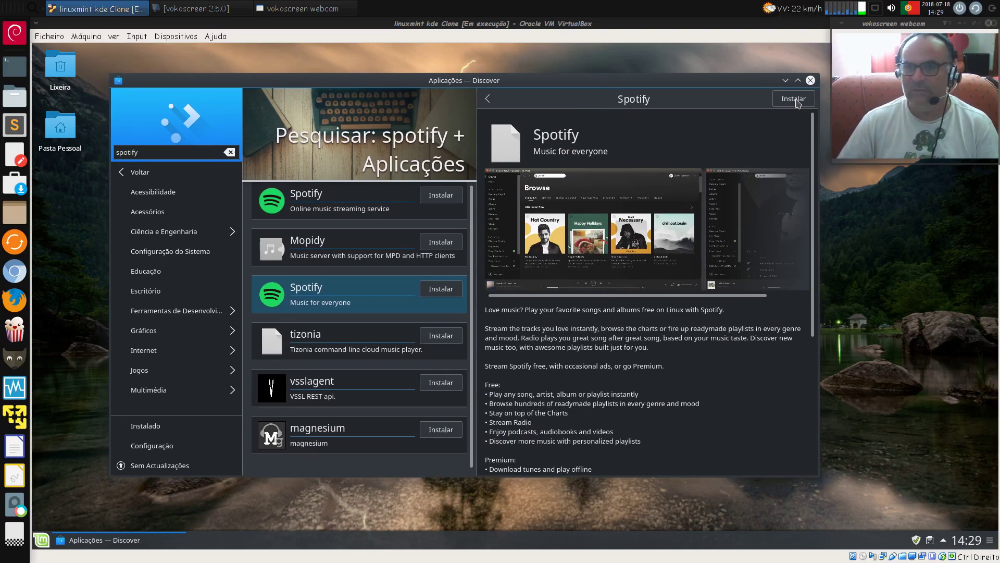
click(811, 81)
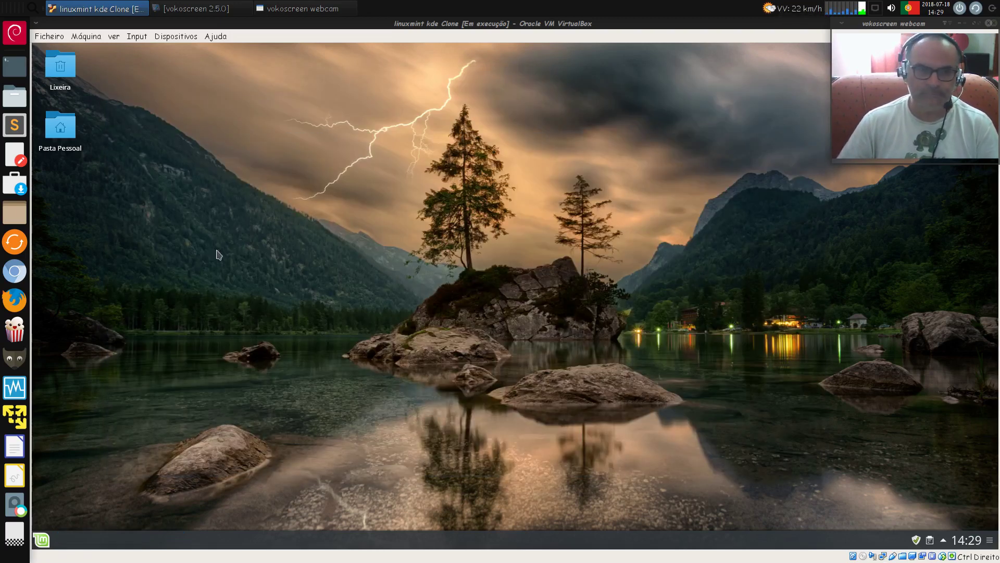
Open the icon theme settings in the KDE System Settings
click(42, 541)
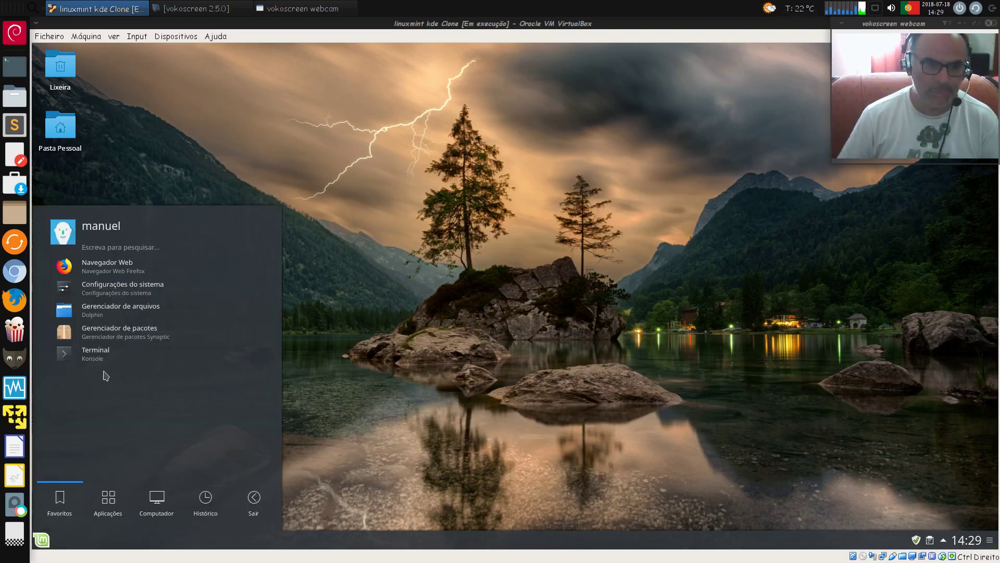
click(119, 290)
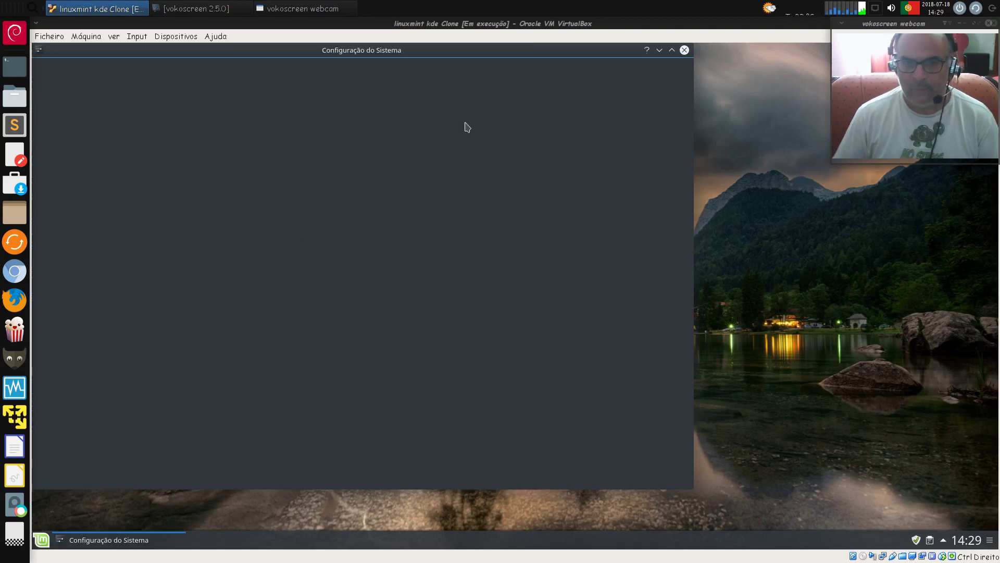
drag(425, 51, 547, 50)
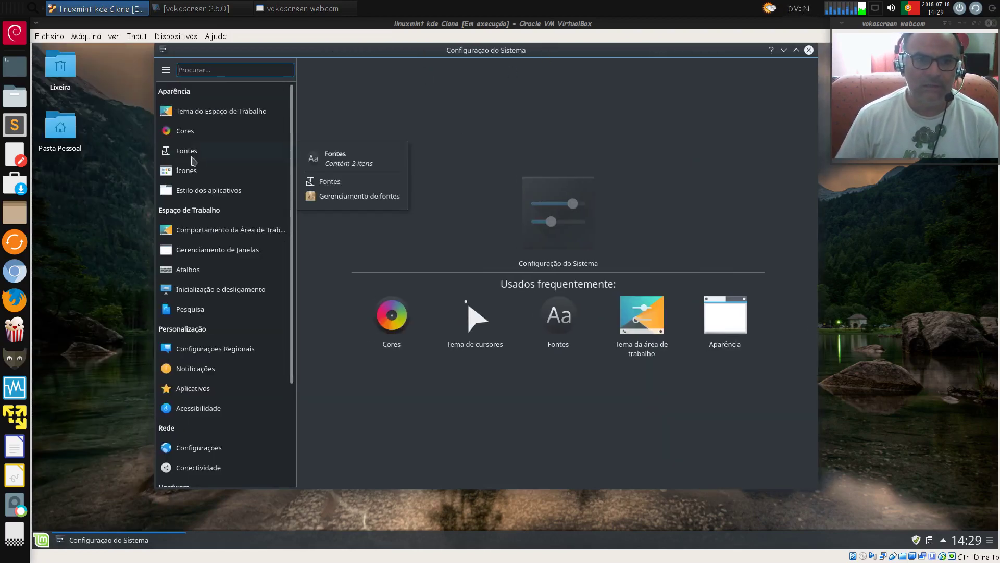
click(186, 172)
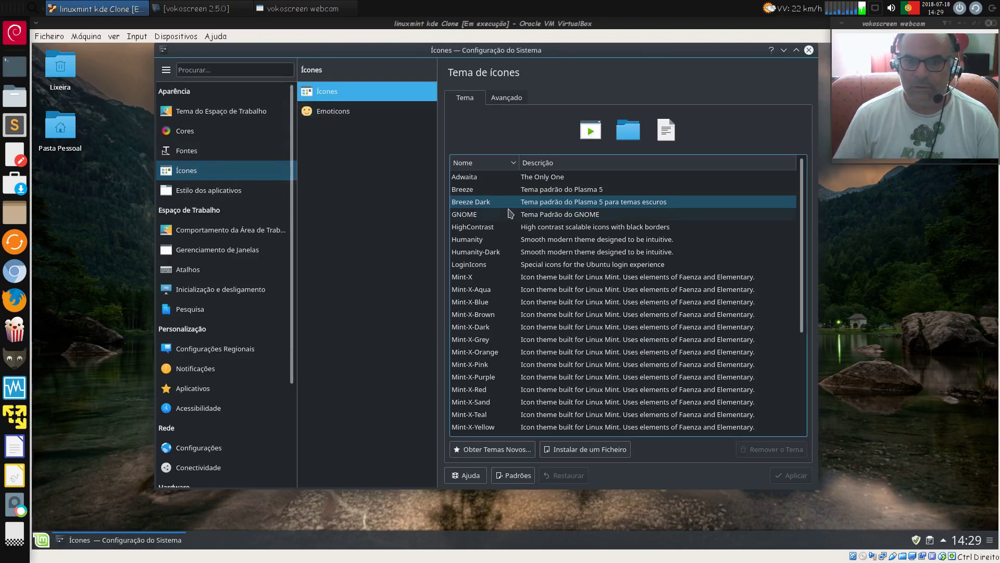
Apply the Mint-Y icon theme to the desktop
scroll(628, 330, down, 3)
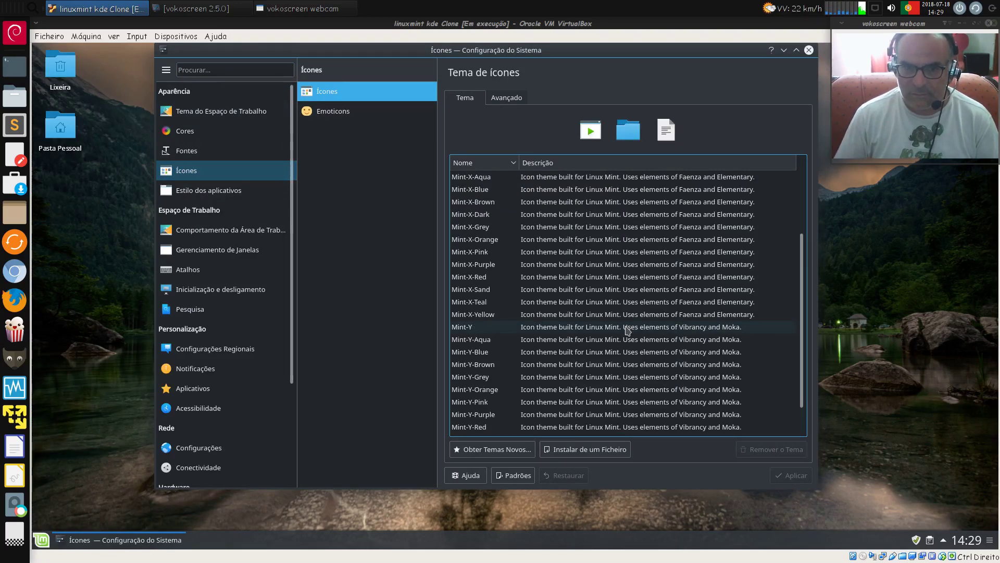
scroll(628, 330, down, 1)
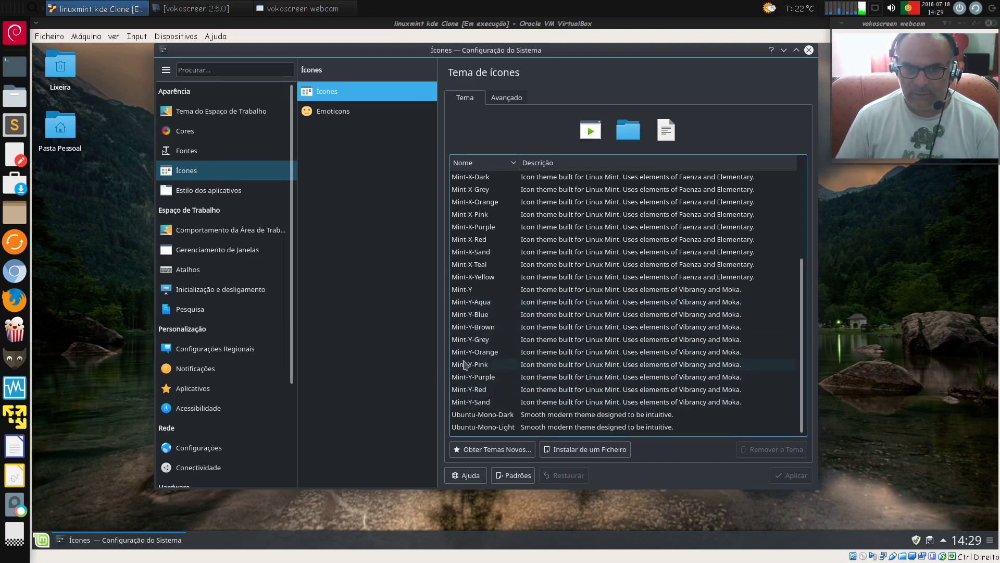
click(475, 290)
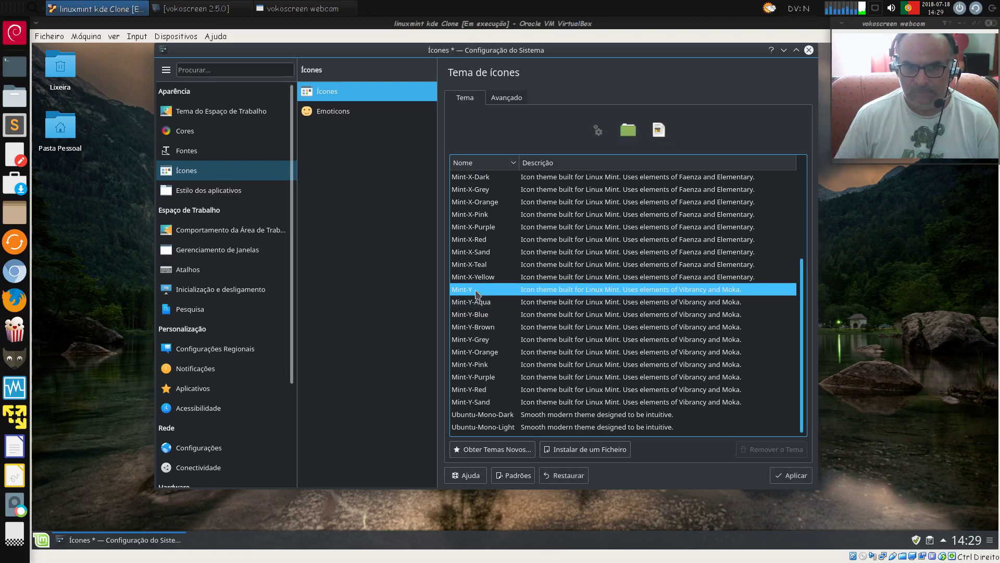
click(795, 476)
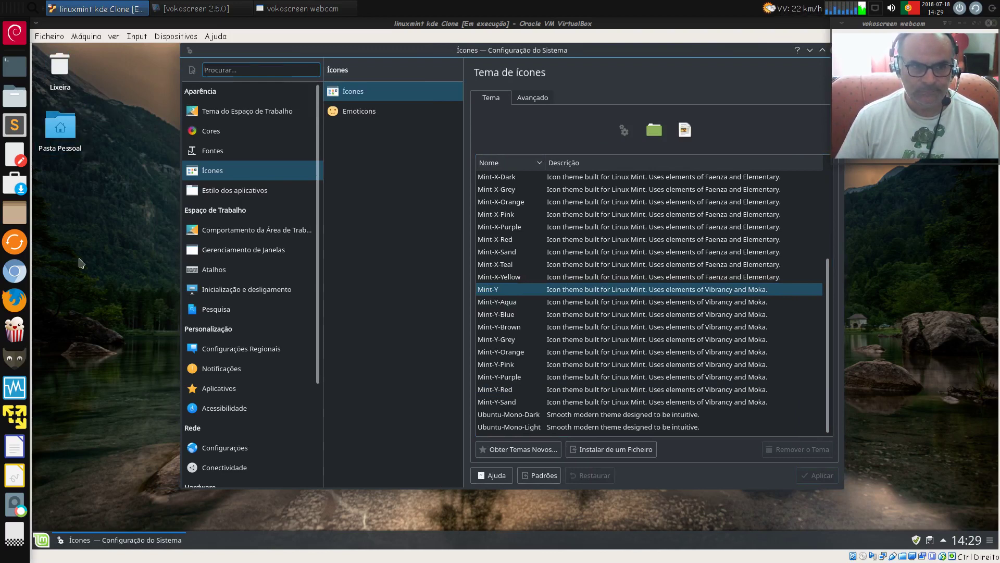
Check the new folder icons in the personal folder at a larger icon size, and close the file manager
drag(122, 259, 66, 128)
click(64, 127)
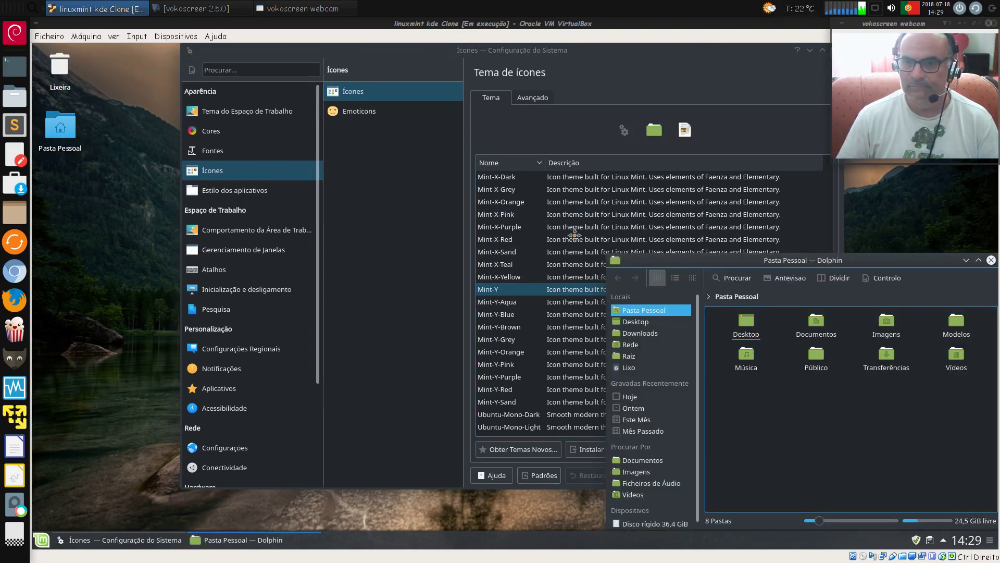
drag(822, 259, 364, 105)
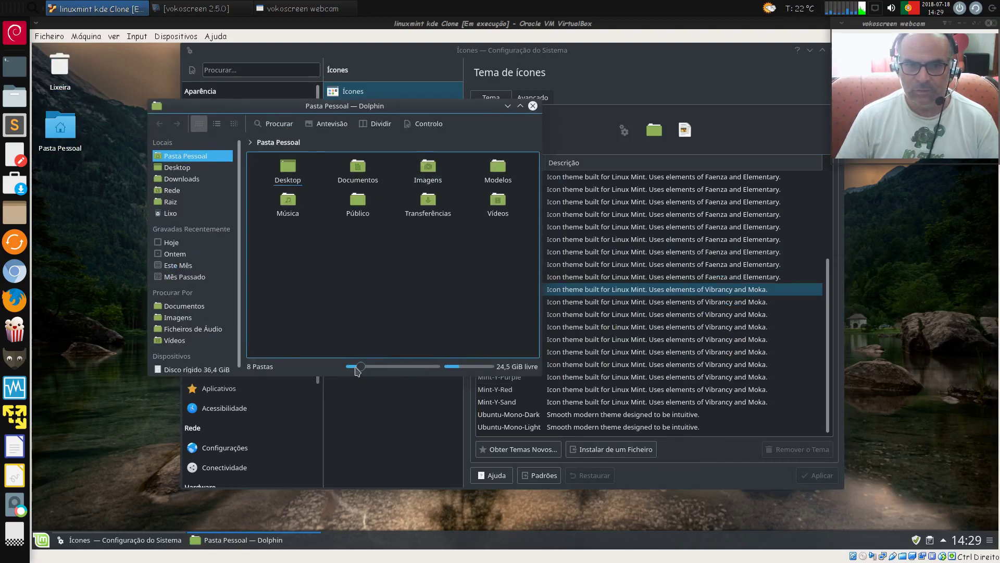
drag(360, 366, 373, 368)
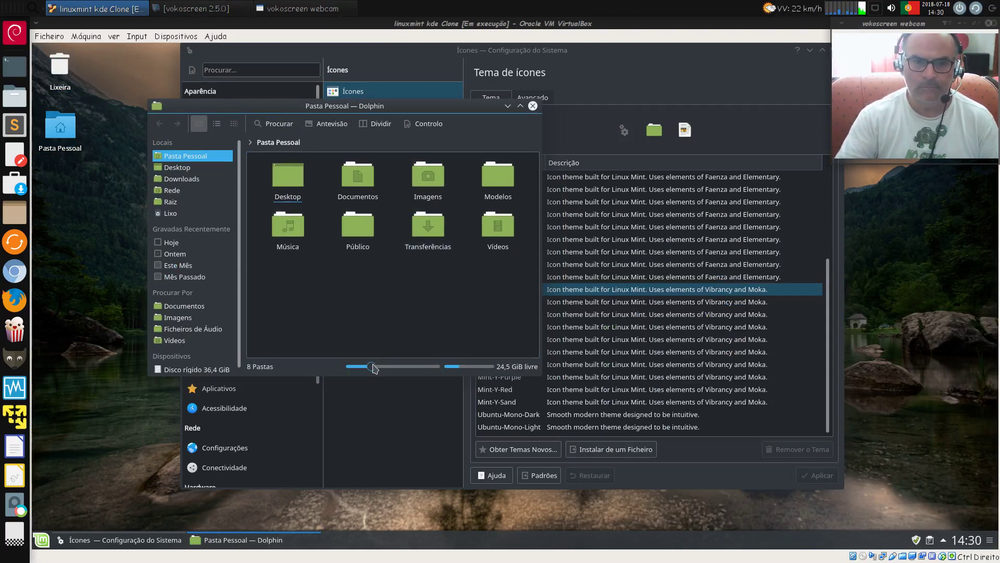
click(533, 106)
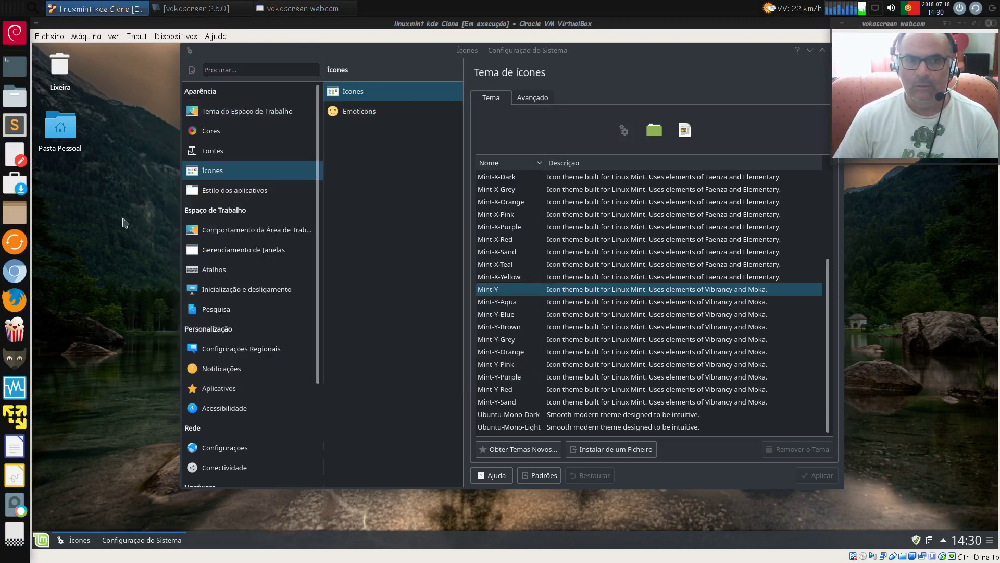
double_click(616, 49)
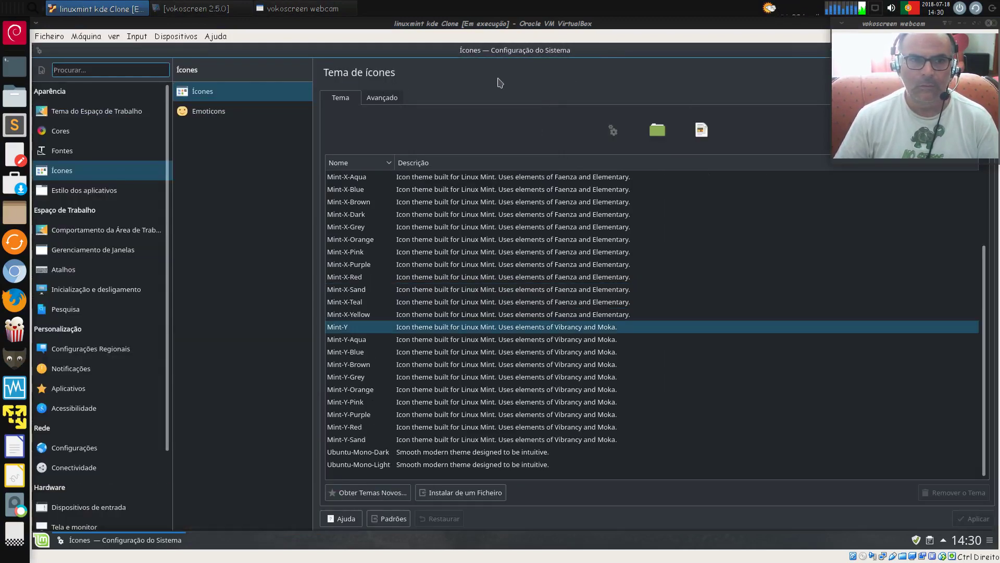
double_click(590, 50)
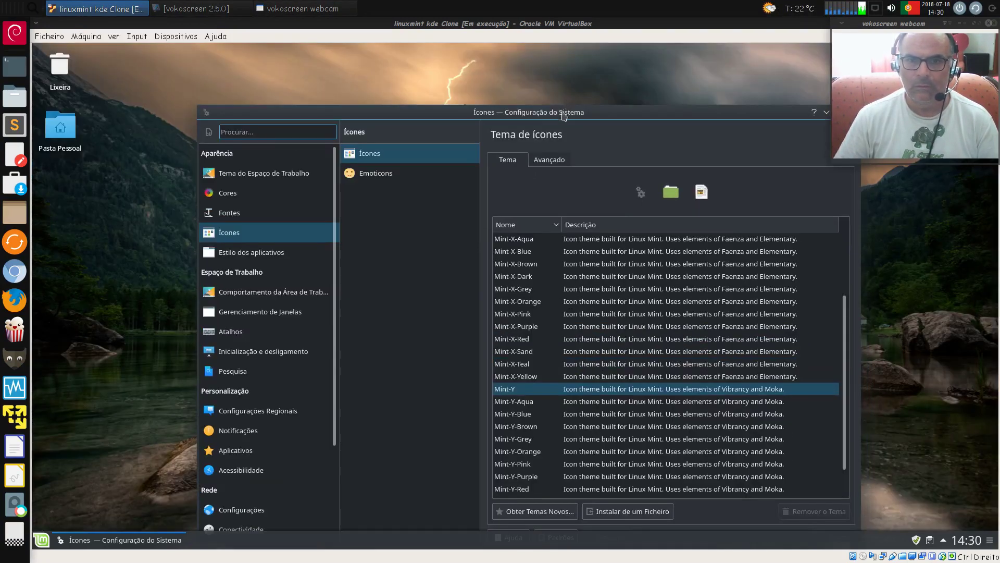
drag(563, 115, 548, 54)
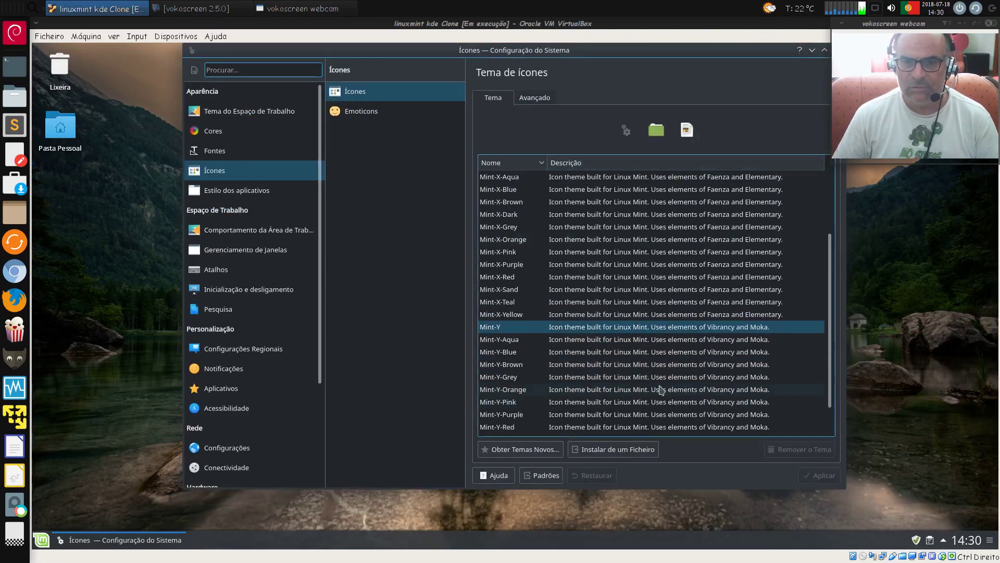
Open the downloader for new workspace looks and search it for "mint" and for "linuxmint"
click(264, 112)
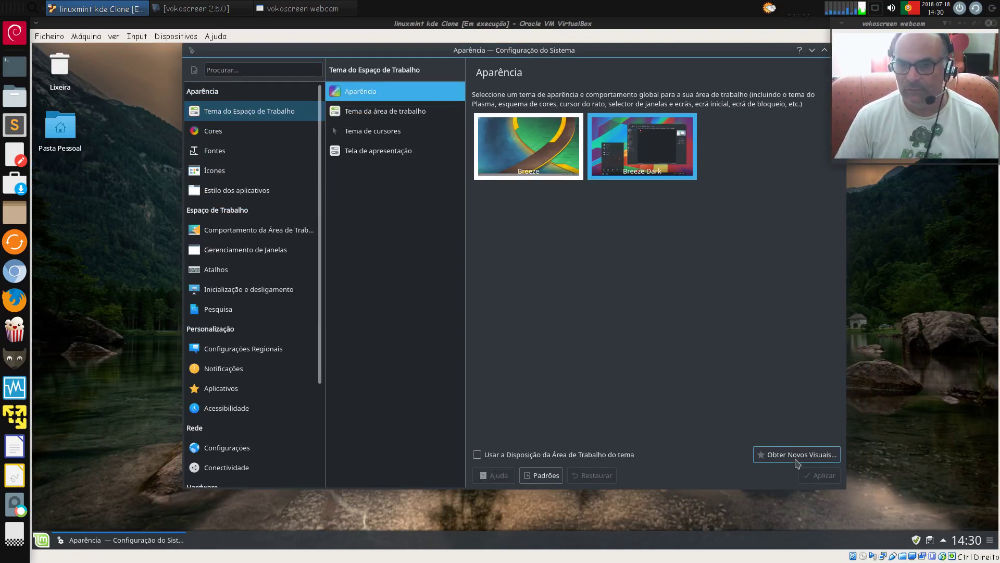
click(765, 454)
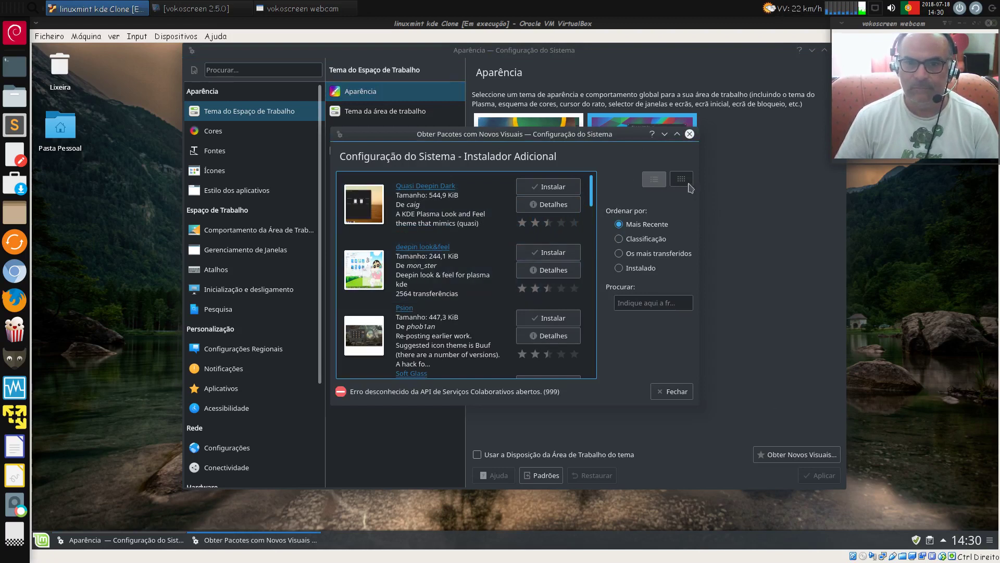
click(646, 303)
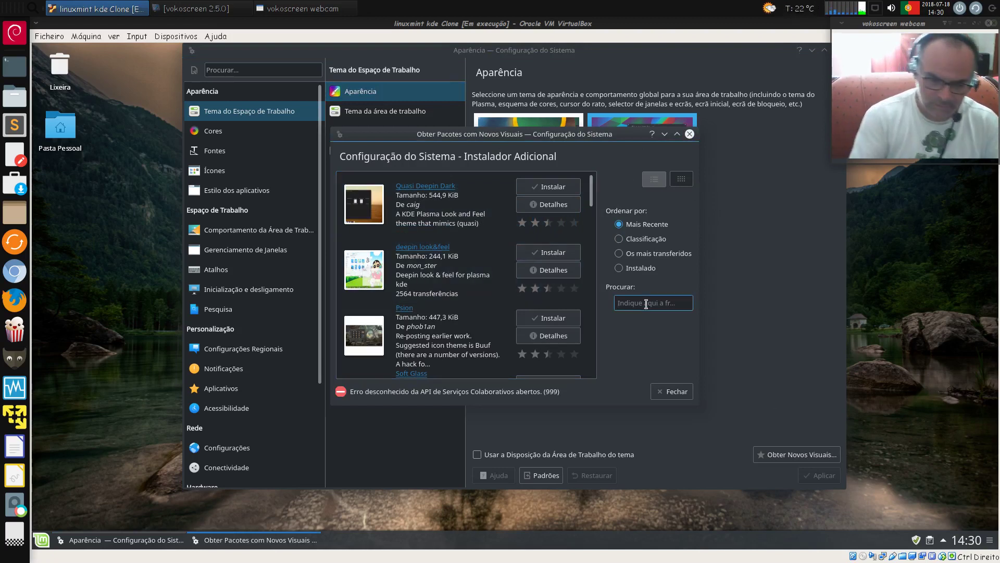
text(mint)
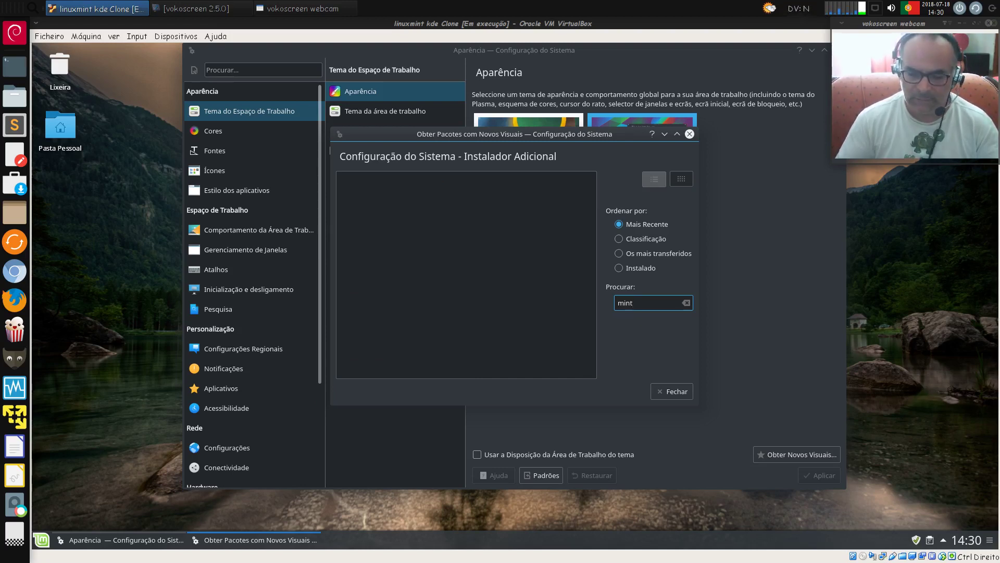
key(BackSpace)
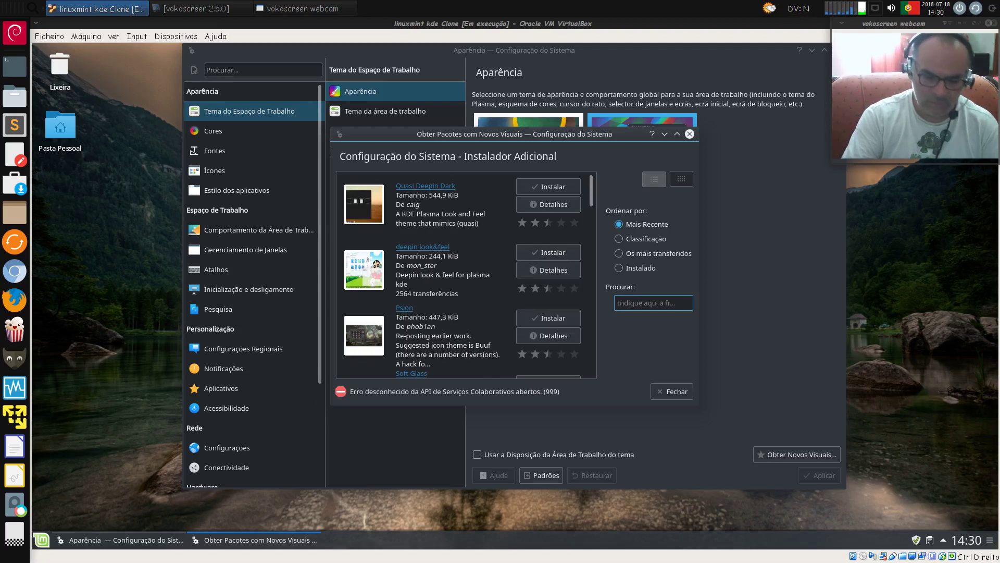
text(linuxmint)
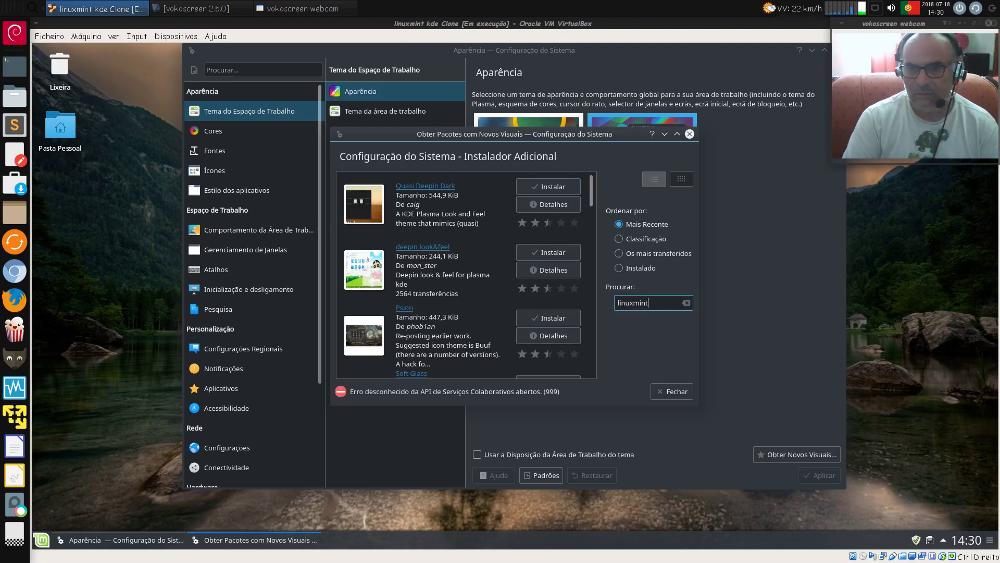
Clear the search in the downloader, browse the full list of workspace looks, and close the downloader
key(BackSpace)
key(BackSpace)
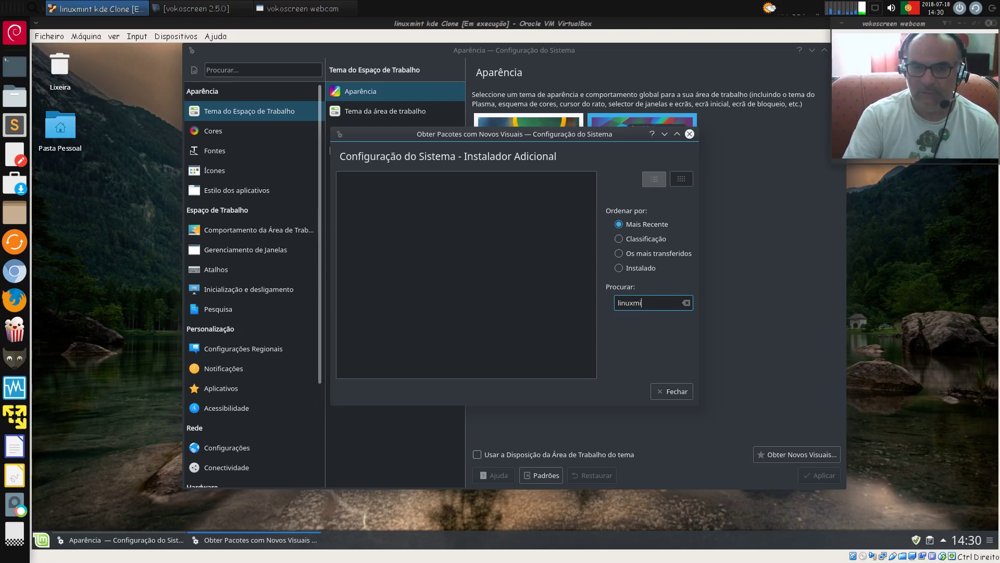
key(BackSpace)
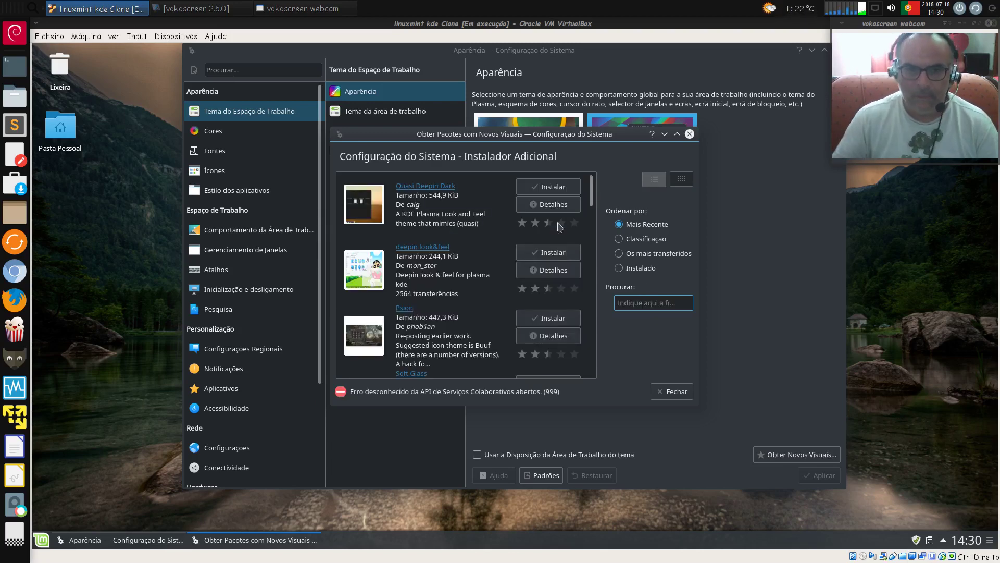
scroll(471, 302, down, 6)
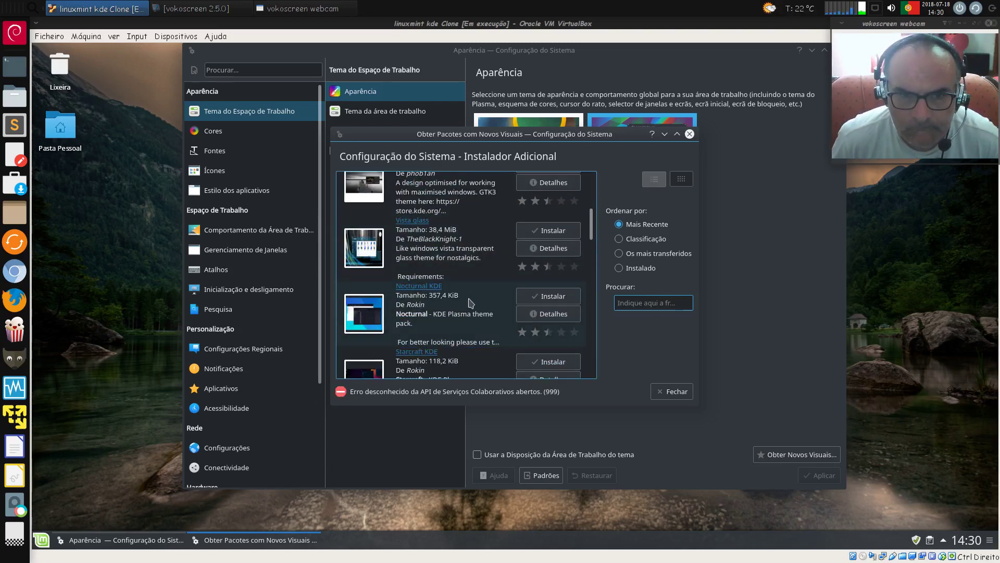
scroll(470, 302, down, 5)
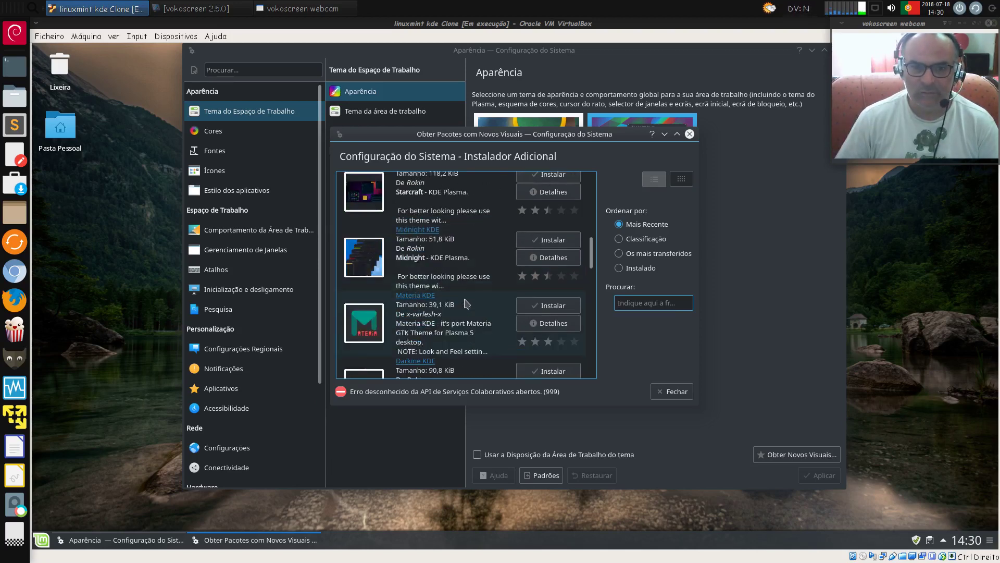
scroll(466, 304, down, 8)
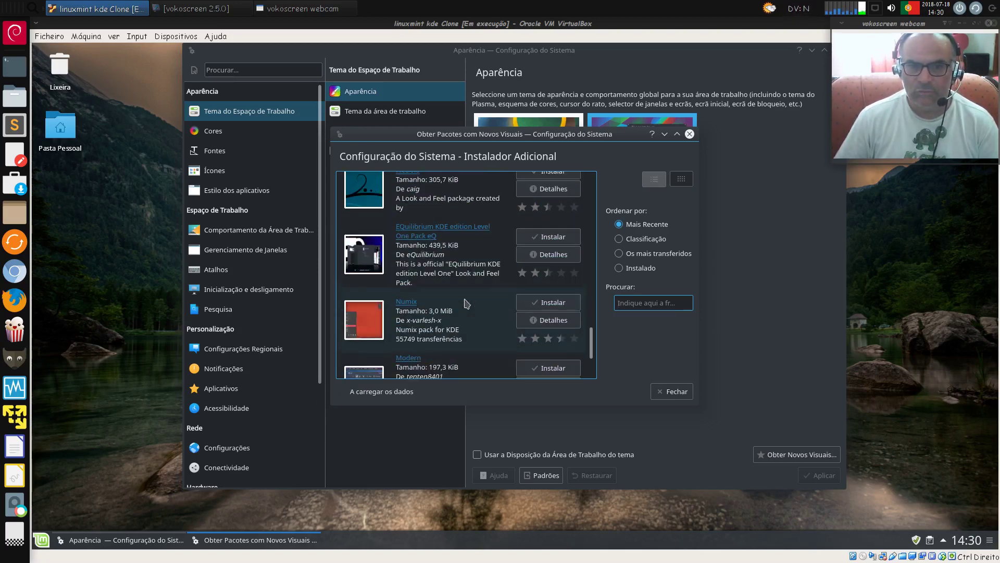
click(673, 391)
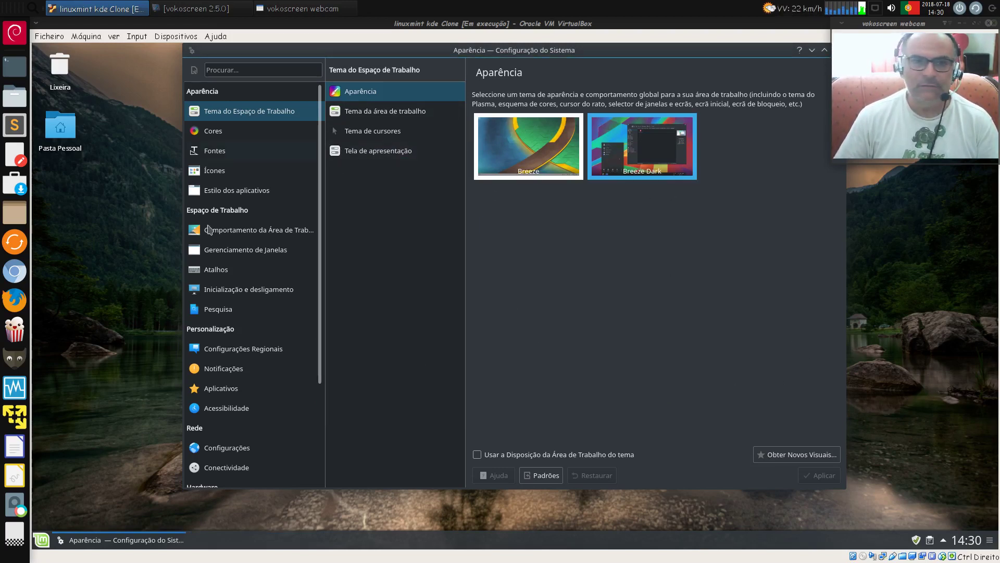
Review the application style settings for the widget style and the window decorations
click(215, 191)
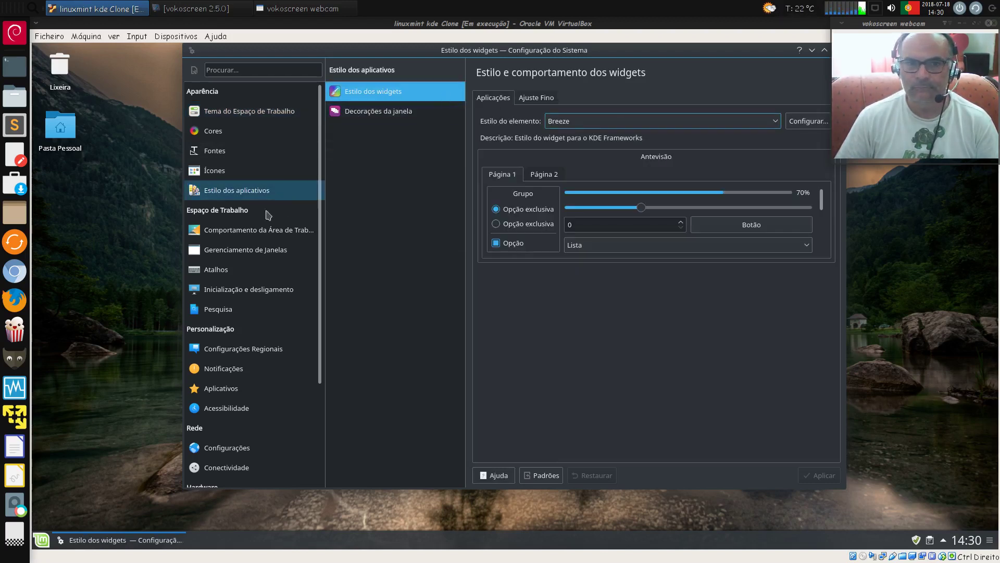
mouse_move(223, 174)
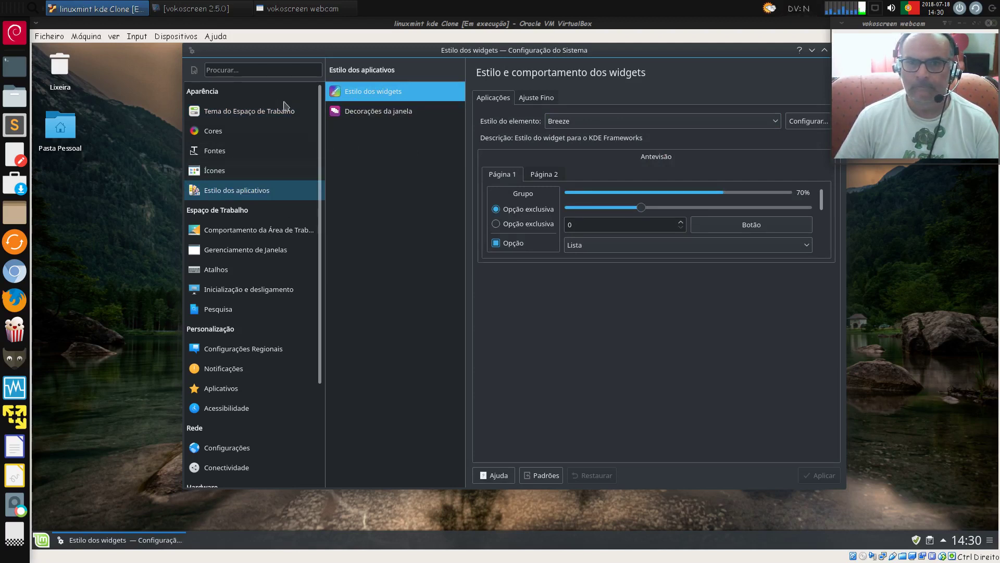
click(362, 114)
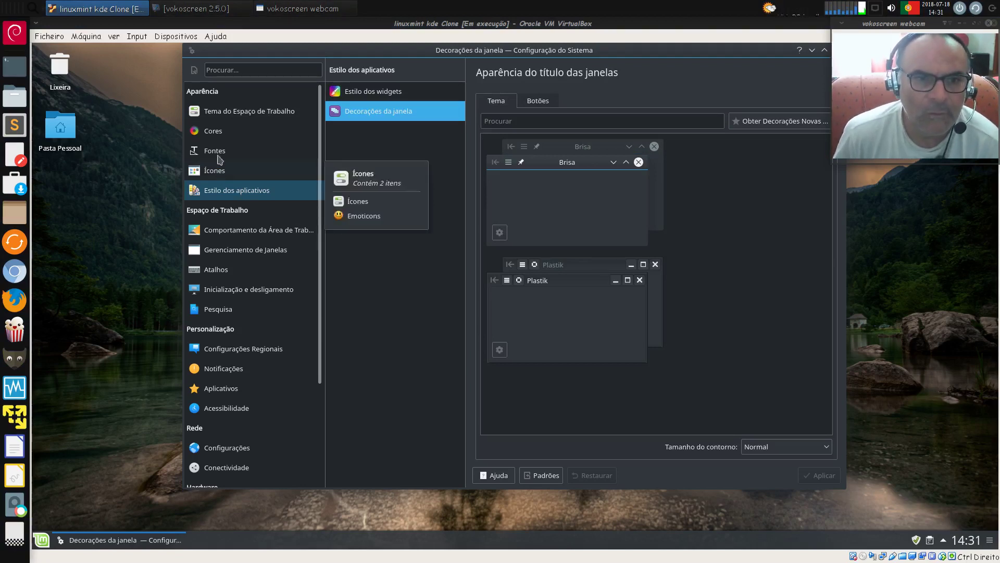
click(235, 111)
click(211, 191)
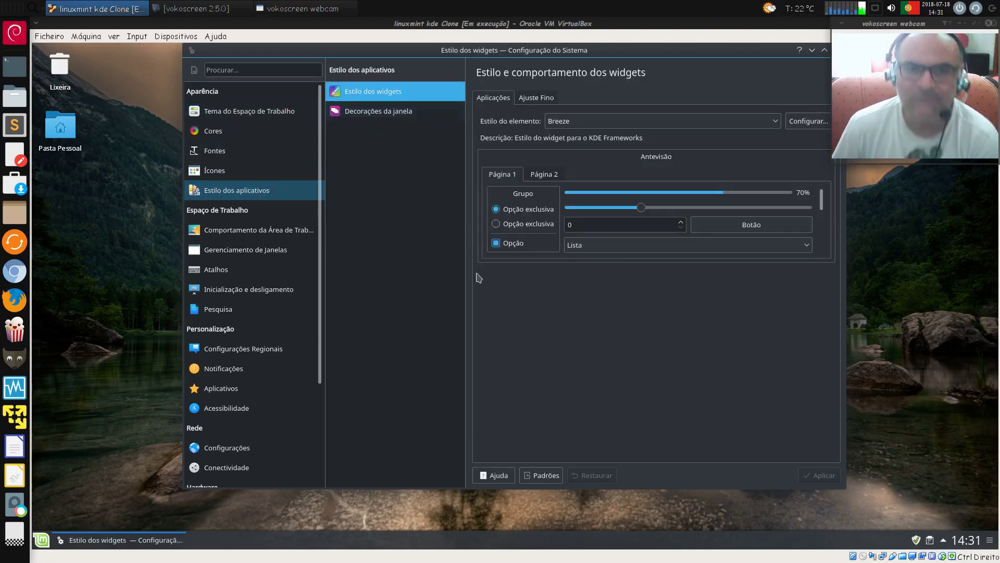
Minimise and restore the System Settings window, move it clear of the webcam overlay, and close it
click(811, 50)
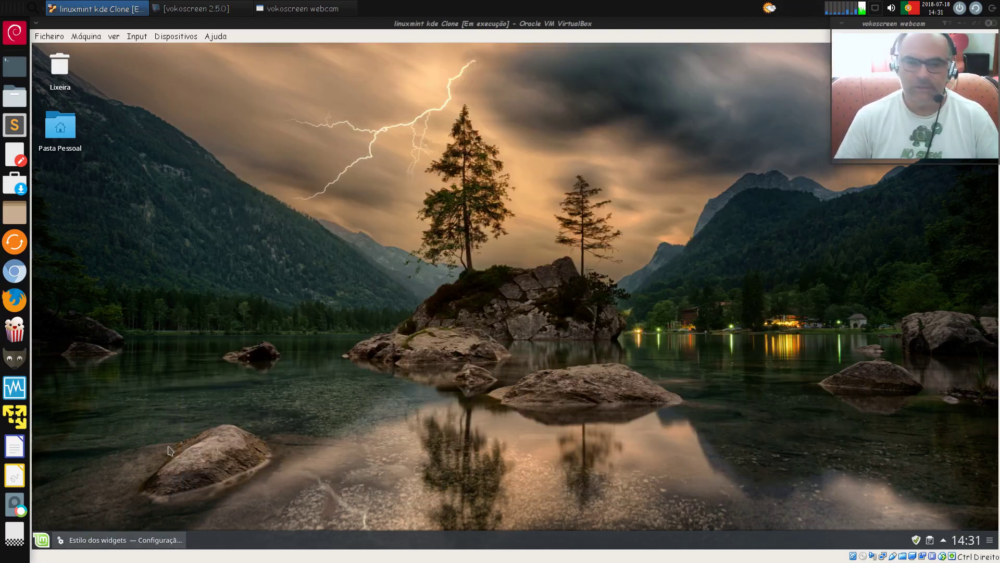
click(120, 540)
drag(778, 58, 718, 89)
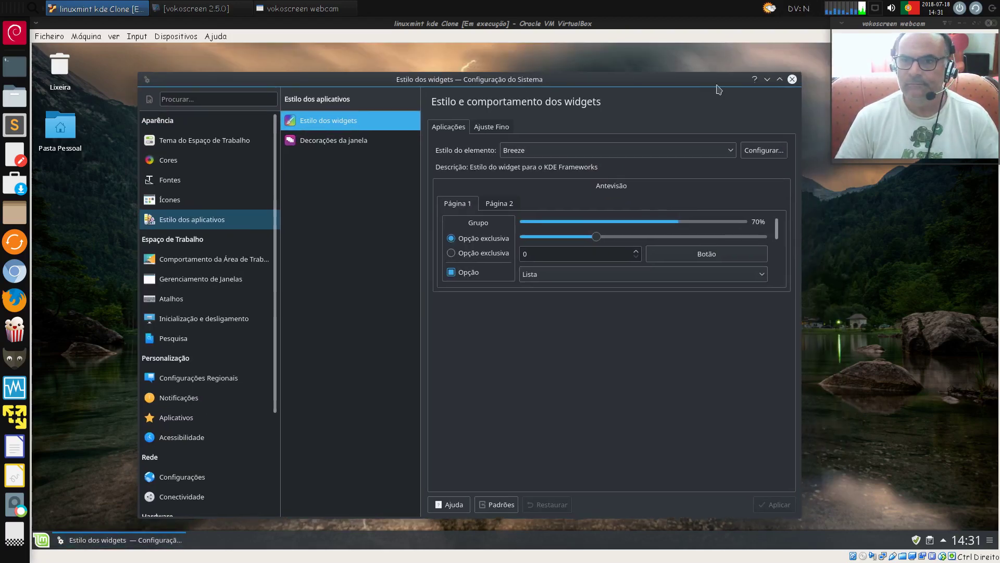
click(792, 79)
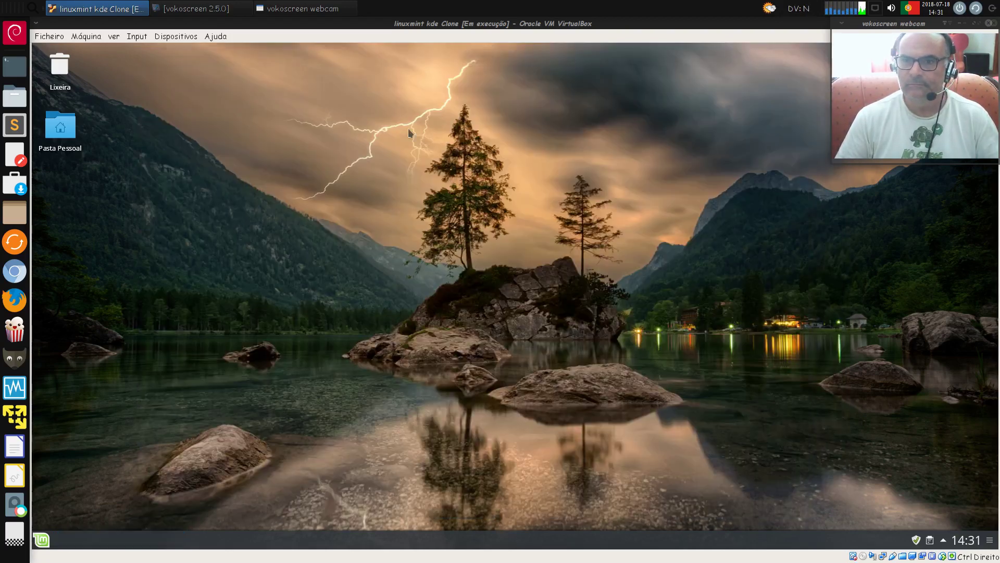
Launch the Synaptic package manager and authenticate with the account password
click(41, 540)
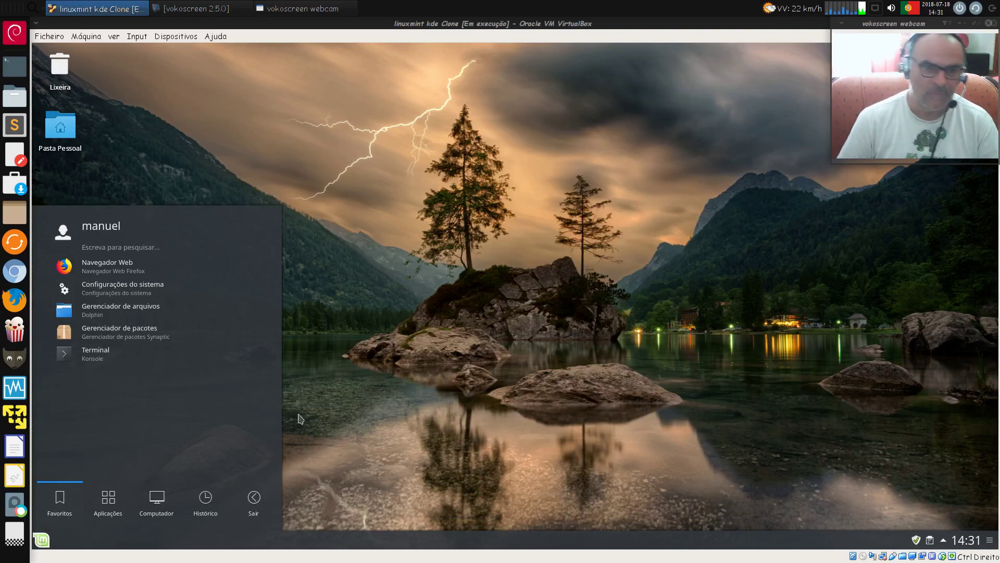
click(188, 334)
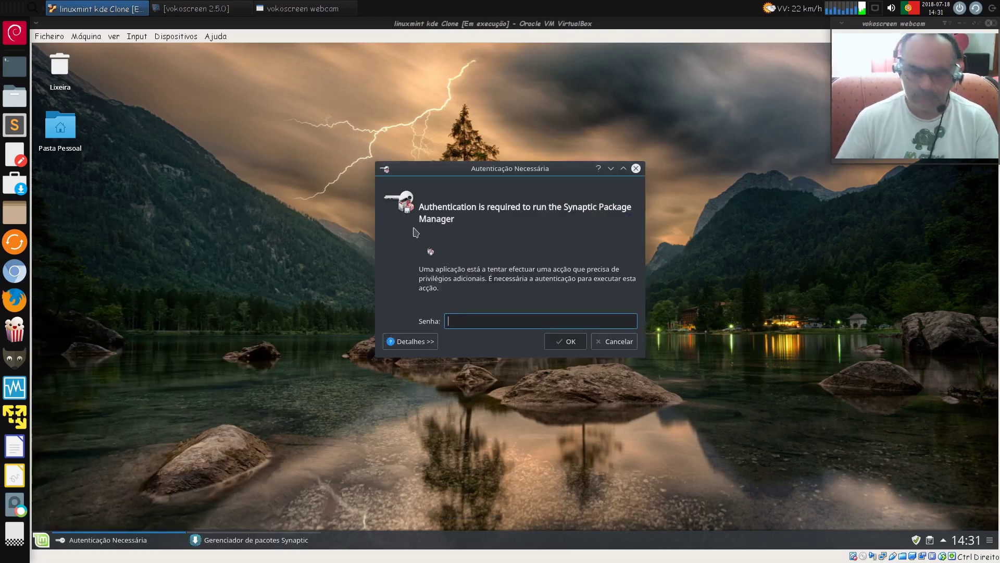
text(******)
key(Return)
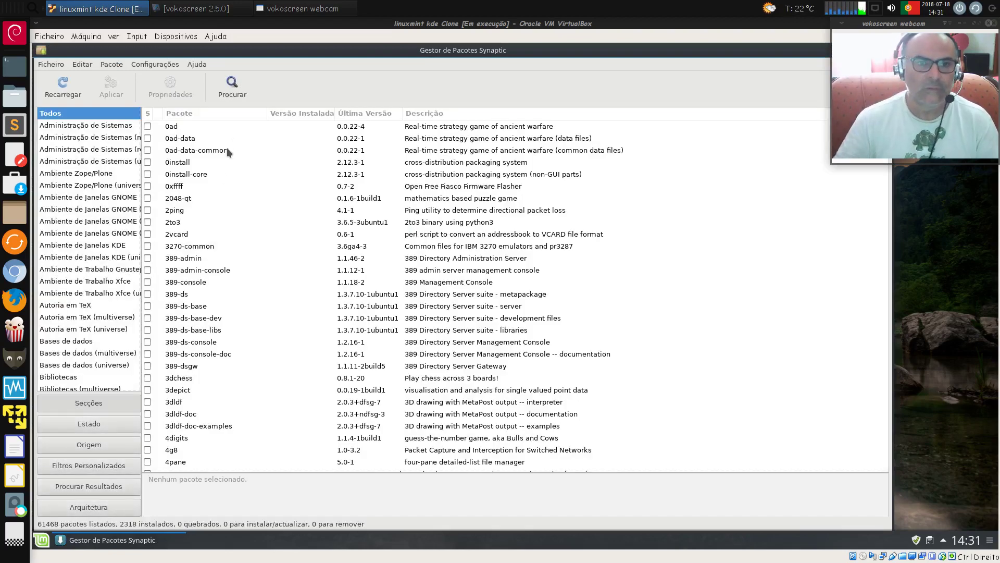
Search the packages for "kde" and mark breeze-gtk-theme for installation
click(235, 86)
text(kde)
key(Return)
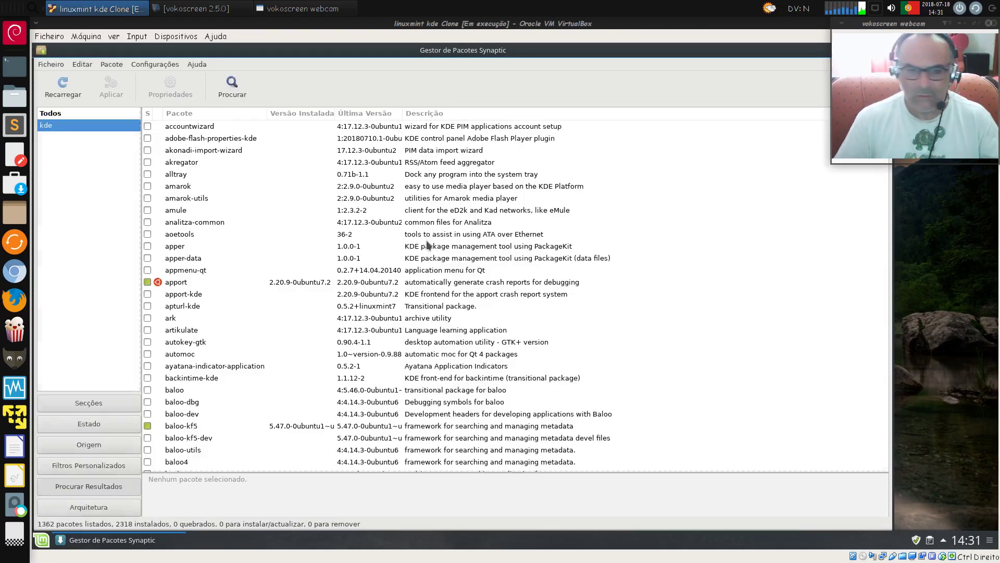
scroll(426, 242, down, 9)
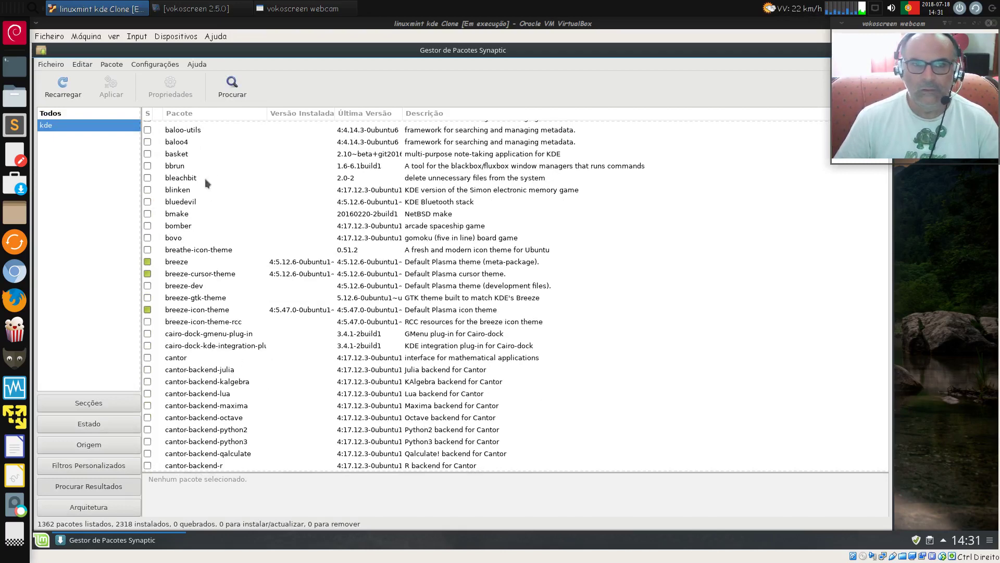
scroll(243, 350, up, 1)
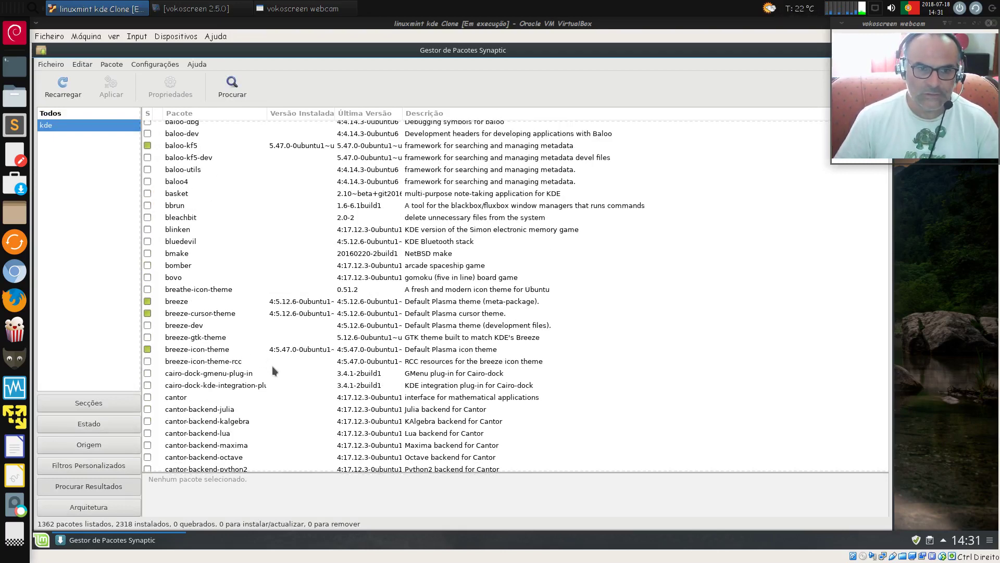
double_click(189, 341)
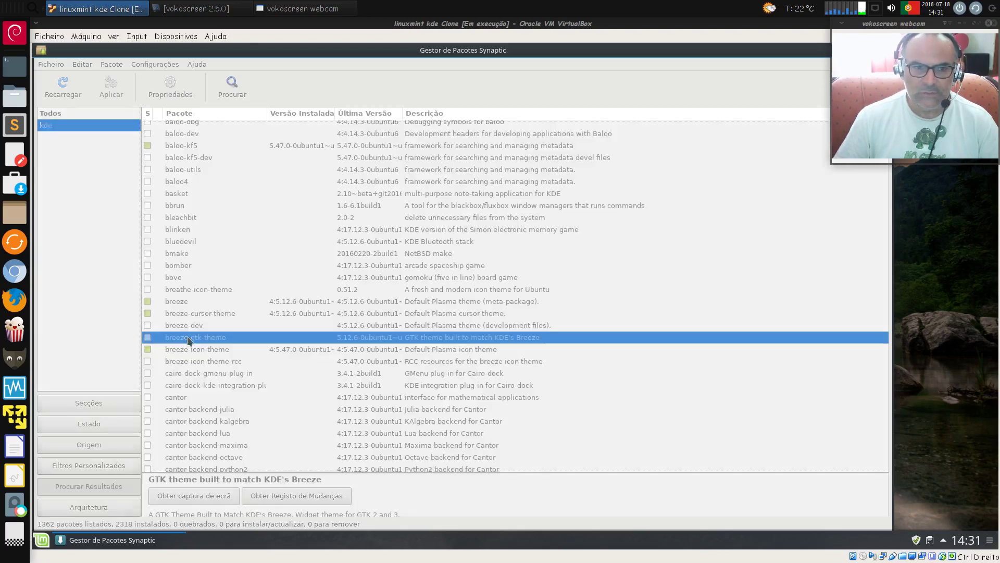
Mark gtk3-engines-breeze and gtk2-engines-qtcurve for installation, accepting the additional libqtcurve-utils2 package
scroll(343, 376, down, 1)
scroll(344, 376, down, 8)
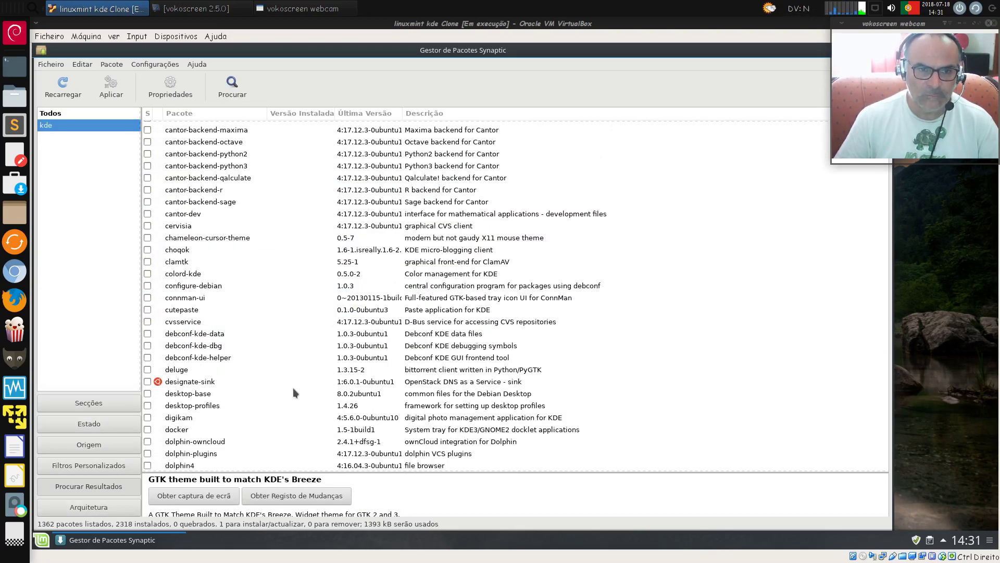
scroll(293, 388, down, 5)
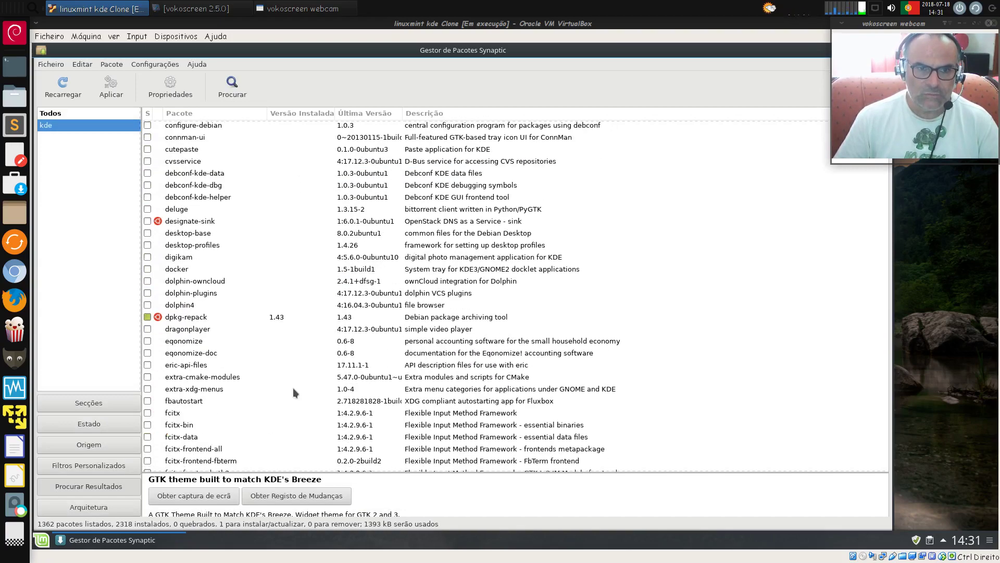
scroll(293, 389, down, 20)
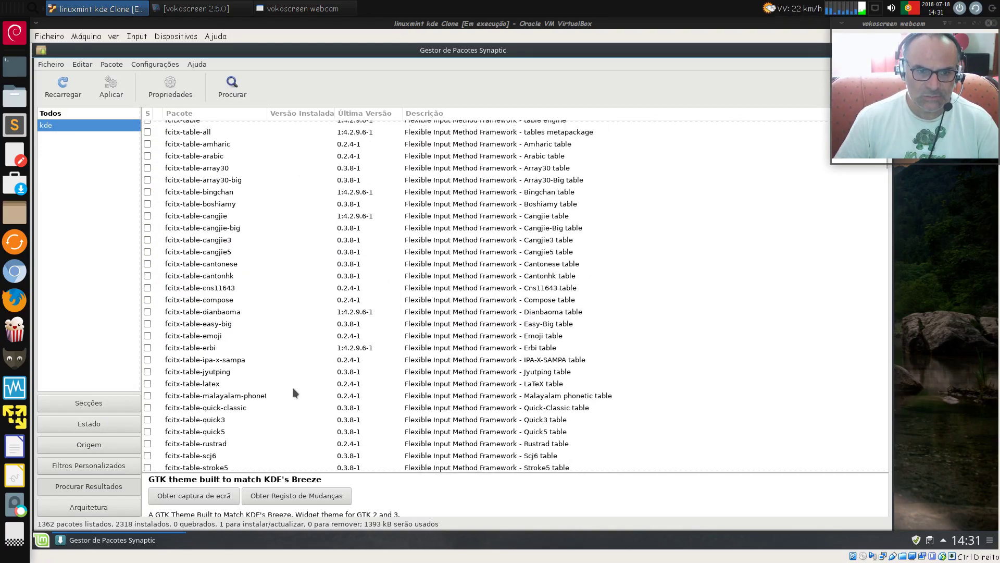
scroll(293, 389, down, 7)
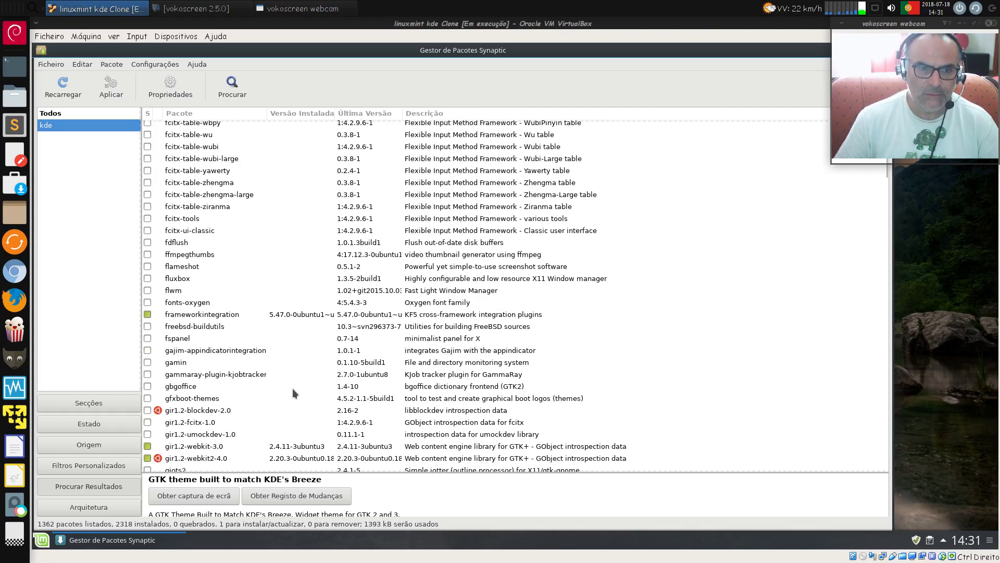
scroll(292, 389, down, 1)
scroll(293, 389, down, 6)
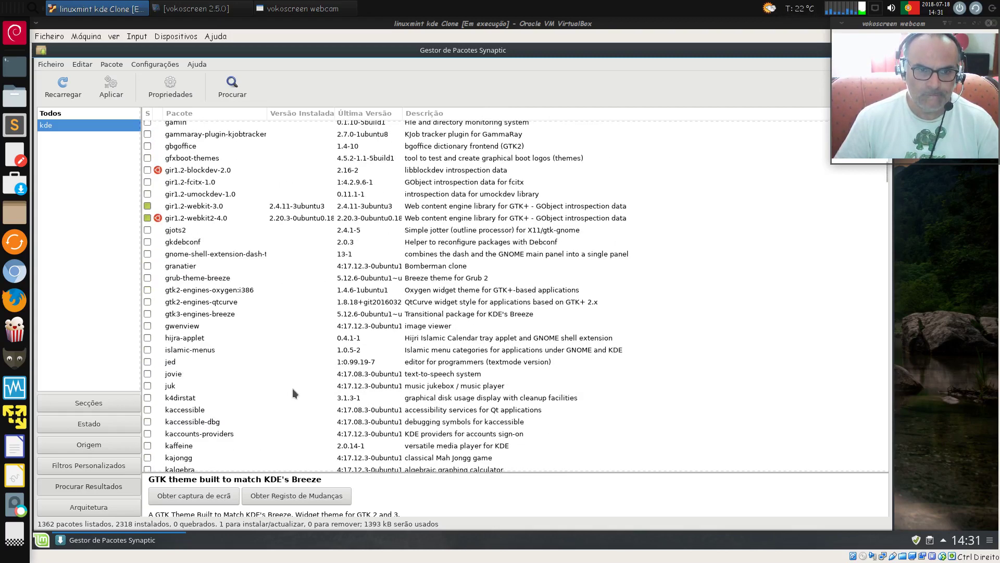
scroll(292, 389, down, 2)
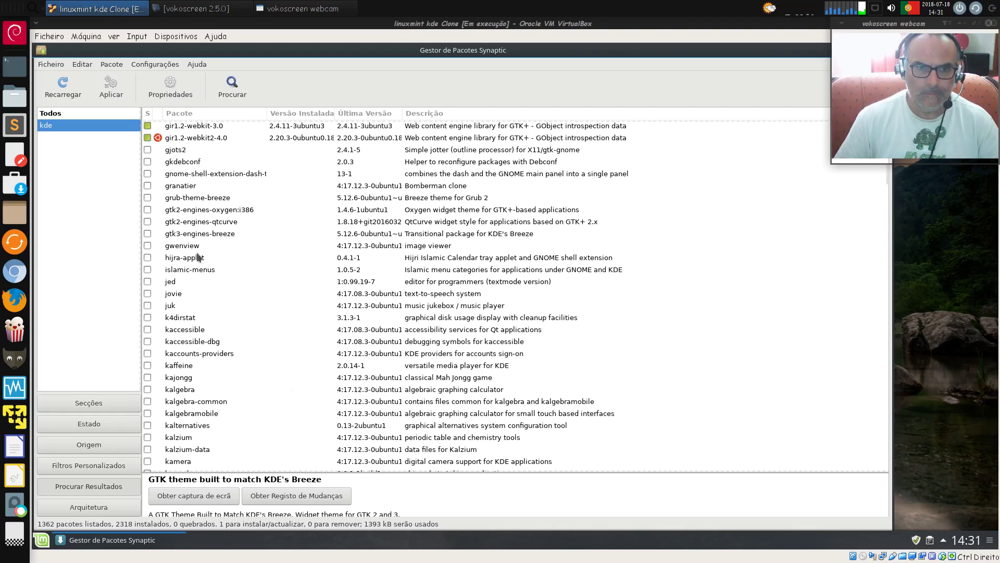
double_click(186, 236)
double_click(191, 223)
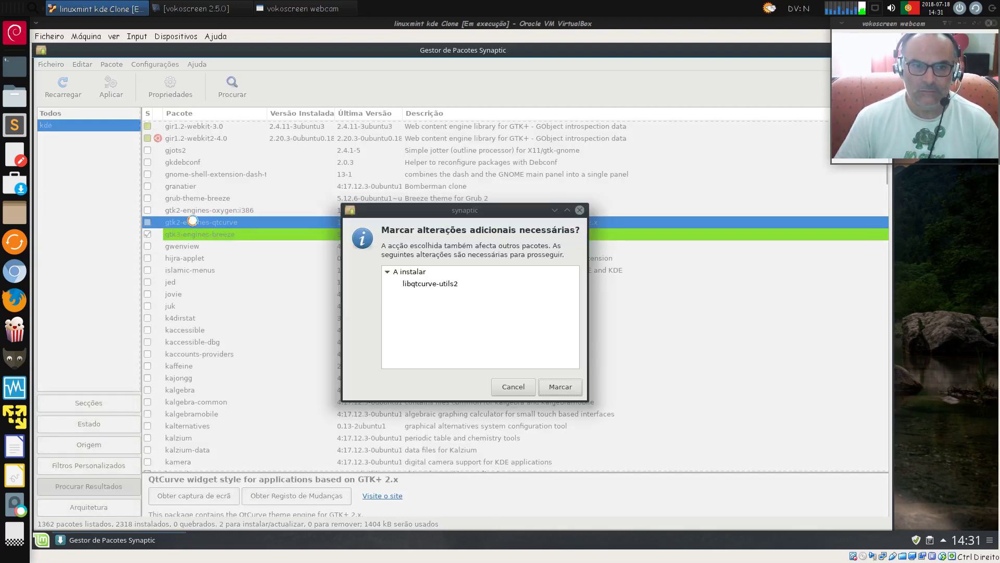
click(560, 386)
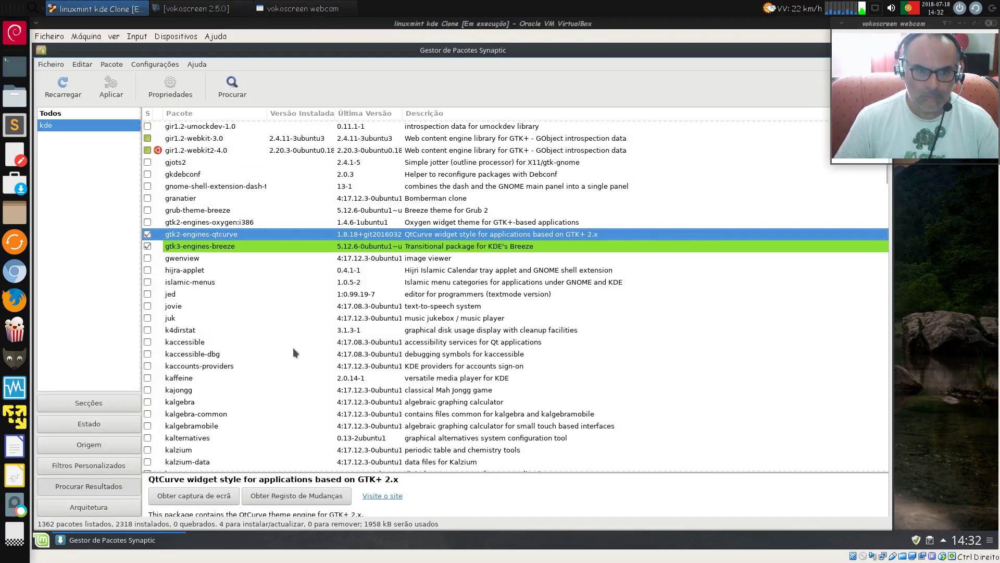
Mark the kde-config packages gtk-style, sddm, touchpad, systemd and screenlocker for installation
scroll(294, 349, down, 9)
scroll(295, 352, down, 2)
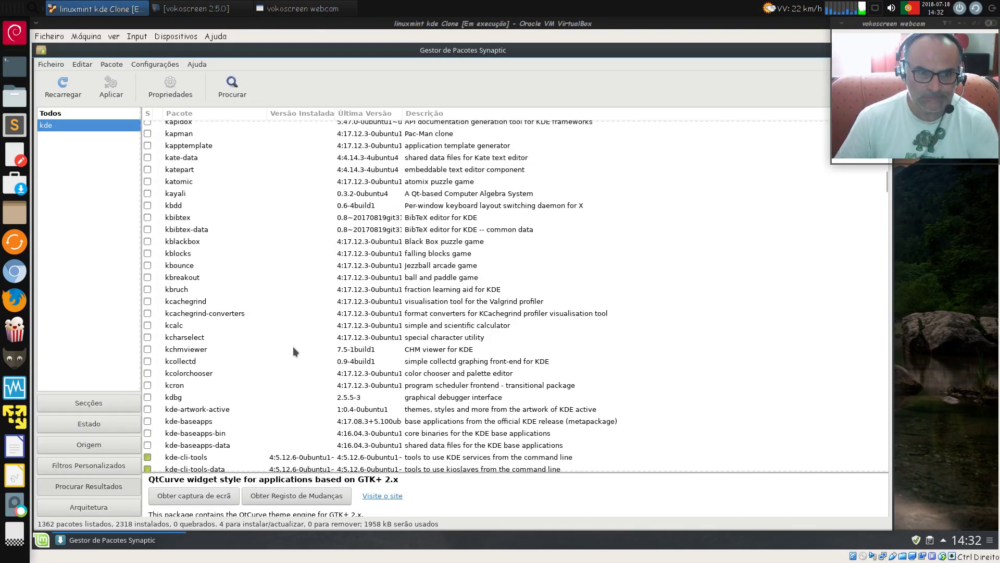
scroll(293, 348, down, 8)
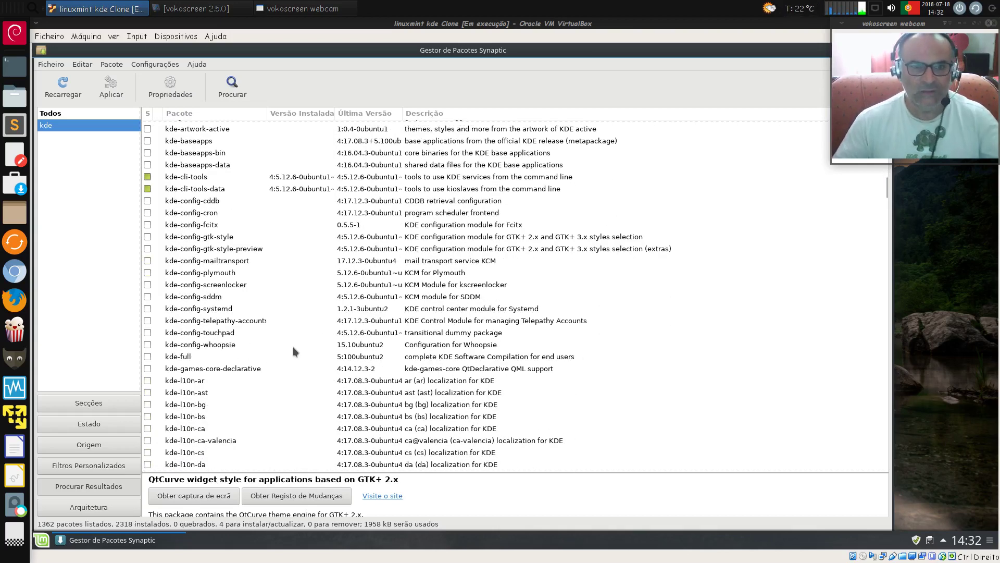
double_click(197, 237)
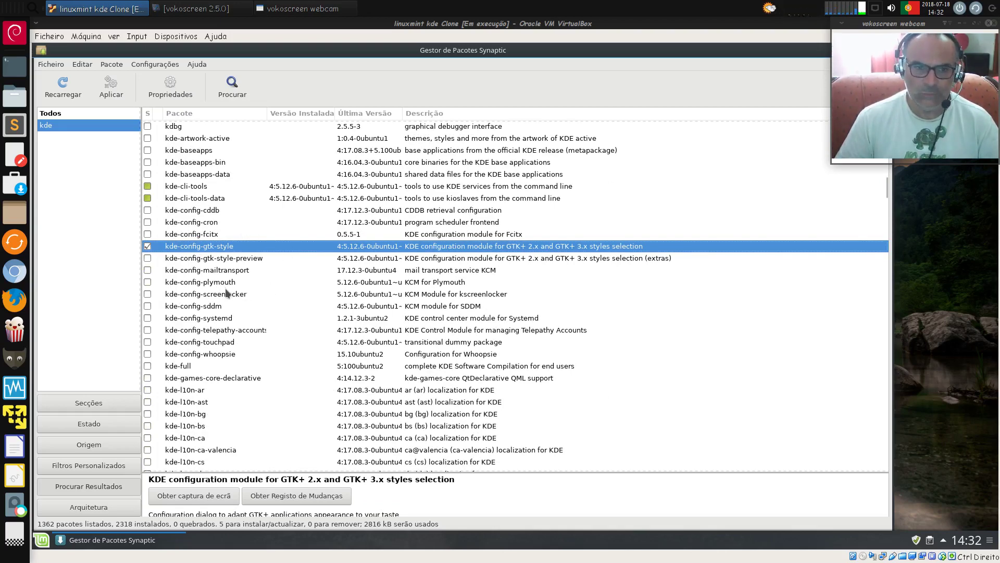
double_click(196, 306)
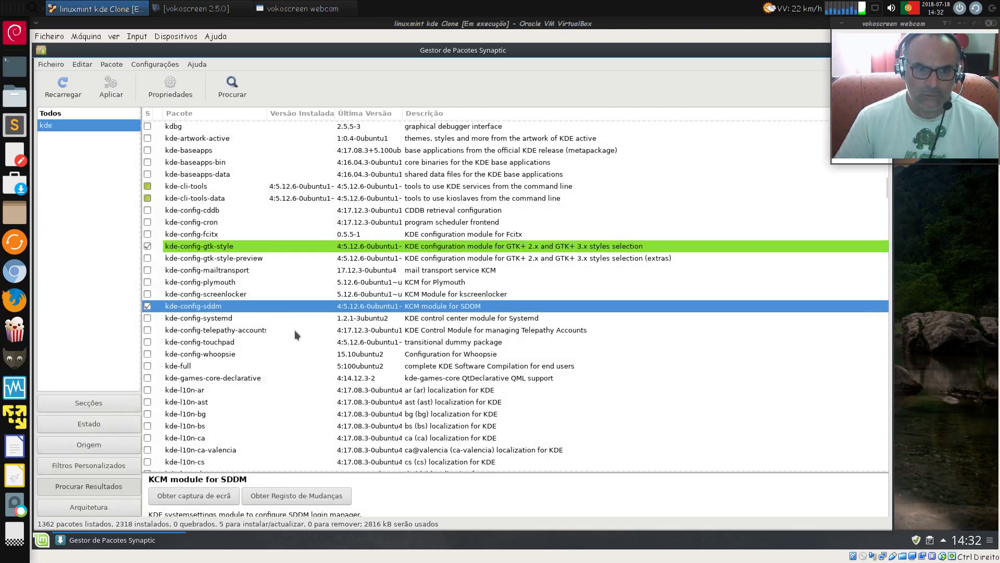
double_click(230, 342)
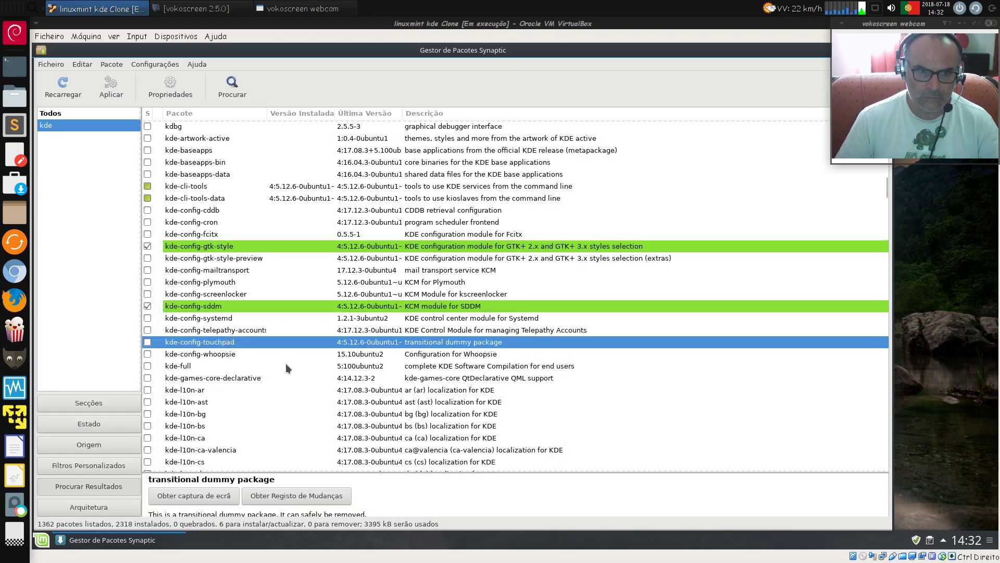
double_click(203, 319)
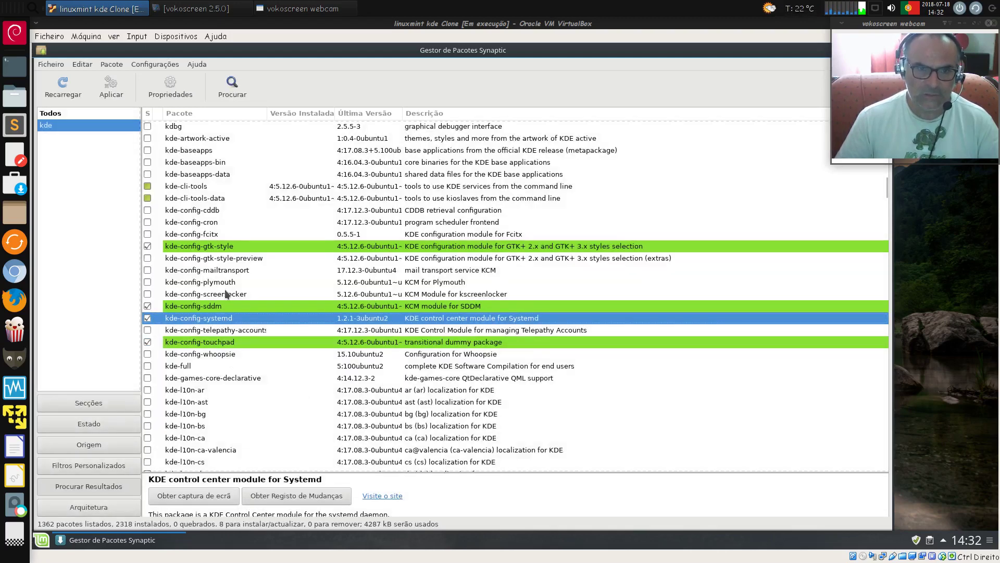
double_click(504, 295)
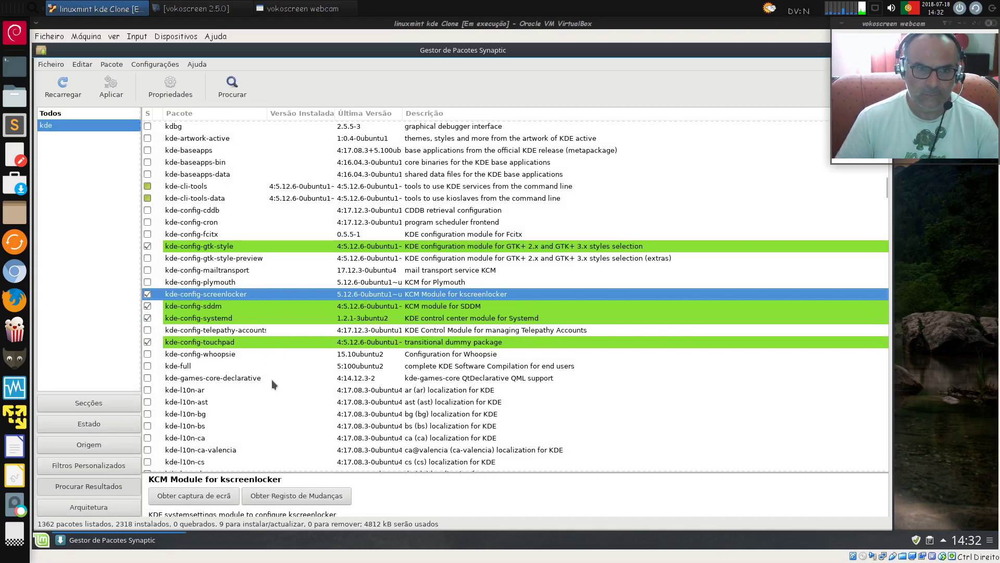
Mark kde-config-gtk-style-preview and the localization packages kde-l10n-pt and kde-l10n-ptbr for installation
double_click(251, 259)
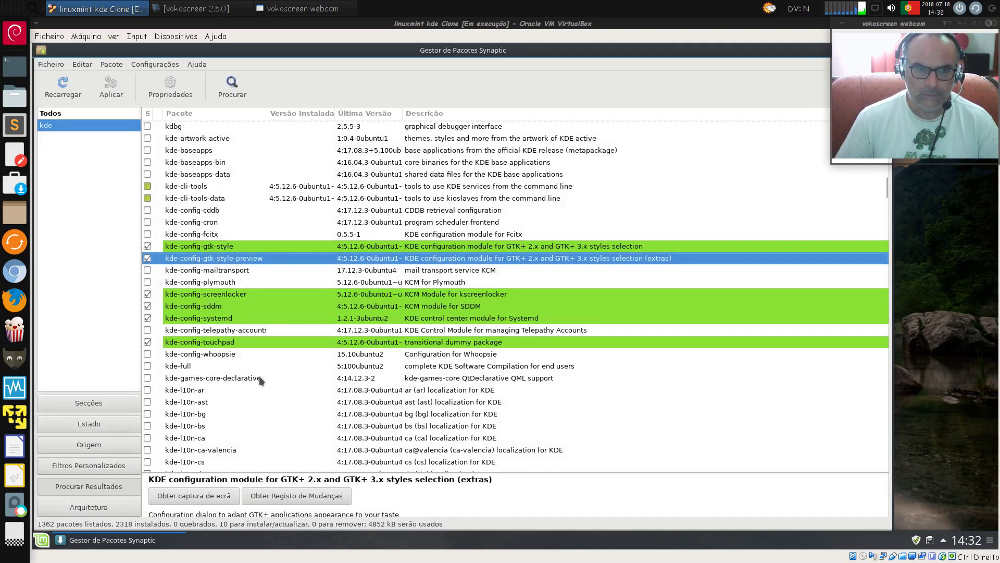
scroll(260, 380, down, 6)
scroll(264, 392, down, 8)
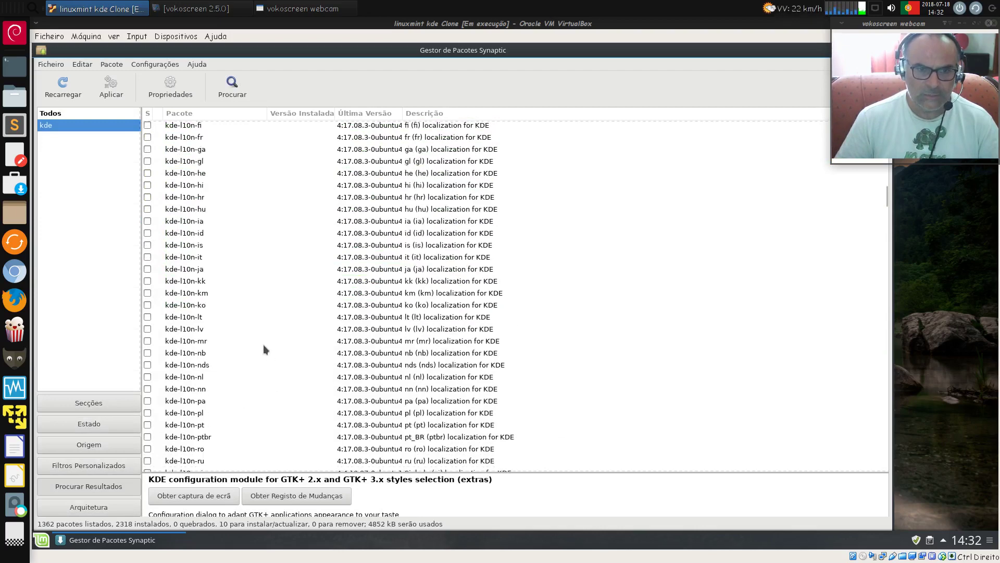
double_click(197, 427)
double_click(221, 439)
Mark kde-style-qtcurve-qt5 and kde-style-oxygen-qt5 for installation, accepting the additional liboxygenstyle5-5 and liboxygenstyleconfig5-5 packages
scroll(265, 361, down, 14)
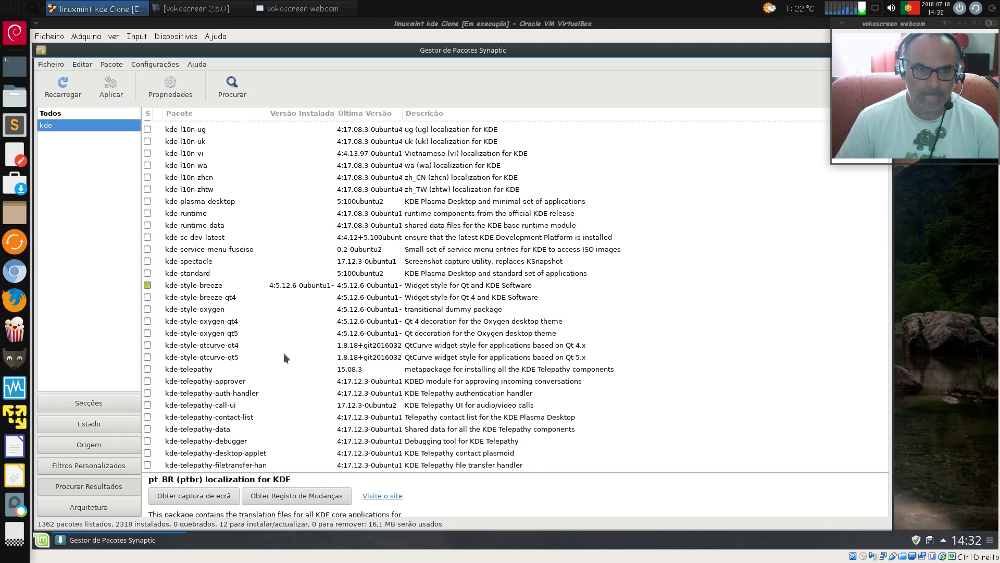
click(191, 357)
double_click(191, 357)
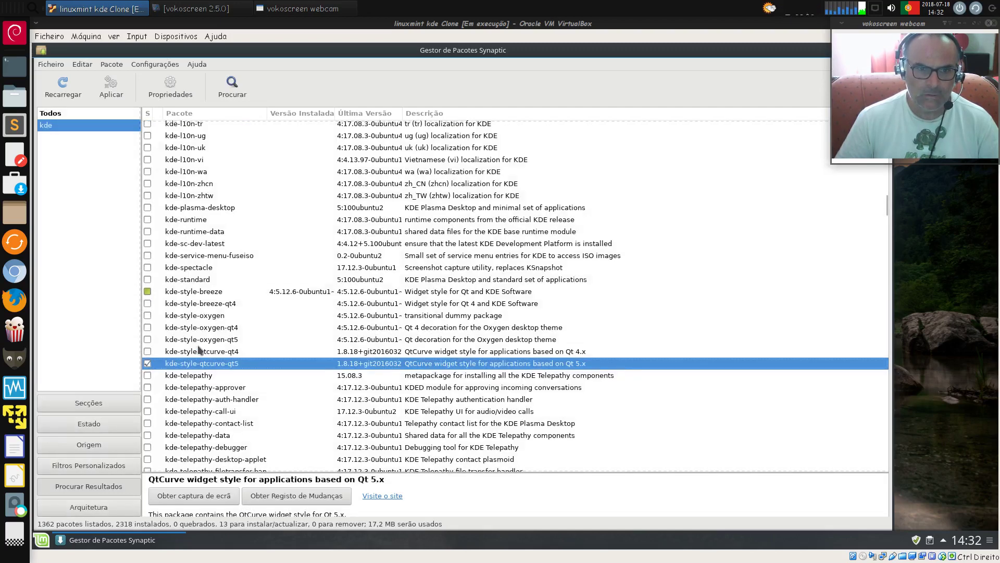
double_click(196, 342)
click(560, 387)
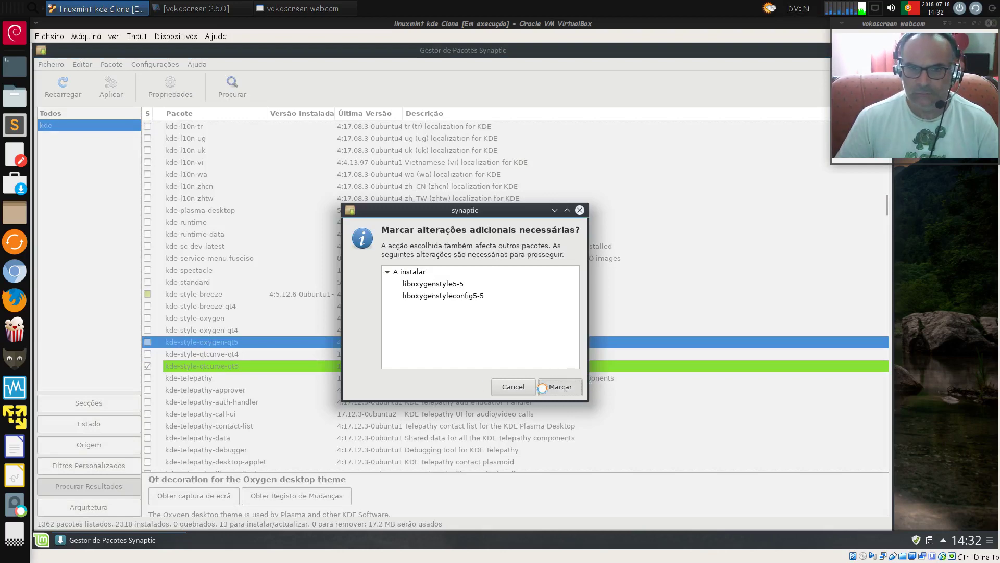
Mark kde-style-qtcurve-qt4, kde-style-oxygen and kde-style-oxygen-qt4 for installation, accepting the additional required packages
double_click(203, 354)
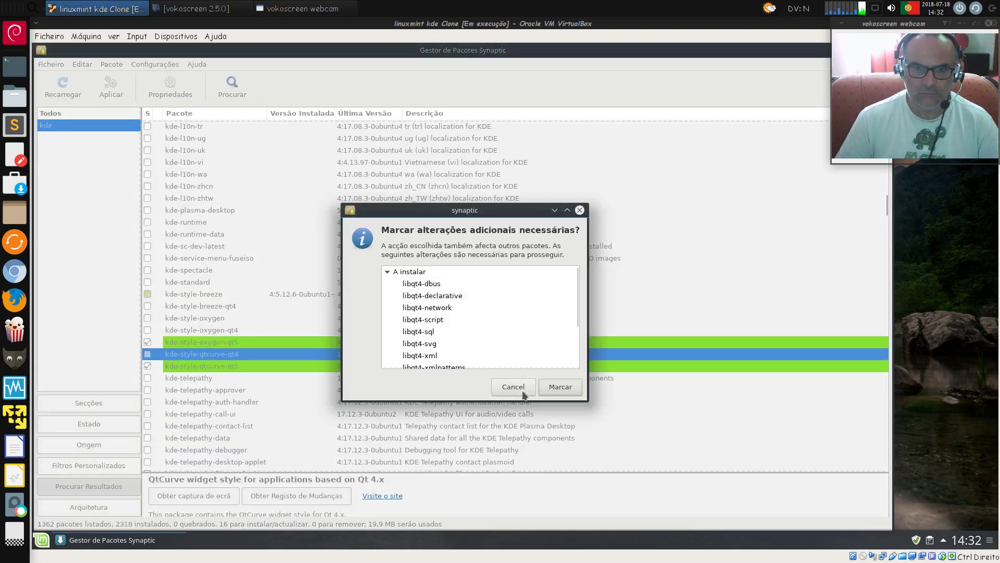
click(560, 387)
double_click(208, 317)
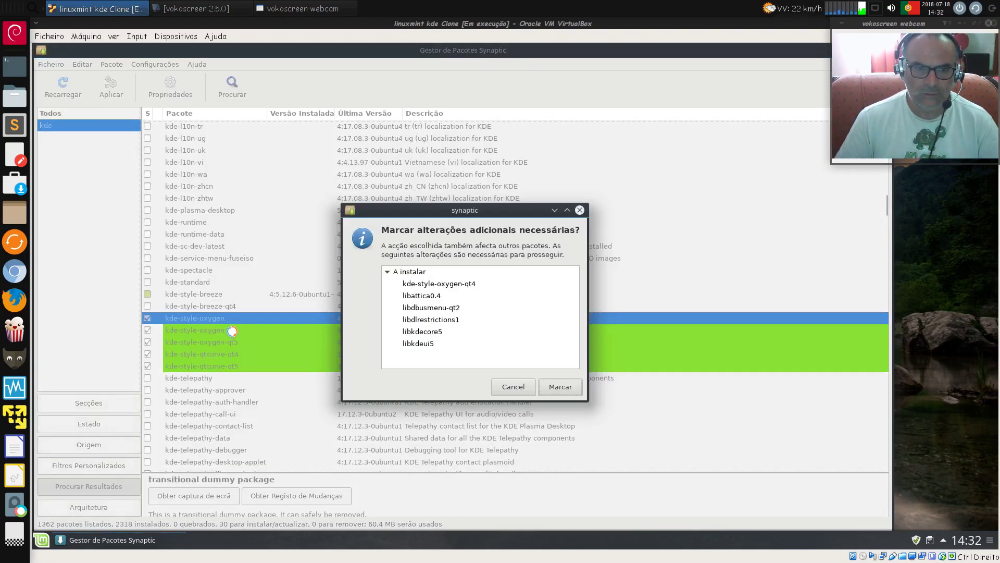
click(560, 386)
Mark the transitional packages kde-touchpad and kde-window-manager for installation
scroll(255, 373, down, 2)
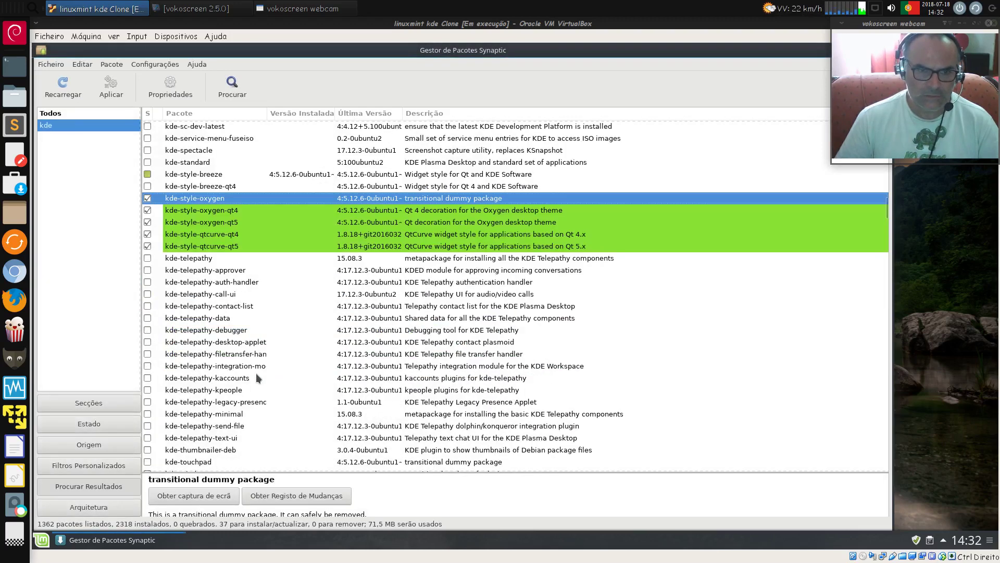
scroll(255, 373, down, 5)
scroll(255, 374, down, 1)
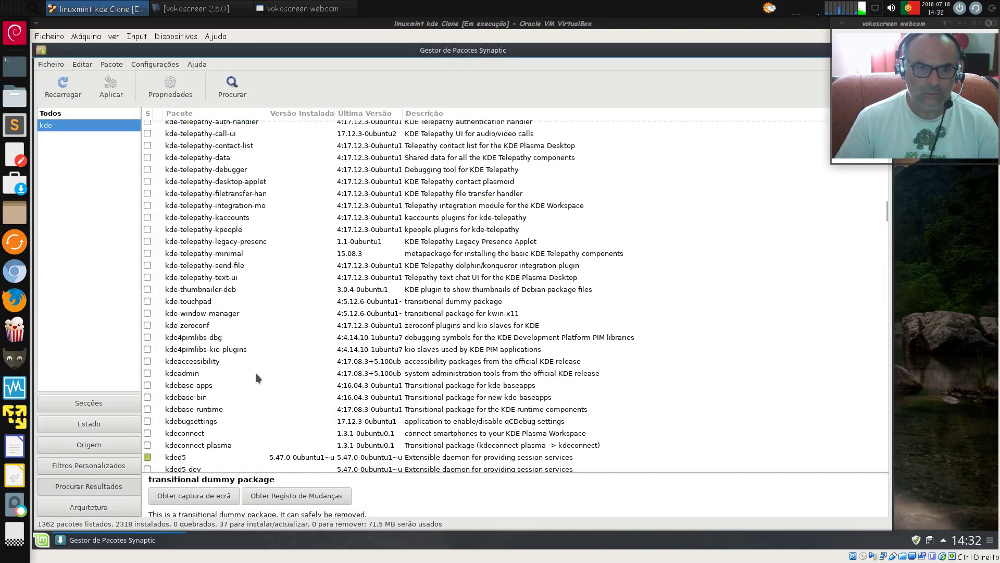
click(176, 305)
double_click(184, 305)
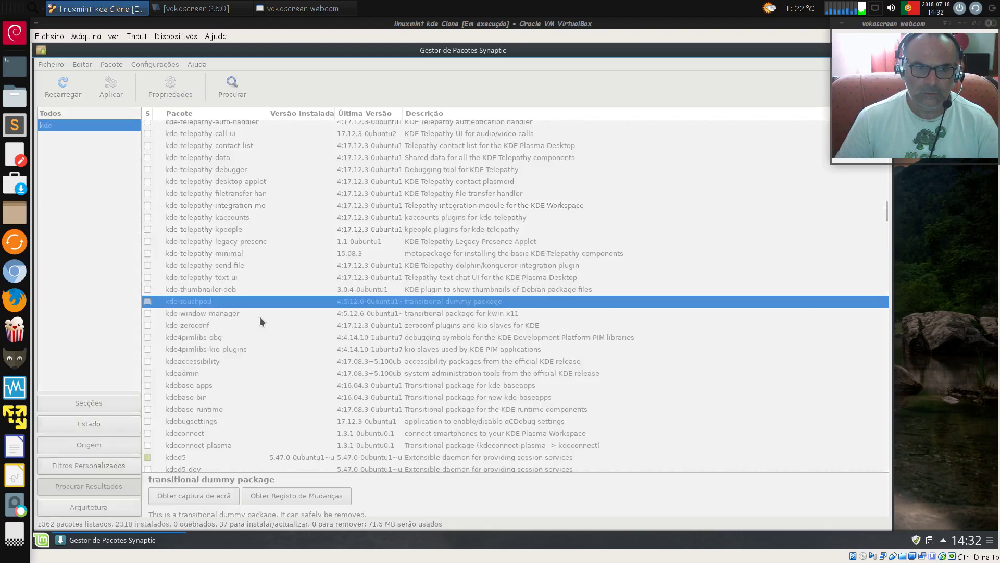
click(233, 322)
double_click(233, 325)
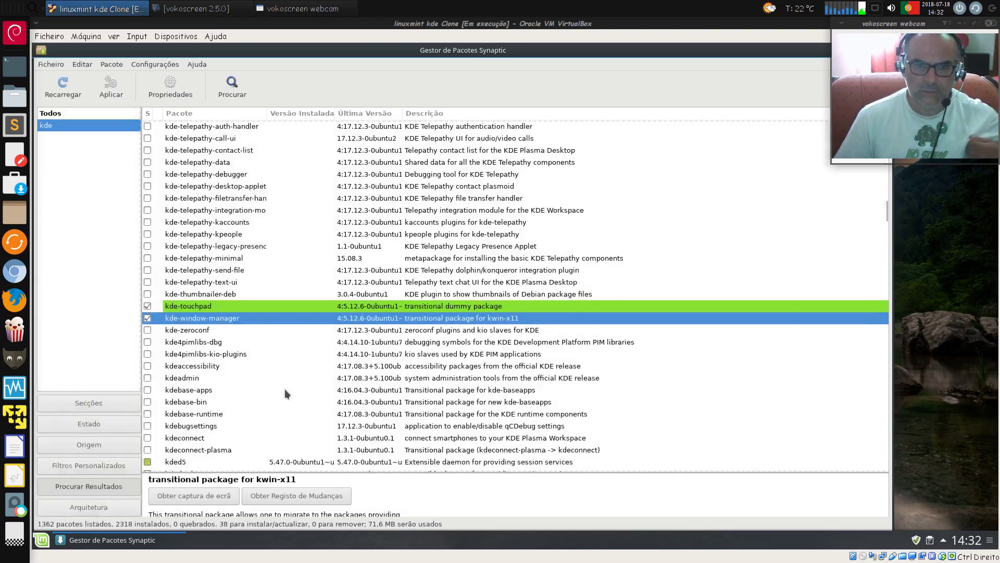
Mark the kdenlive video editor for installation, accepting ffmpeg, kdenlive-data and the other additional required packages
scroll(285, 388, down, 7)
scroll(284, 389, down, 5)
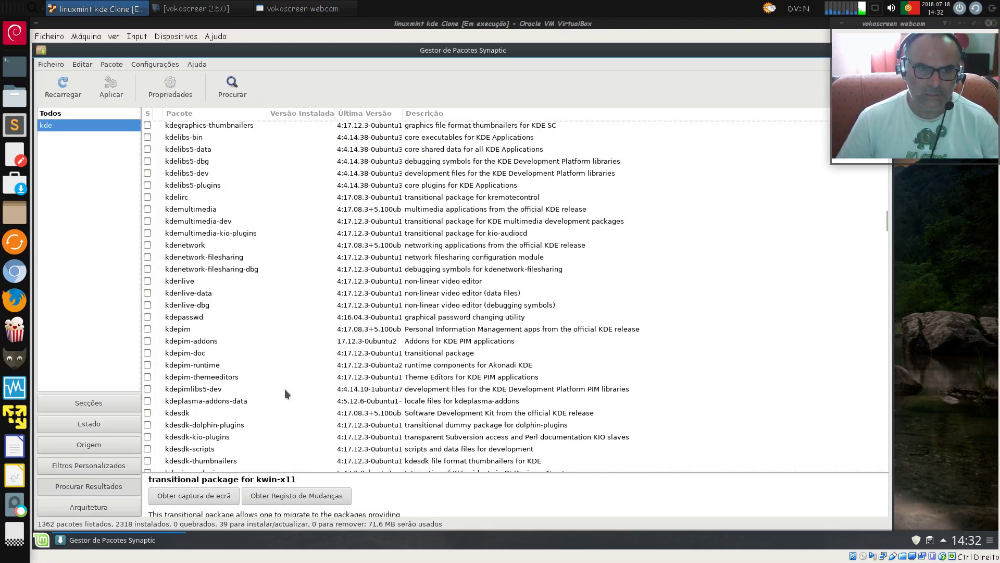
double_click(182, 281)
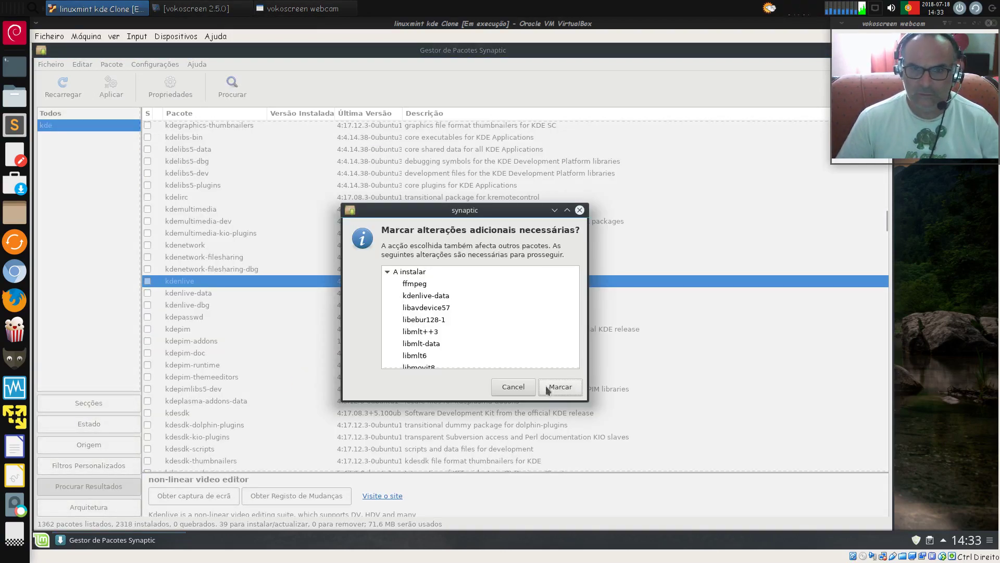
click(563, 389)
Look through the following KDE packages in the list, and search the application launcher for "kca"
scroll(263, 407, down, 3)
scroll(263, 407, down, 8)
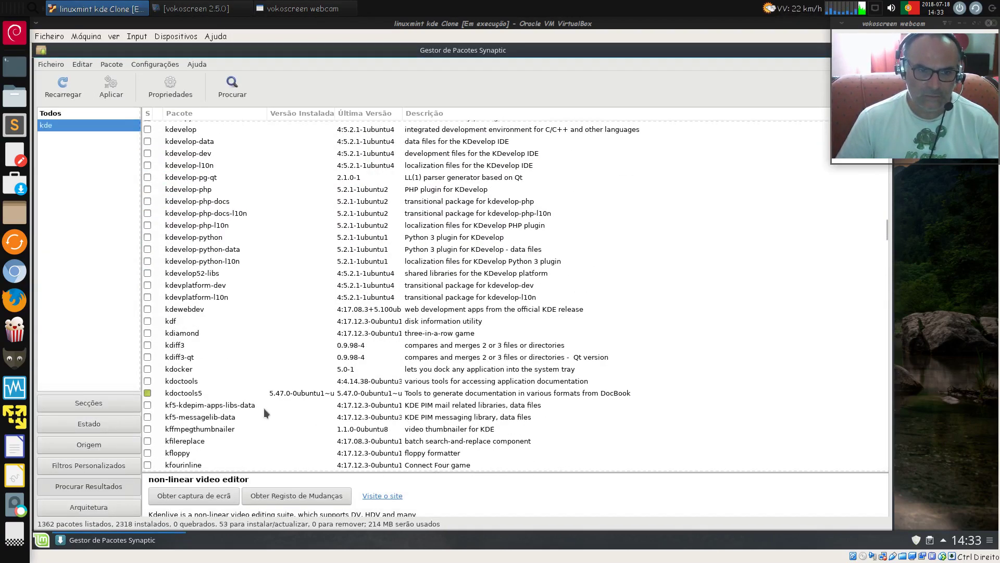
scroll(264, 408, down, 9)
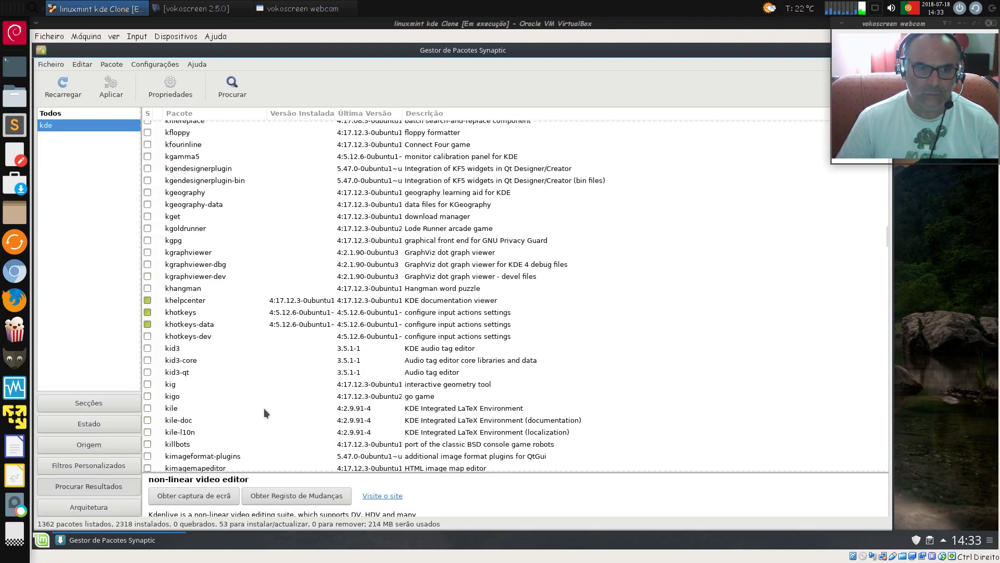
scroll(263, 408, down, 6)
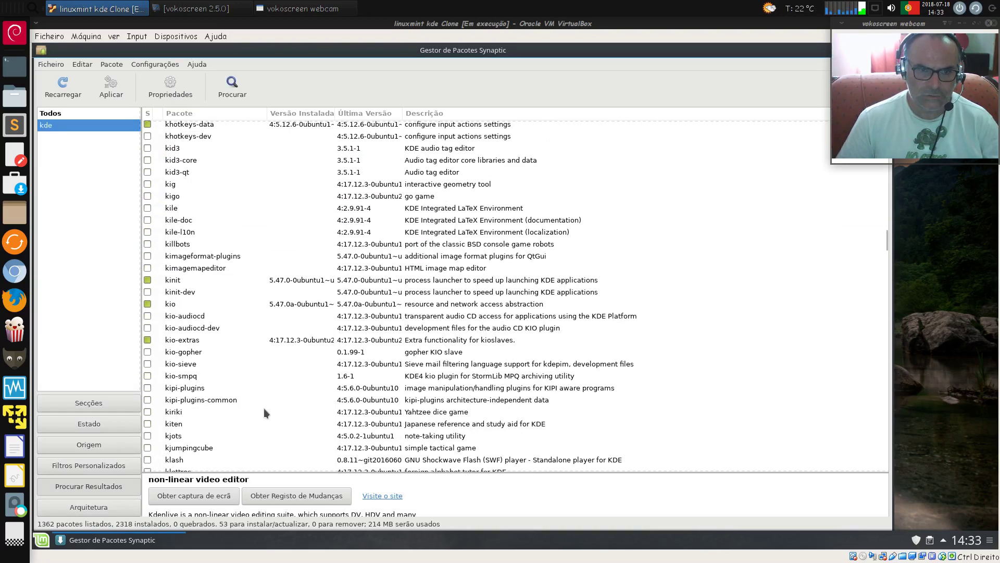
scroll(263, 408, up, 13)
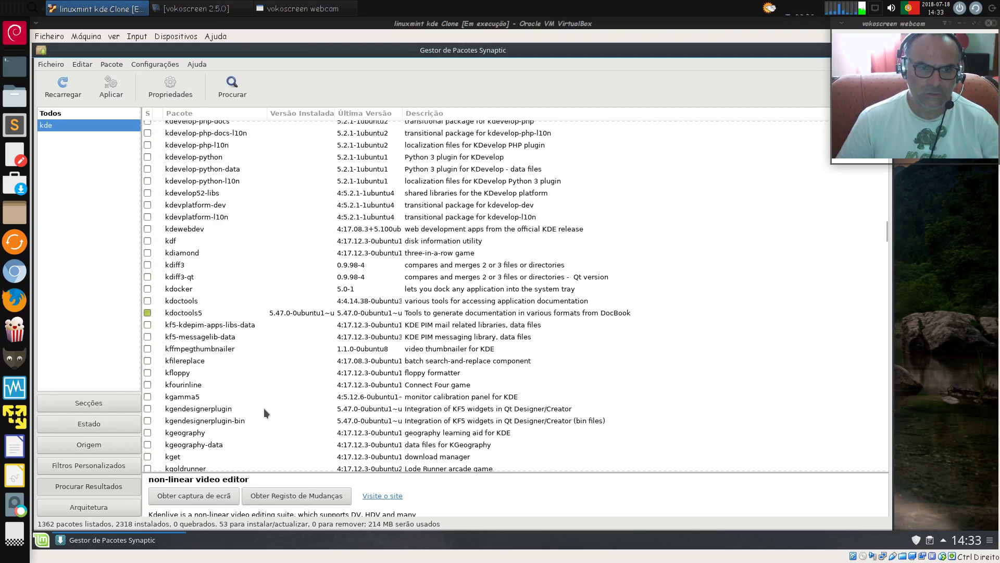
click(41, 541)
text(kca)
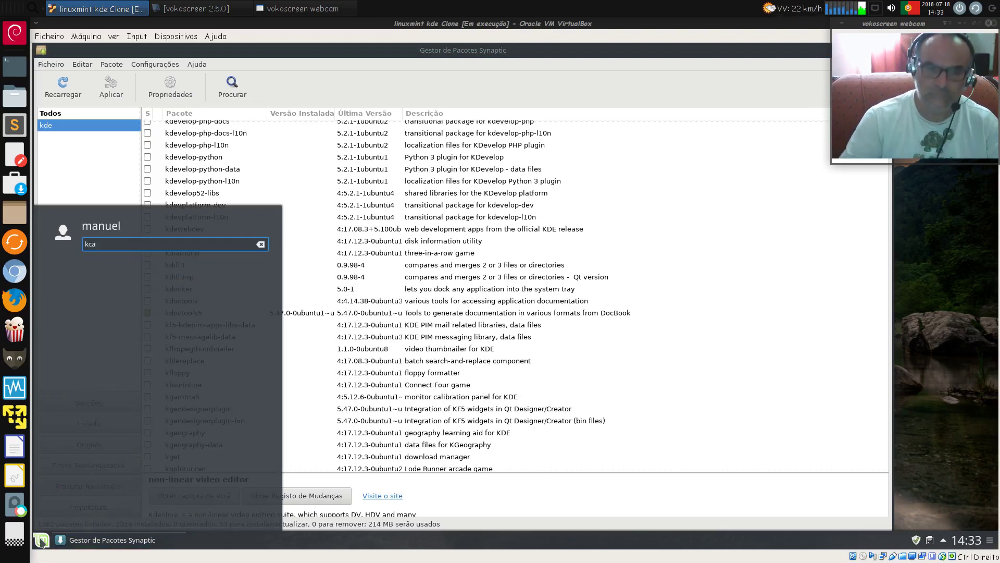
Try to find the calculator package by searching package names and descriptions for "kcak" and "kcalk"
click(230, 89)
click(227, 91)
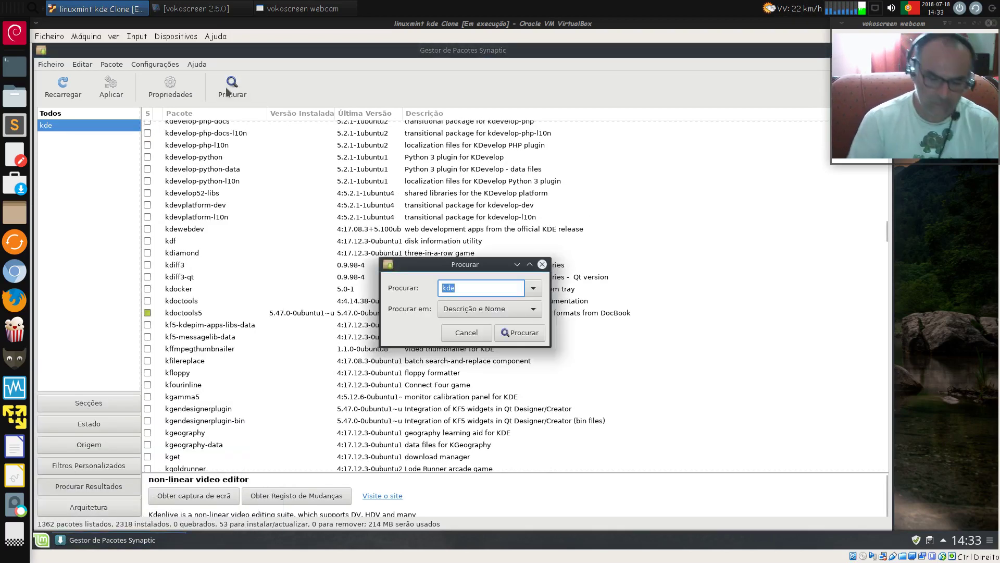
text(kcak)
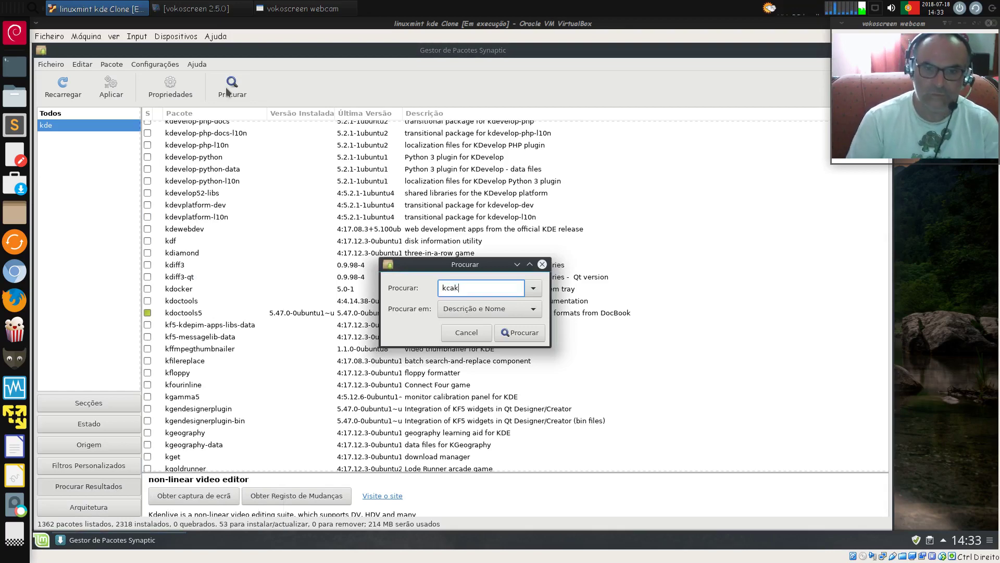
key(Return)
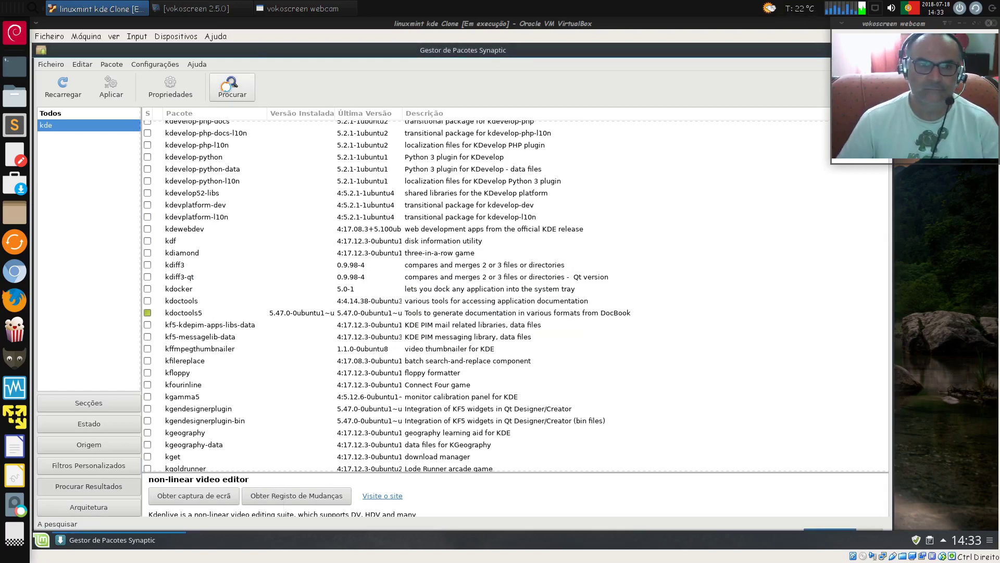
click(227, 91)
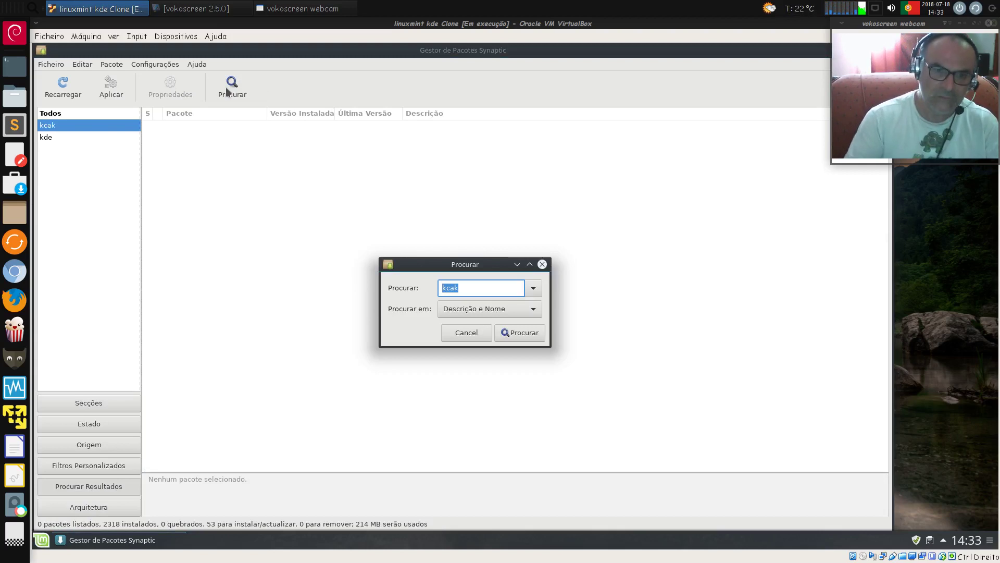
text(k)
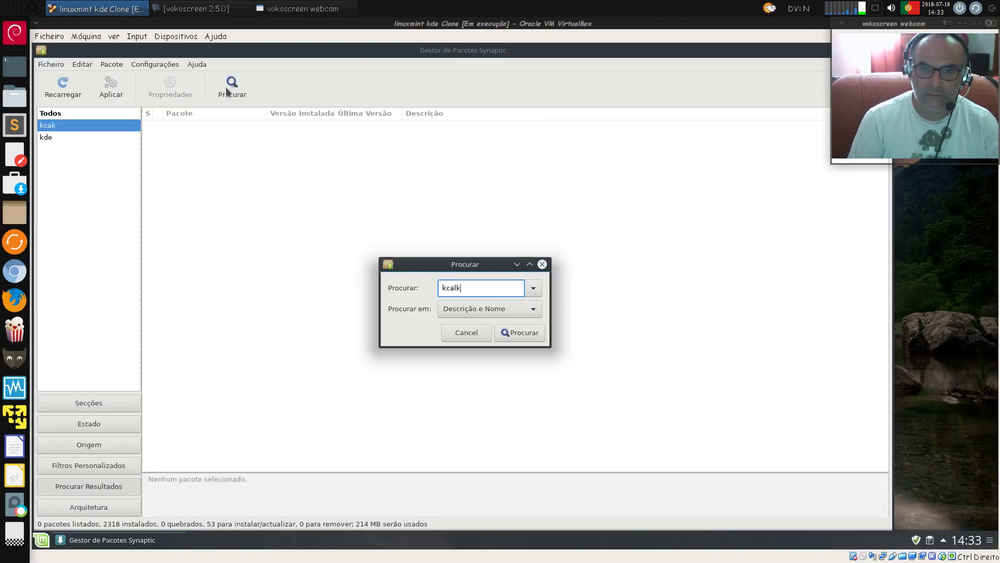
key(Return)
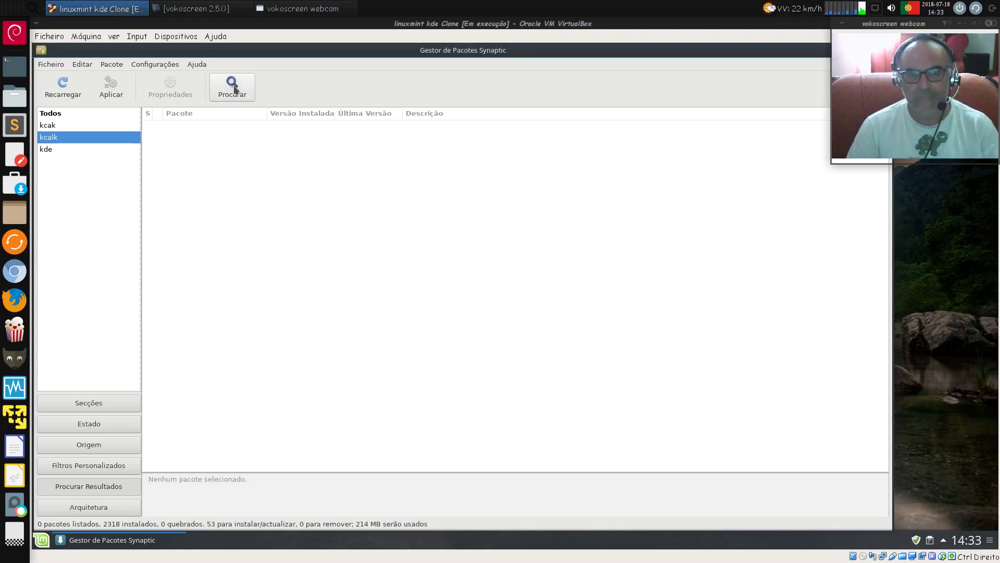
Search the packages for "kcalc" and mark kcalc for installation
click(232, 87)
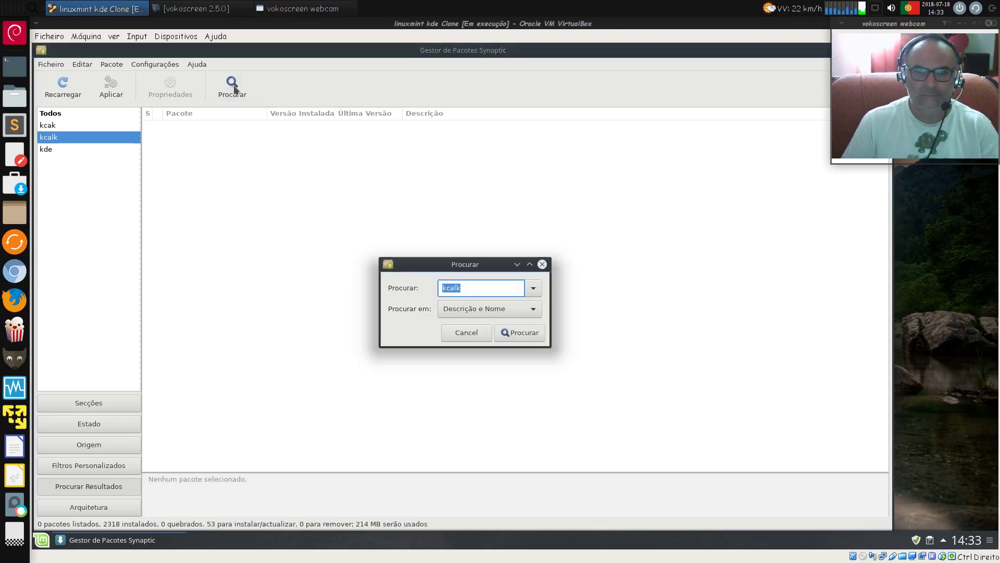
click(477, 292)
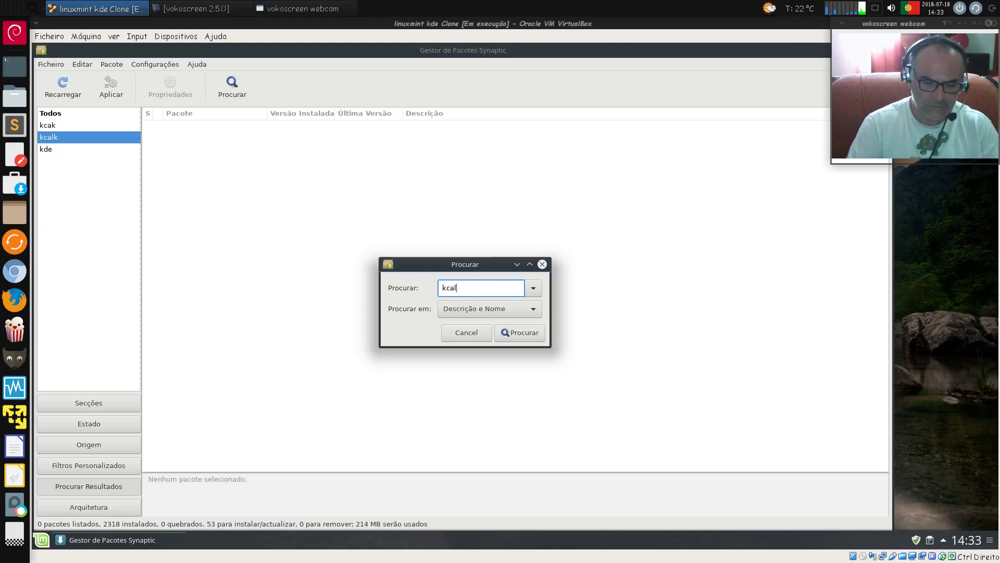
key(Return)
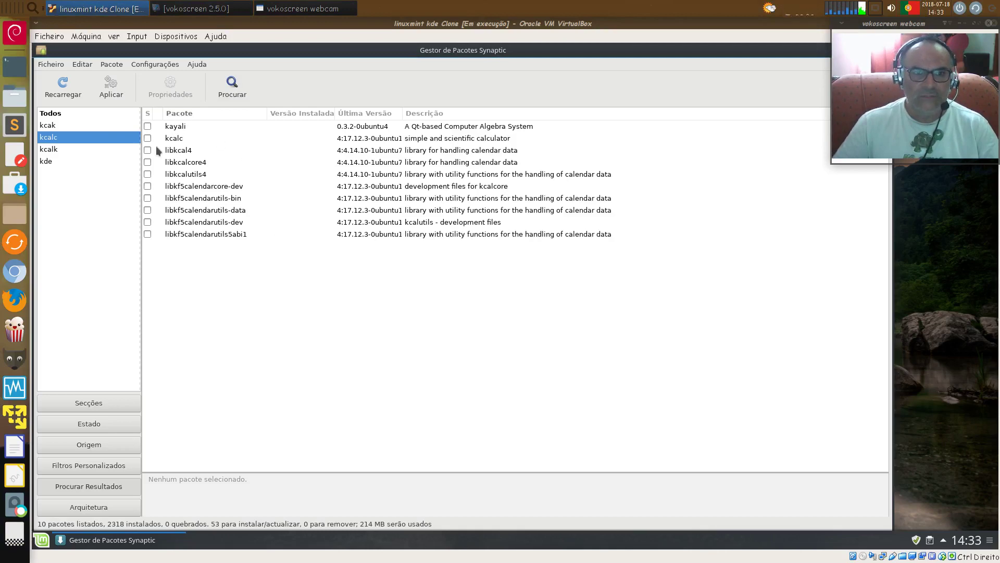
double_click(165, 138)
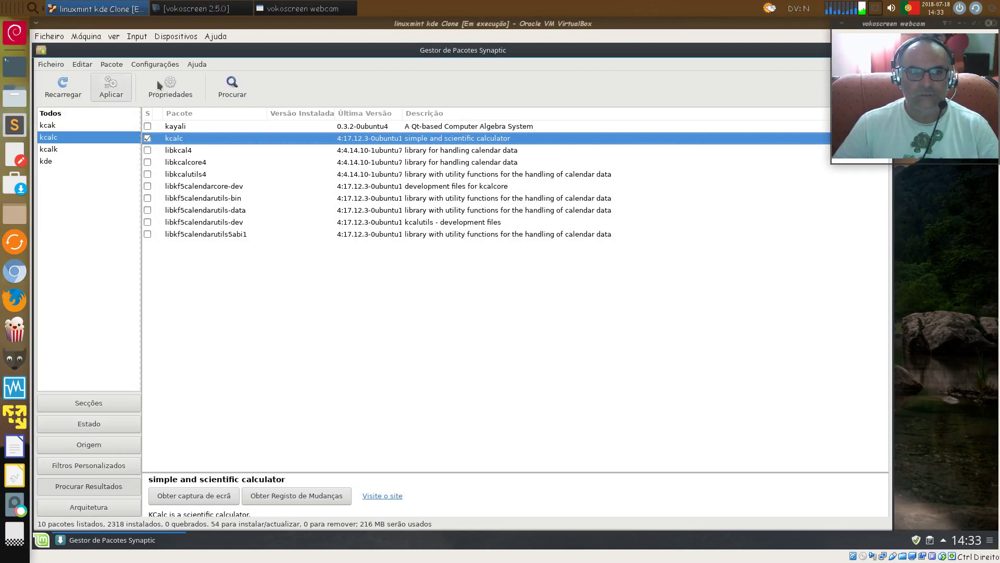
Apply all marked package changes and show the individual files in the download progress dialog
click(657, 397)
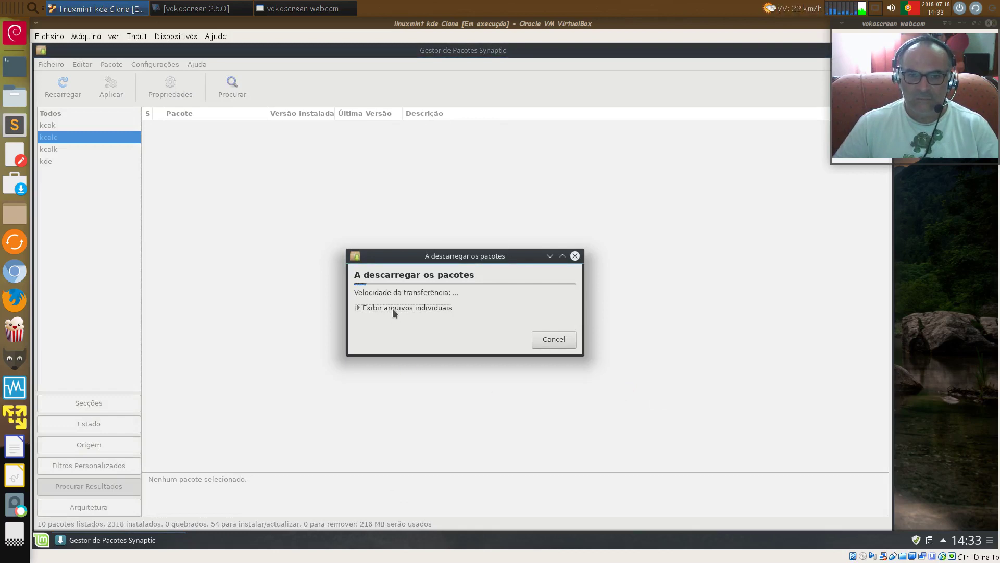
click(393, 308)
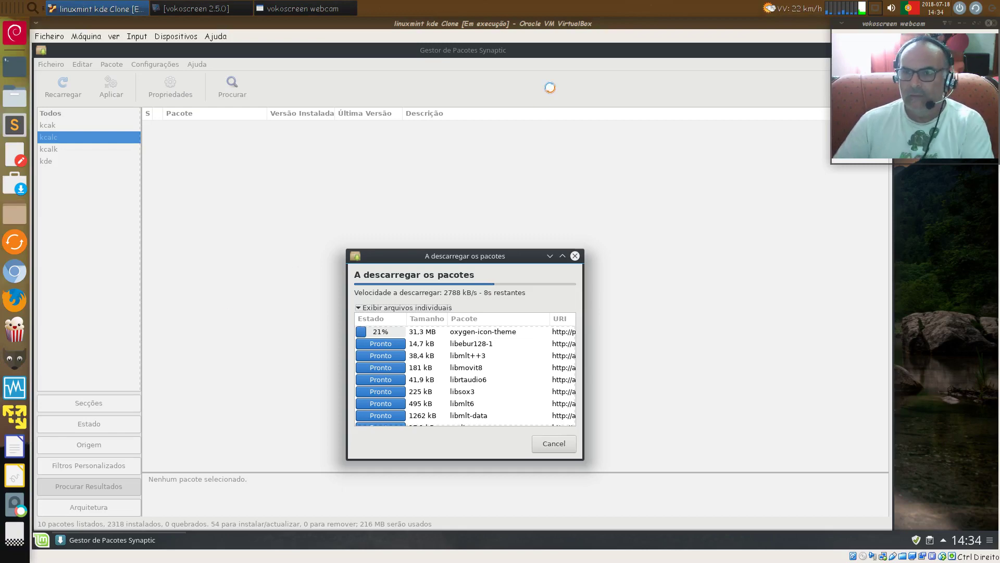
Minimise the main Synaptic window and move the download progress dialog aside to free the desktop
drag(734, 55, 689, 126)
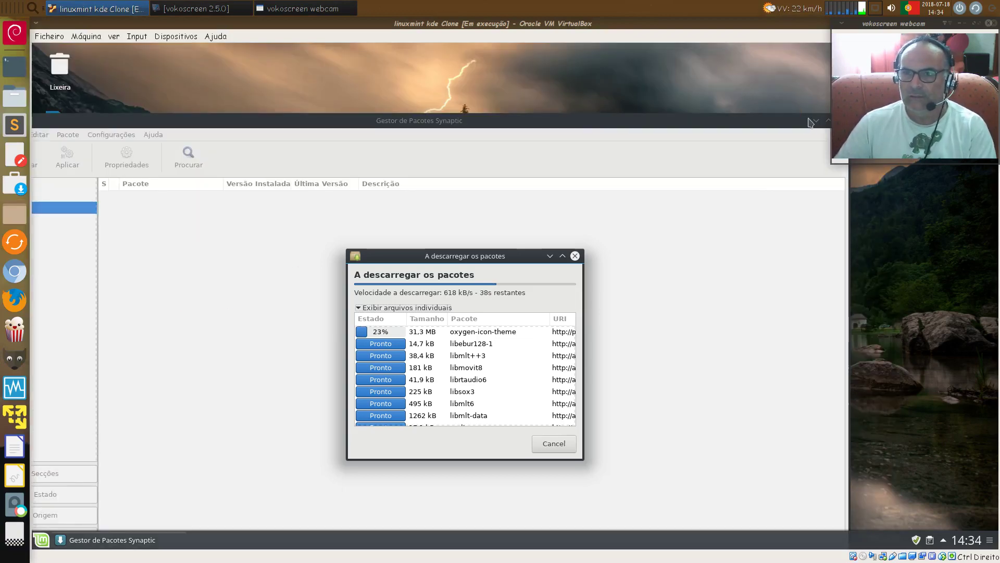
click(814, 120)
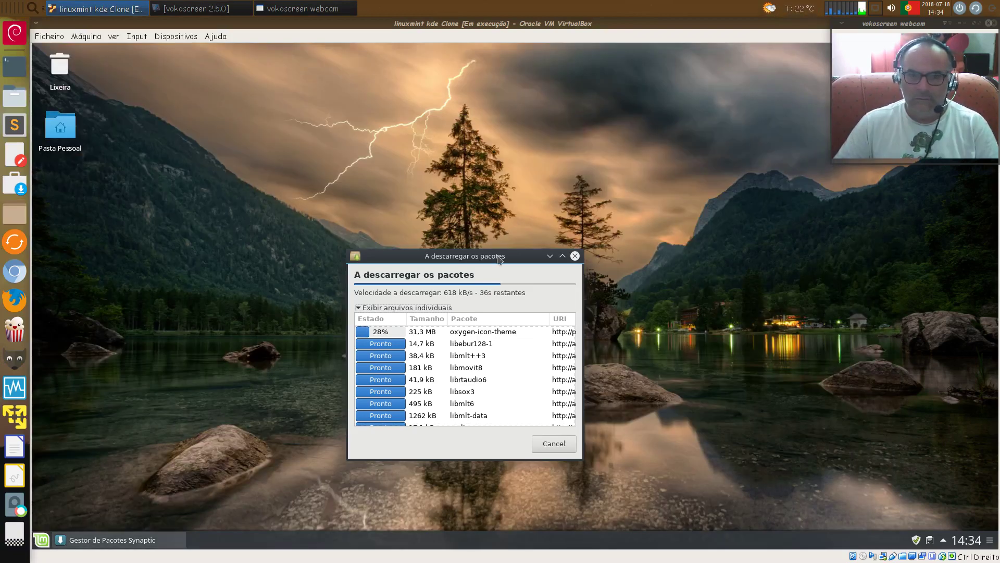
drag(498, 259, 915, 306)
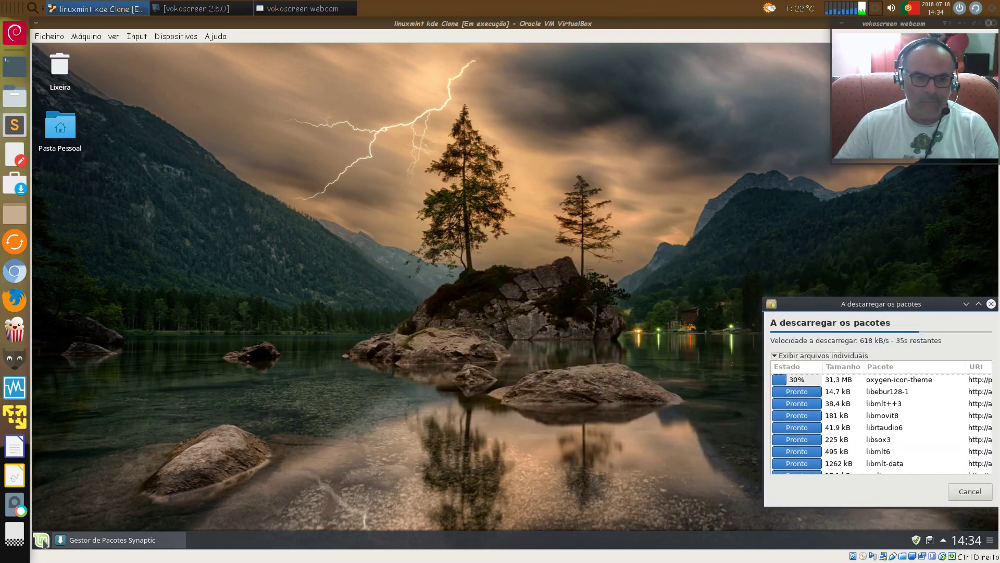
Open the Konsole terminal to view the system information, reposition its window and close it
click(41, 540)
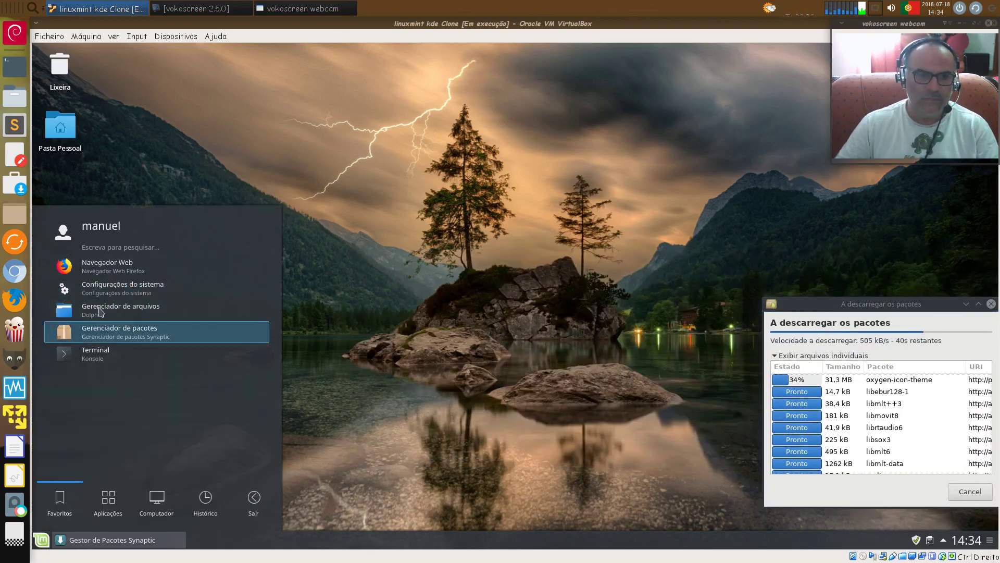
click(135, 358)
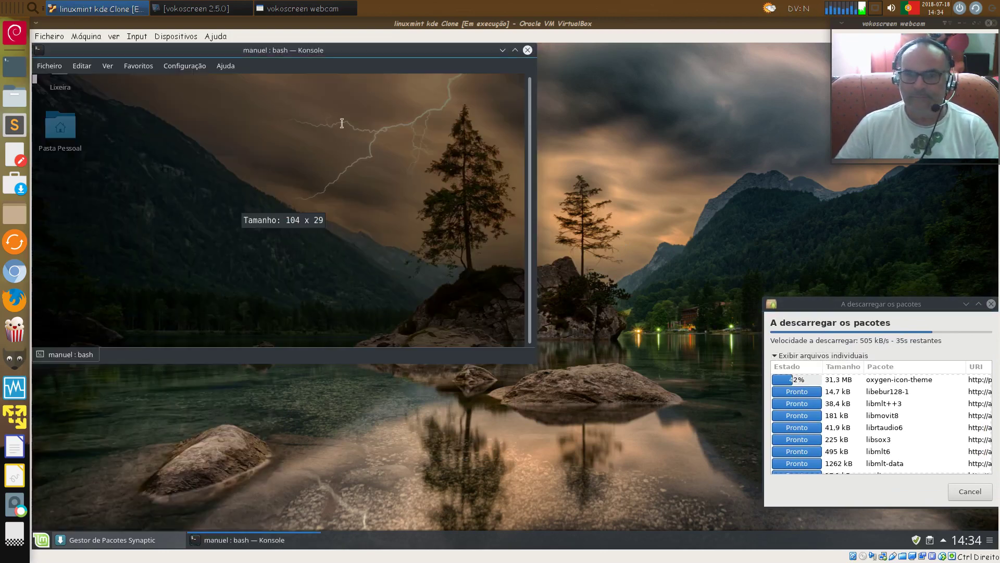
drag(308, 50, 472, 98)
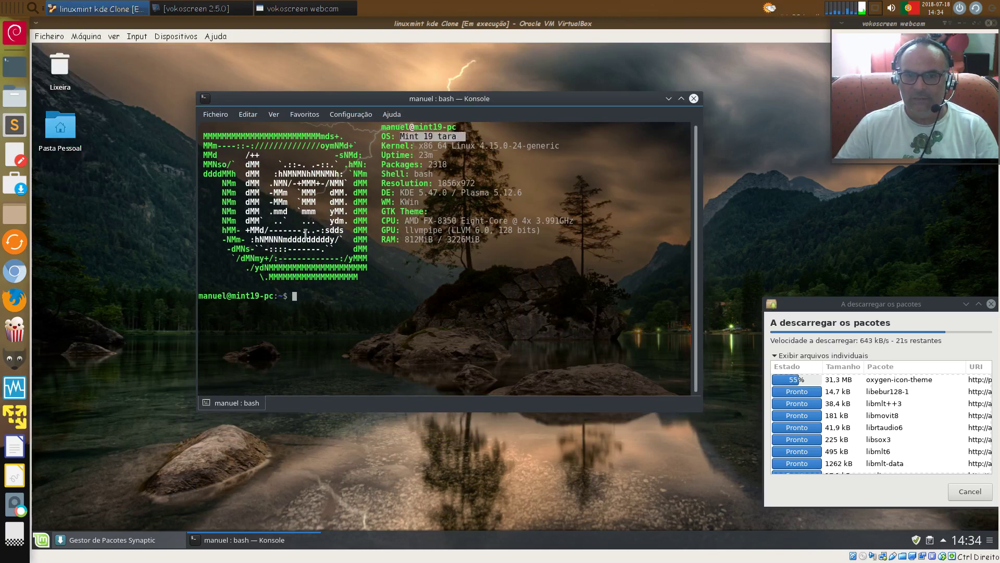
drag(460, 95, 428, 132)
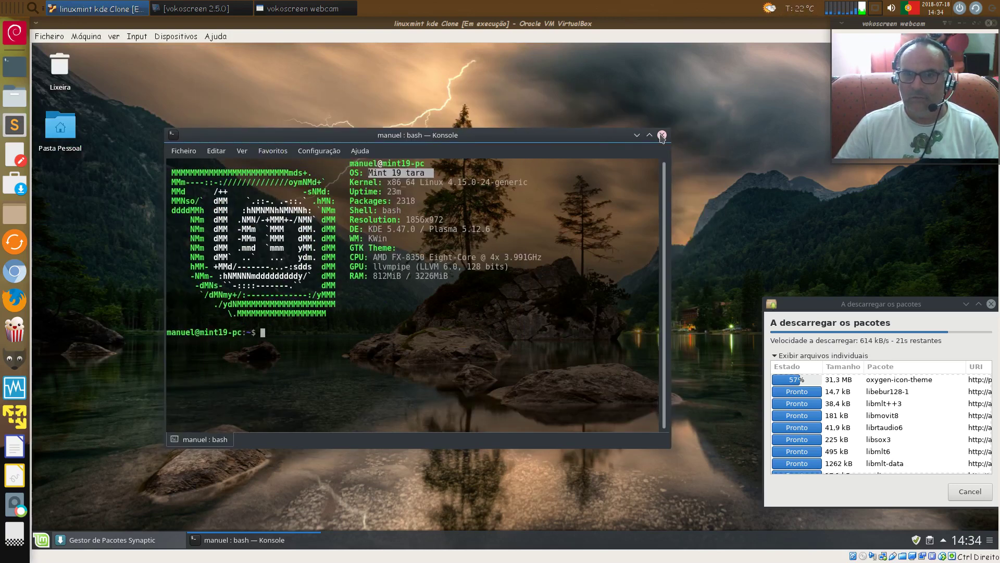
click(661, 135)
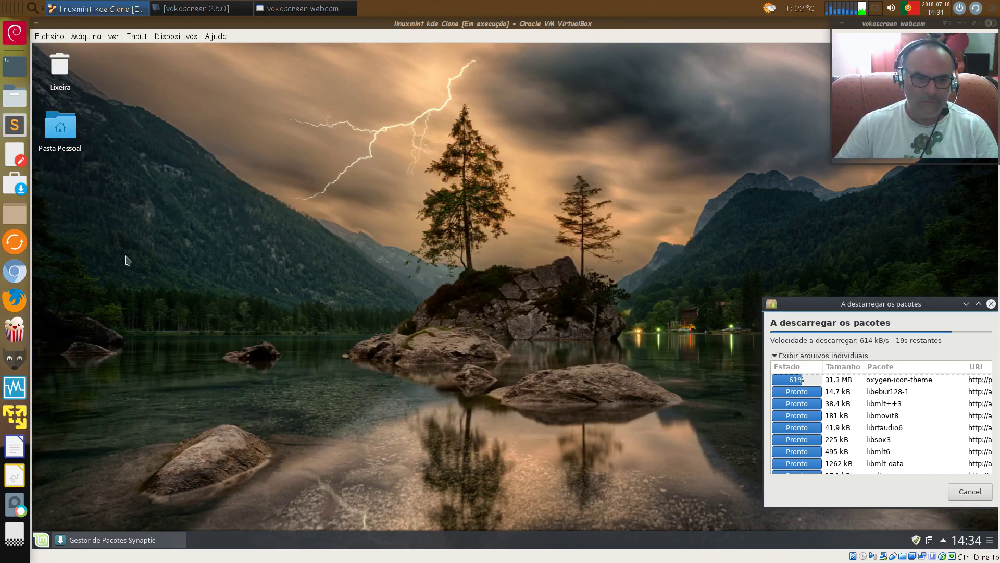
key(super)
click(372, 215)
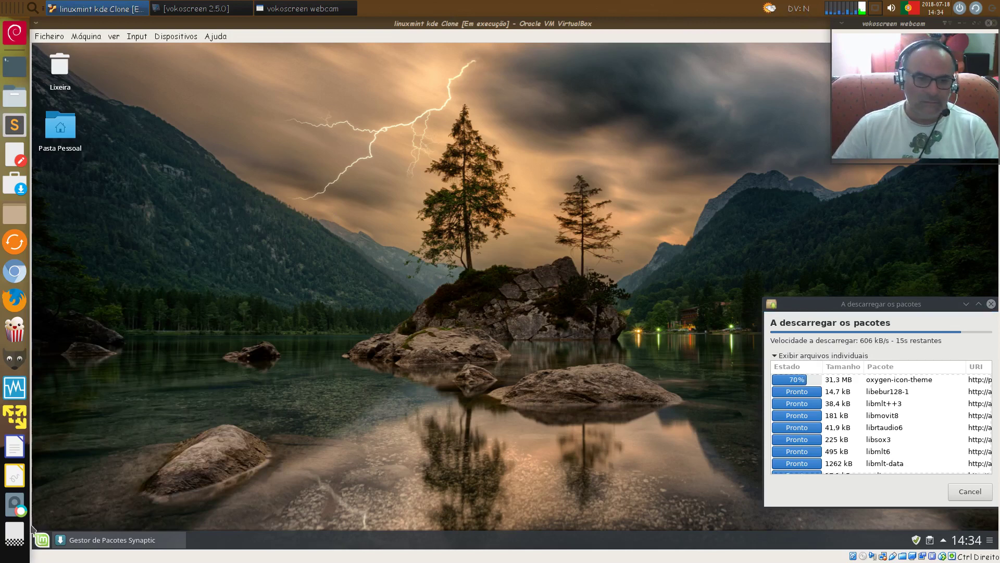
Open the Dolphin file manager at the root folder (Raiz) and enlarge its window
click(39, 544)
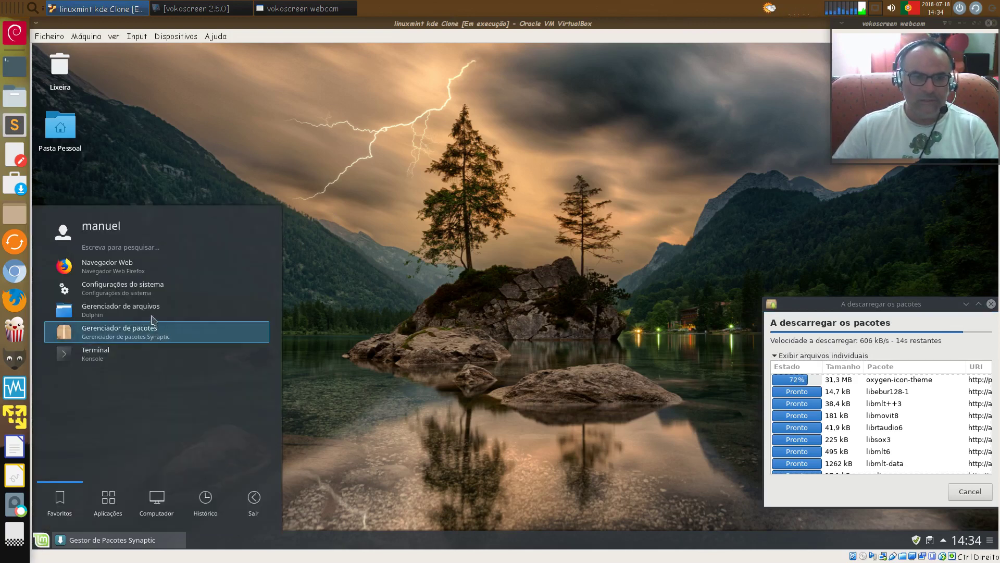
click(120, 309)
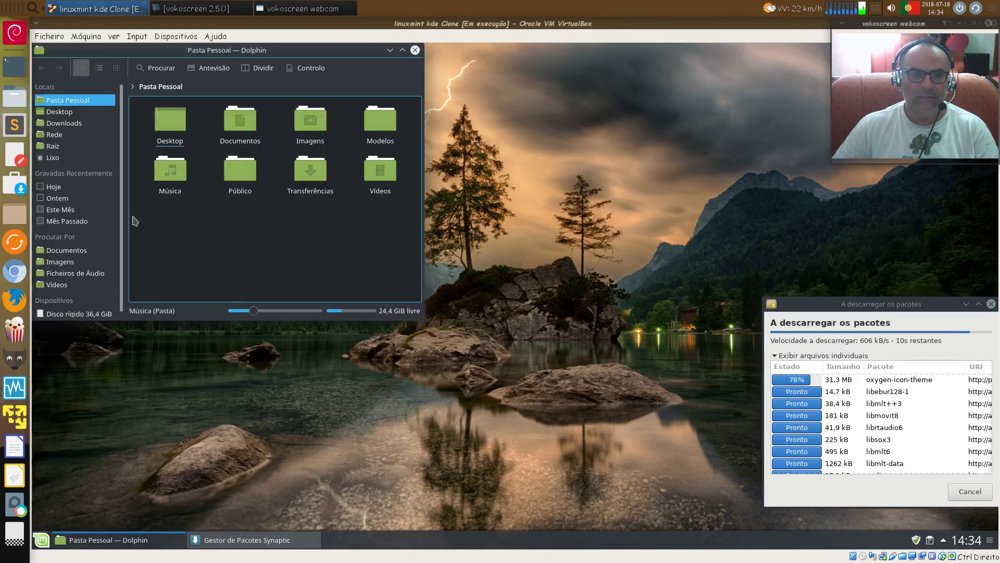
click(63, 150)
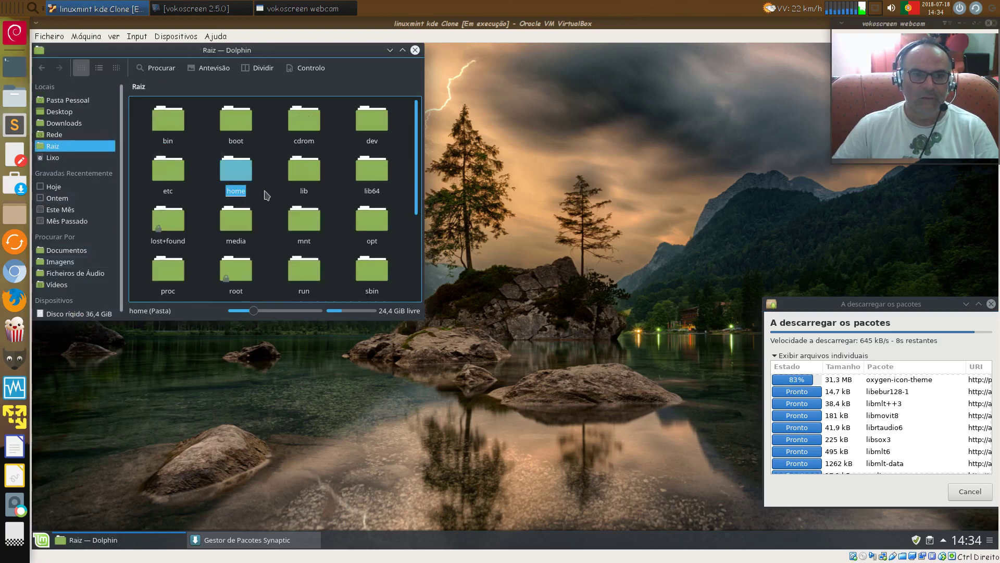
scroll(343, 250, down, 3)
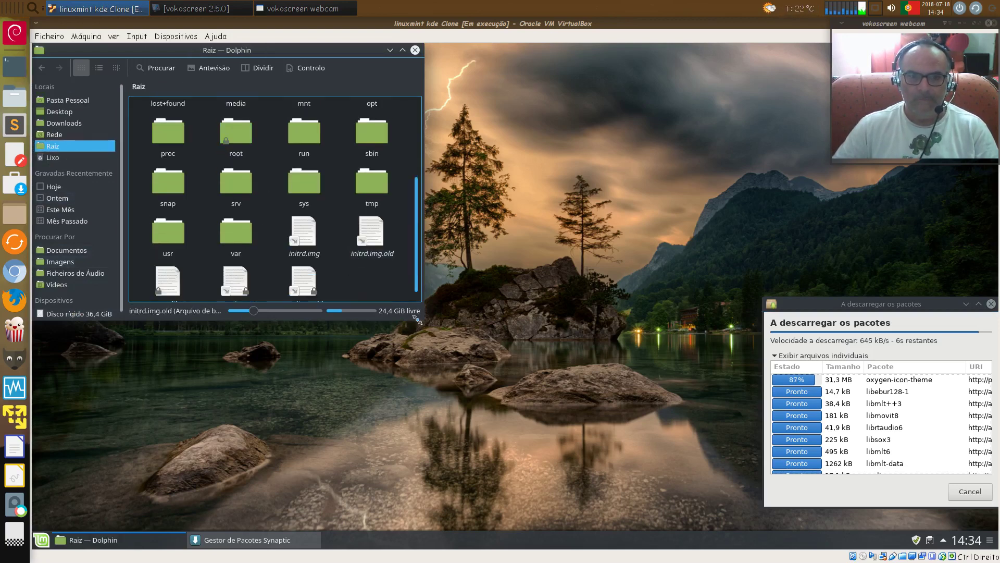
drag(422, 319, 592, 486)
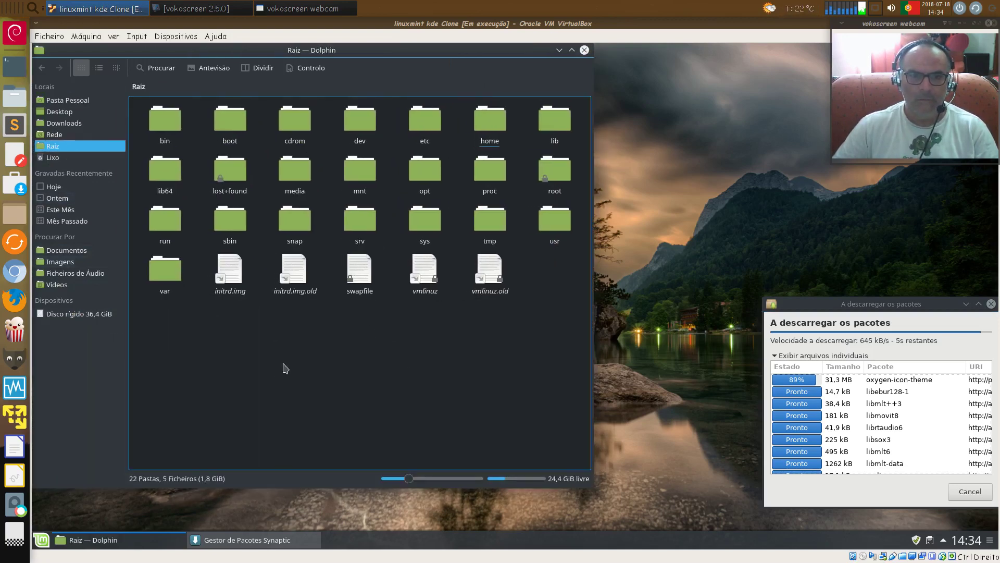
Browse to the wallpapers folder under /usr/share
click(556, 221)
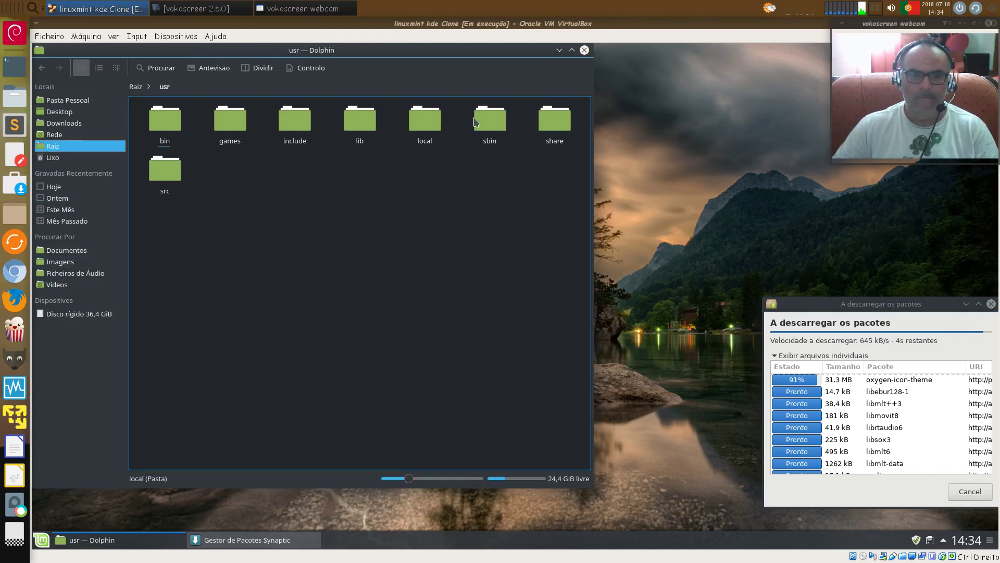
click(556, 123)
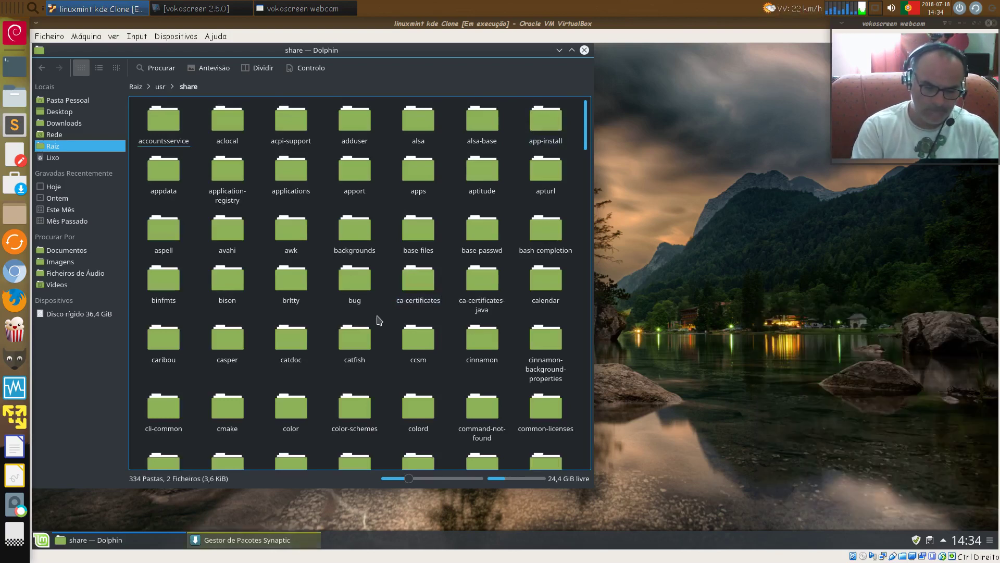
key(w)
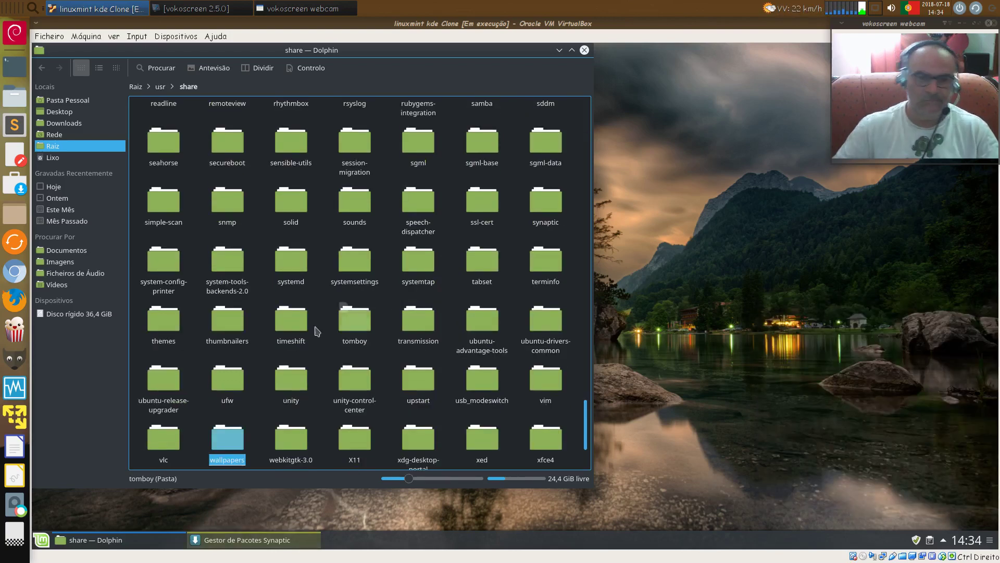
click(235, 443)
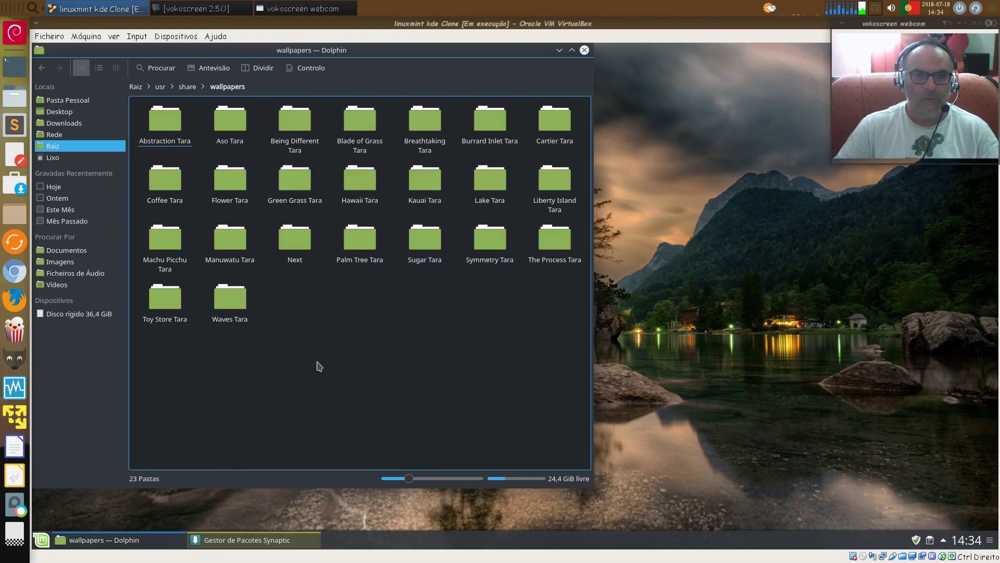
Inspect the contents and properties of the Palm Tree Tara folder and check the options available in the wallpapers folder
click(359, 243)
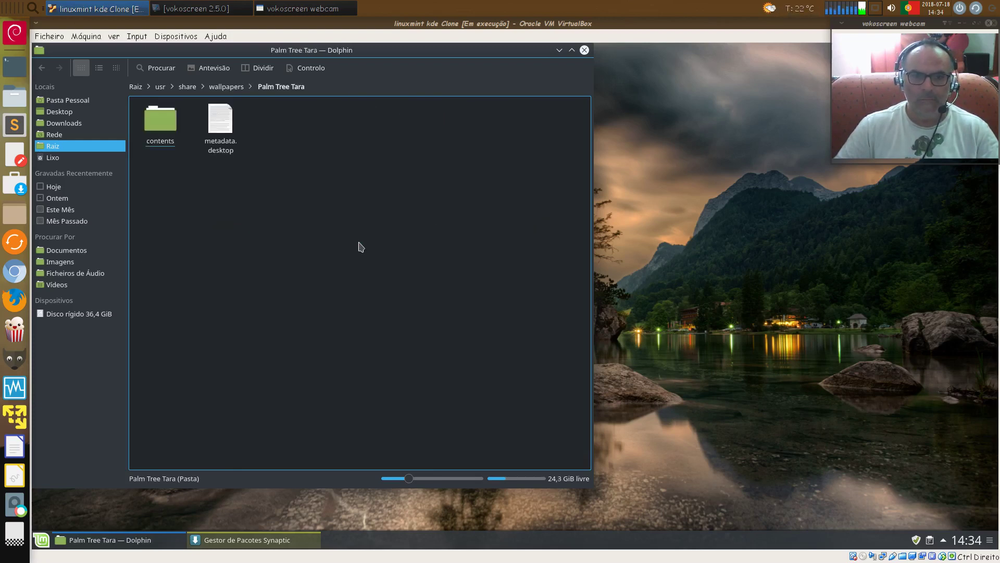
click(42, 68)
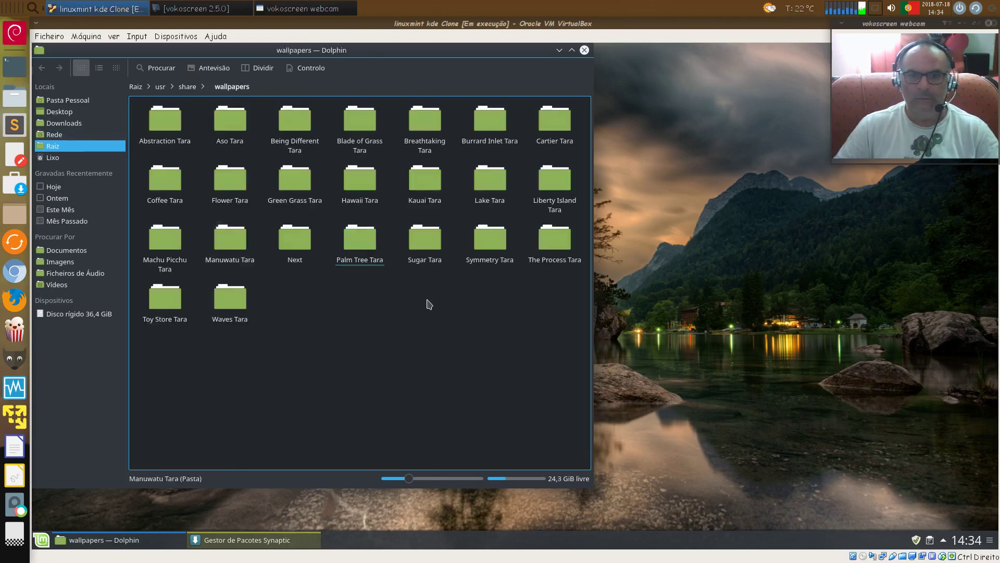
right_click(357, 241)
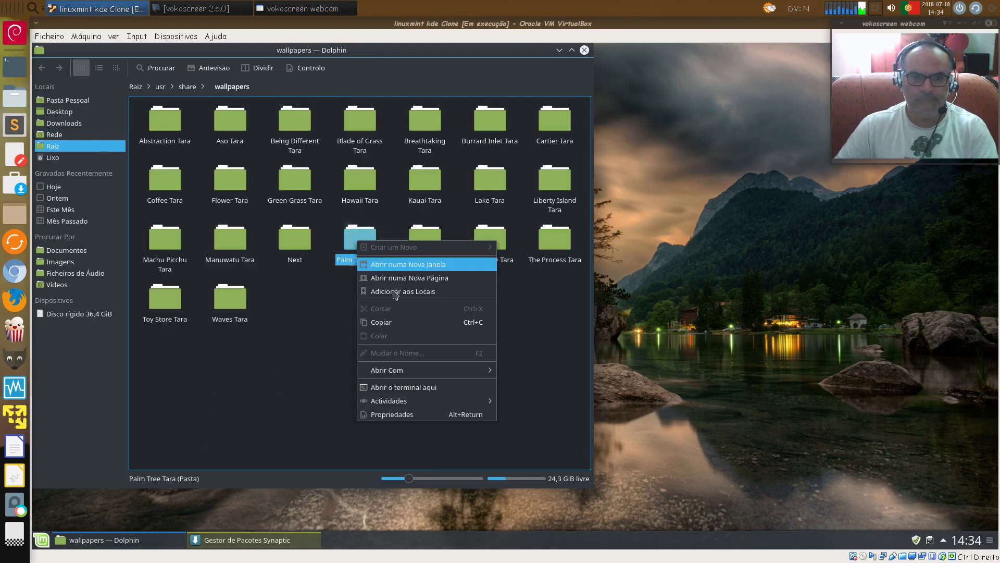
click(367, 414)
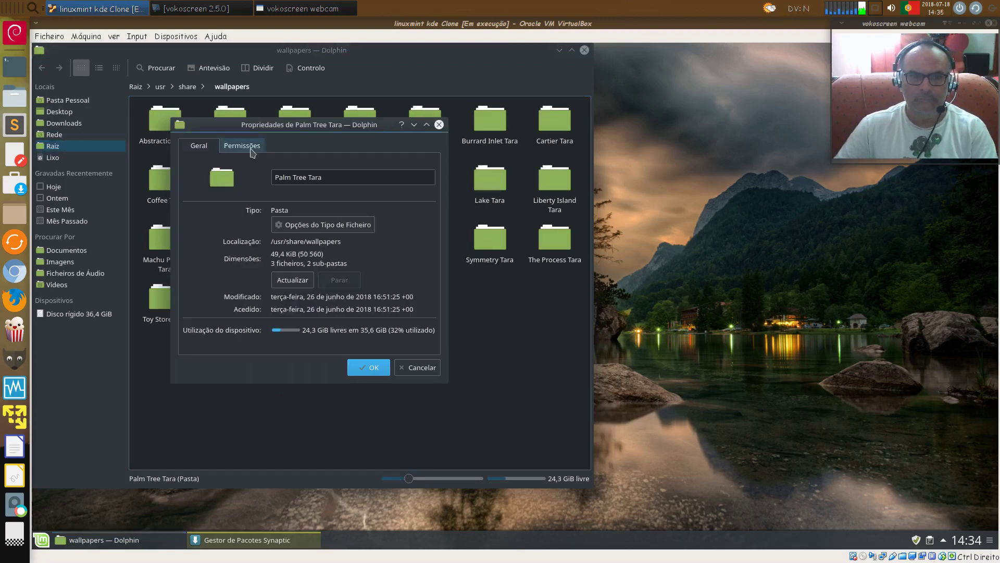
click(352, 367)
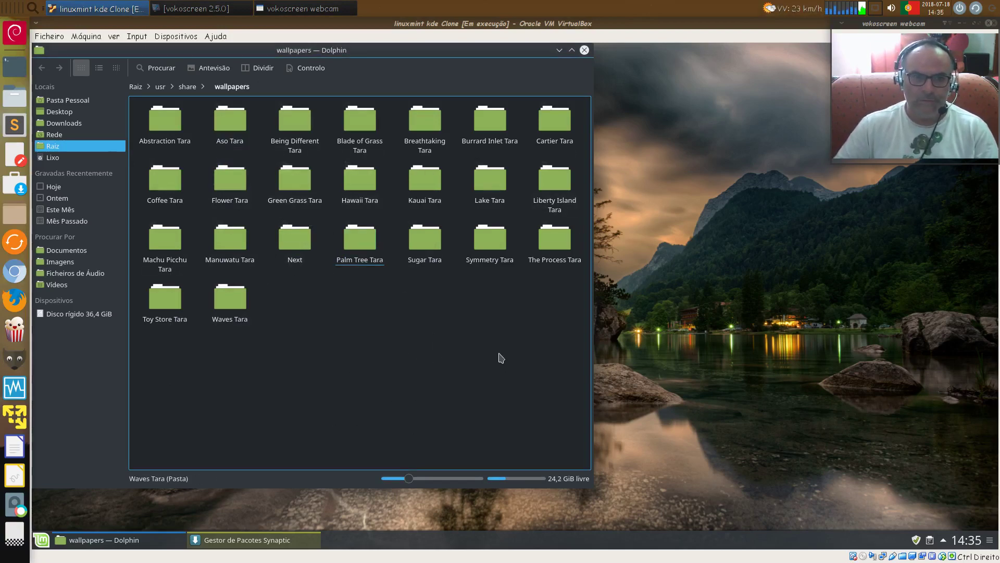
right_click(458, 331)
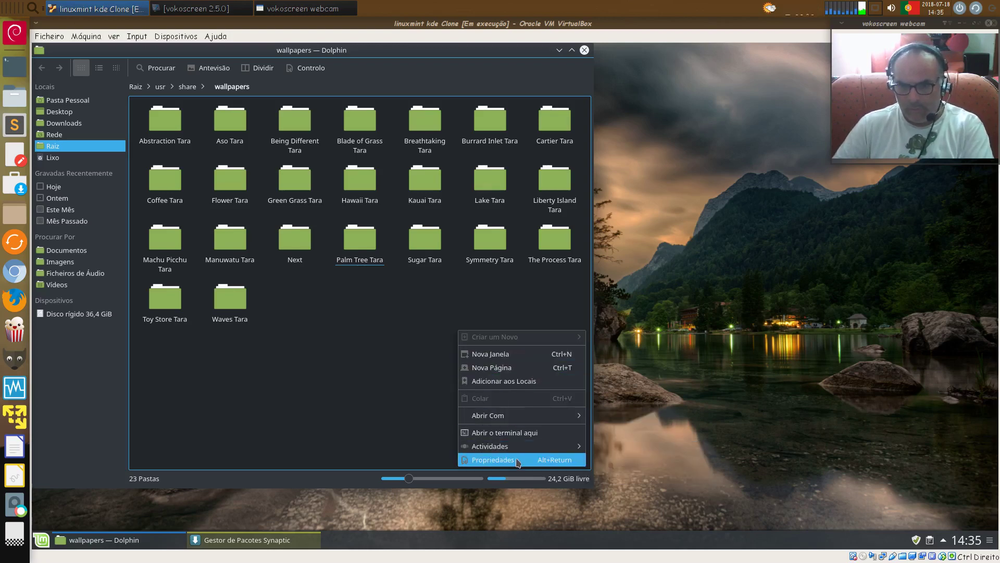
click(391, 400)
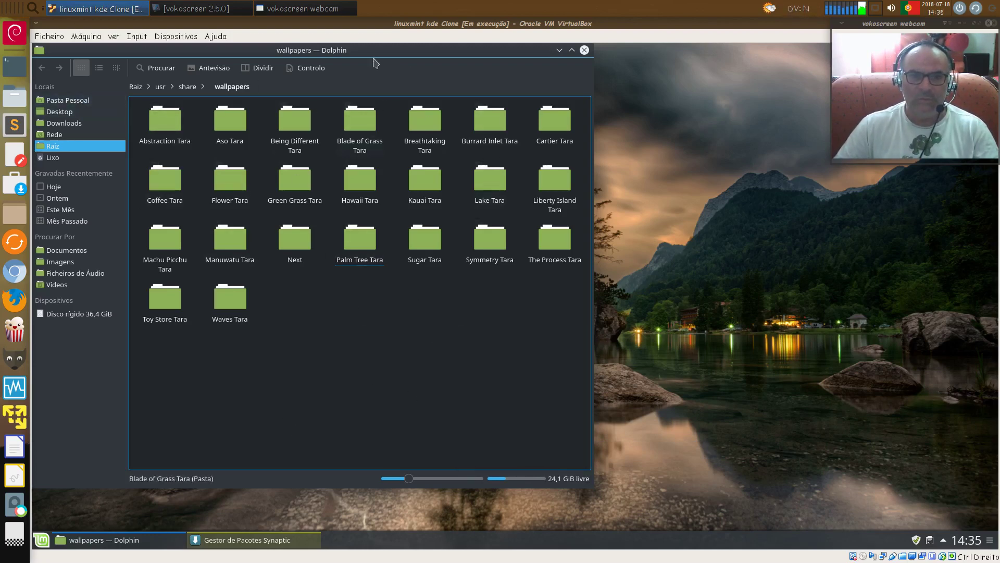
Move the Dolphin window toward the middle of the desktop and open the /usr/share/backgrounds folder
drag(384, 54, 558, 83)
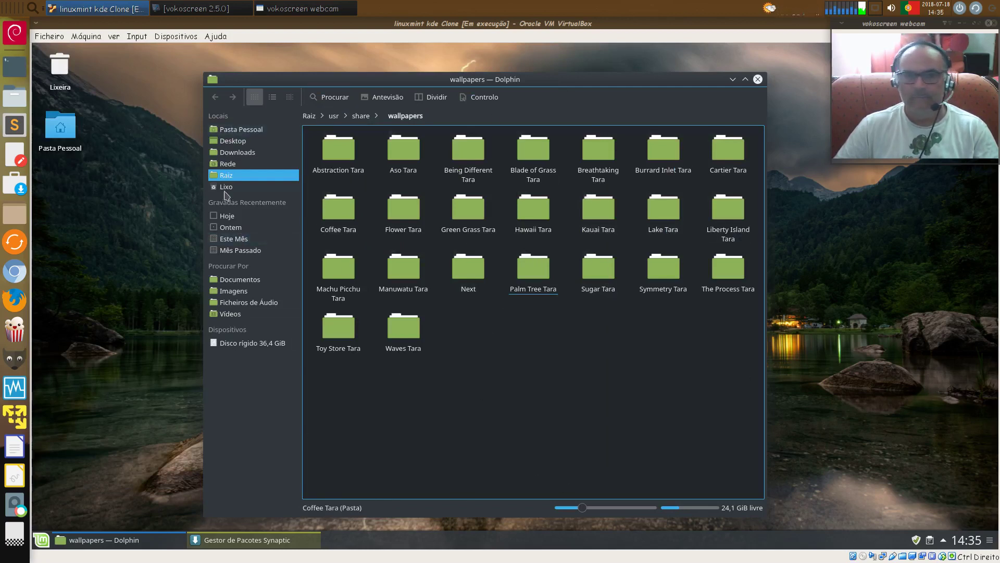
click(213, 132)
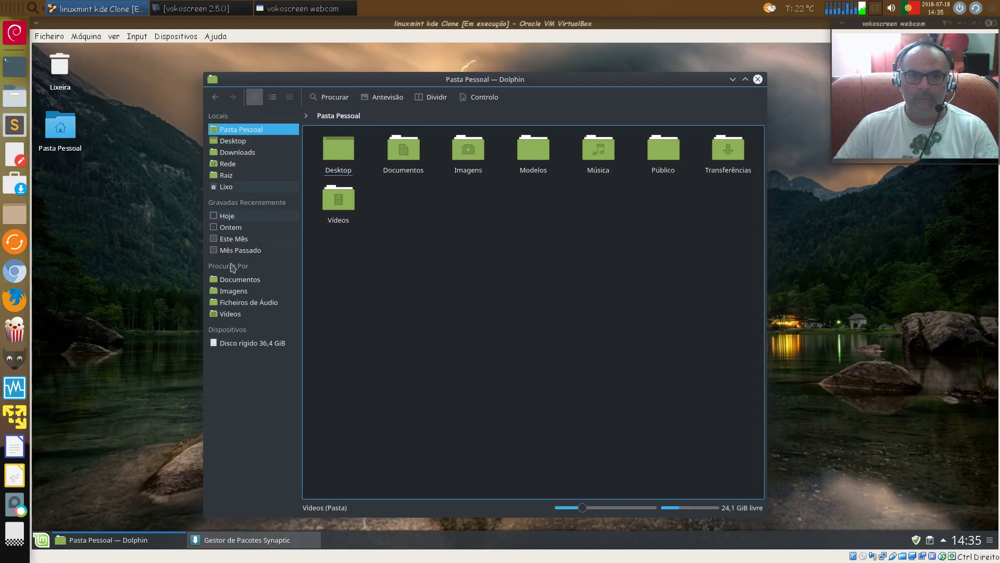
click(226, 175)
click(729, 251)
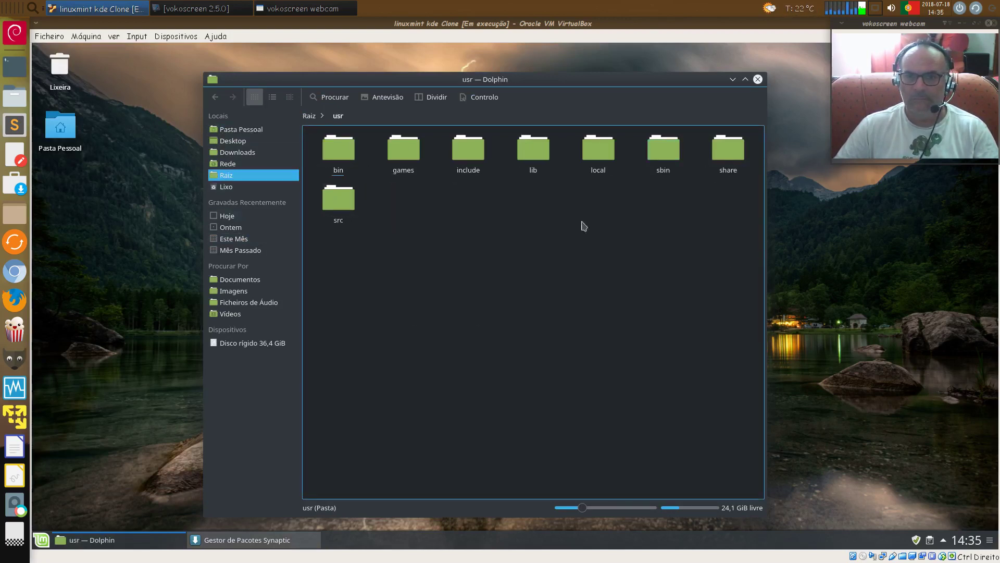
click(713, 171)
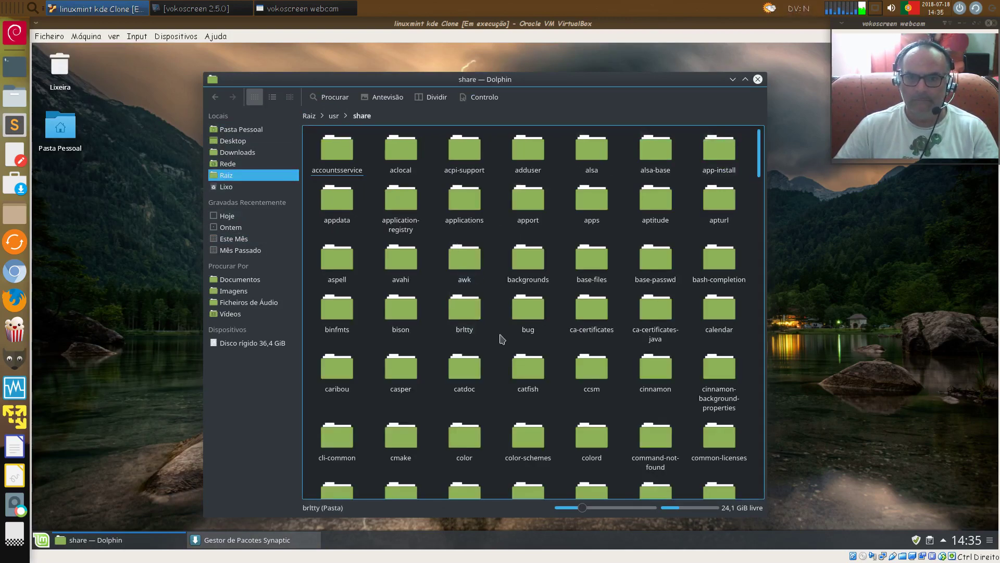
click(536, 260)
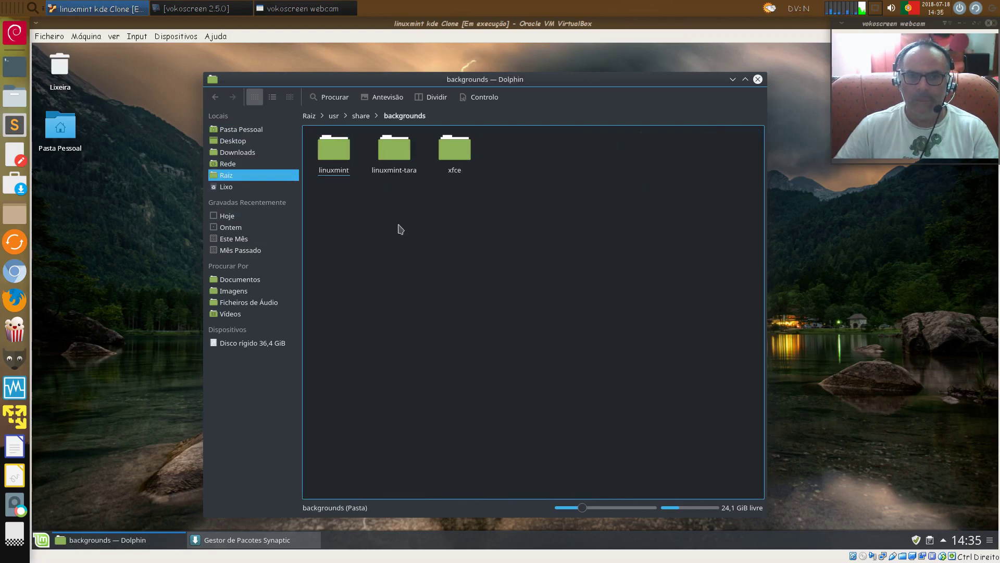
Look inside the xfce backgrounds folder and check the options offered for it and its parent folder
click(455, 150)
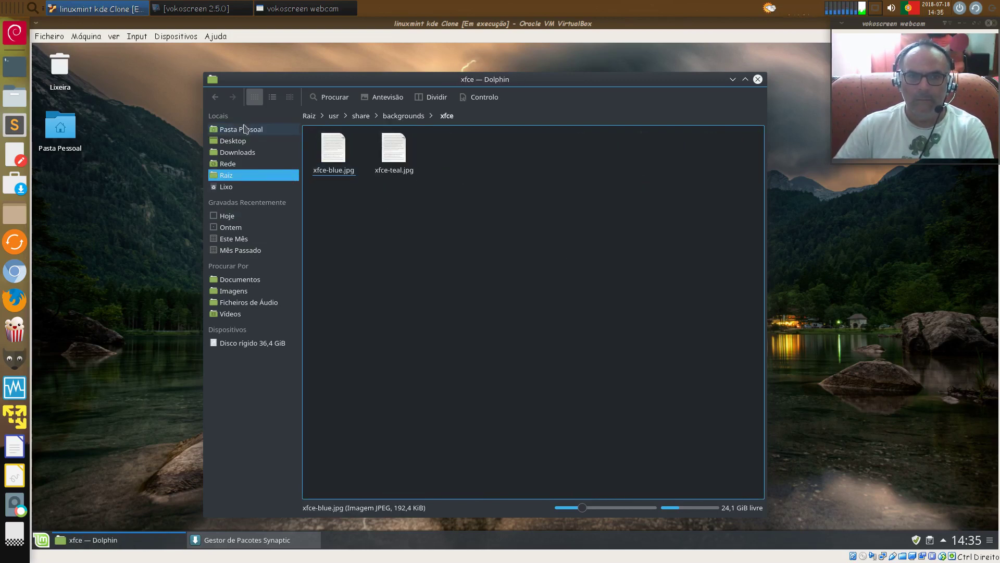
click(216, 97)
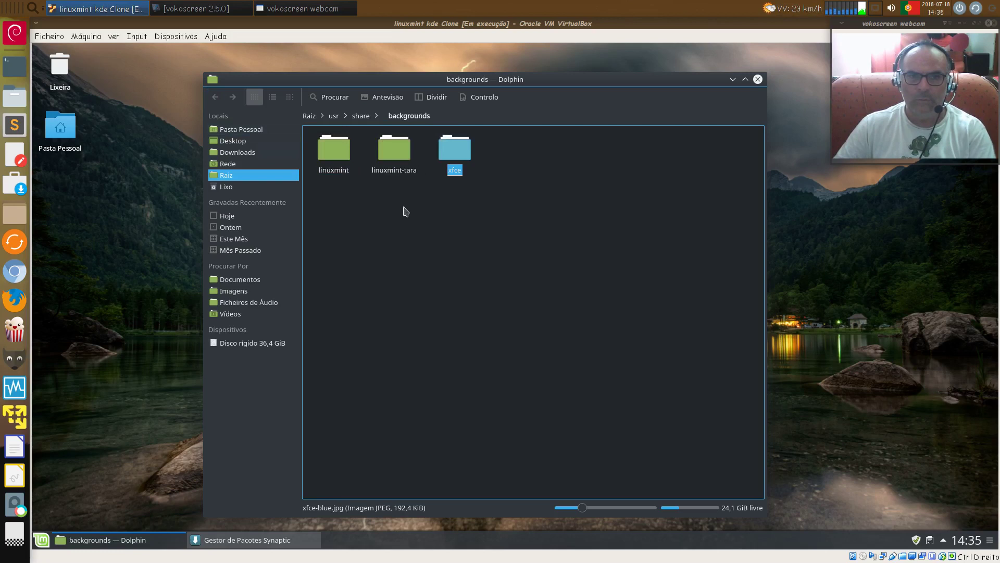
right_click(456, 157)
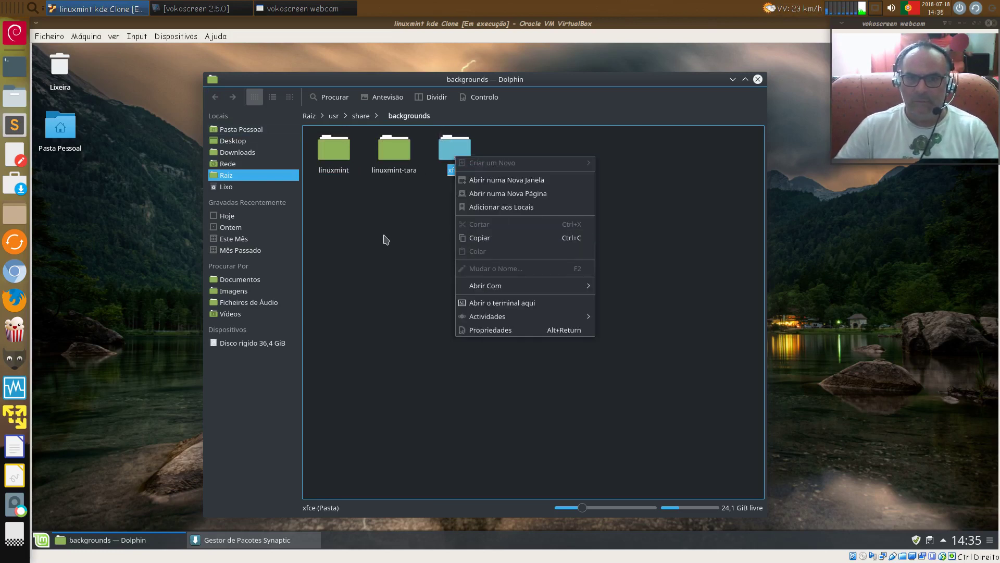
right_click(412, 254)
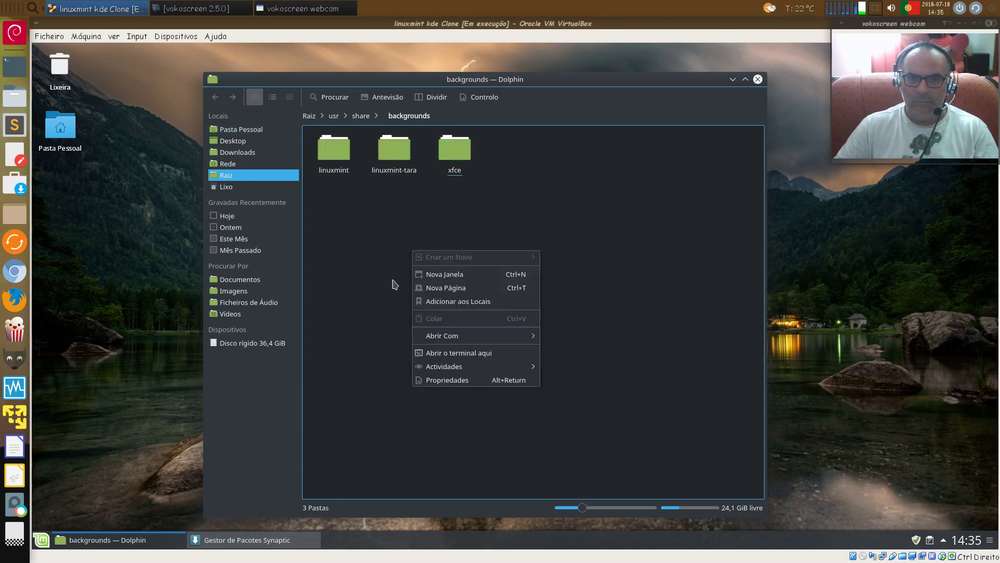
click(371, 268)
Open the linuxmint-tara backgrounds folder and turn on image previews
click(394, 150)
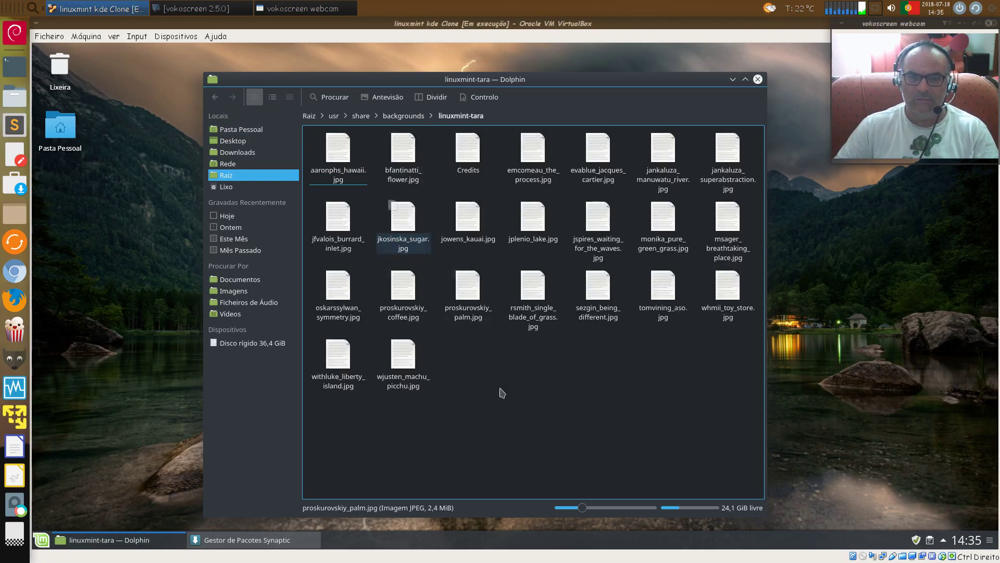
click(386, 100)
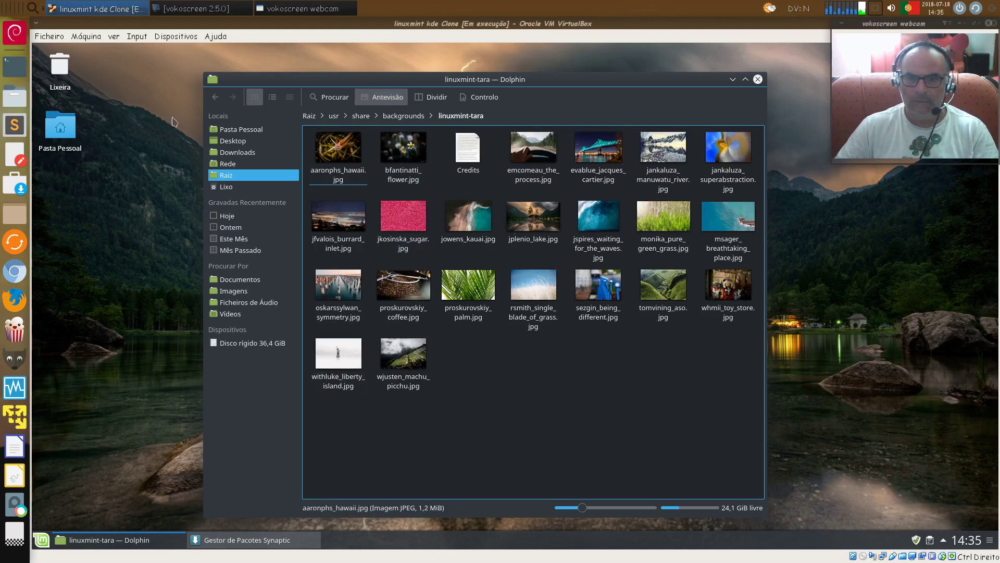
Open the linuxmint backgrounds folder and split the file view into two panes
click(215, 97)
click(327, 166)
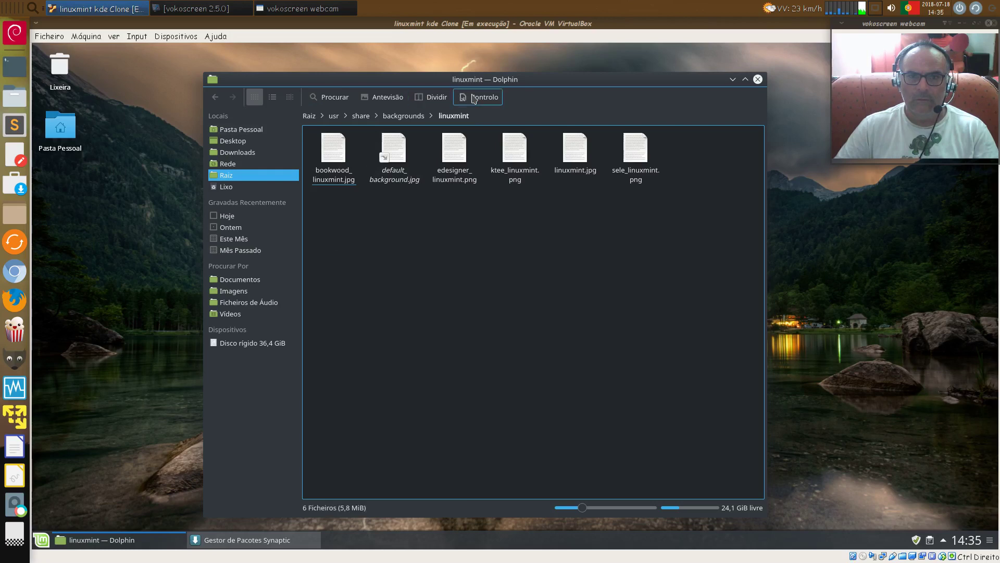
click(432, 97)
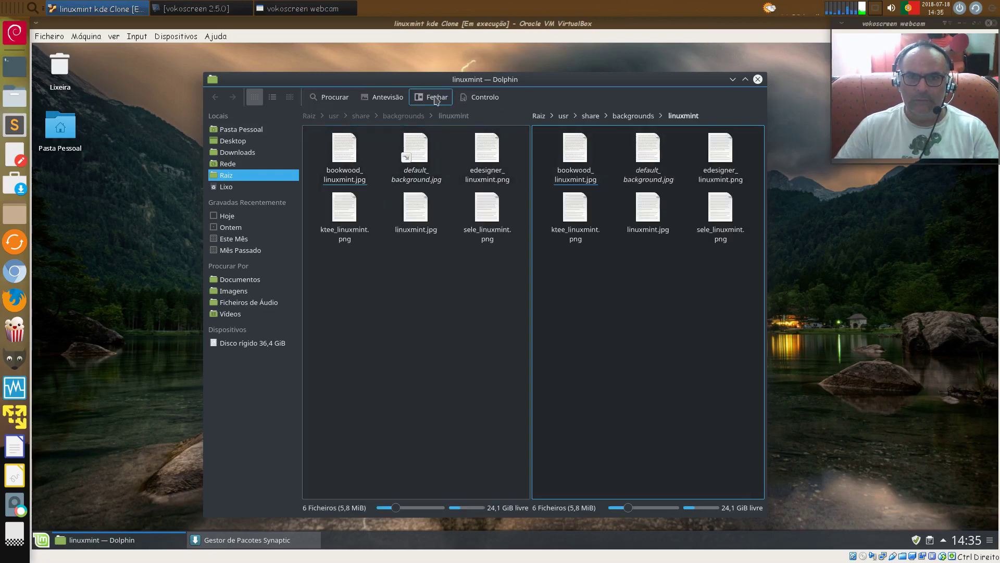
Return to a single file pane and turn on image previews in the linuxmint backgrounds folder
click(432, 98)
click(385, 97)
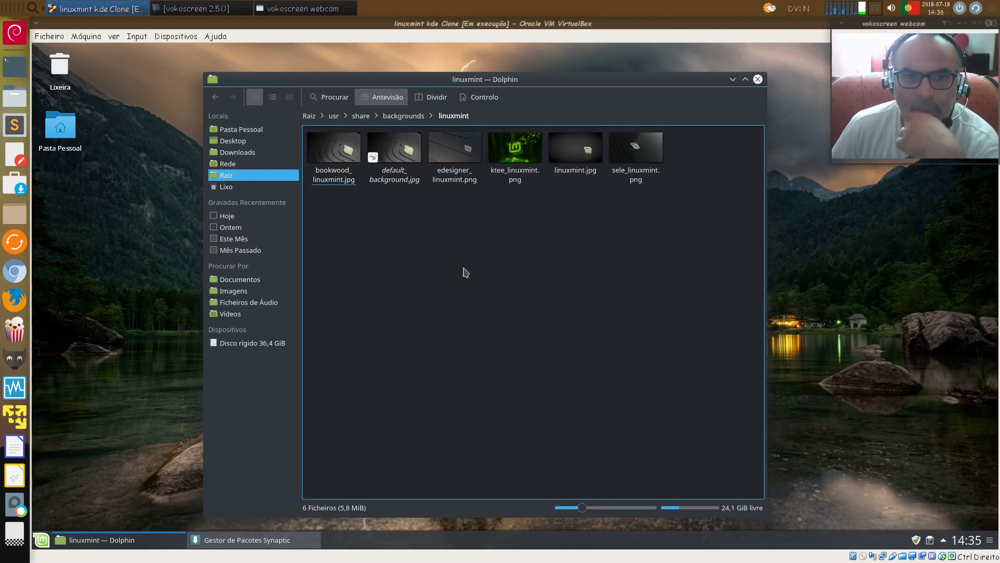
click(334, 177)
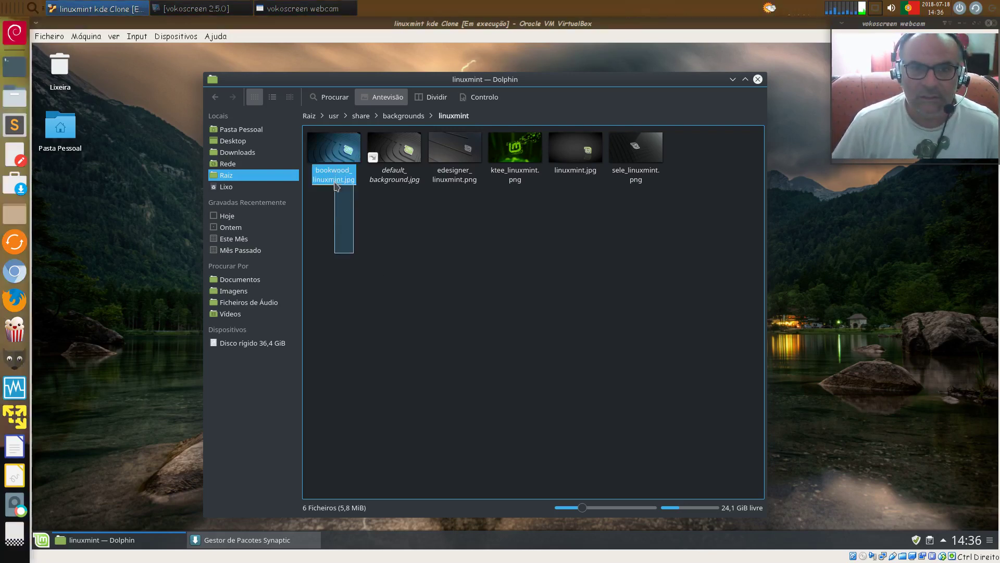
drag(754, 235, 414, 161)
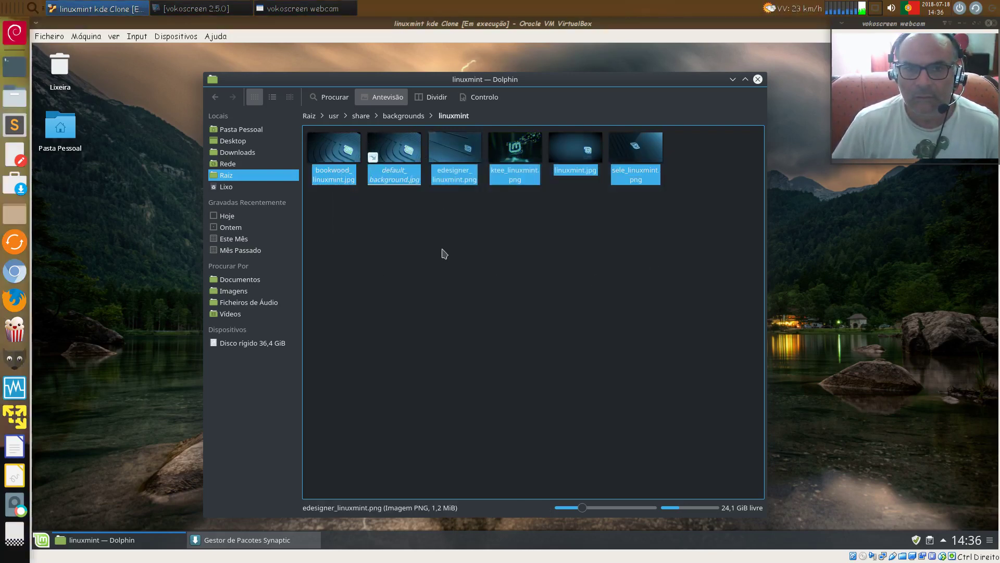
click(442, 252)
drag(708, 219, 433, 164)
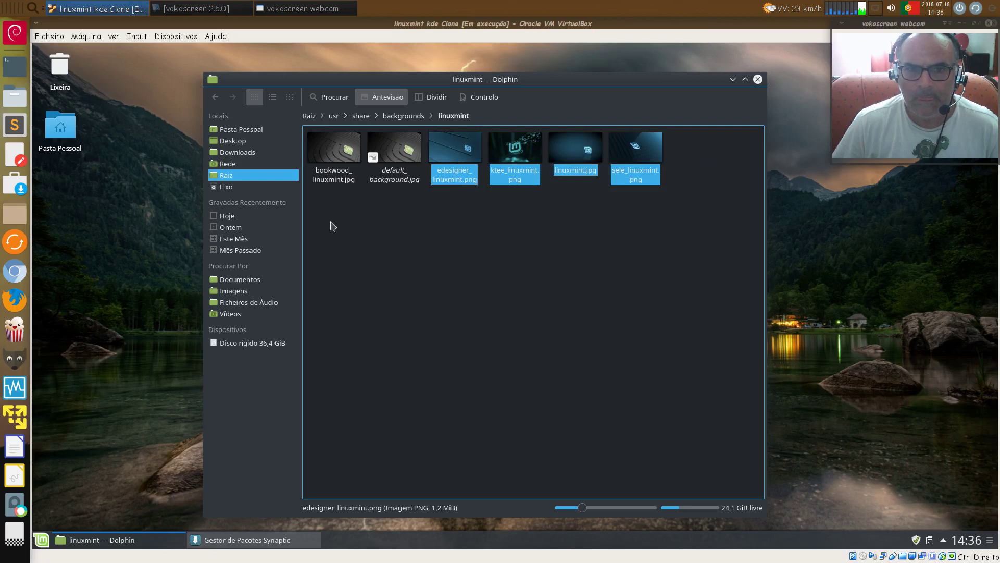
drag(331, 224, 343, 172)
right_click(403, 336)
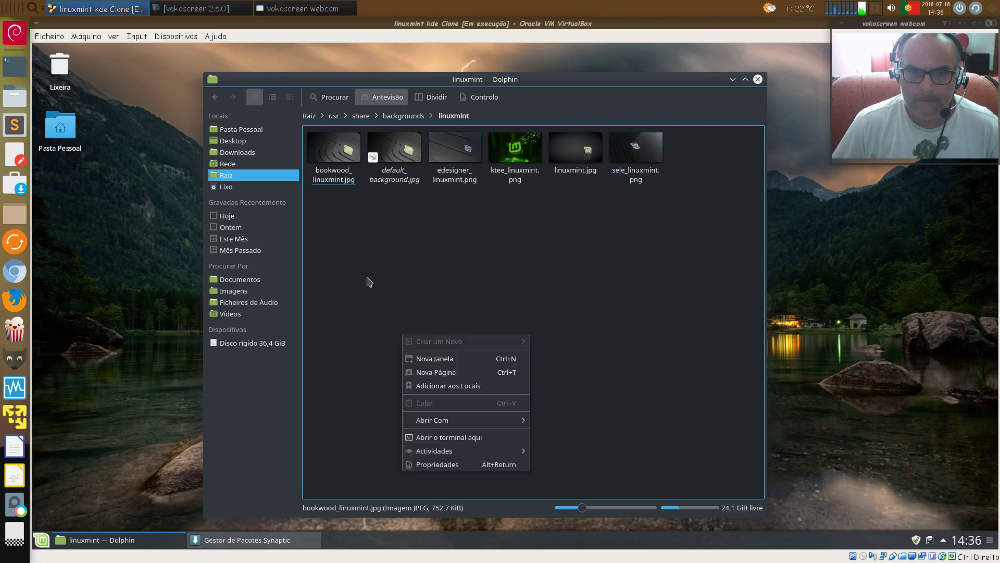
click(674, 267)
Select every image in the linuxmint backgrounds folder except default_background.jpg and copy them
drag(699, 230, 430, 151)
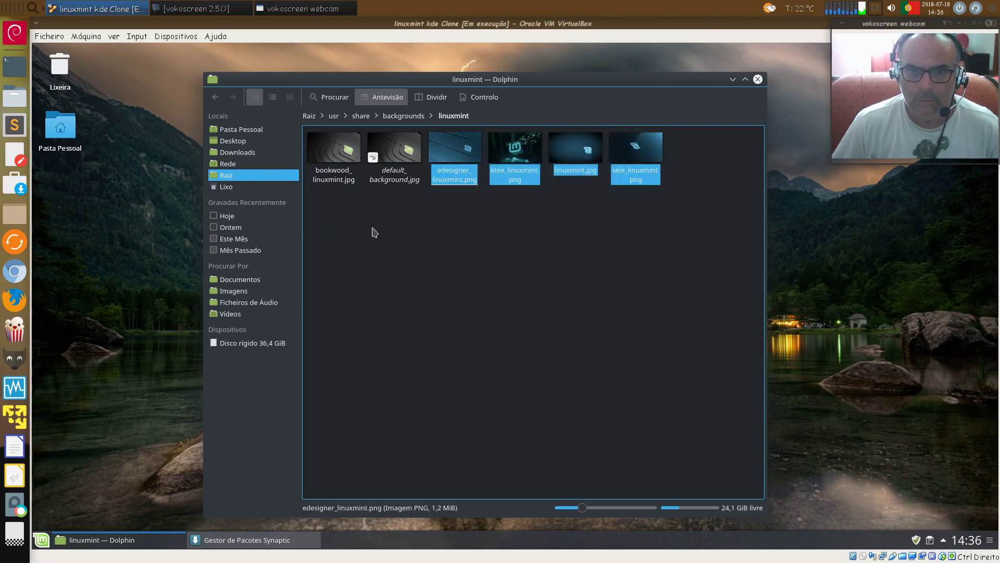
drag(352, 224, 324, 177)
right_click(323, 174)
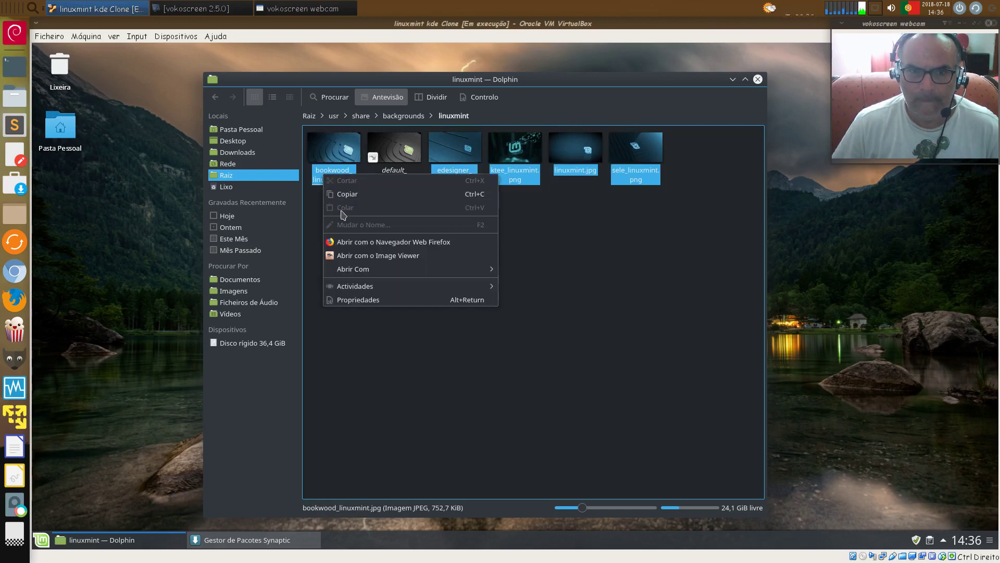
key(Escape)
key(Escape)
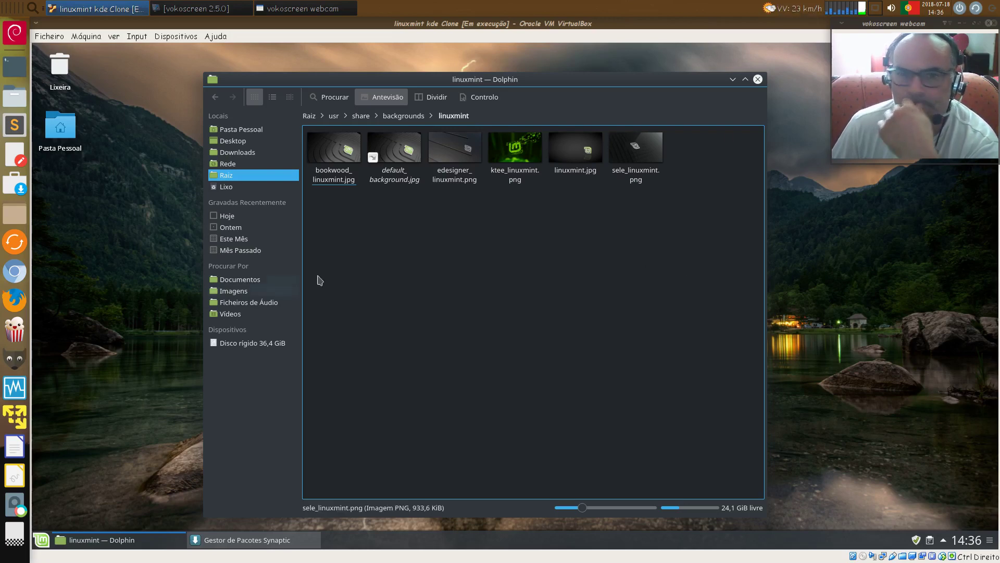
Close the Dolphin window and quit the Synaptic package manager
mouse_move(672, 92)
mouse_down()
mouse_move(738, 76)
mouse_move(693, 67)
mouse_move(647, 74)
mouse_move(677, 80)
mouse_up()
click(761, 70)
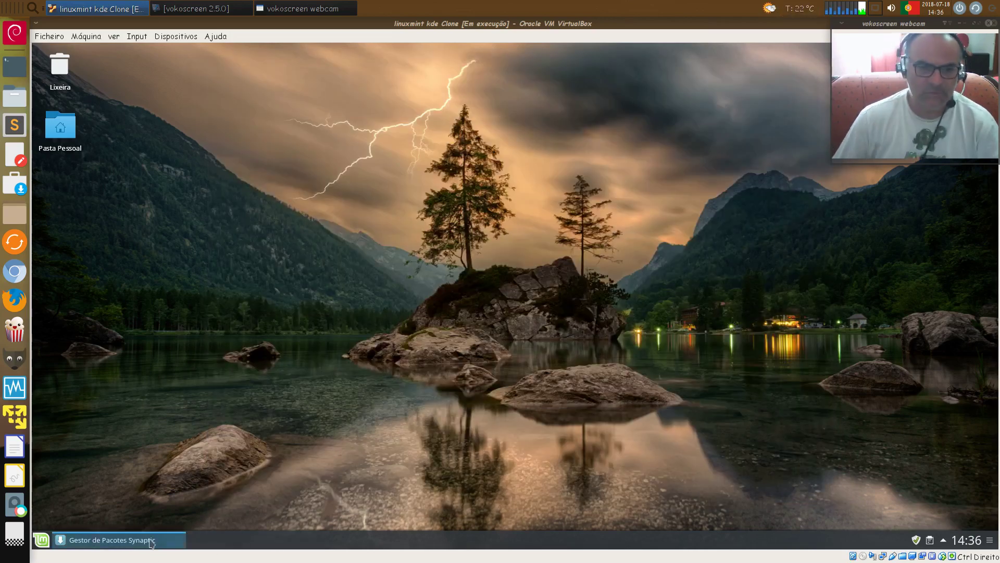
click(151, 540)
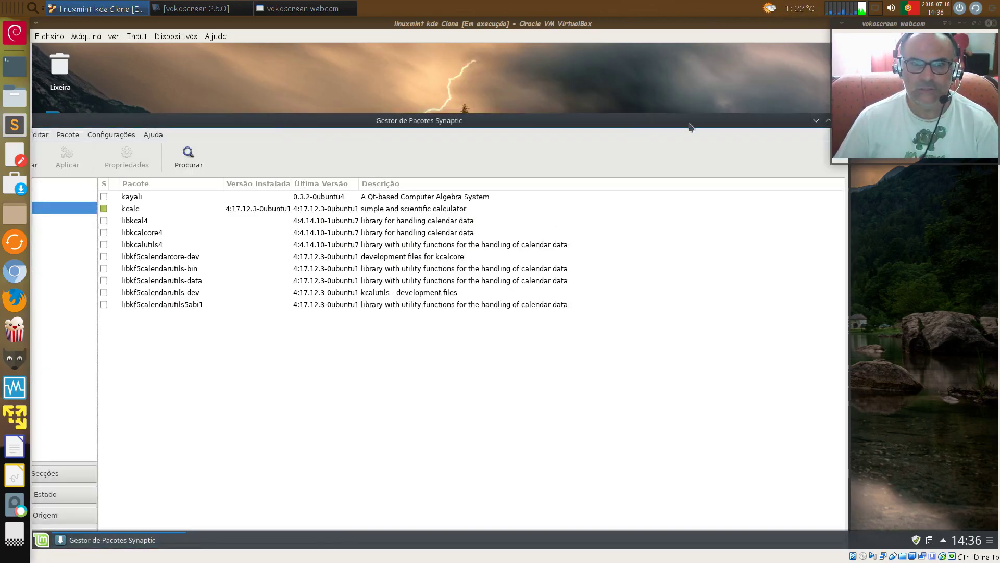
key(ctrl+q)
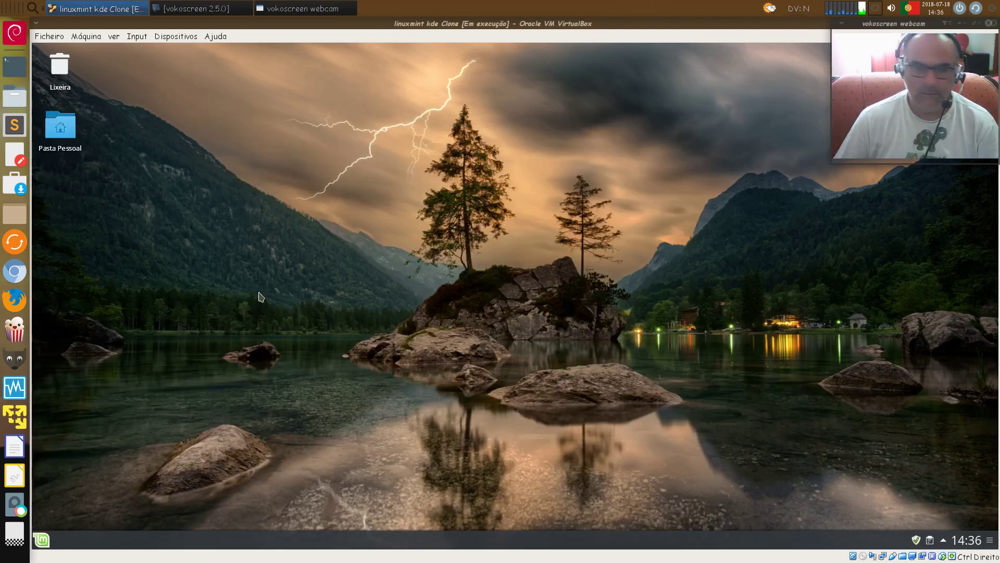
Log out of the current desktop session from the application launcher
click(37, 542)
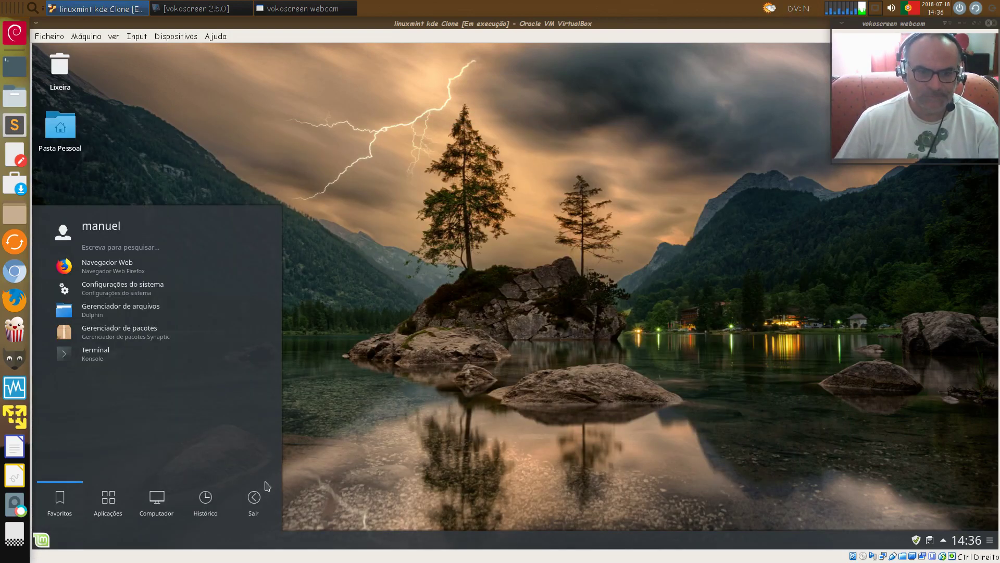
click(255, 497)
click(160, 311)
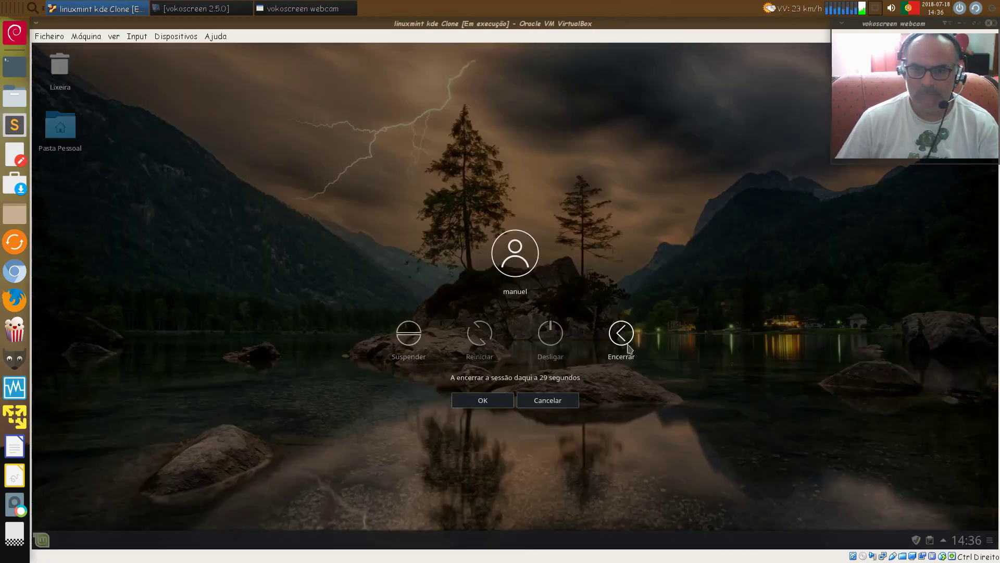
click(625, 337)
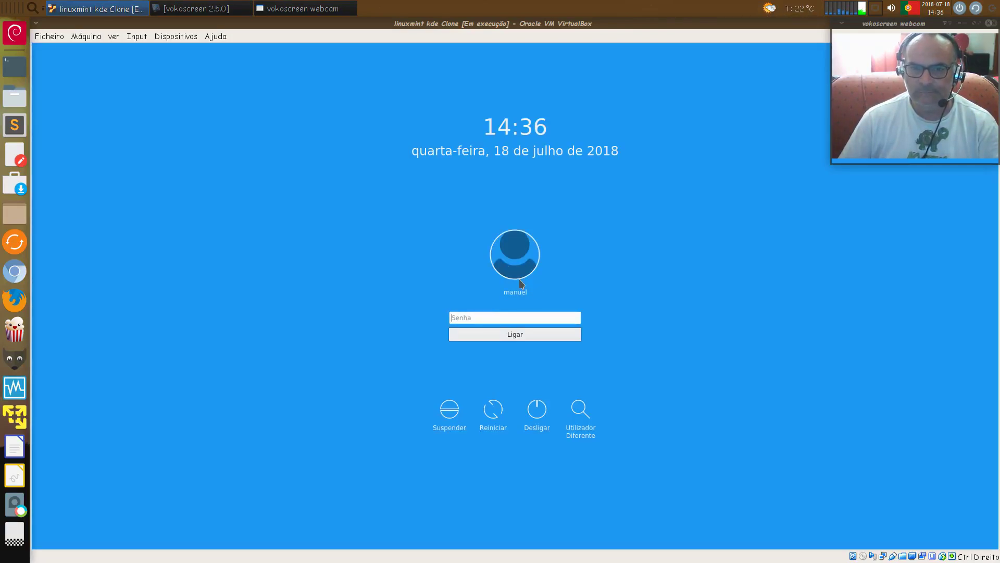
Try to log in as a different user with the username root and the account password, retrying the password once
click(592, 431)
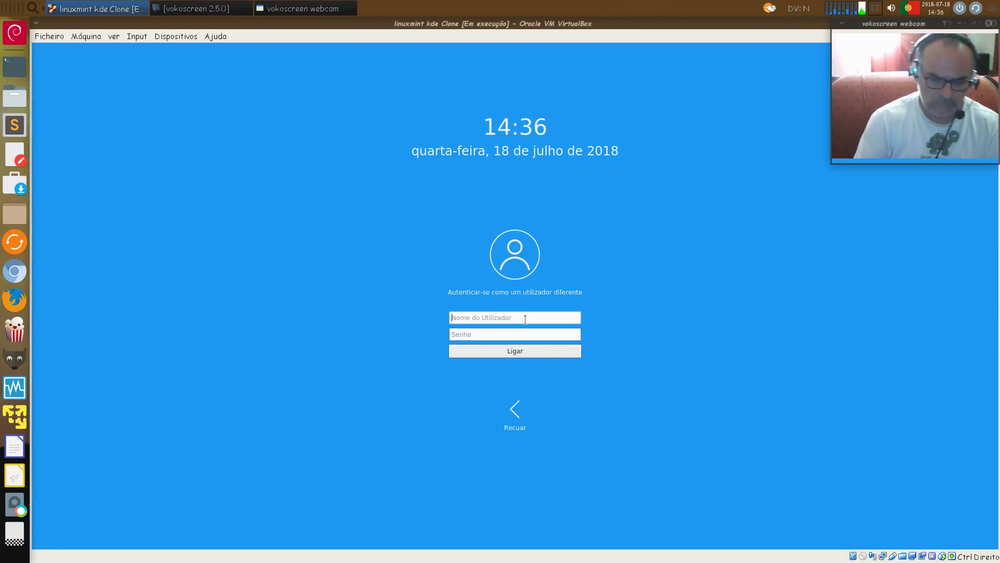
text(root)
click(509, 335)
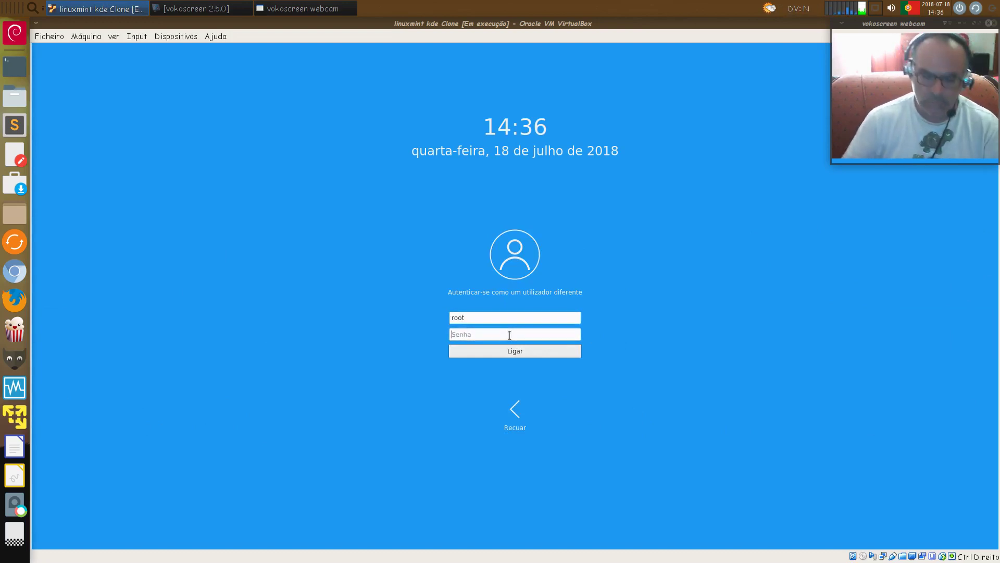
text(••••)
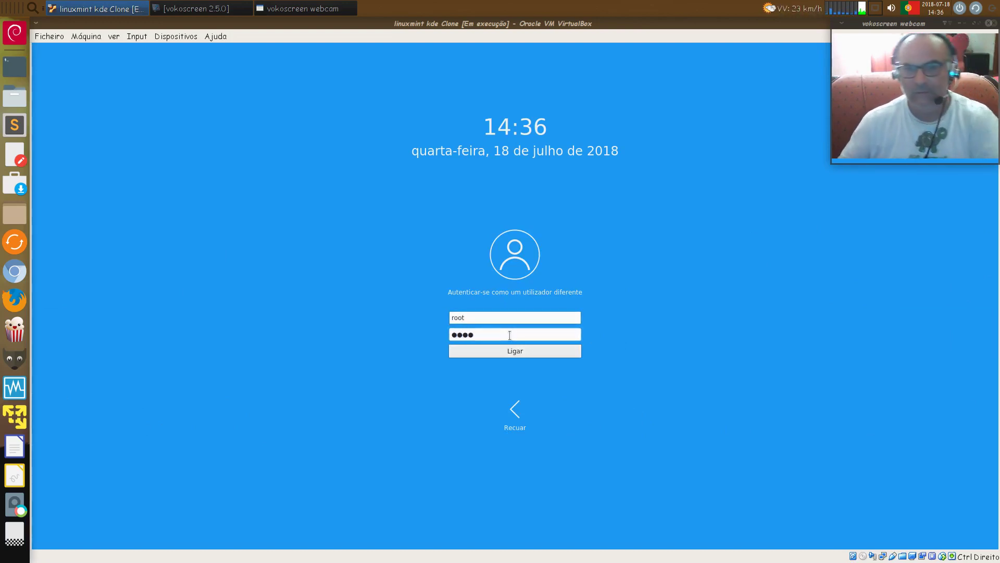
key(Return)
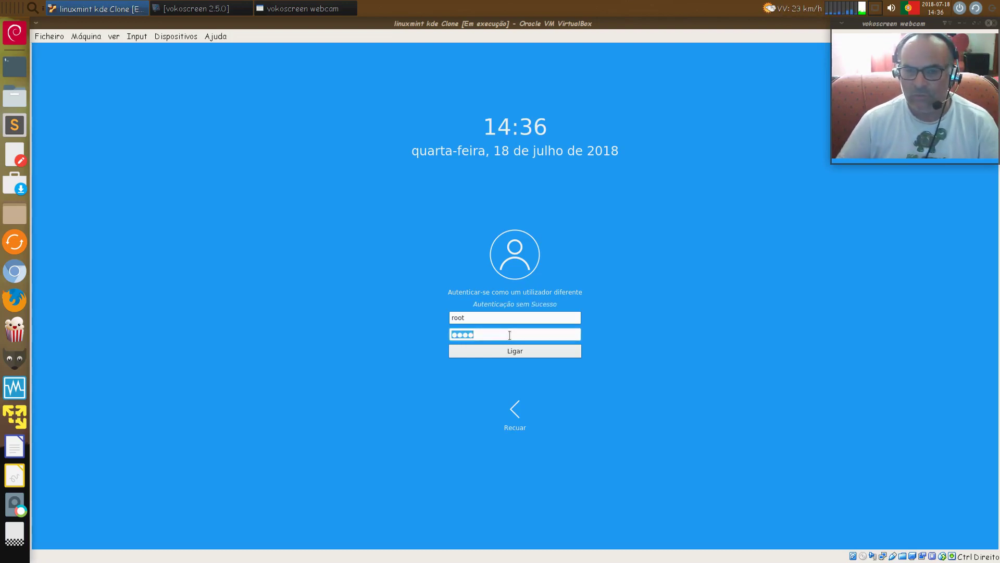
text(••••)
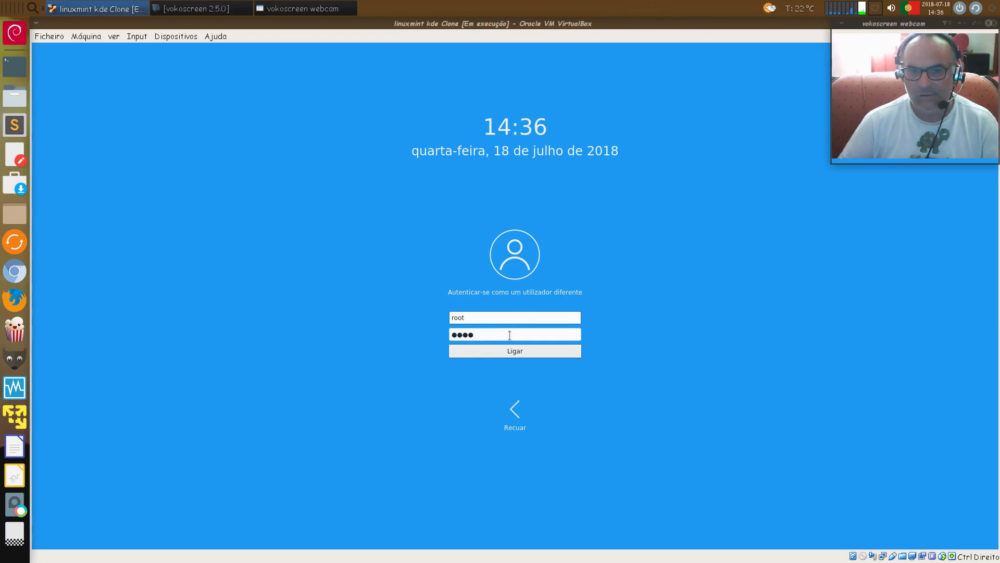
key(Return)
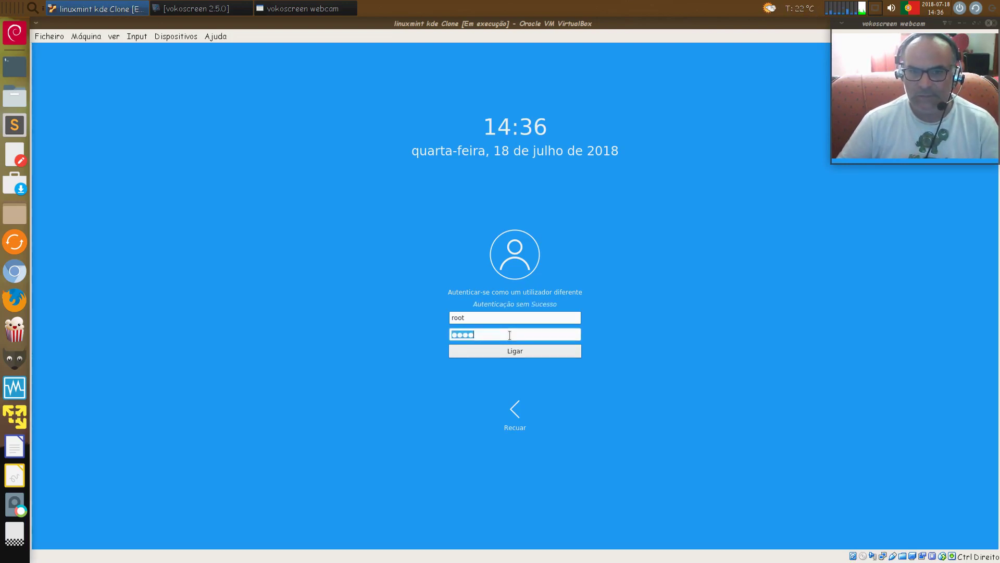
Go back to the regular user's login prompt and log in with the account password
click(519, 412)
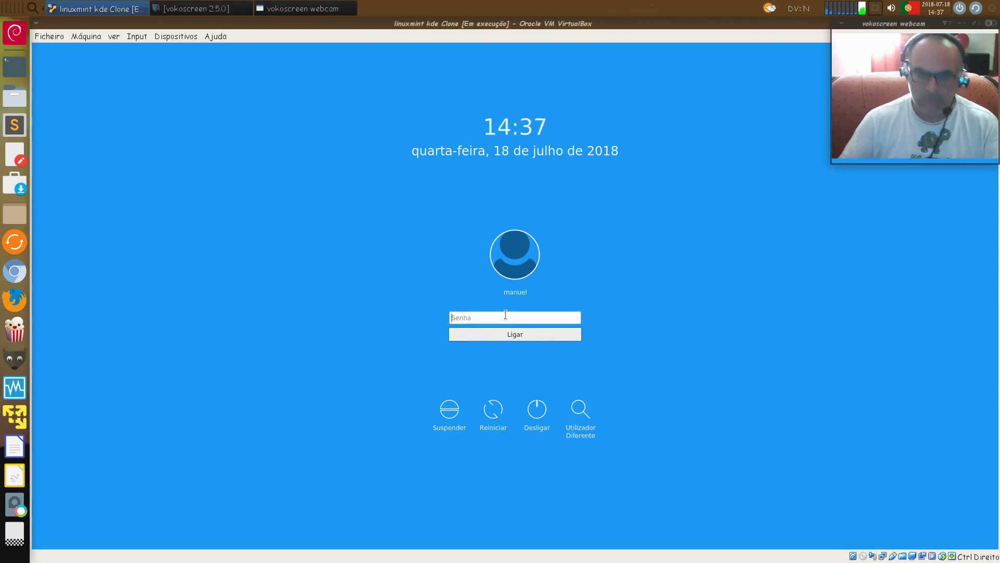
key(Return)
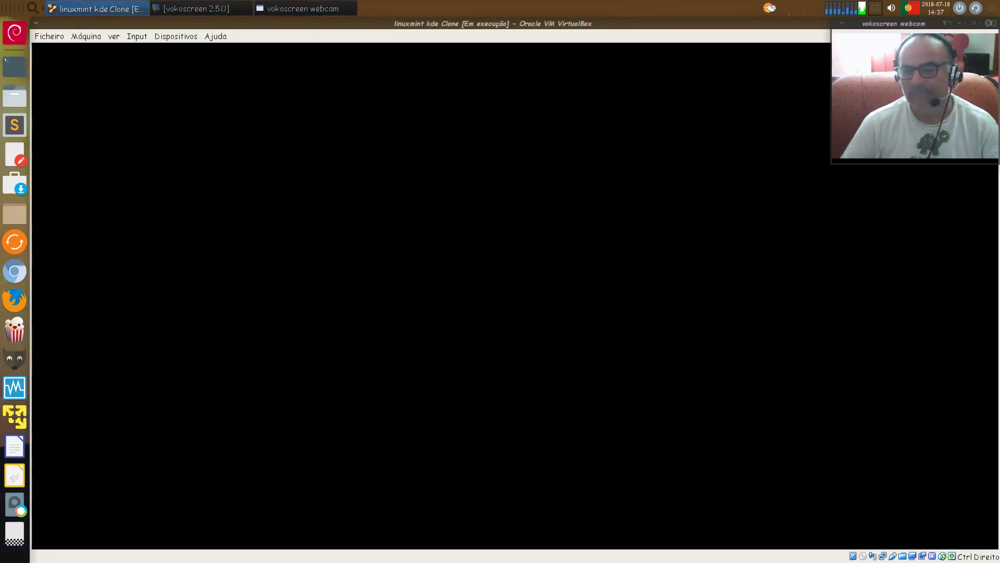
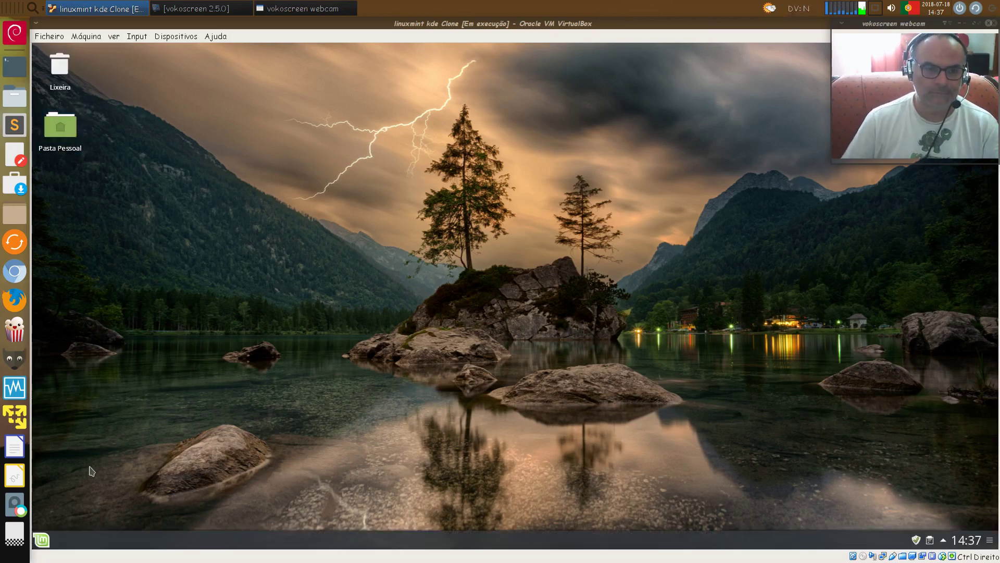
Open the home folder from the desktop and examine the folder's options for opening with other applications and creating new items
click(61, 130)
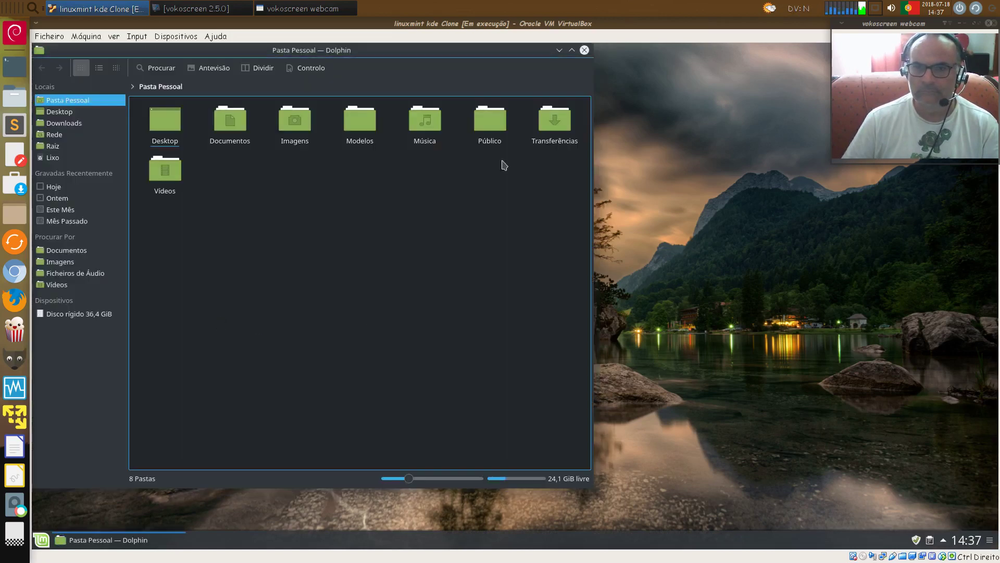
right_click(419, 298)
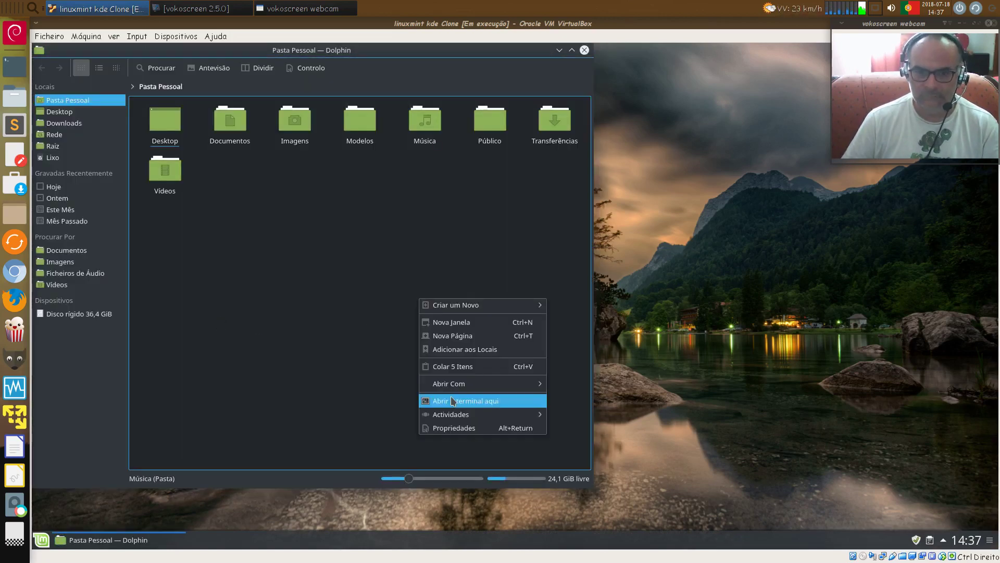
mouse_move(462, 390)
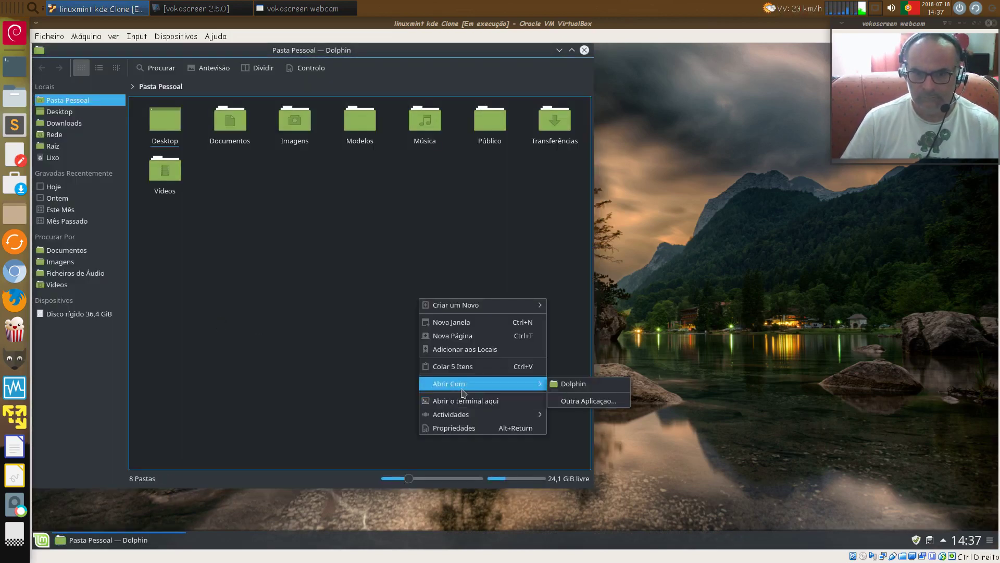
mouse_move(459, 416)
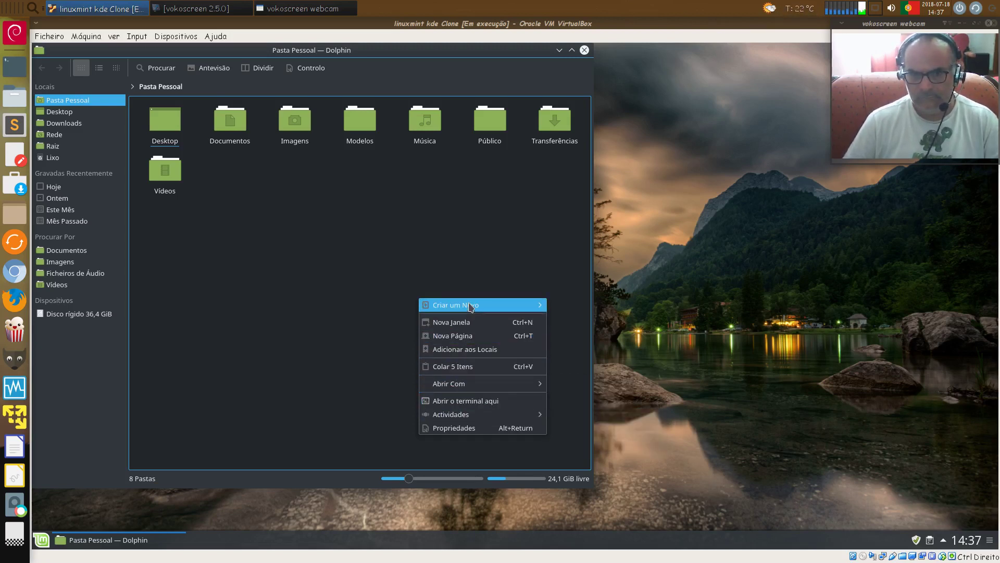
mouse_move(471, 307)
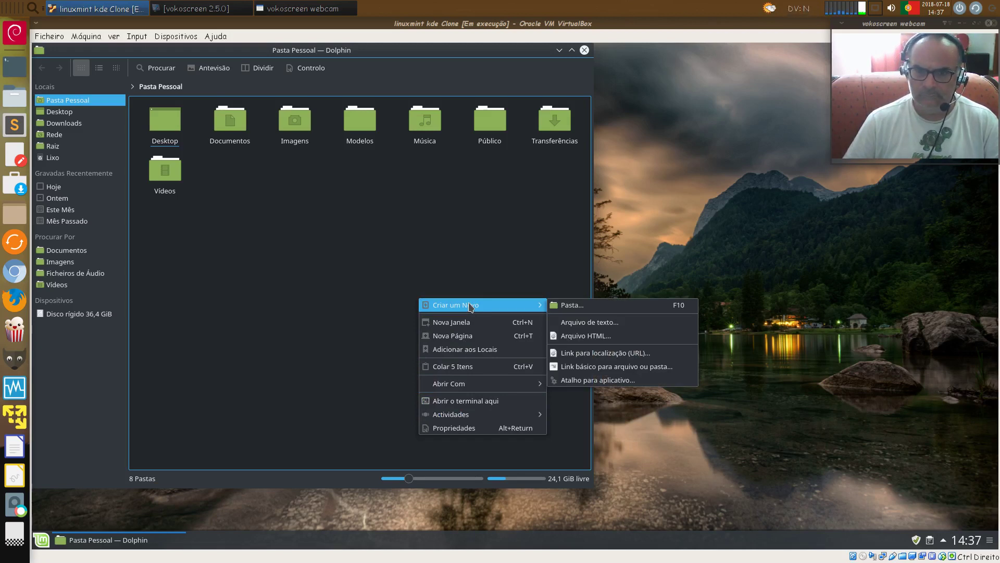
key(Escape)
key(Escape)
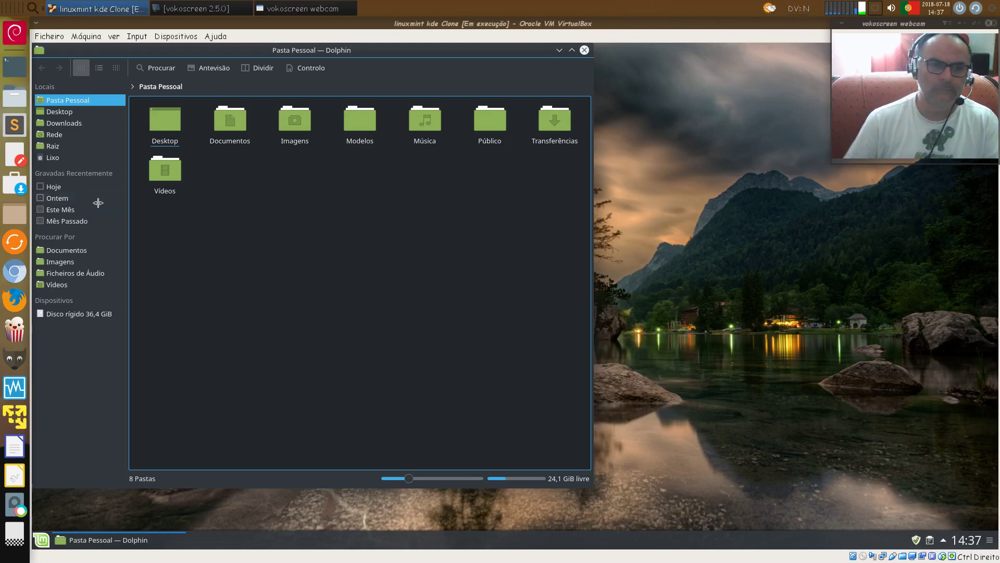
Browse from the root directory to the /usr/share/wallpapers folder
click(53, 145)
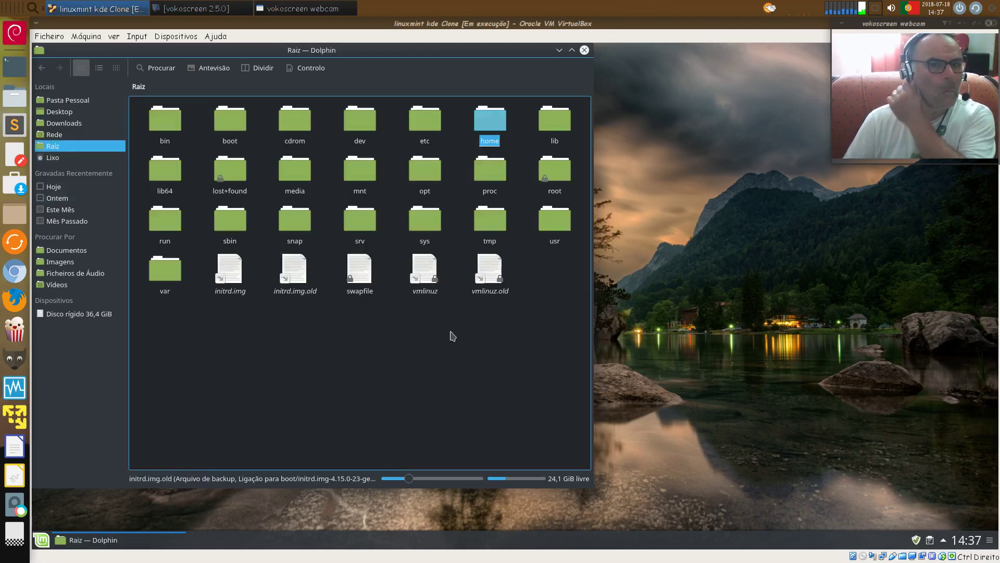
click(555, 219)
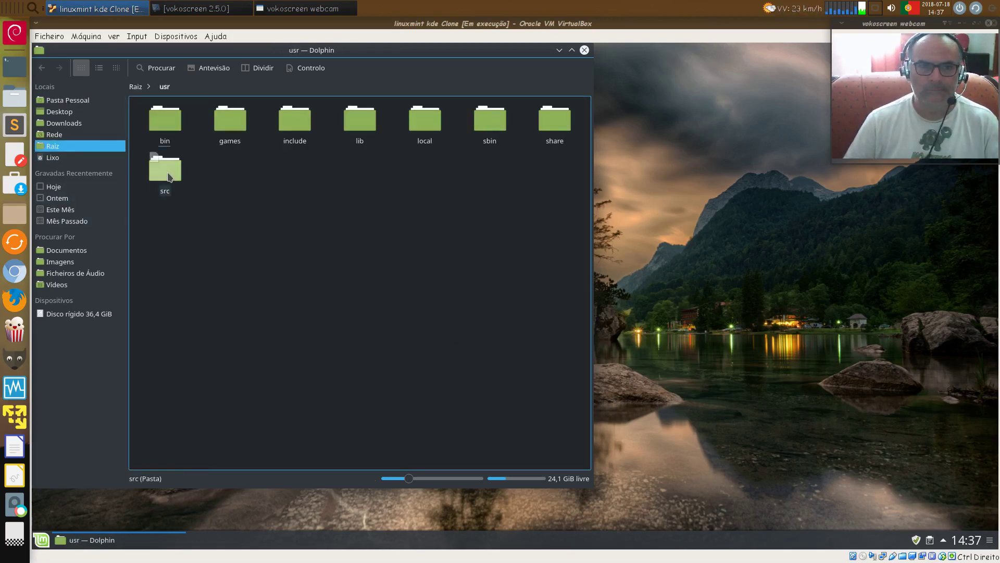
click(555, 119)
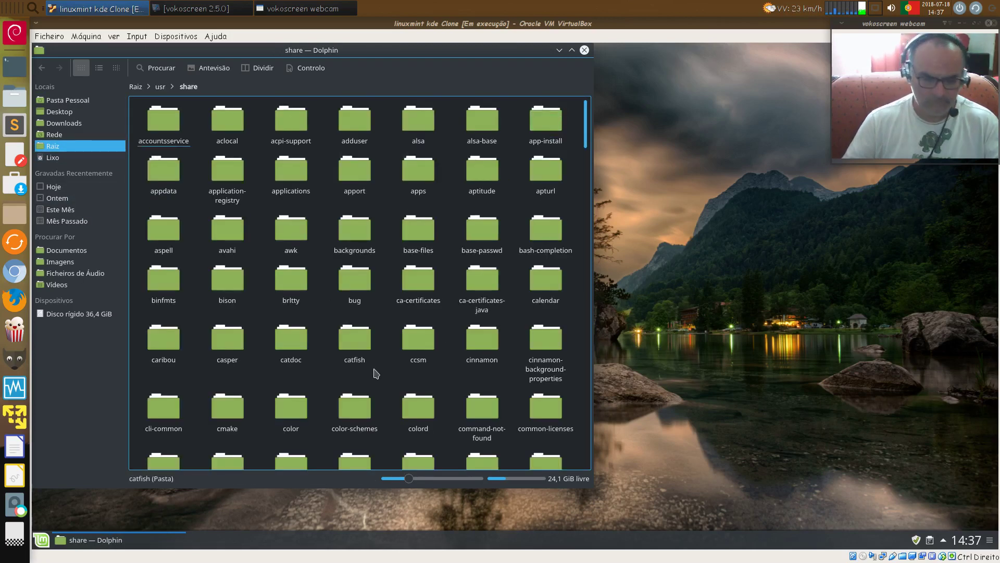
text(w)
click(355, 441)
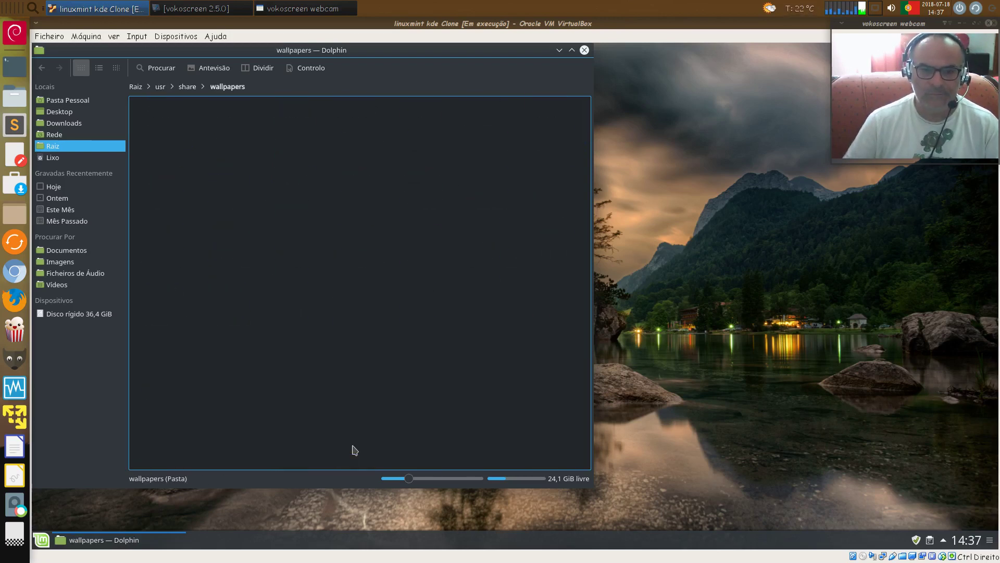
Examine the options offered for the wallpapers folder and Dolphin's control options, and close the file manager
right_click(365, 385)
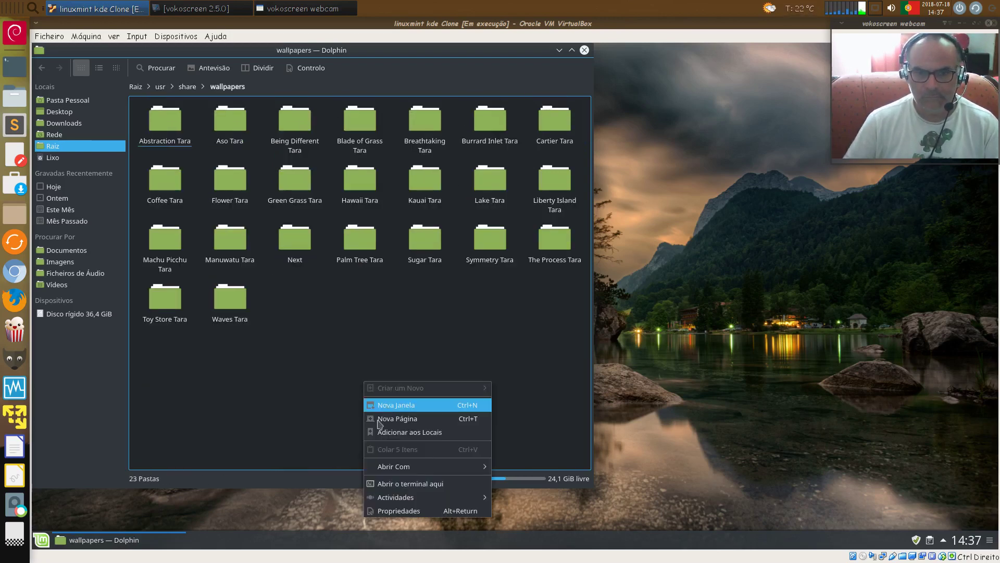
mouse_move(397, 466)
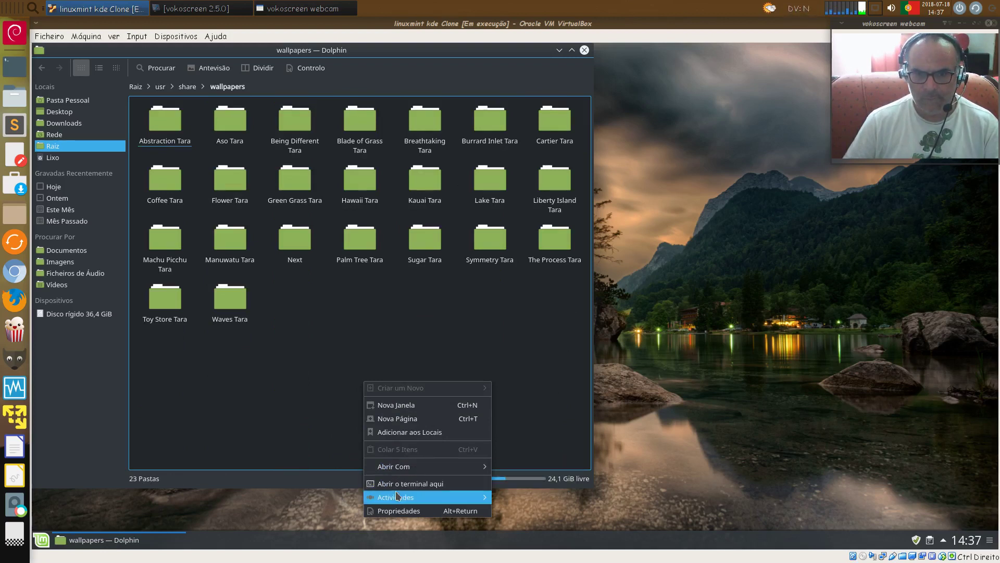
mouse_move(397, 495)
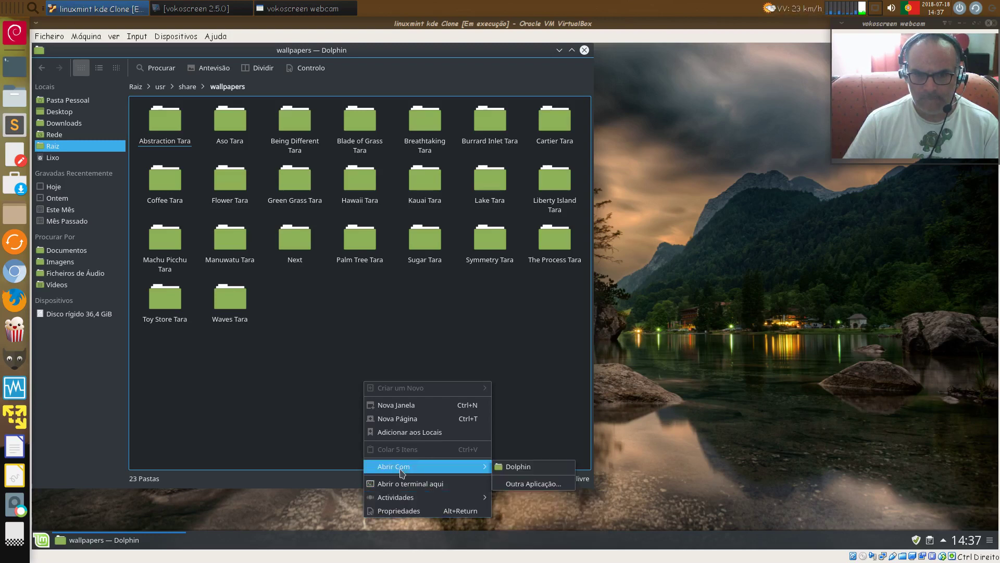
click(427, 365)
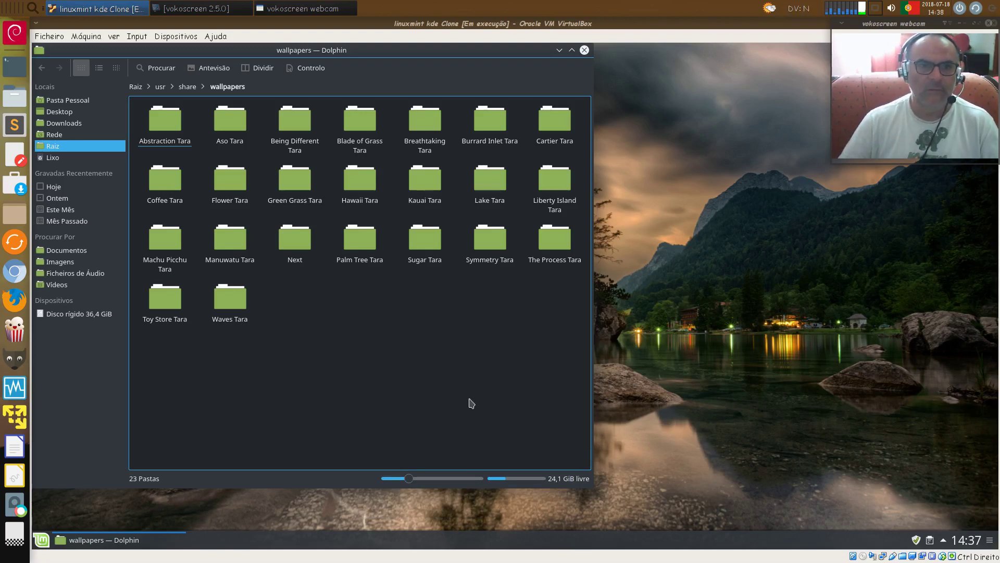
click(316, 68)
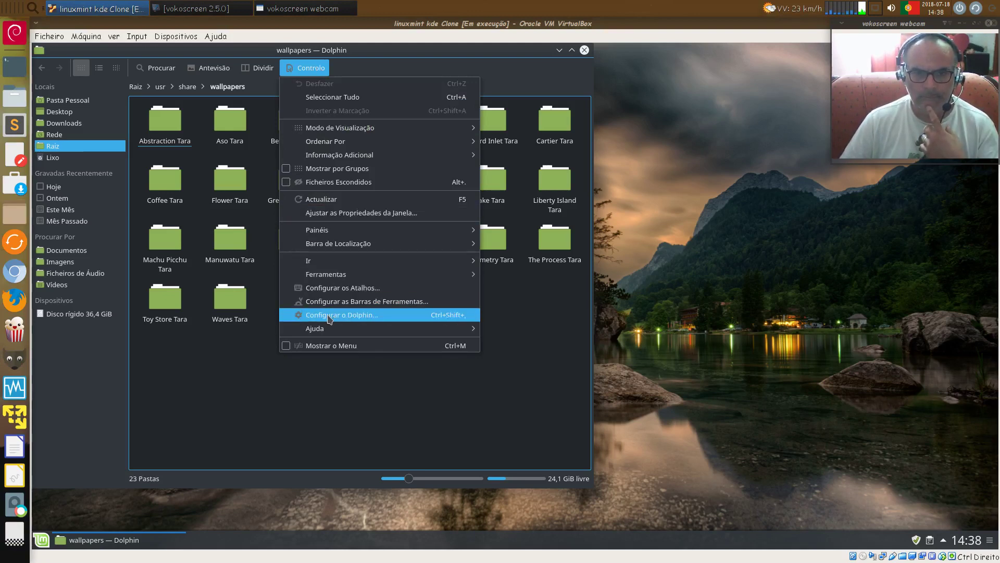
mouse_move(325, 334)
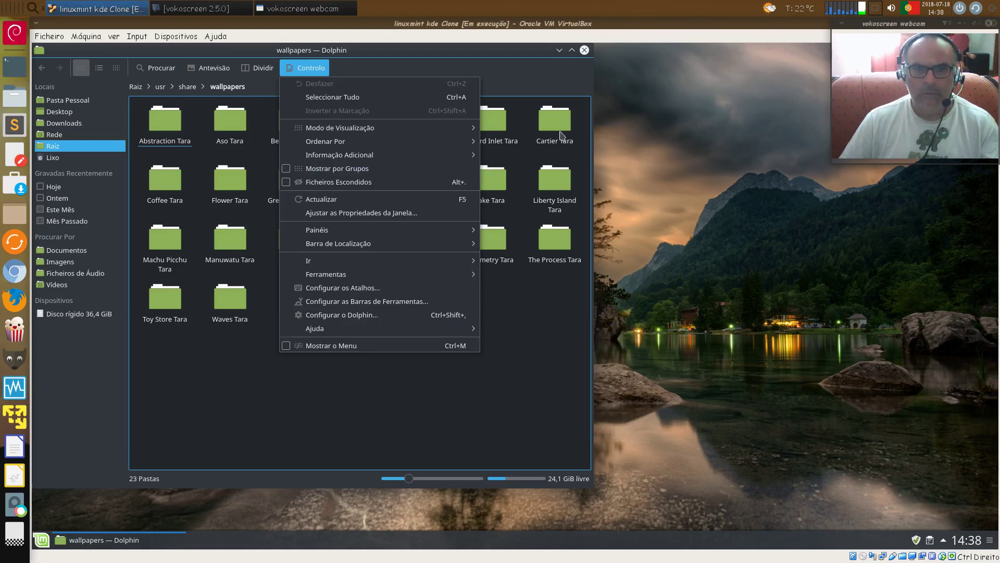
click(534, 81)
click(585, 50)
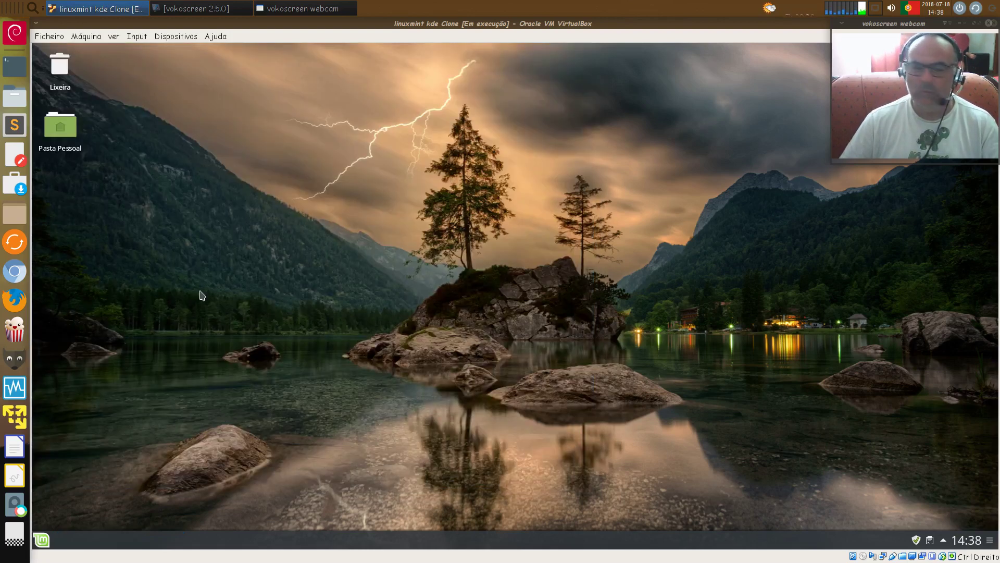
Open a terminal and run sudo apt install spacefm, authenticating with the account password and accepting the installation
click(43, 542)
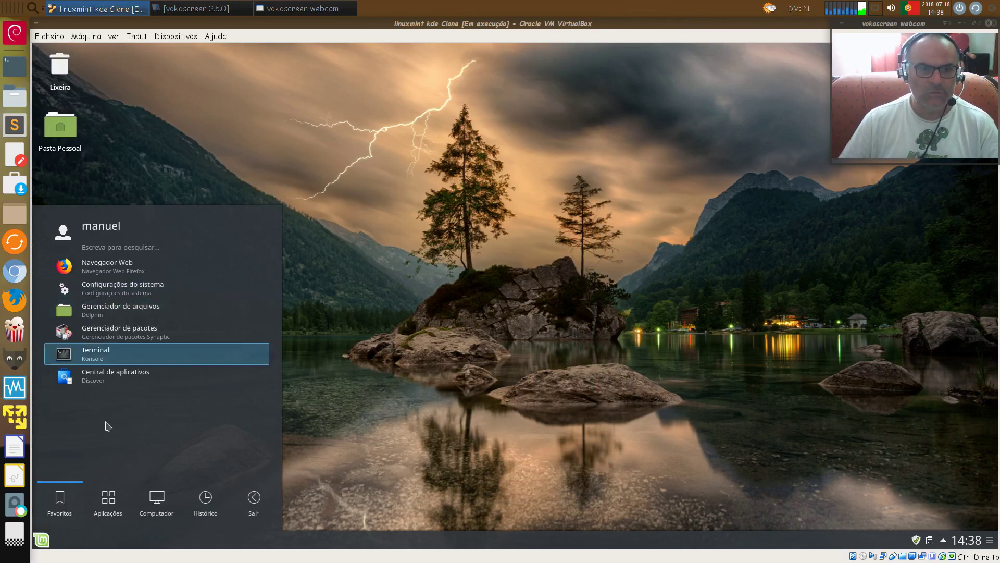
click(128, 360)
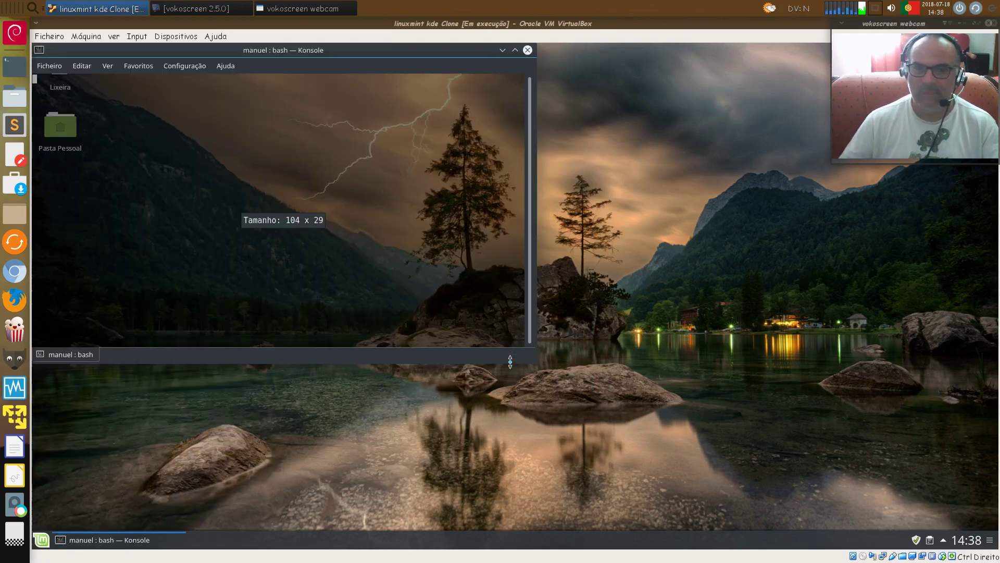
text(sudo ap)
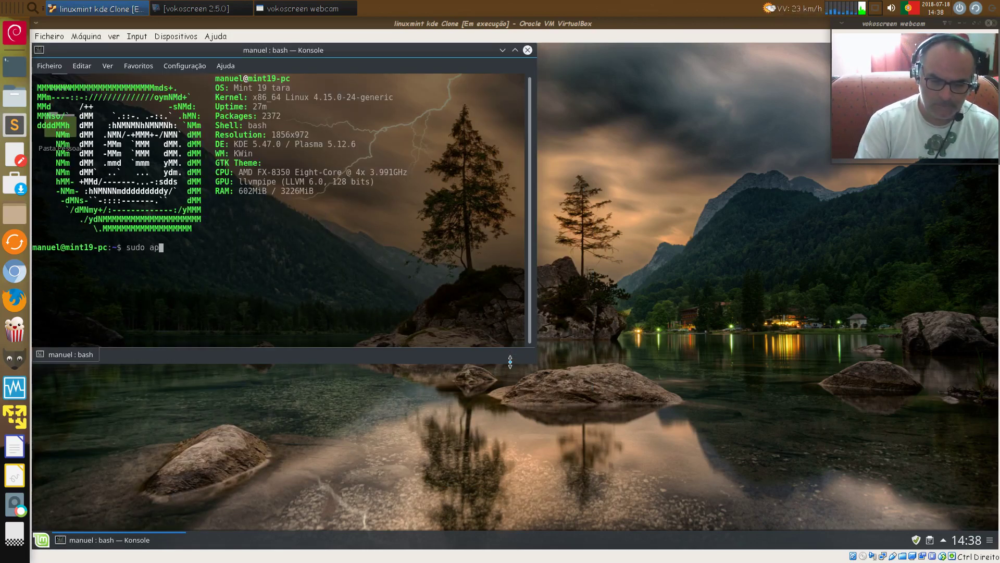
text(t install)
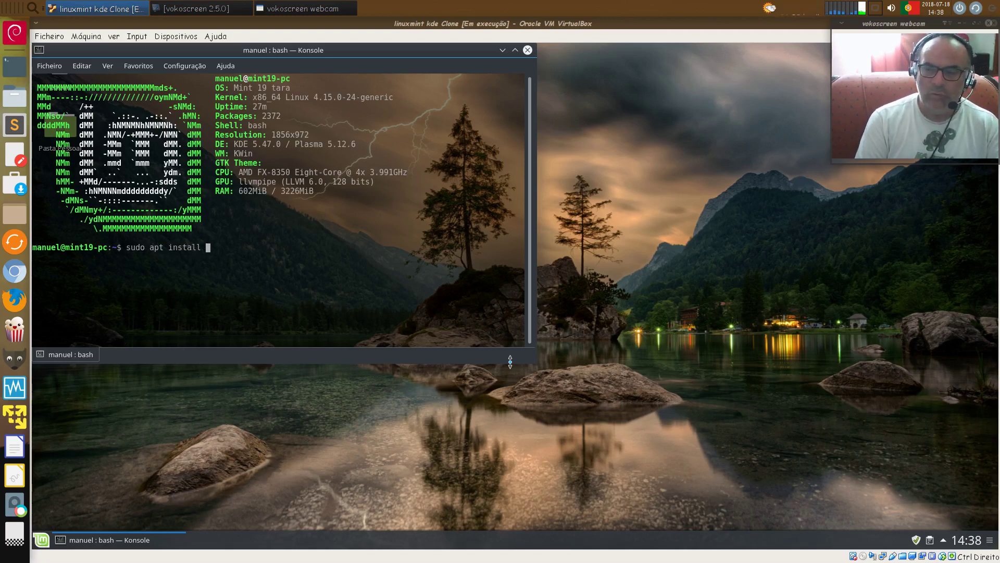
text( soa)
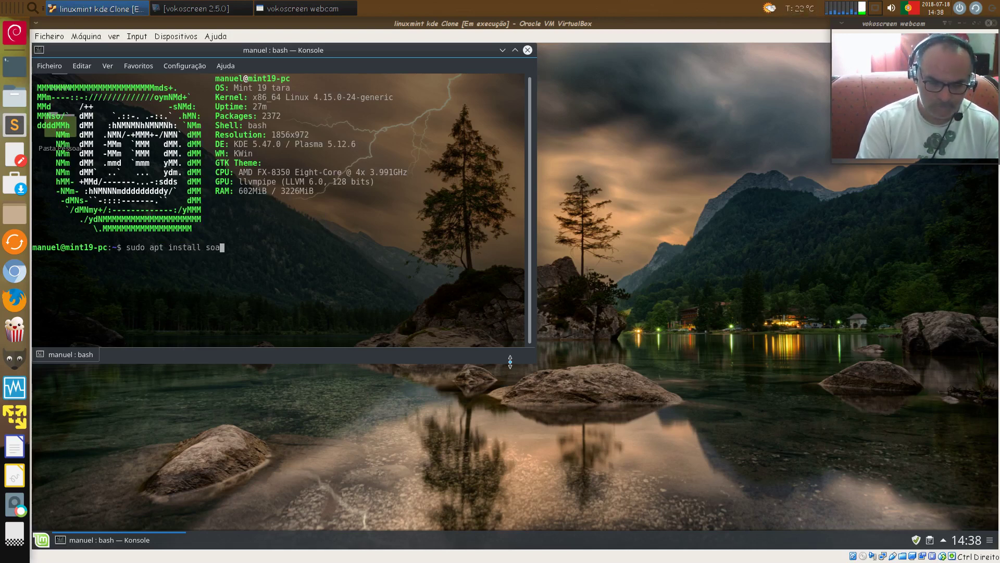
text(ce)
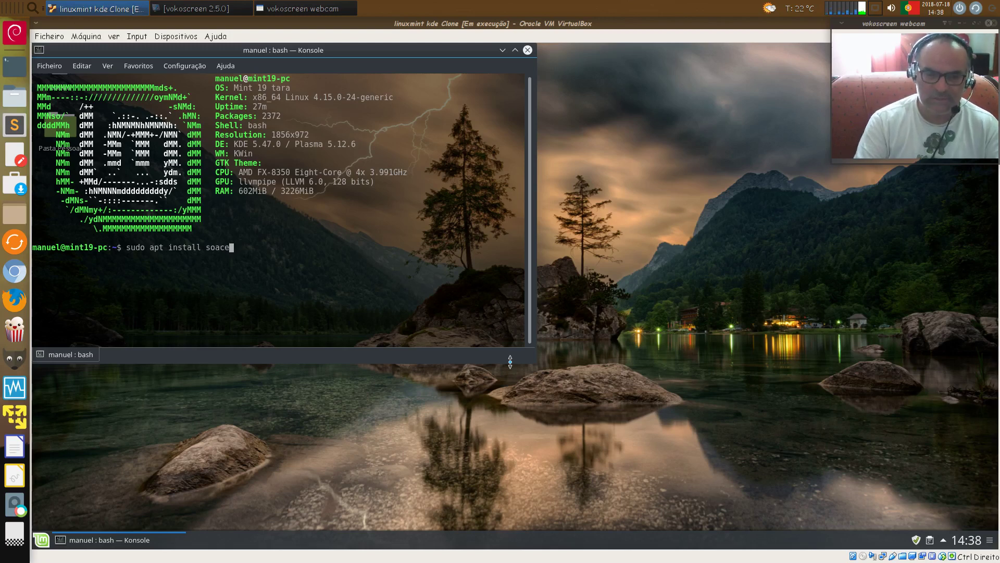
key(BackSpace)
key(BackSpace)
key(BackSpace)
key(BackSpace)
text(pace)
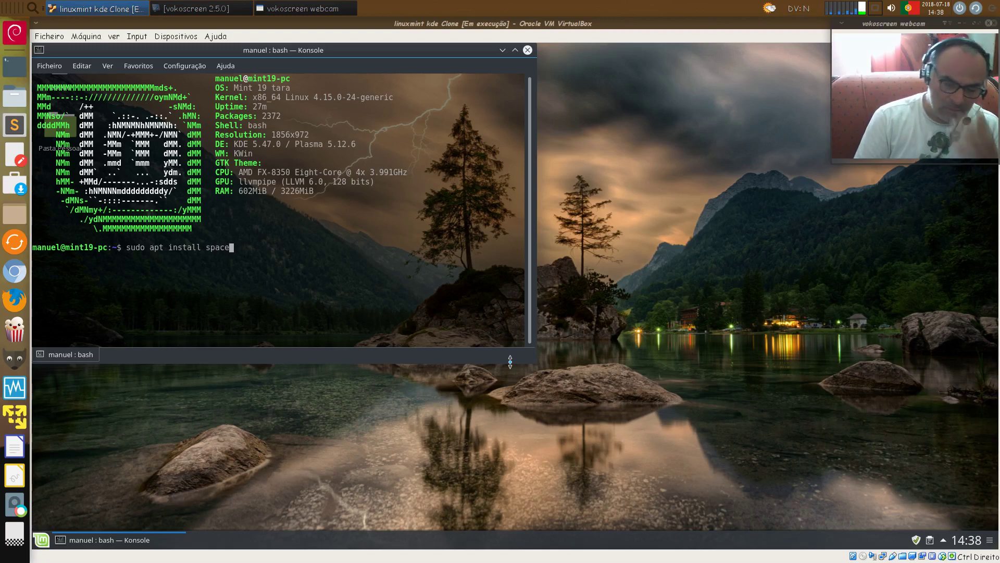
text(fm)
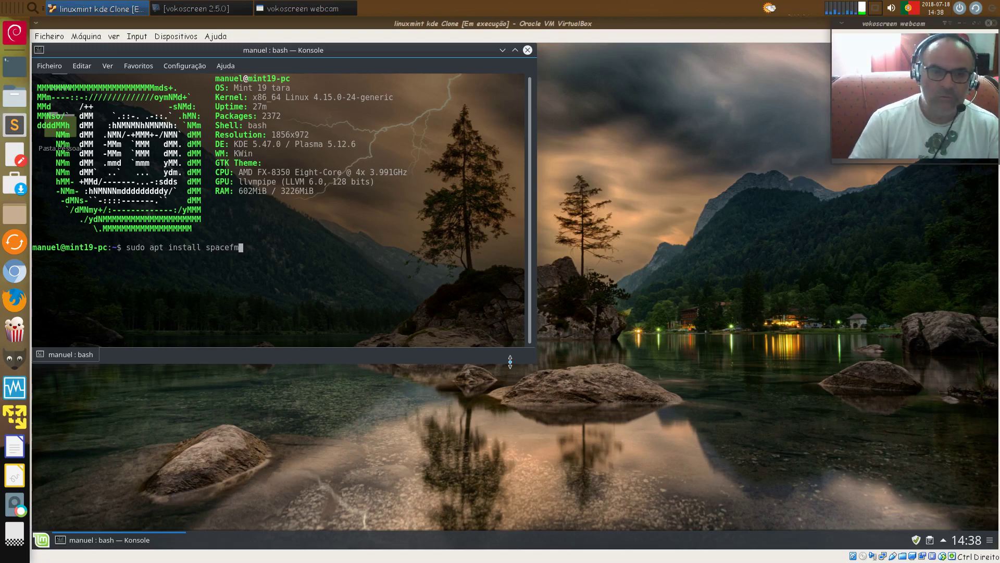
key(Return)
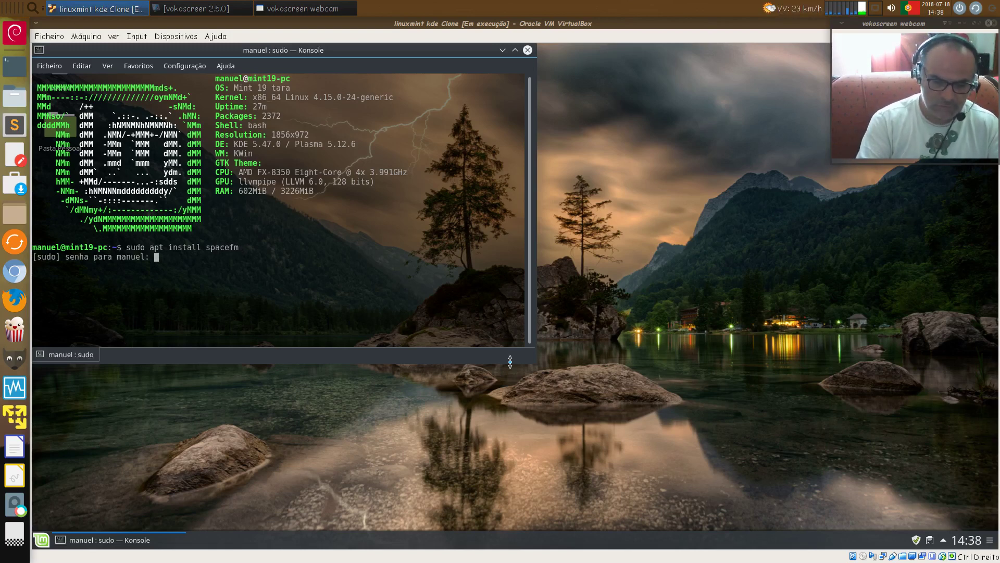
key(Return)
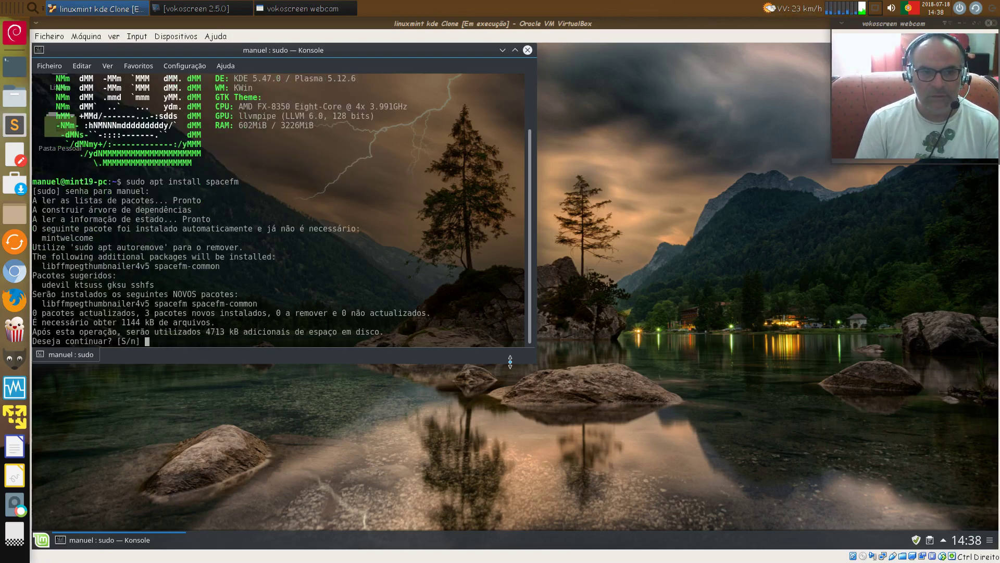
key(Return)
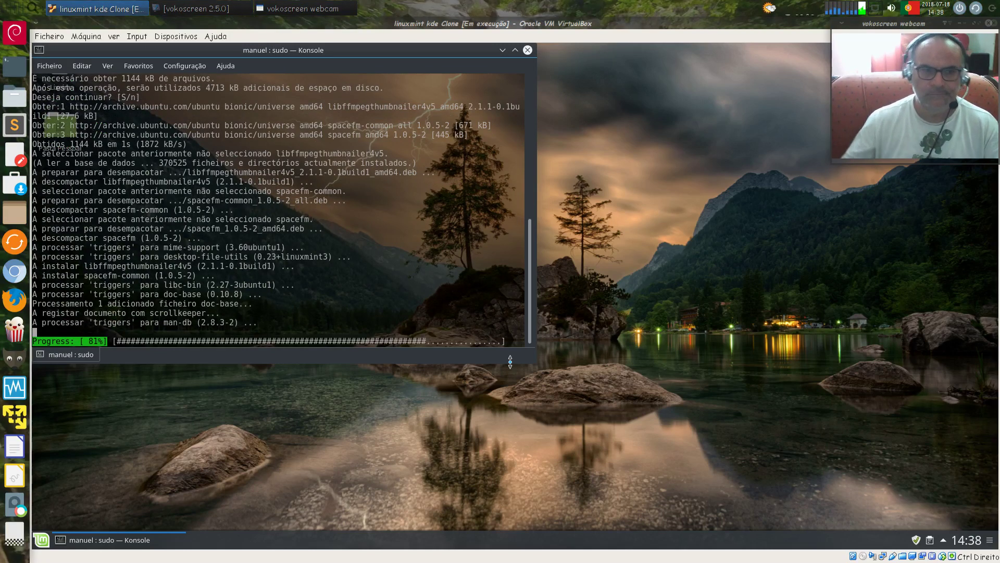
Search the applications for space, launch the SpaceFM file manager and close the terminal
click(39, 541)
text(s)
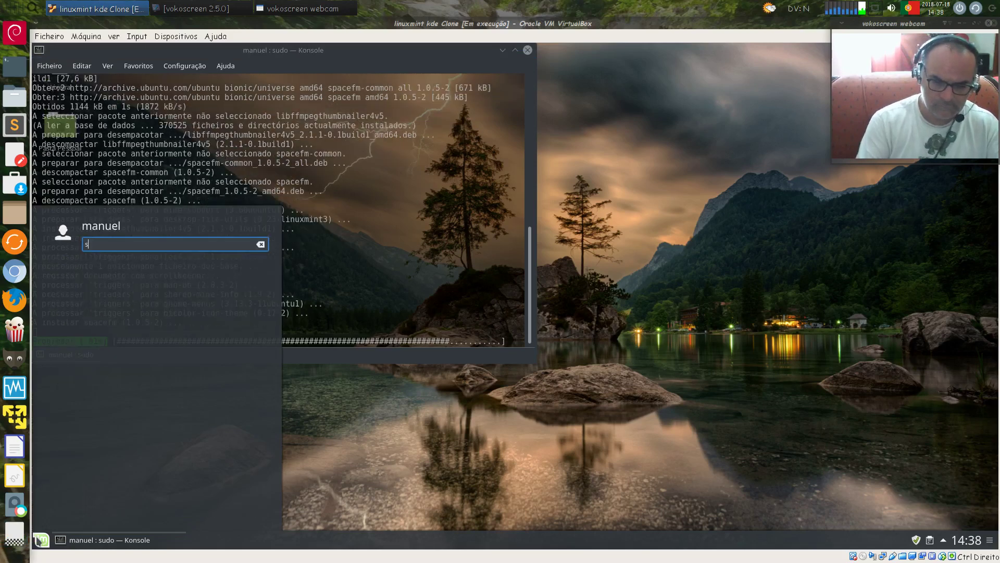
text(pace)
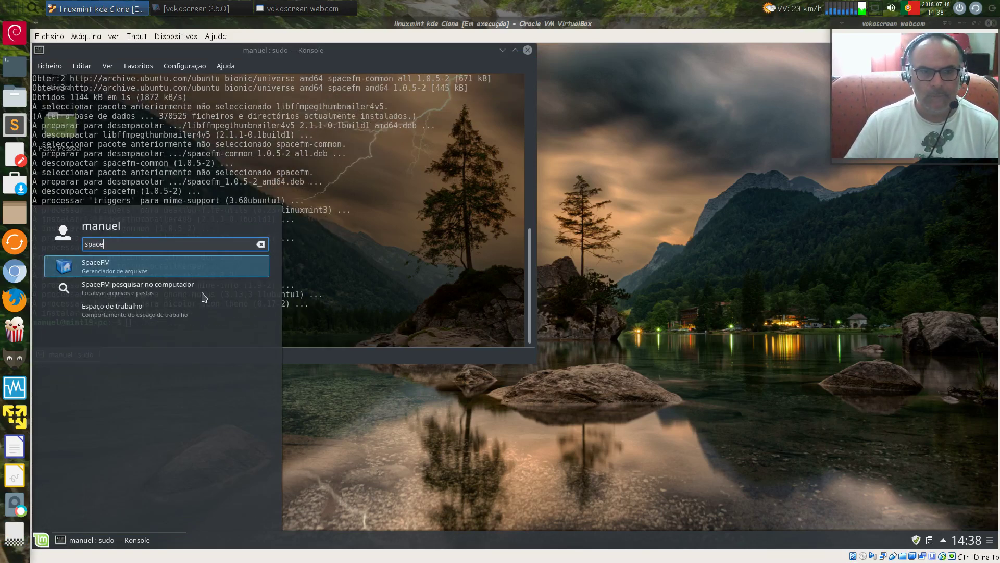
key(Return)
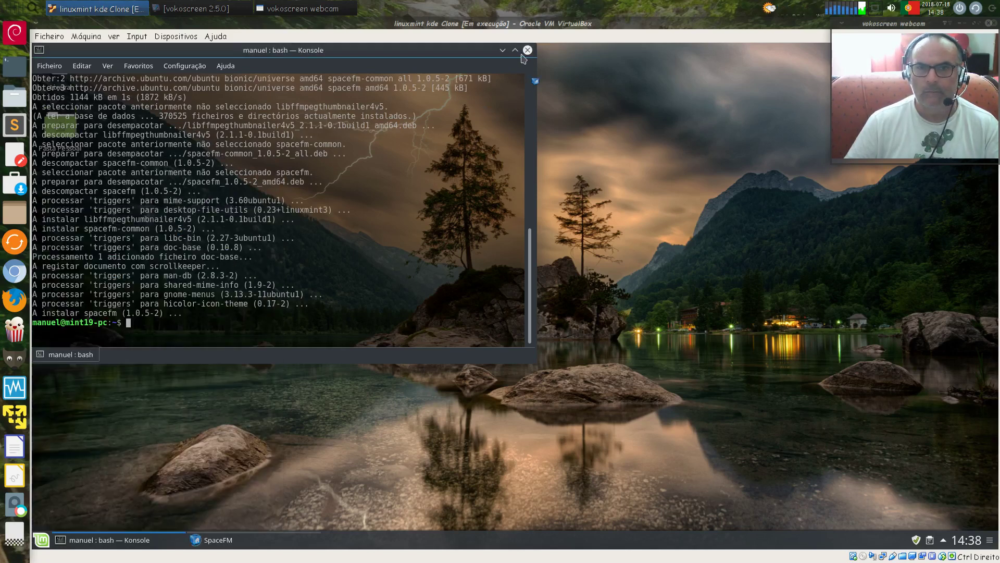
key(ctrl+d)
Enlarge the SpaceFM window and move it near the middle of the desktop
drag(683, 50, 309, 90)
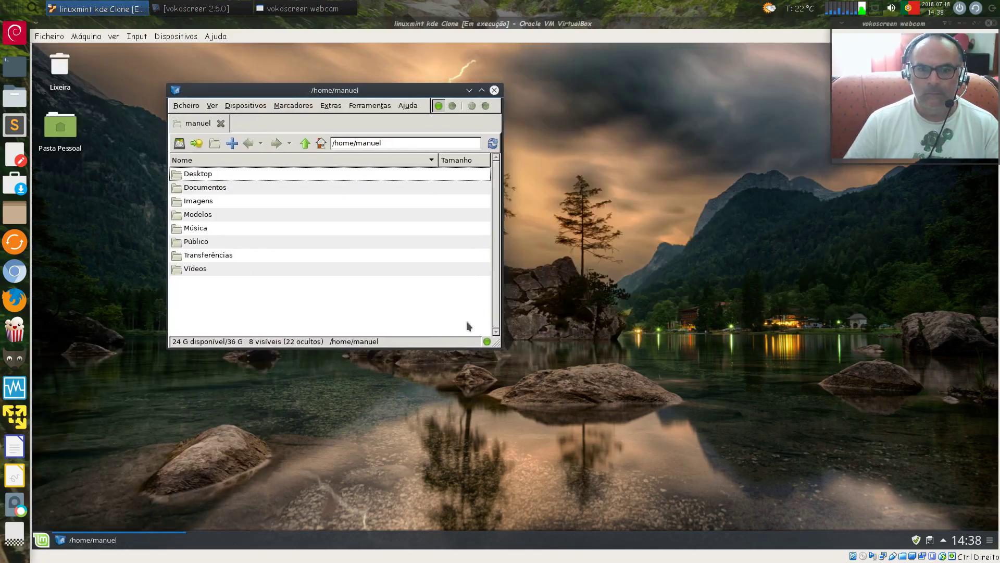
drag(499, 346, 751, 466)
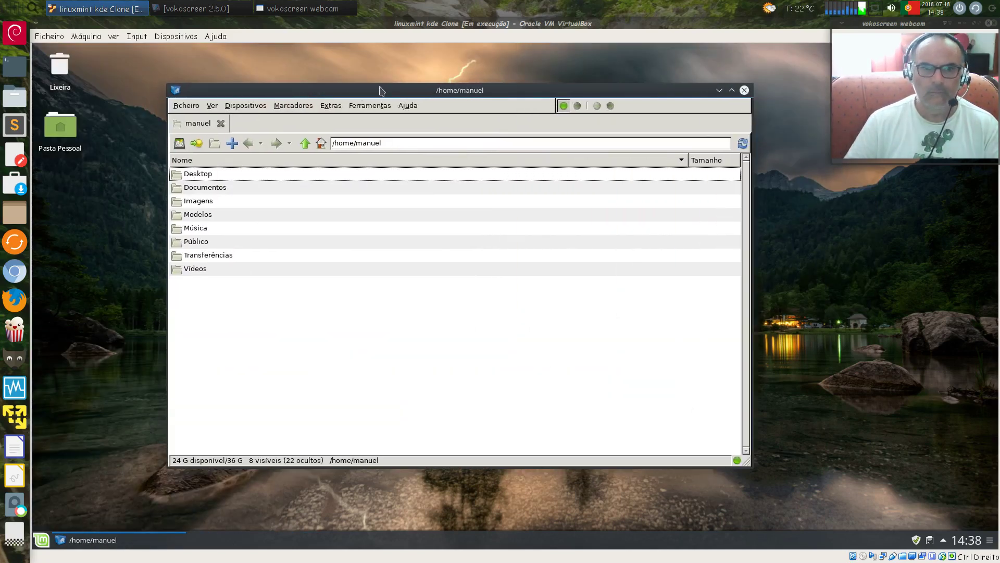
drag(519, 83, 590, 86)
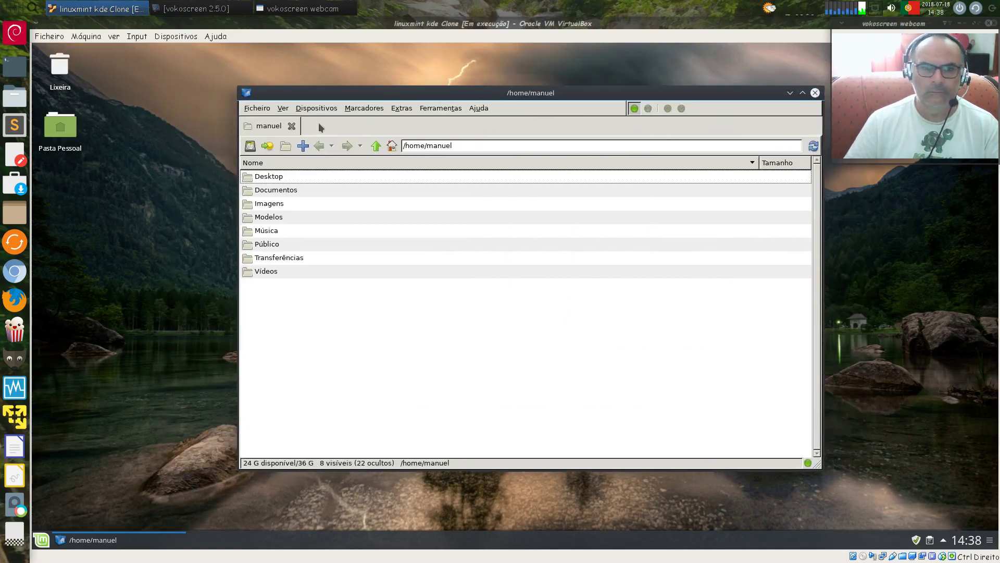
Show the device list in SpaceFM, try to mount the sr0 drive and dismiss the mount dialog
click(251, 146)
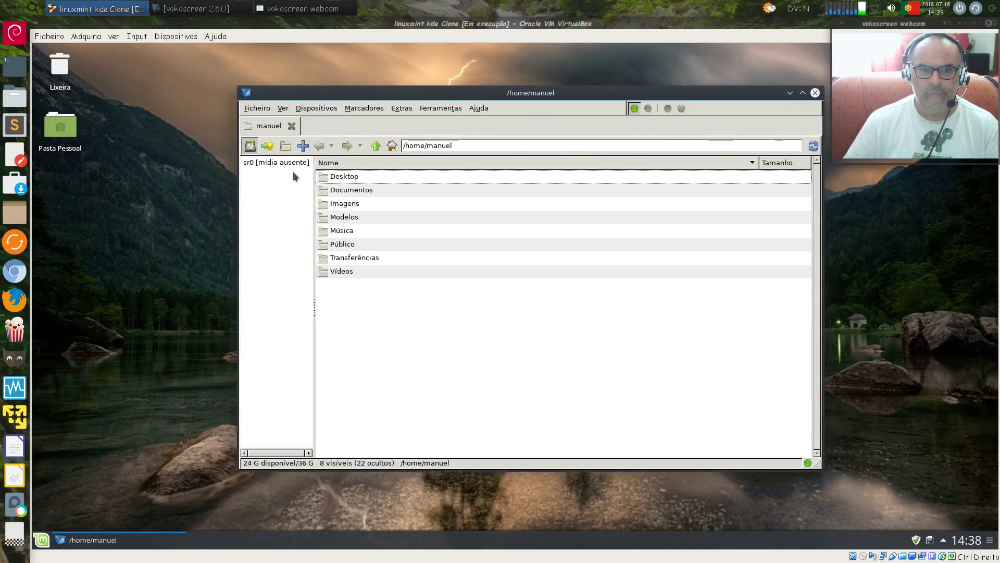
click(276, 162)
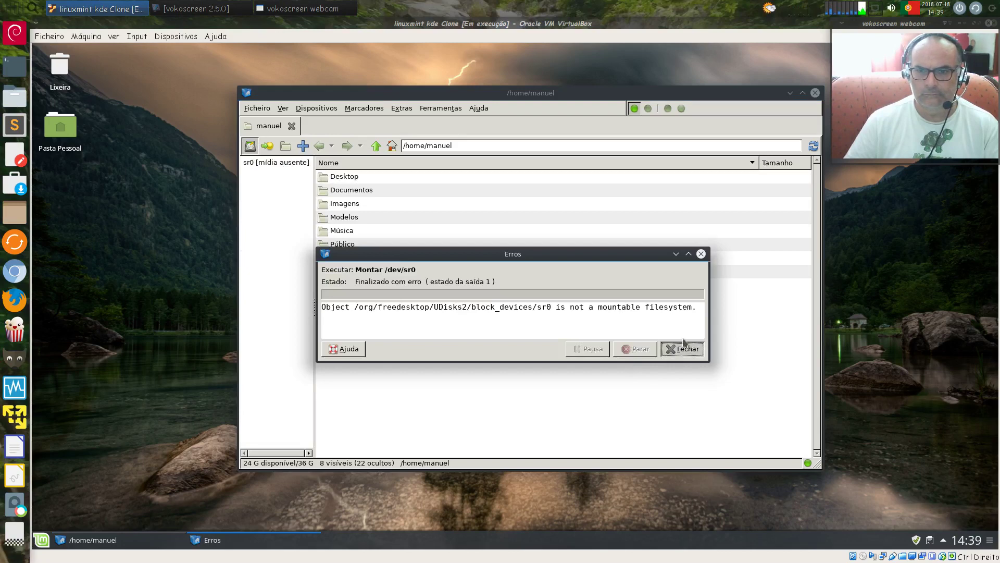
click(684, 346)
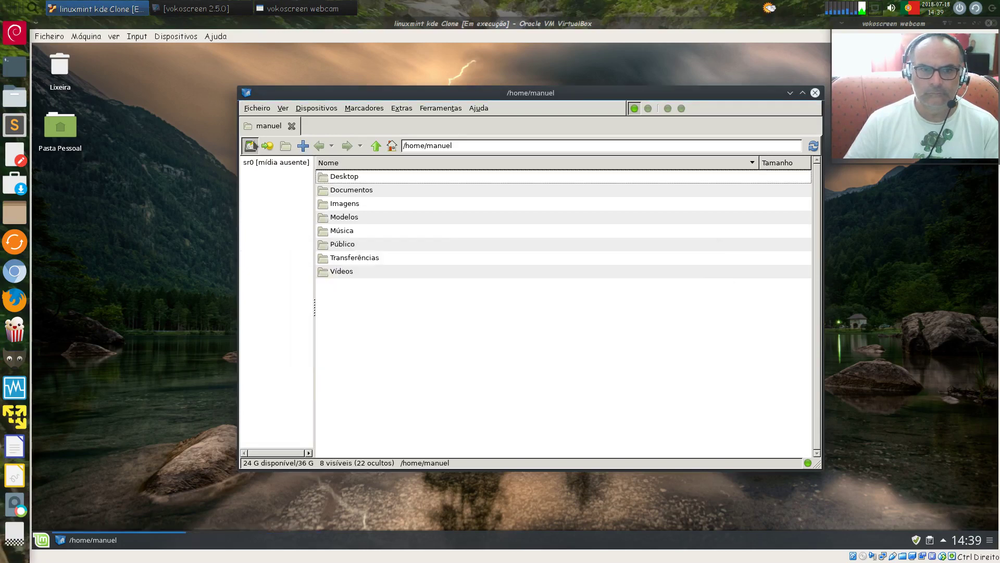
Show the directory tree, browse to /usr/share/backgrounds/linuxmint and shift the window towards the desktop's left side
click(286, 146)
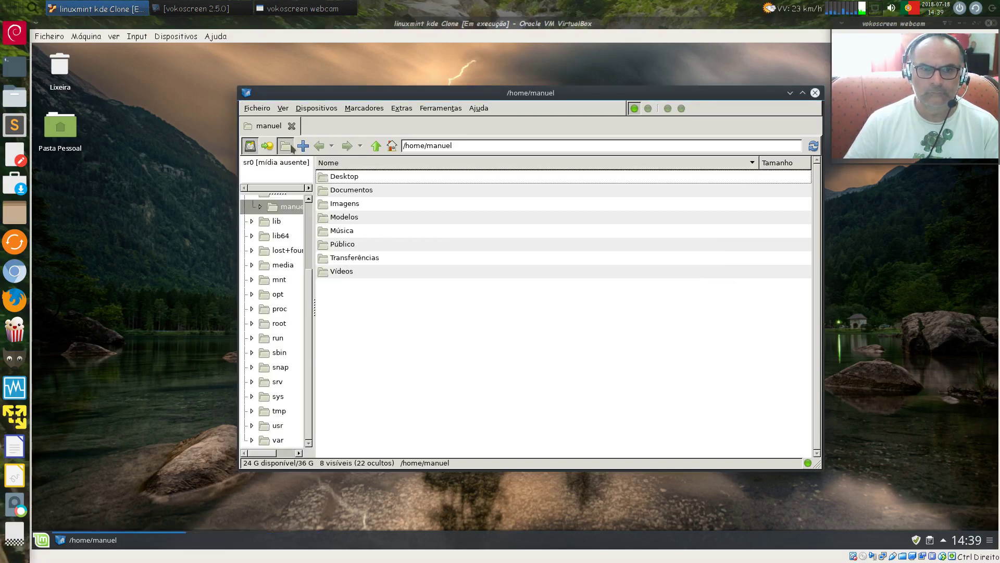
click(296, 424)
click(347, 259)
double_click(347, 259)
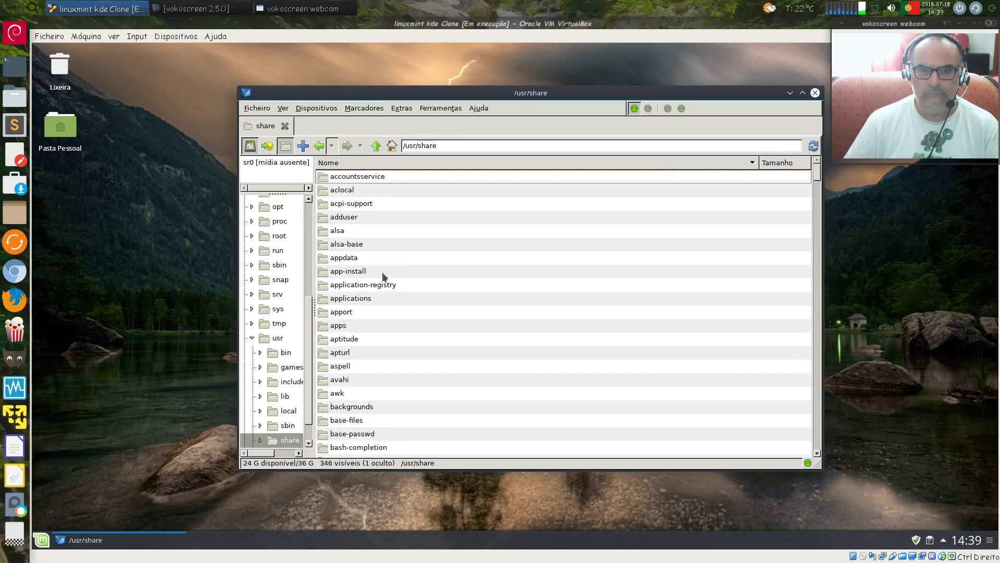
double_click(363, 408)
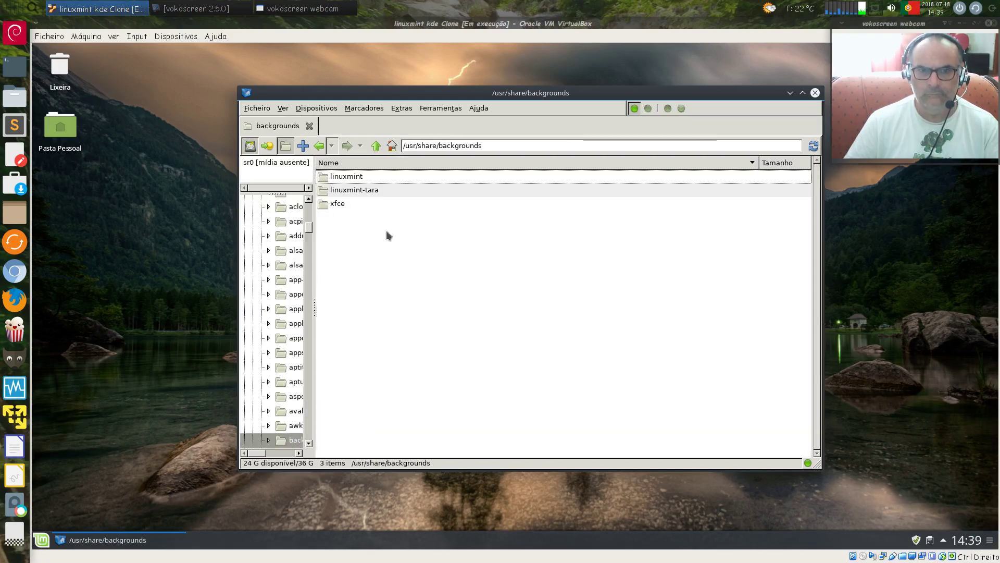
double_click(347, 177)
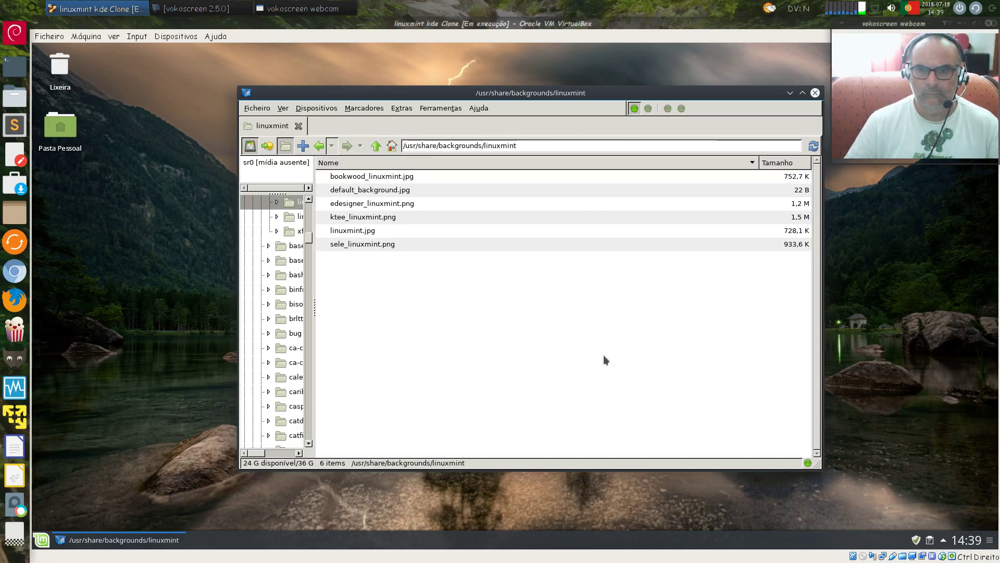
drag(811, 227, 690, 229)
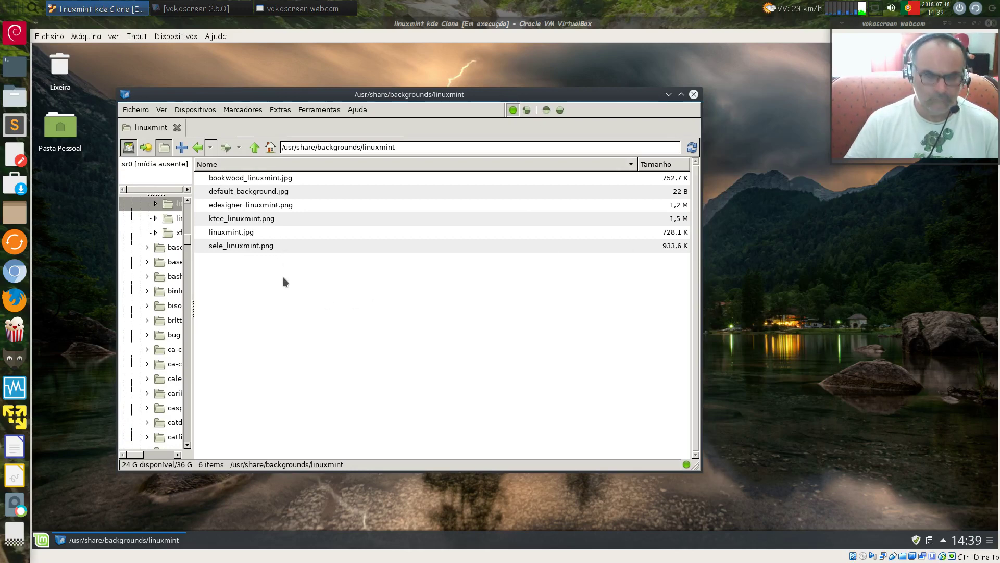
Try to select all the images in the linuxmint backgrounds folder, from bookwood_linuxmint.jpg through sele_linuxmint.png
click(238, 182)
shift+click(246, 196)
shift+click(247, 206)
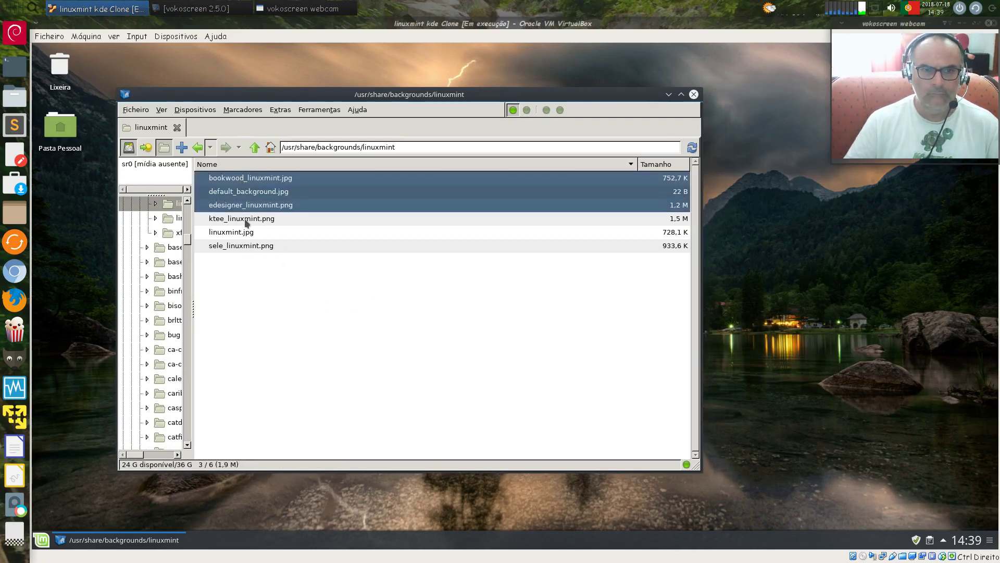
shift+click(247, 219)
shift+click(247, 232)
shift+click(248, 245)
Select all the images in /usr/share/backgrounds/linuxmint, from bookwood_linuxmint.jpg through sele_linuxmint.png, and copy them
click(245, 192)
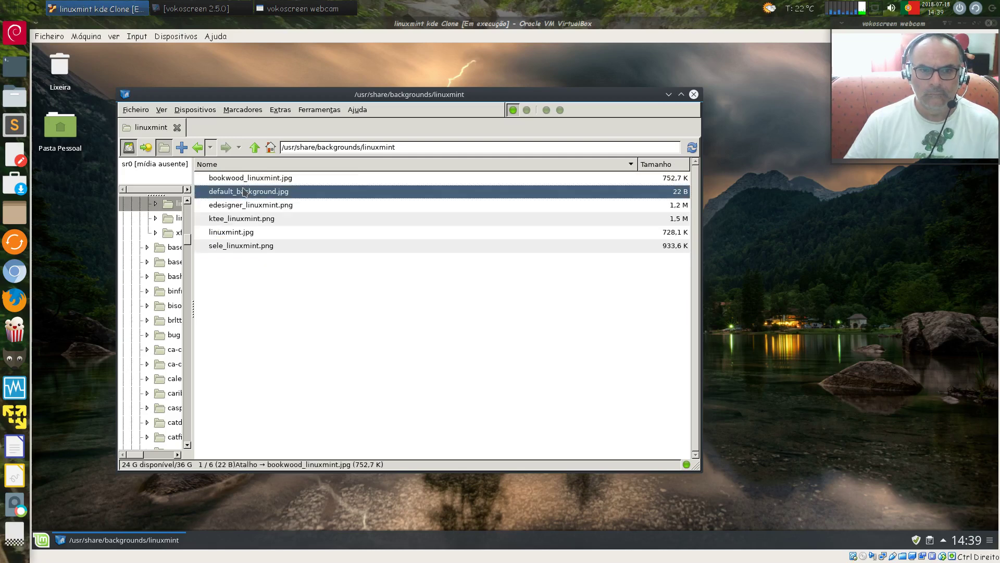
right_click(245, 191)
click(241, 287)
shift+click(255, 180)
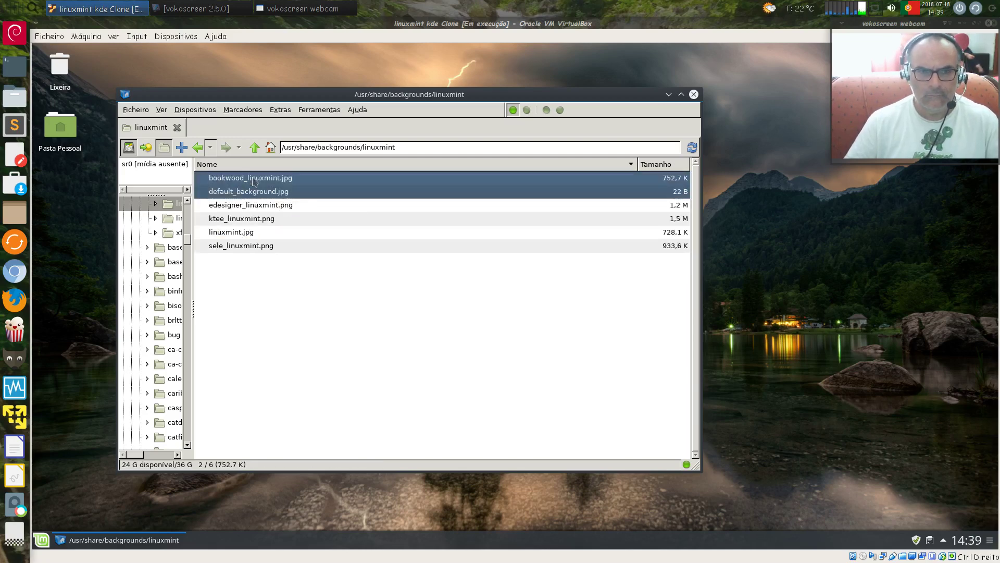
shift+click(258, 207)
shift+click(255, 220)
shift+click(249, 234)
shift+click(249, 246)
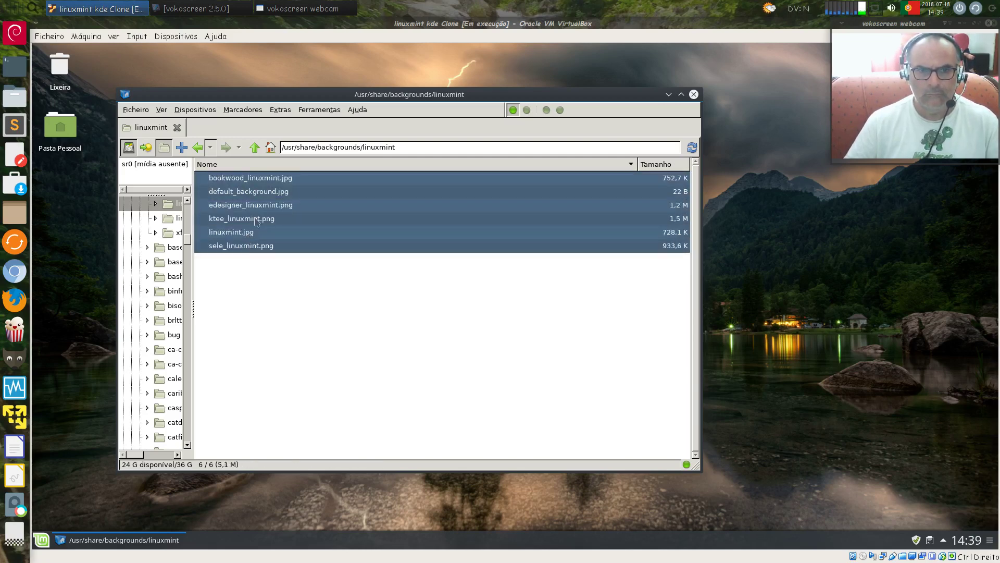
right_click(256, 206)
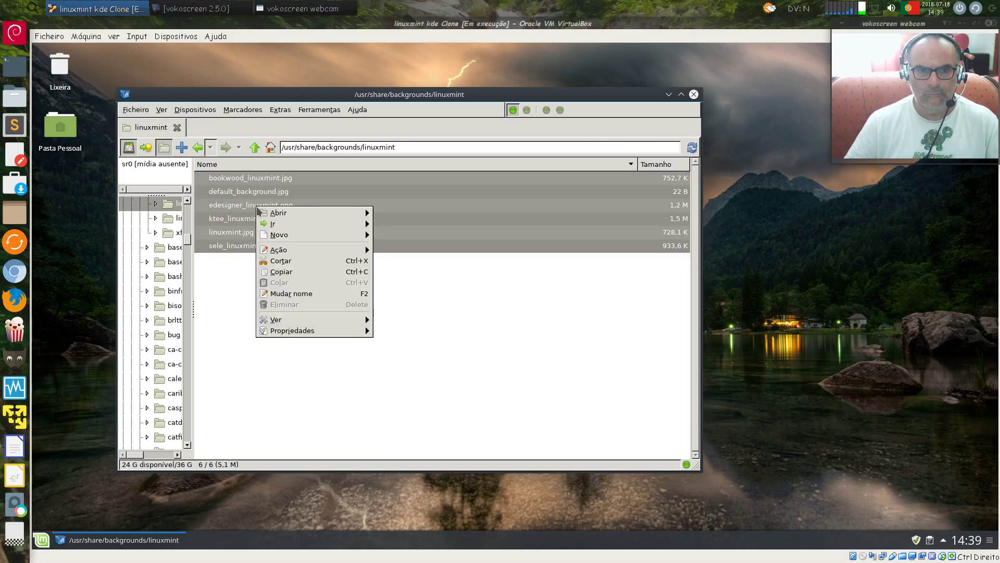
click(295, 272)
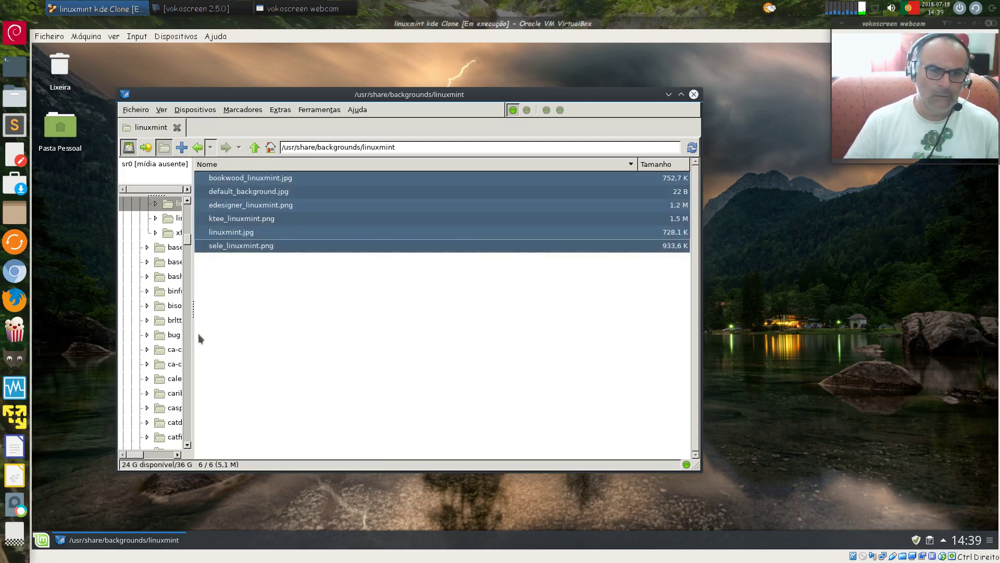
Search the directory tree for the wallpapers folder
drag(137, 457, 148, 457)
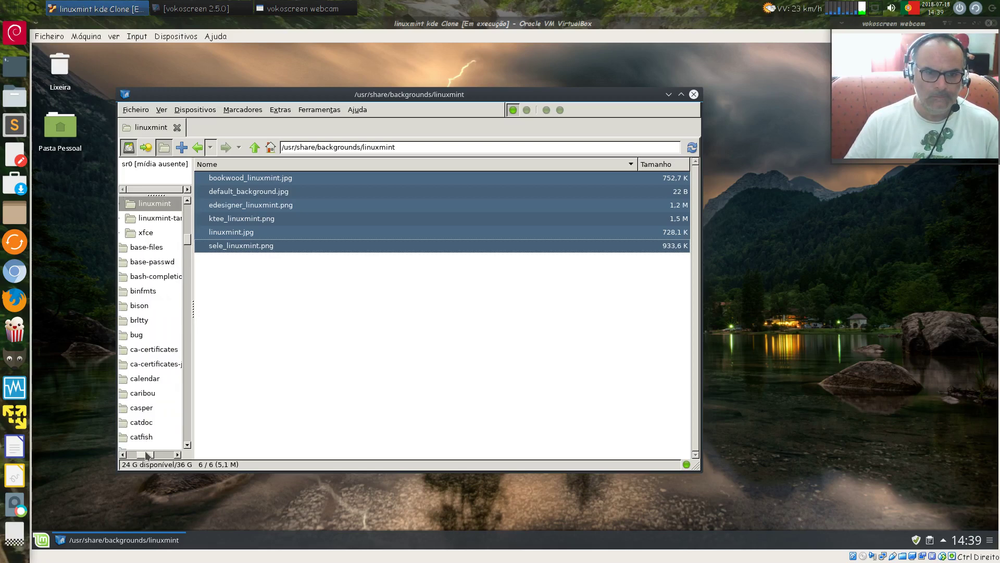
scroll(163, 255, down, 6)
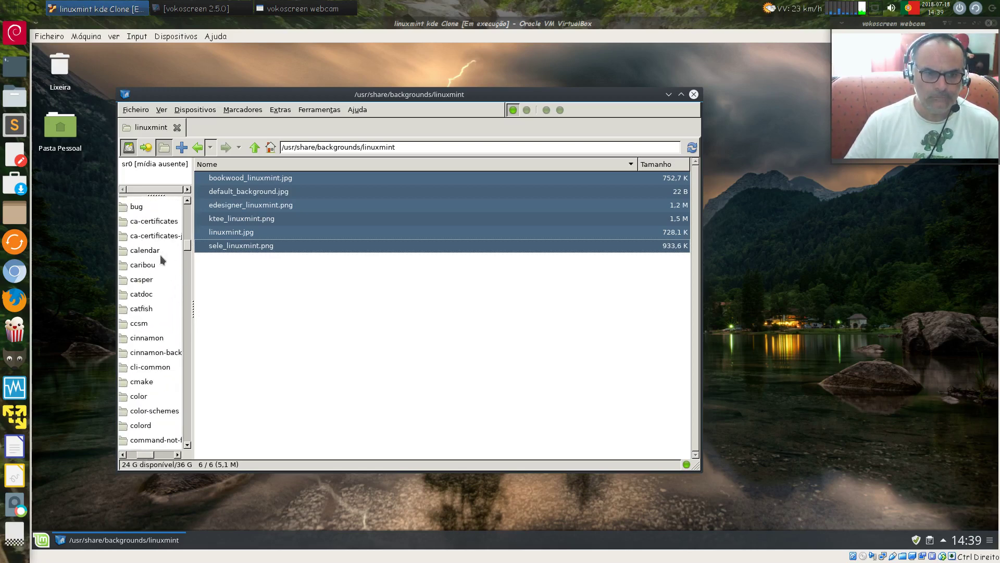
scroll(161, 261, down, 10)
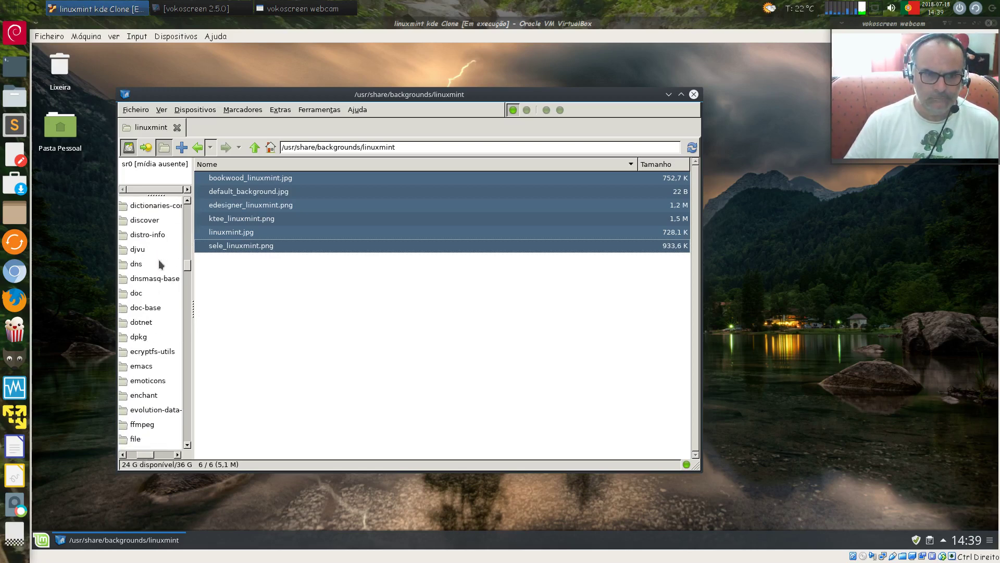
scroll(160, 266, down, 3)
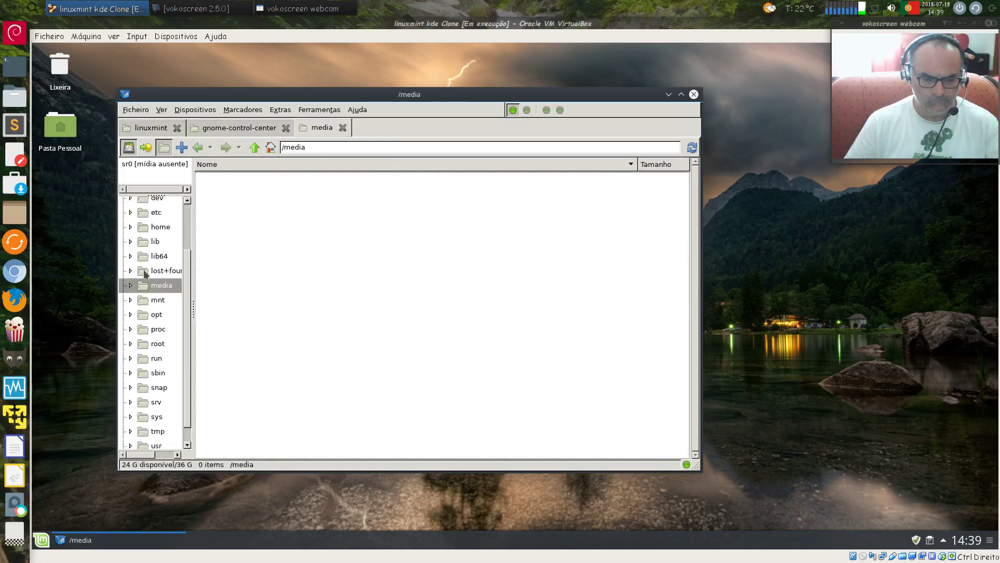
text(w)
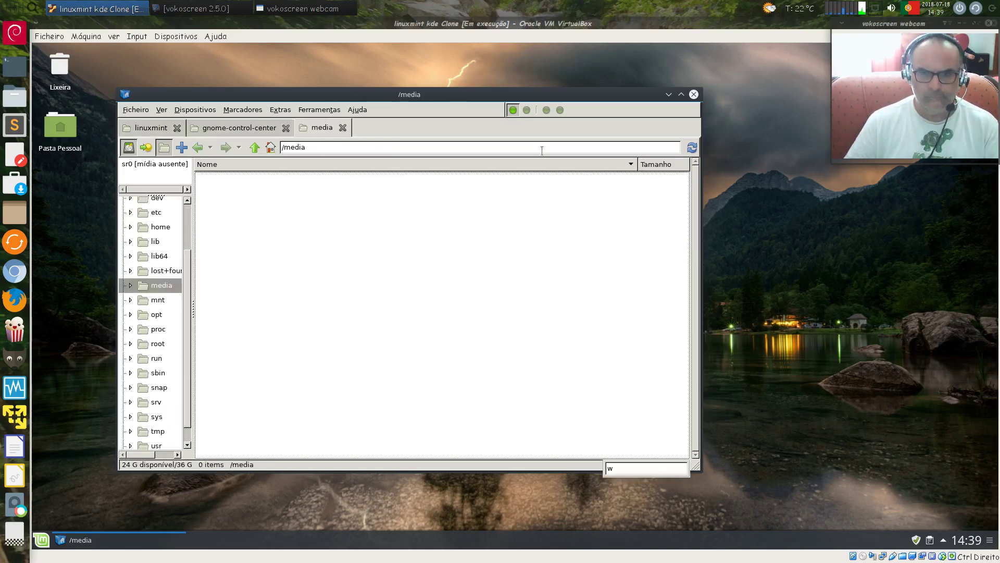
Maximise the SpaceFM window and widen the directory tree so the folder names fit
click(681, 94)
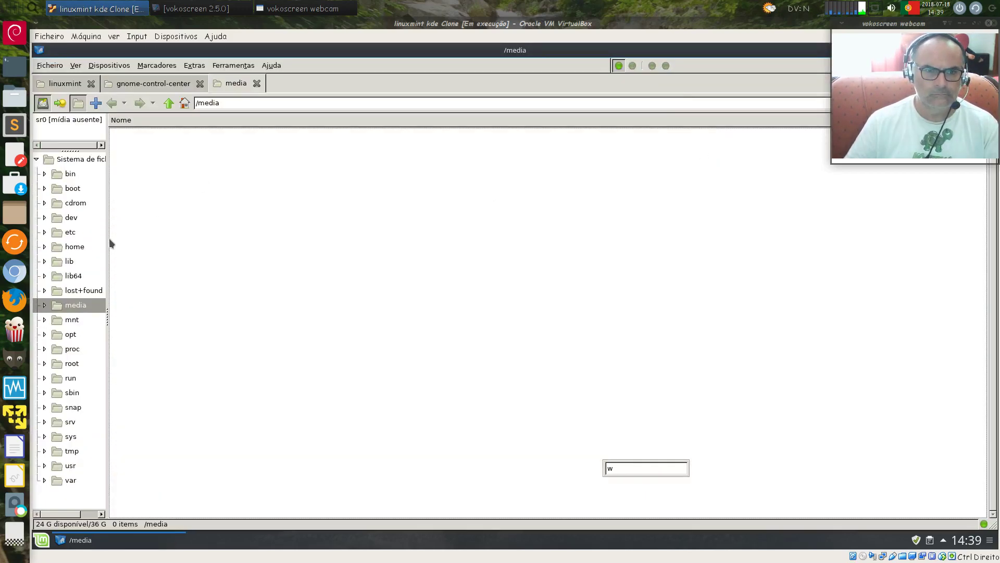
drag(107, 238, 337, 243)
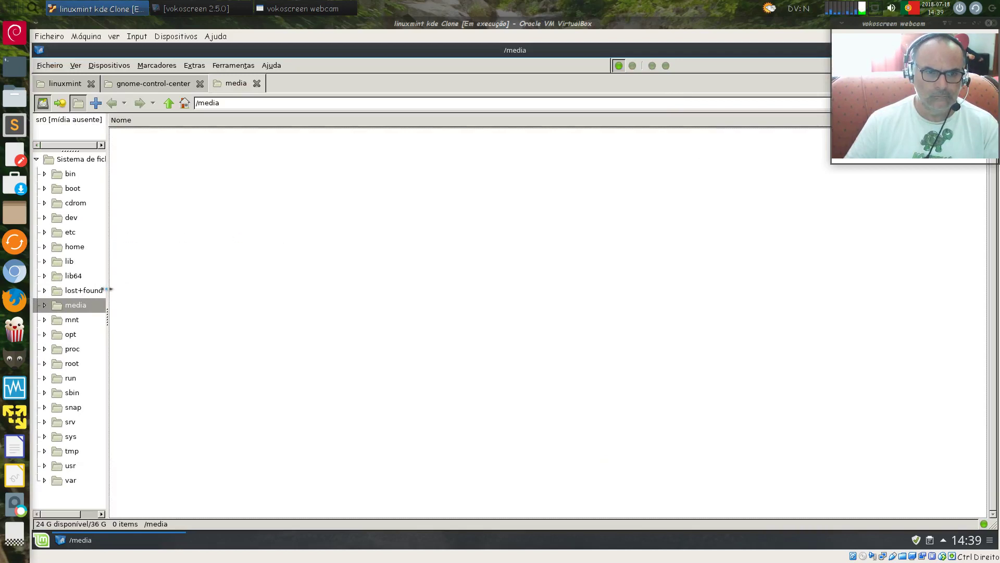
drag(158, 287, 223, 287)
Browse through usr and share to the /usr/share/wallpapers folder
click(63, 465)
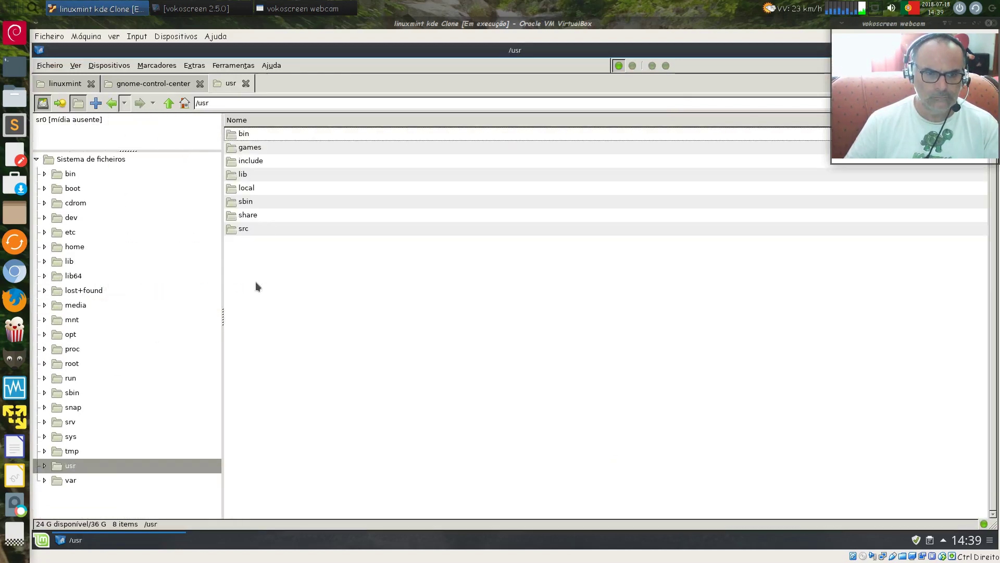
double_click(262, 214)
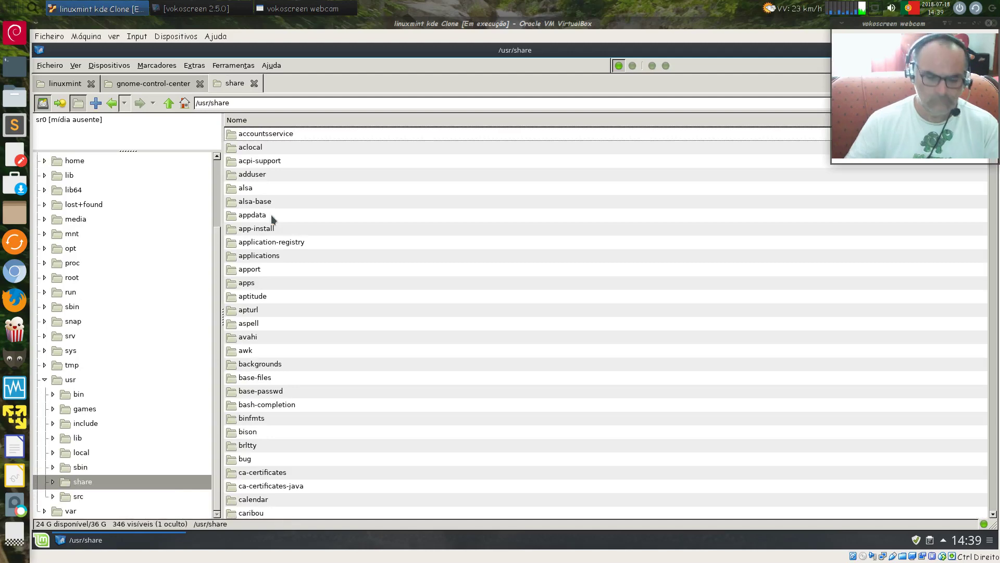
text(wa)
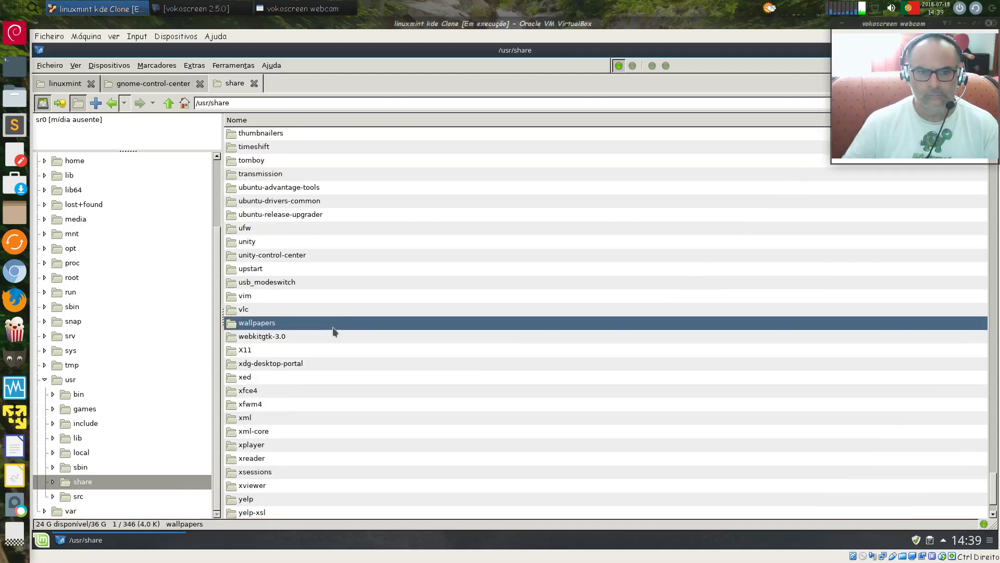
double_click(331, 324)
Try to paste the copied images into the /usr/share/wallpapers folder
right_click(286, 482)
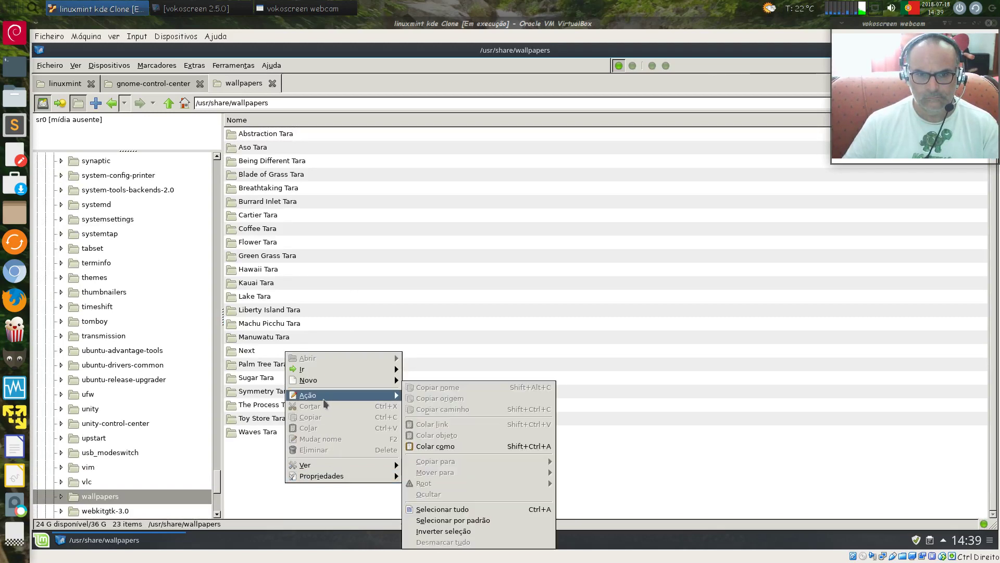
mouse_move(307, 465)
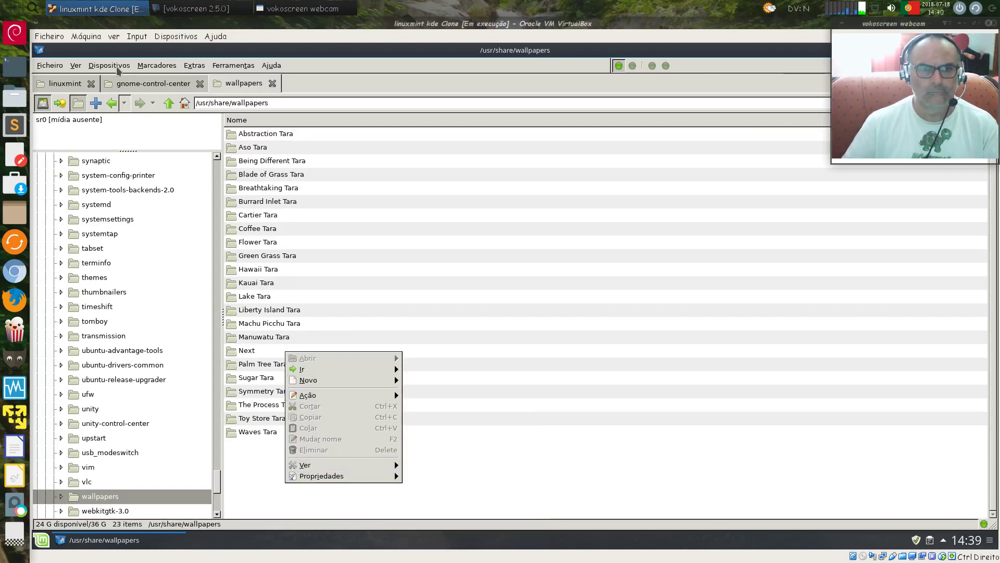
click(228, 67)
click(231, 65)
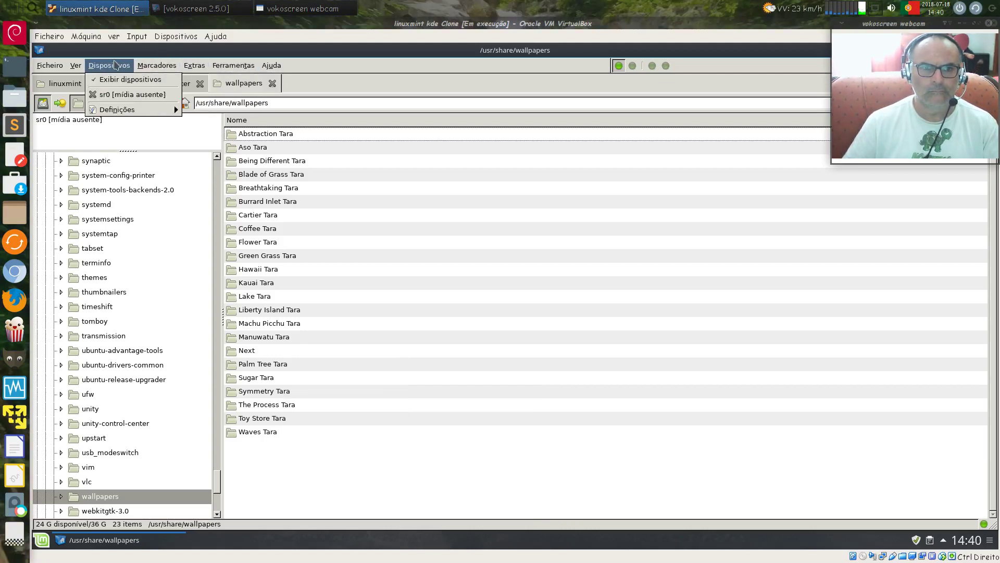
Try to open a root window and a root terminal from the wallpapers folder, closing the password terminals
click(75, 65)
mouse_move(62, 68)
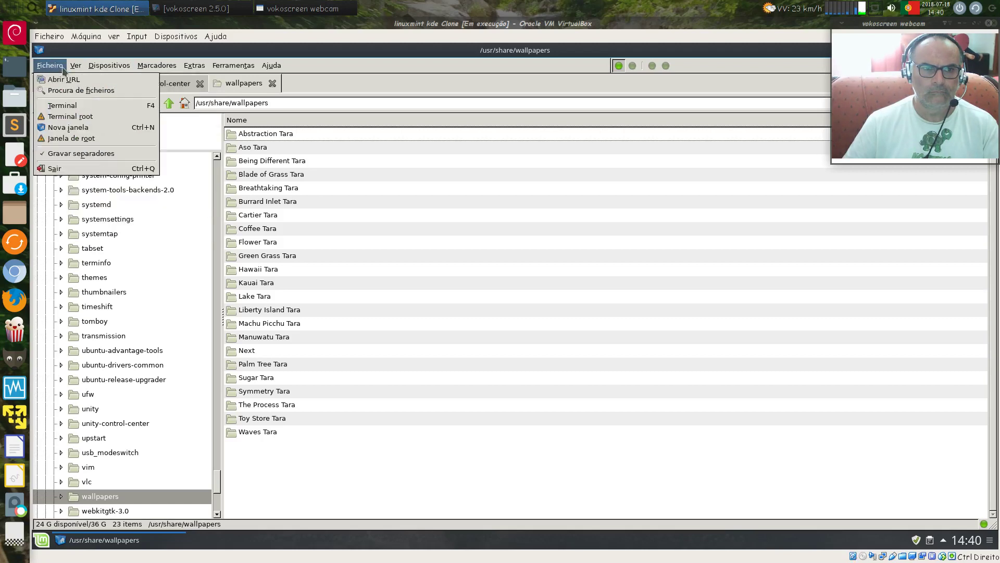
click(64, 138)
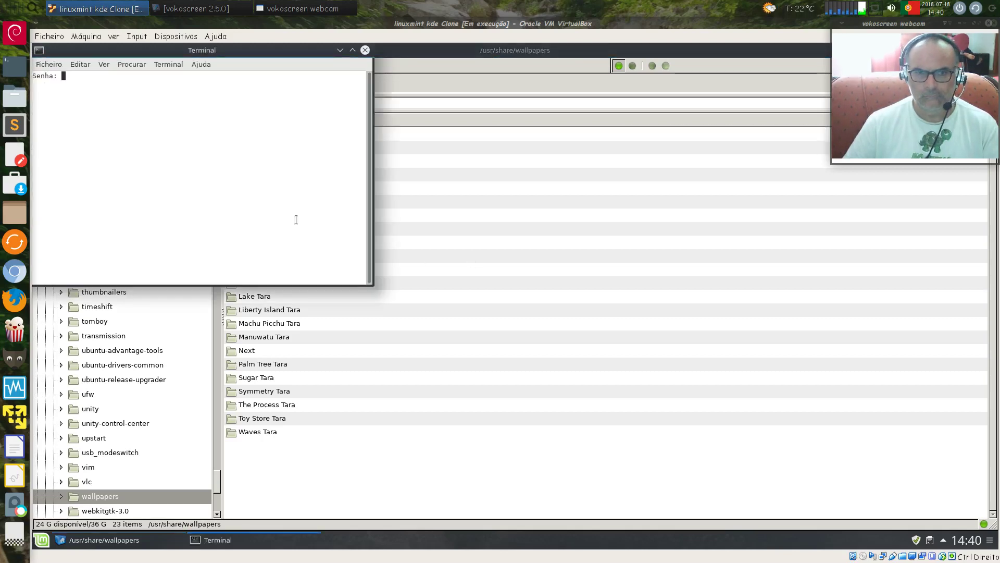
click(365, 50)
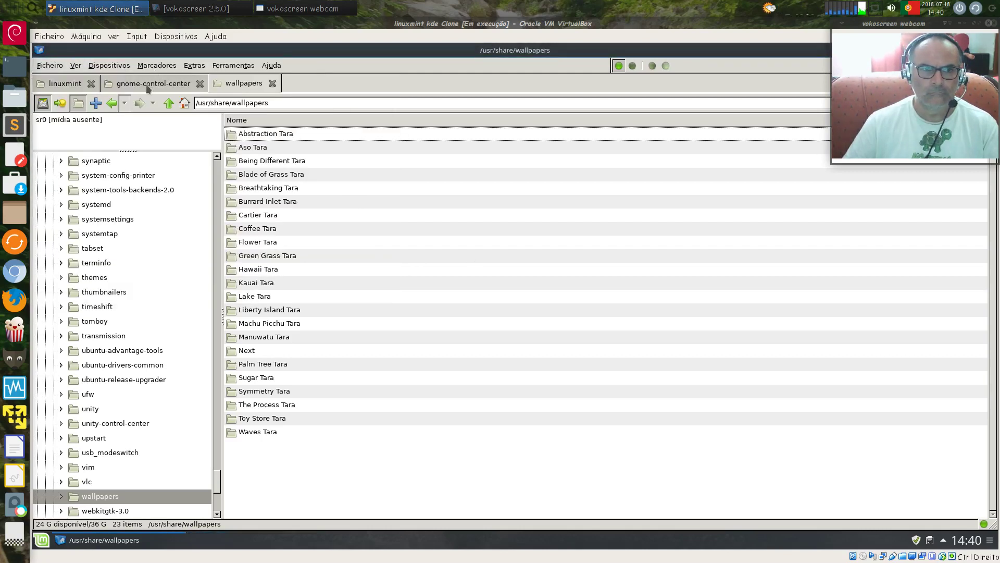
click(50, 66)
click(59, 138)
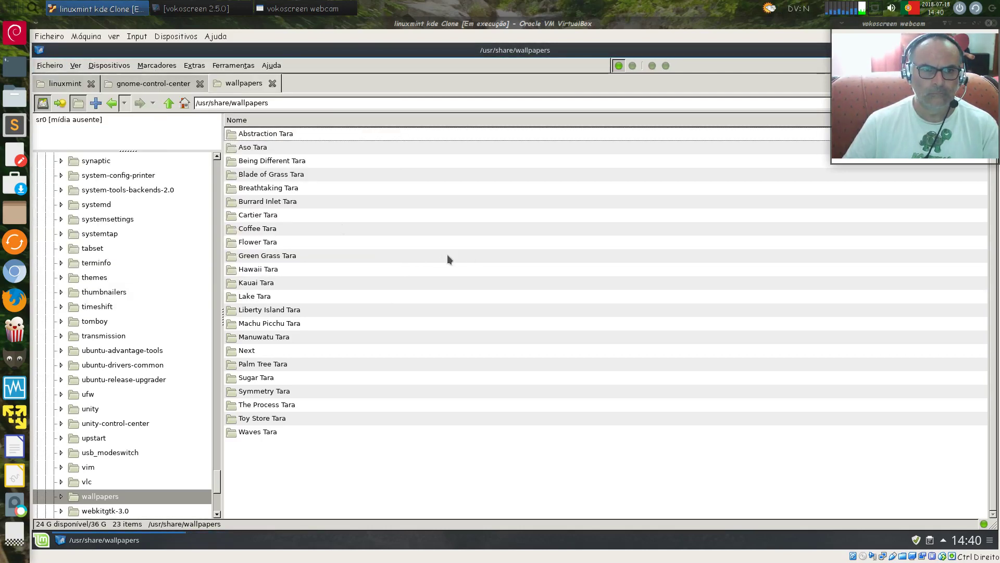
click(366, 50)
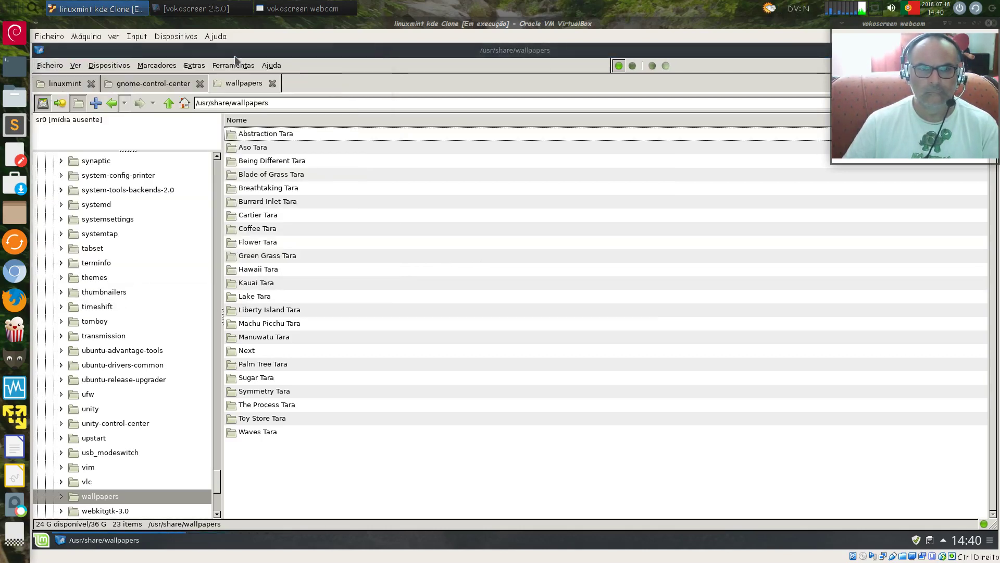
click(50, 66)
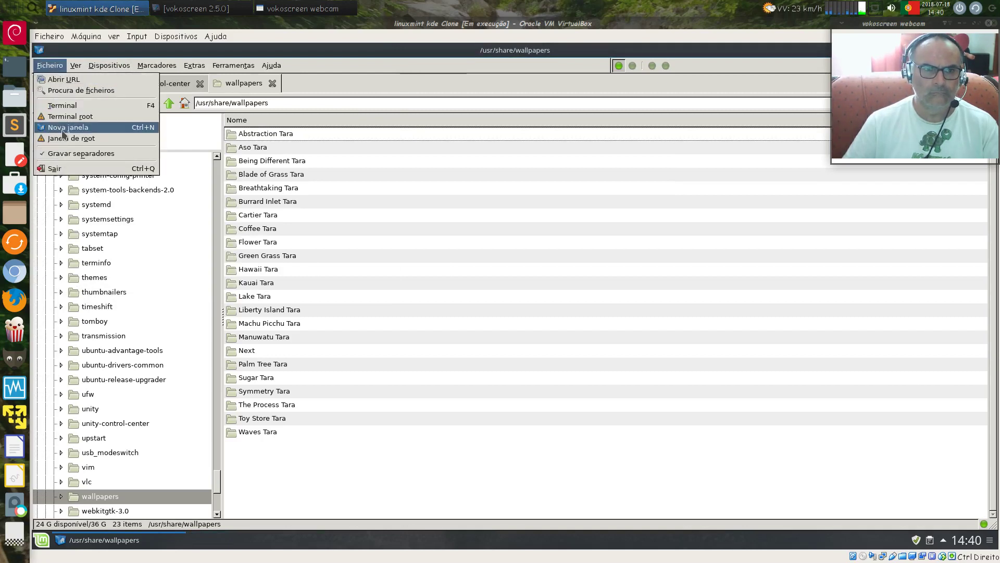
click(56, 116)
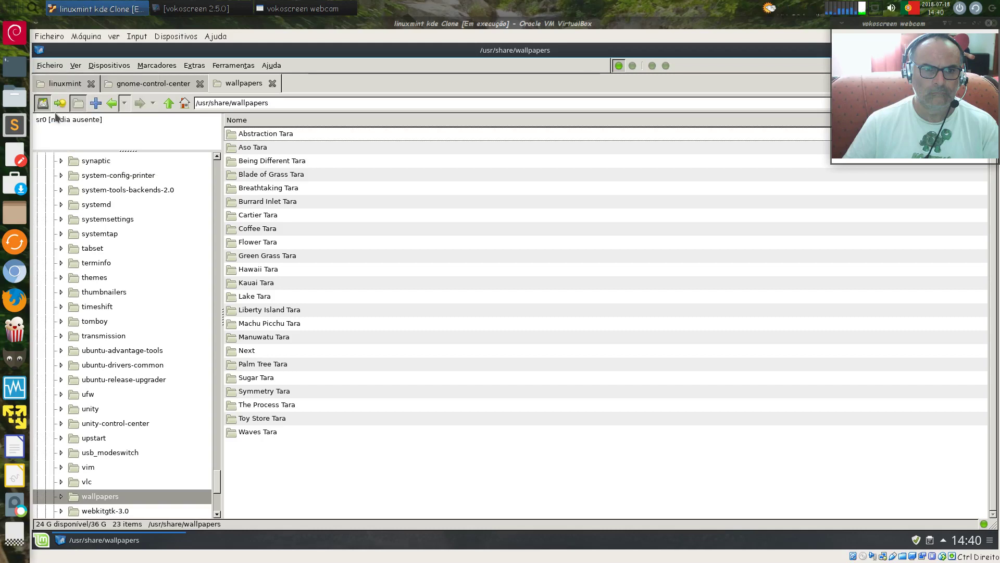
click(366, 50)
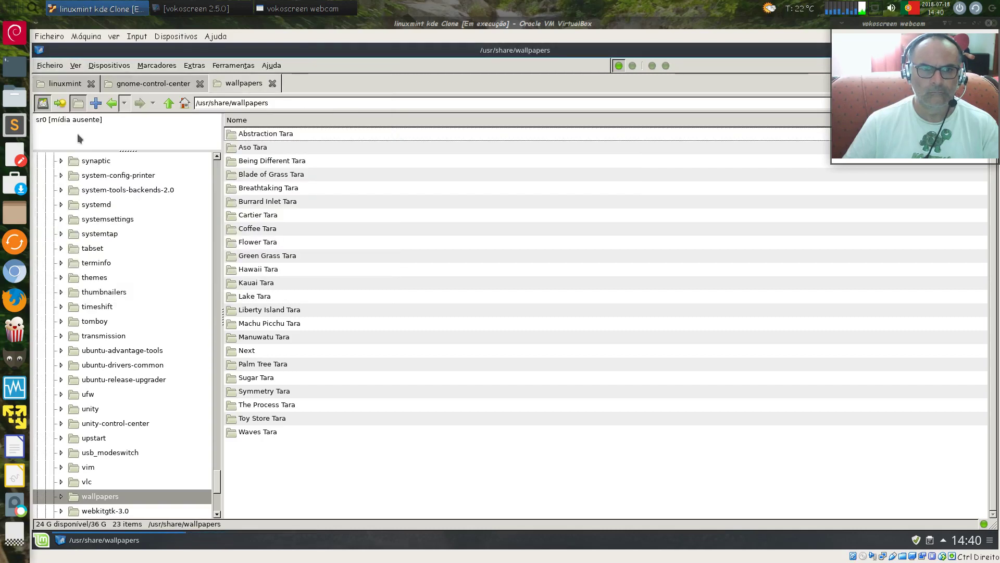
Try once more to open a root window from the wallpapers folder, submitting the password in the terminal
click(51, 66)
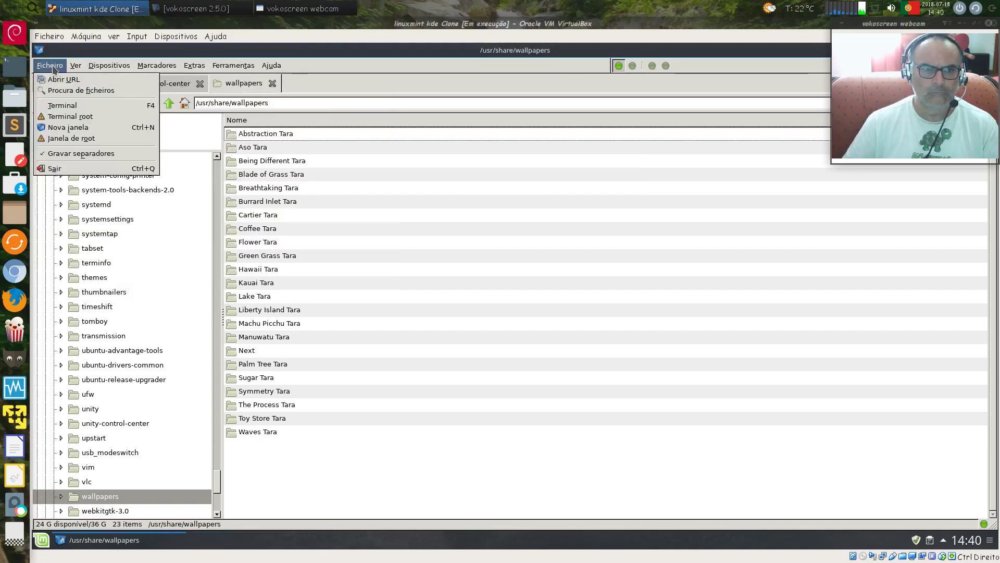
click(60, 139)
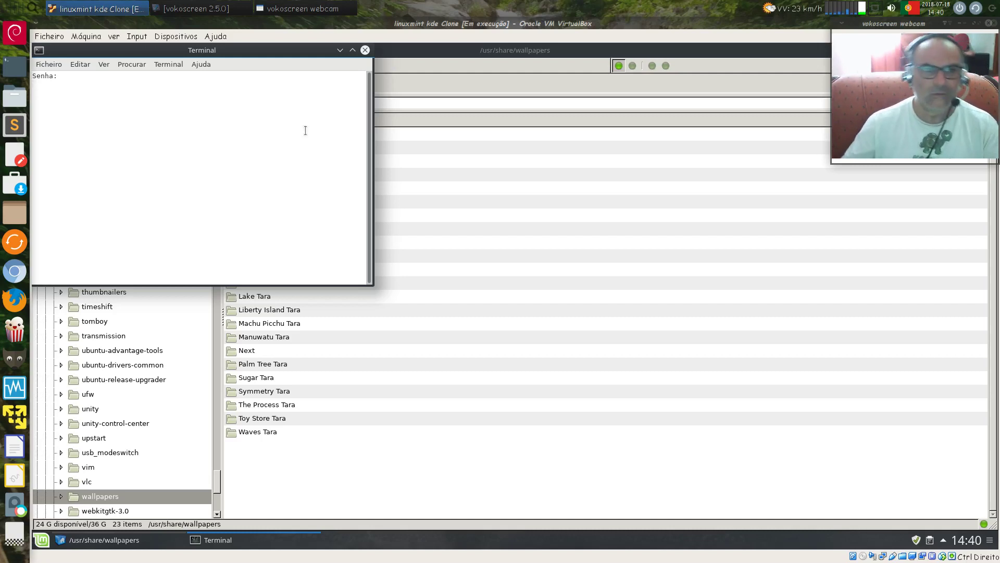
key(Return)
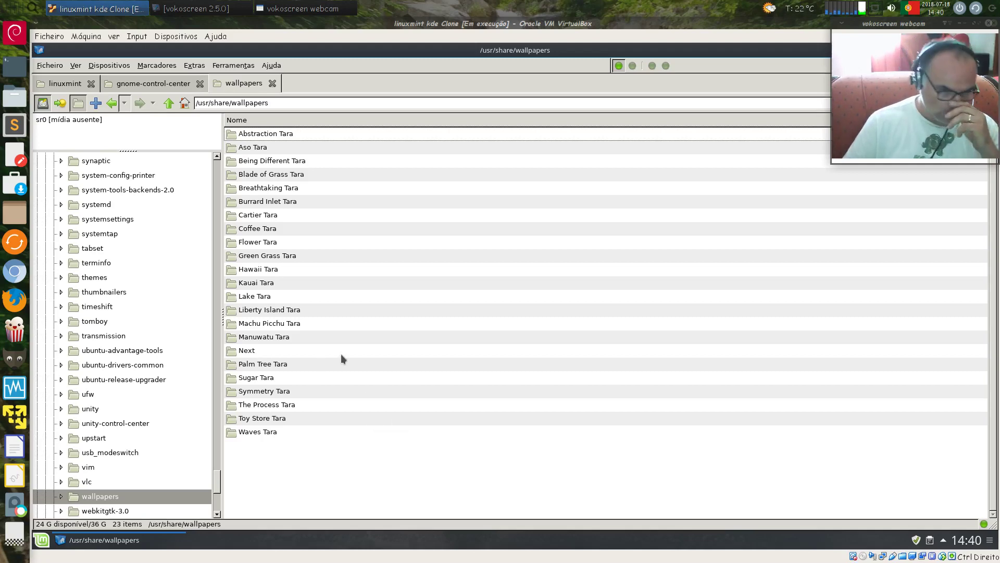
Start SpaceFM with root rights from Konsole using the command sudo spacefm and enter the account password
click(41, 540)
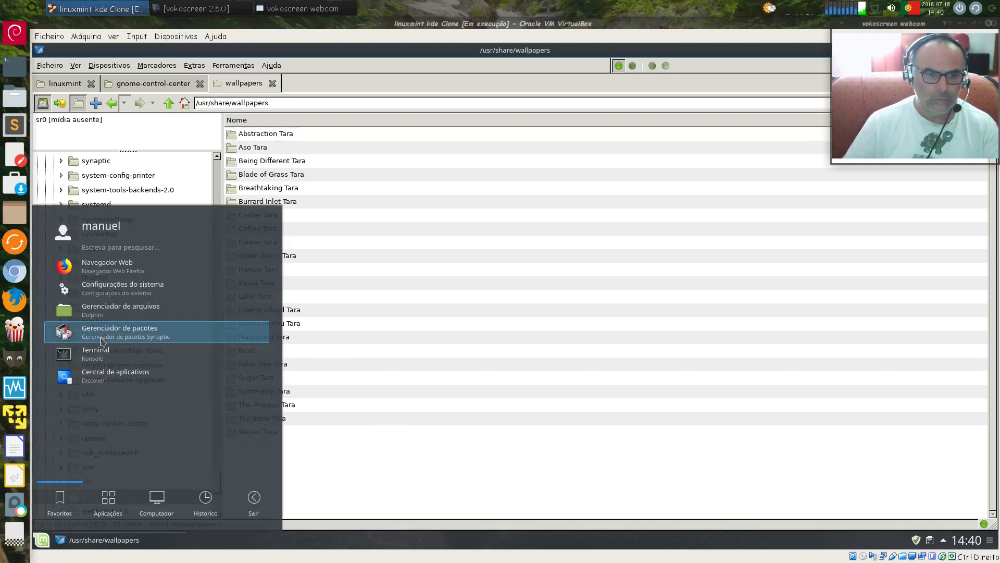
click(92, 362)
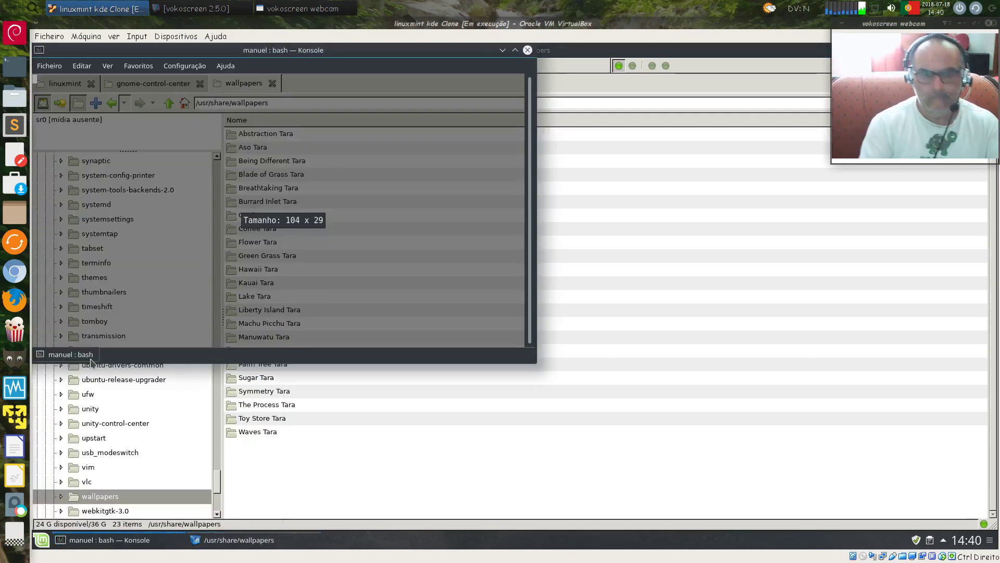
text(sudo spacefm)
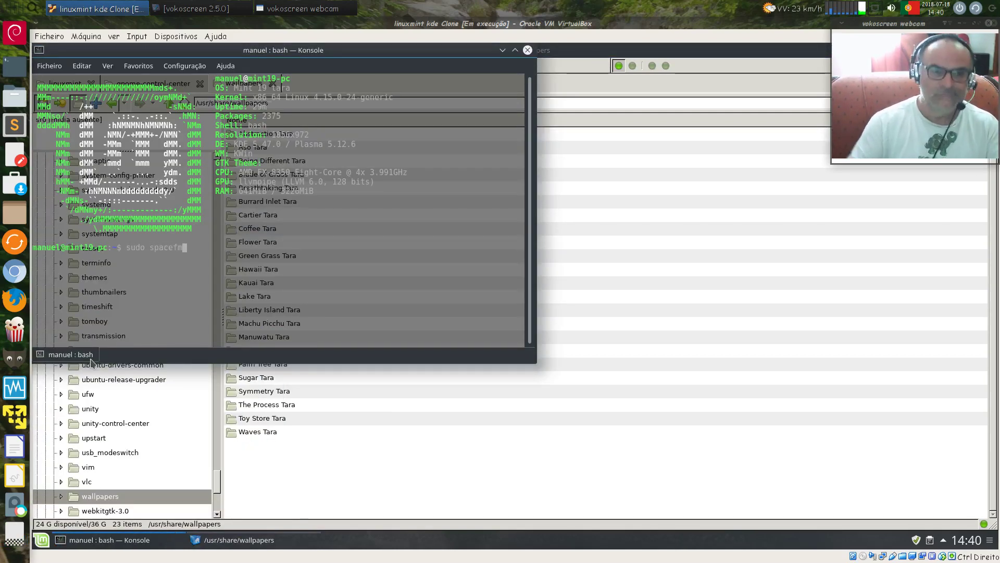
key(Return)
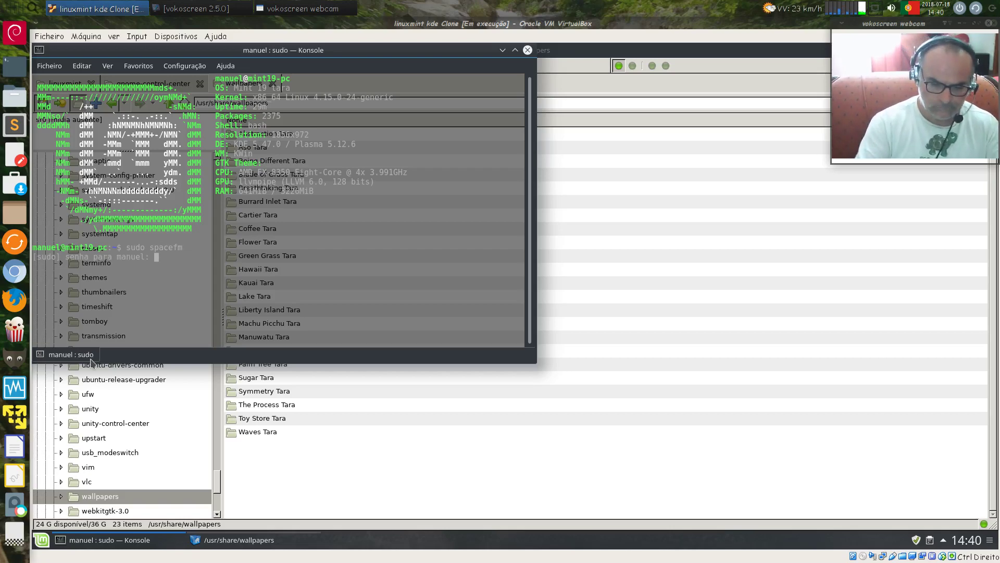
key(Return)
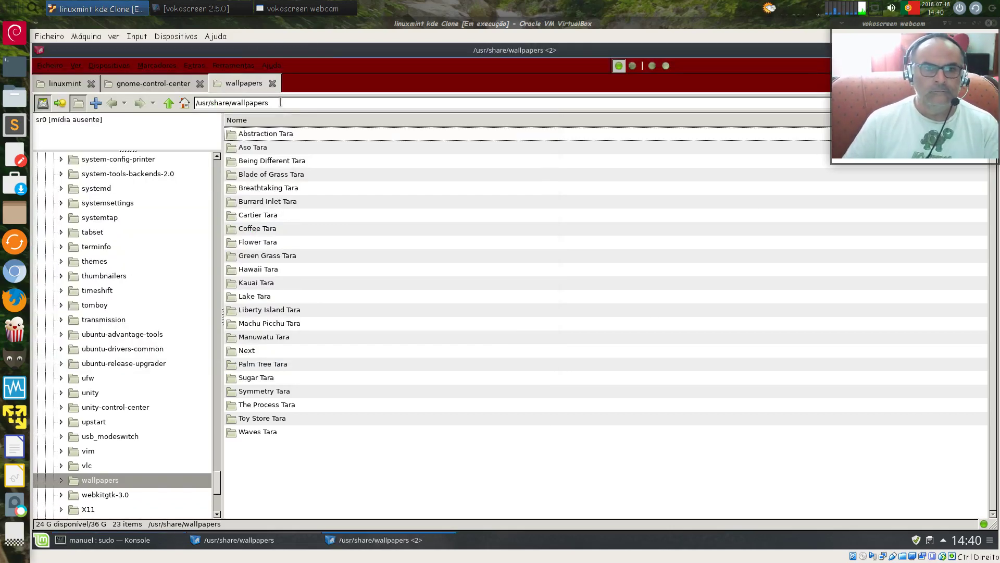
Paste the copied background images into /usr/share/wallpapers and quit the root SpaceFM window, closing its folder tabs
right_click(290, 449)
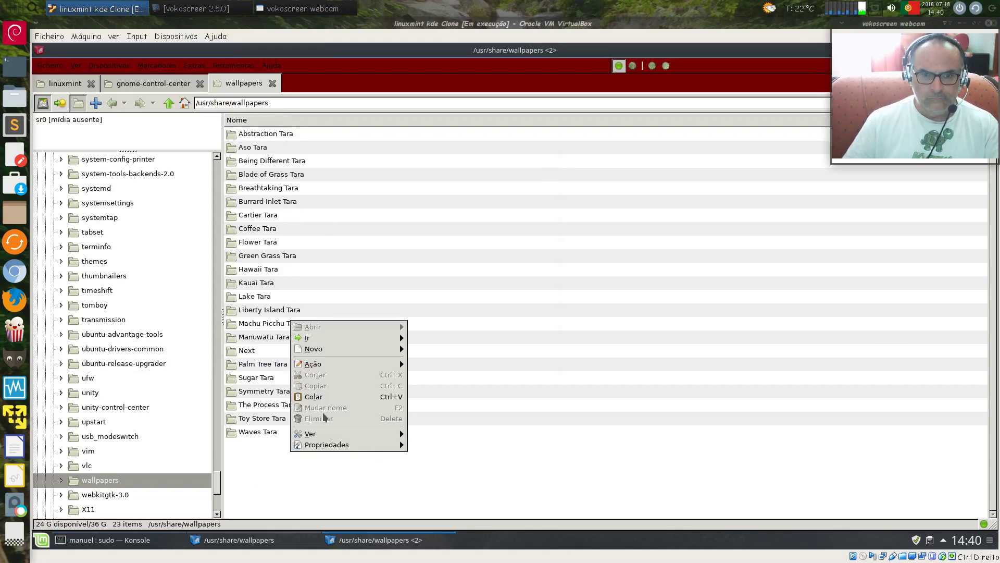
click(364, 398)
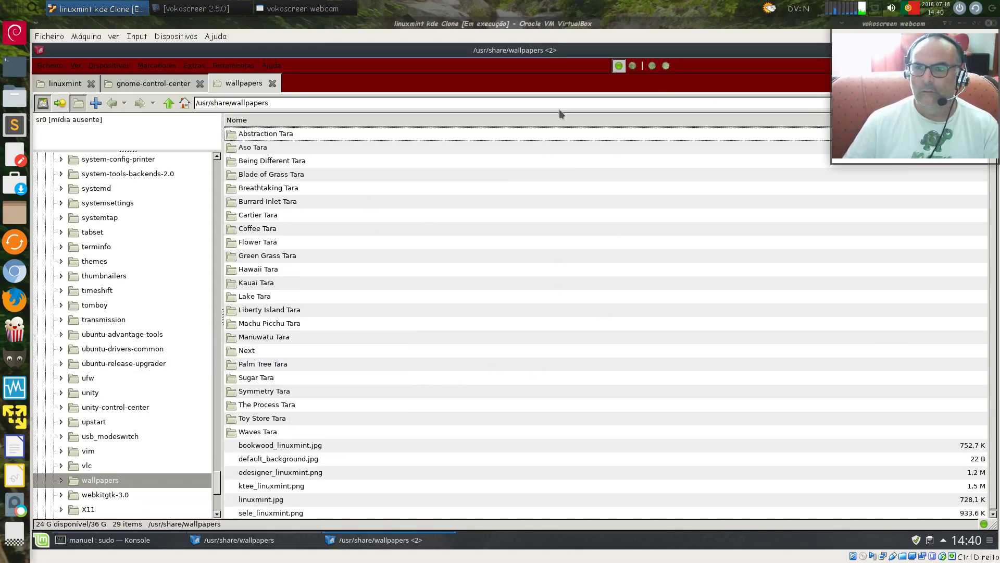
click(272, 84)
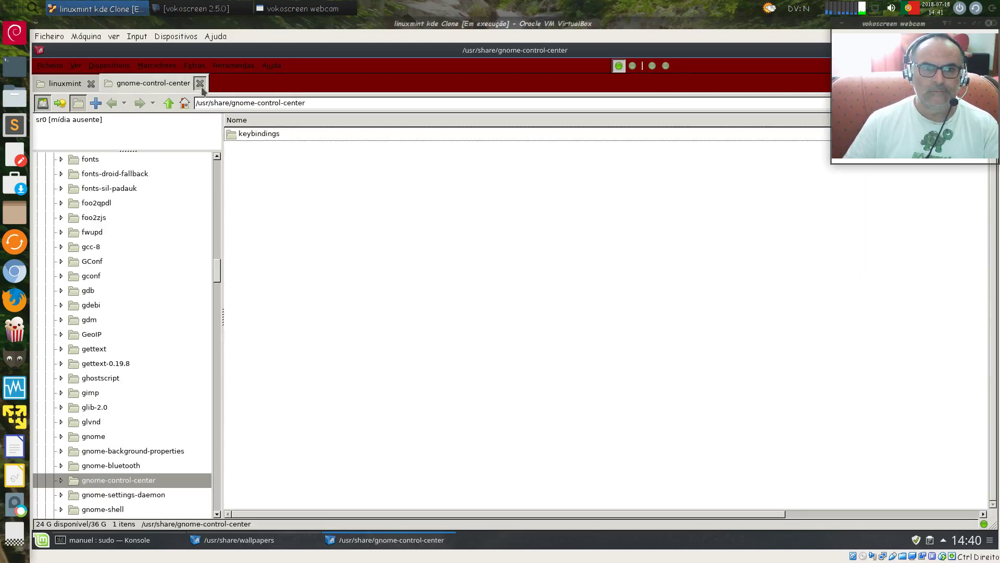
click(200, 84)
click(91, 84)
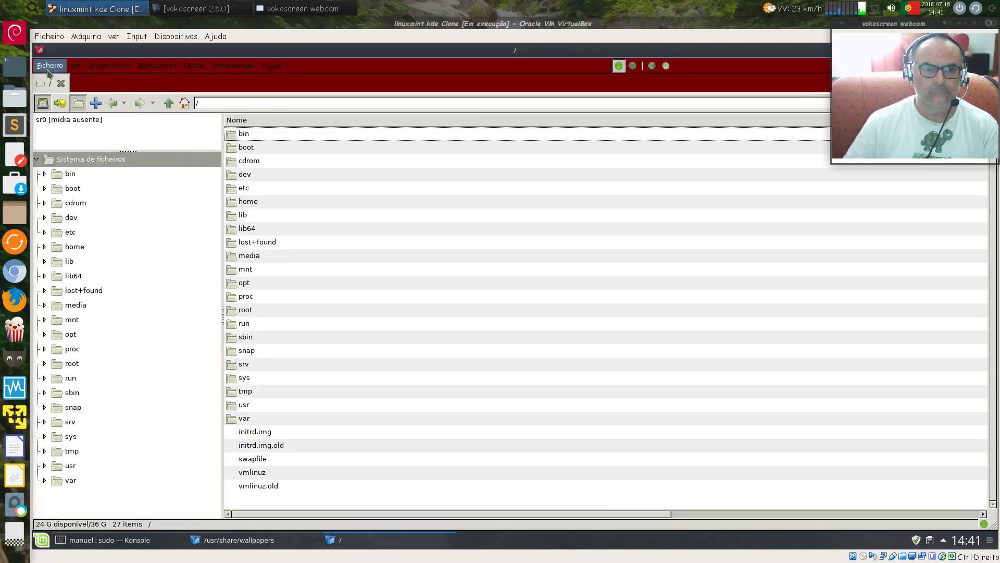
click(49, 65)
click(78, 156)
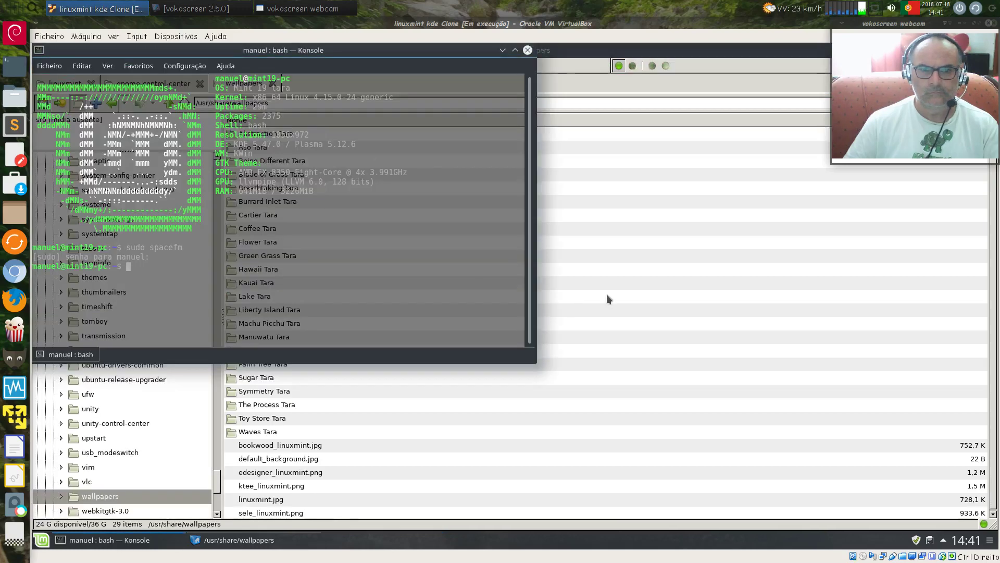
Quit the remaining non-root SpaceFM window and close the Konsole terminal
click(607, 61)
click(42, 67)
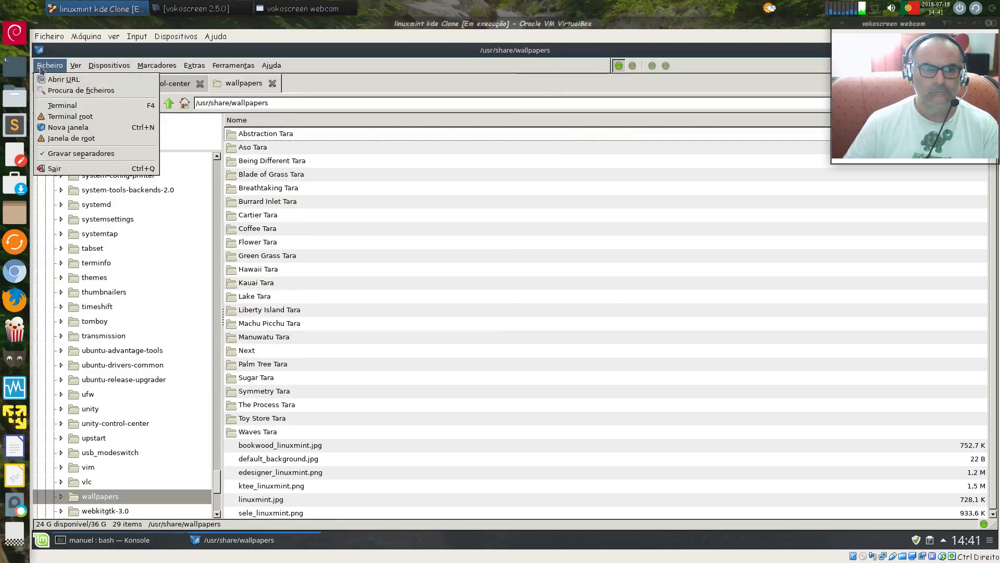
click(59, 180)
click(54, 161)
click(50, 65)
click(52, 165)
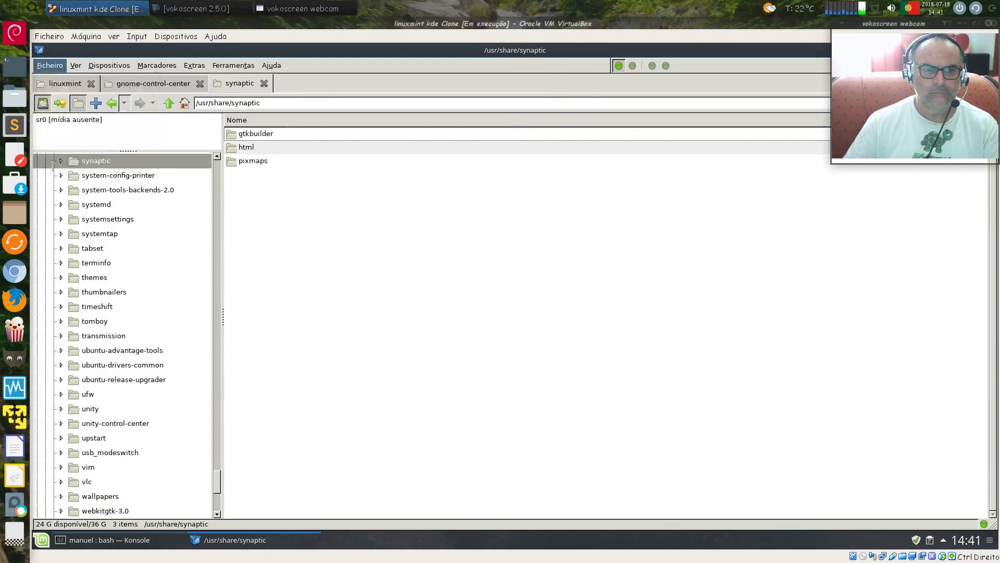
click(528, 50)
Set the desktop wallpaper to the dark image with concentric contours around the green Linux Mint logo, and close the desktop settings
right_click(407, 275)
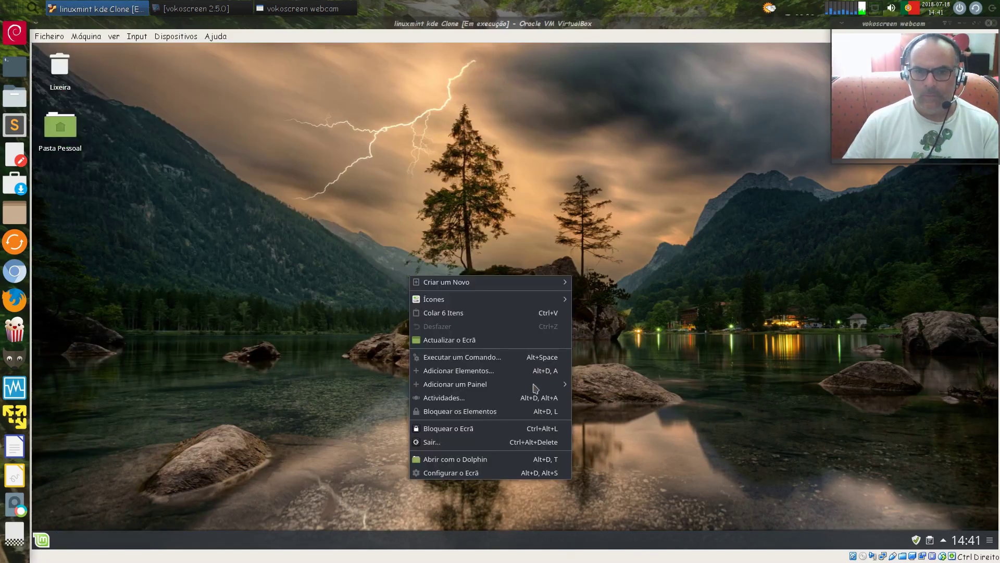
click(523, 467)
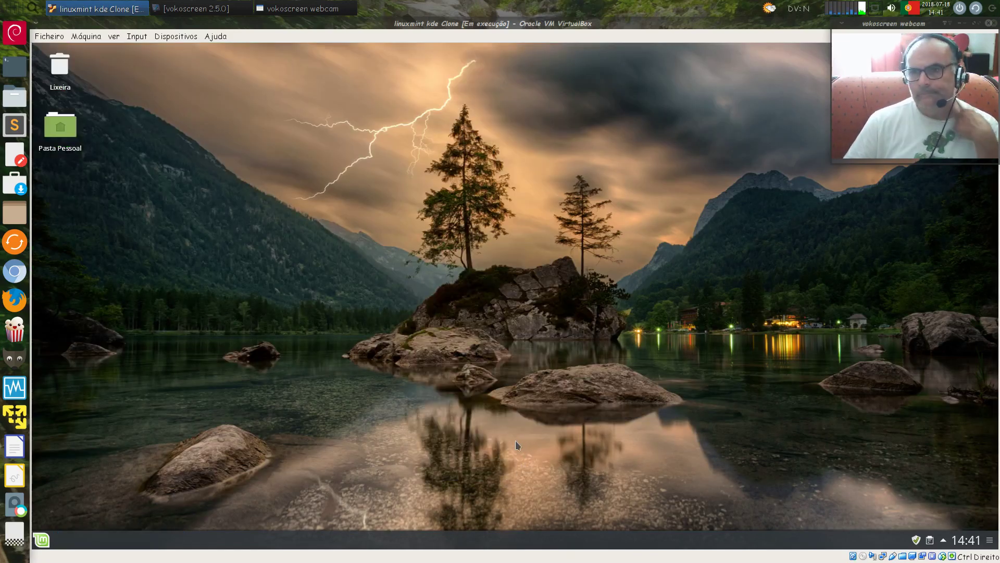
right_click(260, 173)
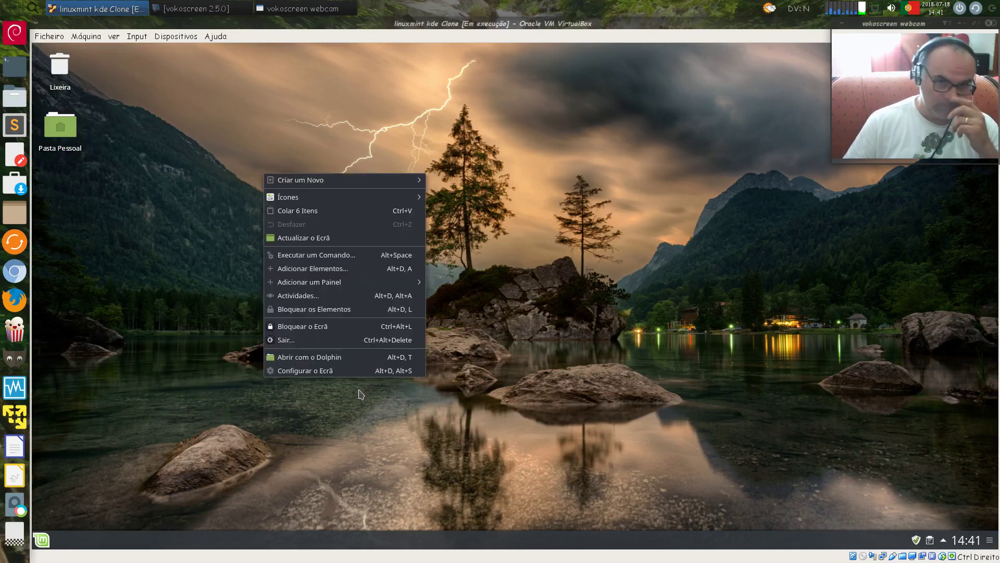
click(405, 373)
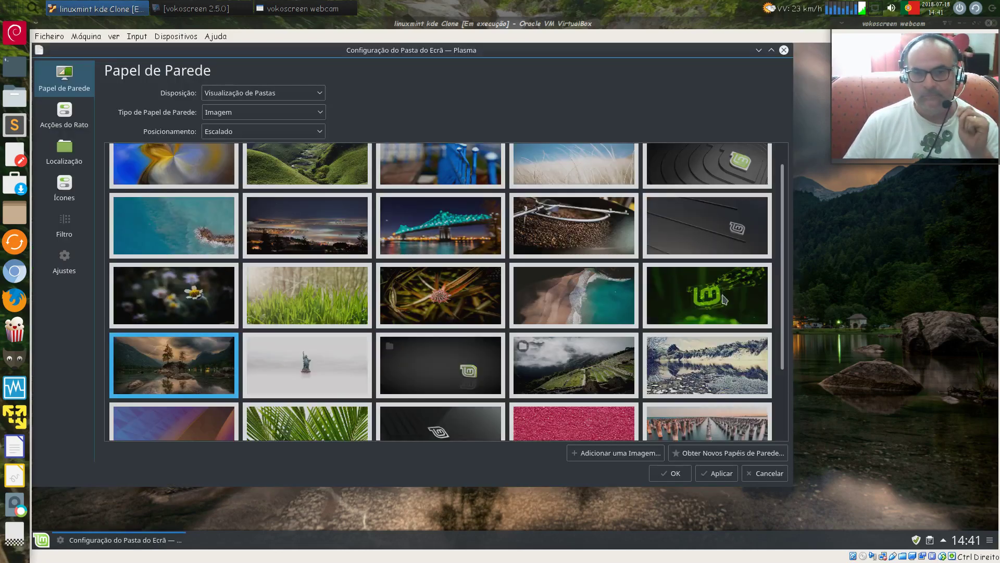
click(728, 214)
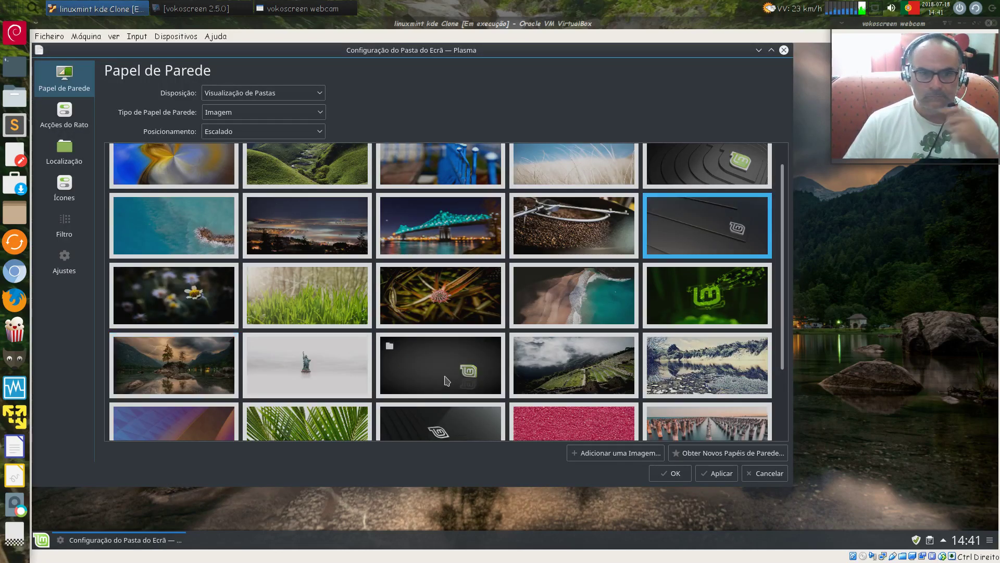
scroll(447, 381, down, 2)
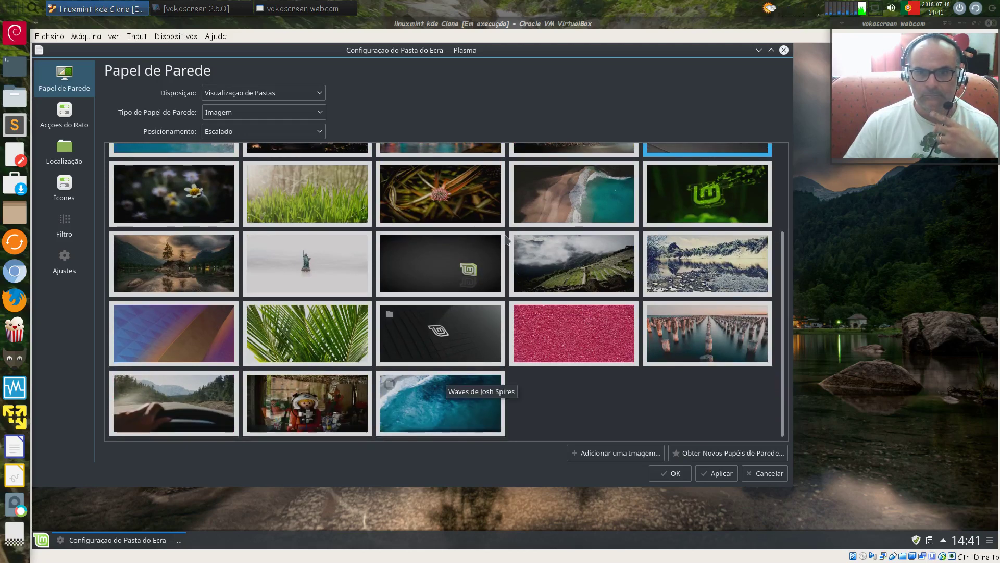
scroll(457, 295, up, 2)
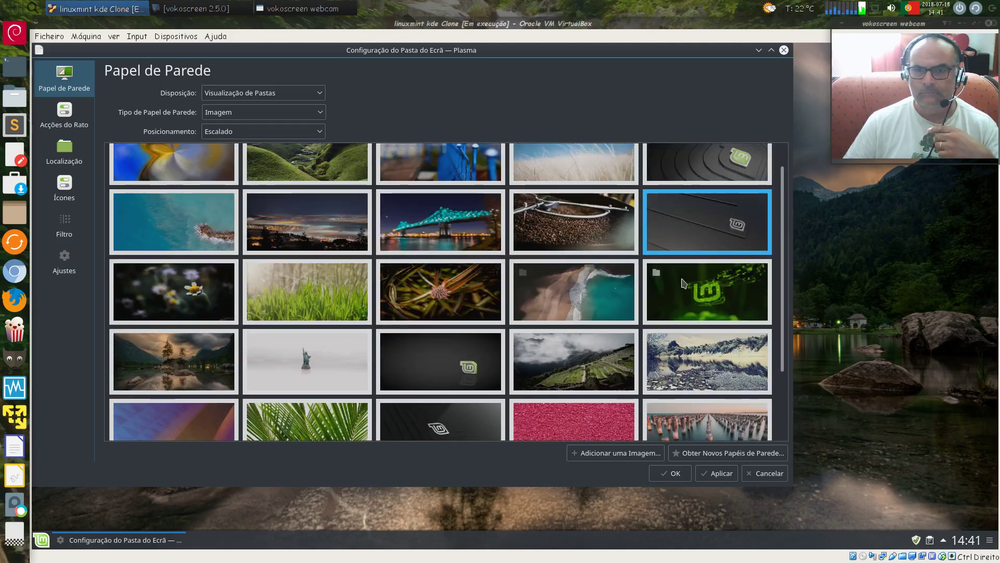
scroll(702, 271, up, 1)
click(705, 204)
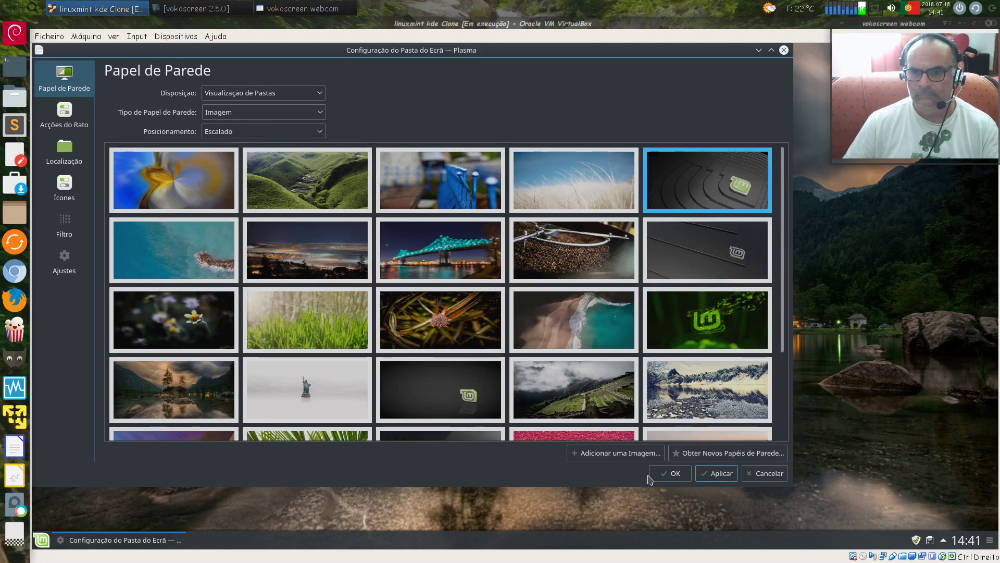
click(718, 473)
click(784, 50)
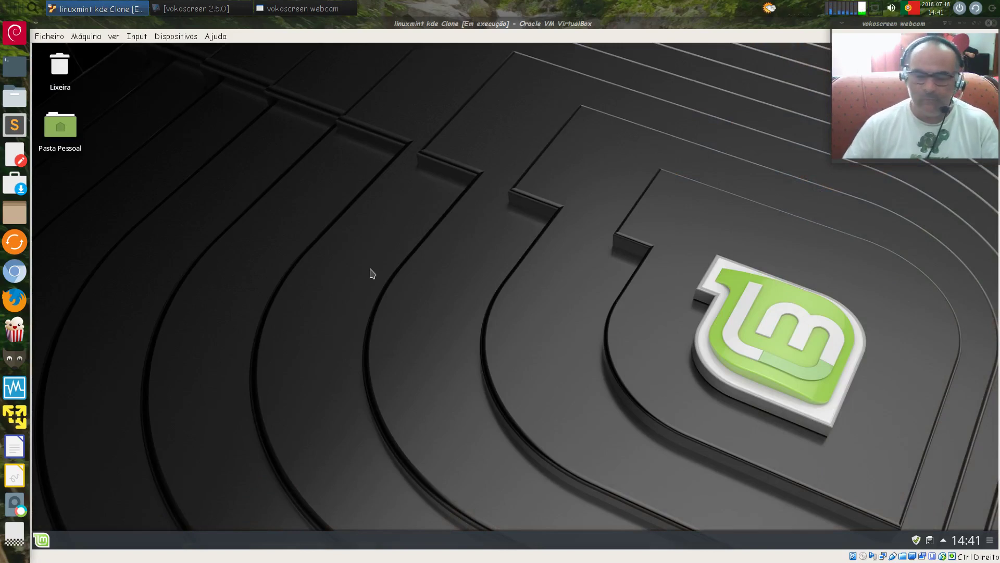
Open the Dolphin file manager to look at the folder icons in the home folder, and close it
click(42, 541)
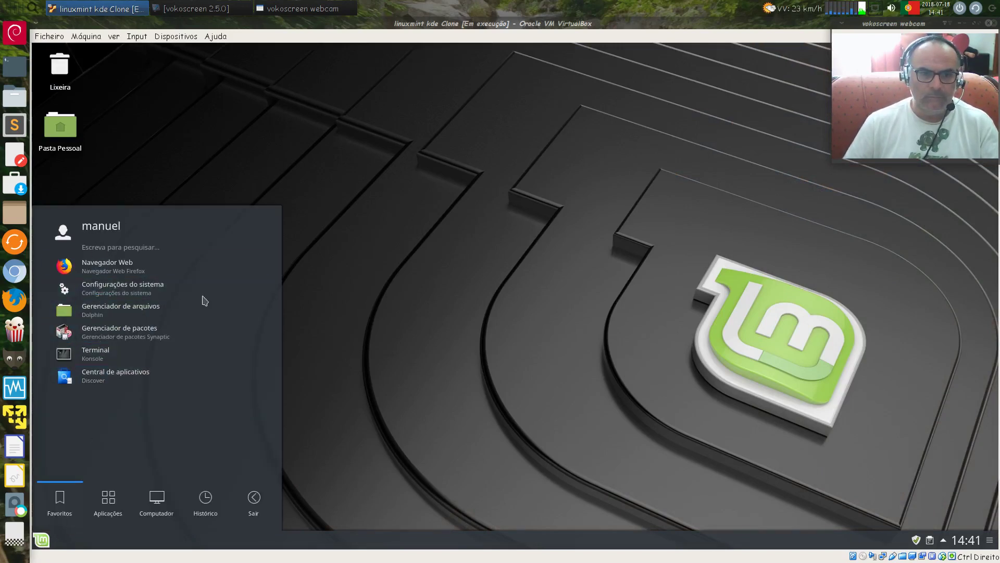
click(108, 315)
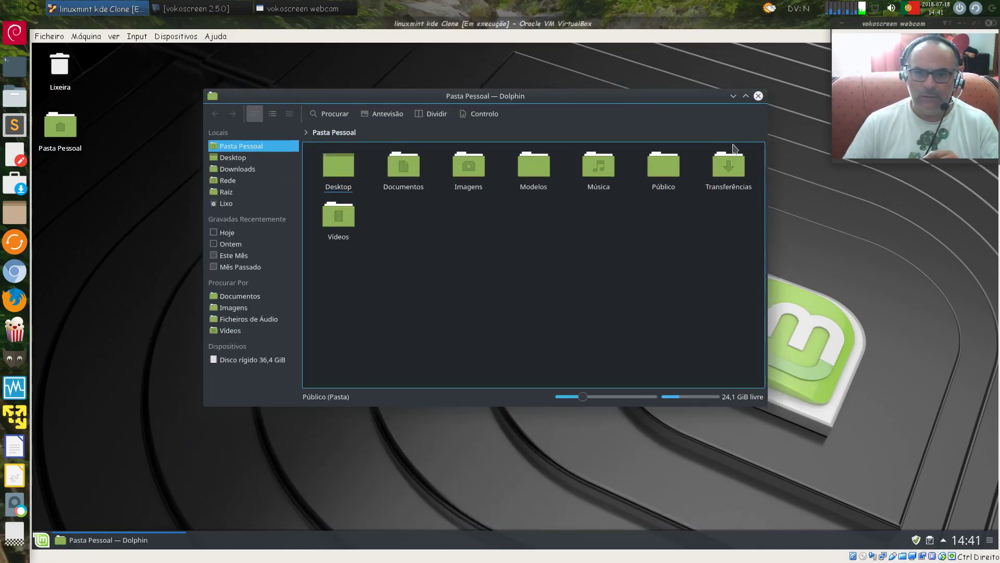
click(759, 96)
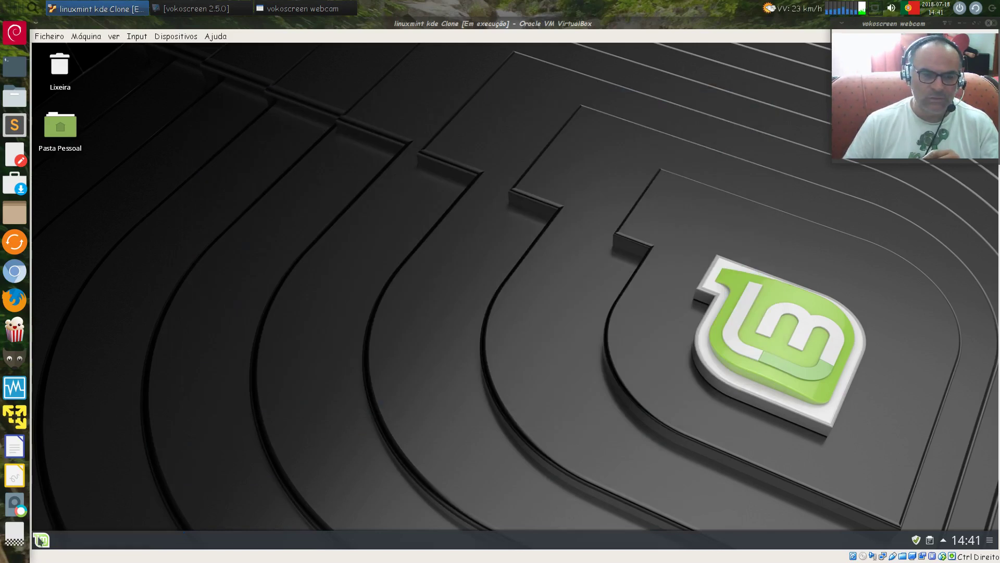
Open KSysGuard to examine the system load graphs for CPU, memory and network, and close it
click(42, 540)
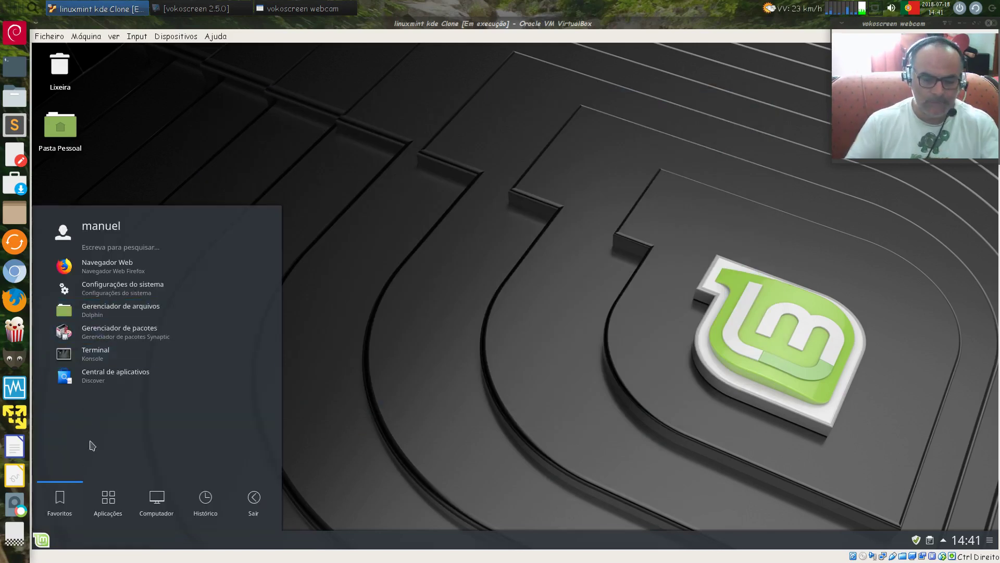
text(ksy)
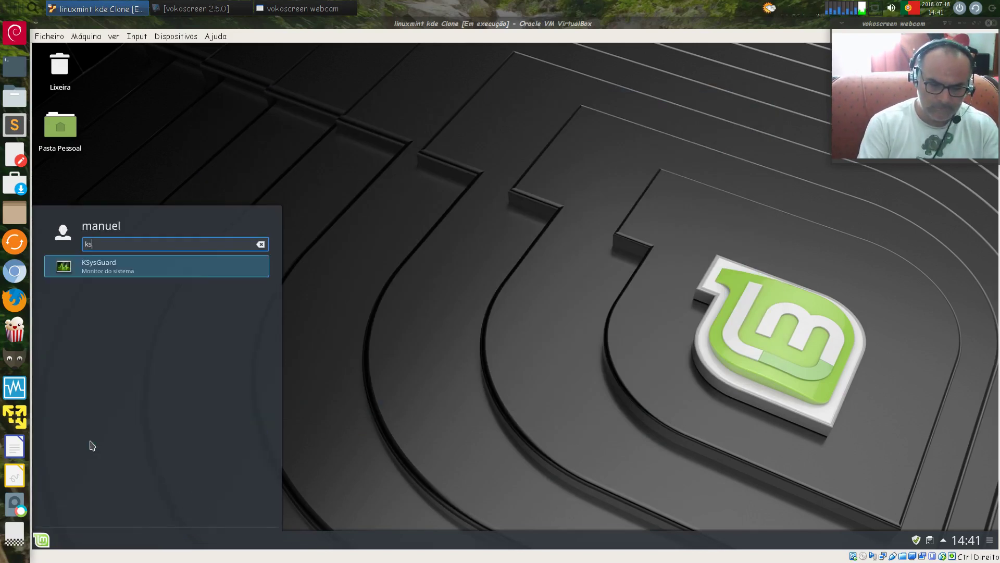
click(109, 266)
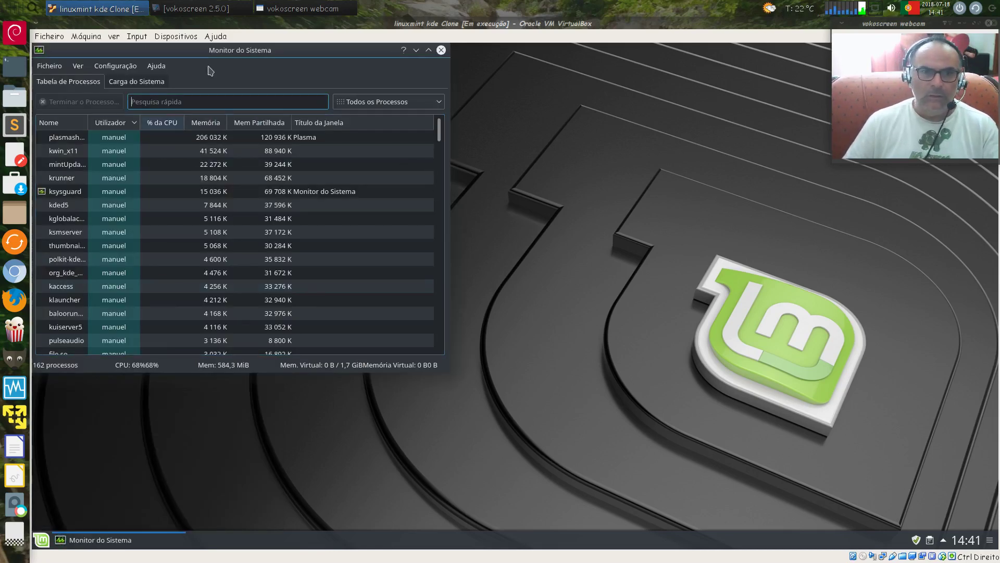
click(136, 82)
drag(221, 51, 597, 55)
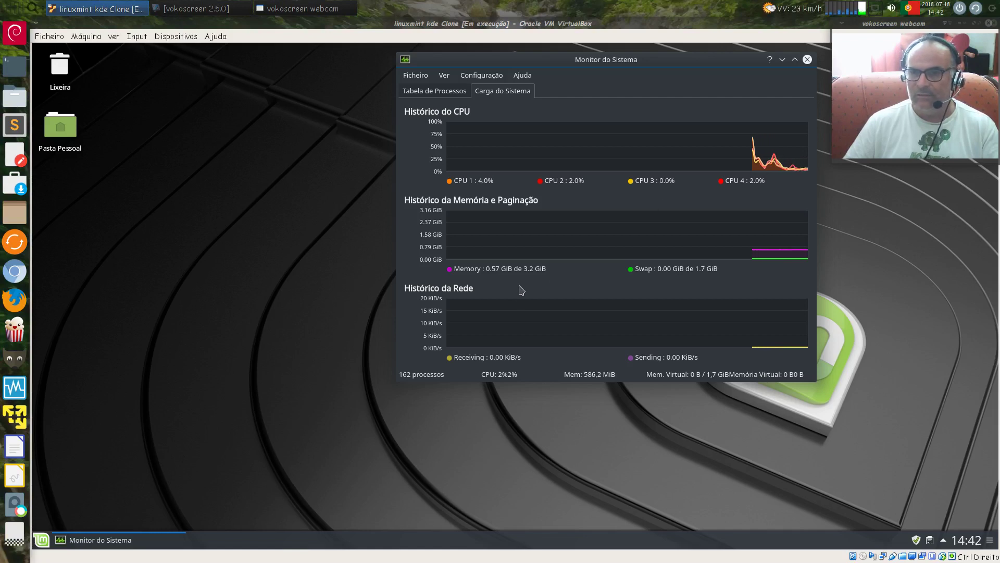
drag(667, 78, 563, 126)
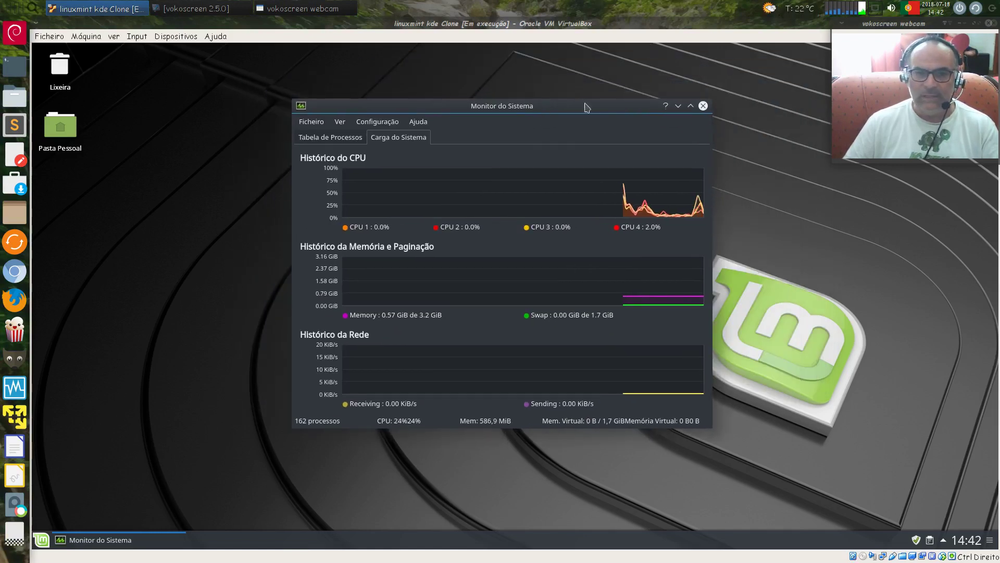
click(704, 107)
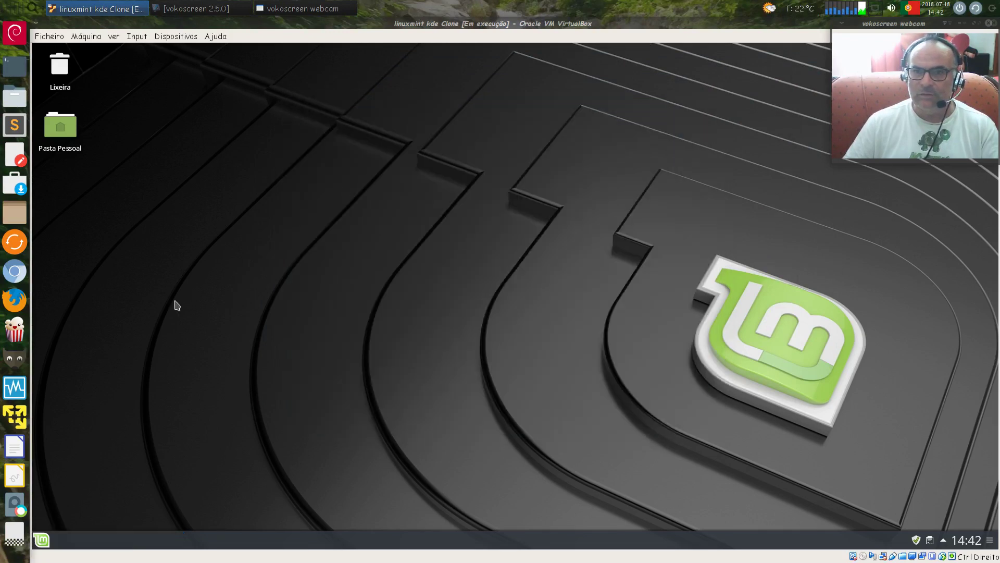
Set the compositor's rendering backend to XRender in the display settings of System Settings and apply it
click(41, 541)
click(104, 288)
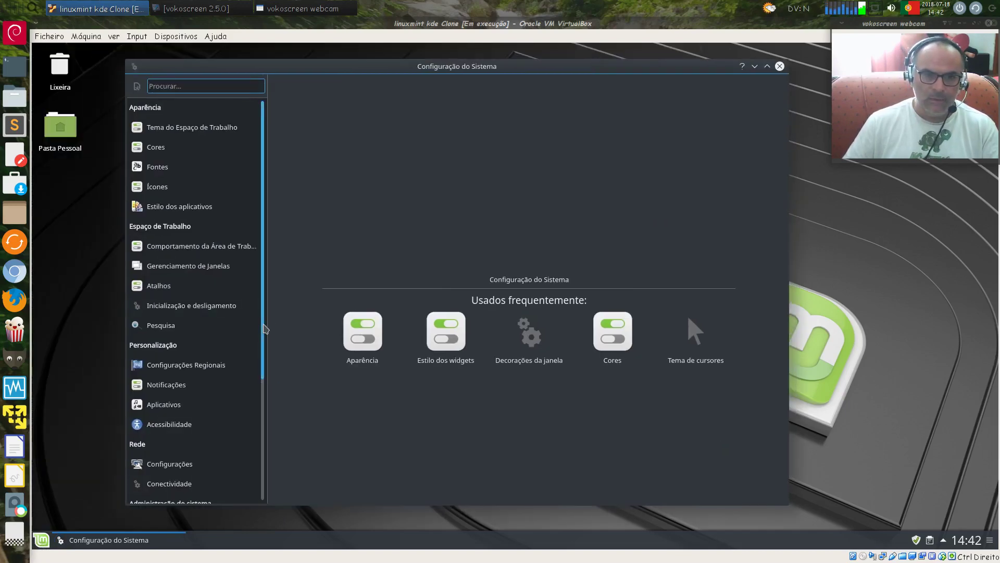
drag(270, 324, 184, 450)
click(170, 411)
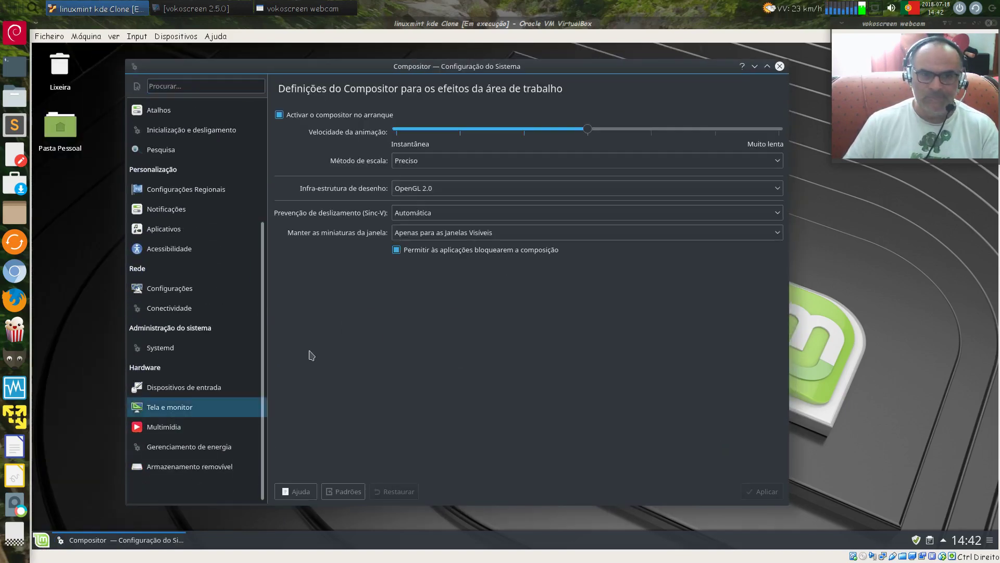
click(424, 190)
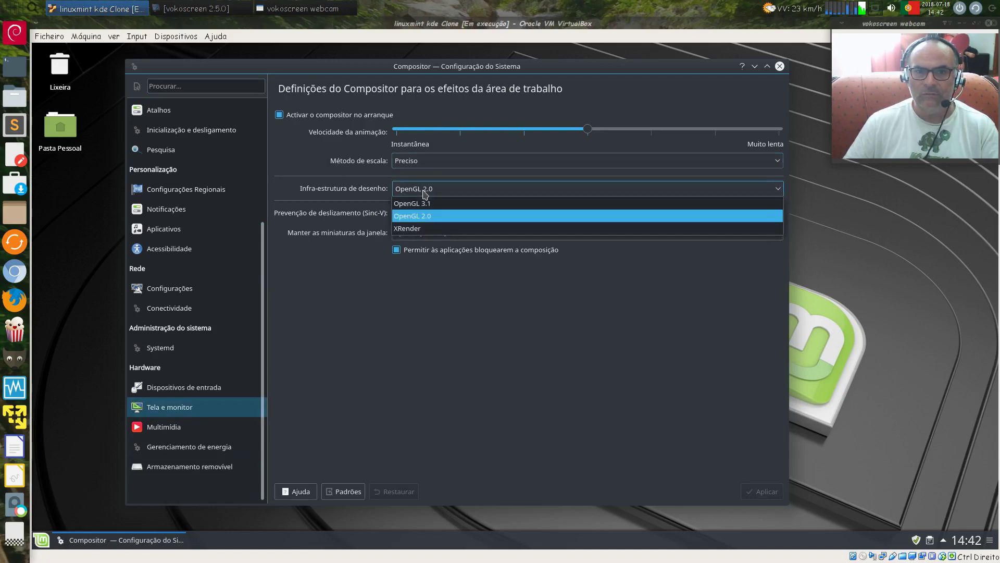
click(425, 190)
click(425, 191)
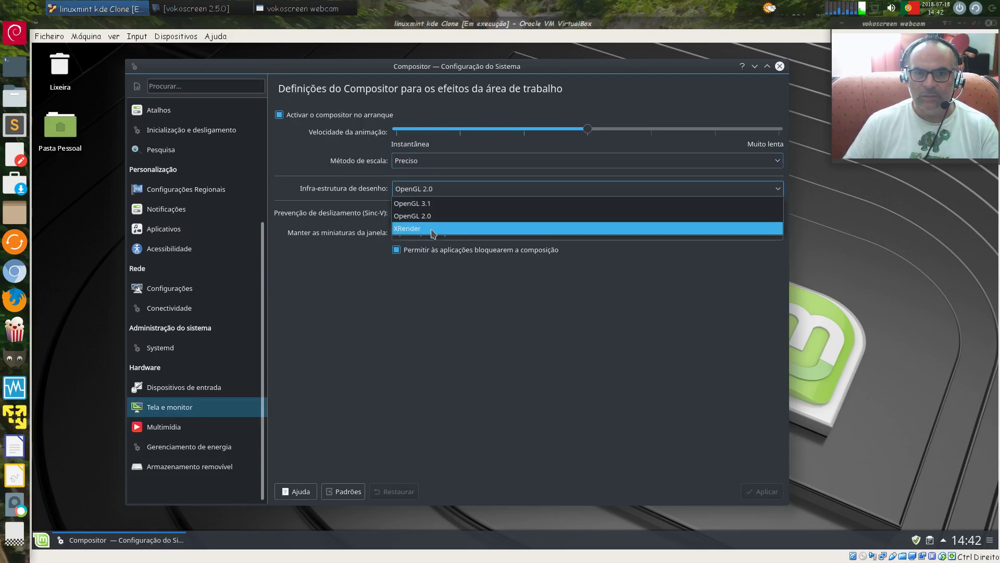
click(409, 229)
click(775, 495)
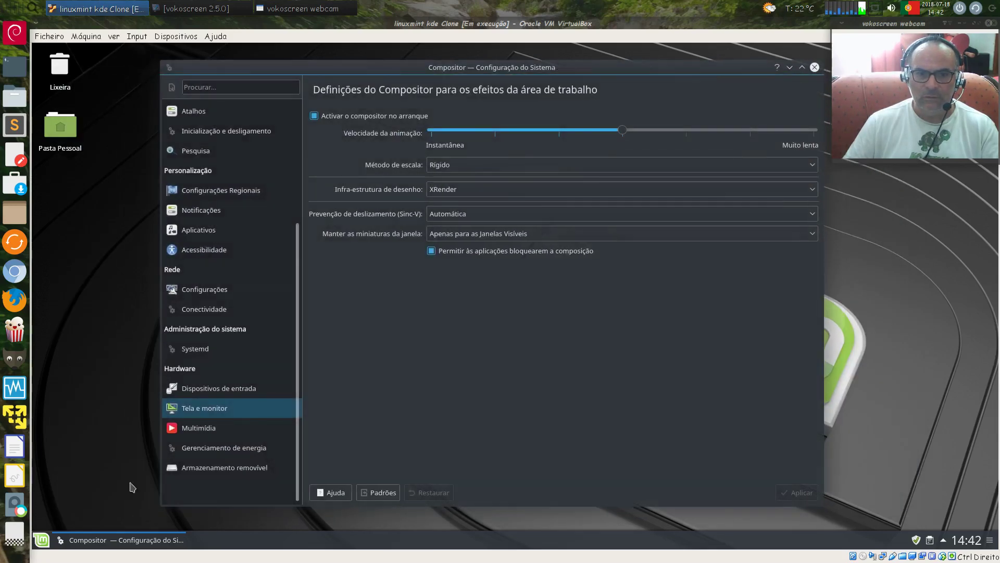
Check the desktop effects by opening the application launcher and moving a home folder window around, and close both
click(39, 542)
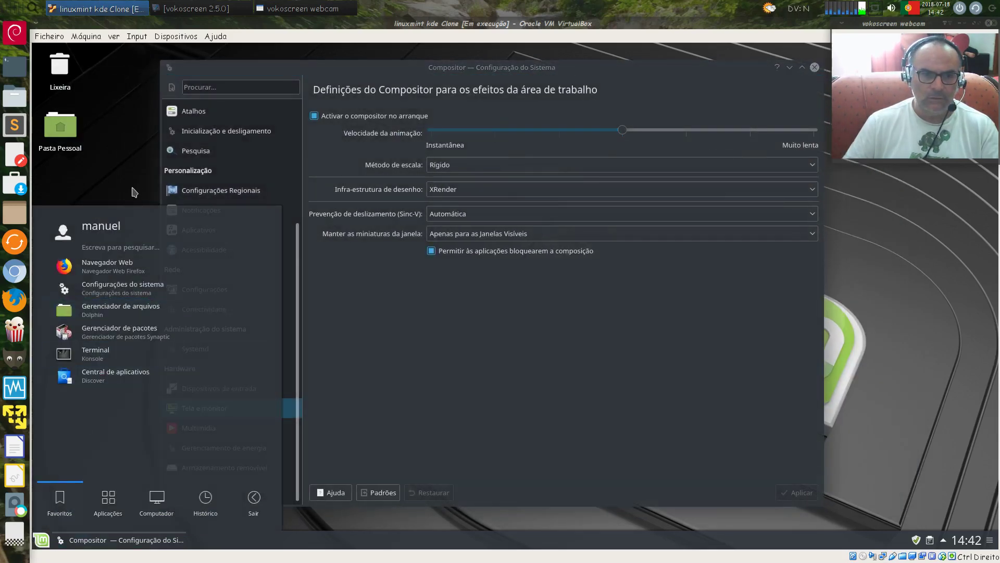
click(116, 197)
click(79, 127)
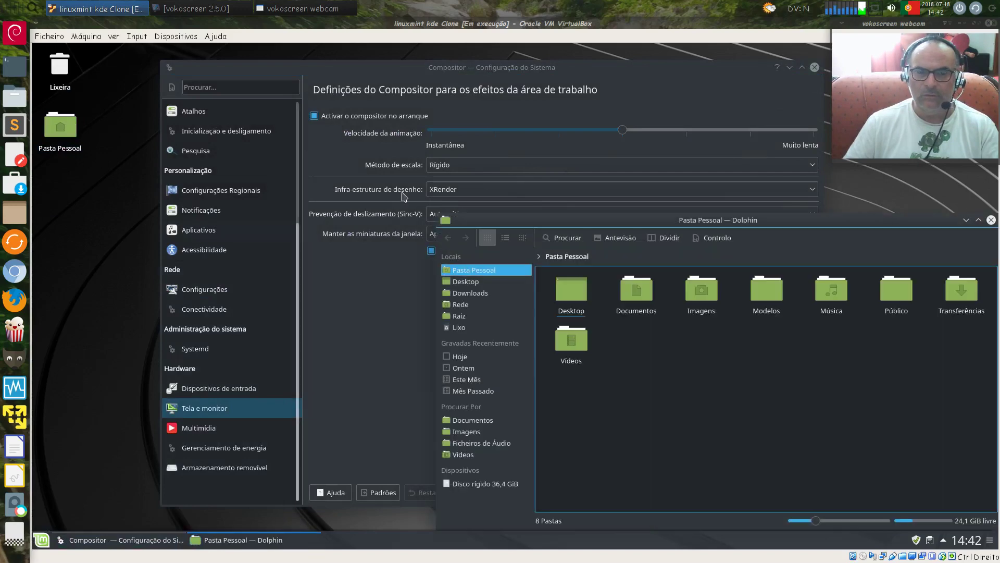
drag(760, 221, 450, 136)
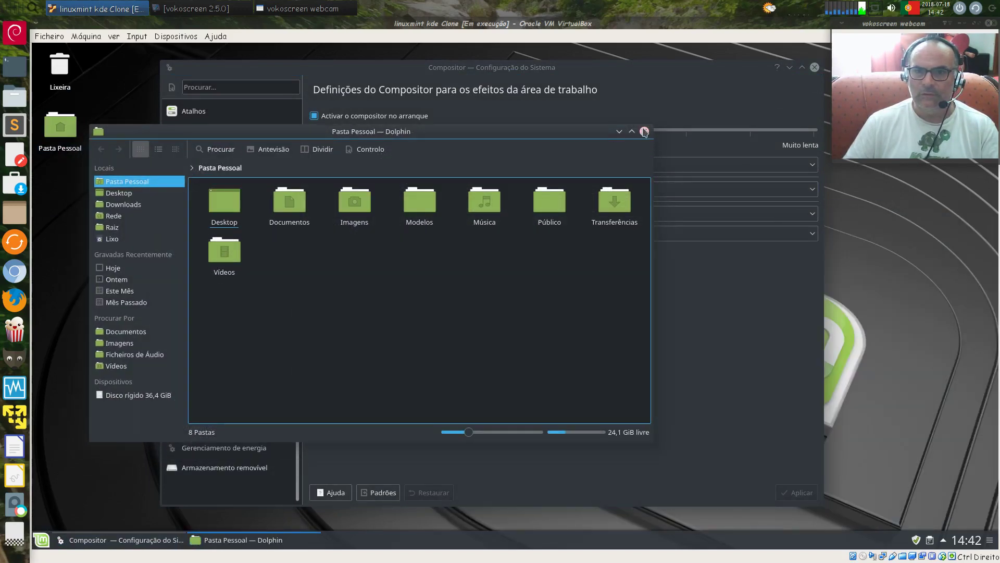
click(644, 131)
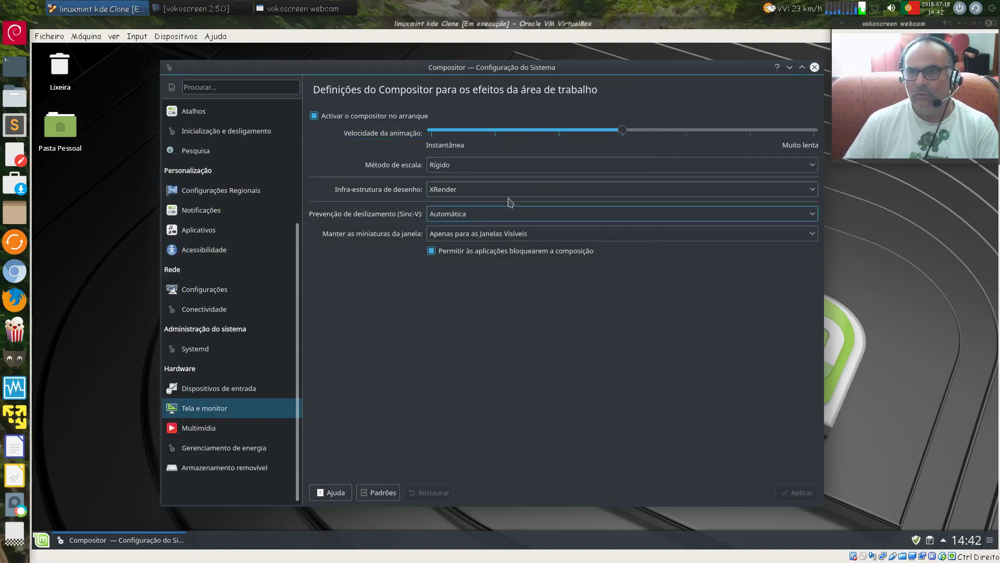
Try OpenGL 2.0 as the compositor's rendering backend, and switch the selection back to XRender
click(444, 191)
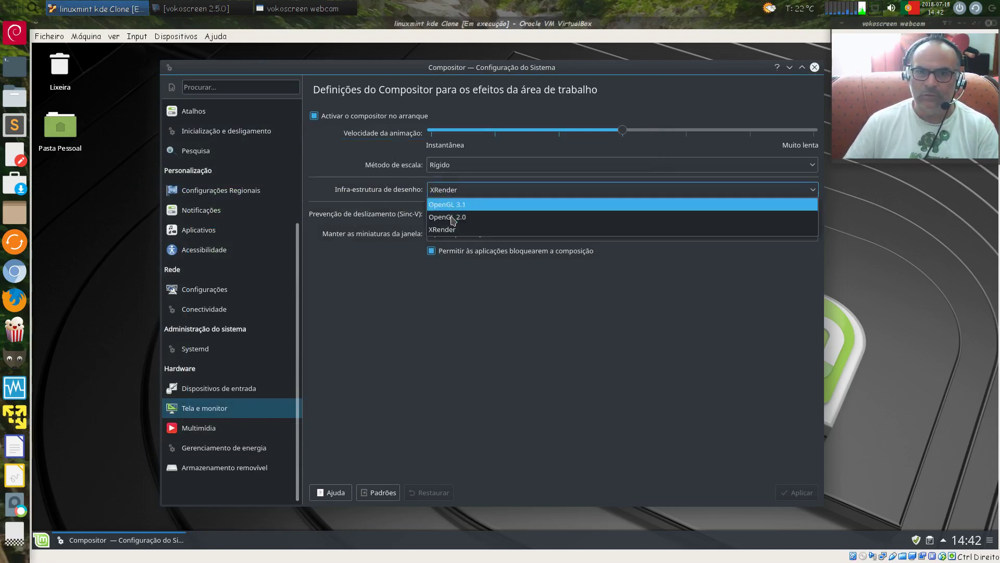
click(452, 217)
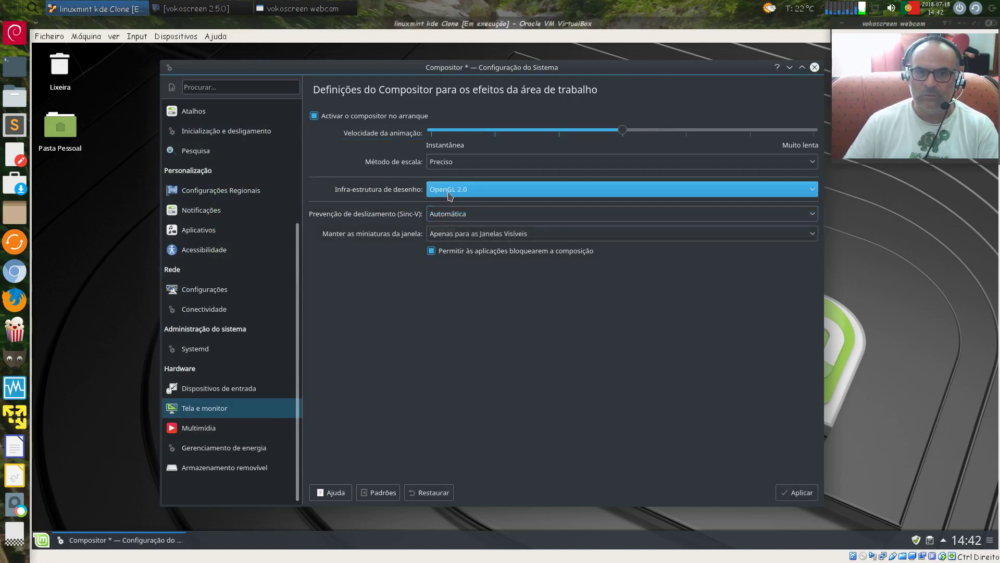
click(450, 194)
click(452, 228)
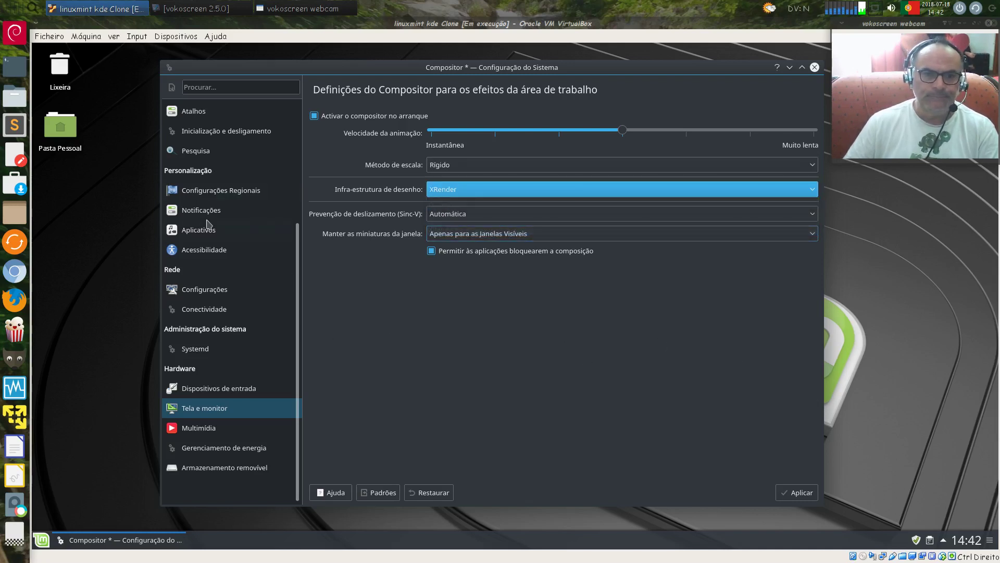
Add "português europeu" to the preferred languages in the regional settings
click(211, 191)
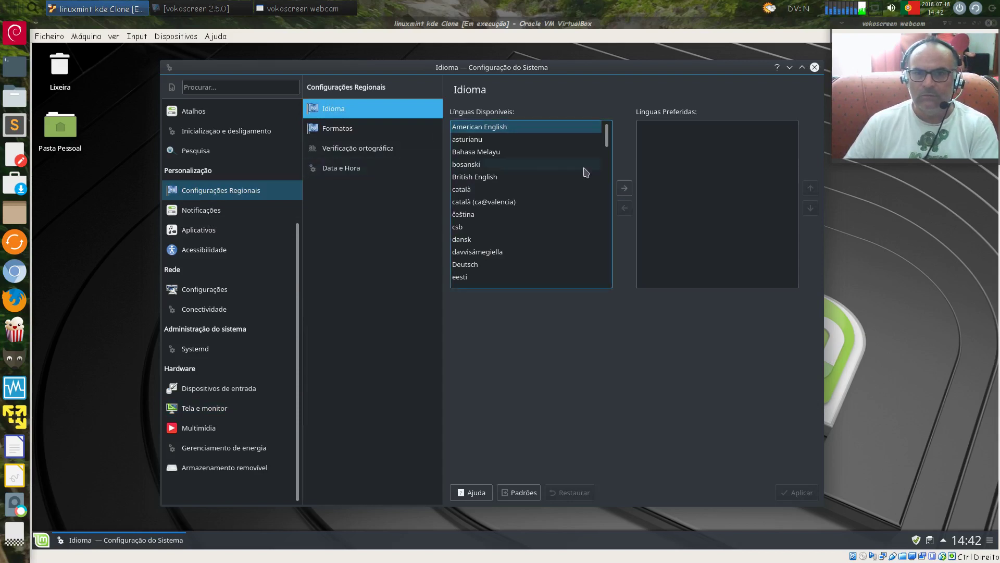
scroll(513, 179, down, 2)
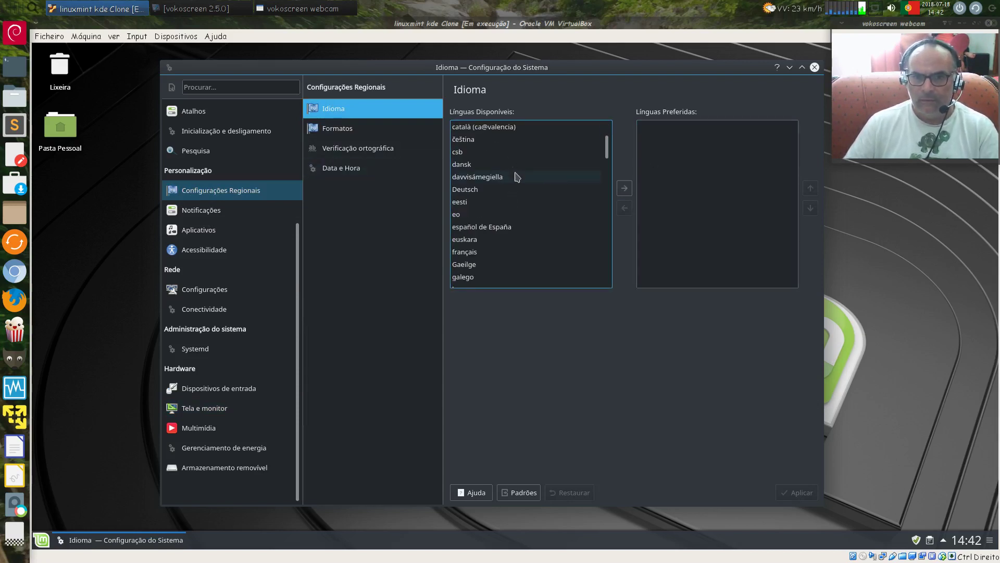
scroll(516, 178, down, 5)
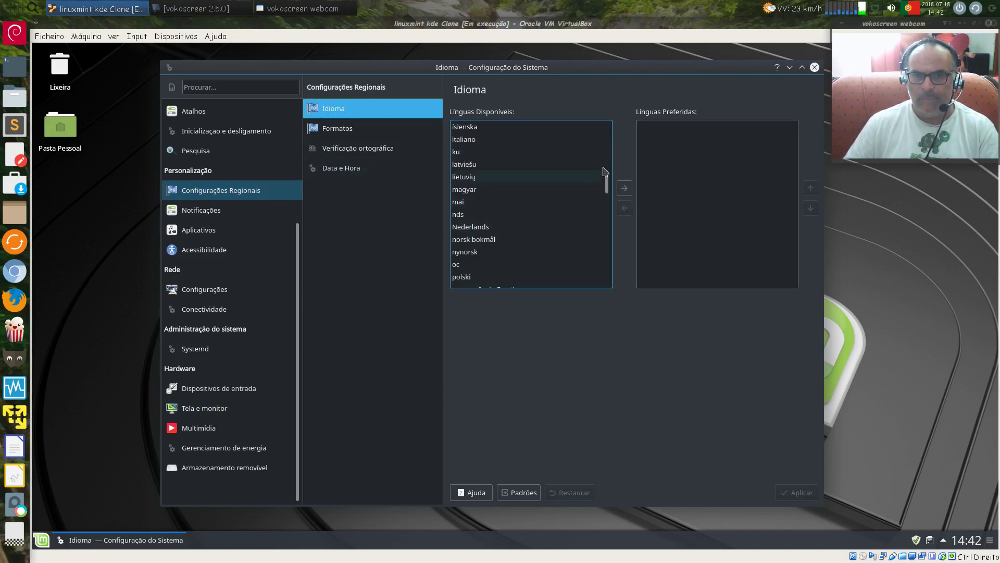
scroll(521, 203, down, 3)
click(520, 202)
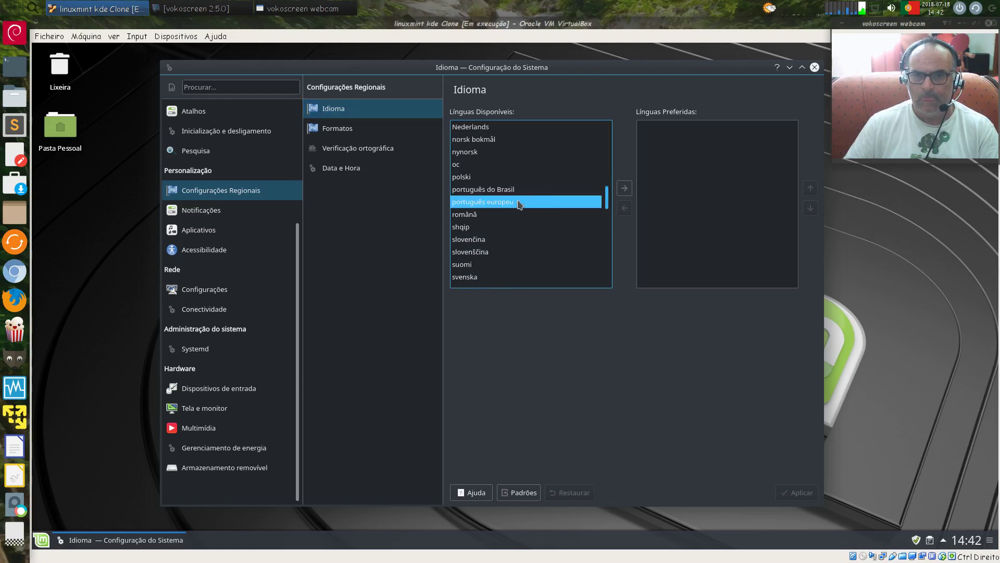
click(625, 188)
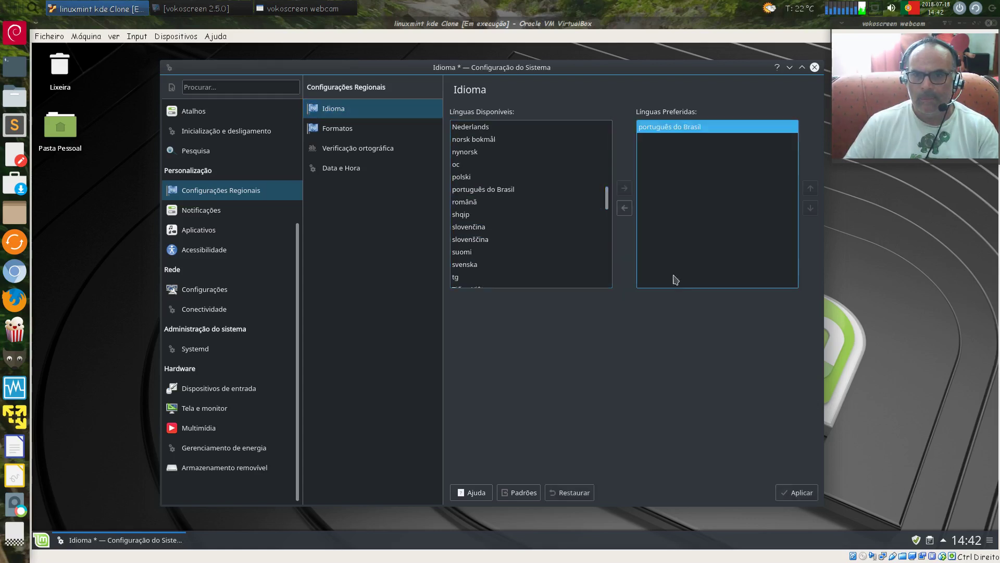
Look through the regional formats and the workspace theme, desktop theme, colour, font, icon and widget style settings
click(344, 130)
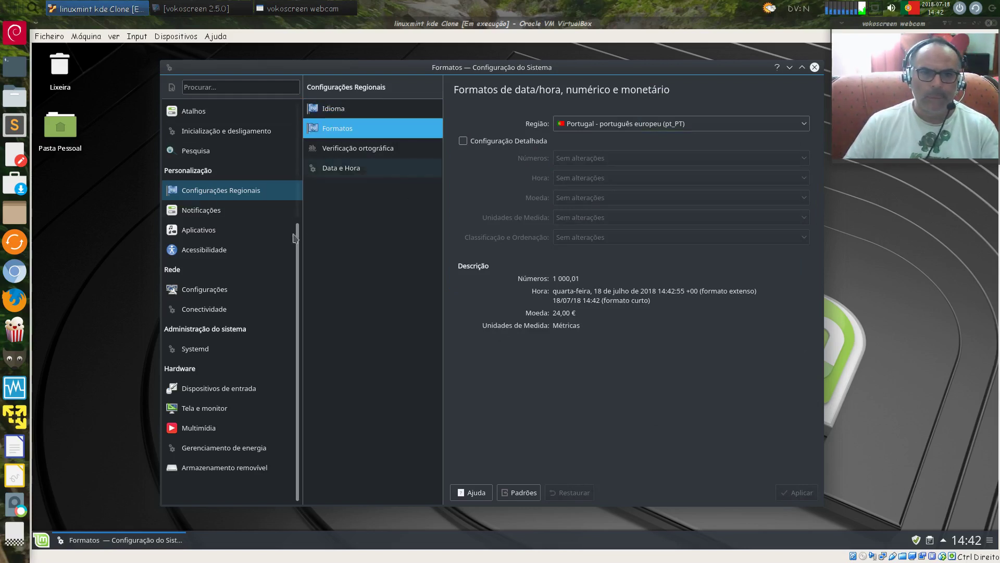
scroll(291, 250, up, 5)
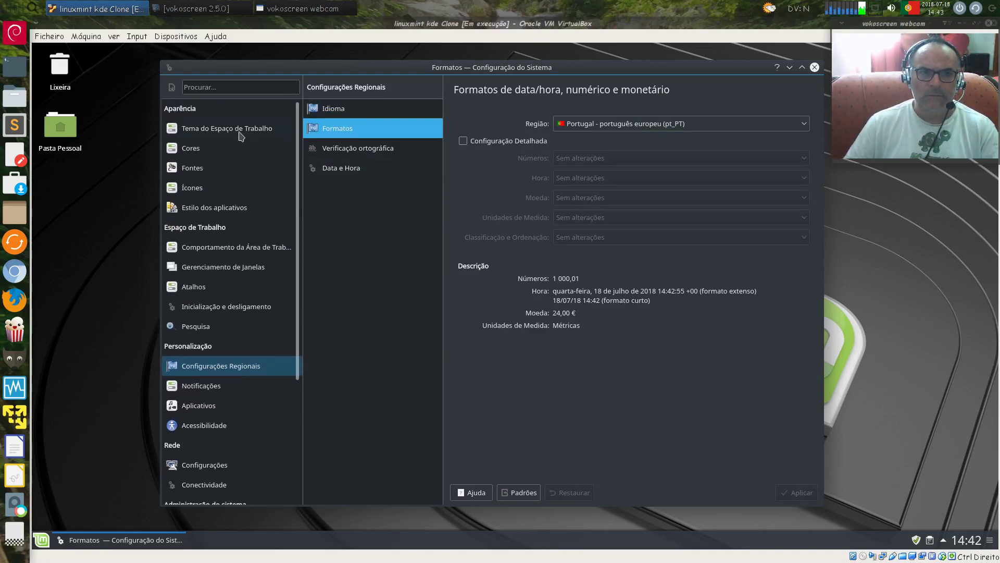
click(203, 131)
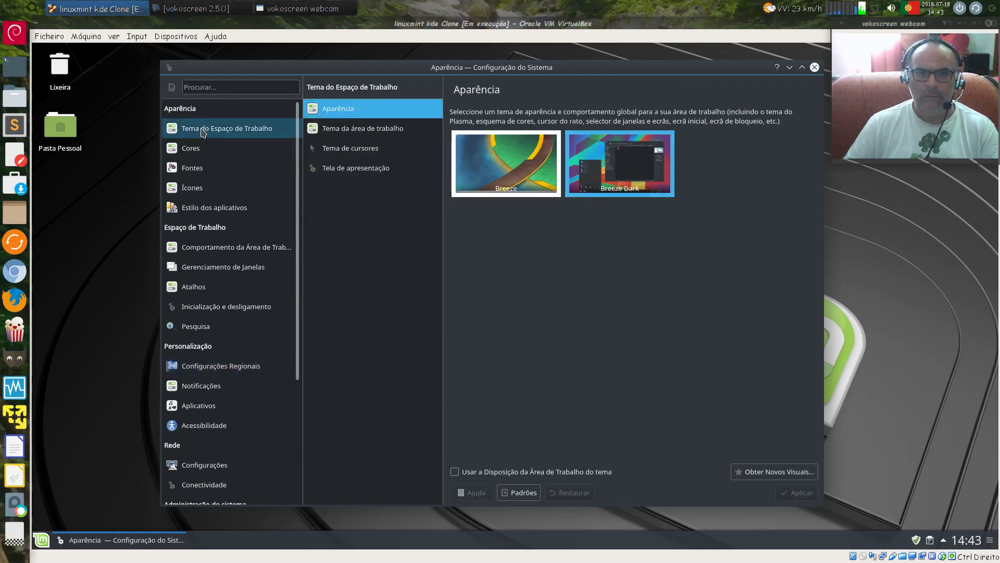
click(340, 128)
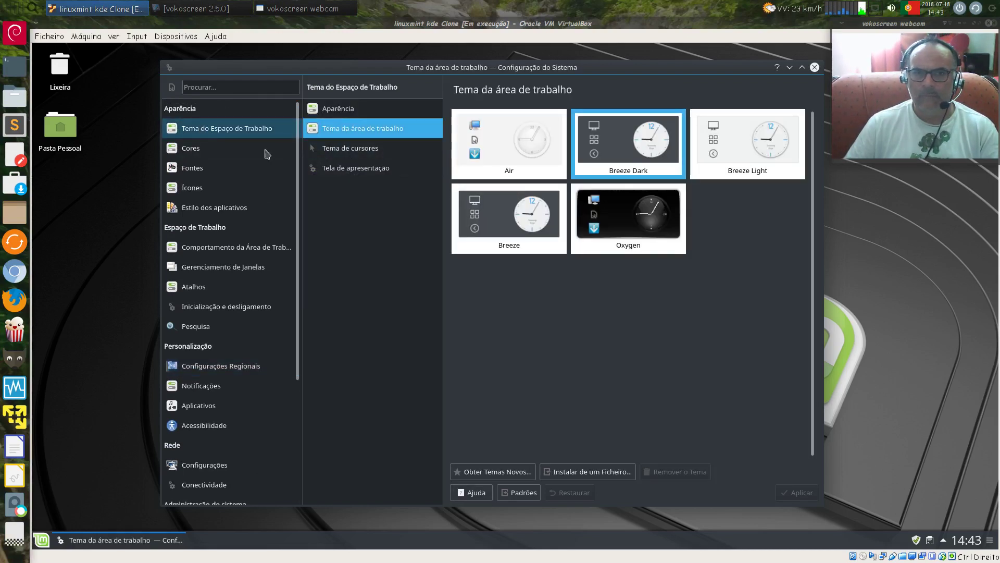
click(188, 154)
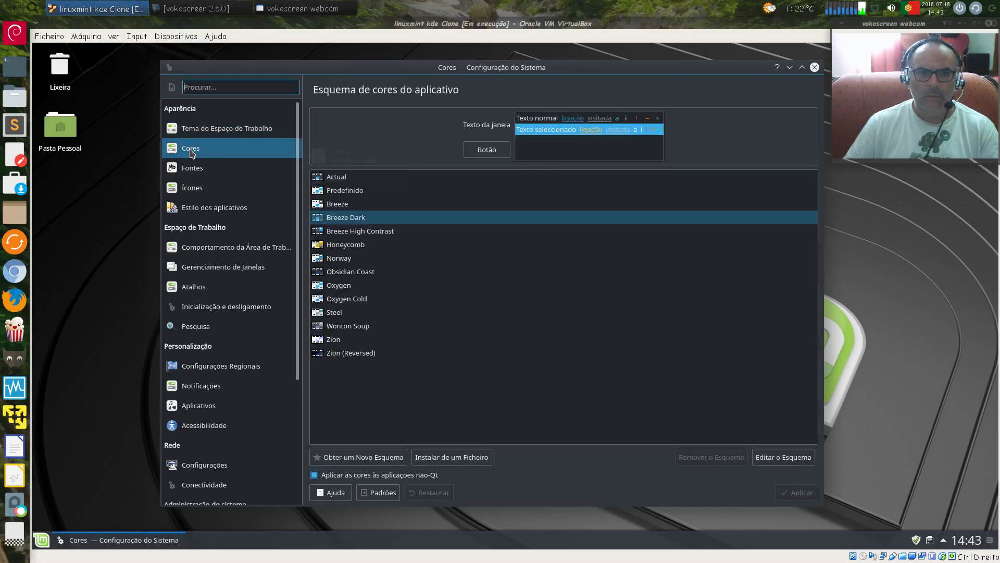
click(194, 170)
click(194, 190)
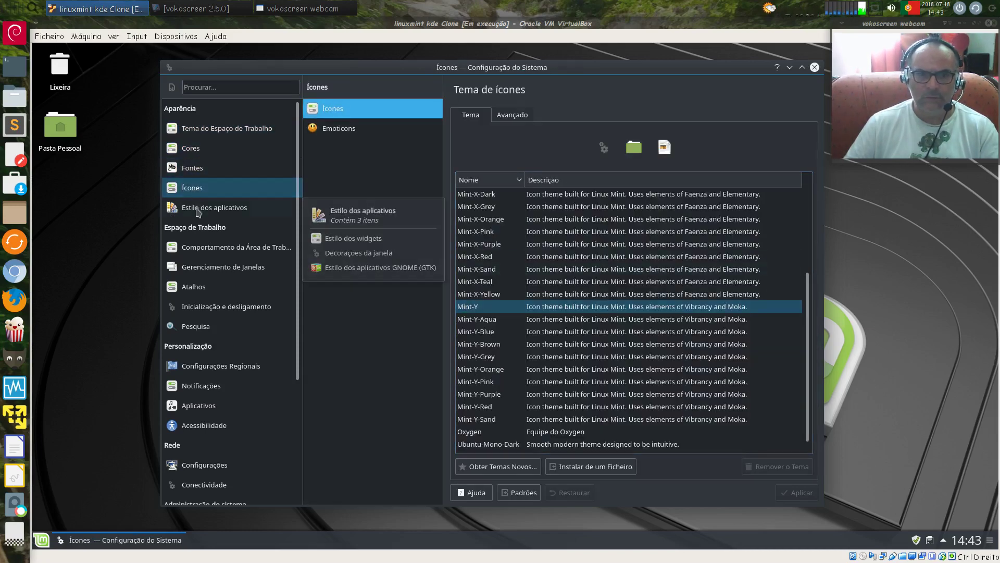
click(197, 210)
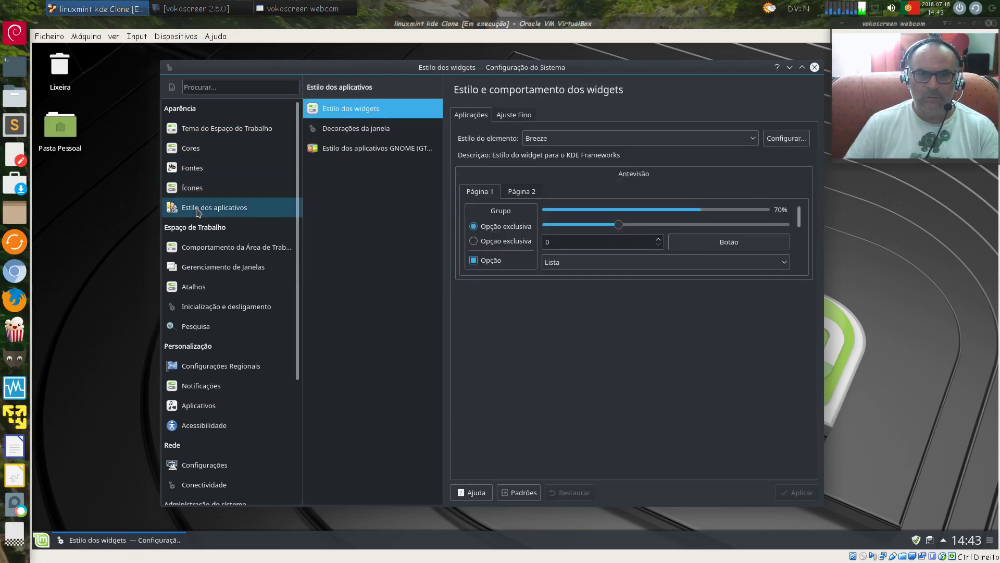
Set both the GTK2 and GTK3 themes for GNOME applications to Breeze-Dark and apply the changes
click(353, 149)
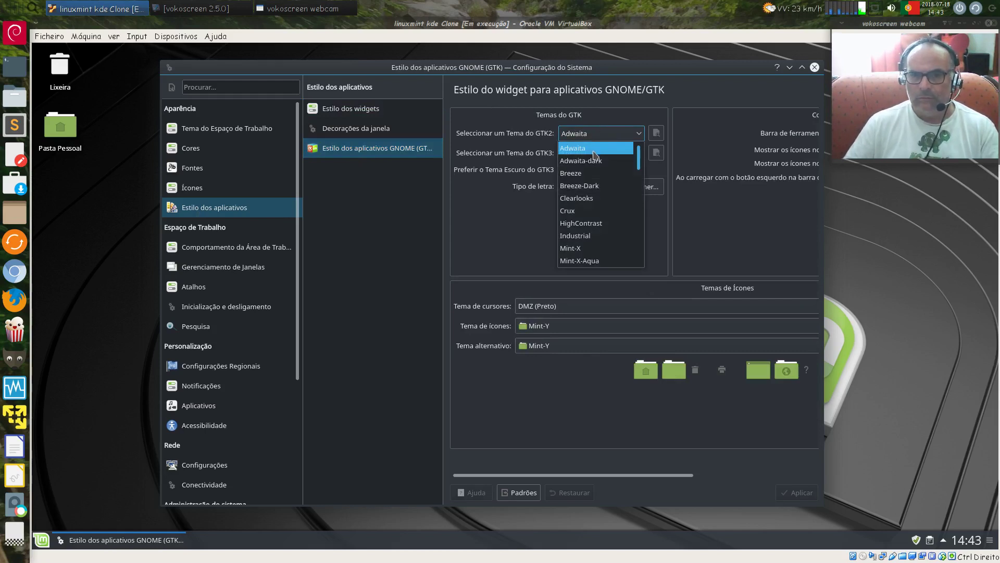
click(597, 185)
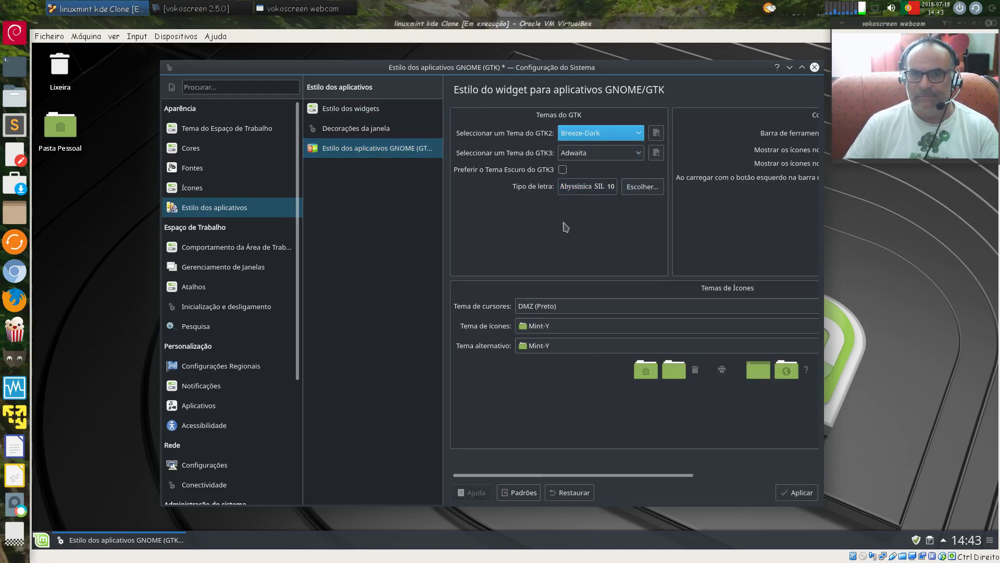
click(796, 492)
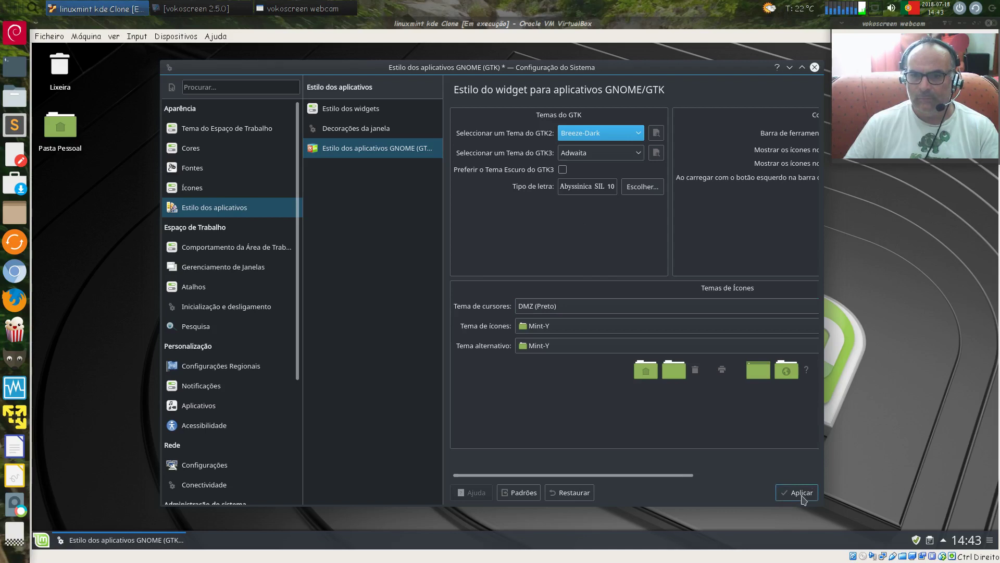
click(585, 154)
click(579, 205)
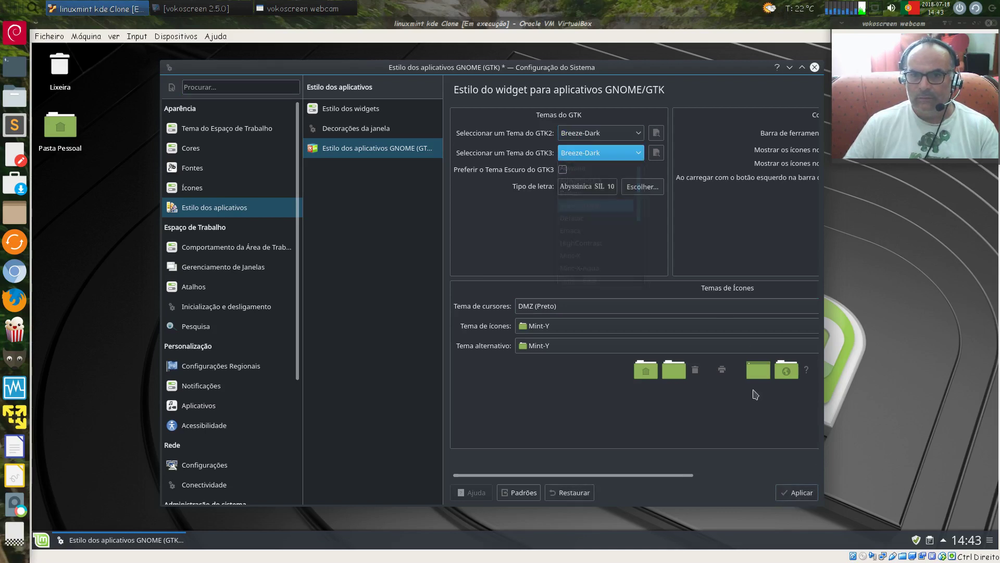
click(796, 492)
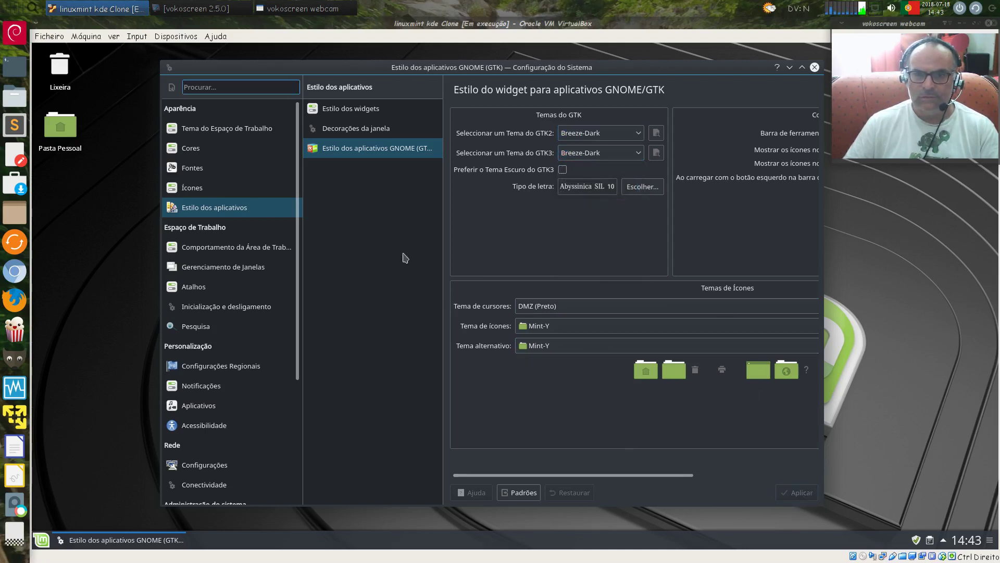
Set the cursor theme for GNOME/GTK applications to Breeze and apply it
click(529, 305)
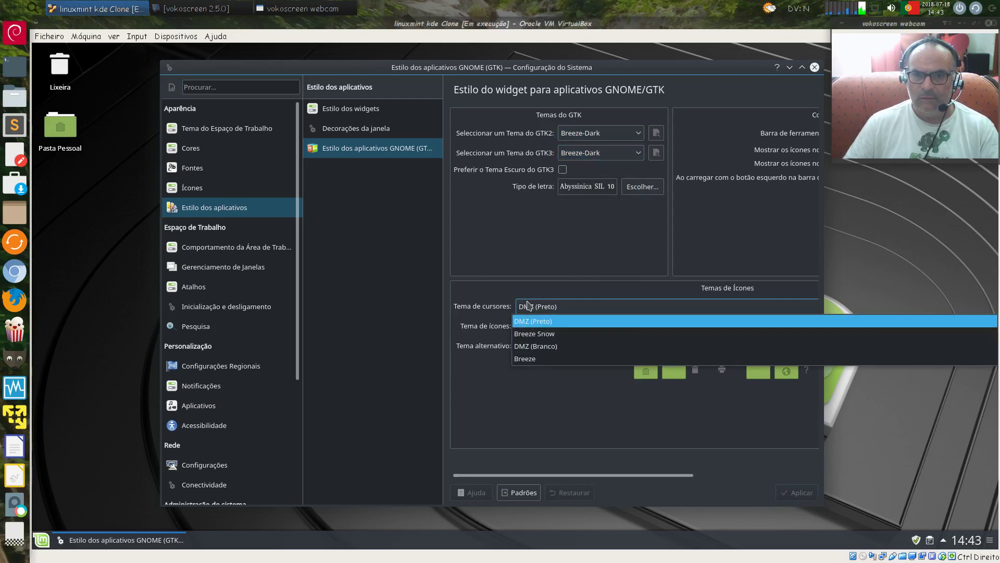
click(529, 359)
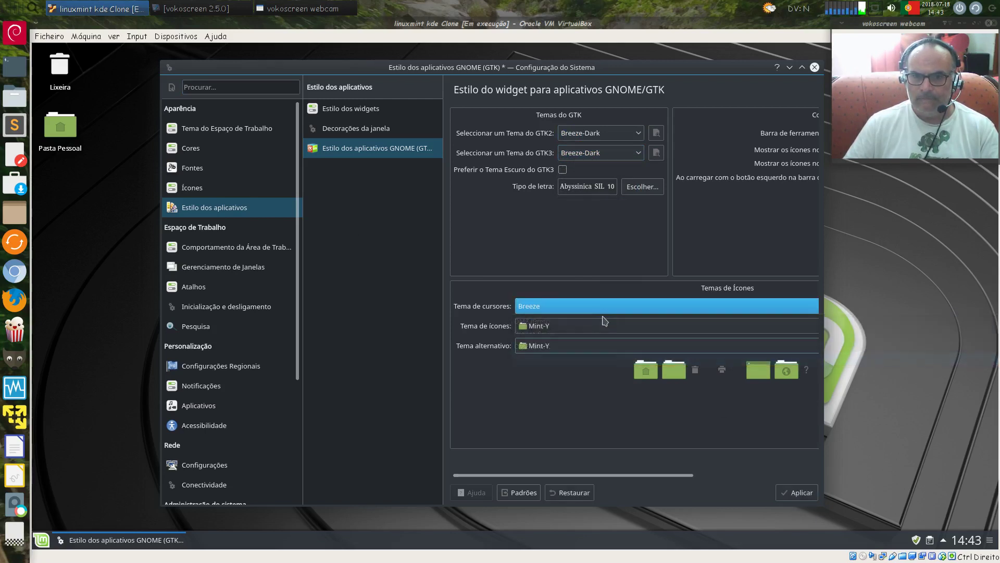
click(796, 493)
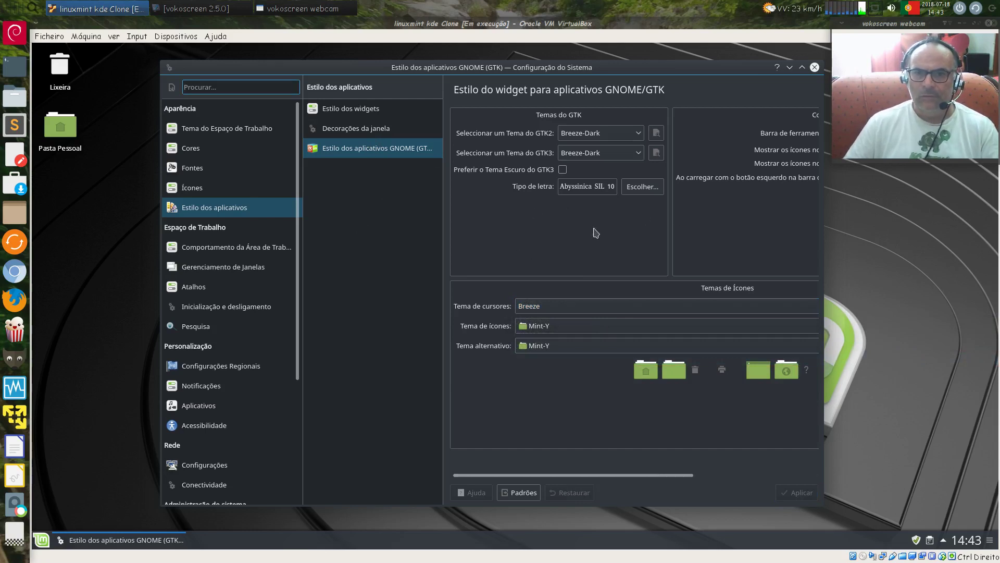
Open the font selection for GNOME/GTK applications and set the font size to 11
key(Tab)
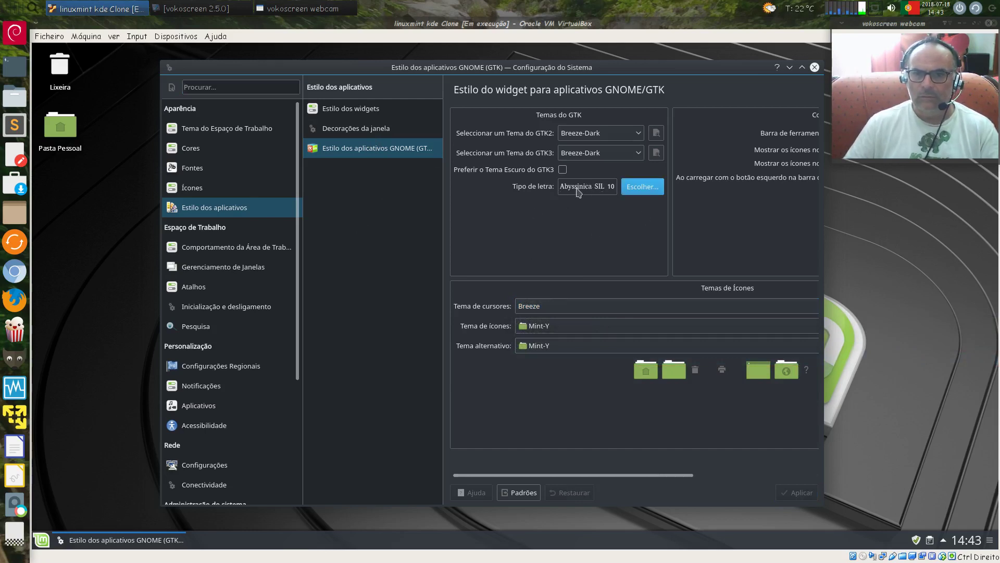
click(644, 187)
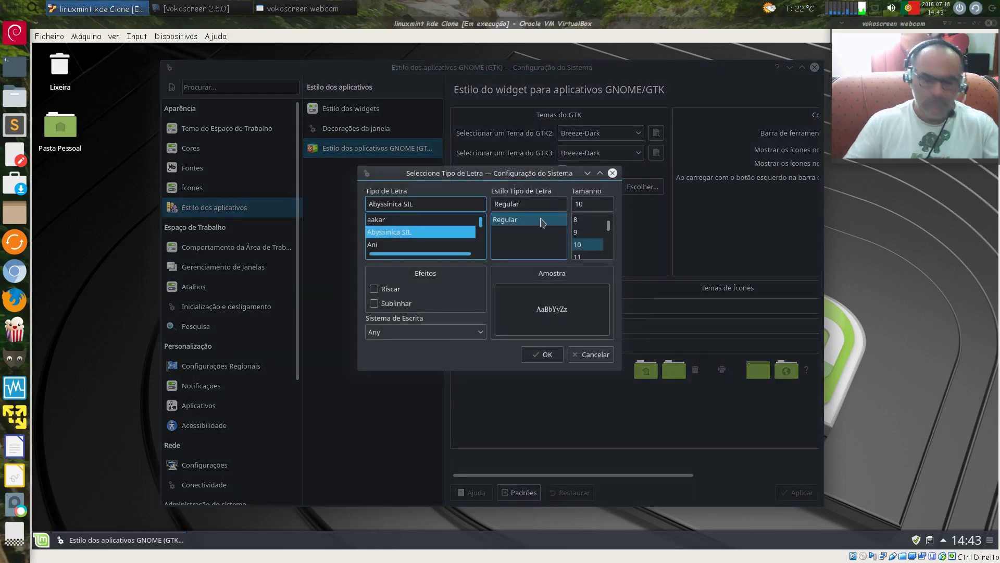
key(s)
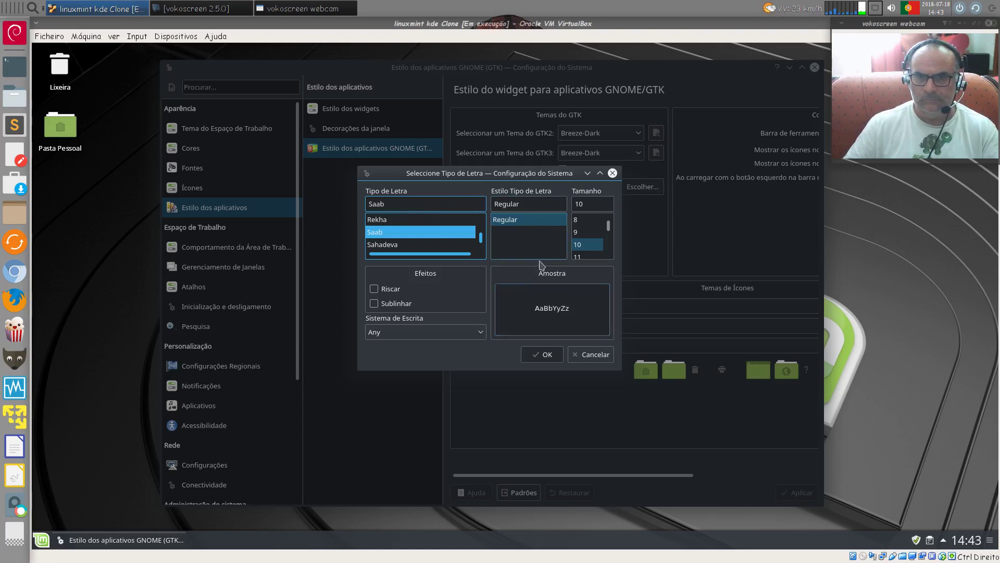
click(582, 258)
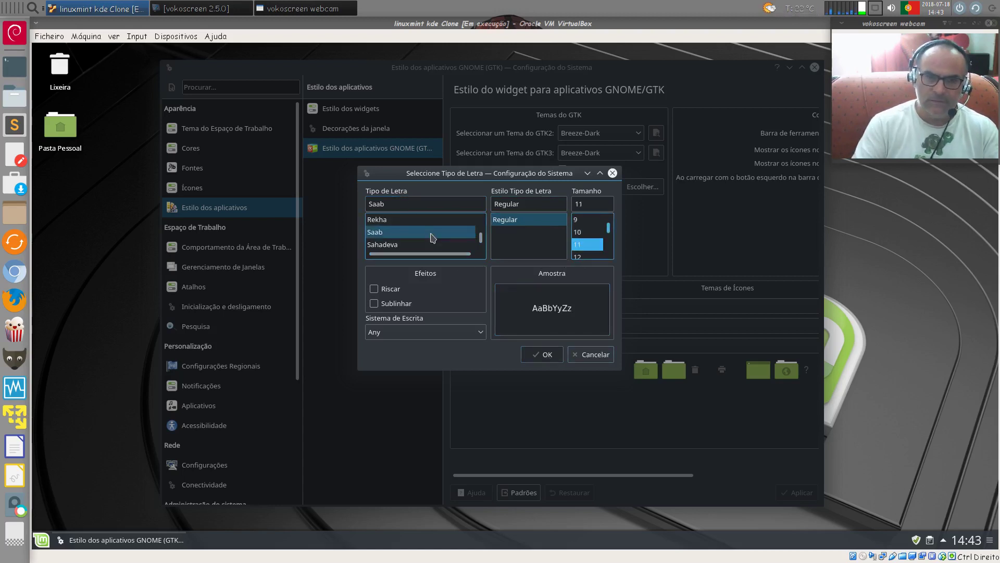
Browse the font list for GNOME/GTK applications and try the Sahadeva, Sans Serif and Sawasdee fonts
scroll(427, 239, down, 2)
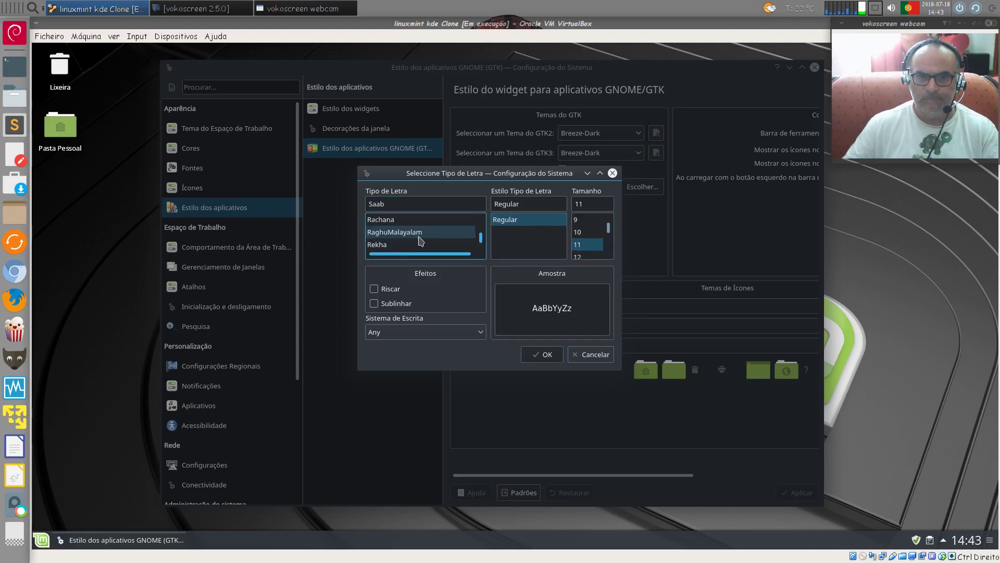
scroll(420, 241, up, 5)
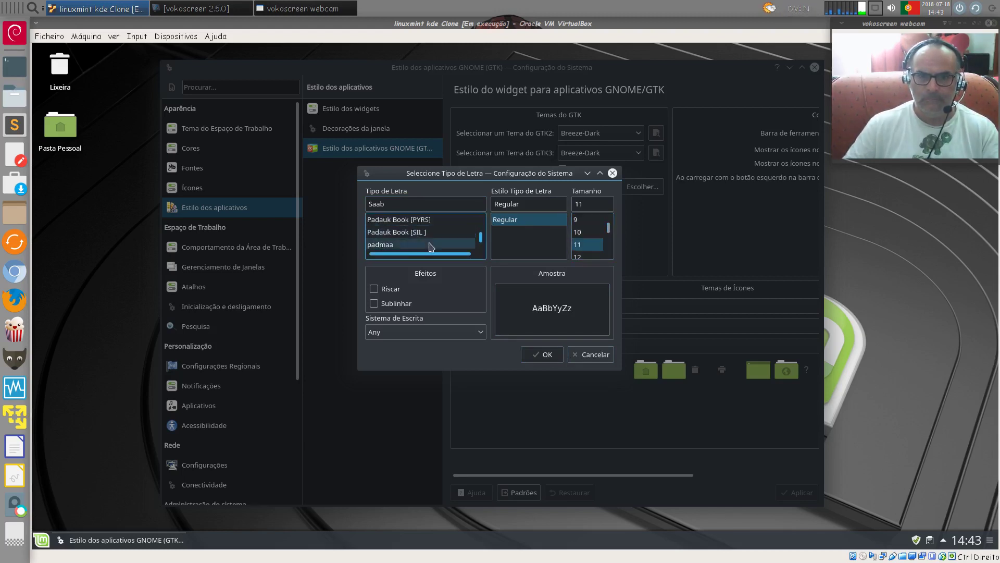
scroll(432, 246, up, 4)
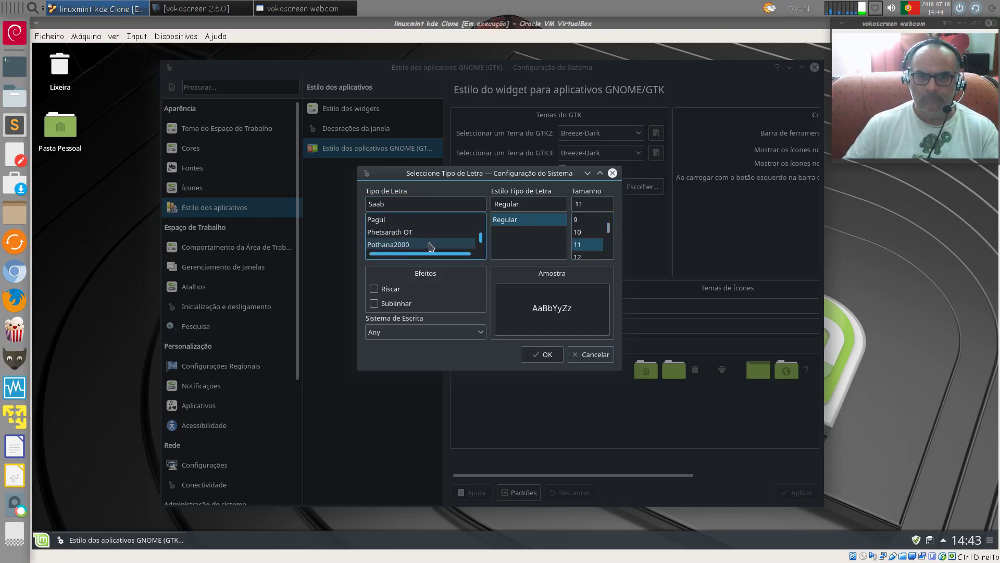
scroll(432, 246, up, 2)
scroll(431, 246, up, 10)
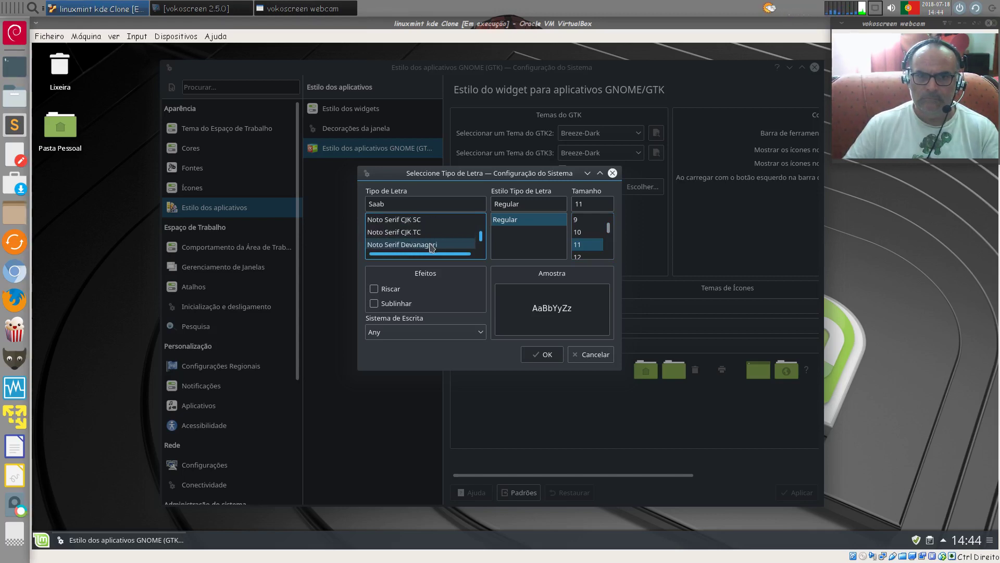
scroll(429, 251, up, 15)
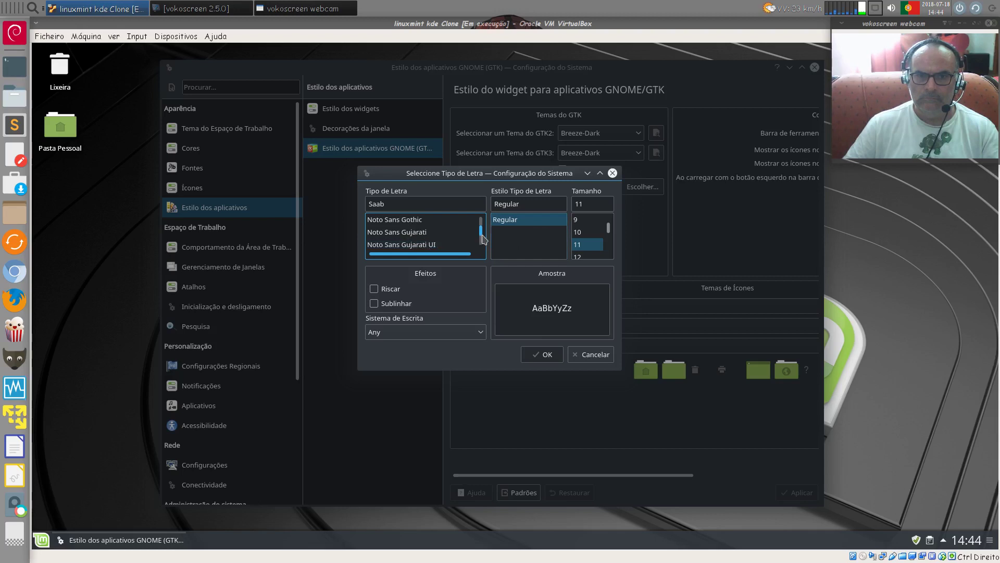
drag(480, 231, 481, 240)
scroll(446, 229, up, 1)
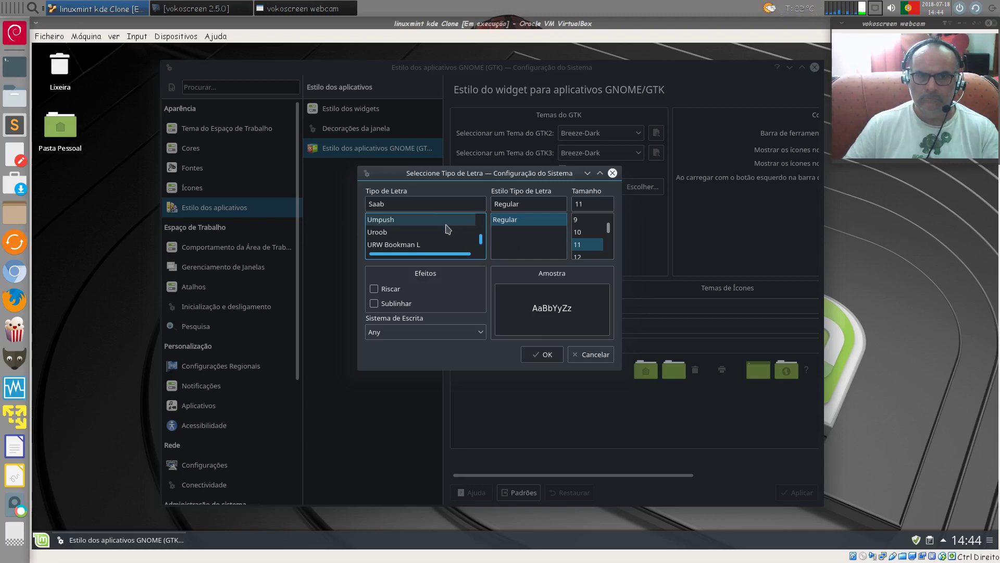
scroll(446, 228, up, 10)
click(443, 221)
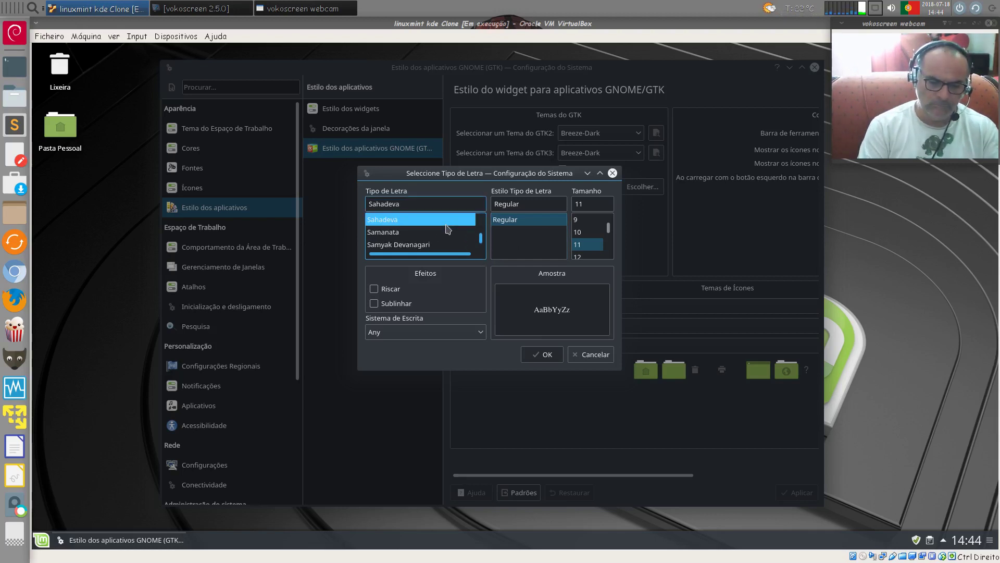
scroll(432, 240, up, 1)
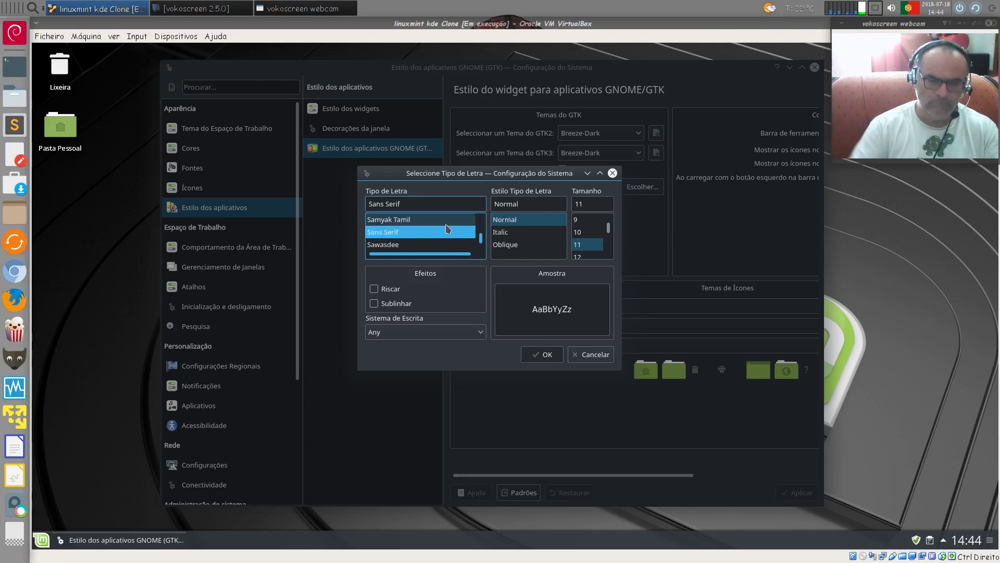
click(419, 244)
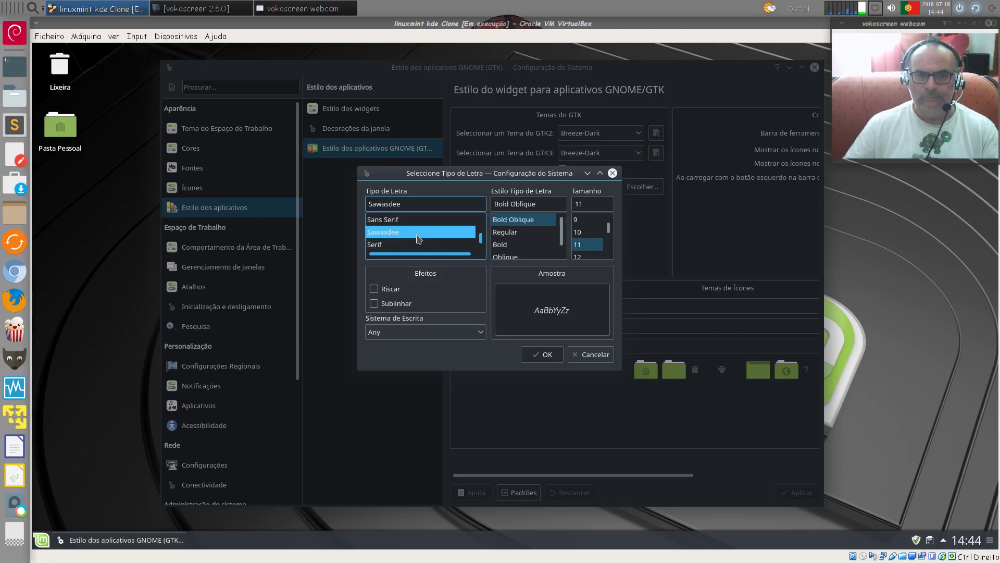
Choose Noto Sans as the font for GNOME/GTK applications and accept the selection
scroll(418, 239, up, 6)
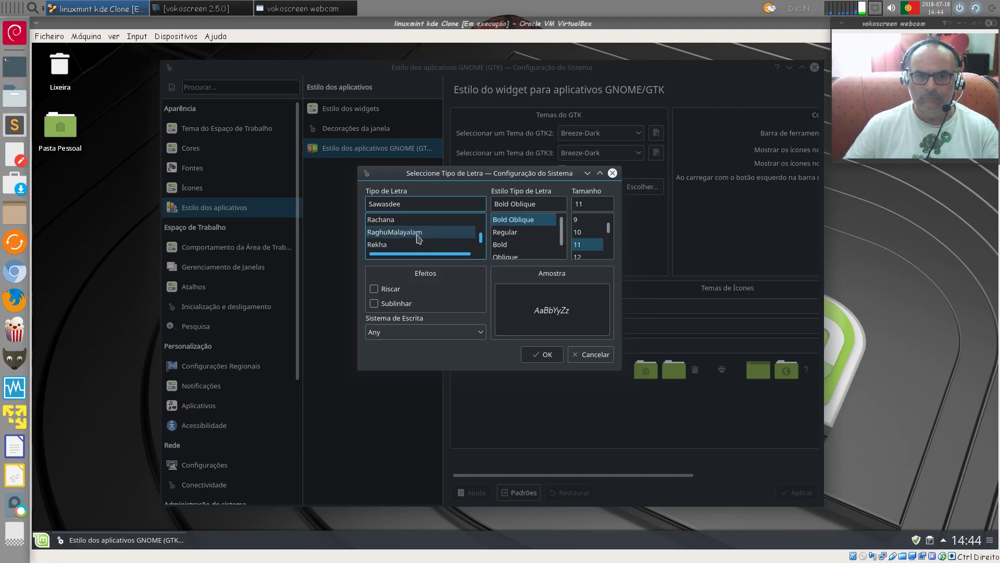
scroll(417, 238, up, 1)
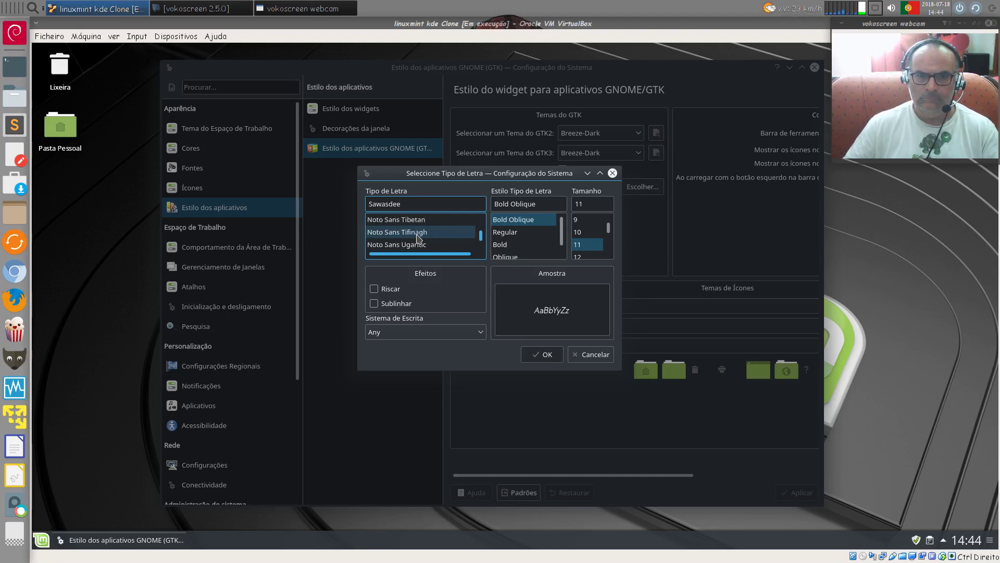
scroll(418, 238, up, 5)
scroll(418, 239, up, 7)
scroll(418, 239, up, 3)
scroll(418, 239, up, 5)
scroll(418, 239, down, 3)
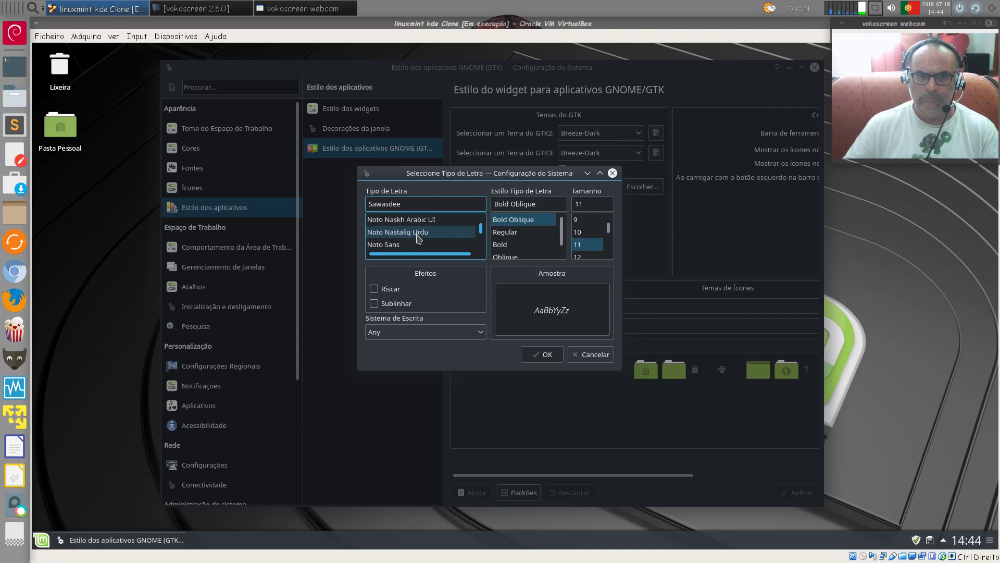
click(412, 220)
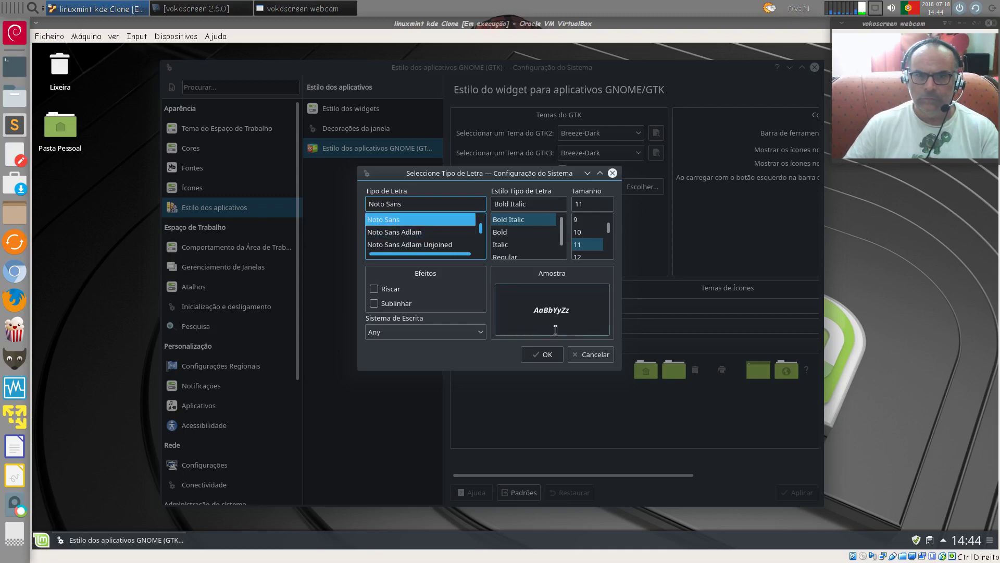
click(545, 354)
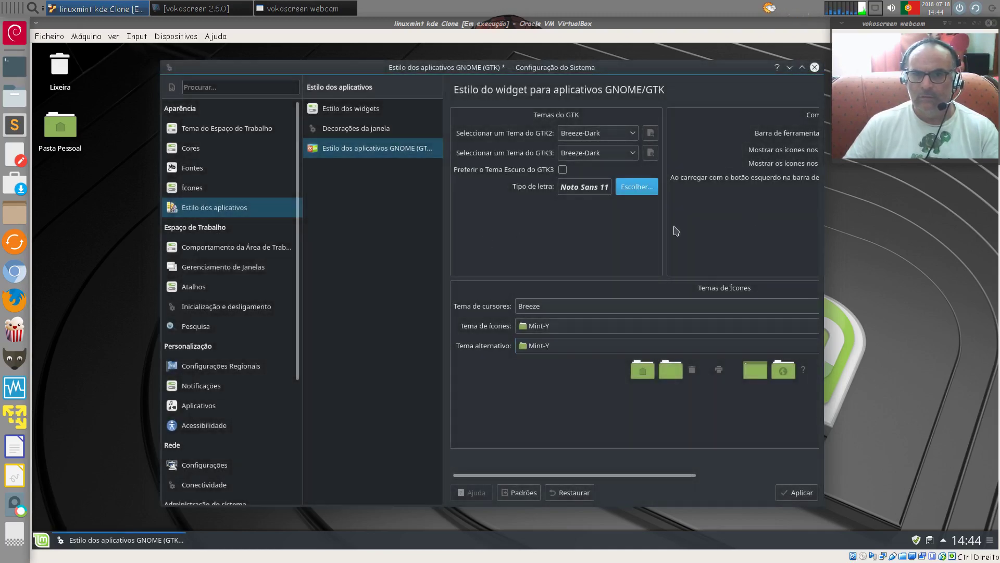
Reopen the GNOME/GTK font selection and change the font family to DejaVu Sans
click(622, 189)
scroll(422, 230, up, 3)
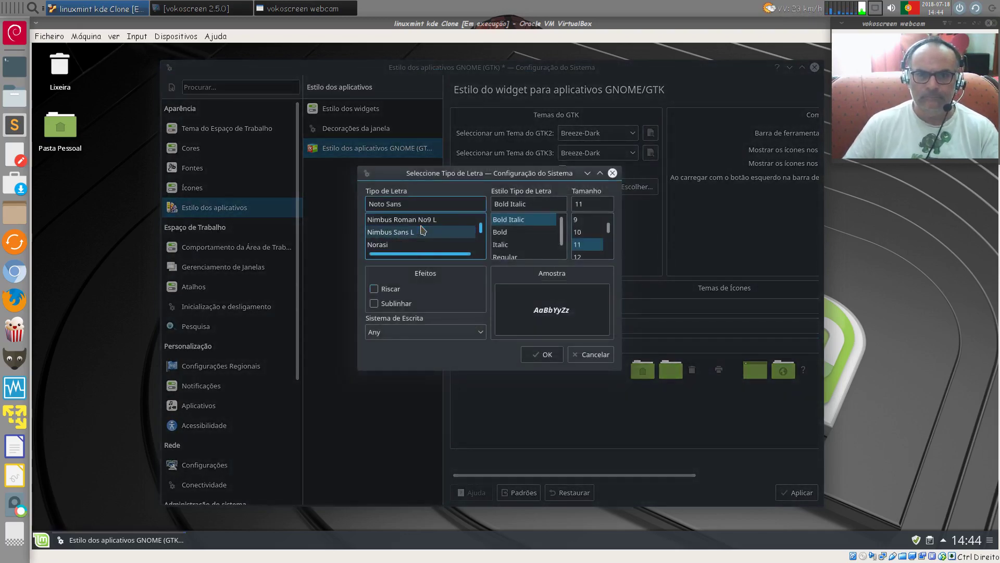
scroll(422, 231, up, 10)
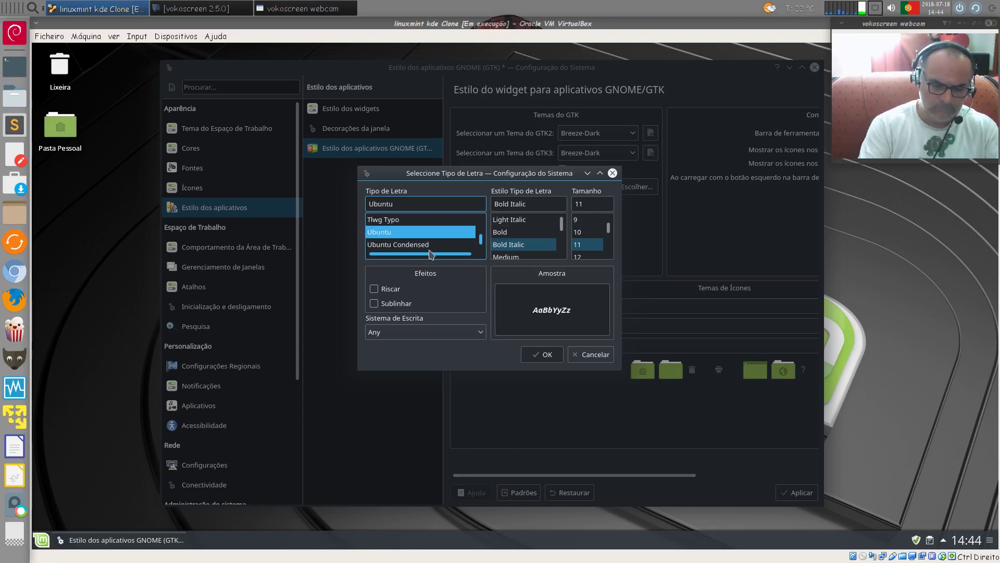
key(b)
scroll(431, 254, up, 5)
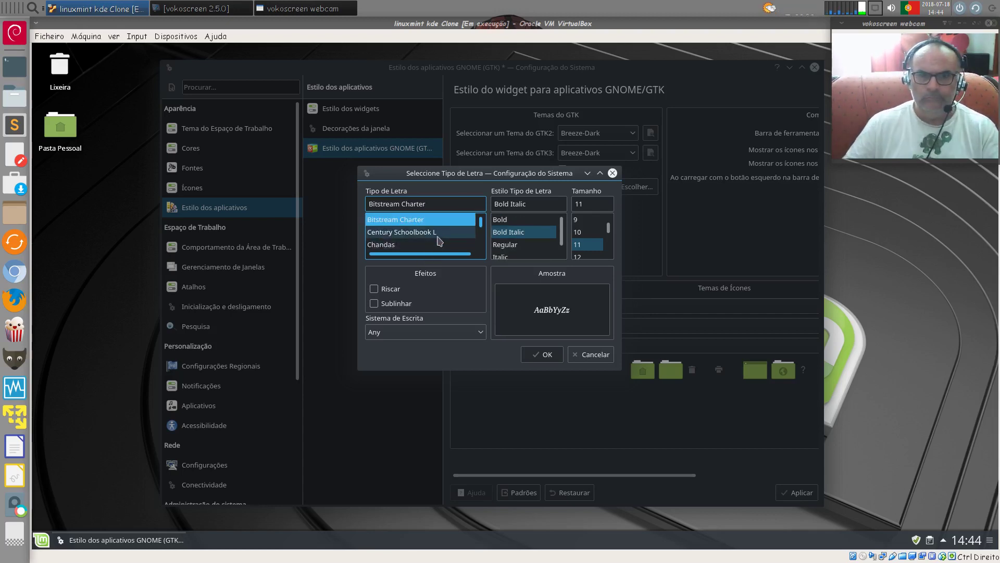
scroll(437, 228, down, 5)
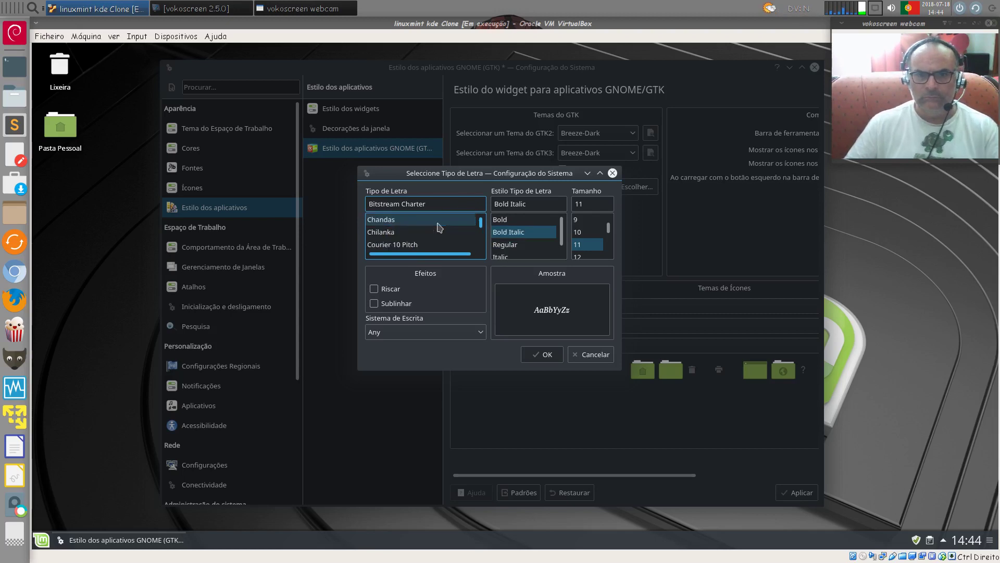
scroll(437, 227, up, 1)
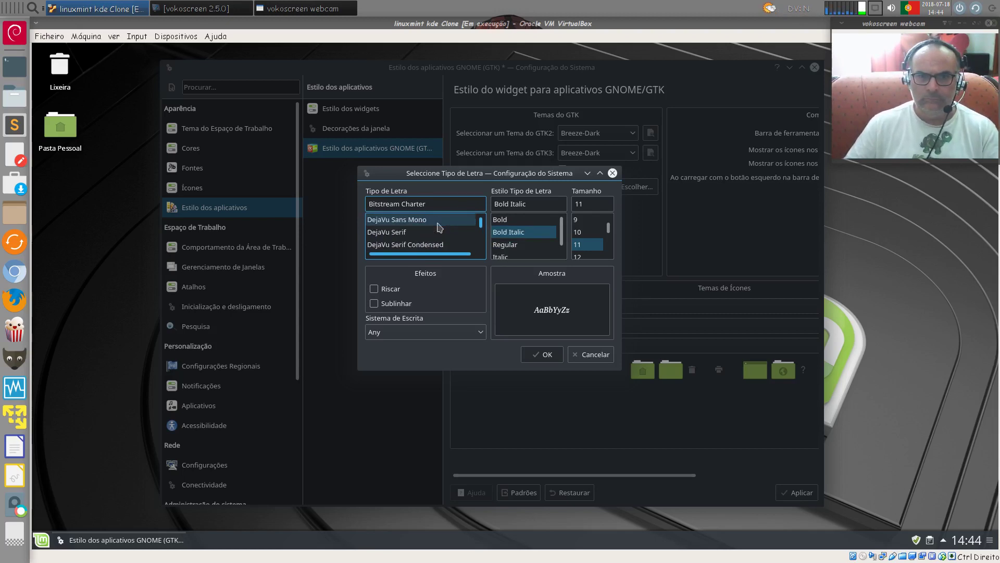
scroll(439, 227, up, 1)
click(438, 223)
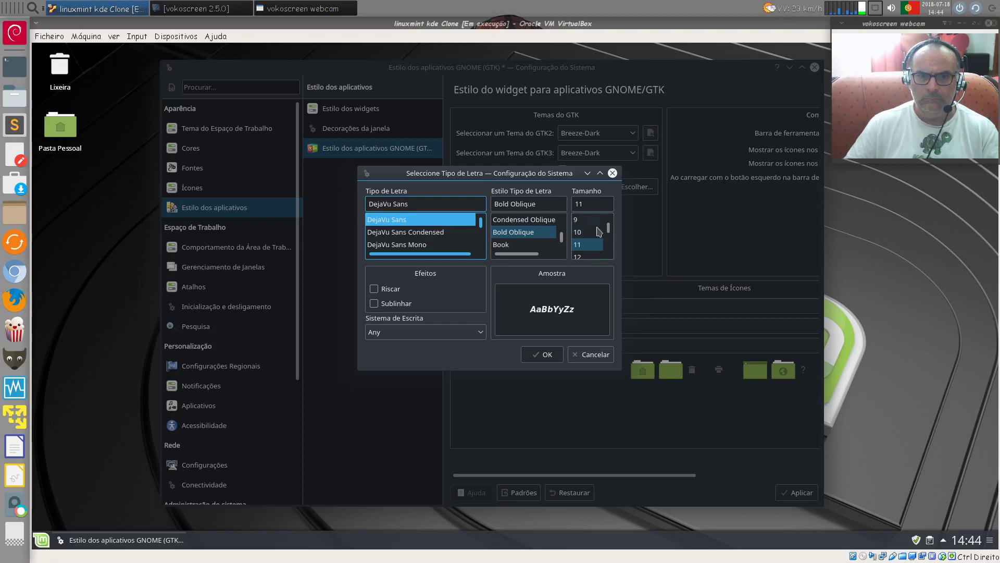
click(547, 357)
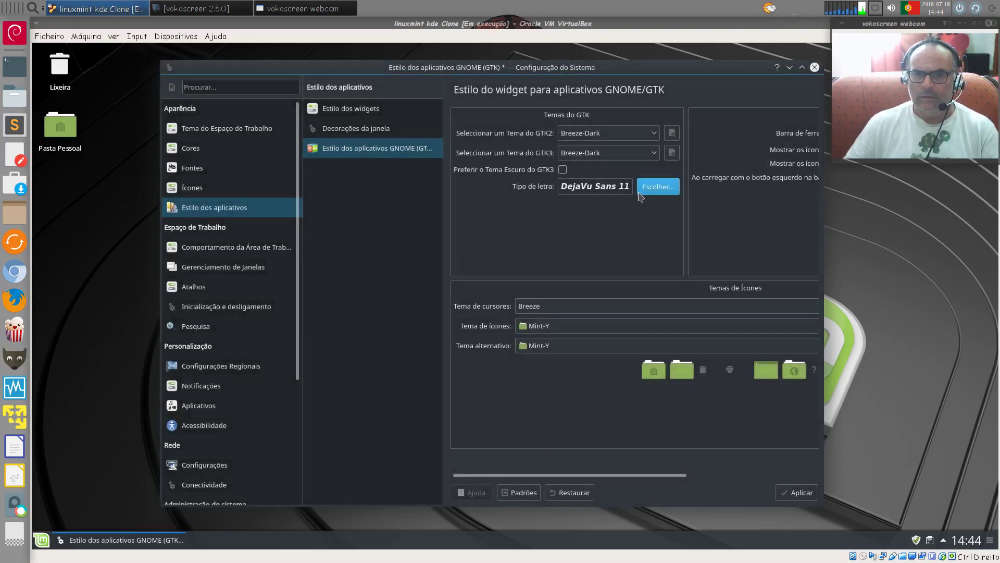
Set the style of the GNOME/GTK application font to Bold
click(655, 189)
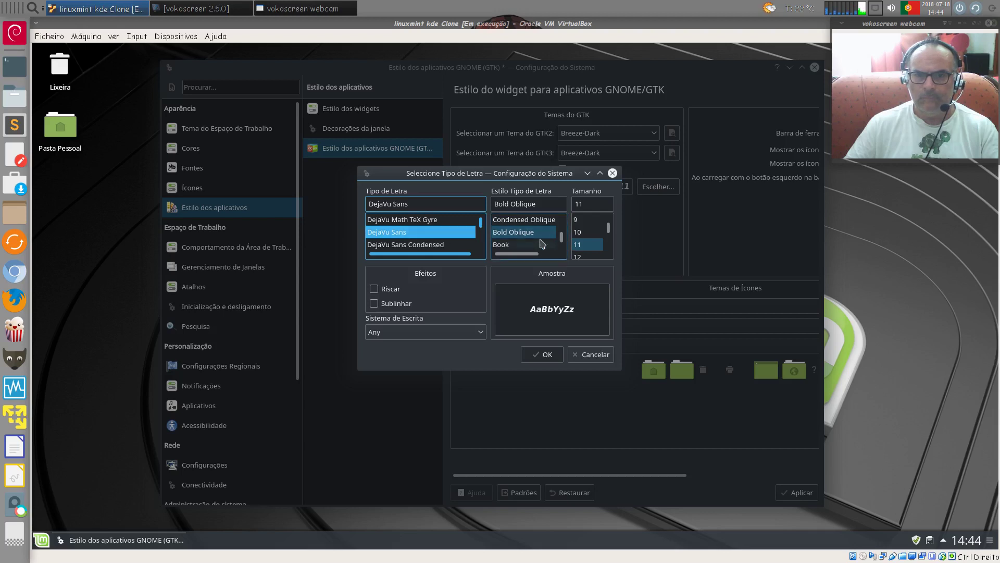
scroll(539, 231, up, 2)
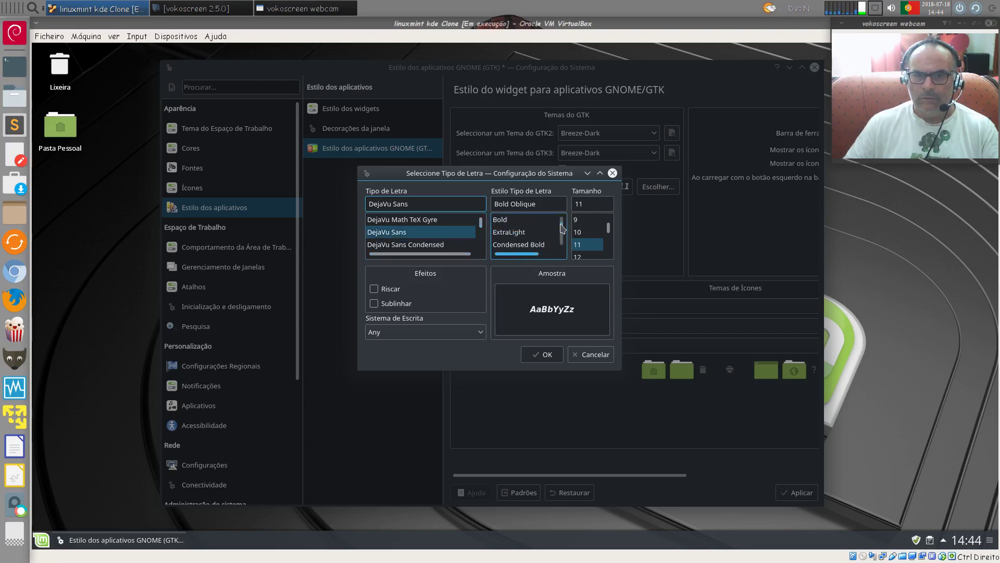
scroll(539, 232, up, 2)
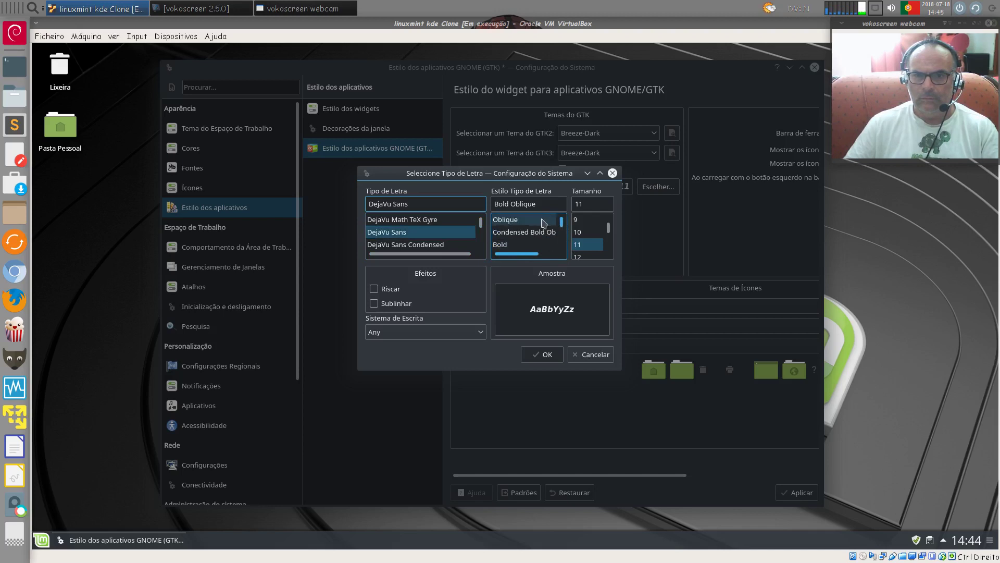
scroll(532, 244, down, 2)
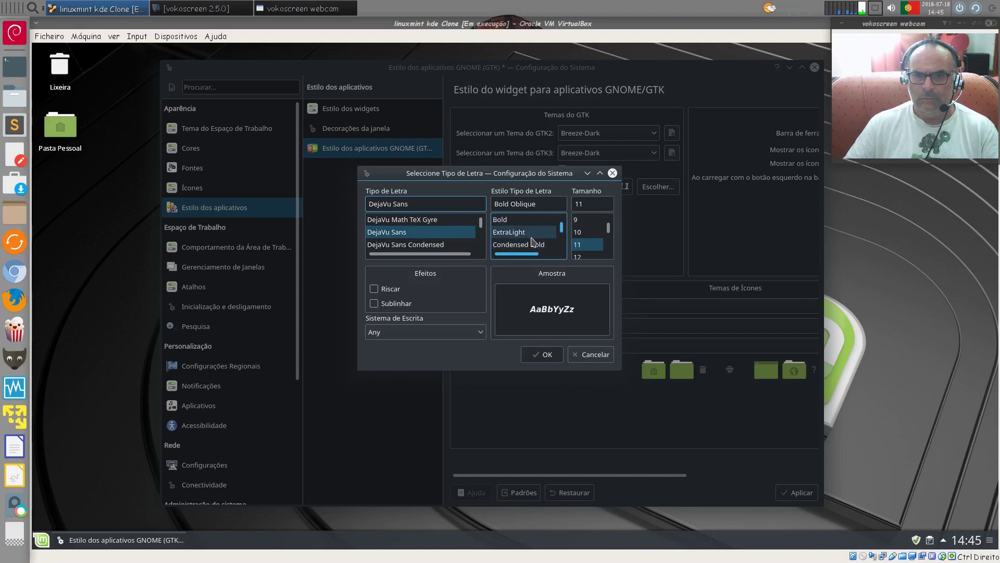
scroll(533, 241, down, 3)
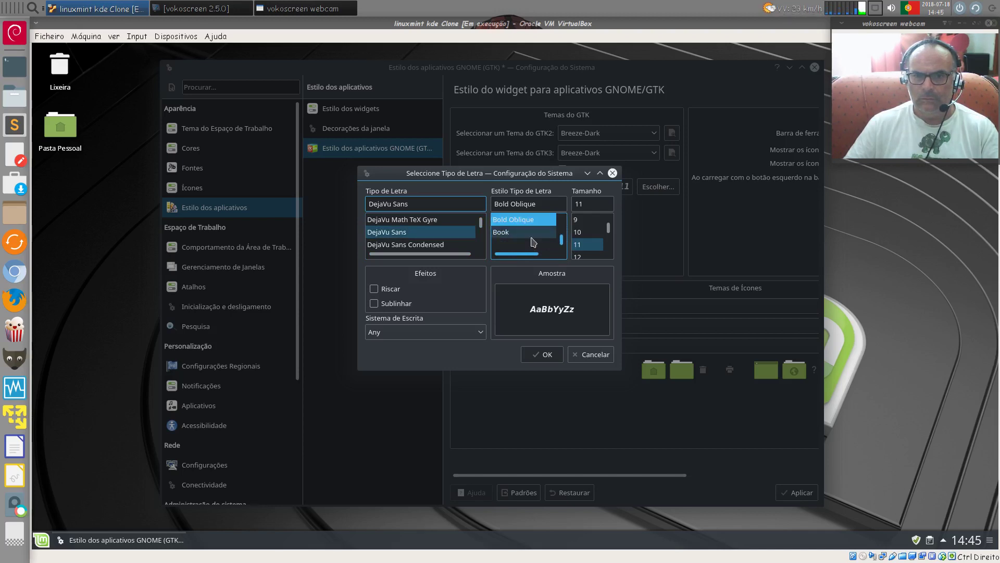
scroll(533, 241, up, 5)
click(525, 245)
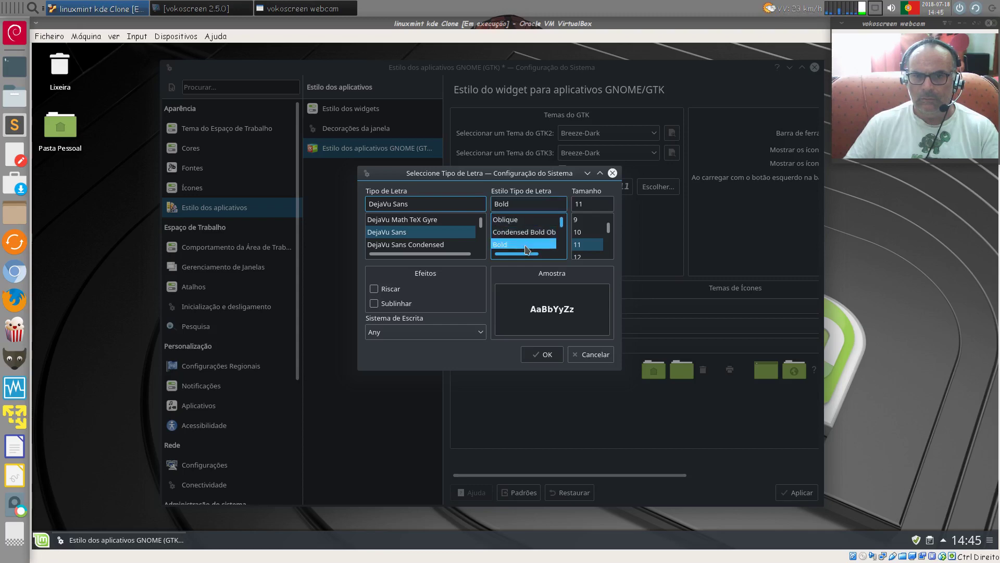
click(541, 355)
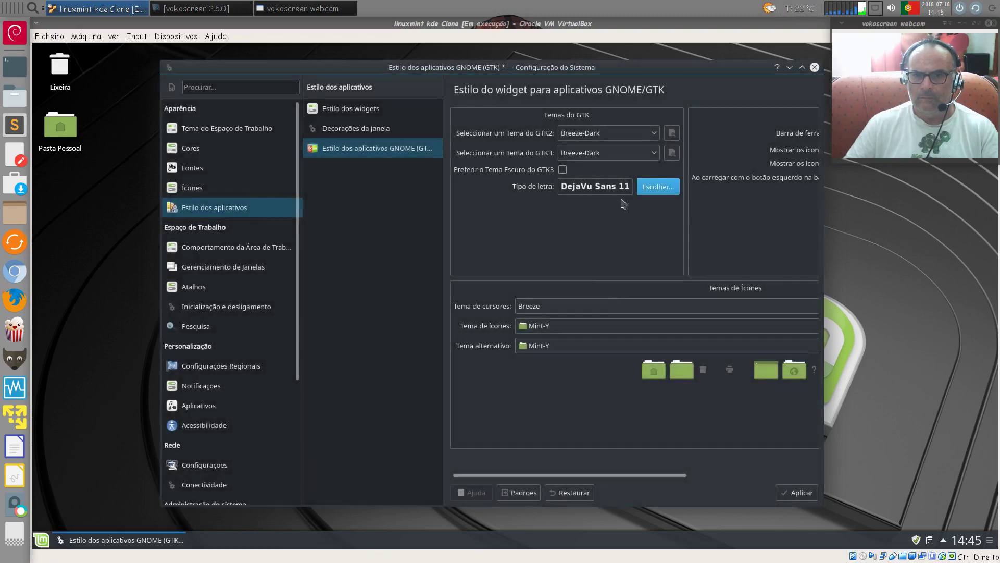
Reduce the size of the GNOME/GTK application font to 10
click(649, 194)
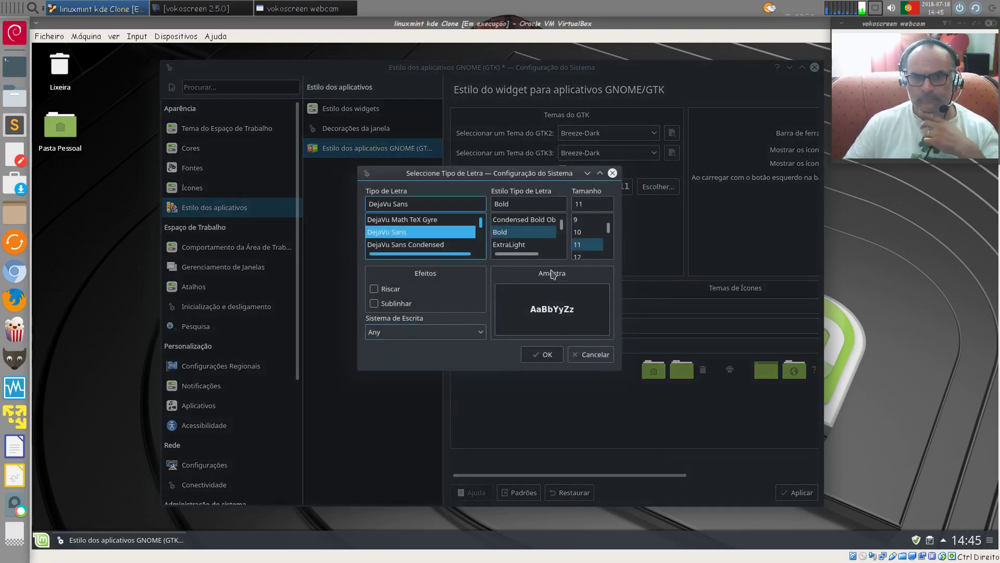
click(580, 232)
click(556, 355)
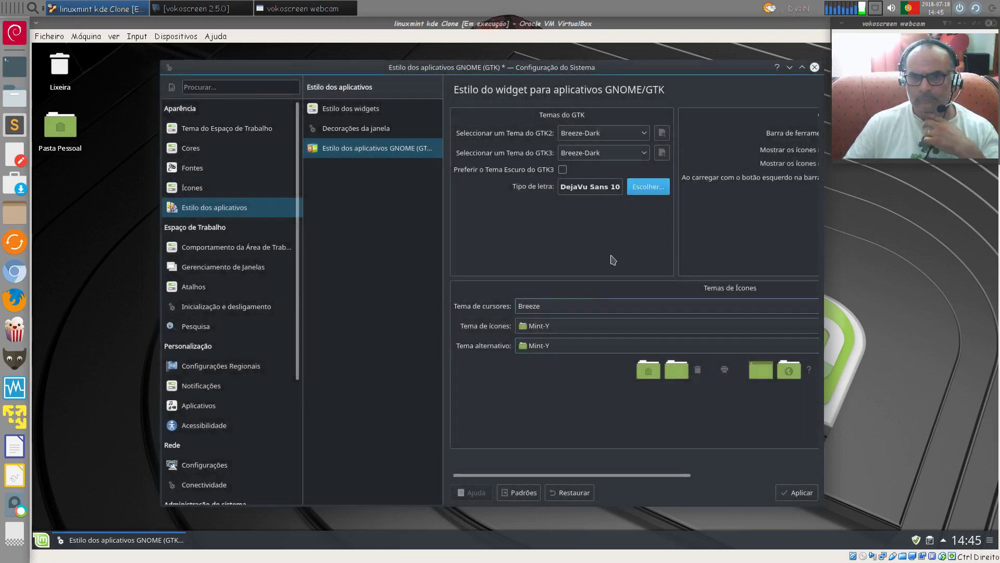
Check the fonts and sizes set for the desktop, and return to the GNOME/GTK application style settings
click(224, 130)
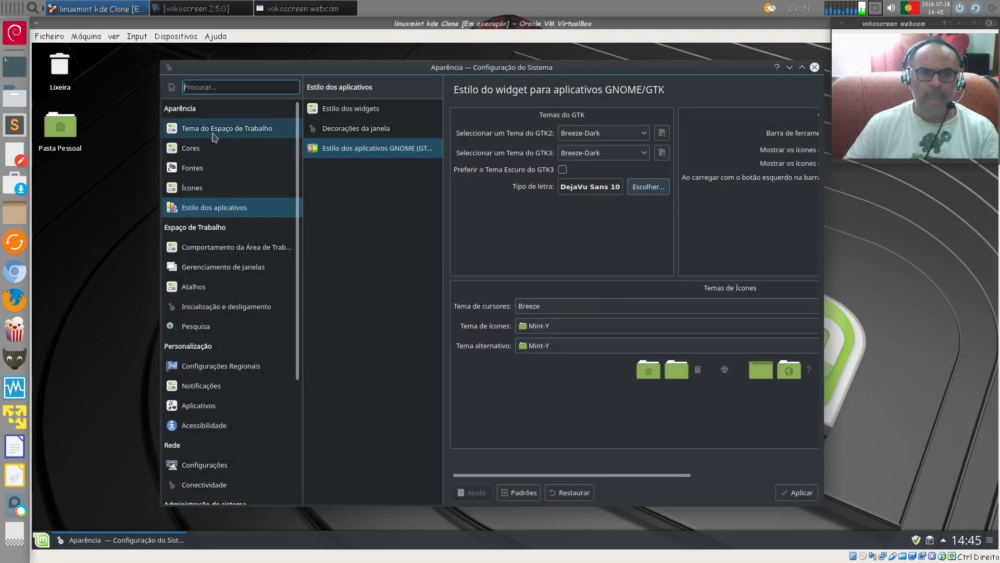
click(193, 168)
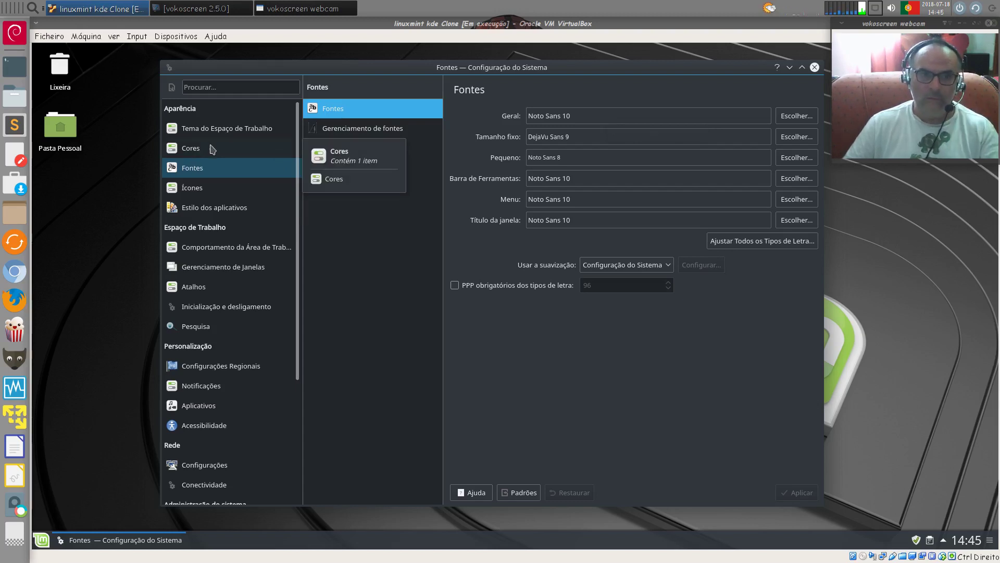
click(204, 207)
click(382, 150)
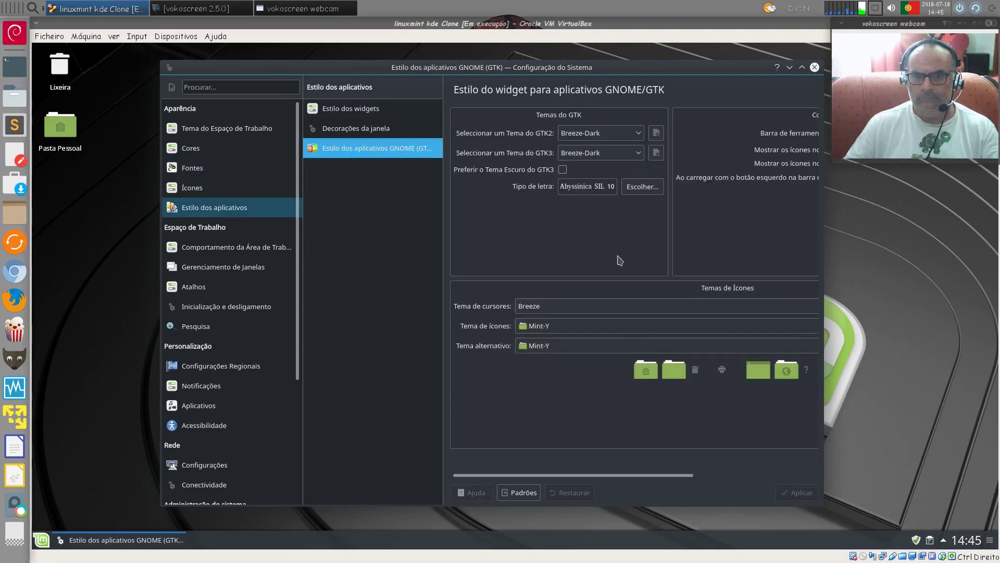
Change the GNOME/GTK application font to Noto Sans, apply the change and close the system settings
click(643, 186)
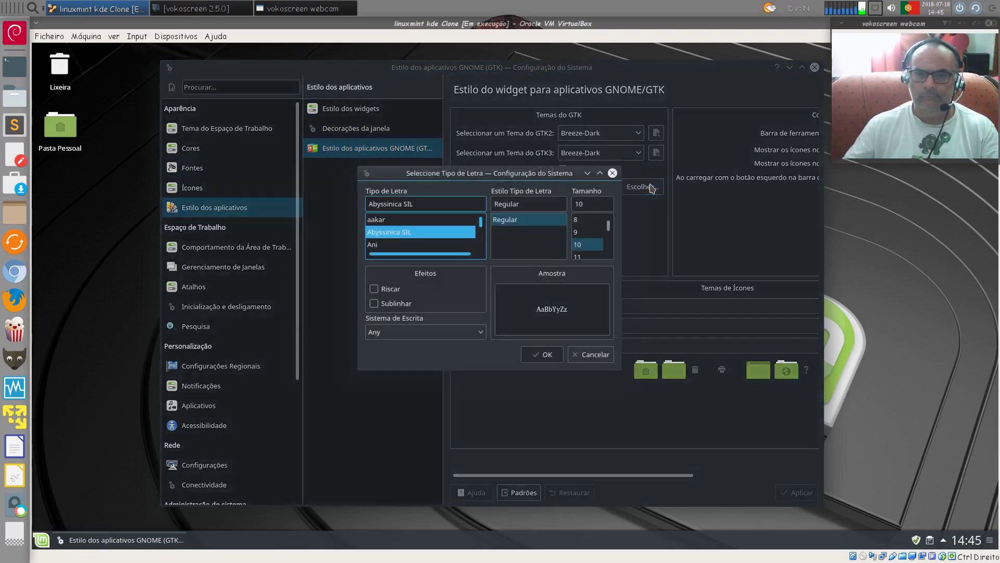
key(Down)
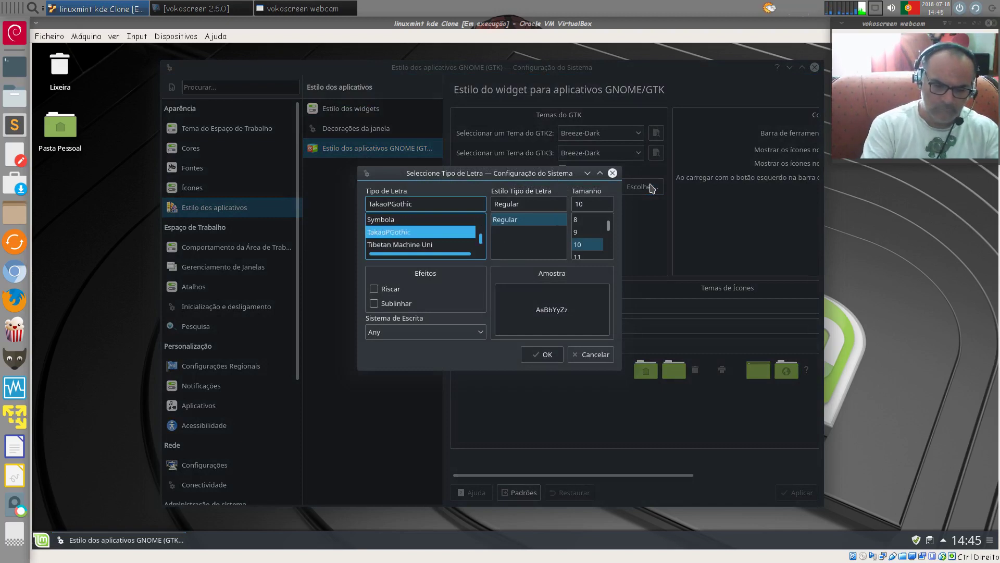
key(Down)
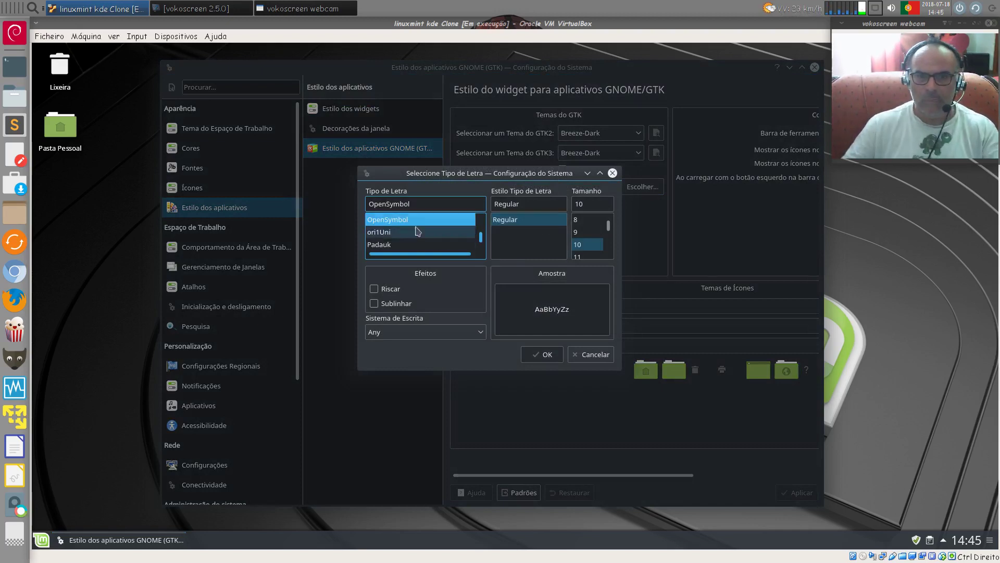
scroll(423, 225, up, 3)
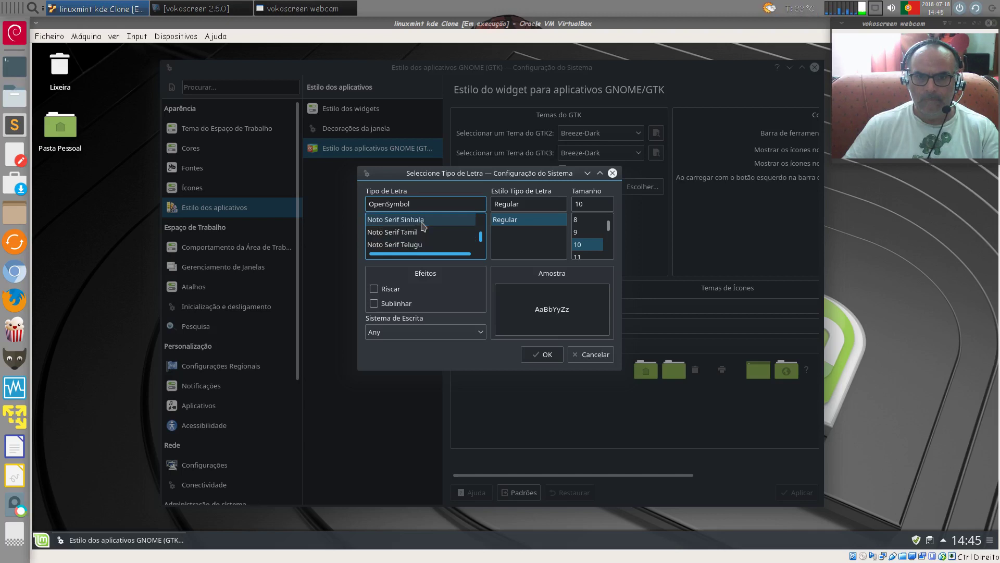
scroll(423, 225, up, 4)
scroll(423, 225, up, 4)
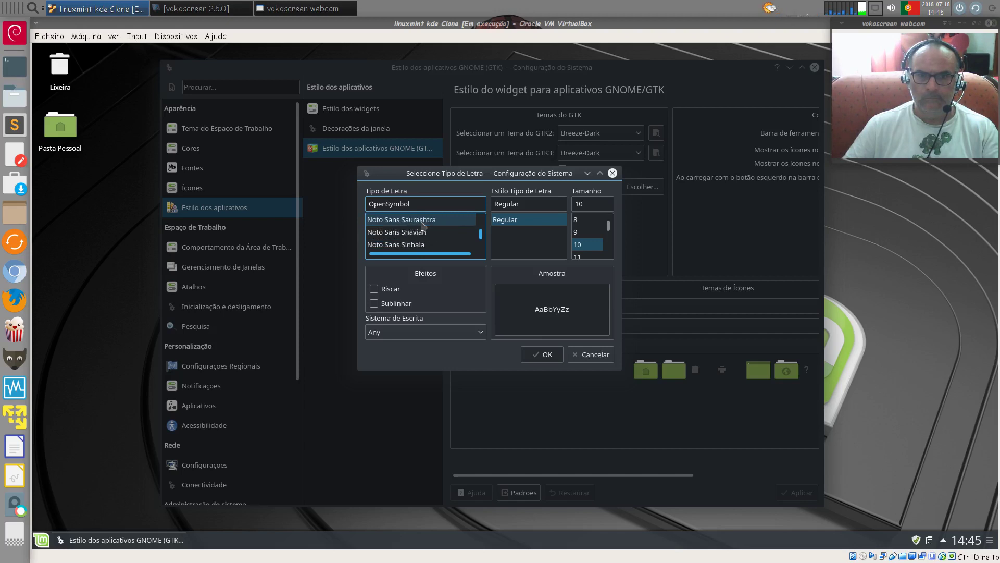
scroll(422, 225, up, 6)
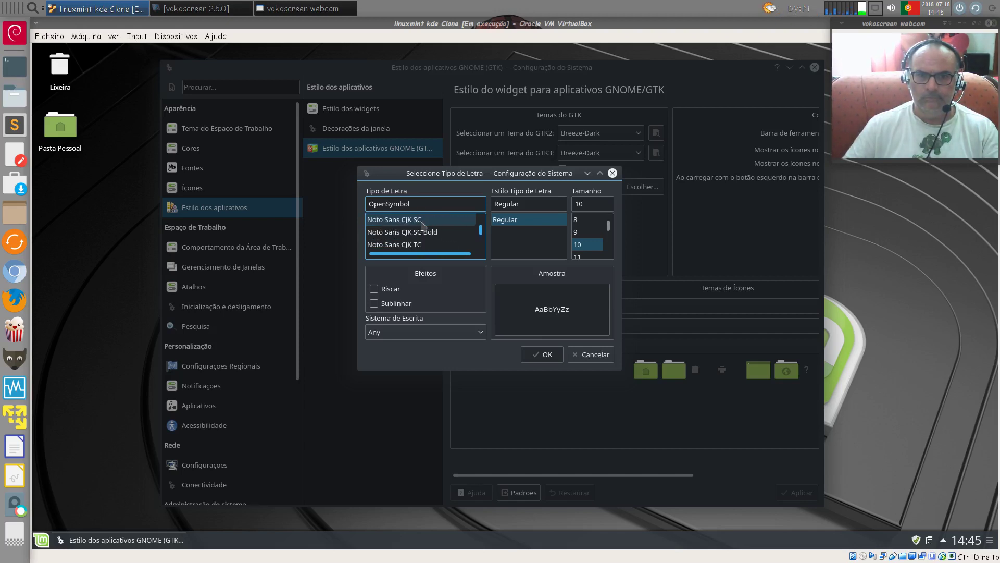
scroll(423, 225, up, 3)
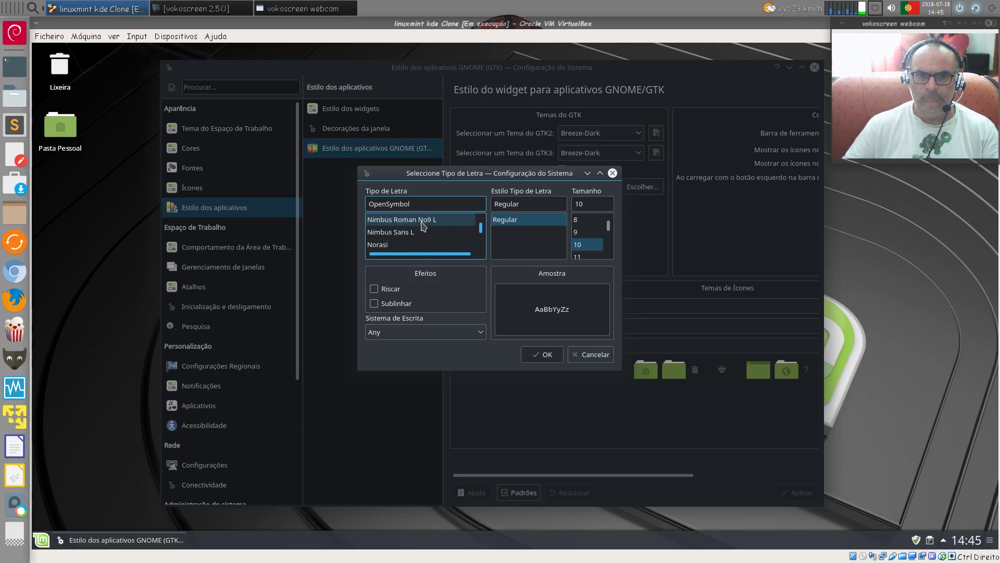
scroll(423, 225, down, 1)
scroll(423, 225, up, 2)
scroll(423, 225, down, 4)
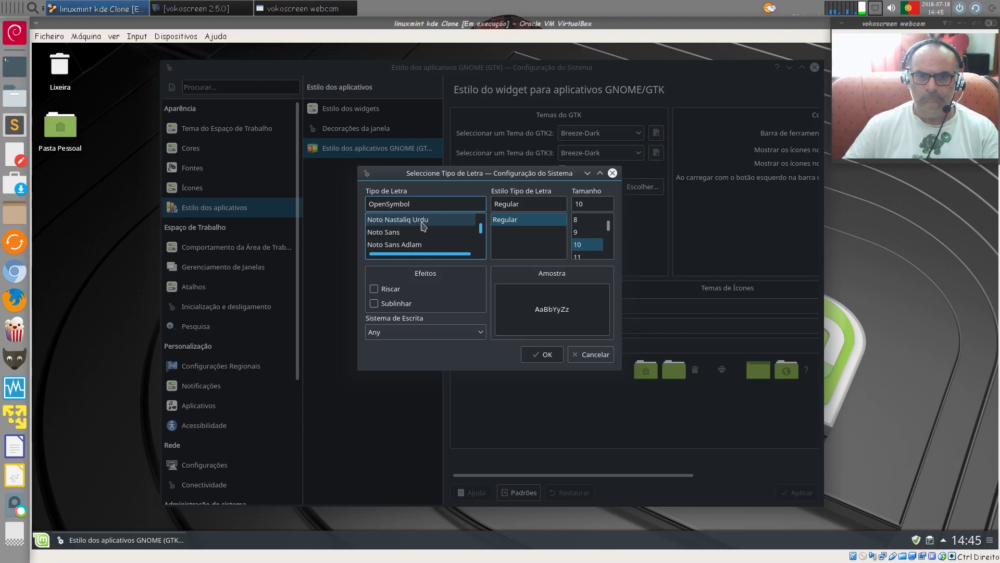
click(411, 231)
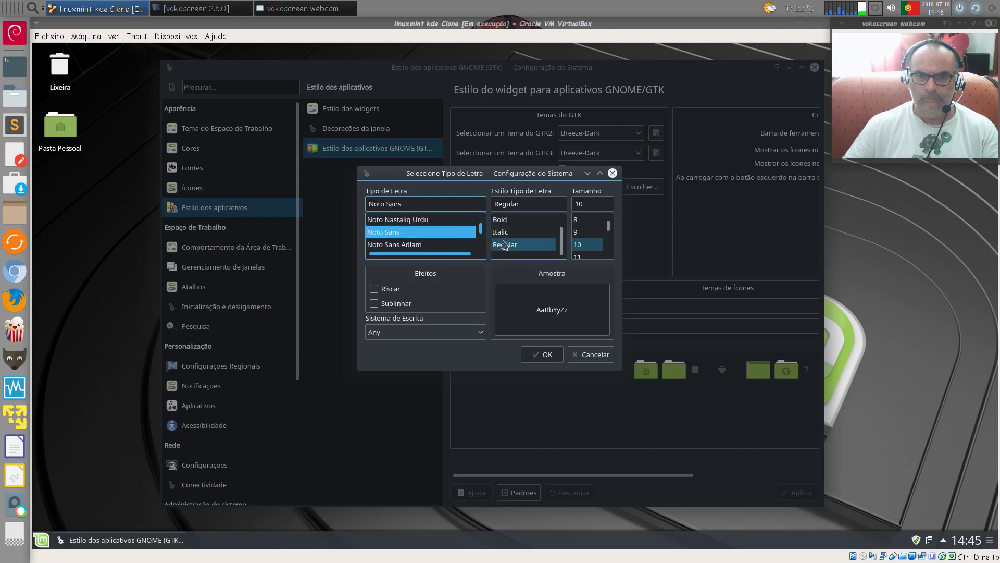
click(543, 358)
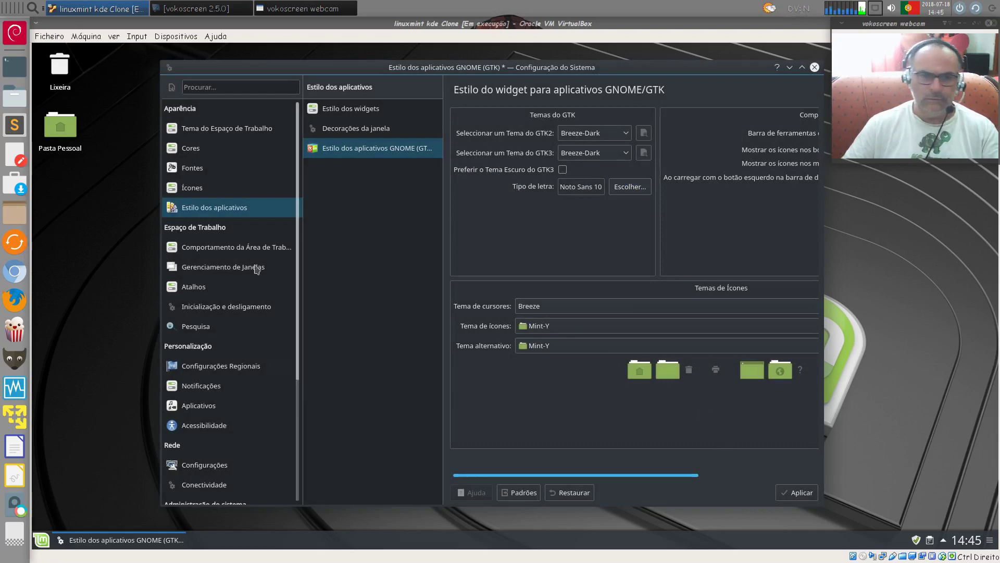
click(802, 493)
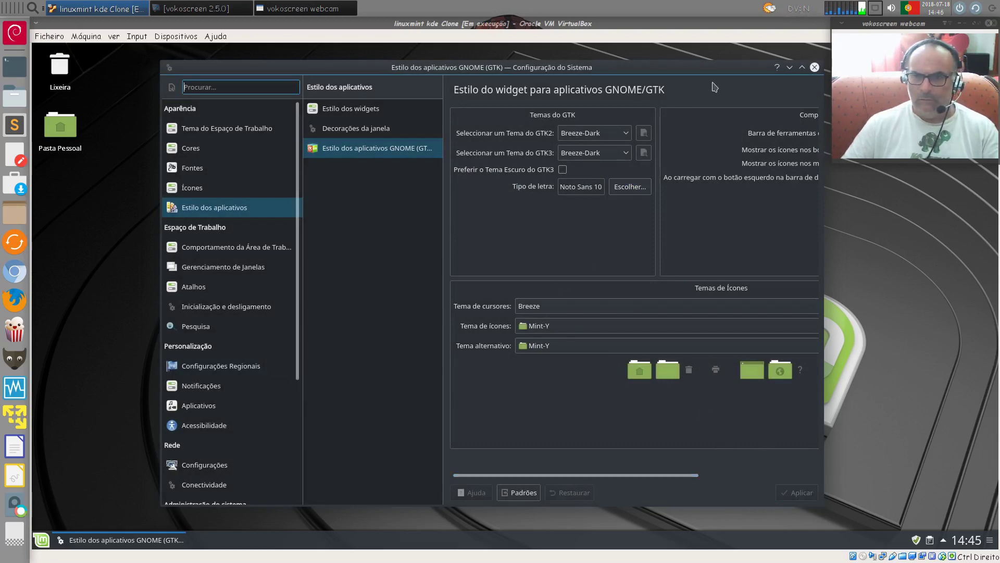
key(ctrl+q)
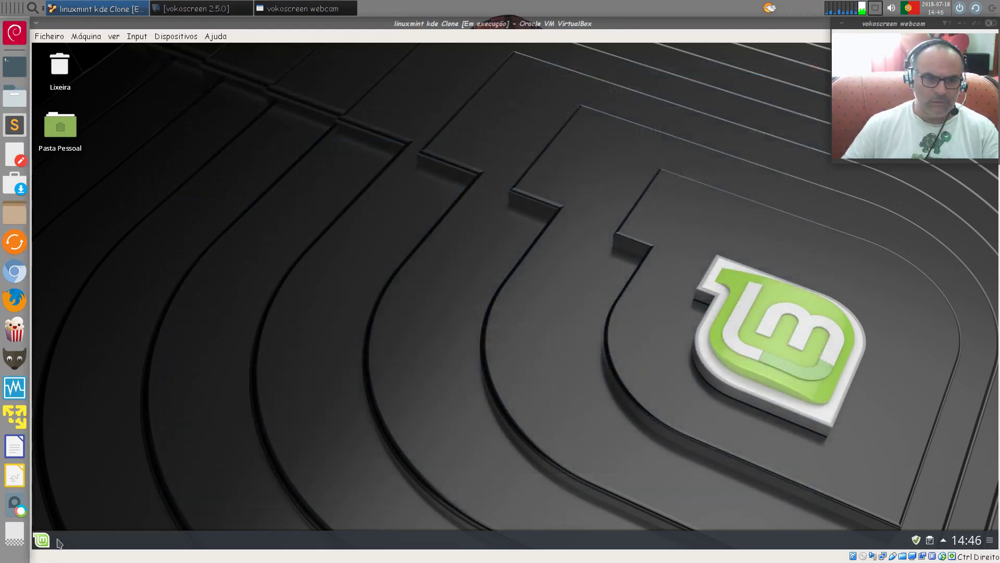
Open the Centro de Informações from the system applications, look over the system information and close it
click(42, 539)
click(104, 497)
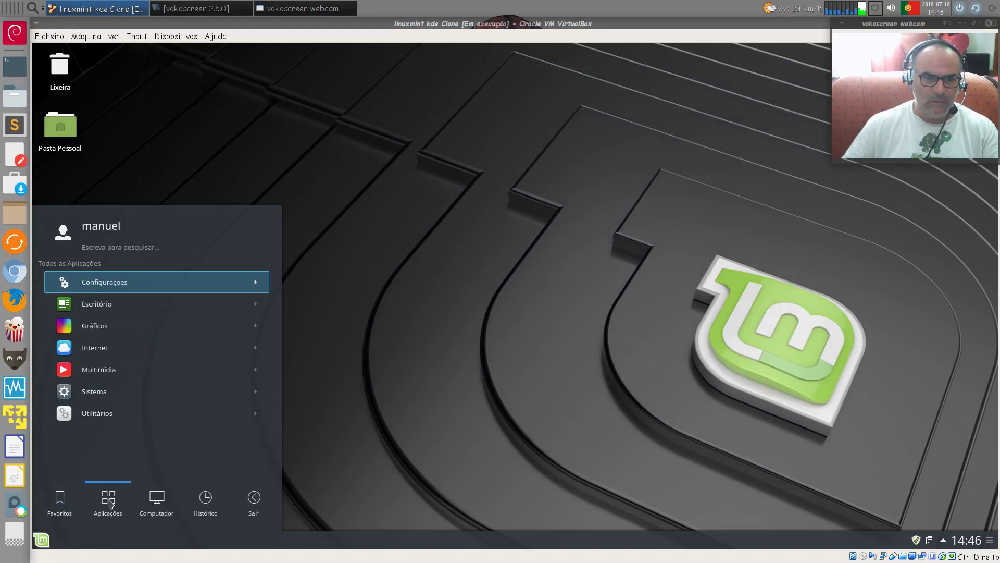
click(112, 369)
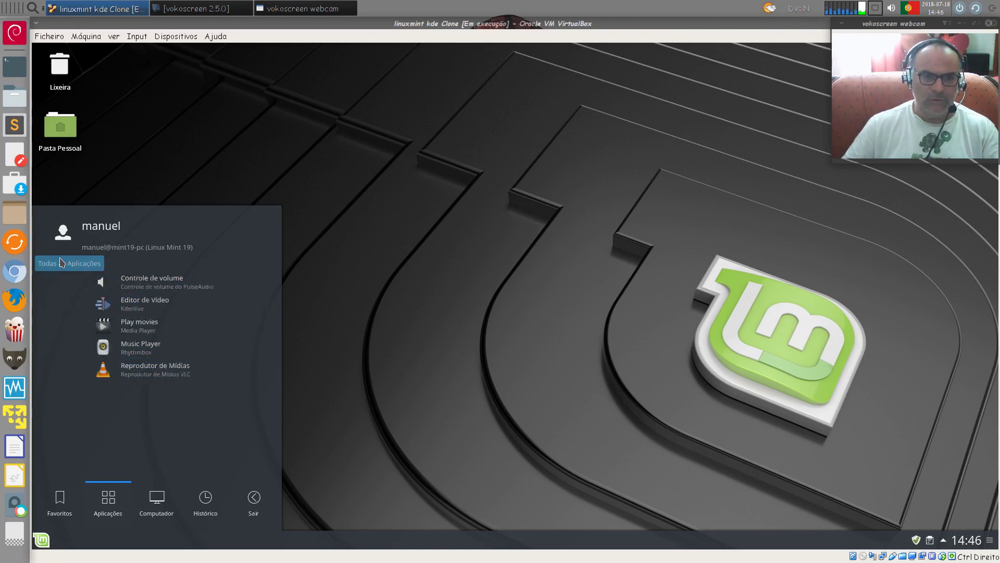
click(104, 262)
click(89, 390)
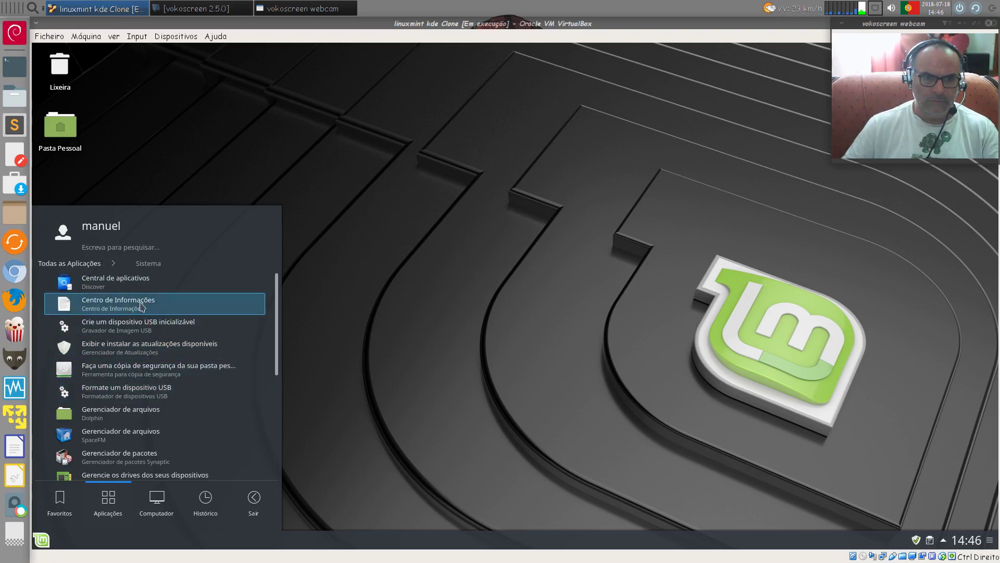
click(234, 305)
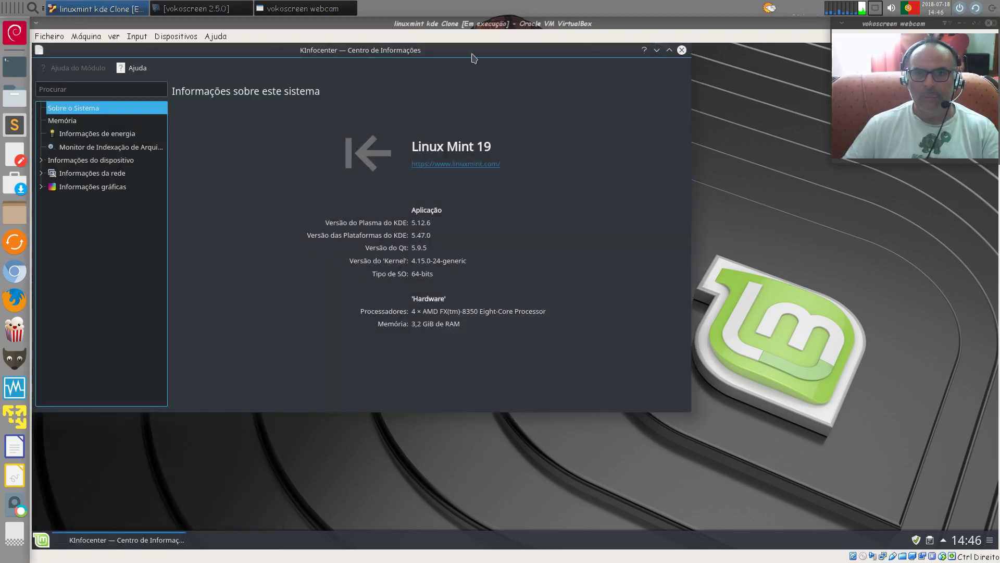
drag(471, 52, 578, 150)
click(789, 148)
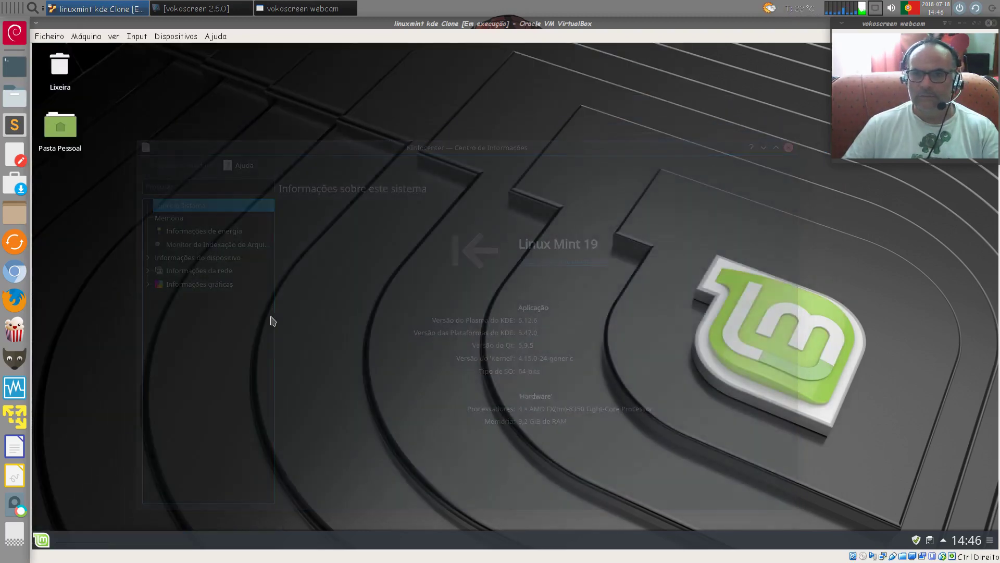
Launch GIMP, move its main window and toolbox onto the open desktop and widen the main window to inspect the theming
click(43, 542)
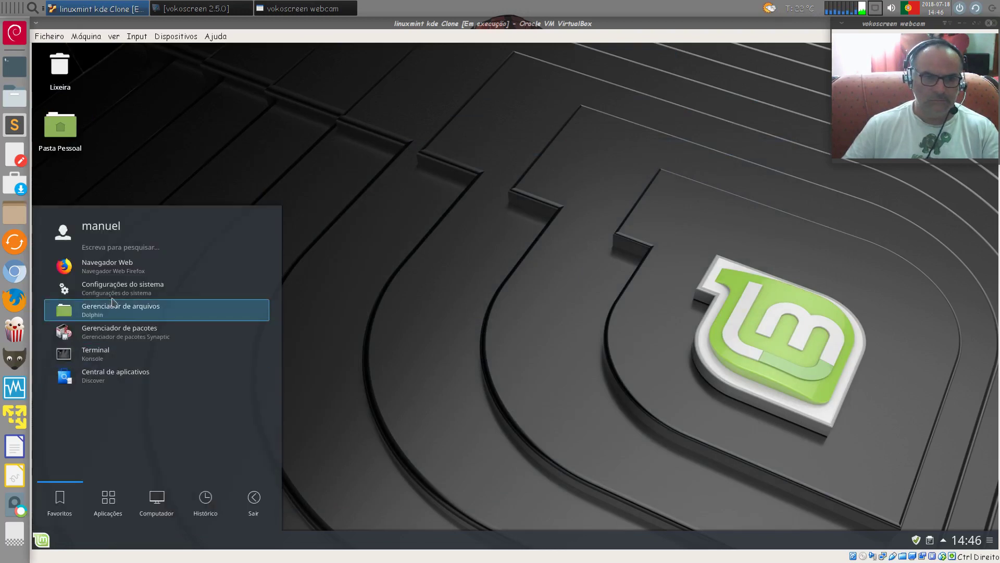
click(108, 499)
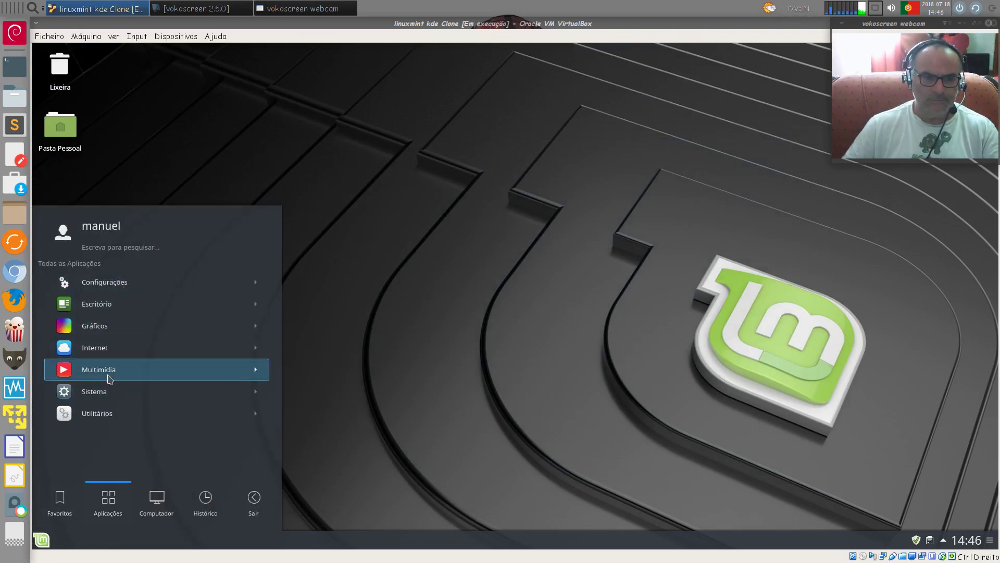
click(97, 327)
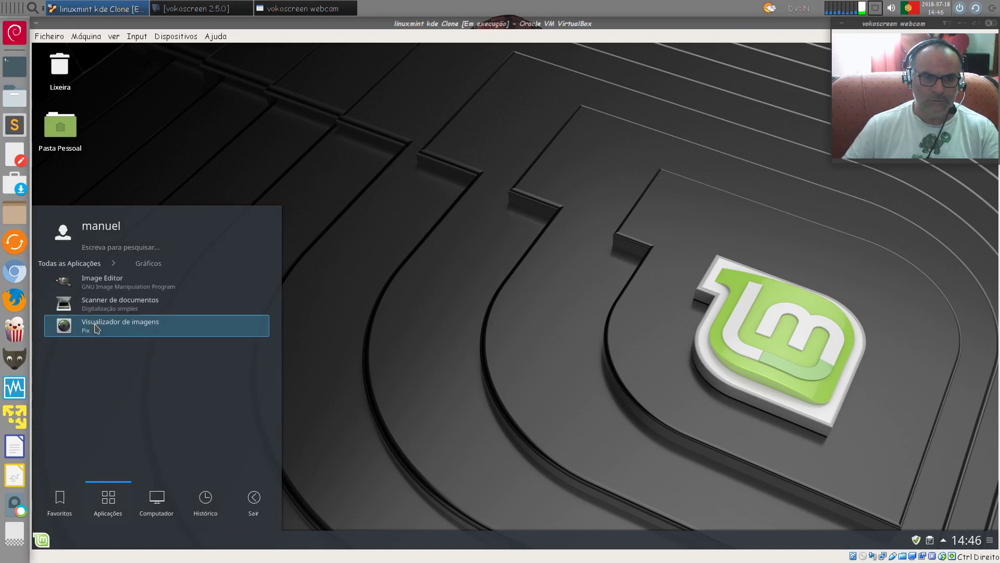
click(115, 285)
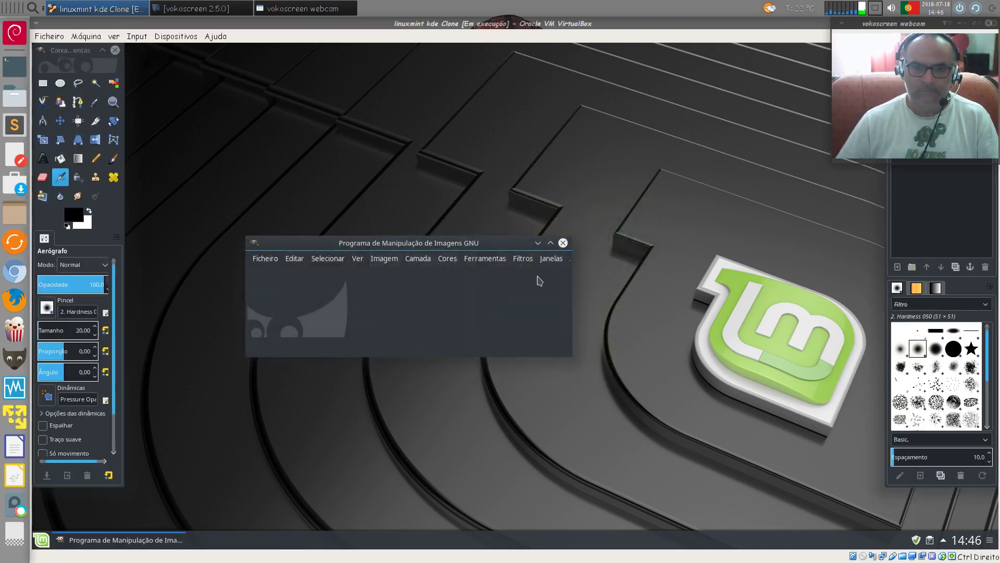
drag(369, 241, 522, 163)
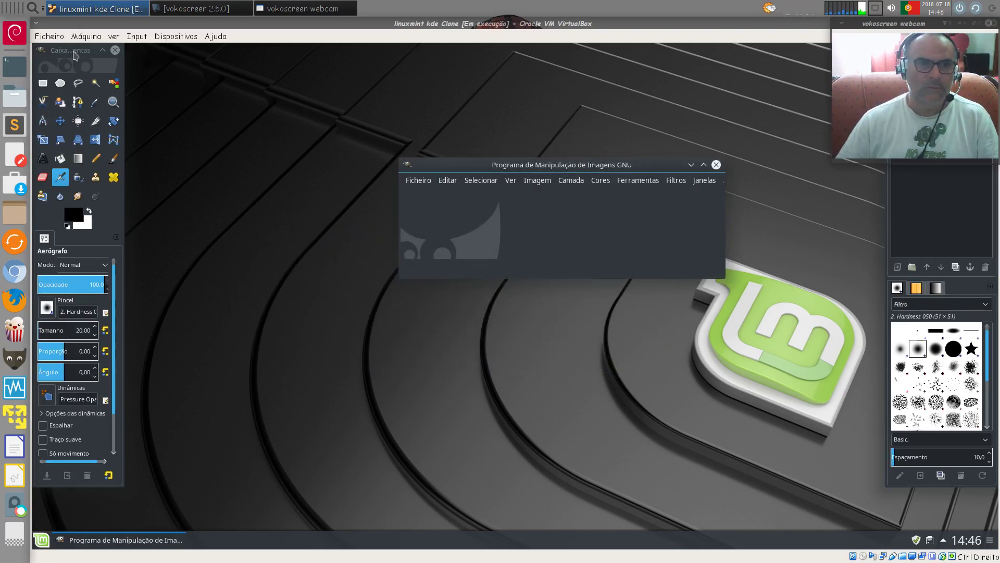
drag(76, 50, 251, 60)
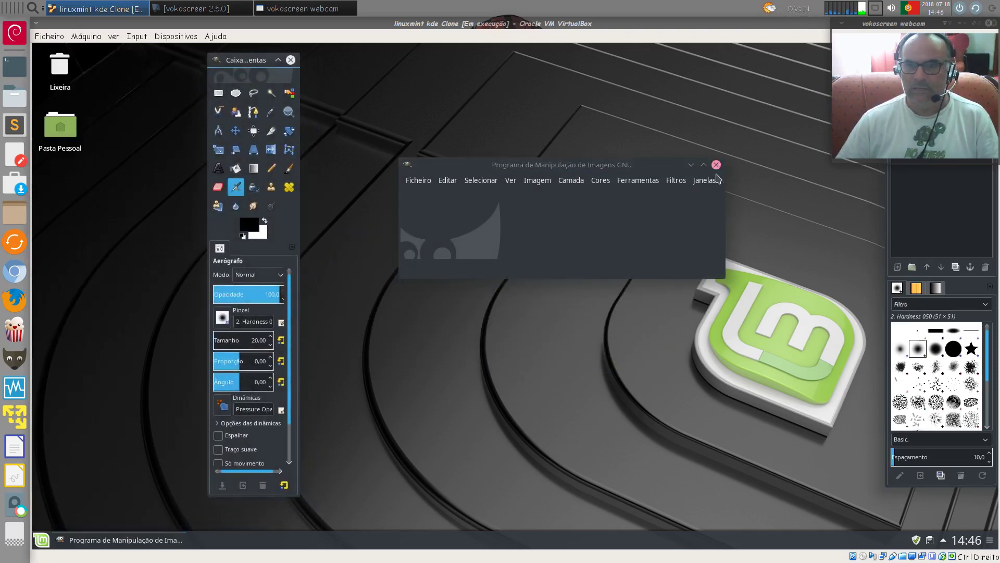
drag(725, 181, 771, 180)
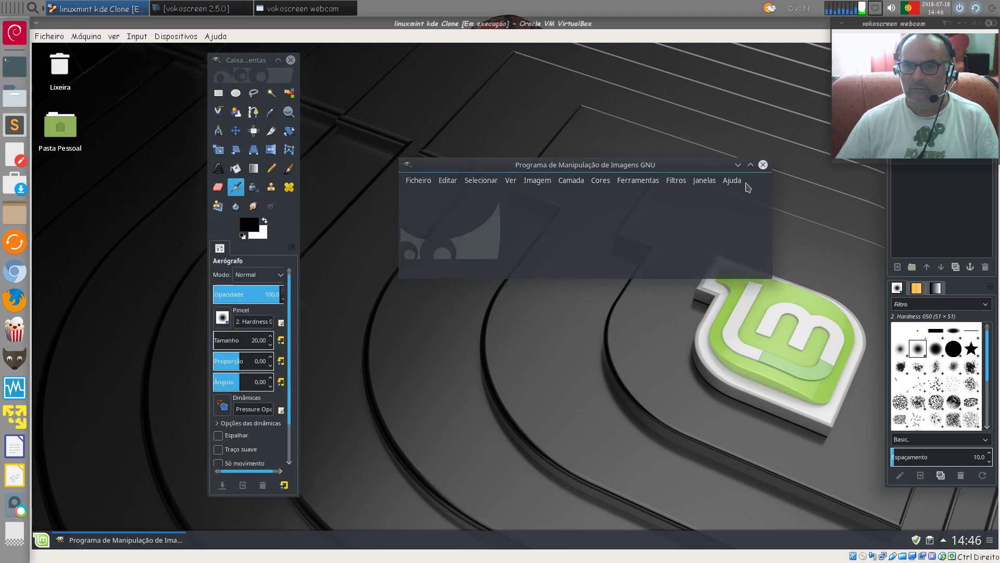
Check GIMP's version in its About information and close GIMP
click(732, 180)
click(745, 237)
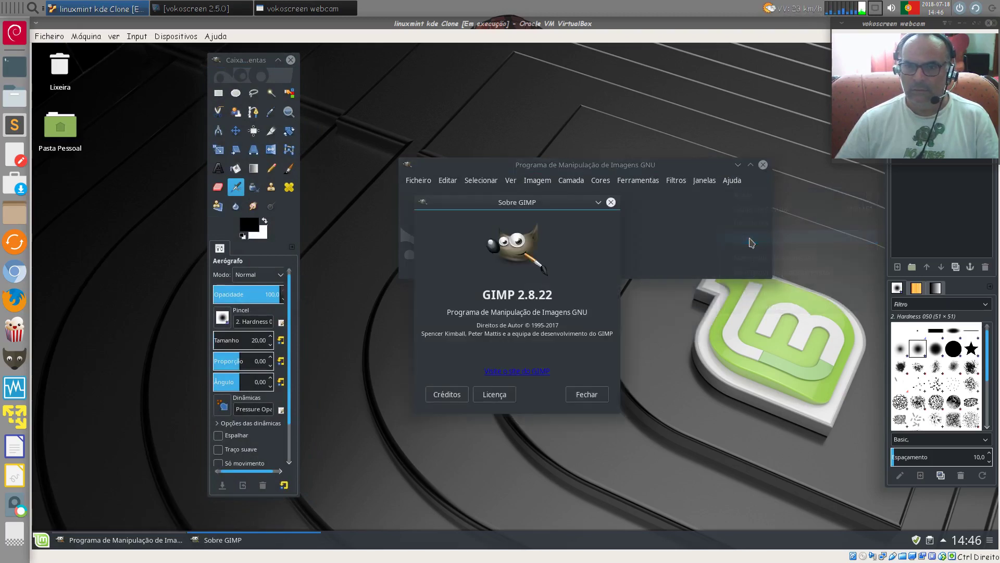
click(585, 393)
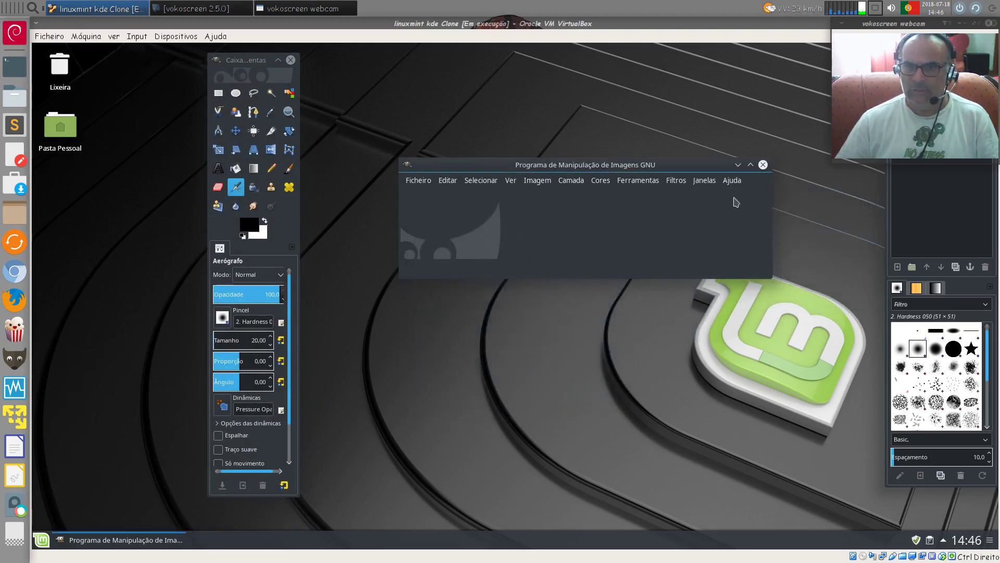
click(763, 165)
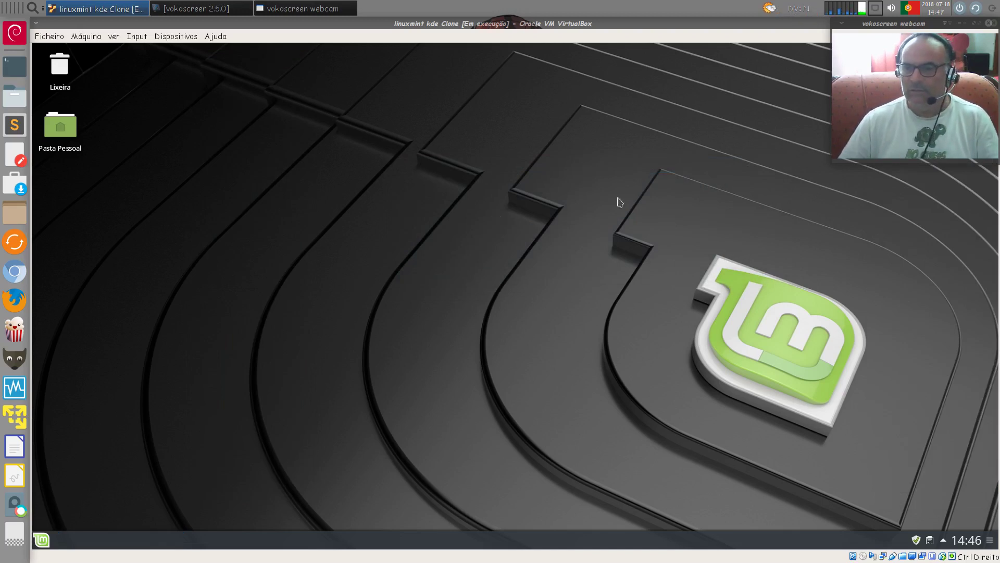
Glance at the status and notifications, and inspect the home folder in Dolphin before closing it
click(944, 541)
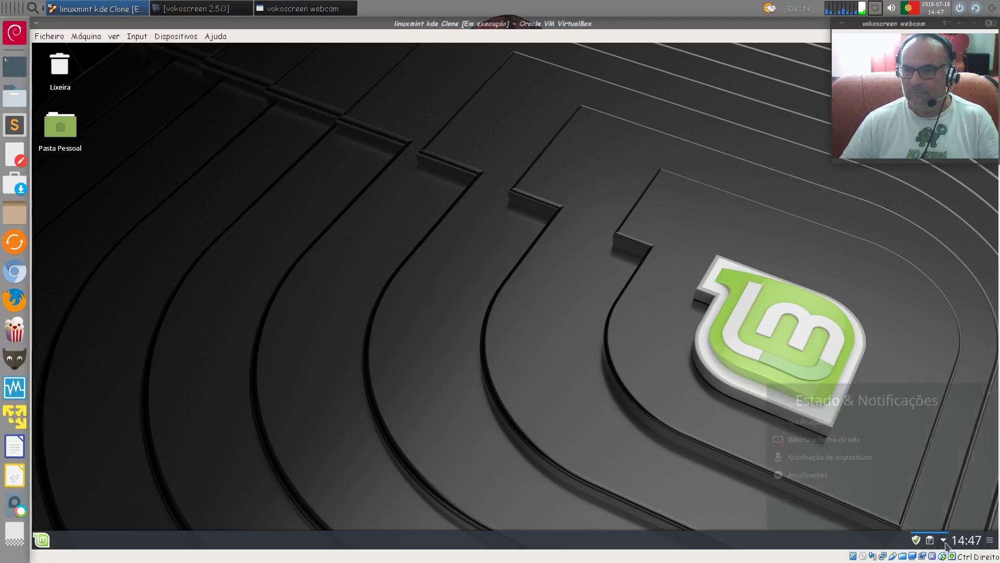
click(567, 475)
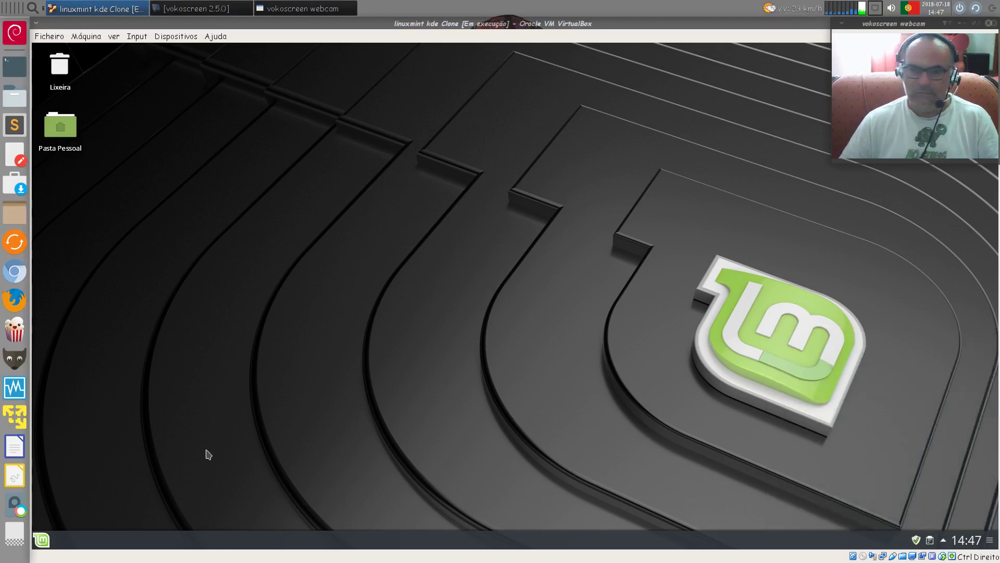
click(42, 540)
click(117, 308)
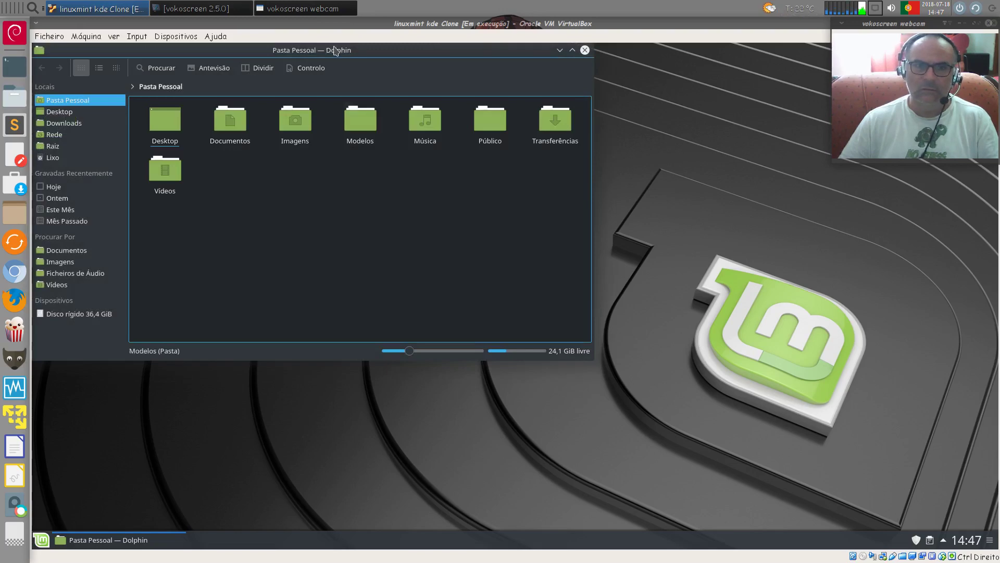
drag(335, 47, 496, 127)
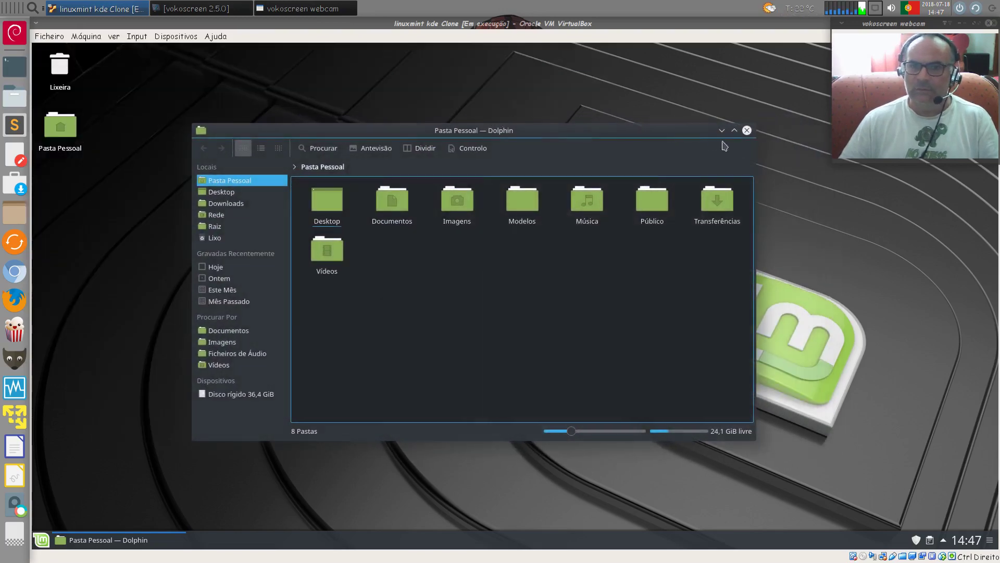
click(747, 130)
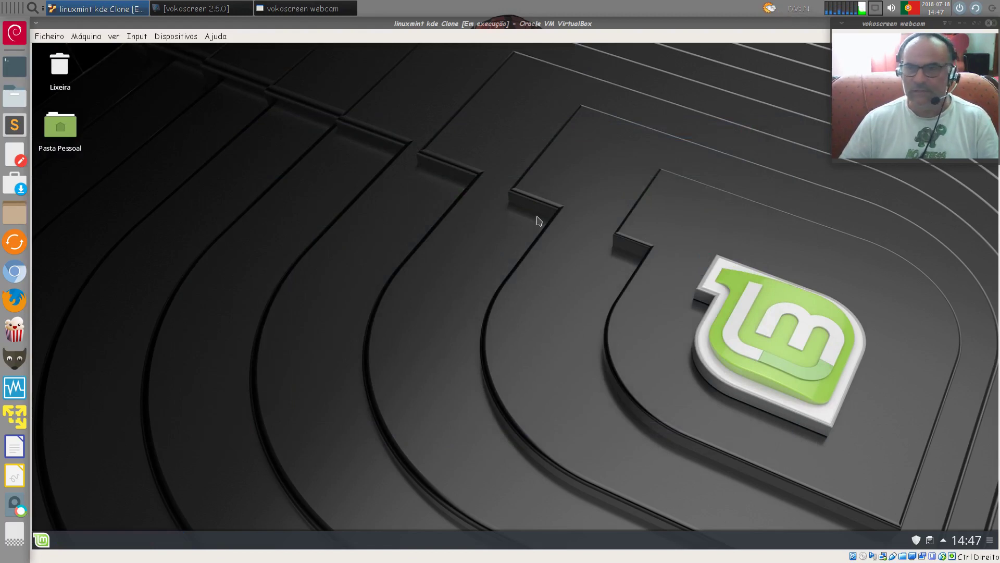
Restart the Linux Mint system and confirm the restart
click(43, 538)
click(253, 516)
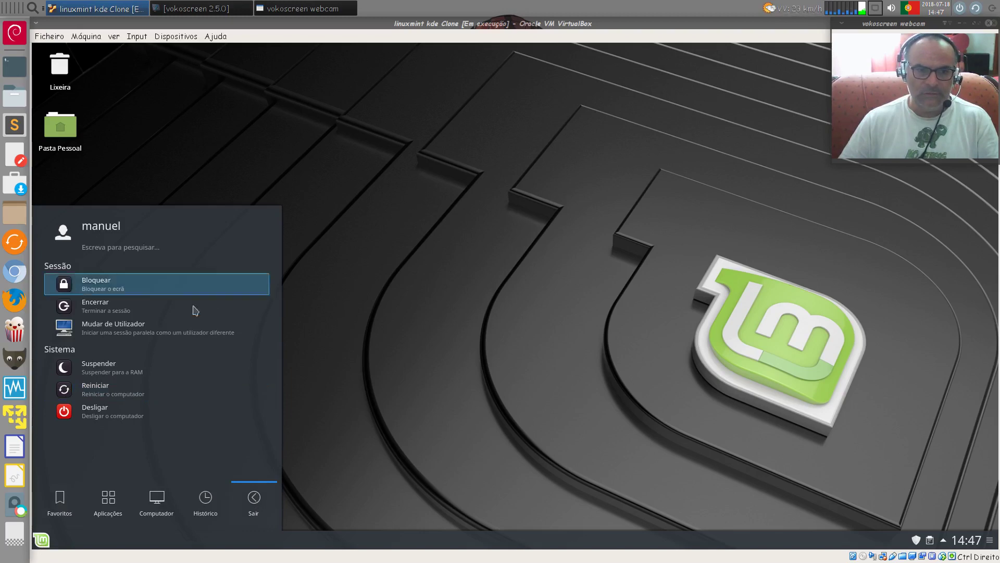
click(174, 386)
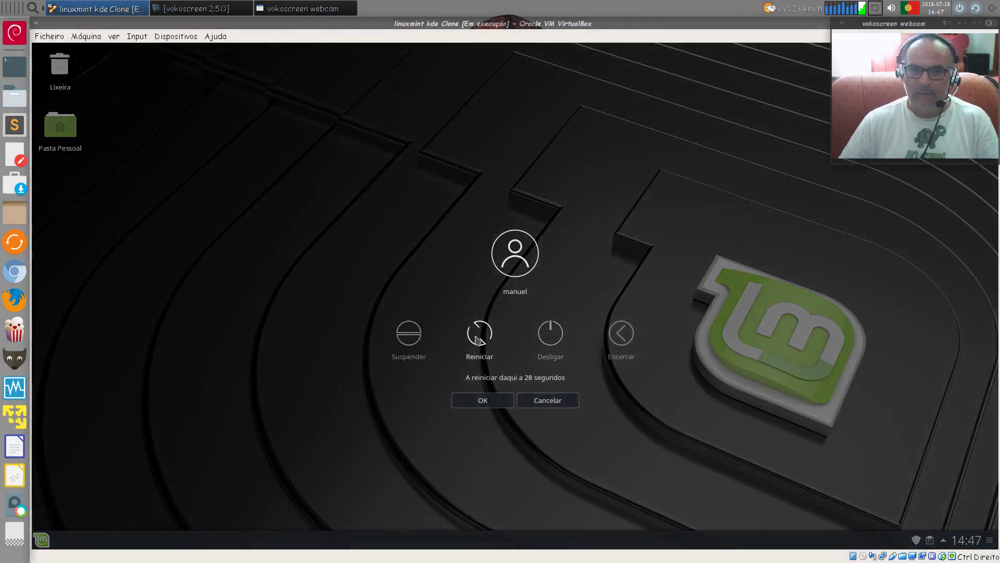
click(477, 337)
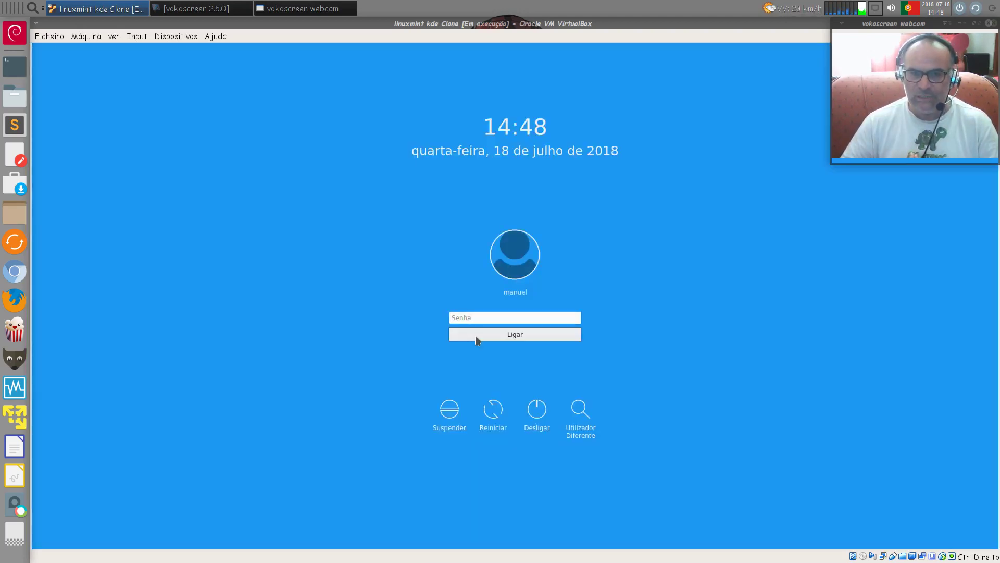
Enter the account password on the login screen and log in to the desktop session
text(••)
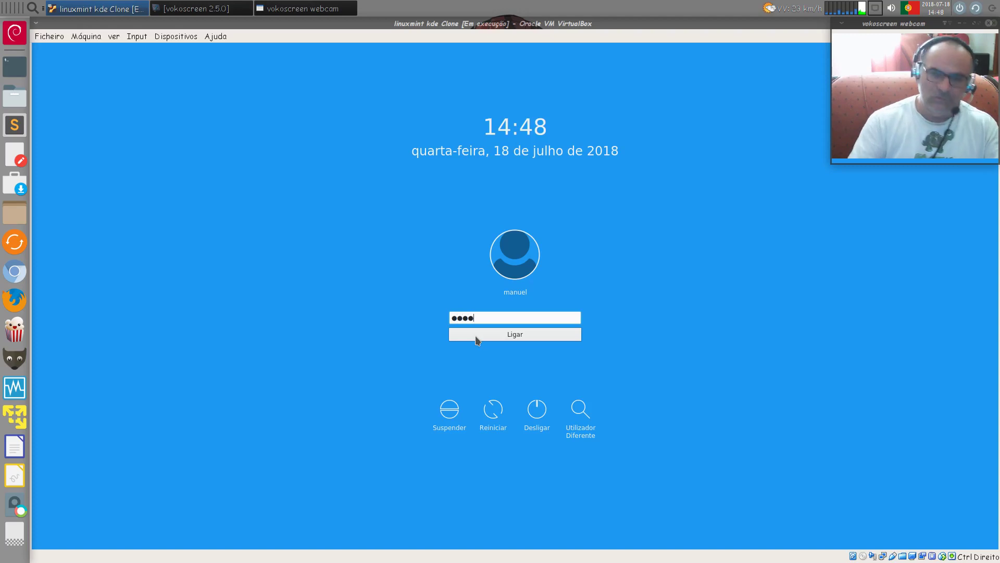
key(Return)
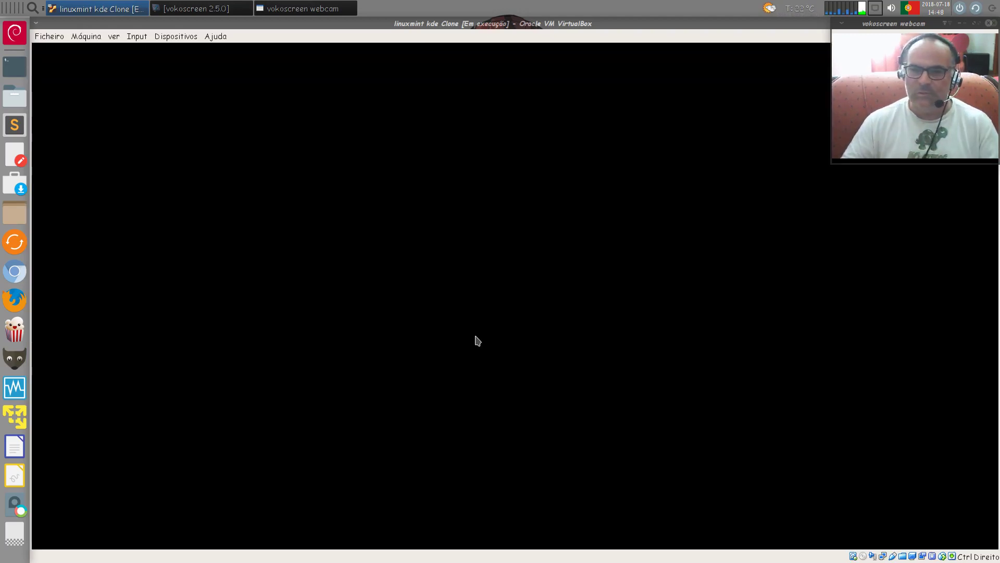